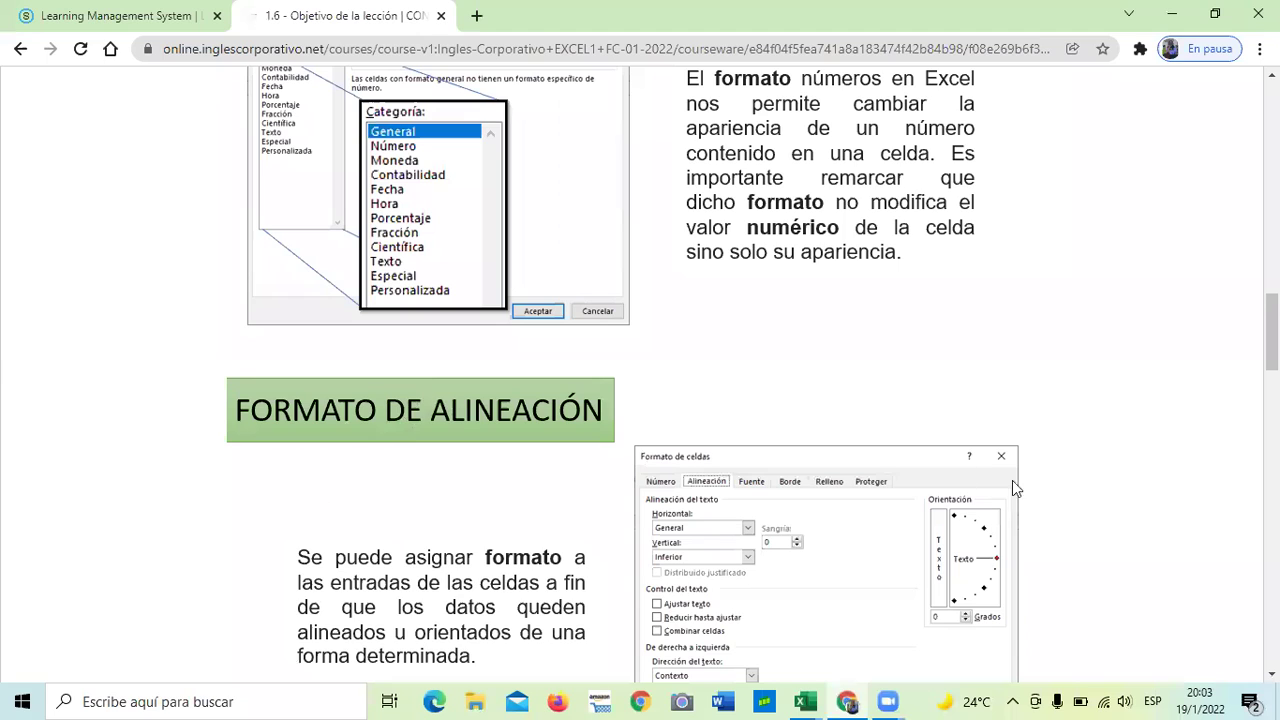
- Scroll down through the rest of the current lesson page
{"action": "scroll", "coordinate": [966, 470], "scroll_direction": "down", "scroll_amount": 1}
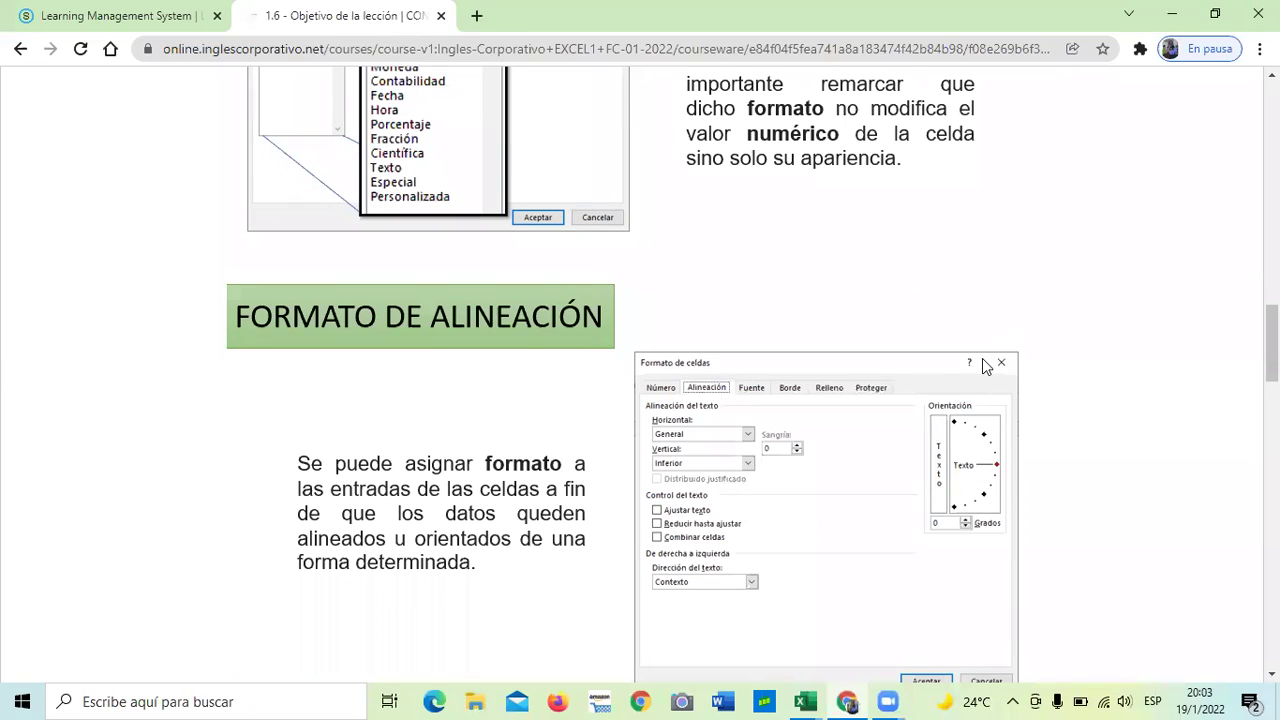
{"action": "scroll", "coordinate": [985, 366], "scroll_direction": "down", "scroll_amount": 1}
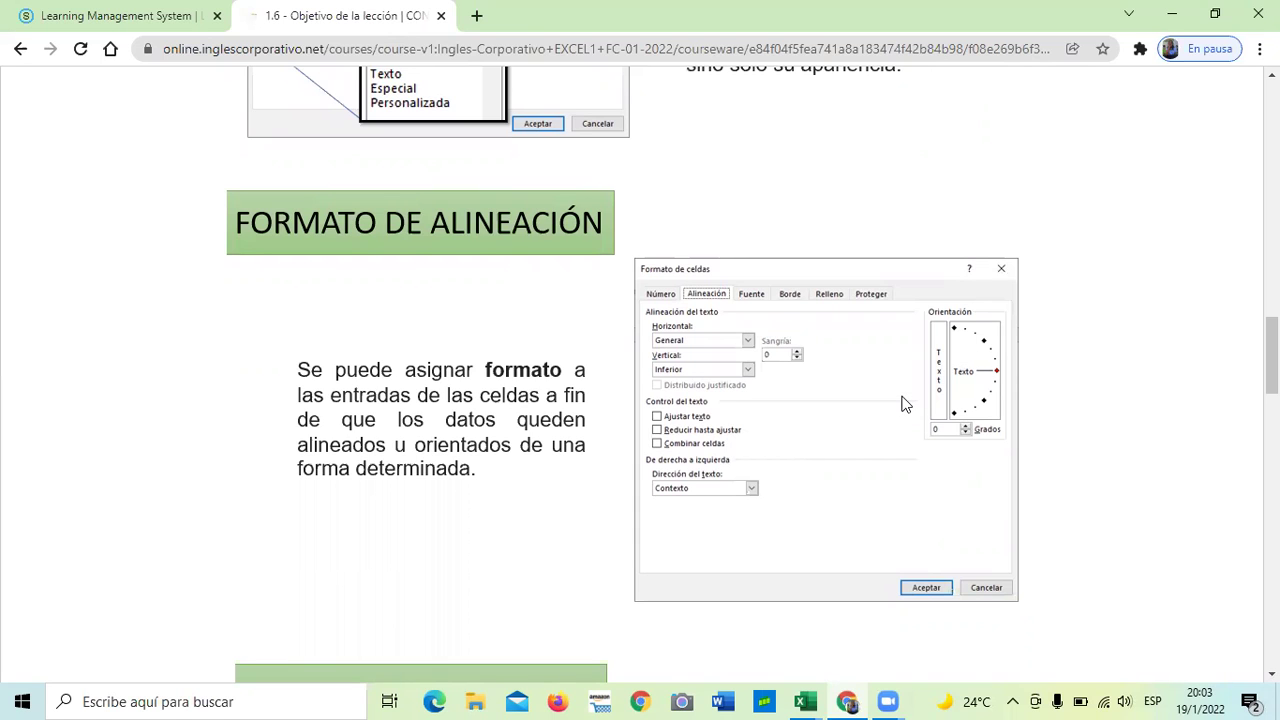
{"action": "scroll", "coordinate": [851, 388], "scroll_direction": "down", "scroll_amount": 3}
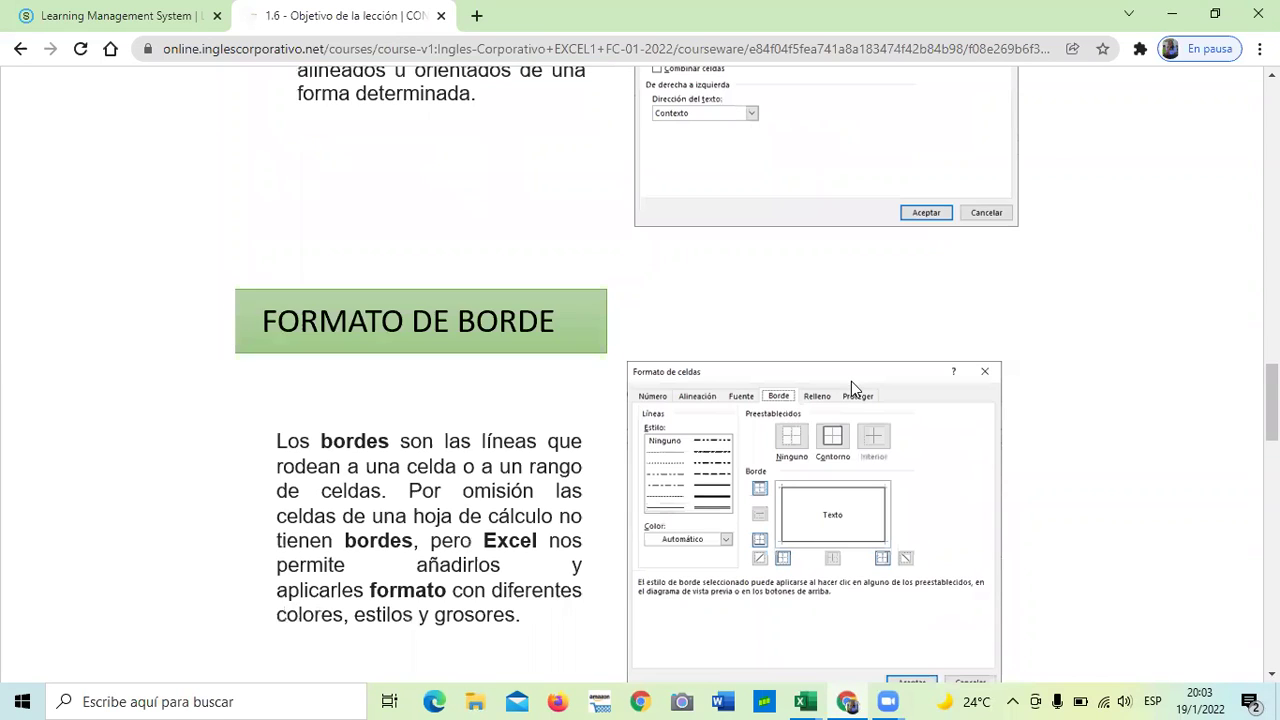
{"action": "scroll", "coordinate": [812, 511], "scroll_direction": "down", "scroll_amount": 1}
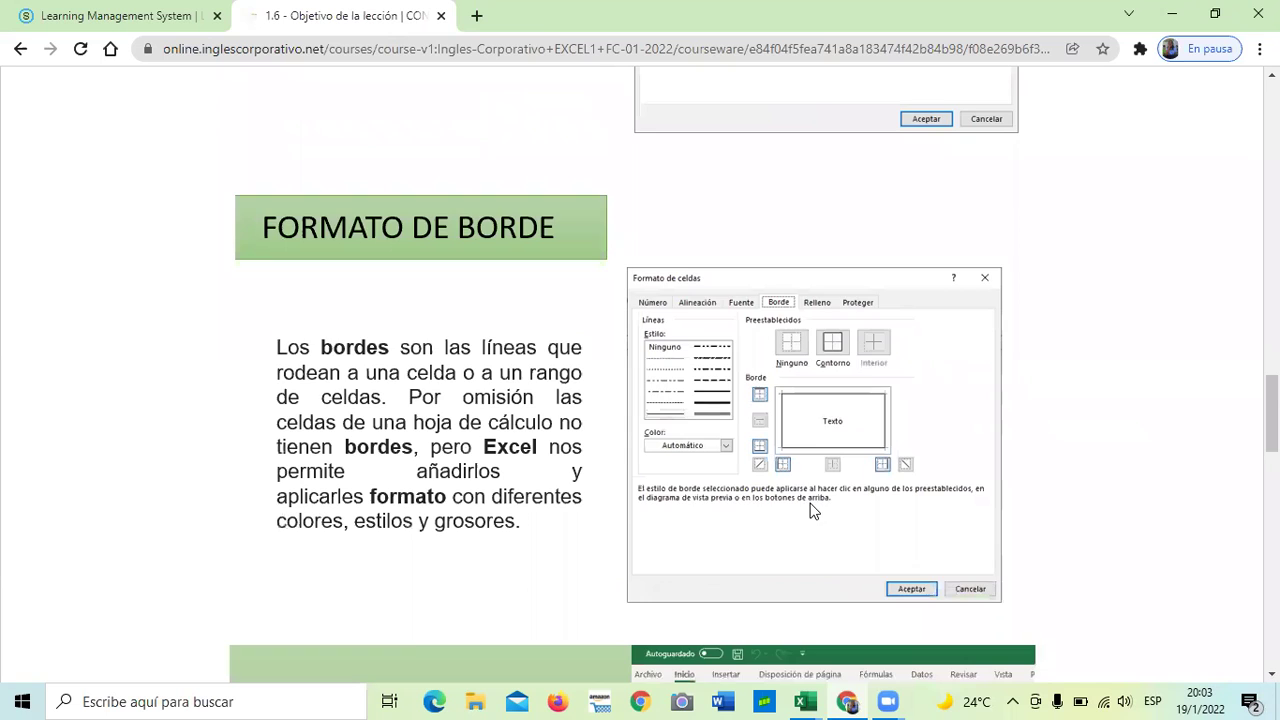
{"action": "scroll", "coordinate": [811, 502], "scroll_direction": "down", "scroll_amount": 3}
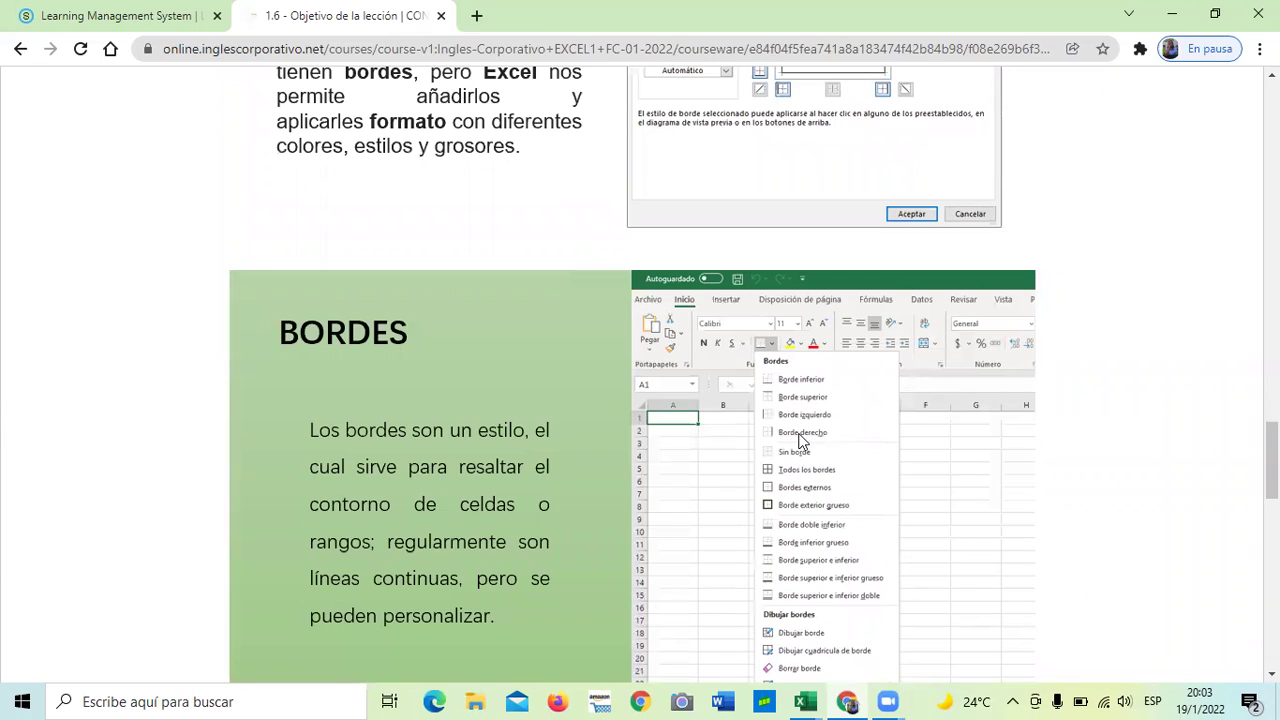
{"action": "scroll", "coordinate": [776, 462], "scroll_direction": "down", "scroll_amount": 2}
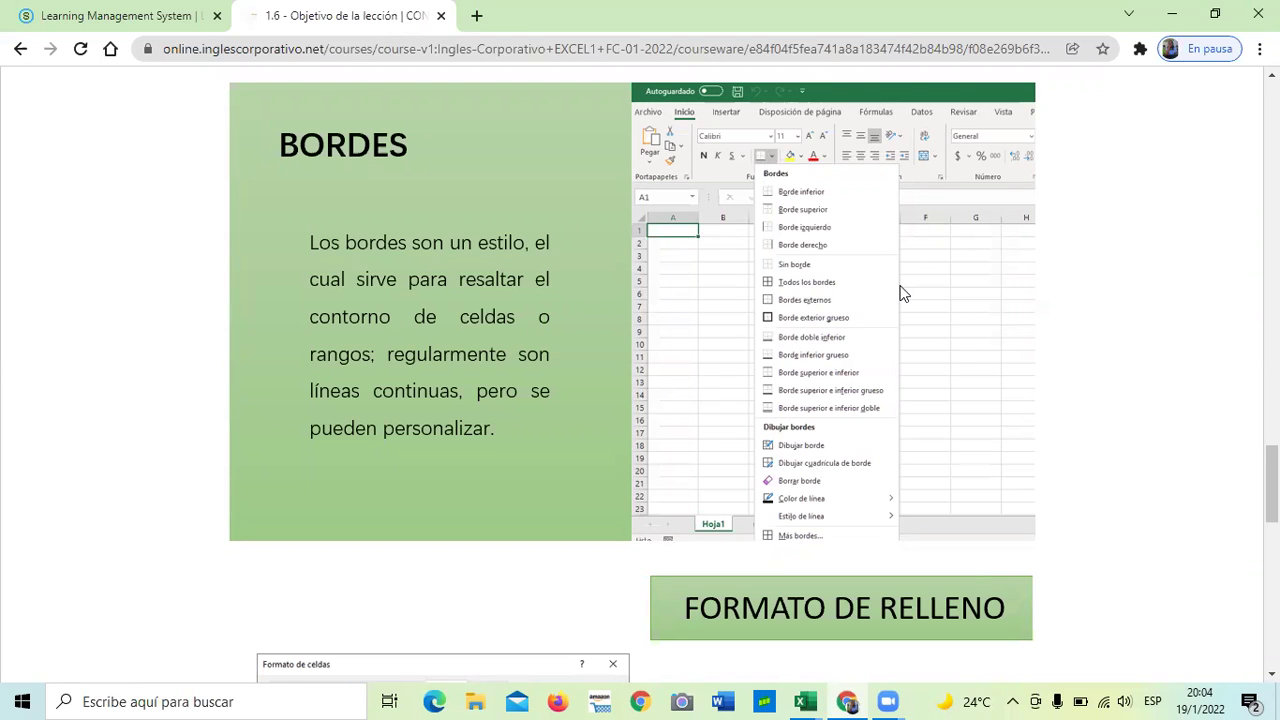
{"action": "scroll", "coordinate": [903, 290], "scroll_direction": "down", "scroll_amount": 1}
{"action": "scroll", "coordinate": [903, 290], "scroll_direction": "down", "scroll_amount": 1}
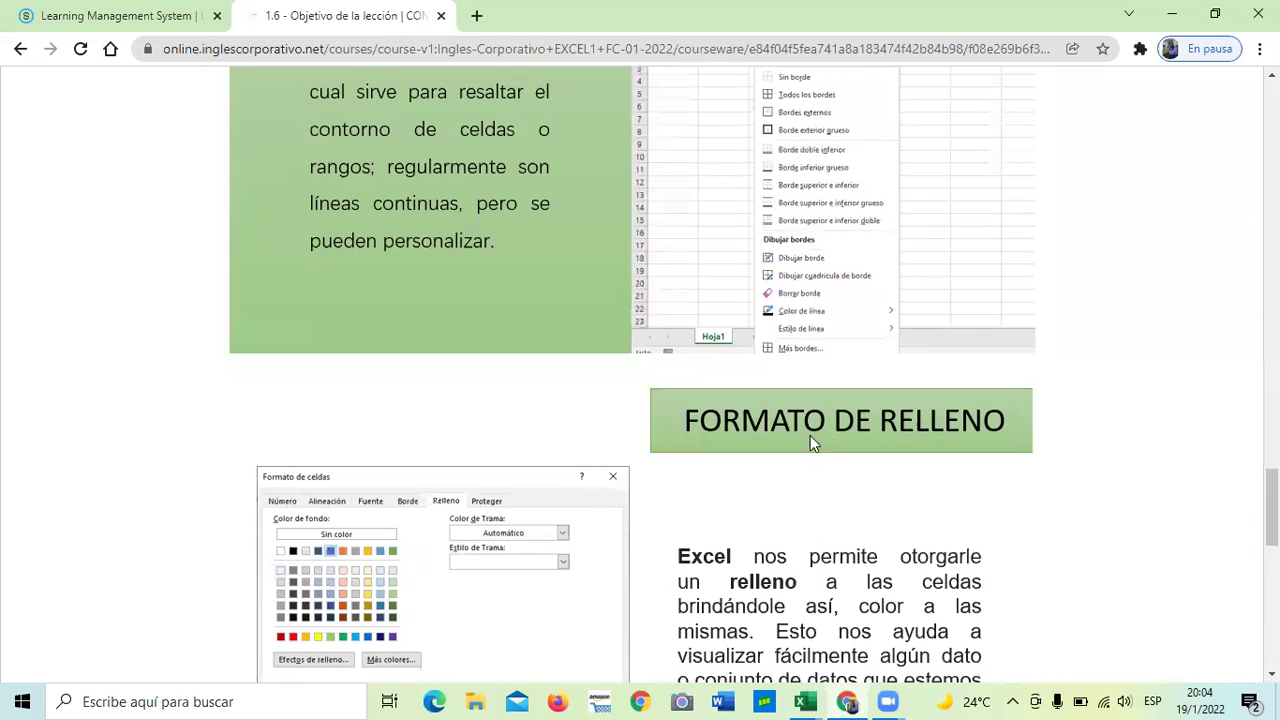
{"action": "scroll", "coordinate": [811, 445], "scroll_direction": "down", "scroll_amount": 1}
{"action": "scroll", "coordinate": [811, 443], "scroll_direction": "down", "scroll_amount": 1}
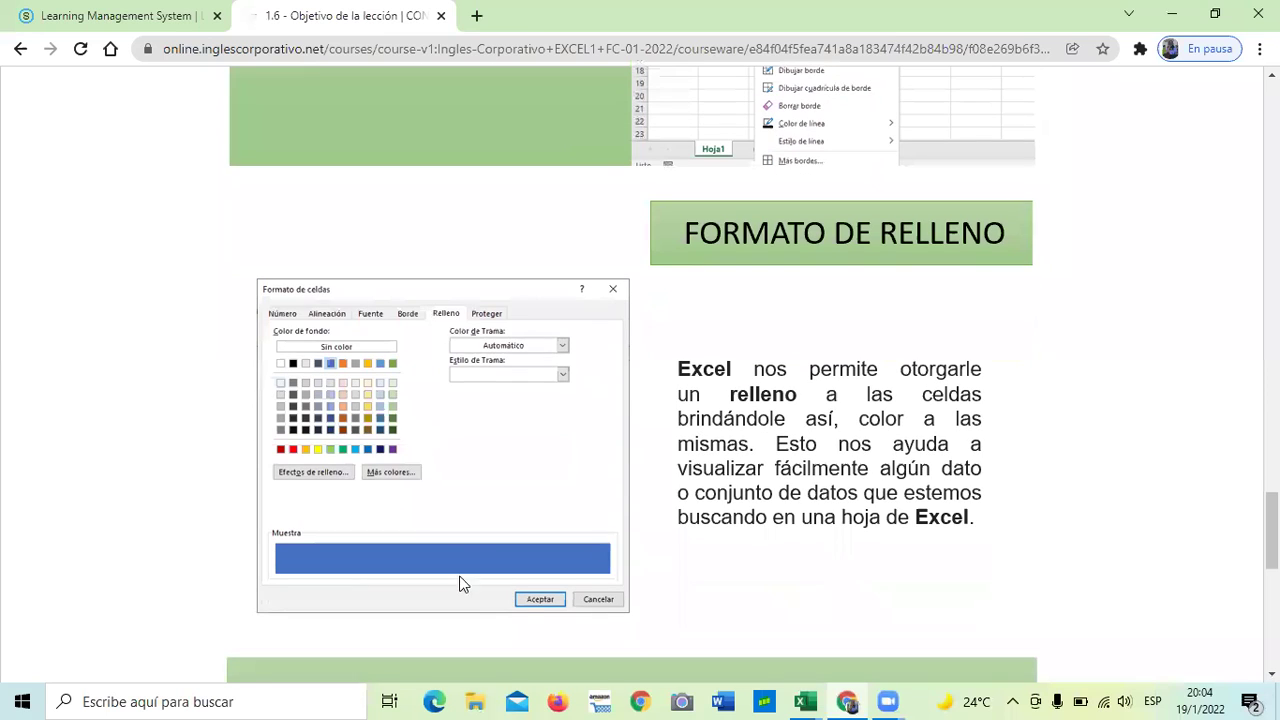
{"action": "scroll", "coordinate": [740, 397], "scroll_direction": "down", "scroll_amount": 2}
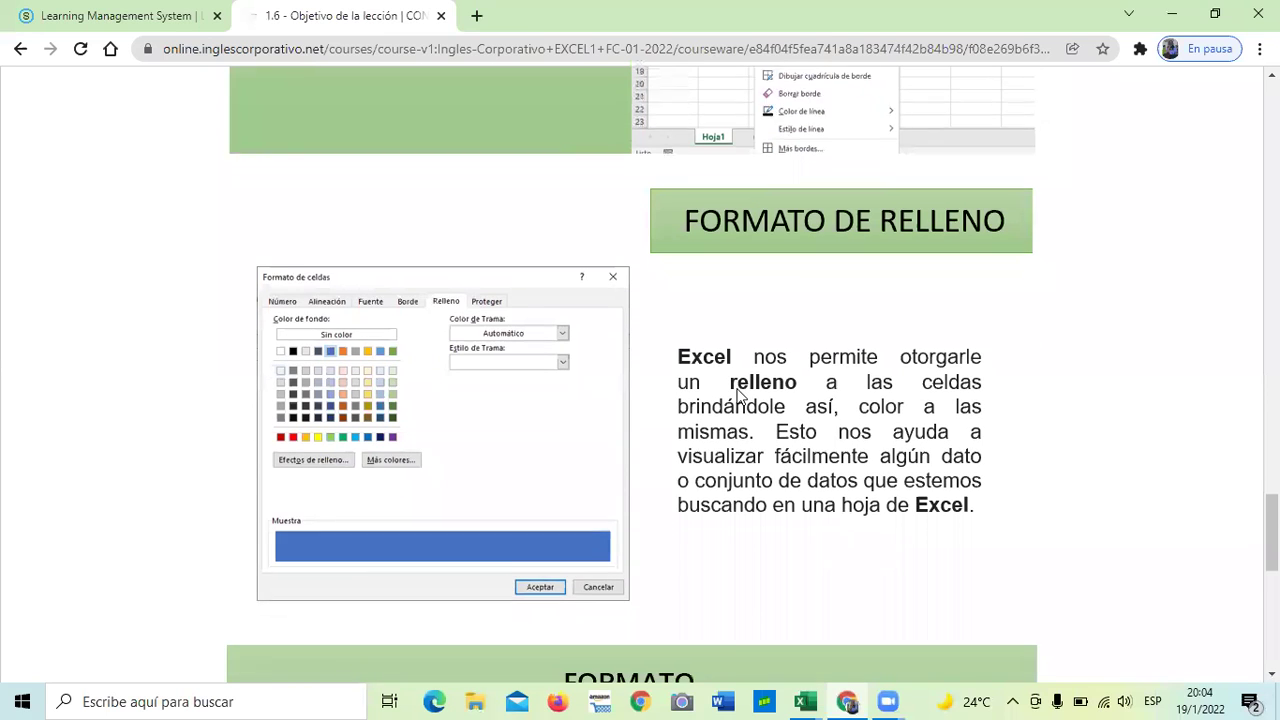
{"action": "scroll", "coordinate": [740, 397], "scroll_direction": "down", "scroll_amount": 2}
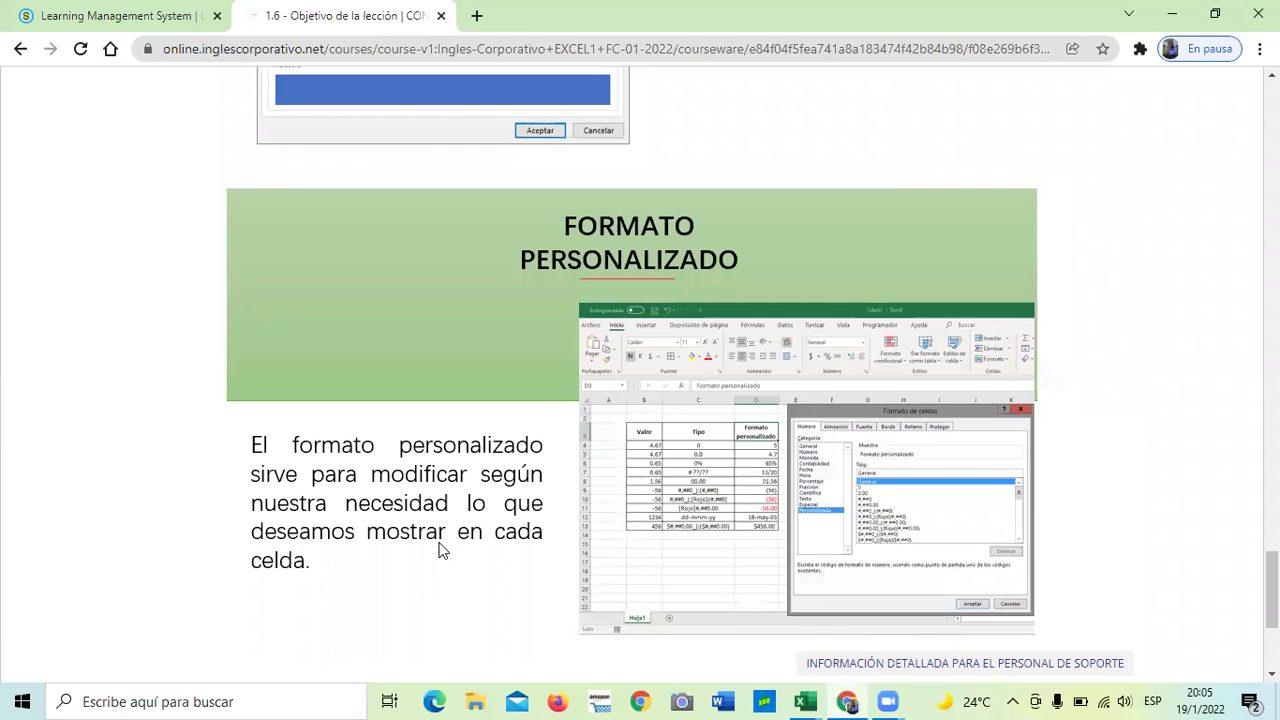
{"action": "scroll", "coordinate": [443, 550], "scroll_direction": "down", "scroll_amount": 3}
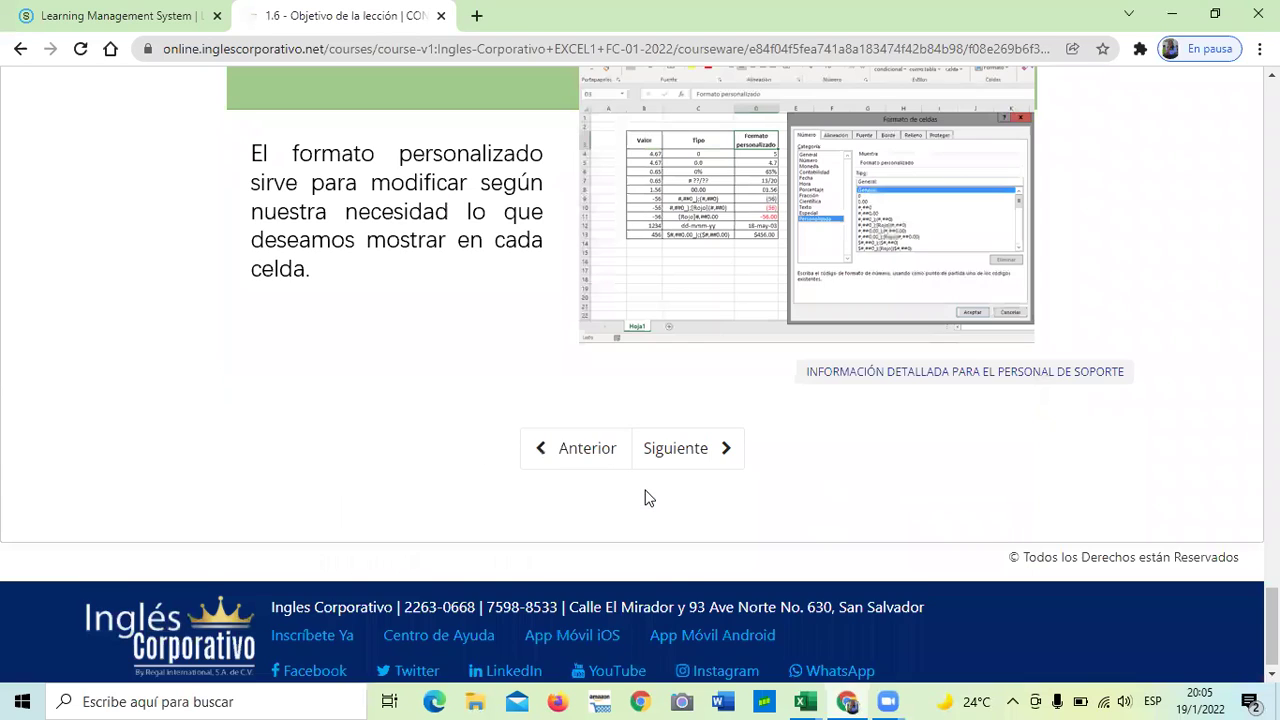
- Advance to lesson 1.7, Formatos propios y personalizados de Excel, and scroll to its embedded video
{"action": "left_click", "coordinate": [666, 448]}
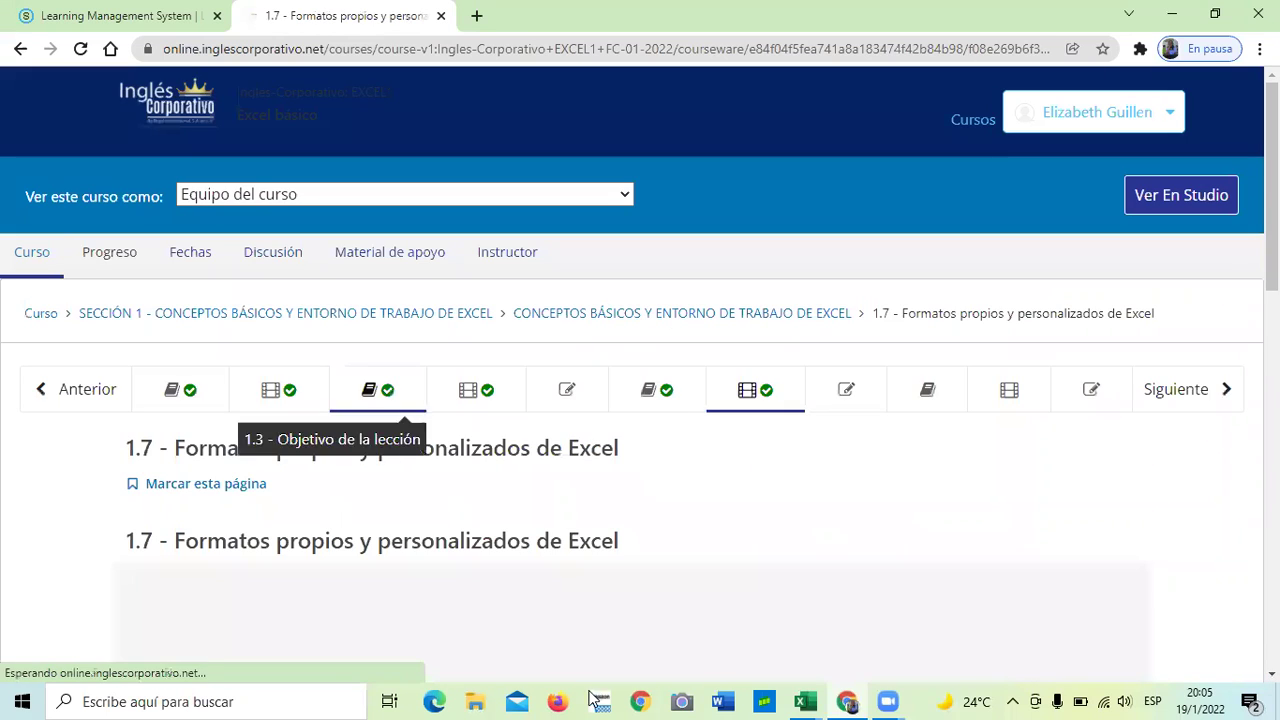
{"action": "scroll", "coordinate": [640, 515], "scroll_direction": "down", "scroll_amount": 2}
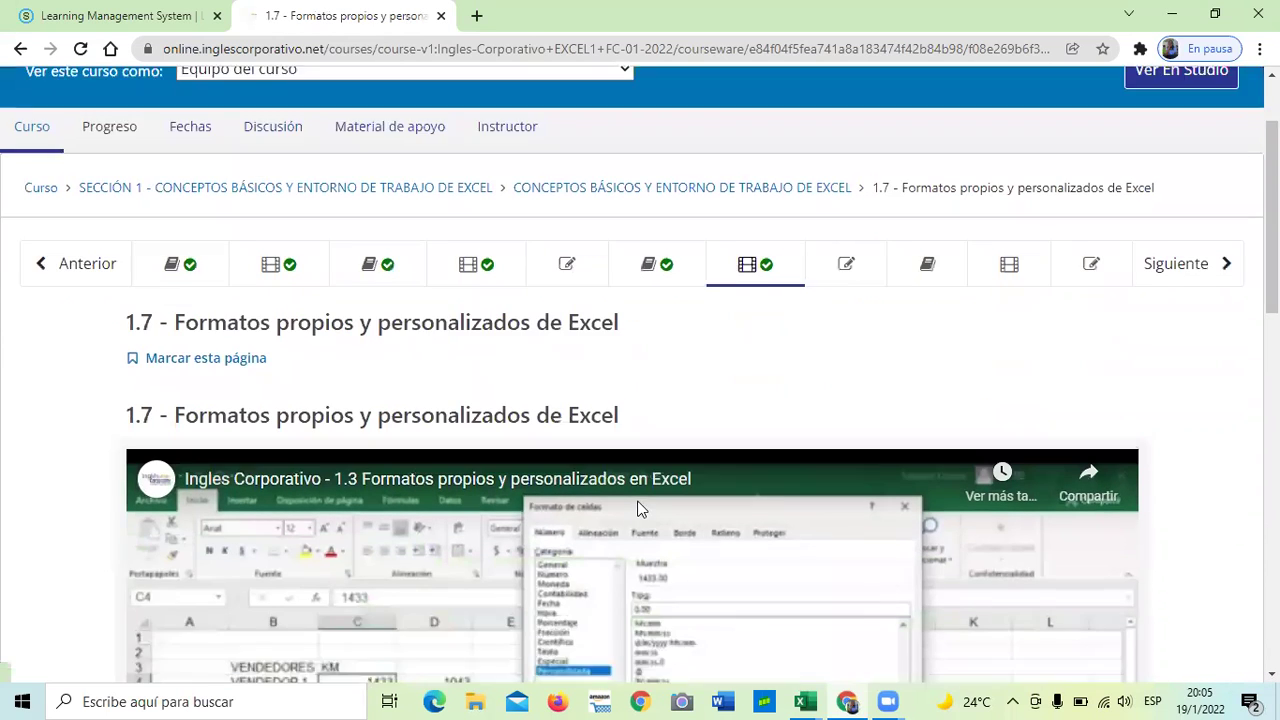
{"action": "scroll", "coordinate": [637, 508], "scroll_direction": "down", "scroll_amount": 3}
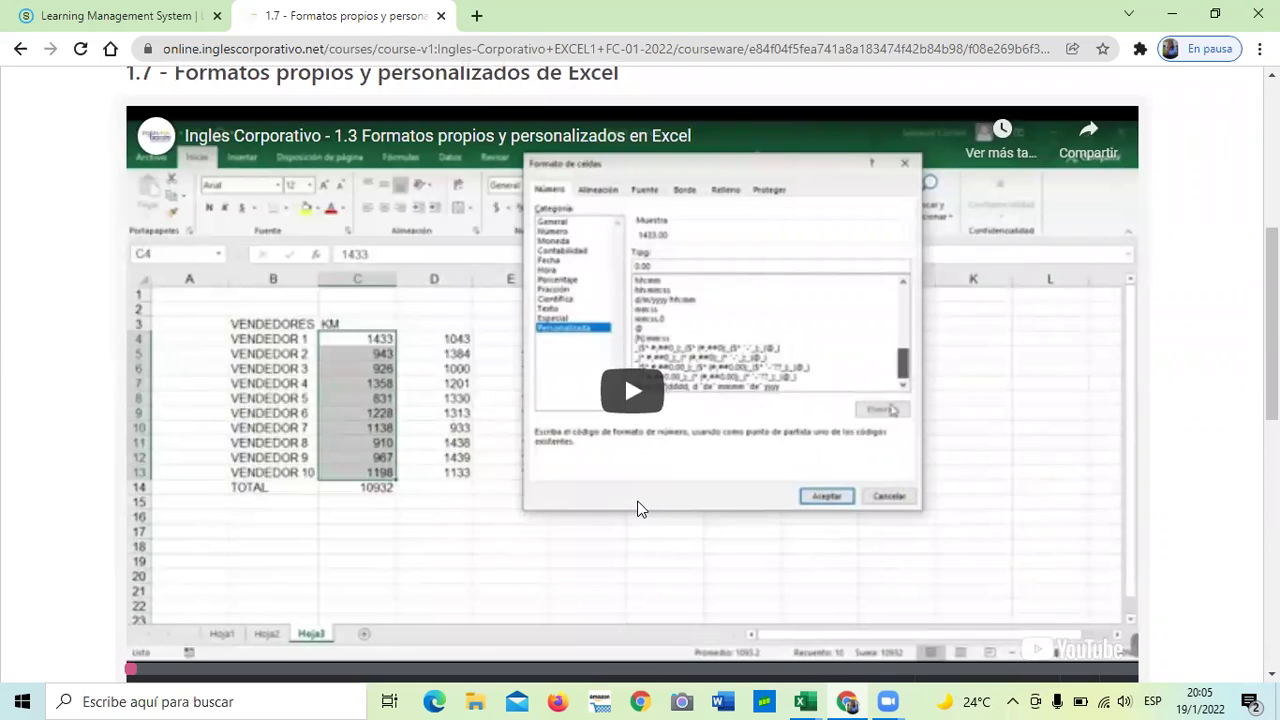
{"action": "scroll", "coordinate": [640, 508], "scroll_direction": "down", "scroll_amount": 2}
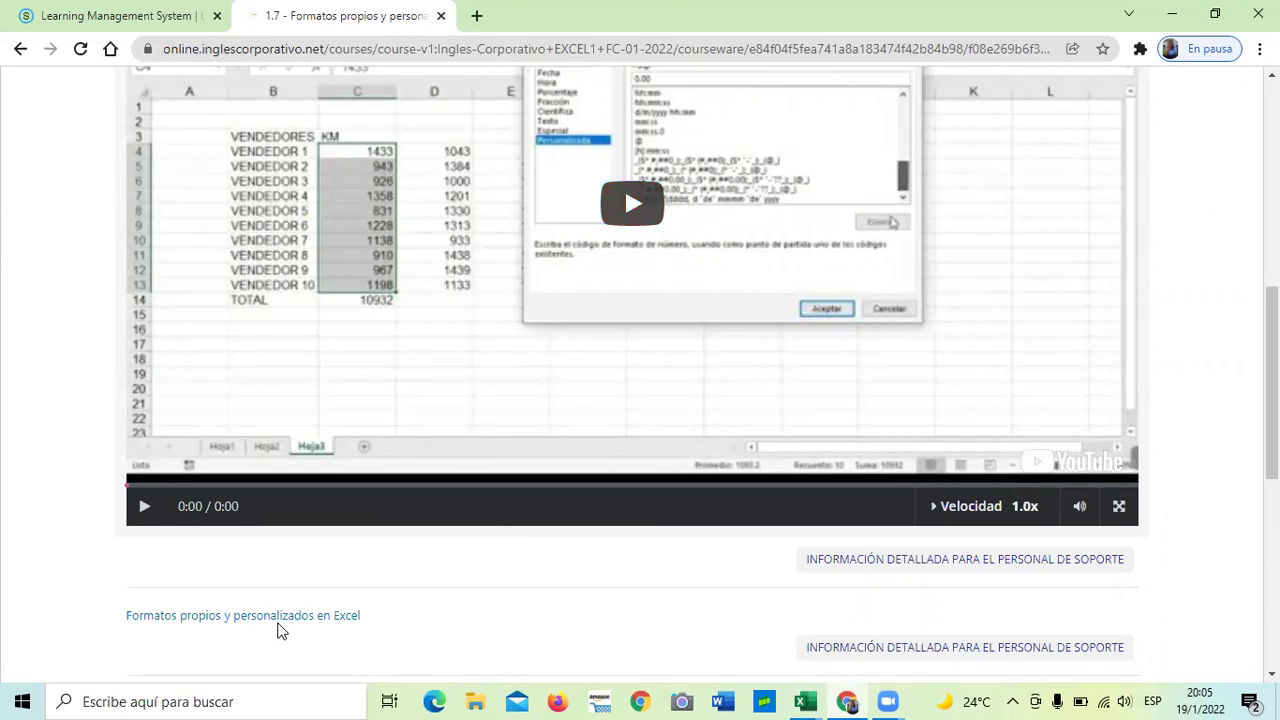
{"action": "scroll", "coordinate": [397, 543], "scroll_direction": "up", "scroll_amount": 2}
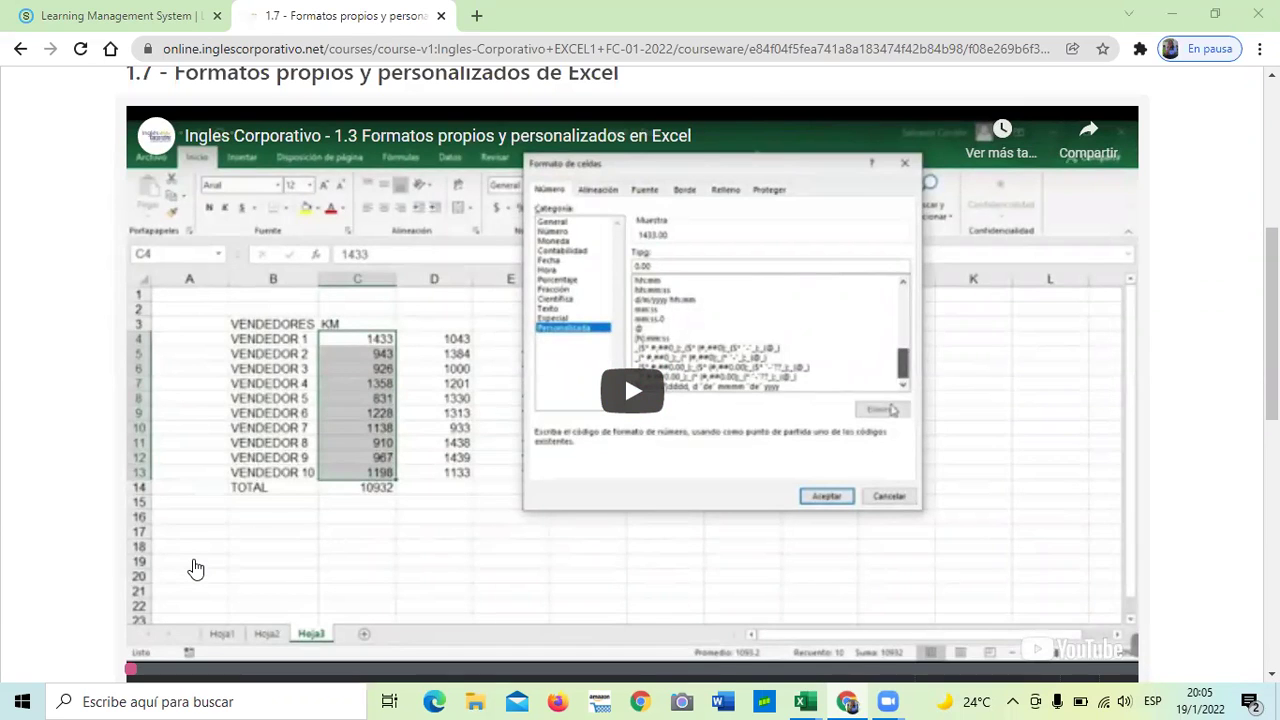
- Start playing the lesson 1.7 custom-formats video and adjust the system volume
{"action": "left_click", "coordinate": [632, 390]}
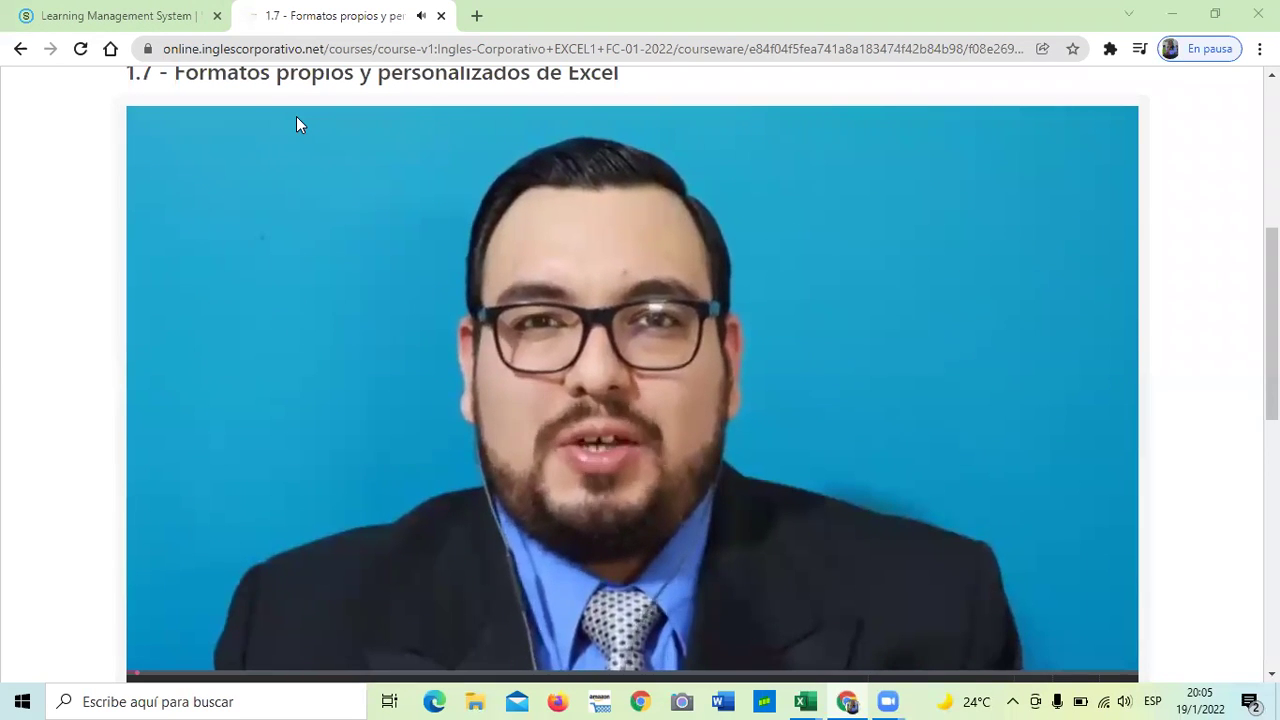
{"action": "key", "text": "XF86AudioLowerVolume"}
- Raise the system volume to 100 and let the lesson video play to its end
{"action": "key", "text": "XF86AudioRaiseVolume"}
{"action": "key", "text": "XF86AudioRaiseVolume"}
{"action": "key", "text": "XF86AudioRaiseVolume"}
{"action": "key", "text": "XF86AudioRaiseVolume"}
{"action": "key", "text": "XF86AudioRaiseVolume"}
{"action": "key", "text": "XF86AudioRaiseVolume"}
{"action": "key", "text": "XF86AudioRaiseVolume"}
{"action": "key", "text": "XF86AudioRaiseVolume"}
{"action": "key", "text": "XF86AudioRaiseVolume"}
{"action": "key", "text": "XF86AudioRaiseVolume"}
{"action": "key", "text": "XF86AudioRaiseVolume"}
{"action": "key", "text": "XF86AudioRaiseVolume"}
{"action": "key", "text": "XF86AudioRaiseVolume"}
{"action": "key", "text": "XF86AudioRaiseVolume"}
{"action": "key", "text": "XF86AudioRaiseVolume"}
{"action": "key", "text": "XF86AudioRaiseVolume"}
{"action": "key", "text": "XF86AudioRaiseVolume"}
{"action": "key", "text": "XF86AudioRaiseVolume"}
{"action": "key", "text": "XF86AudioRaiseVolume"}
{"action": "key", "text": "XF86AudioRaiseVolume"}
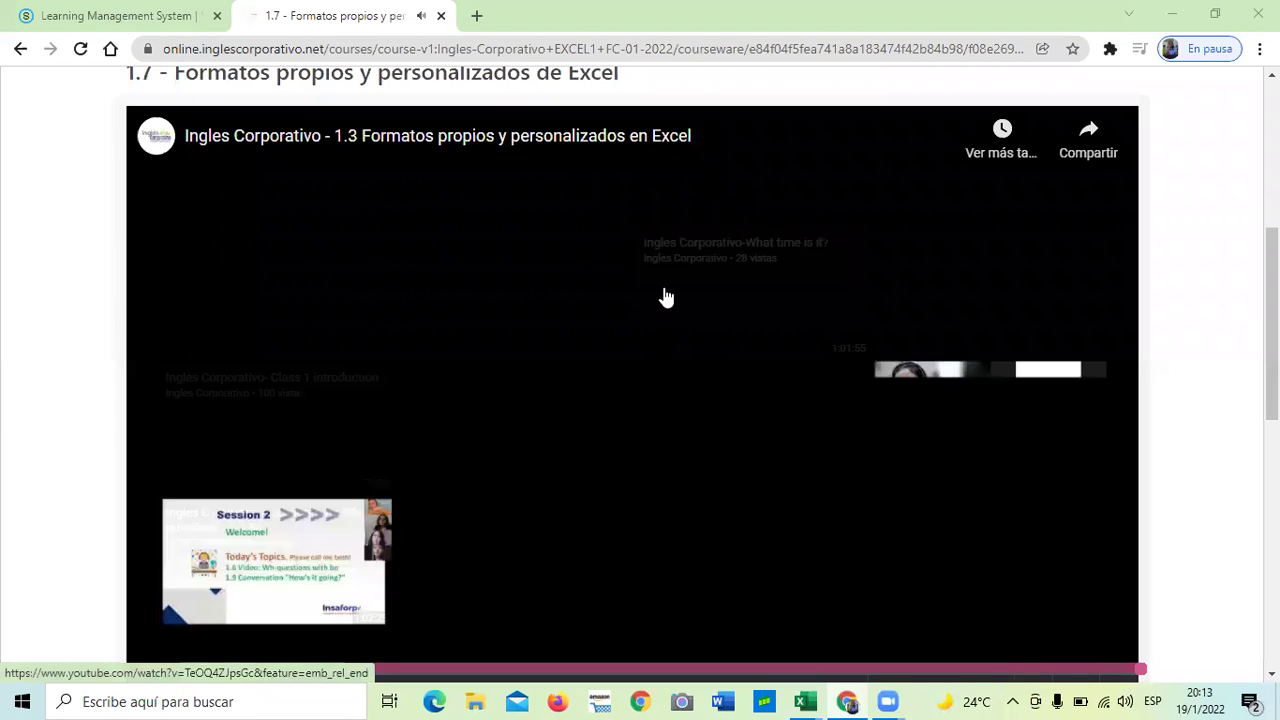
{"action": "scroll", "coordinate": [594, 281], "scroll_direction": "down", "scroll_amount": 1}
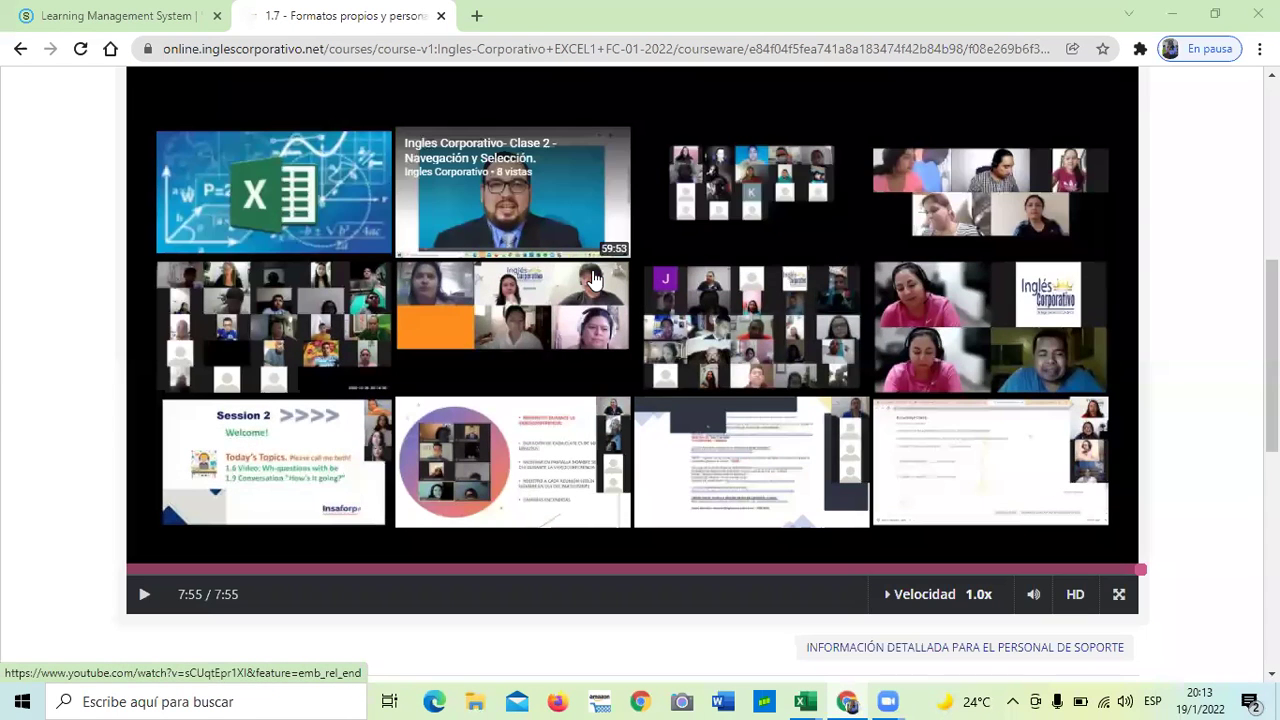
{"action": "scroll", "coordinate": [363, 97], "scroll_direction": "down", "scroll_amount": 3}
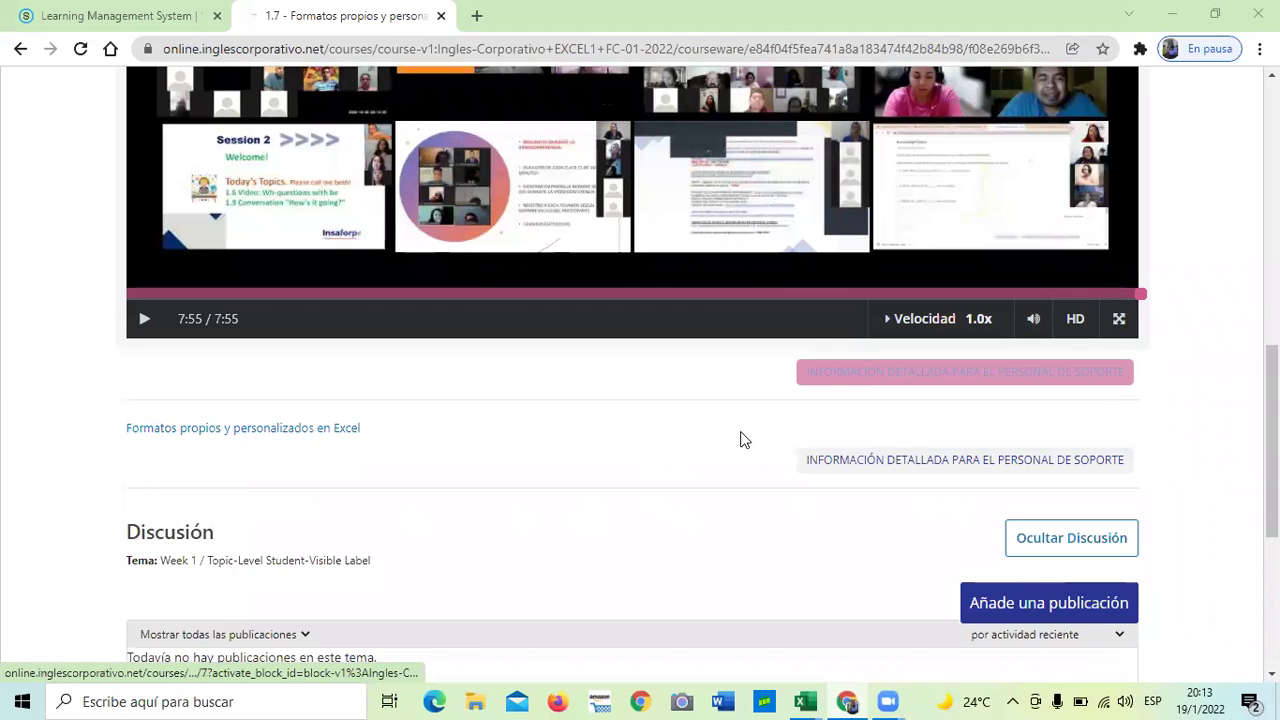
{"action": "scroll", "coordinate": [823, 449], "scroll_direction": "down", "scroll_amount": 3}
{"action": "scroll", "coordinate": [740, 455], "scroll_direction": "up", "scroll_amount": 1}
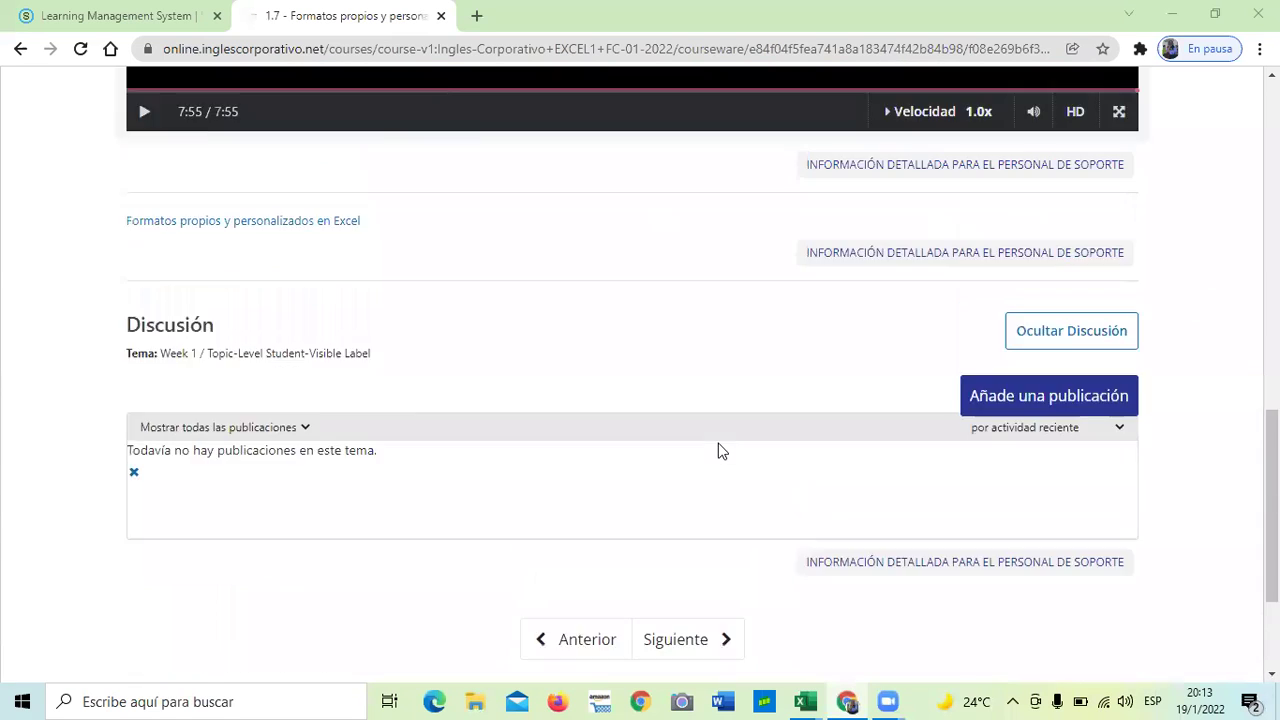
{"action": "scroll", "coordinate": [718, 450], "scroll_direction": "up", "scroll_amount": 10}
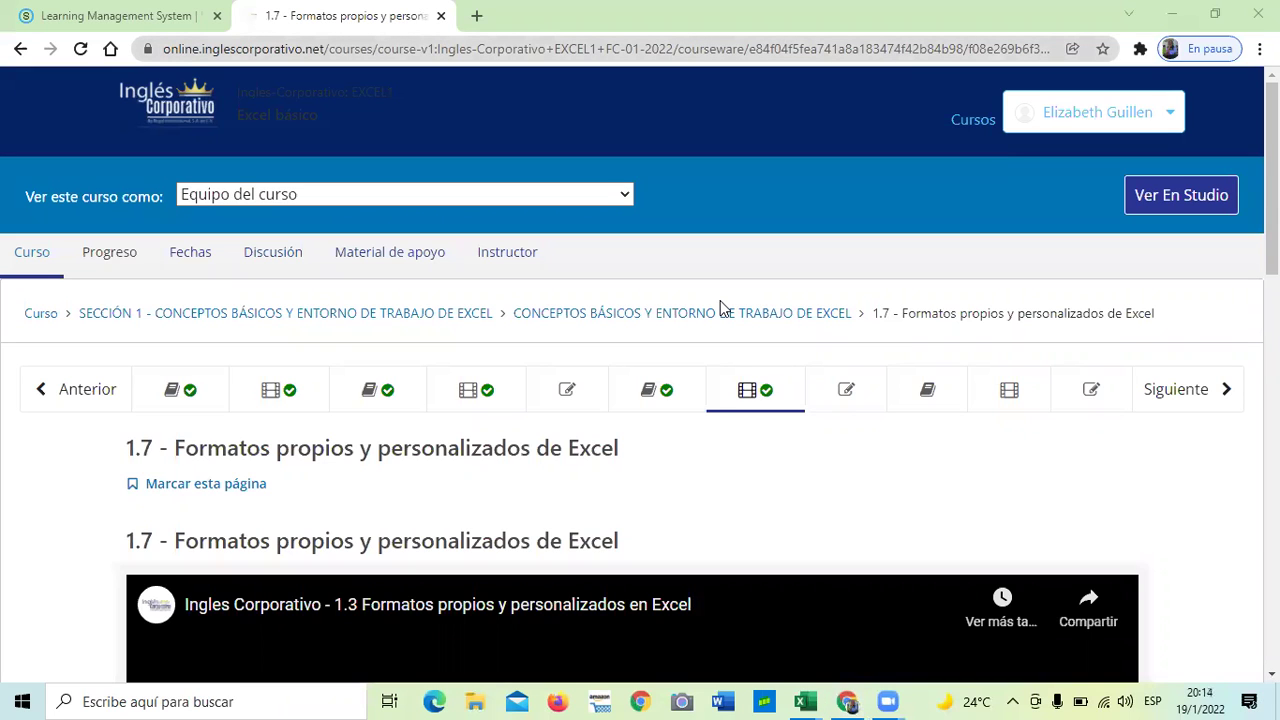
{"action": "scroll", "coordinate": [675, 303], "scroll_direction": "down", "scroll_amount": 1}
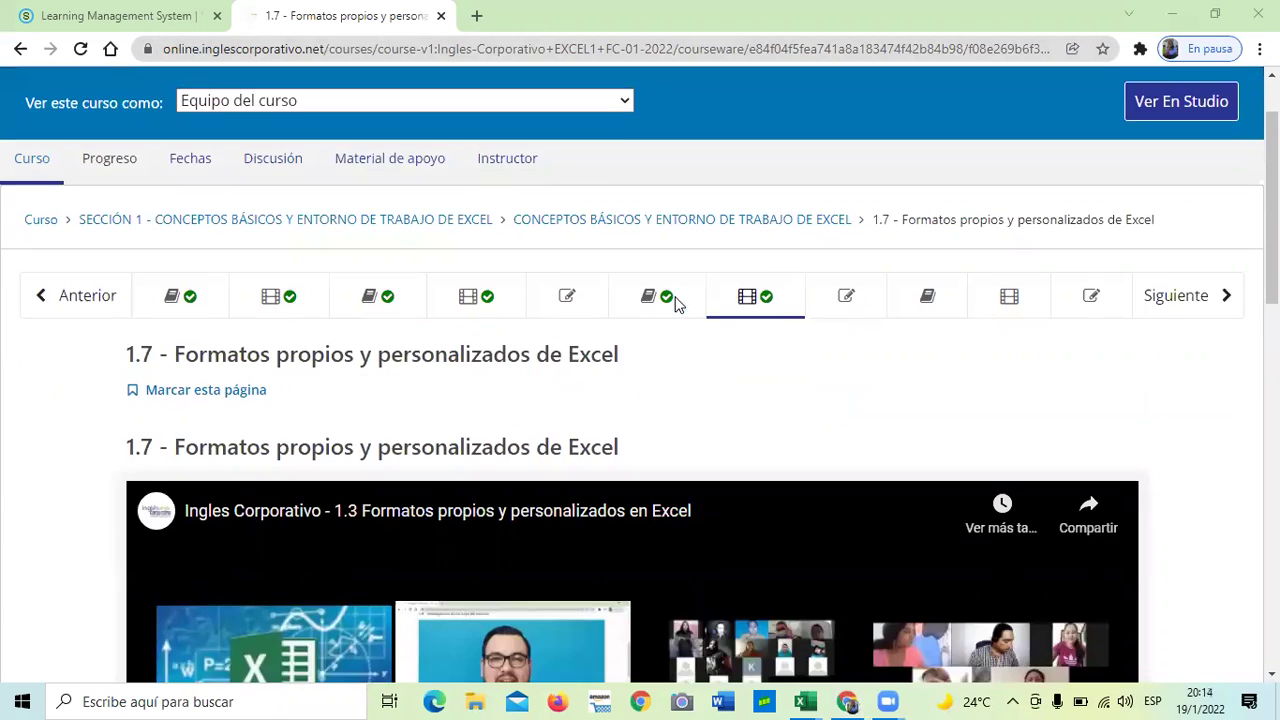
{"action": "scroll", "coordinate": [683, 294], "scroll_direction": "down", "scroll_amount": 2}
{"action": "scroll", "coordinate": [683, 290], "scroll_direction": "down", "scroll_amount": 3}
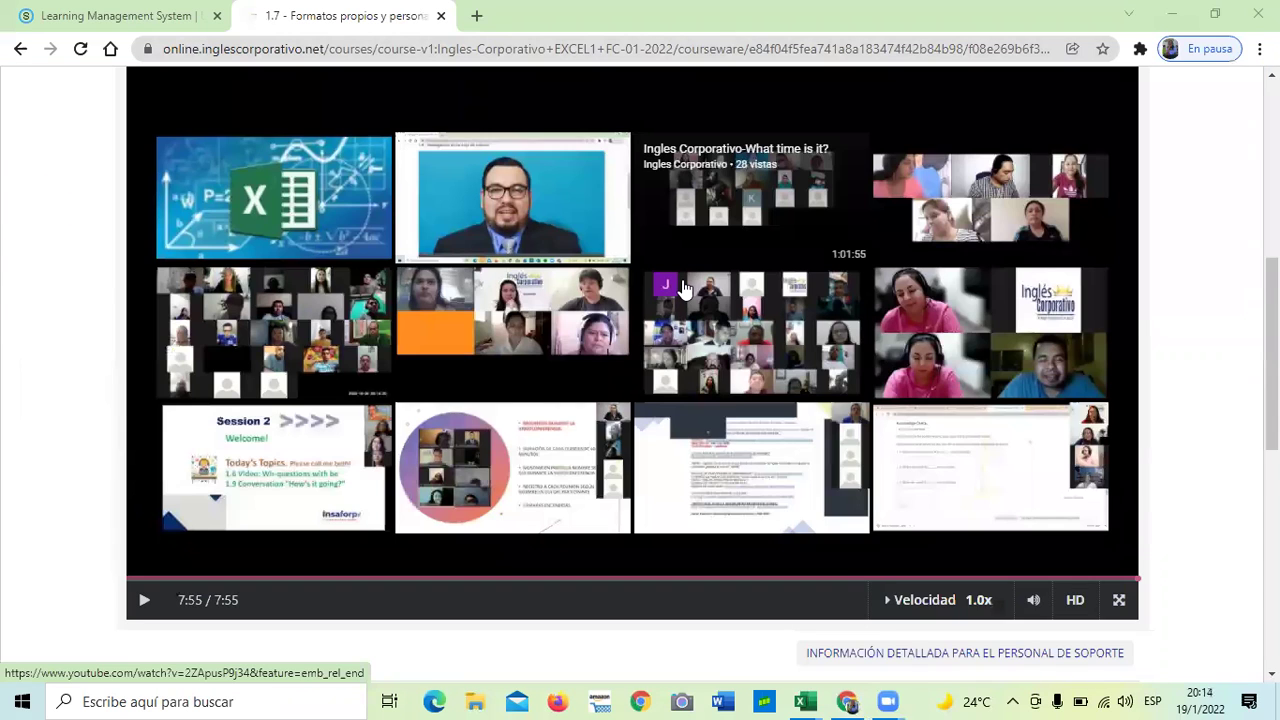
{"action": "scroll", "coordinate": [683, 288], "scroll_direction": "down", "scroll_amount": 1}
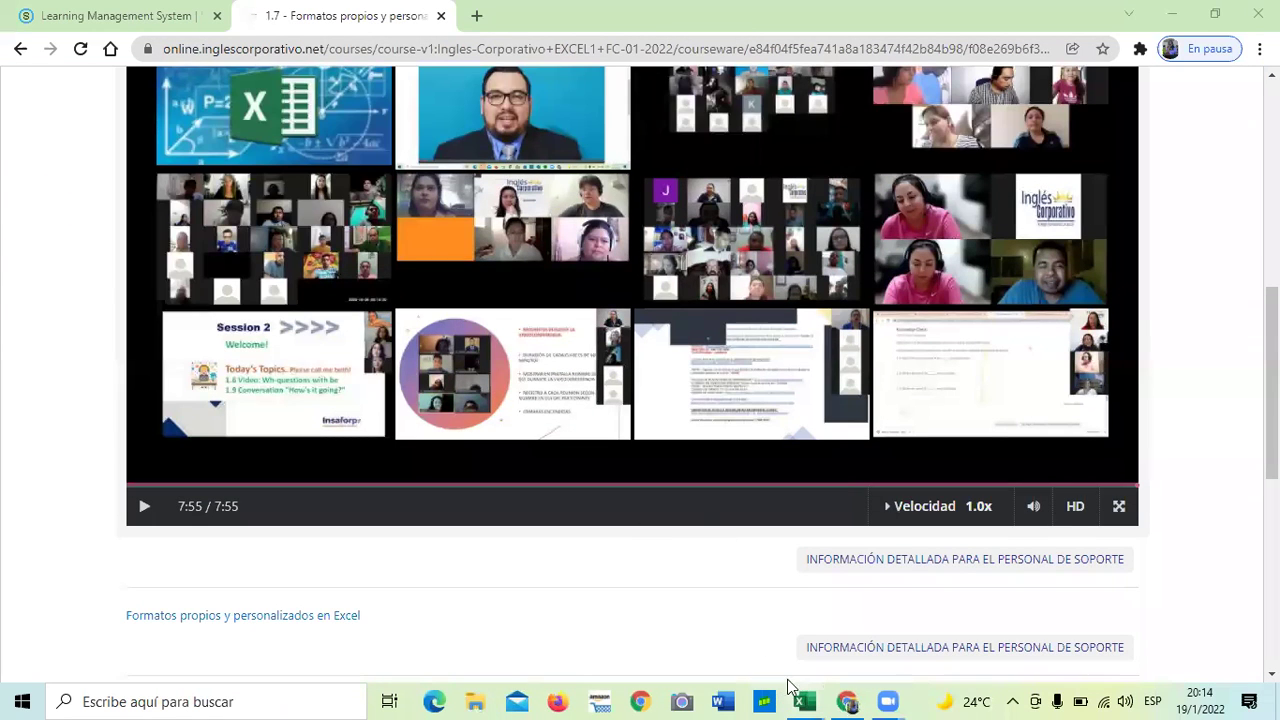
{"action": "scroll", "coordinate": [697, 528], "scroll_direction": "up", "scroll_amount": 3}
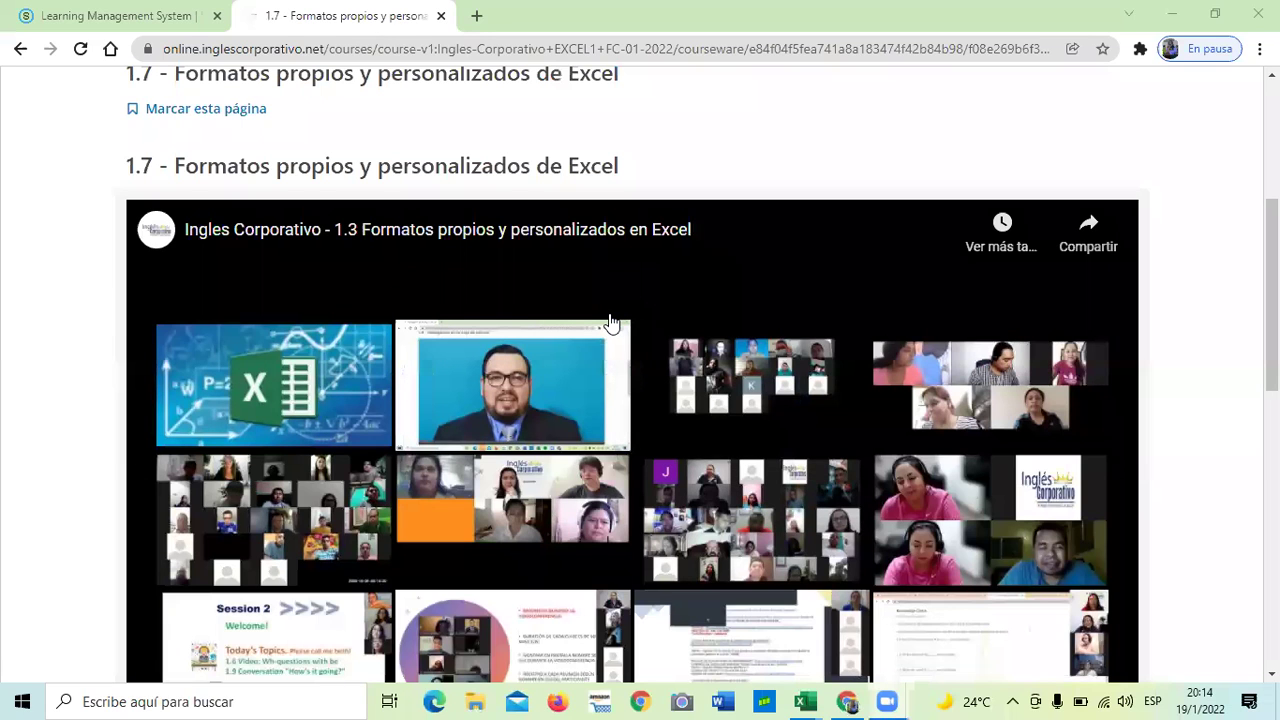
{"action": "scroll", "coordinate": [730, 420], "scroll_direction": "down", "scroll_amount": 6}
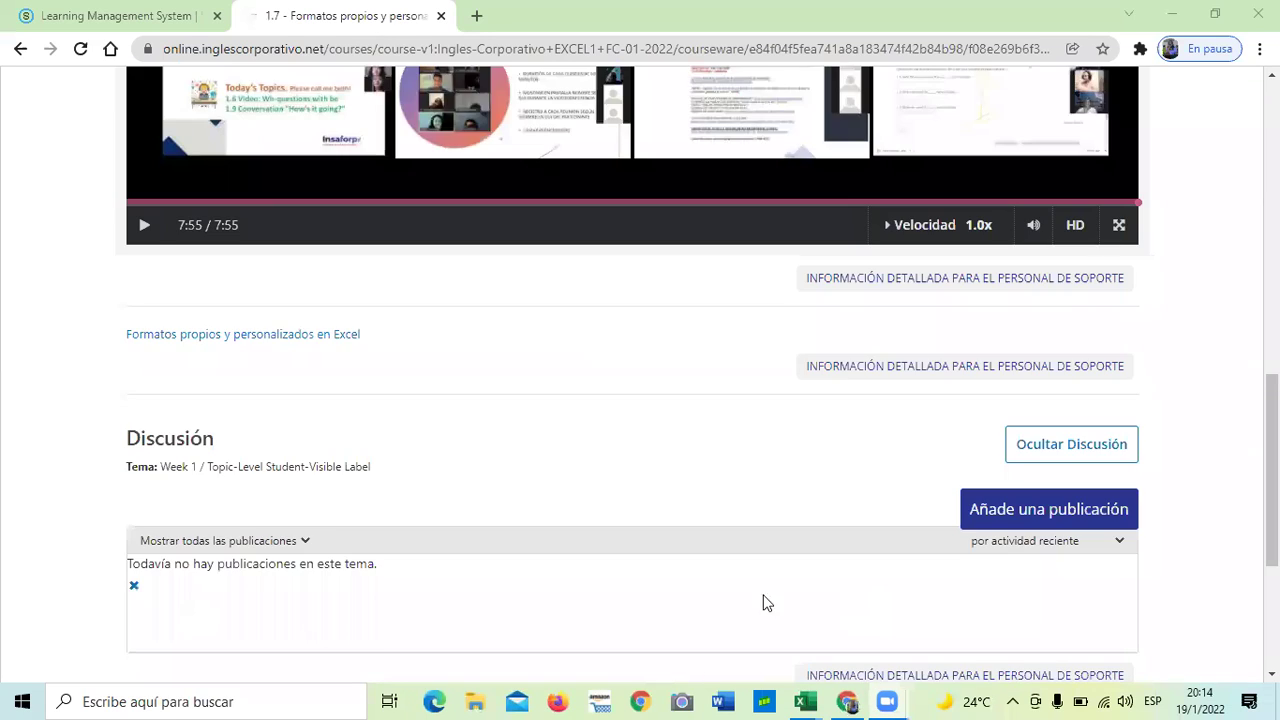
{"action": "scroll", "coordinate": [720, 537], "scroll_direction": "down", "scroll_amount": 2}
- Move on to the 1.8 Laboratorio unit and scroll through it
{"action": "left_click", "coordinate": [690, 569]}
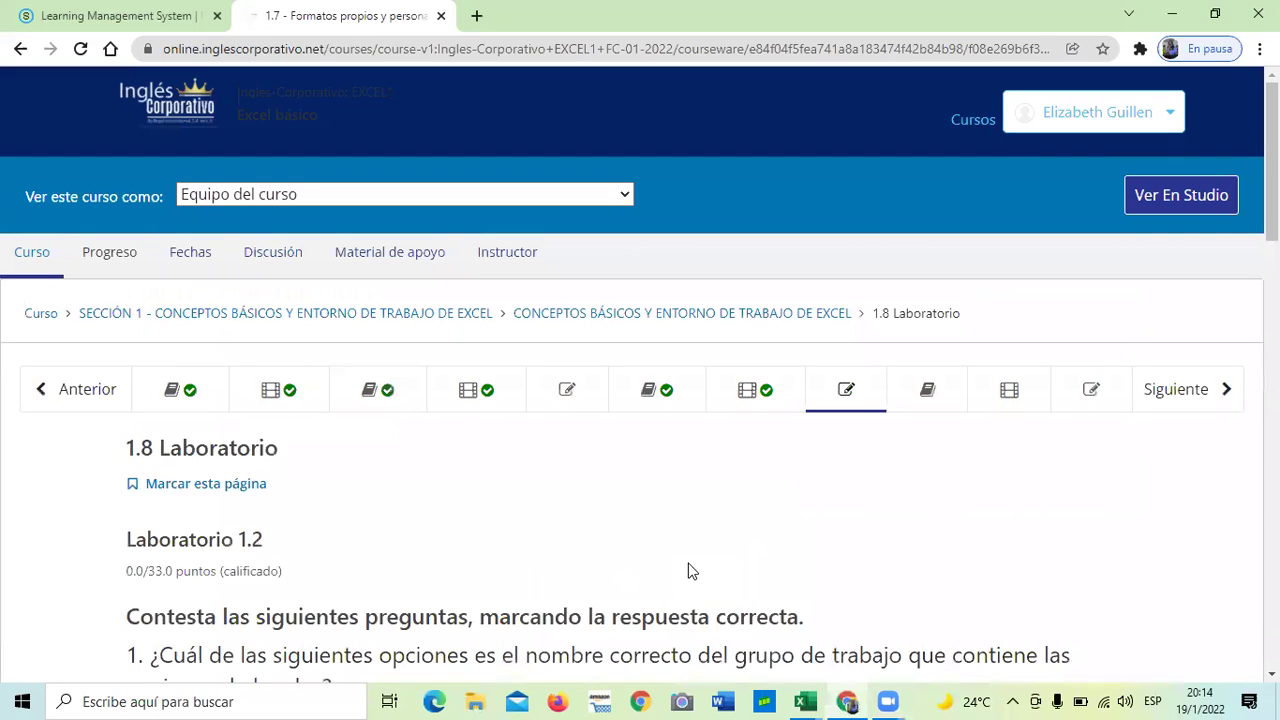
{"action": "scroll", "coordinate": [690, 458], "scroll_direction": "down", "scroll_amount": 6}
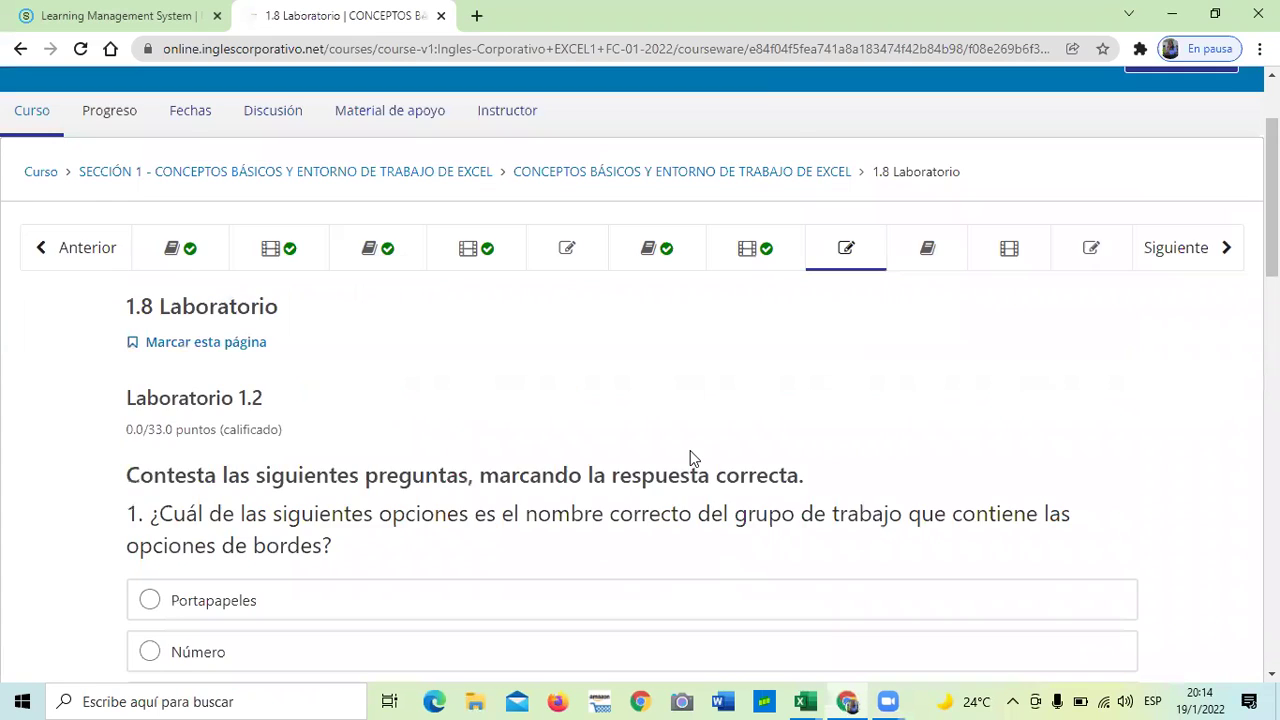
{"action": "scroll", "coordinate": [690, 458], "scroll_direction": "up", "scroll_amount": 2}
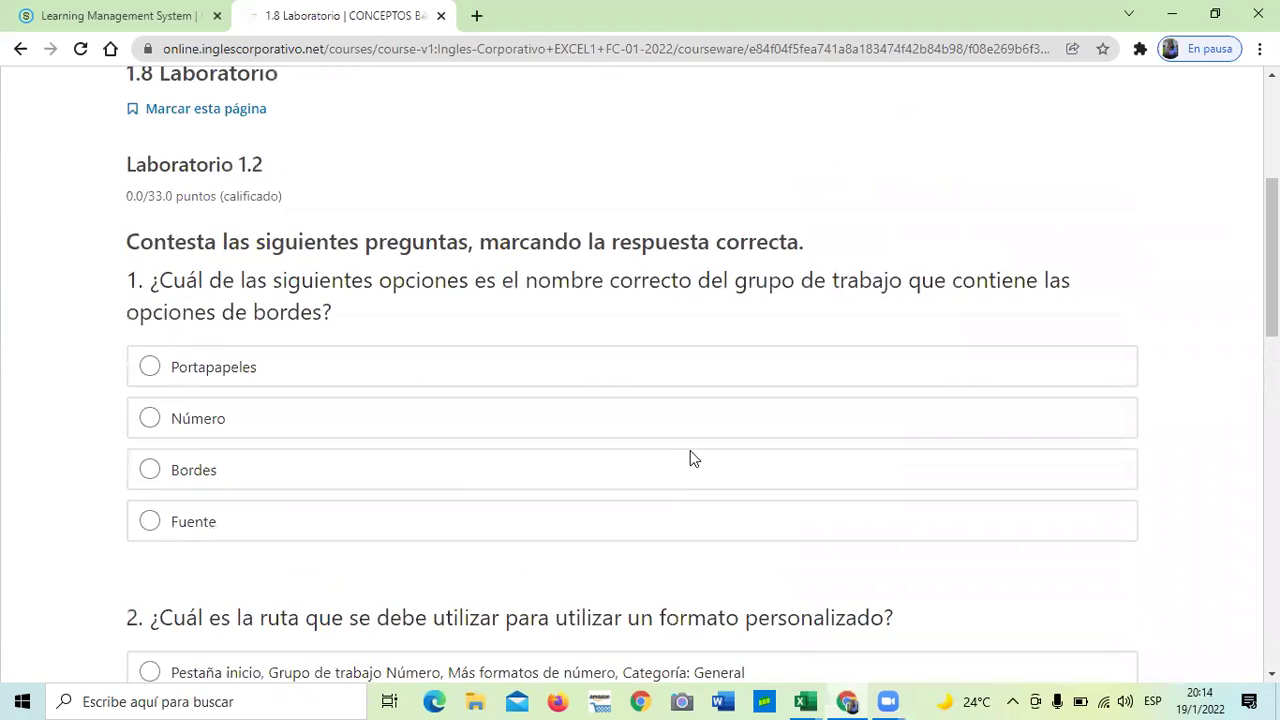
{"action": "scroll", "coordinate": [690, 458], "scroll_direction": "up", "scroll_amount": 3}
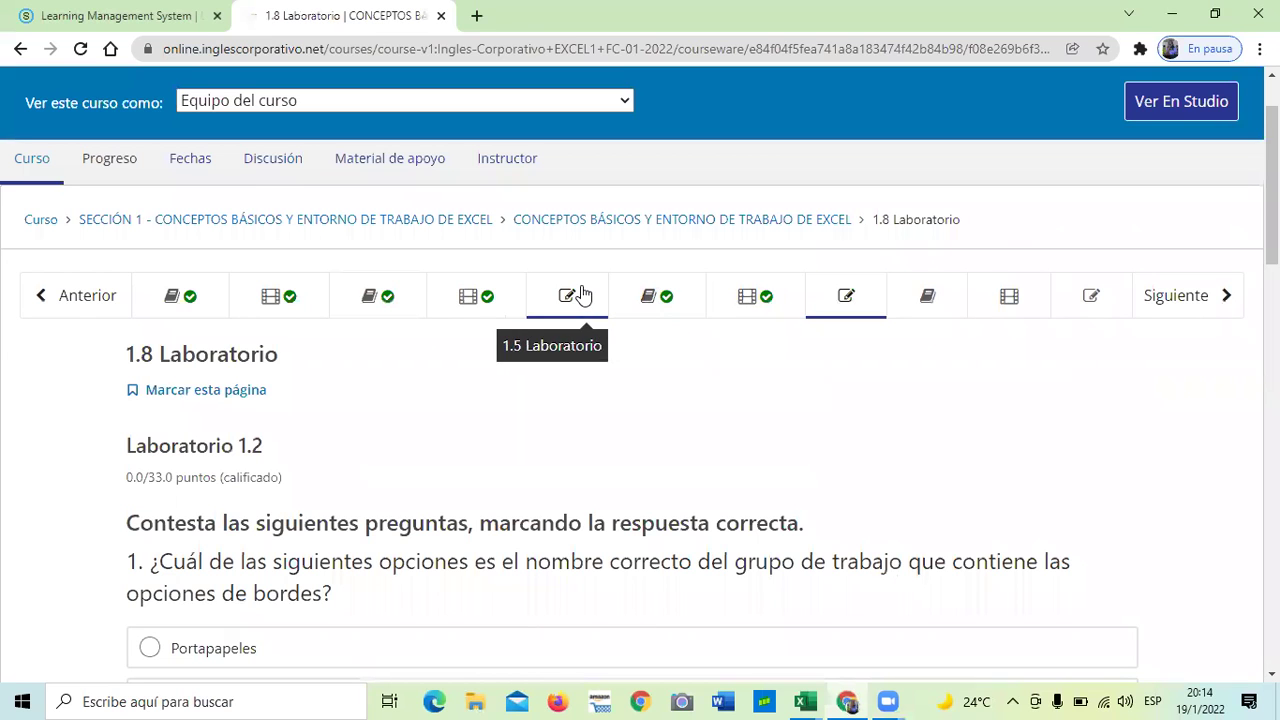
- Revisit the lesson 1.6 objective page, then lesson 1.7
{"action": "left_click", "coordinate": [682, 294]}
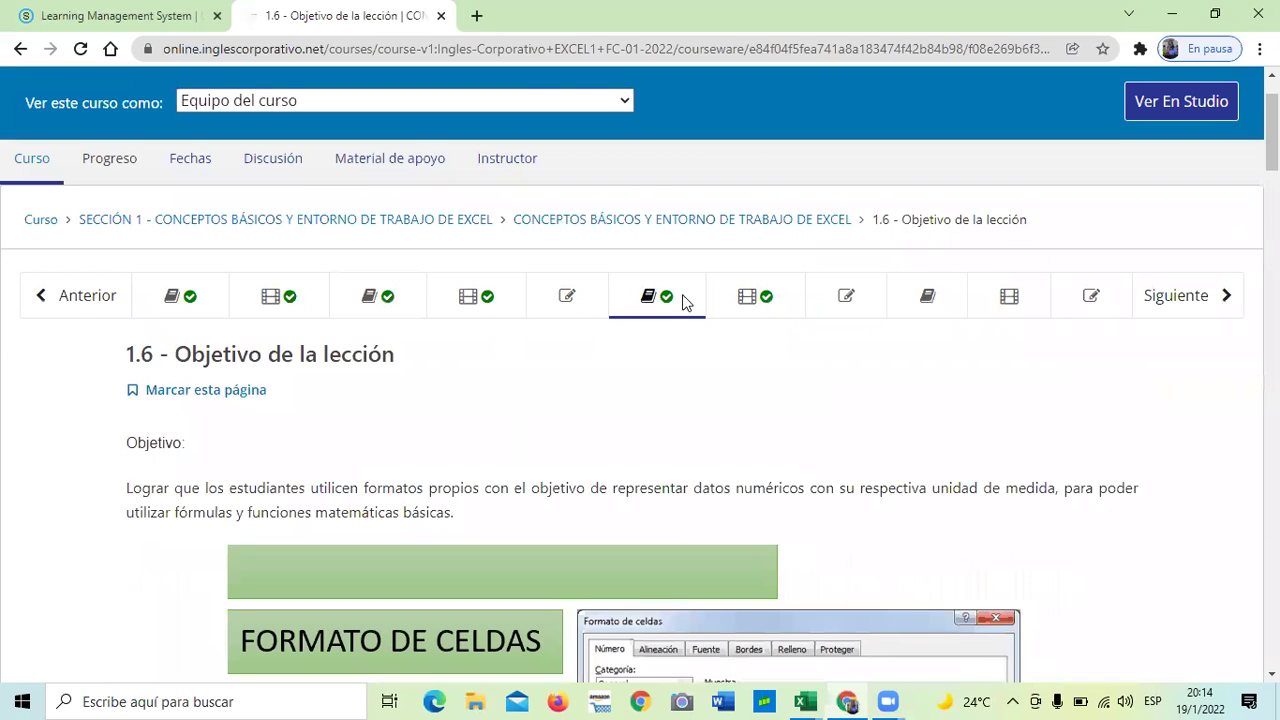
{"action": "scroll", "coordinate": [680, 297], "scroll_direction": "down", "scroll_amount": 10}
{"action": "scroll", "coordinate": [673, 334], "scroll_direction": "down", "scroll_amount": 6}
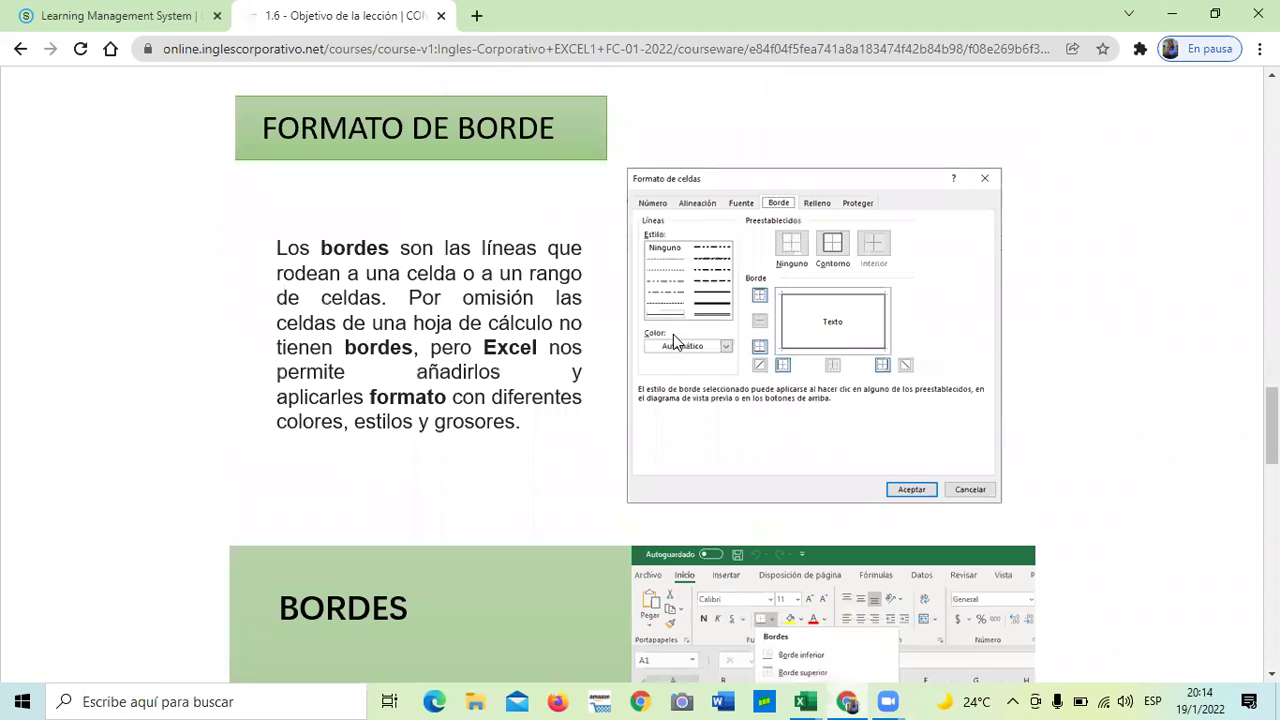
{"action": "scroll", "coordinate": [674, 341], "scroll_direction": "down", "scroll_amount": 10}
{"action": "scroll", "coordinate": [673, 334], "scroll_direction": "down", "scroll_amount": 3}
{"action": "left_click", "coordinate": [689, 440]}
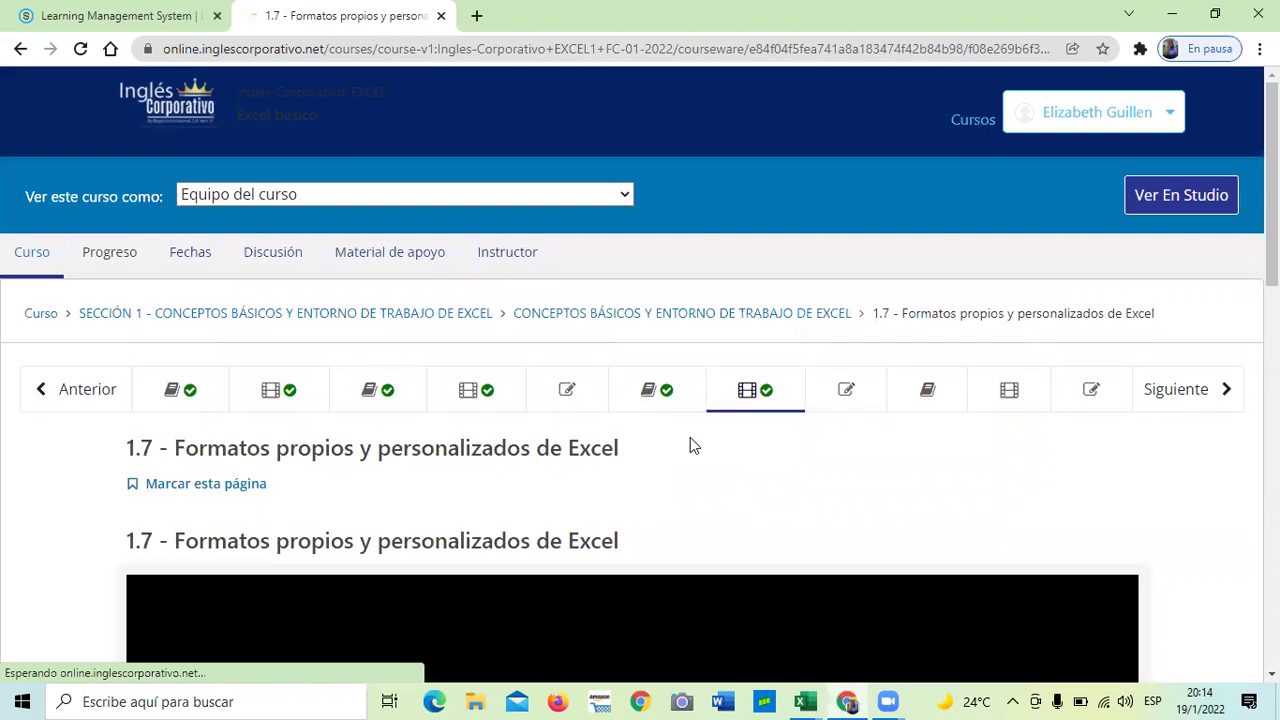
{"action": "scroll", "coordinate": [725, 433], "scroll_direction": "down", "scroll_amount": 15}
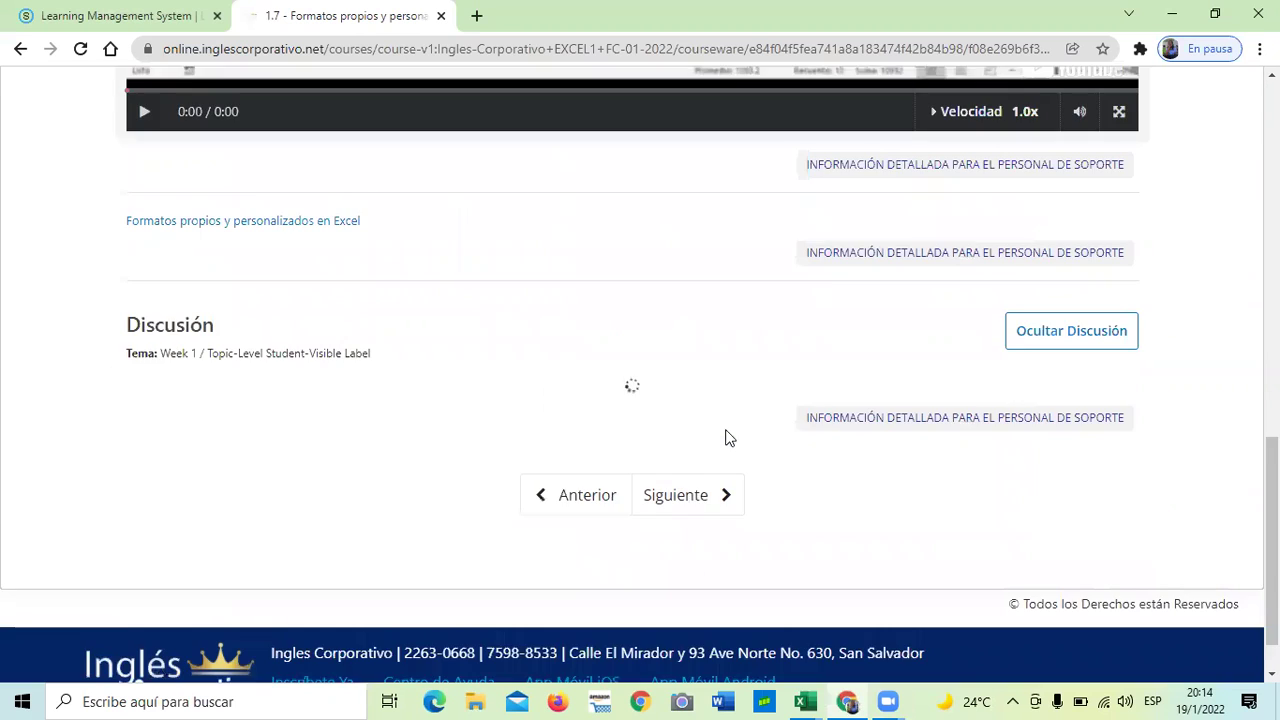
- Return to the 1.8 Laboratorio quiz and bring the 1.3 Formatos propios Excel workbook forward
{"action": "left_click", "coordinate": [697, 438]}
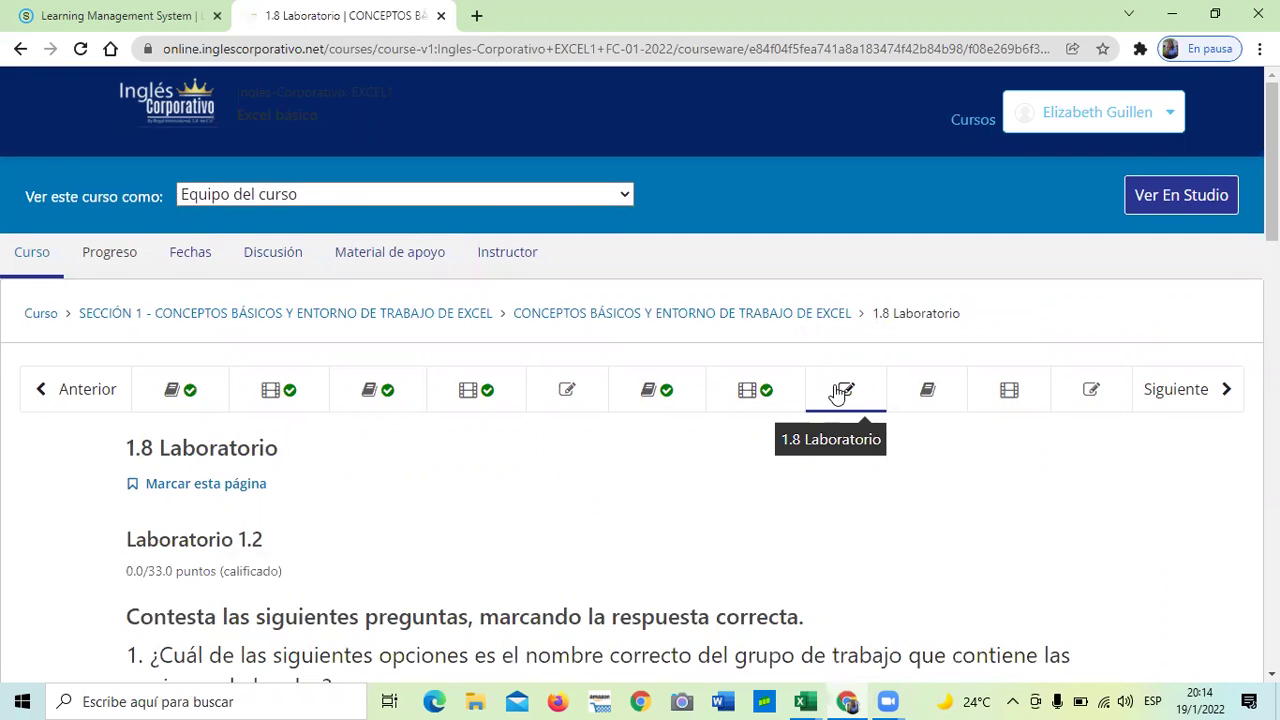
{"action": "scroll", "coordinate": [838, 392], "scroll_direction": "down", "scroll_amount": 3}
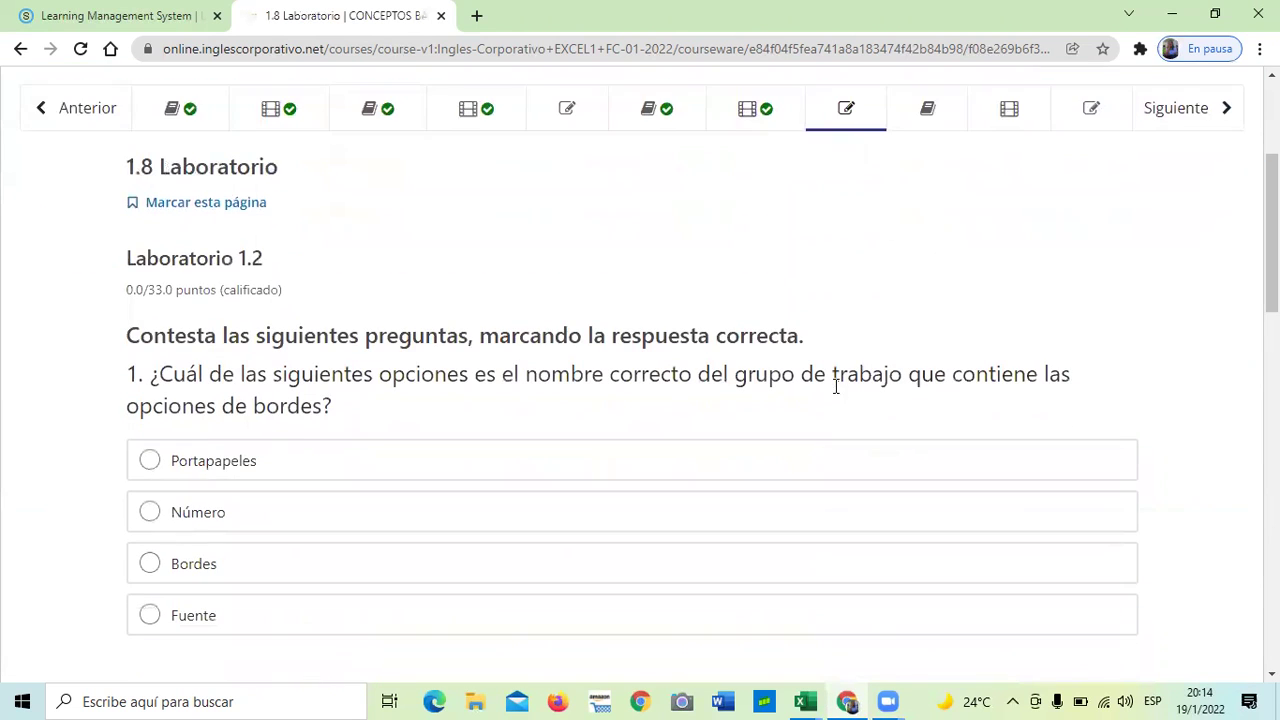
{"action": "scroll", "coordinate": [725, 470], "scroll_direction": "up", "scroll_amount": 3}
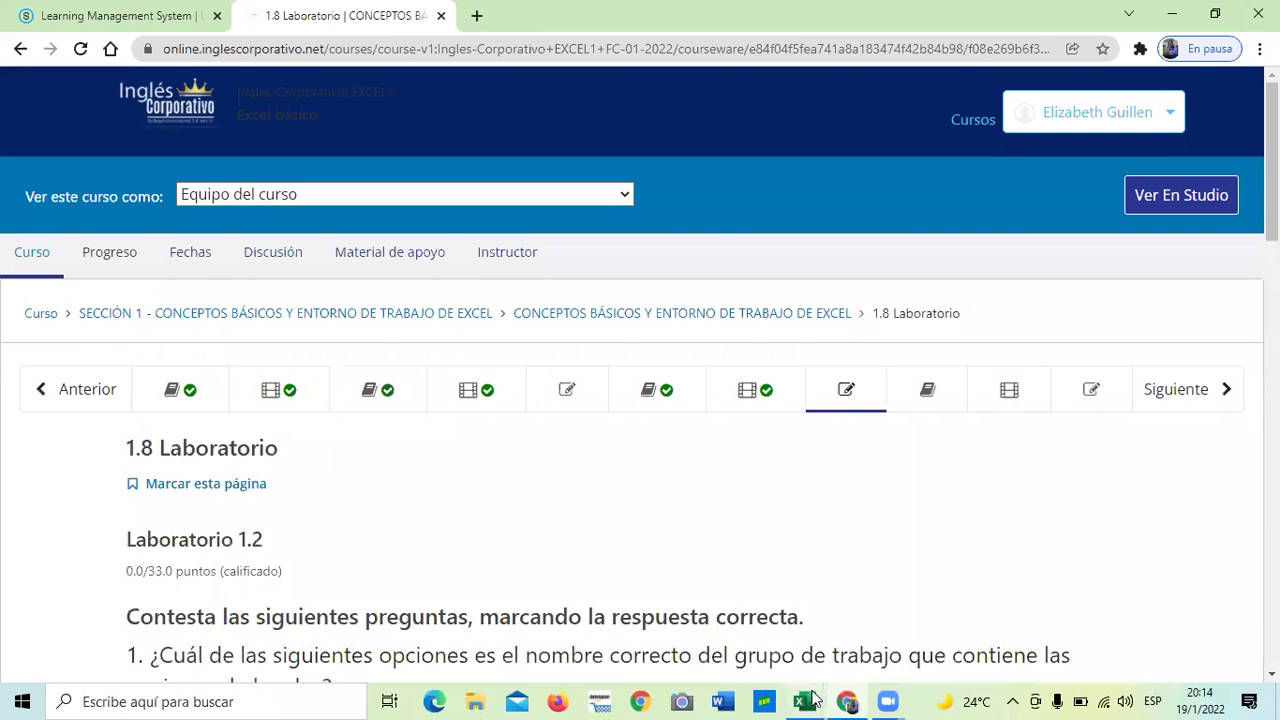
{"action": "mouse_move", "coordinate": [805, 701]}
{"action": "left_click", "coordinate": [737, 631]}
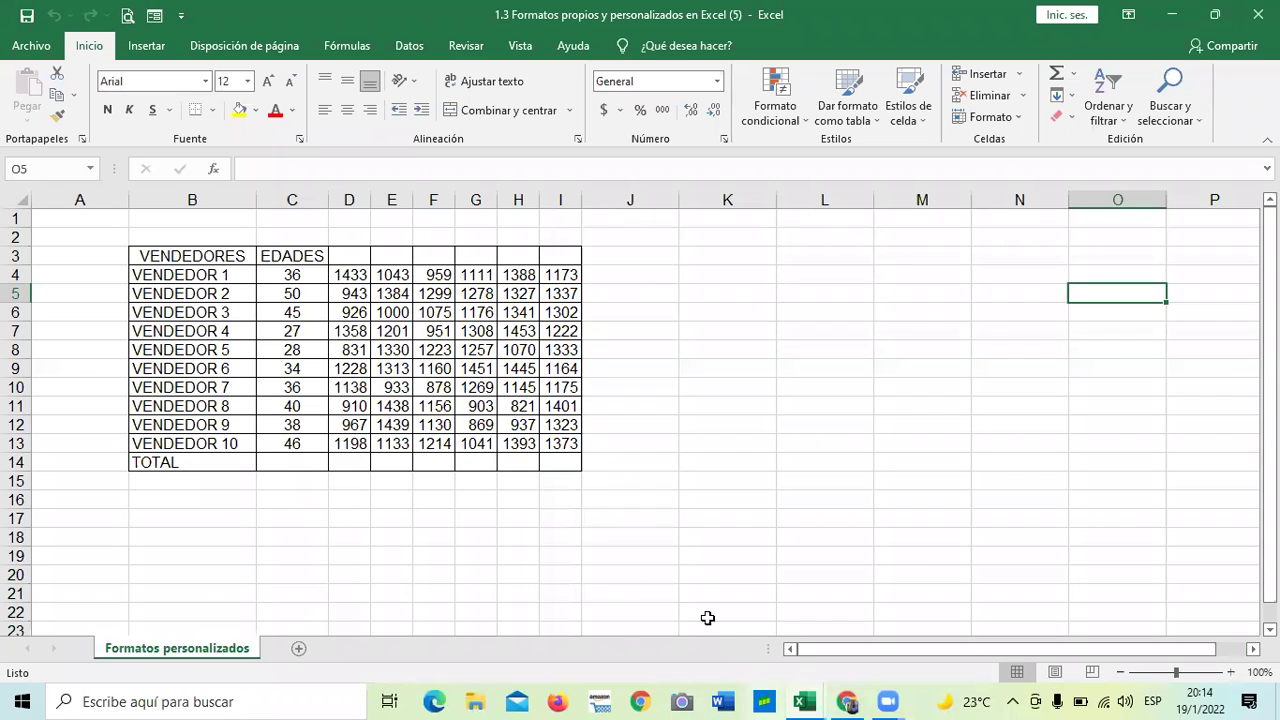
{"action": "left_click", "coordinate": [707, 539]}
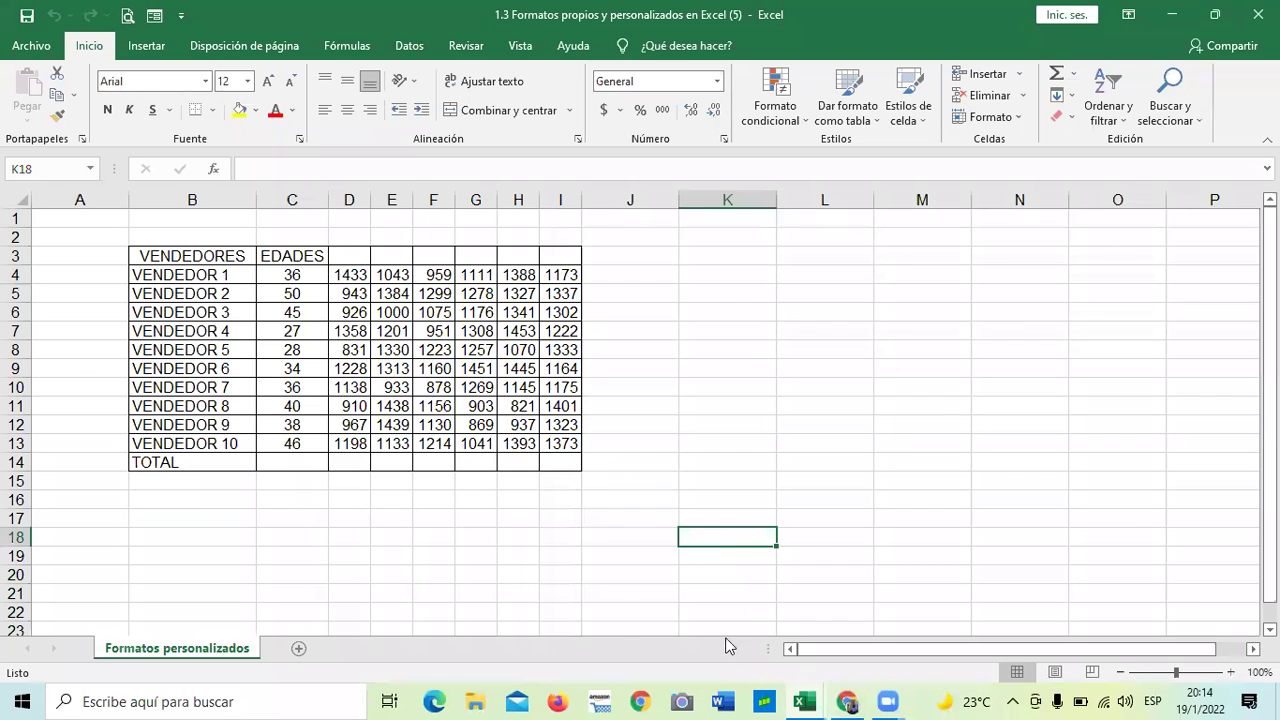
{"action": "mouse_move", "coordinate": [803, 700]}
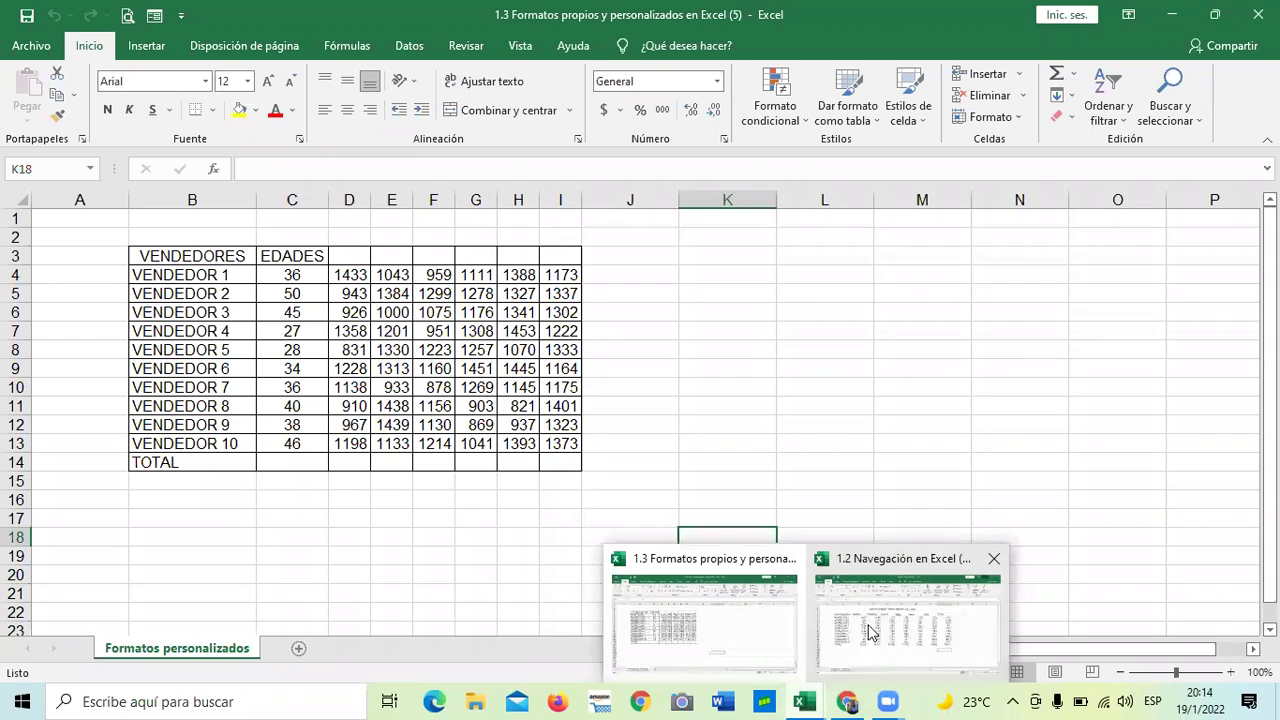
{"action": "left_click", "coordinate": [873, 640]}
{"action": "left_click", "coordinate": [514, 559]}
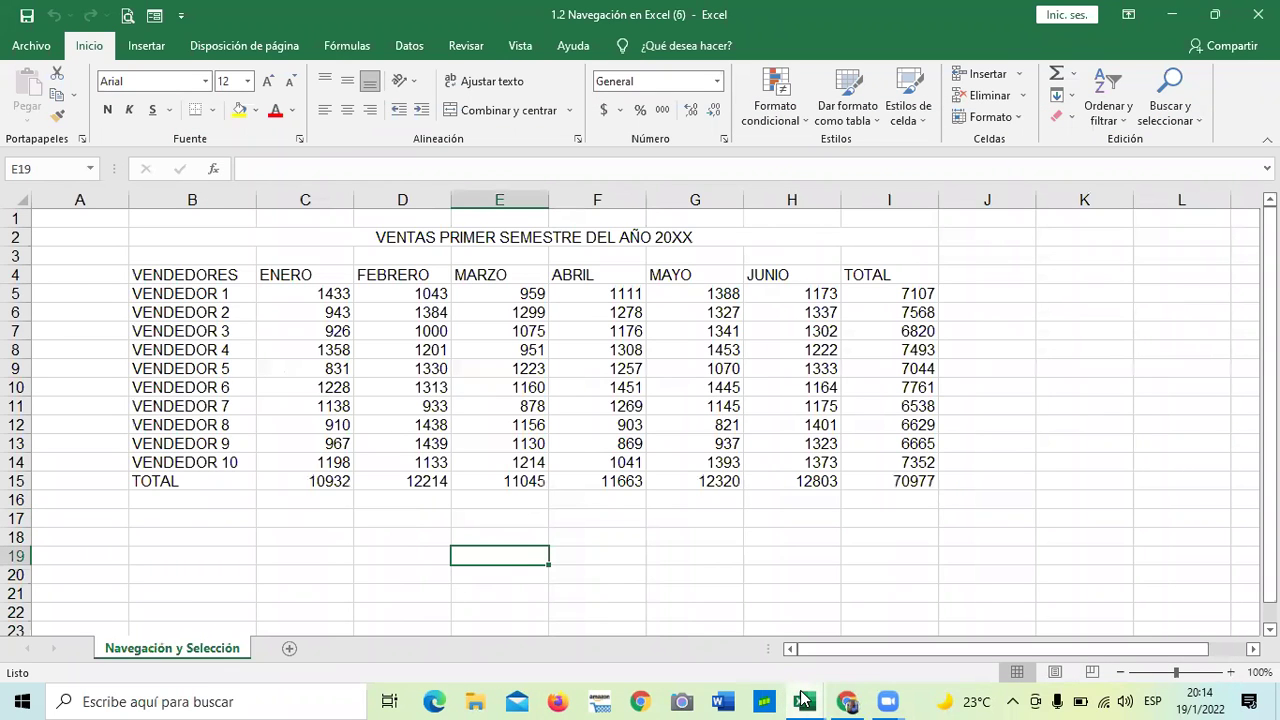
{"action": "mouse_move", "coordinate": [803, 699]}
{"action": "left_click", "coordinate": [738, 637]}
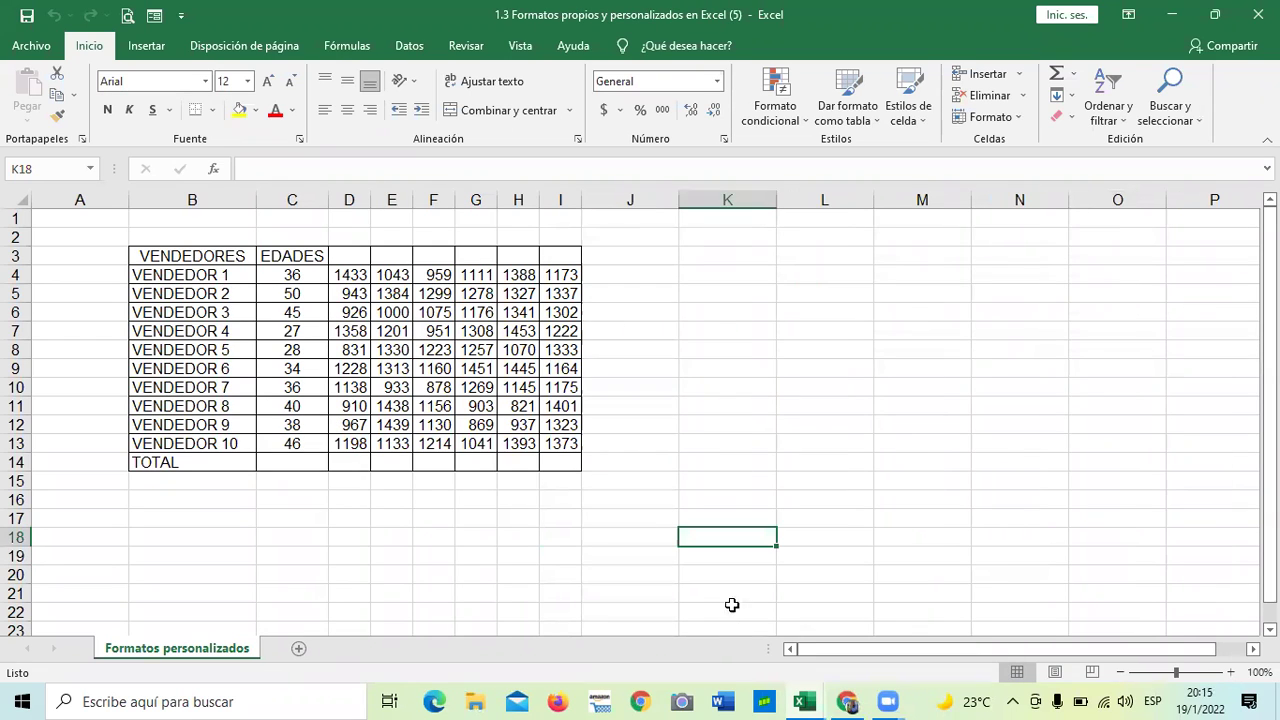
{"action": "left_click", "coordinate": [724, 386]}
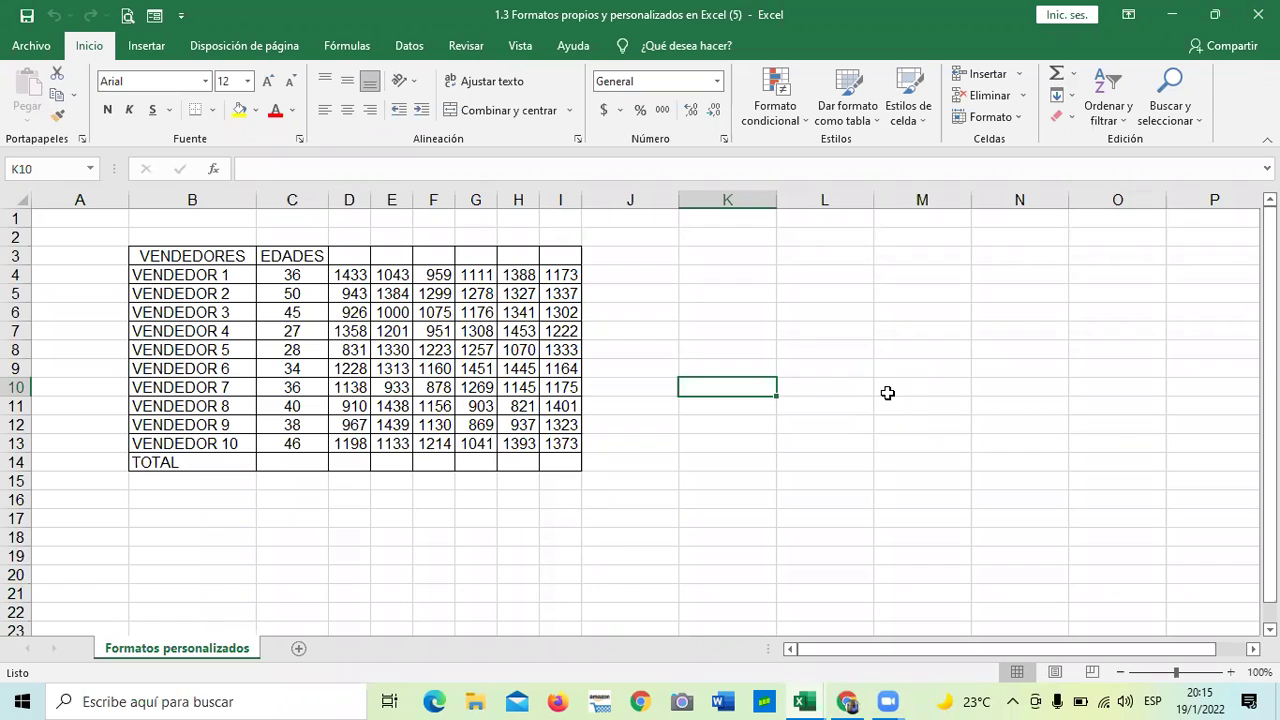
{"action": "left_click", "coordinate": [810, 382]}
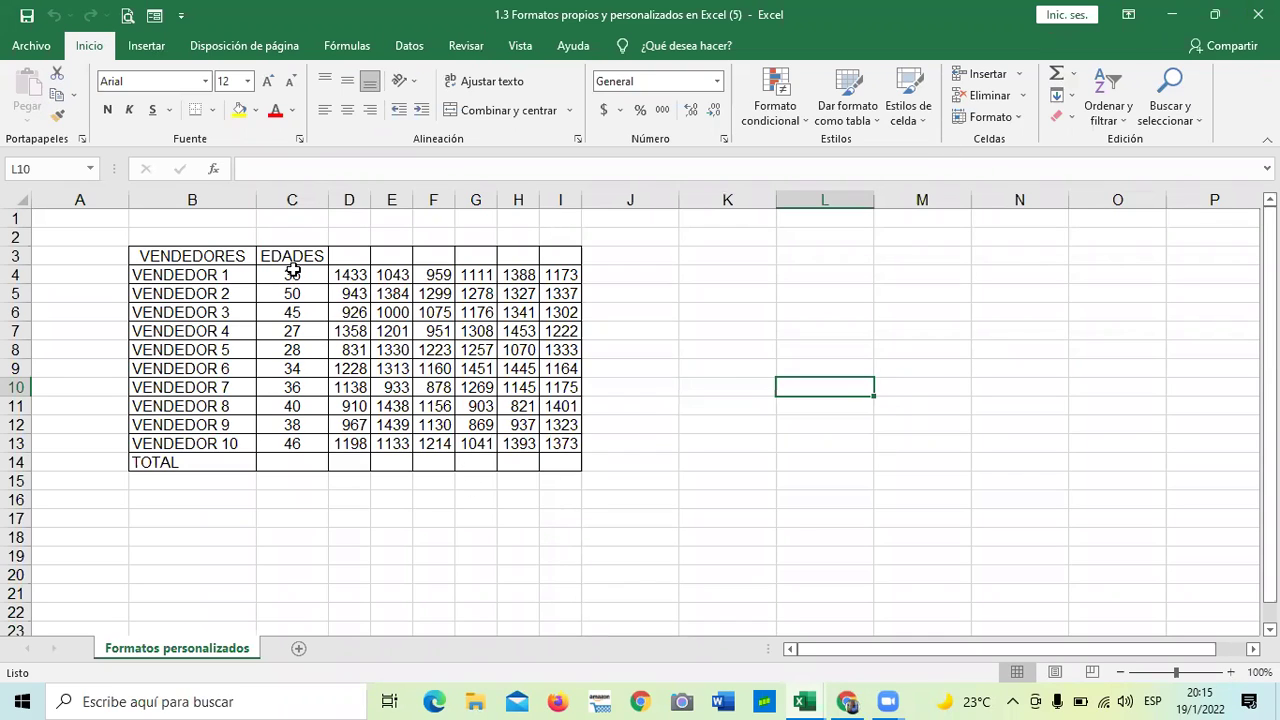
{"action": "left_click_drag", "start_coordinate": [292, 270], "coordinate": [296, 462]}
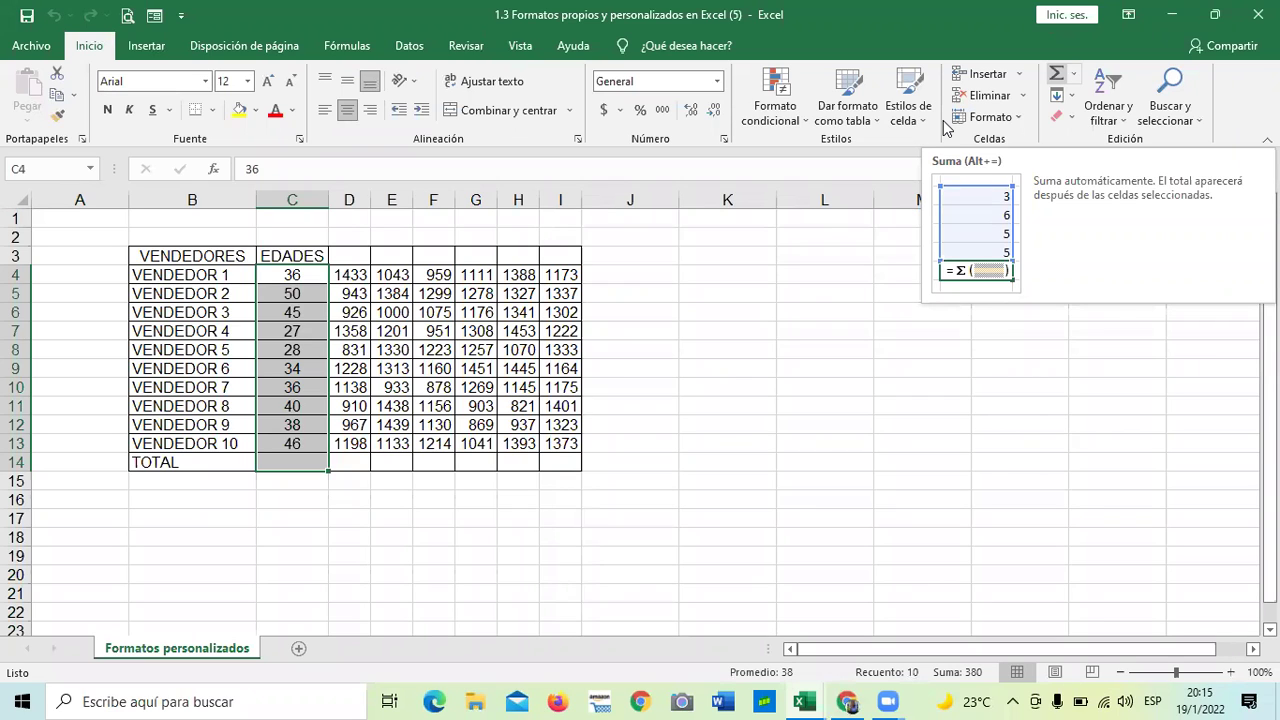
{"action": "left_click", "coordinate": [214, 524]}
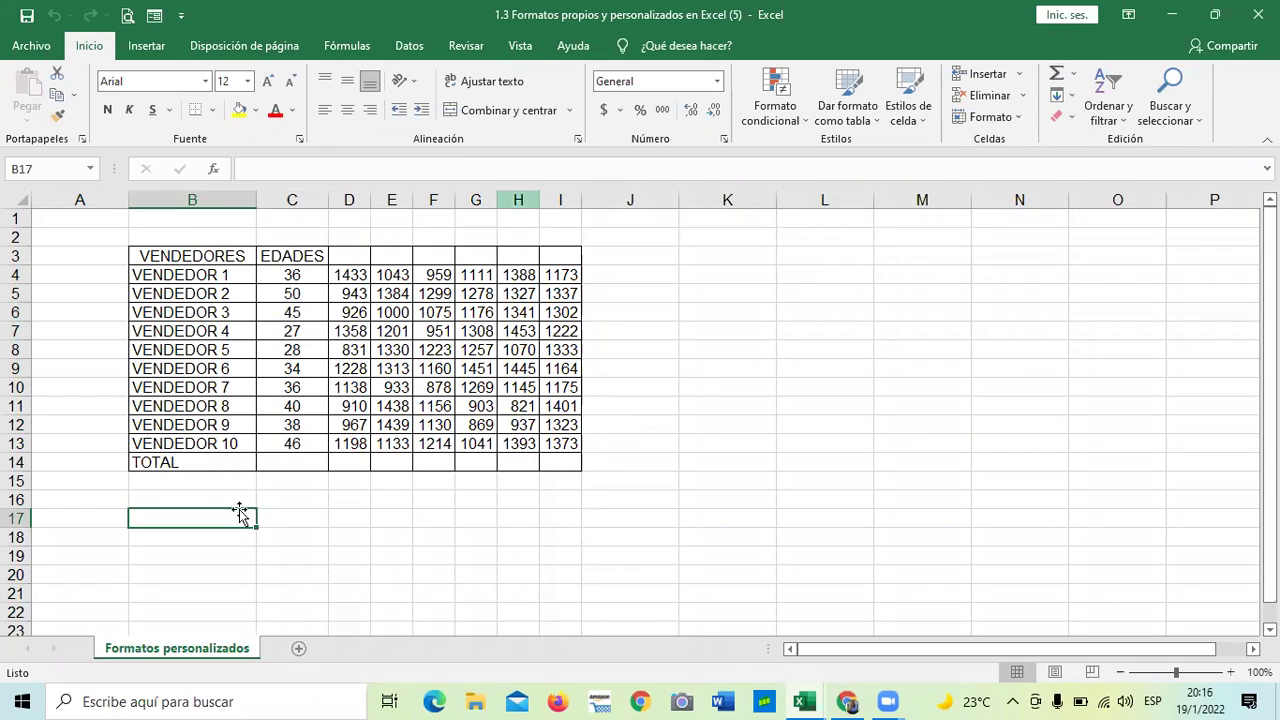
{"action": "left_click", "coordinate": [292, 499]}
- AutoSum the EDADES ages into the TOTAL cell with =SUMA(C4:C13), giving 380
{"action": "left_click_drag", "start_coordinate": [296, 276], "coordinate": [295, 463]}
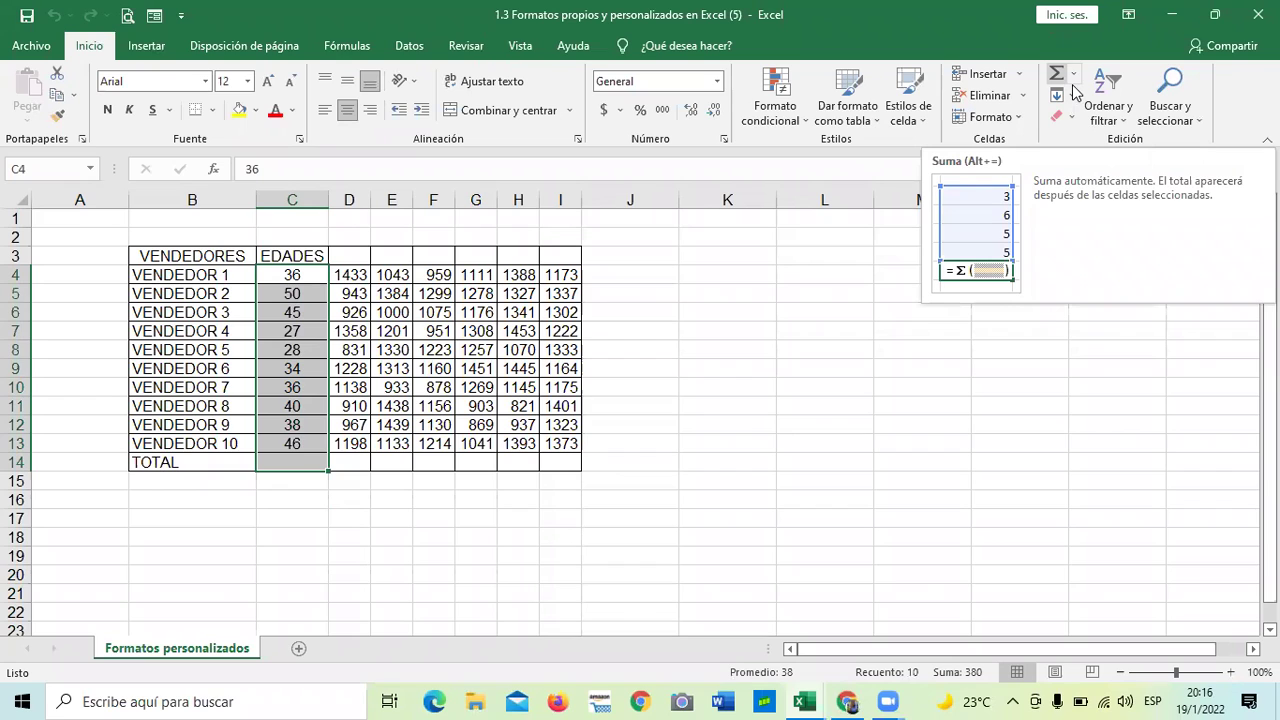
{"action": "left_click", "coordinate": [1066, 80]}
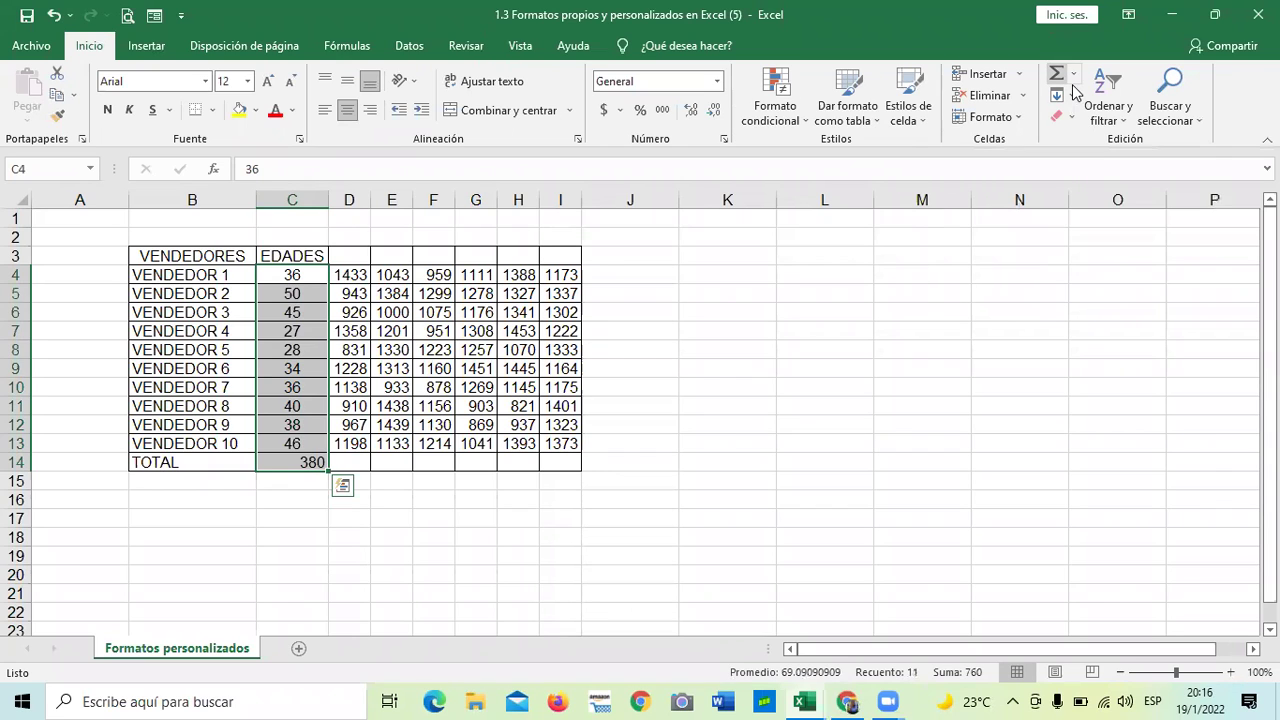
{"action": "left_click", "coordinate": [526, 557]}
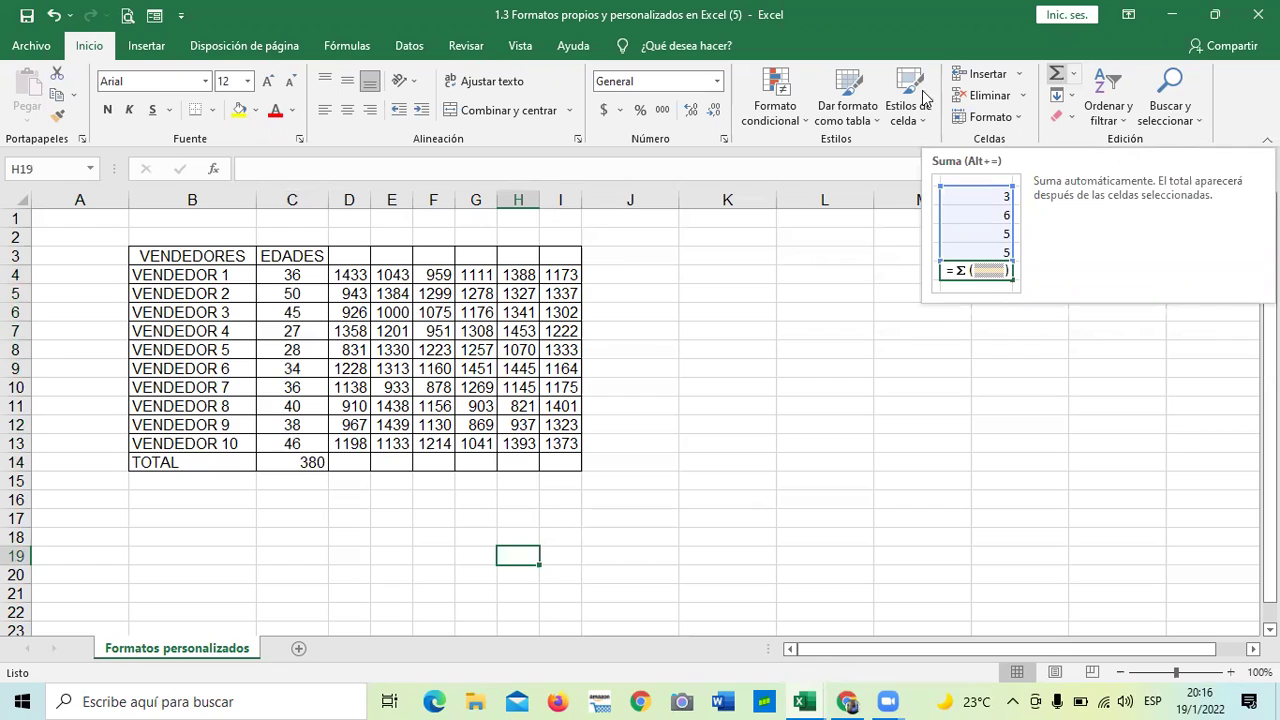
{"action": "left_click", "coordinate": [298, 516]}
{"action": "left_click", "coordinate": [291, 462]}
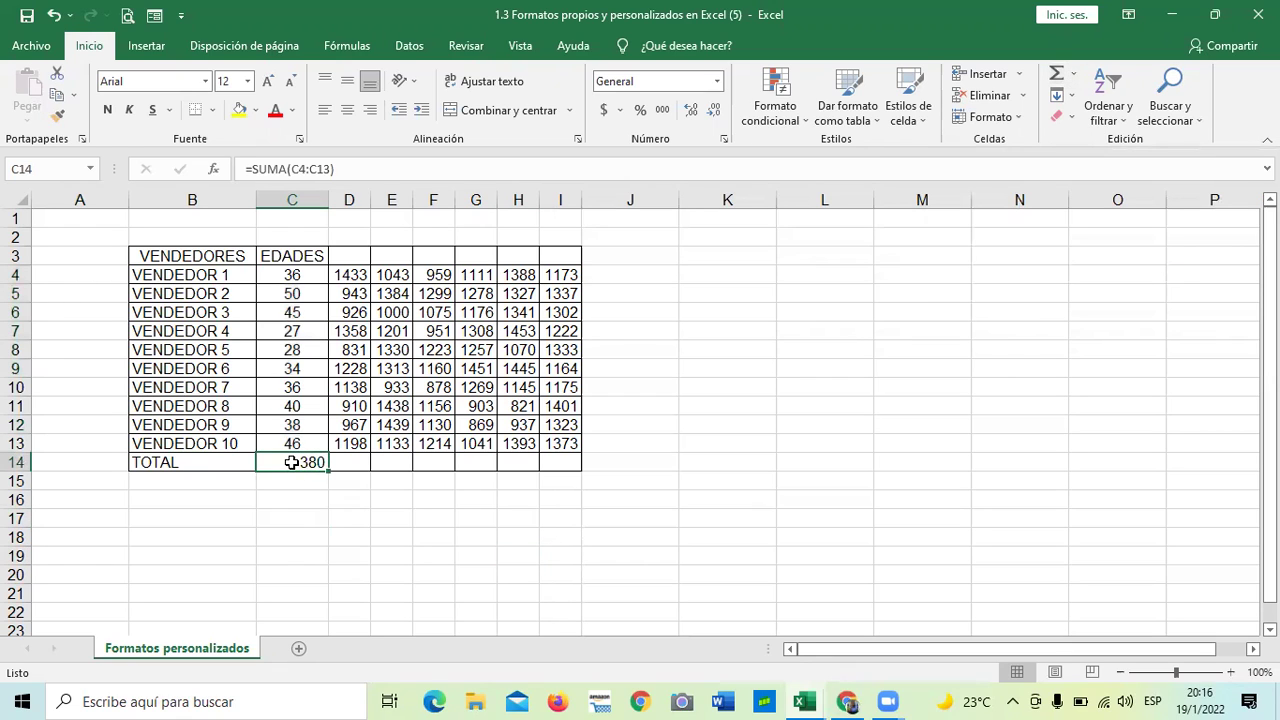
{"action": "left_click", "coordinate": [432, 569]}
{"action": "left_click", "coordinate": [288, 276]}
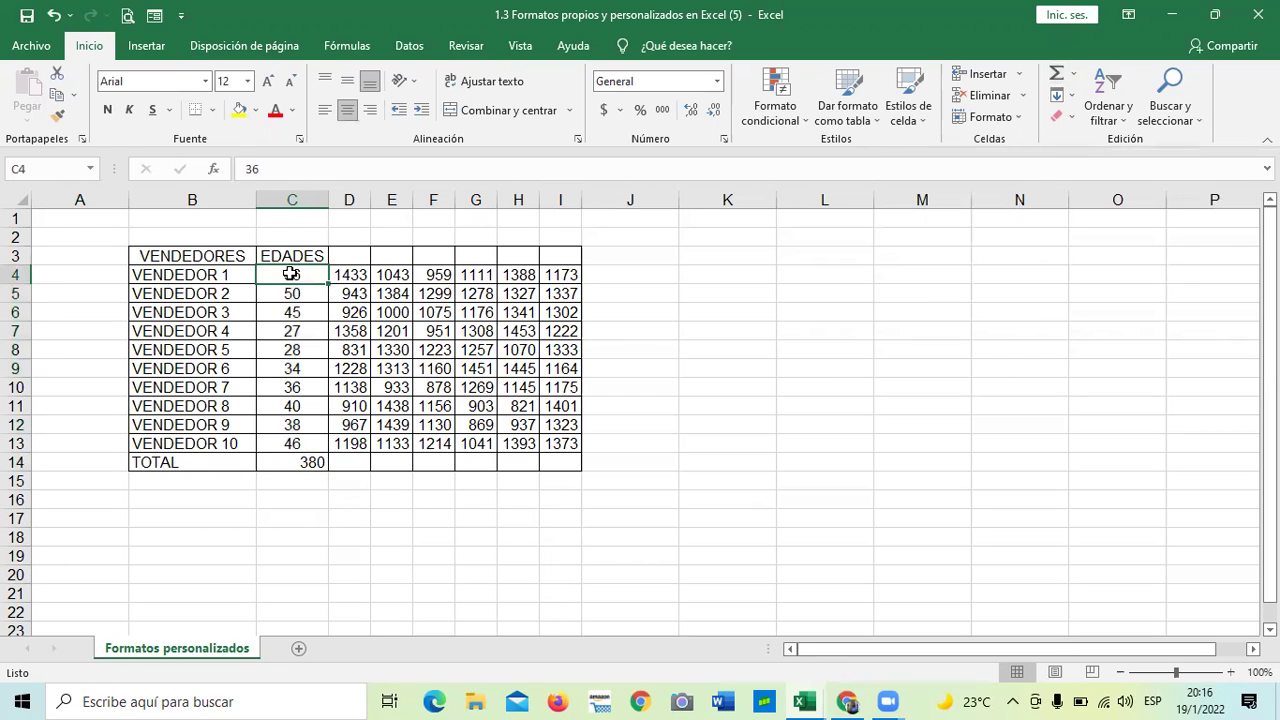
{"action": "left_click", "coordinate": [309, 170]}
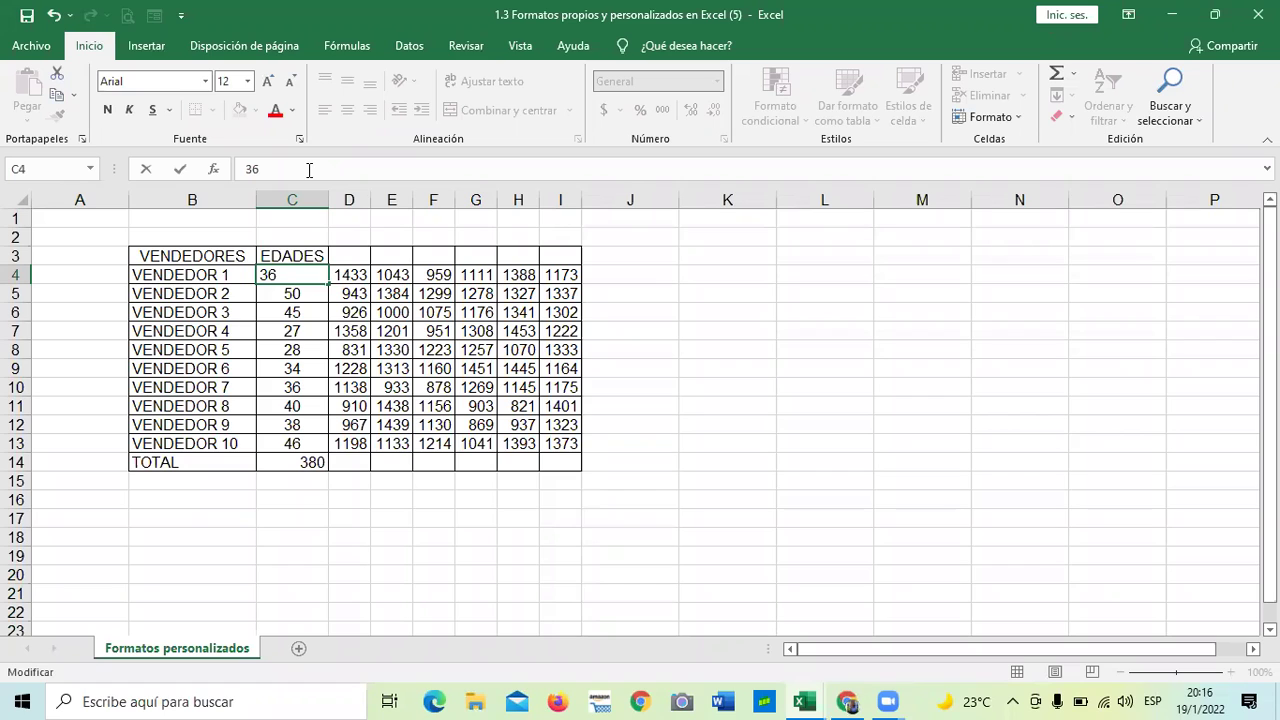
- Append KM to the first two ages so they read 36 KM and 50 KM
{"action": "type", "text": "KM"}
{"action": "key", "text": "Return"}
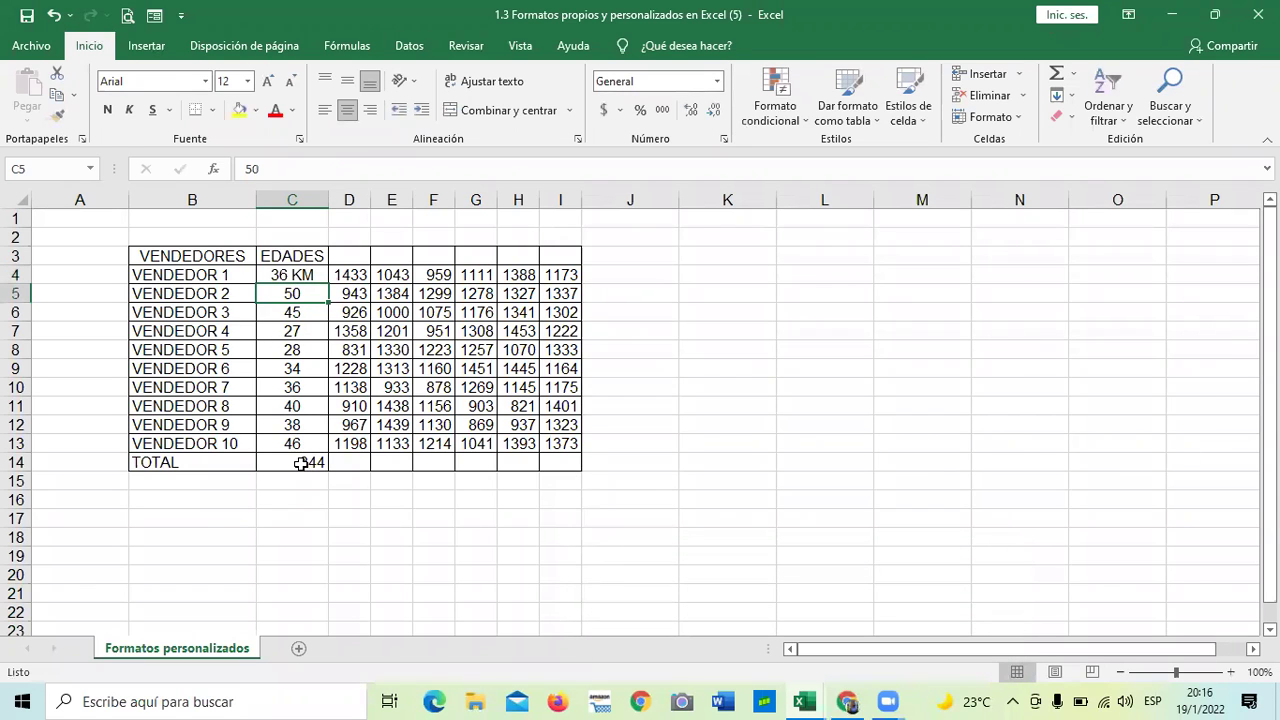
{"action": "left_click", "coordinate": [265, 270]}
{"action": "left_click", "coordinate": [268, 292]}
{"action": "left_click", "coordinate": [330, 168]}
{"action": "type", "text": "K"}
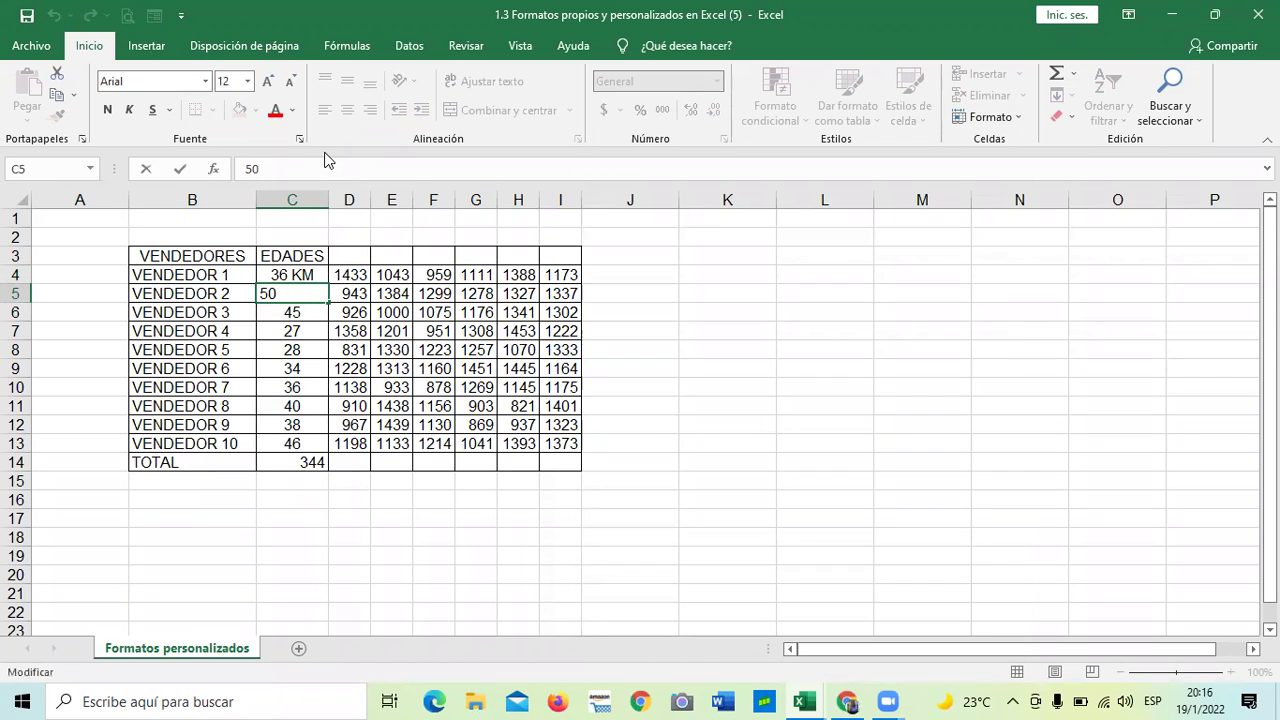
{"action": "type", "text": "n"}
{"action": "key", "text": "BackSpace"}
{"action": "type", "text": "M"}
{"action": "key", "text": "Return"}
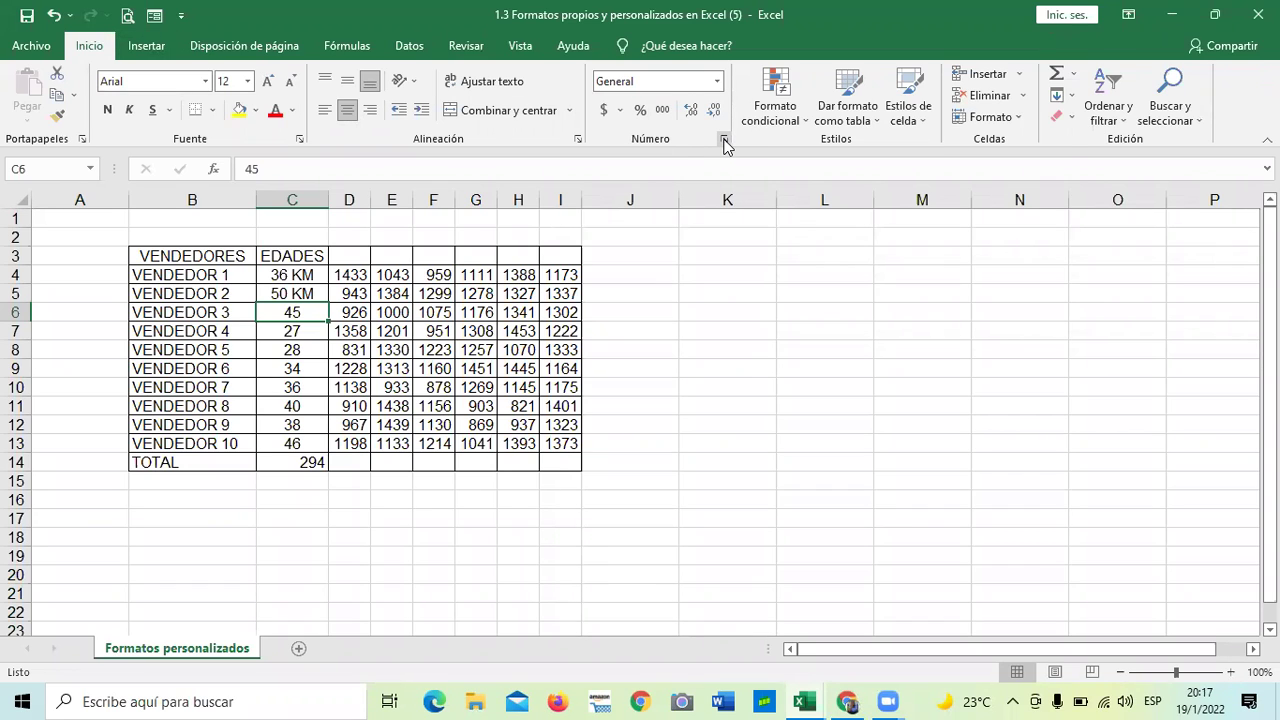
- Look through the Format Cells dialog and the cell styles gallery without changing anything
{"action": "left_click", "coordinate": [725, 141]}
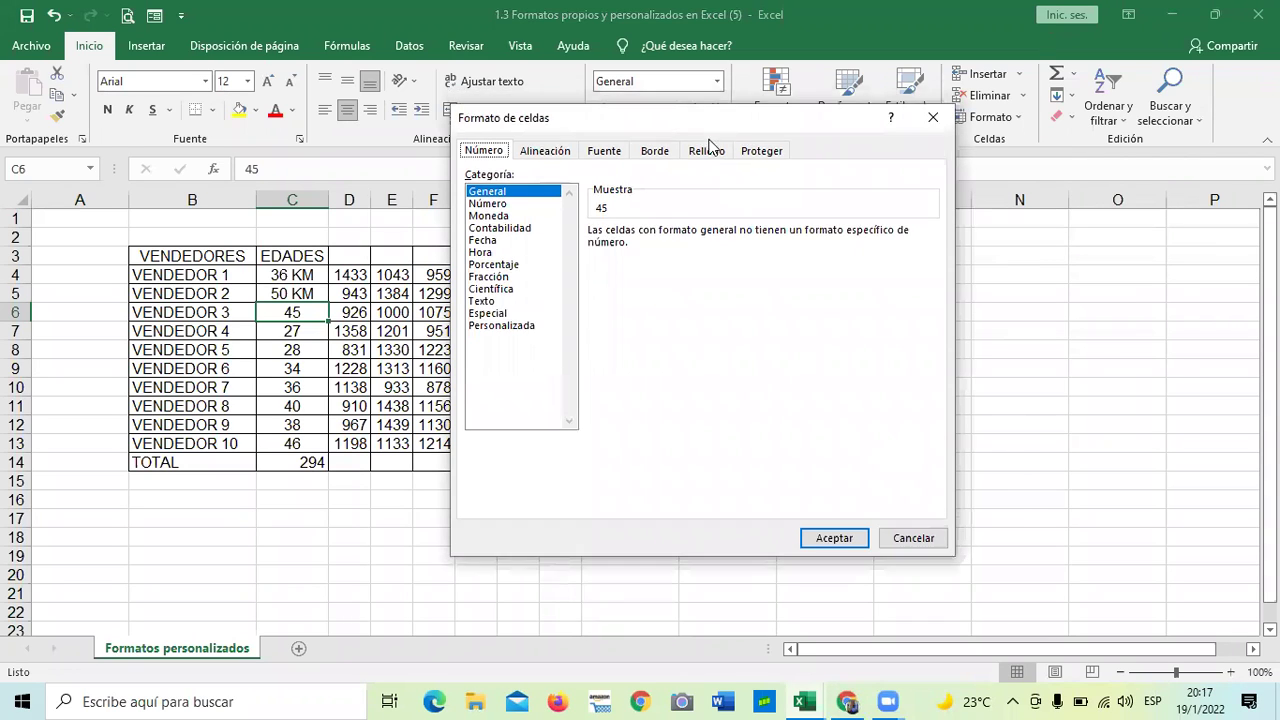
{"action": "left_click", "coordinate": [928, 120]}
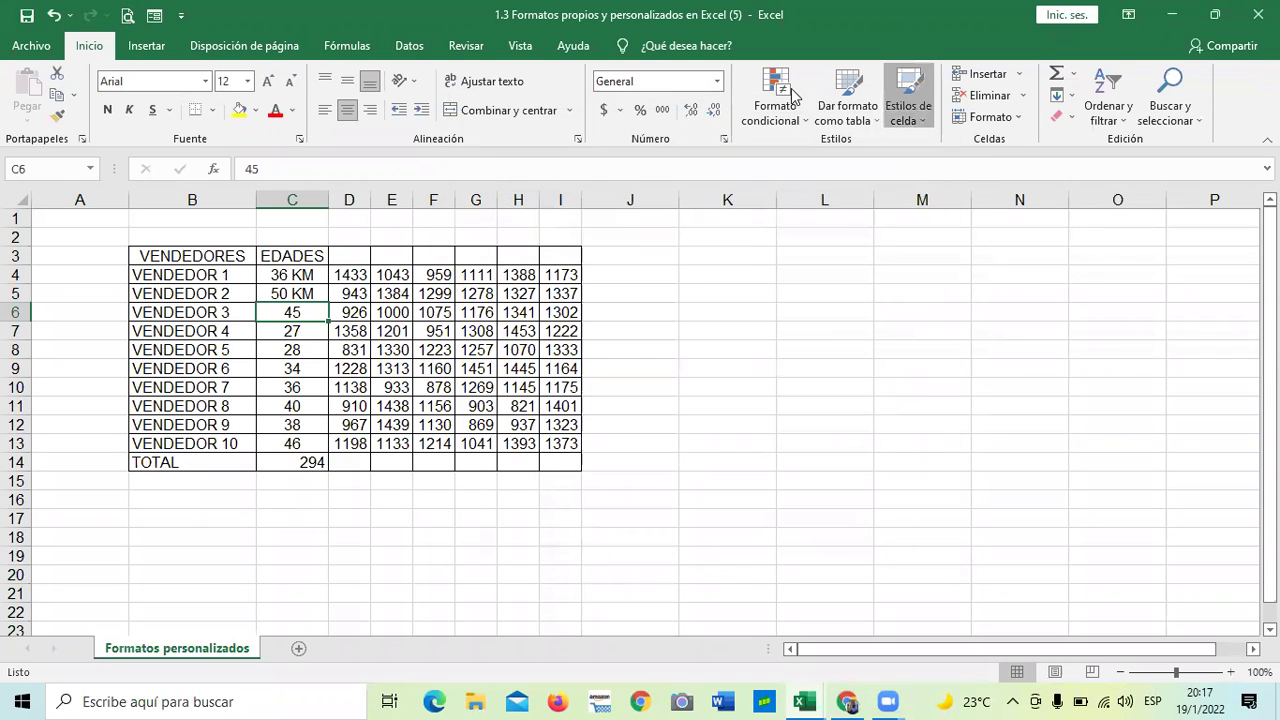
{"action": "left_click", "coordinate": [908, 105]}
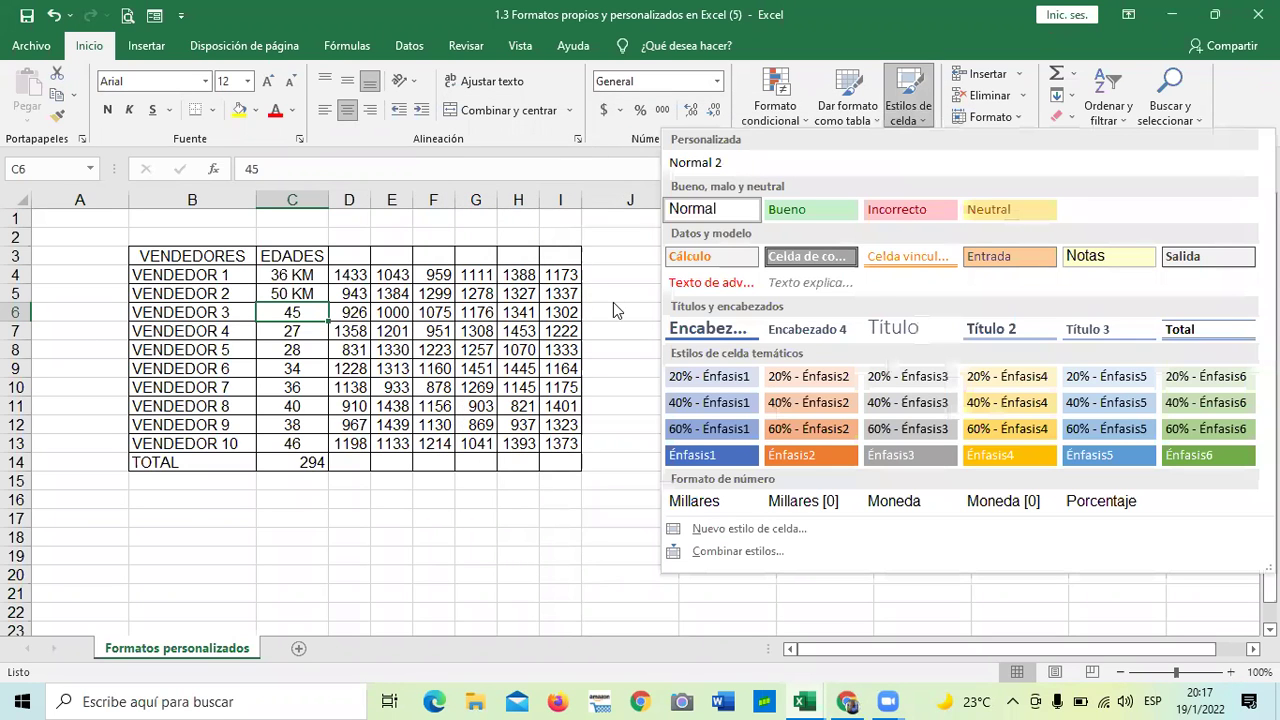
{"action": "left_click", "coordinate": [613, 302]}
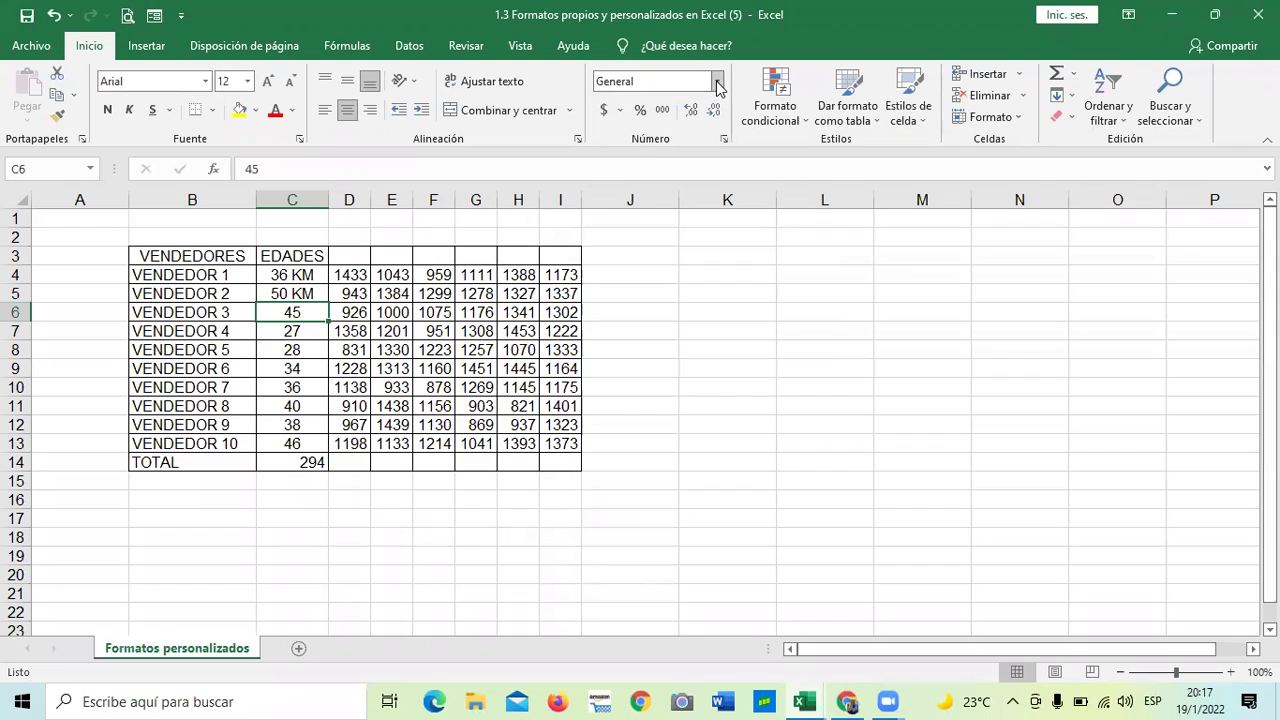
- Select an empty cell in column K and show the number format list
{"action": "left_click", "coordinate": [717, 83]}
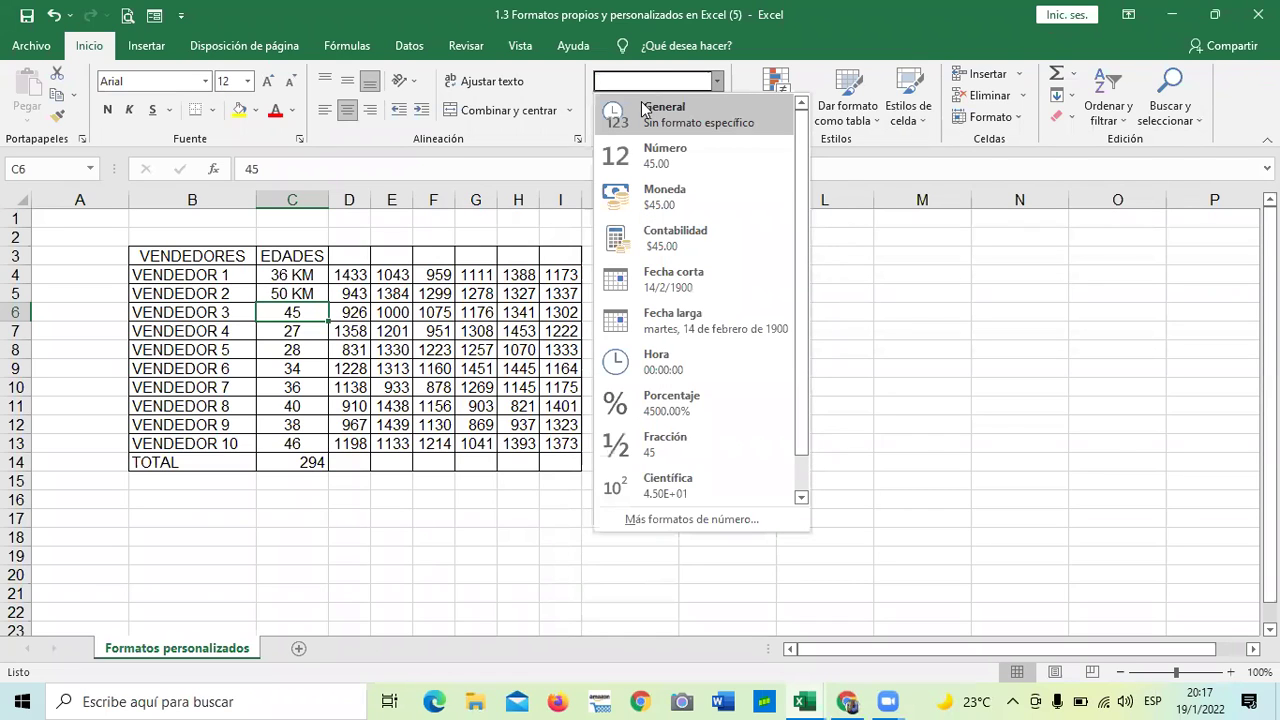
{"action": "left_click", "coordinate": [840, 272]}
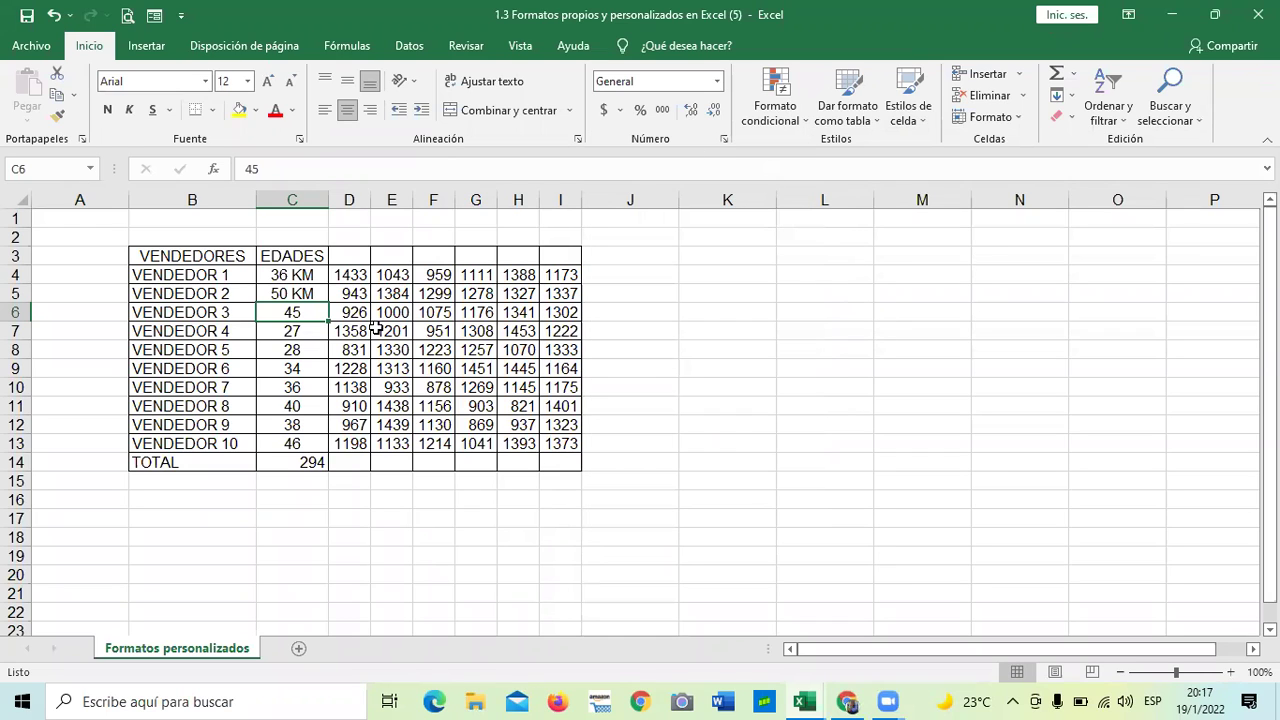
{"action": "double_click", "coordinate": [722, 292]}
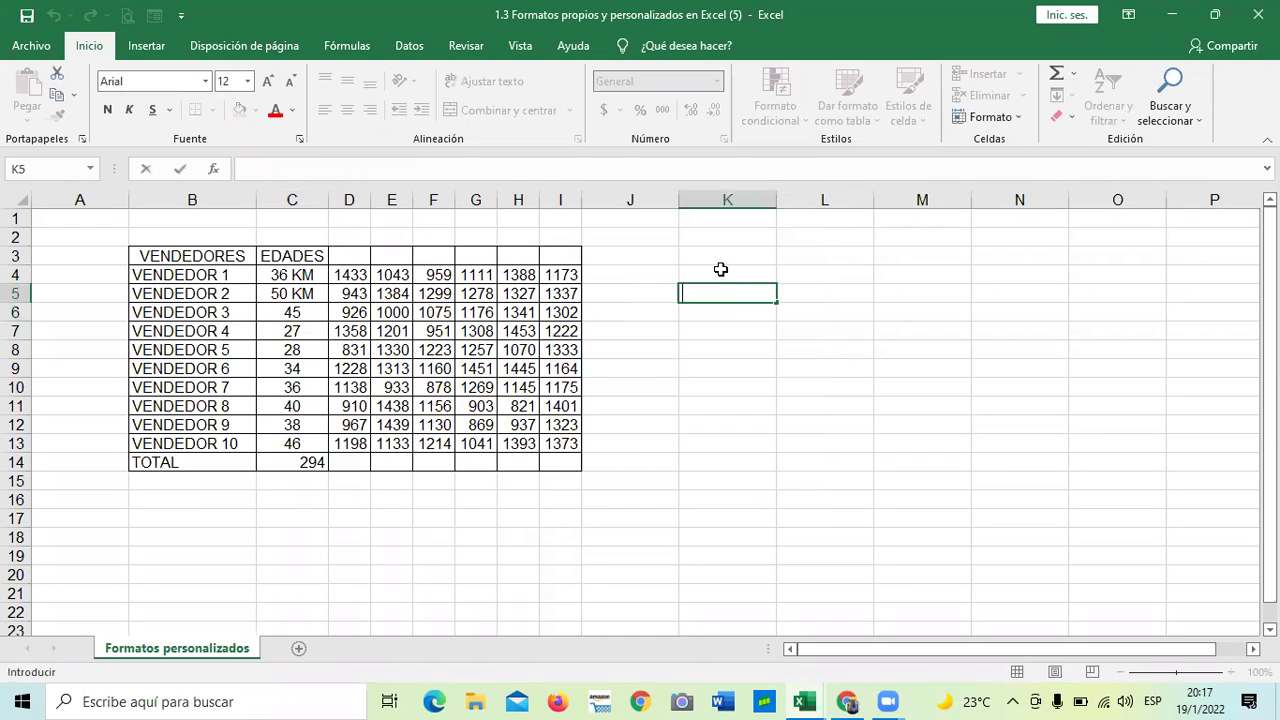
{"action": "left_click", "coordinate": [697, 366]}
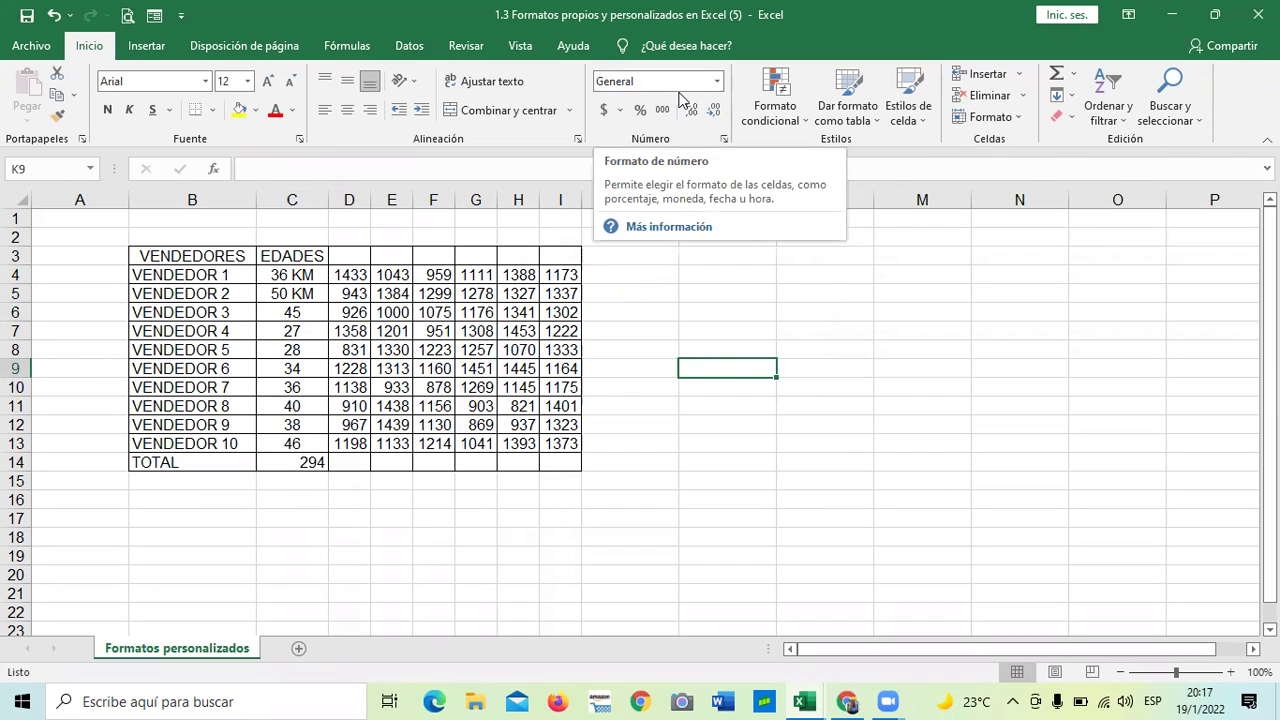
{"action": "left_click", "coordinate": [717, 82]}
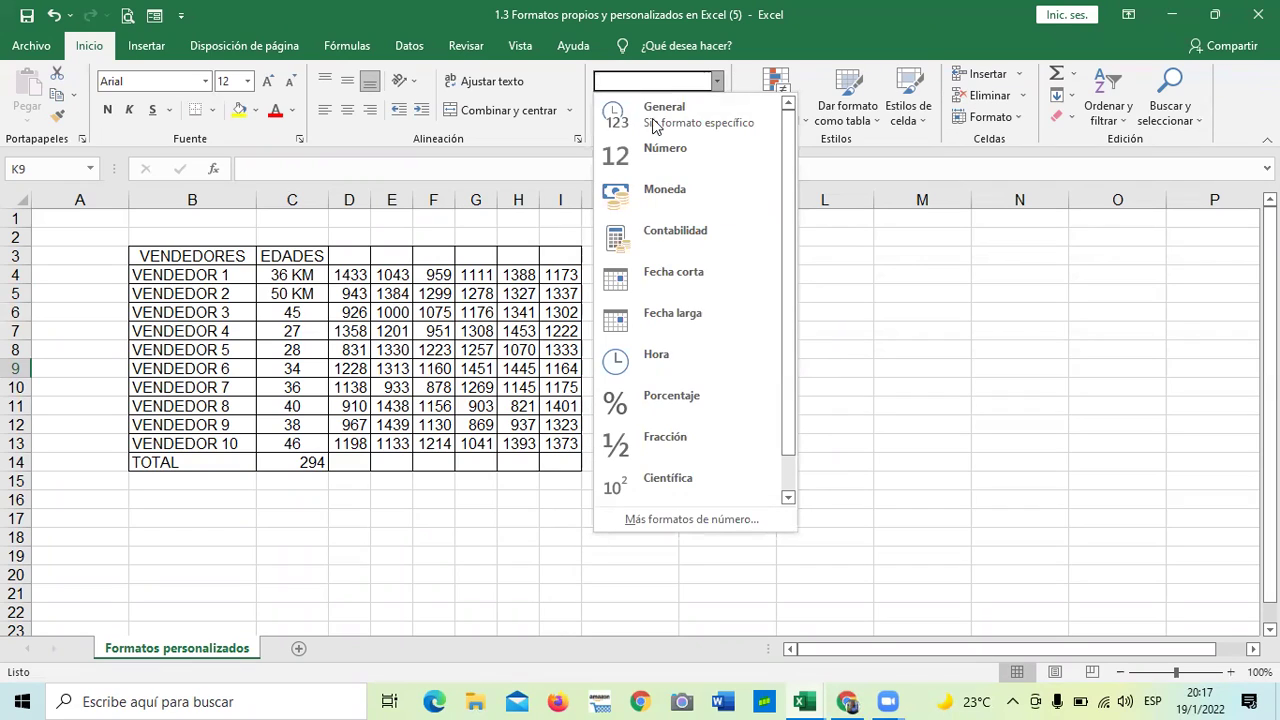
{"action": "left_click", "coordinate": [634, 520]}
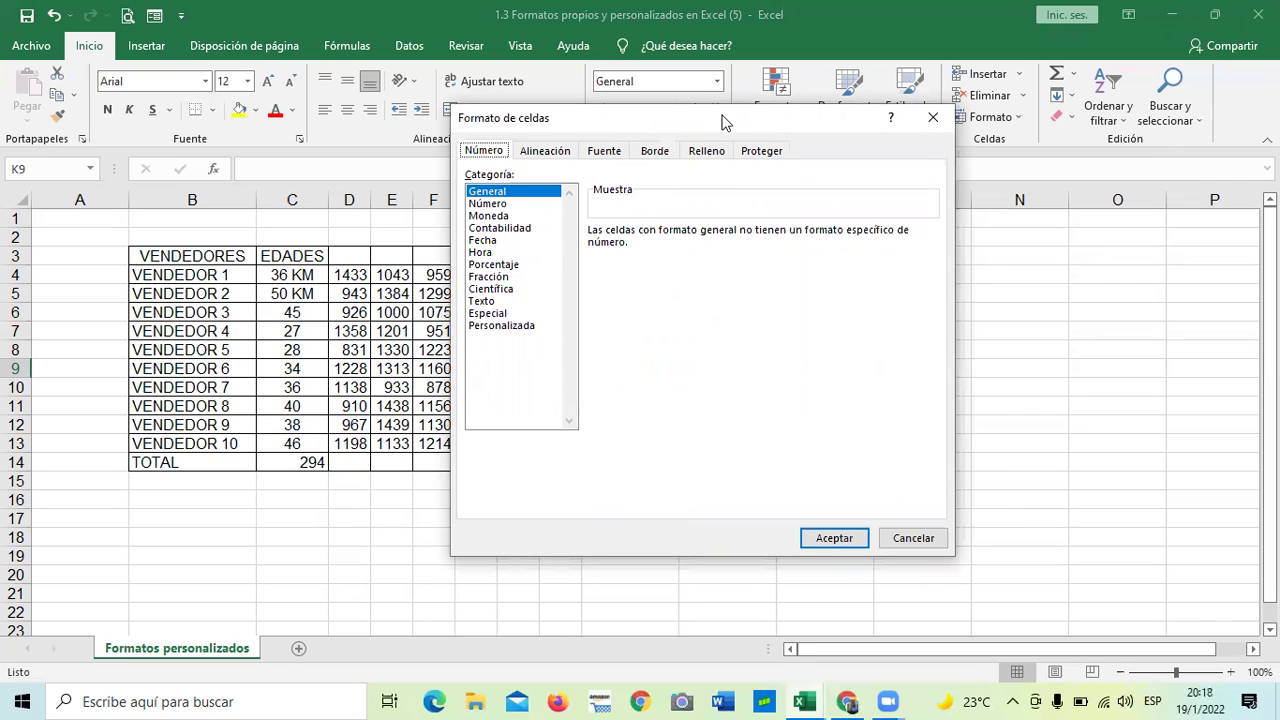
{"action": "left_click_drag", "start_coordinate": [724, 121], "coordinate": [795, 134]}
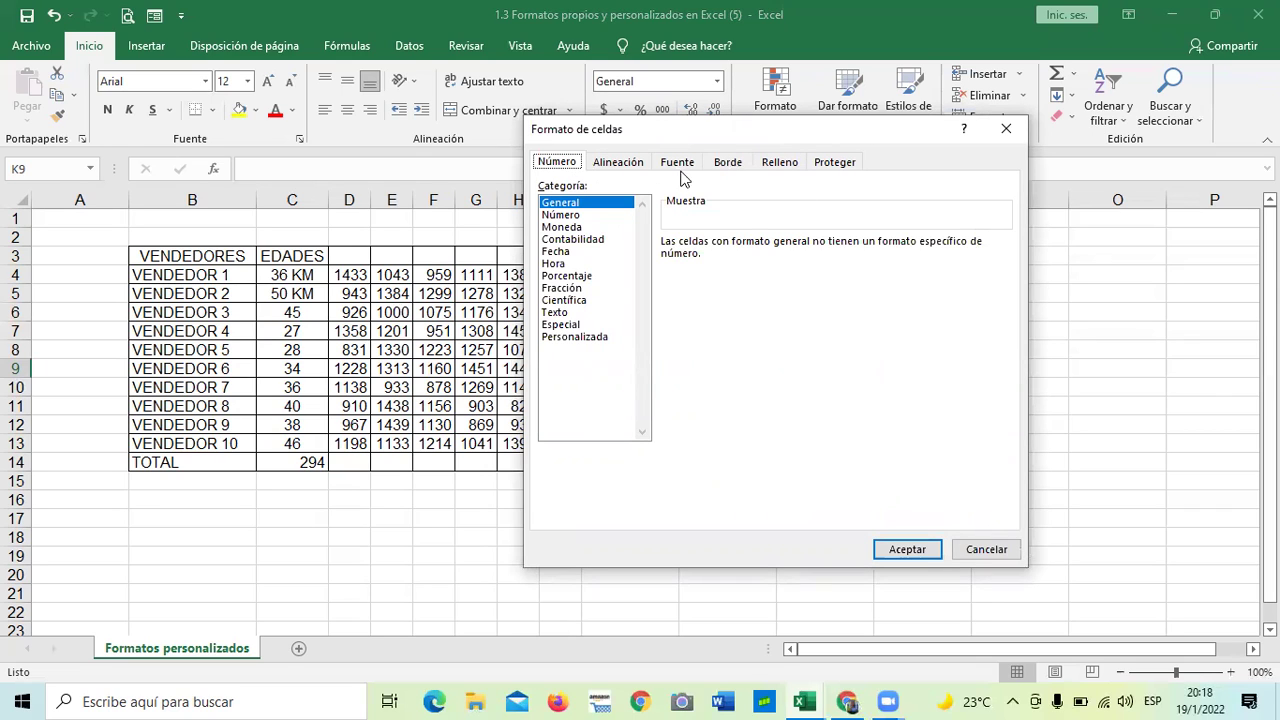
{"action": "left_click", "coordinate": [616, 167]}
{"action": "left_click", "coordinate": [675, 166]}
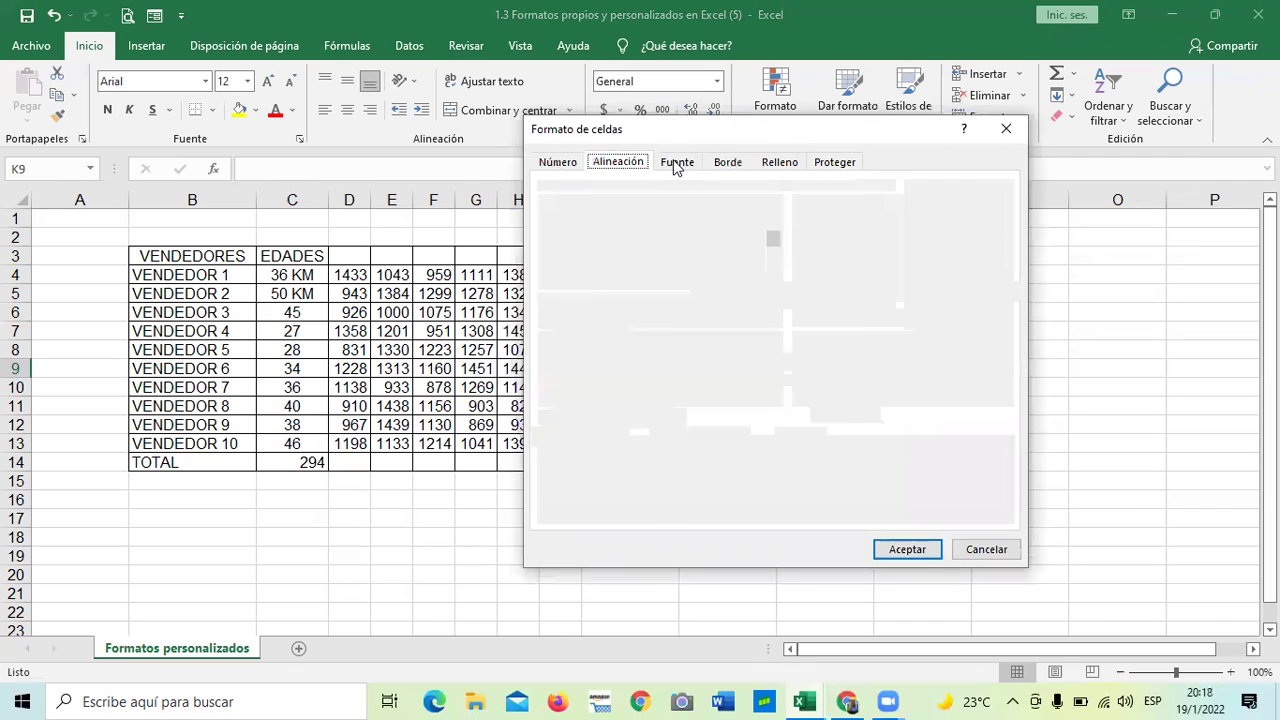
{"action": "left_click", "coordinate": [727, 165]}
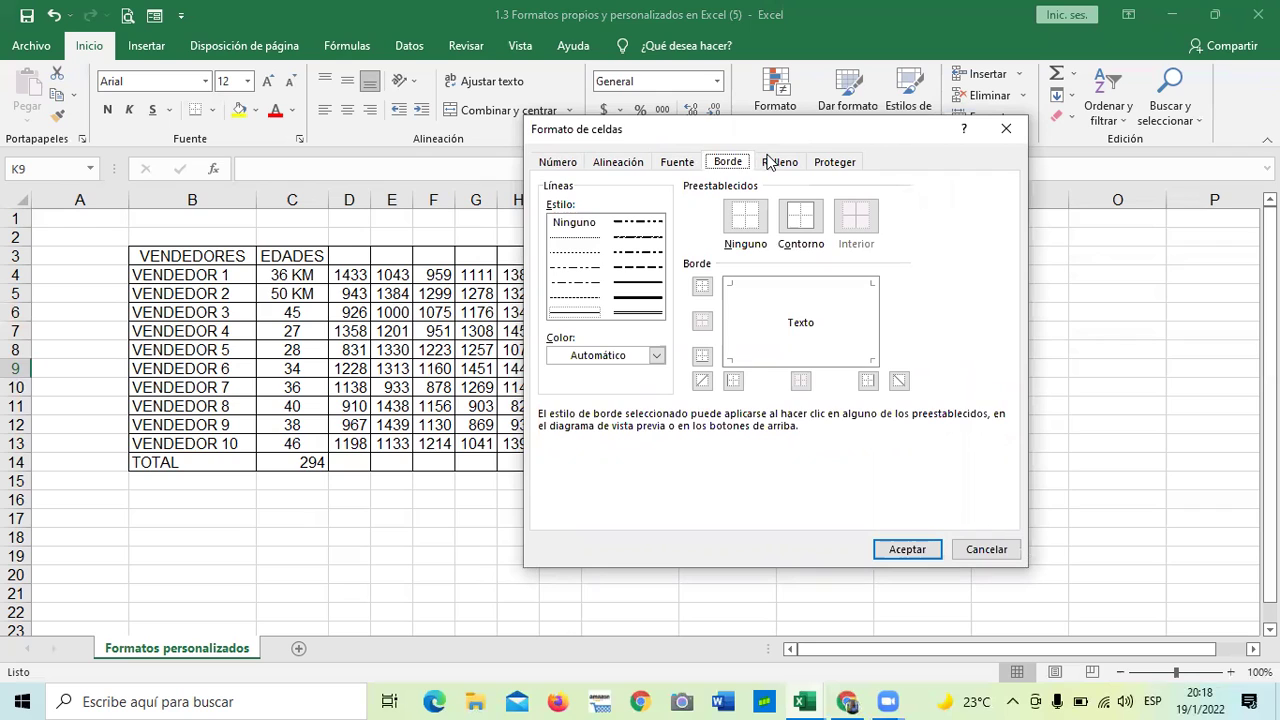
{"action": "left_click", "coordinate": [772, 165]}
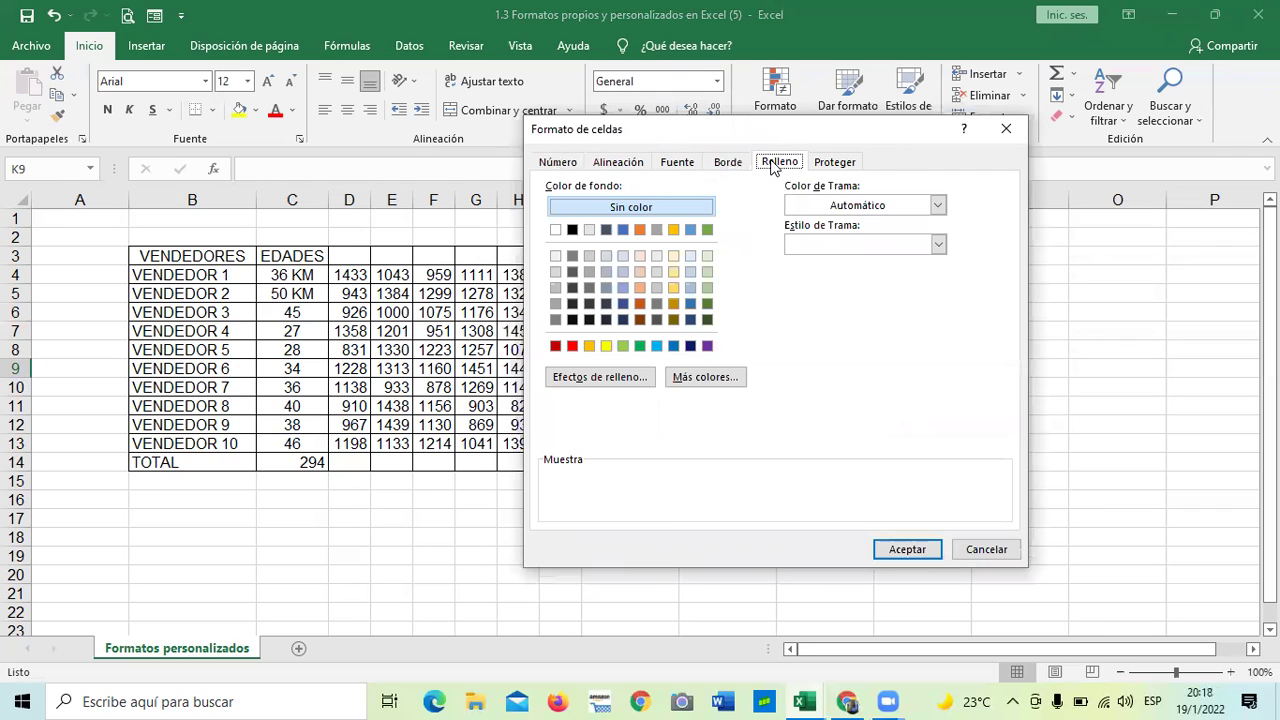
{"action": "left_click", "coordinate": [847, 163]}
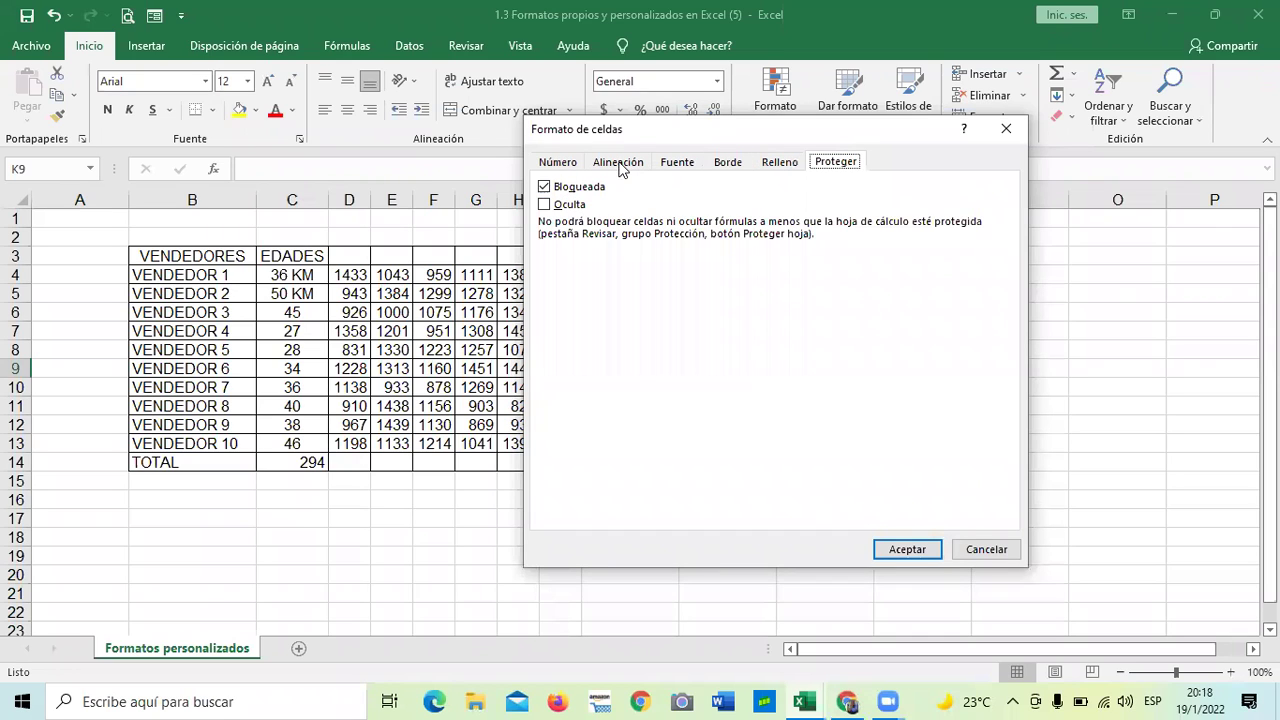
{"action": "left_click", "coordinate": [574, 167]}
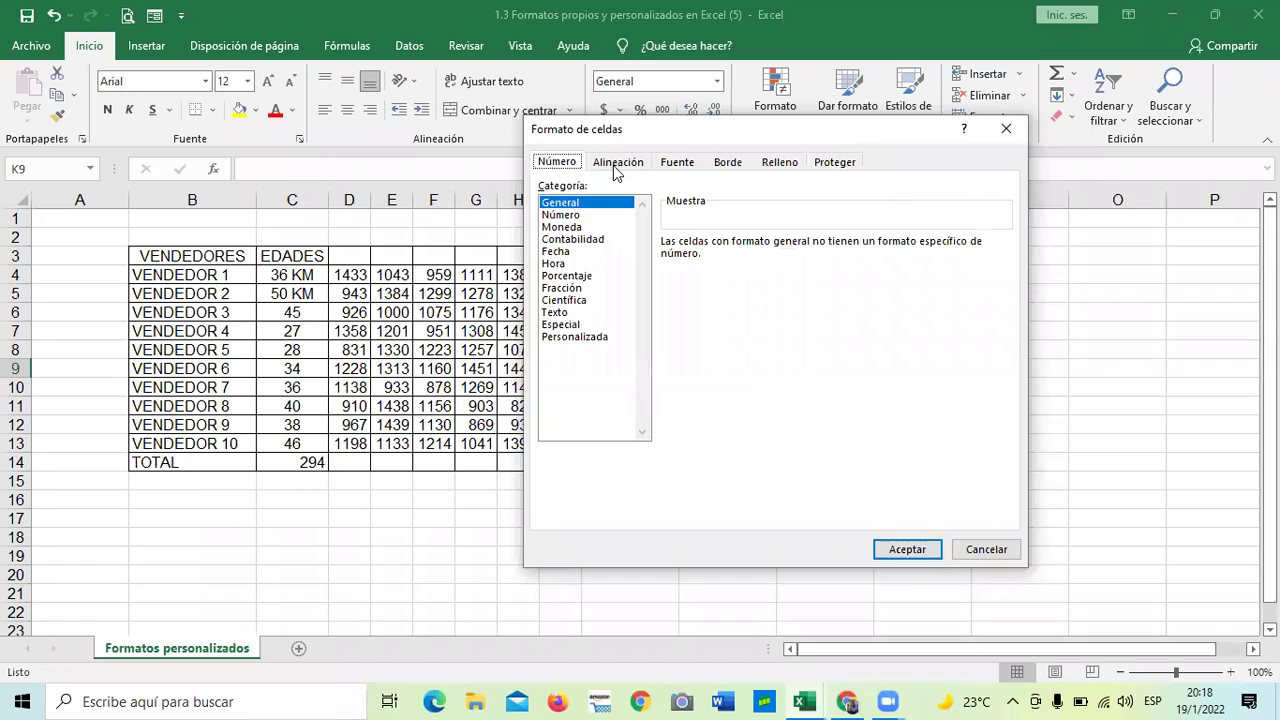
{"action": "left_click", "coordinate": [615, 167]}
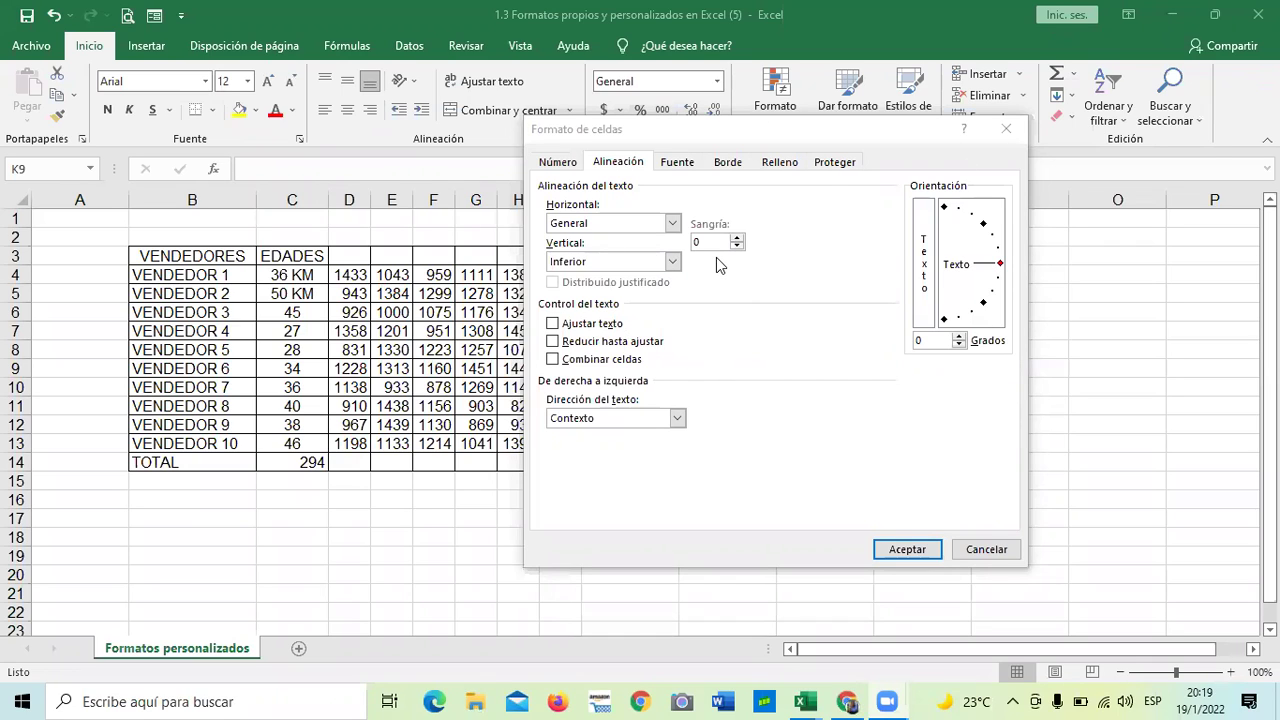
{"action": "left_click", "coordinate": [1006, 128]}
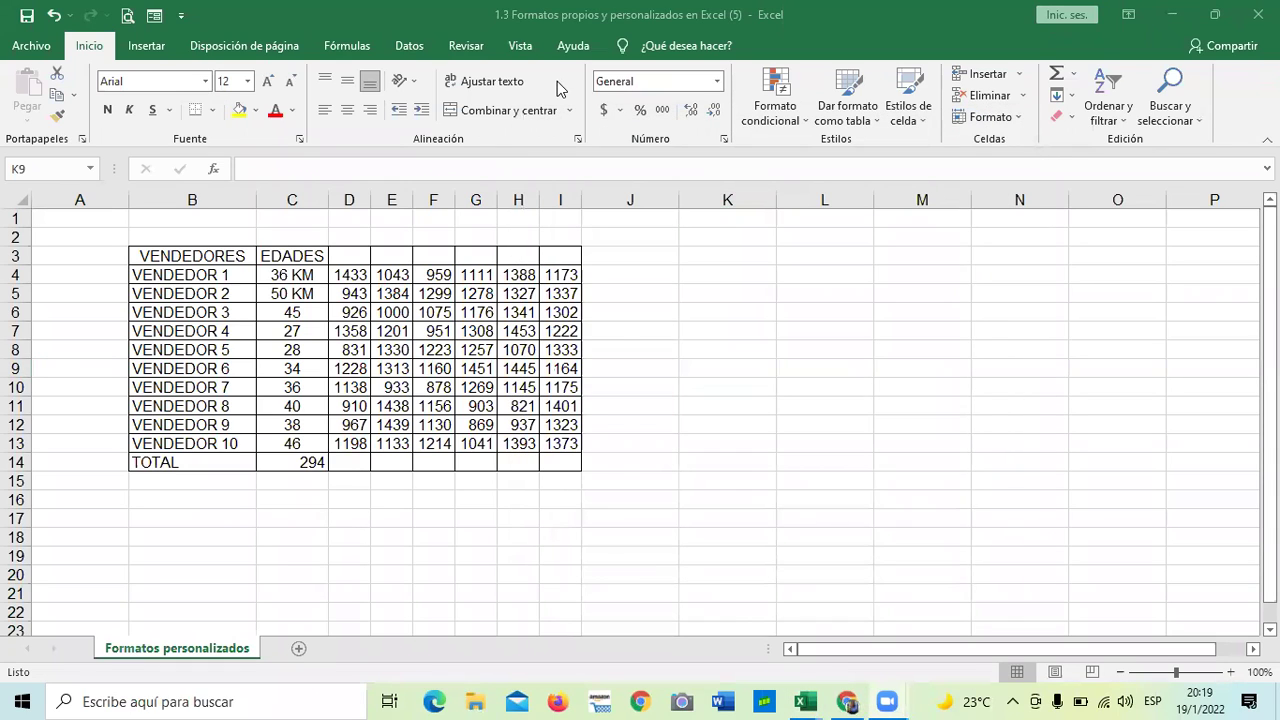
- Select the ages C4:C13 and open Formato de celdas for them
{"action": "left_click", "coordinate": [297, 258]}
{"action": "left_click_drag", "start_coordinate": [295, 272], "coordinate": [303, 443]}
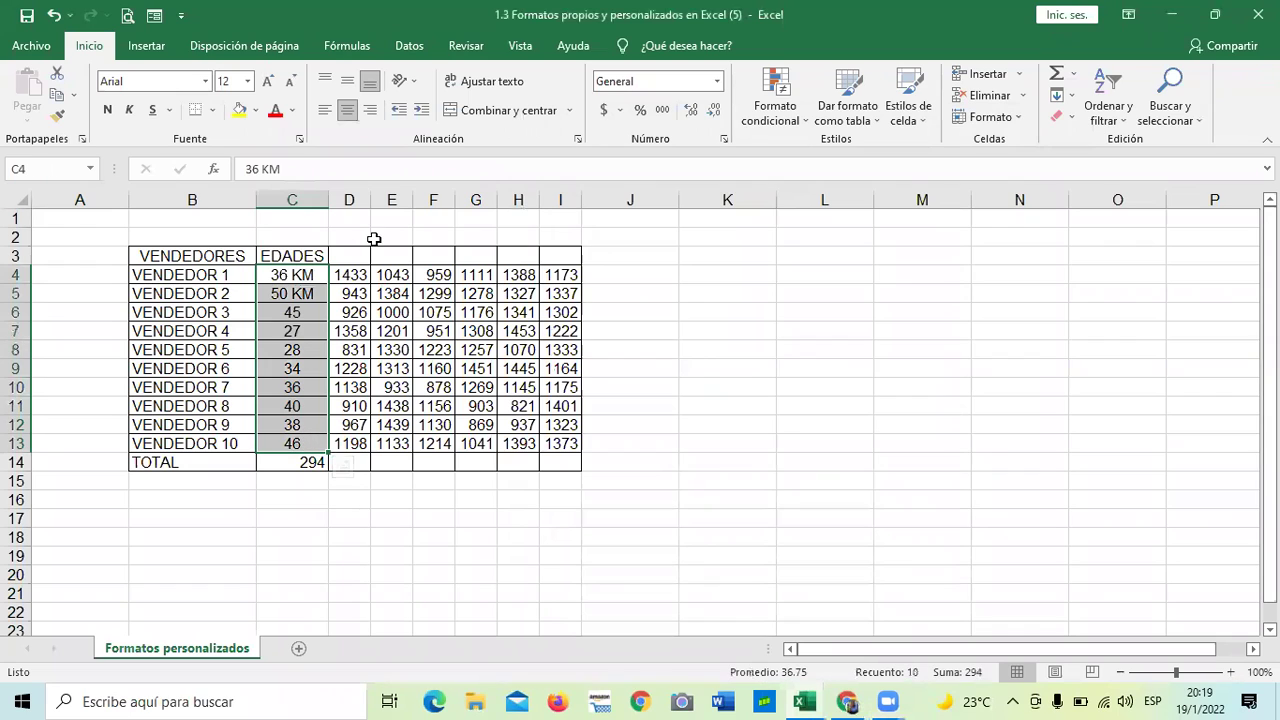
{"action": "left_click", "coordinate": [723, 139]}
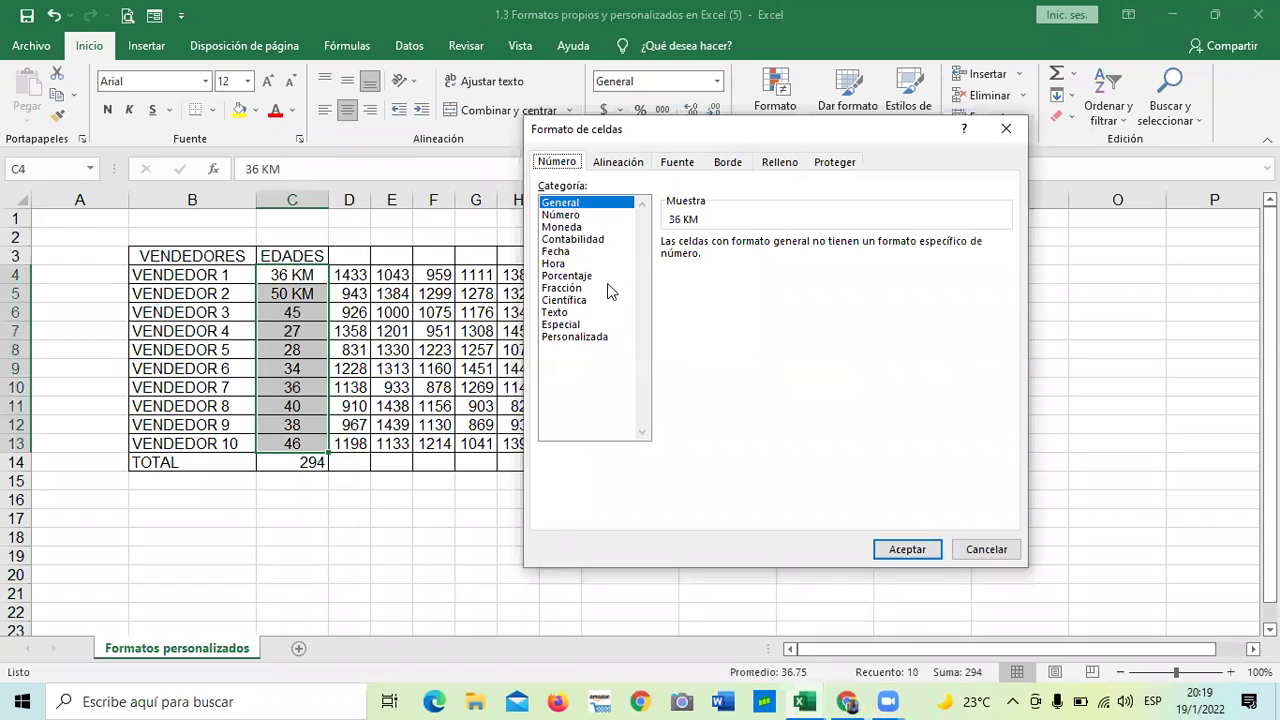
- Switch to the Personalizada category and scroll through the Tipo code list
{"action": "left_click", "coordinate": [574, 339]}
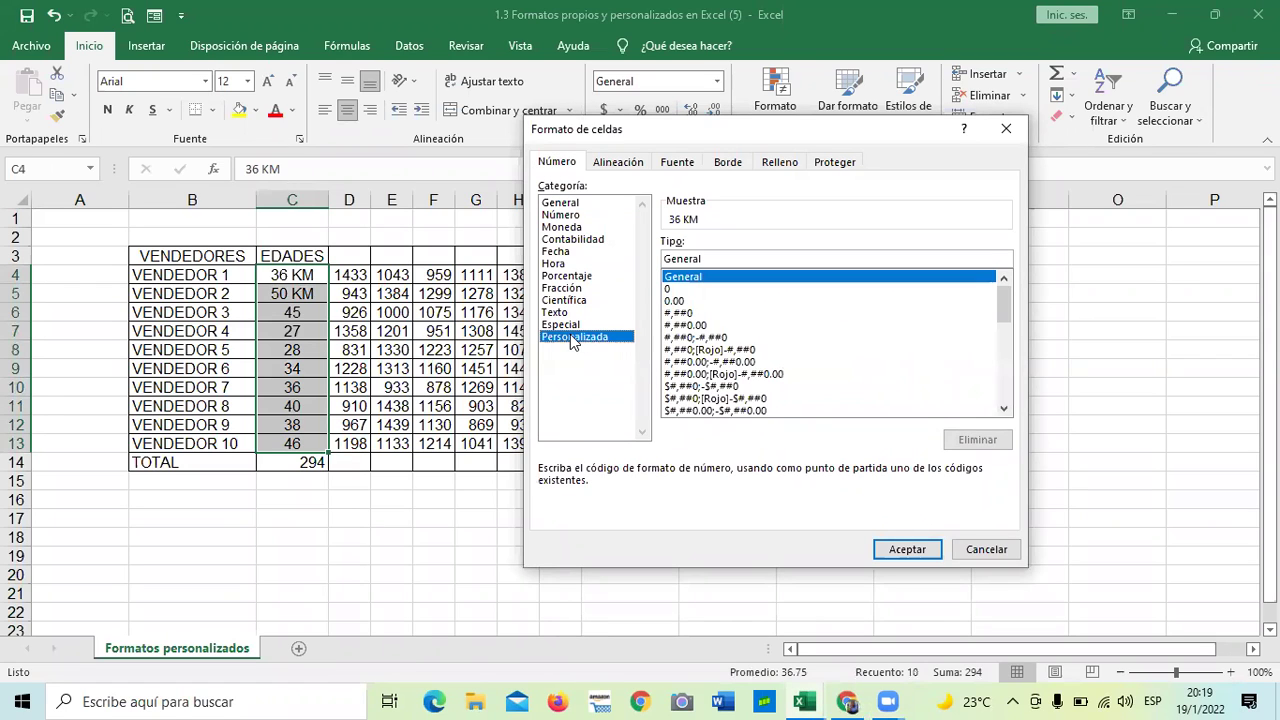
{"action": "left_click_drag", "start_coordinate": [1003, 308], "coordinate": [997, 380]}
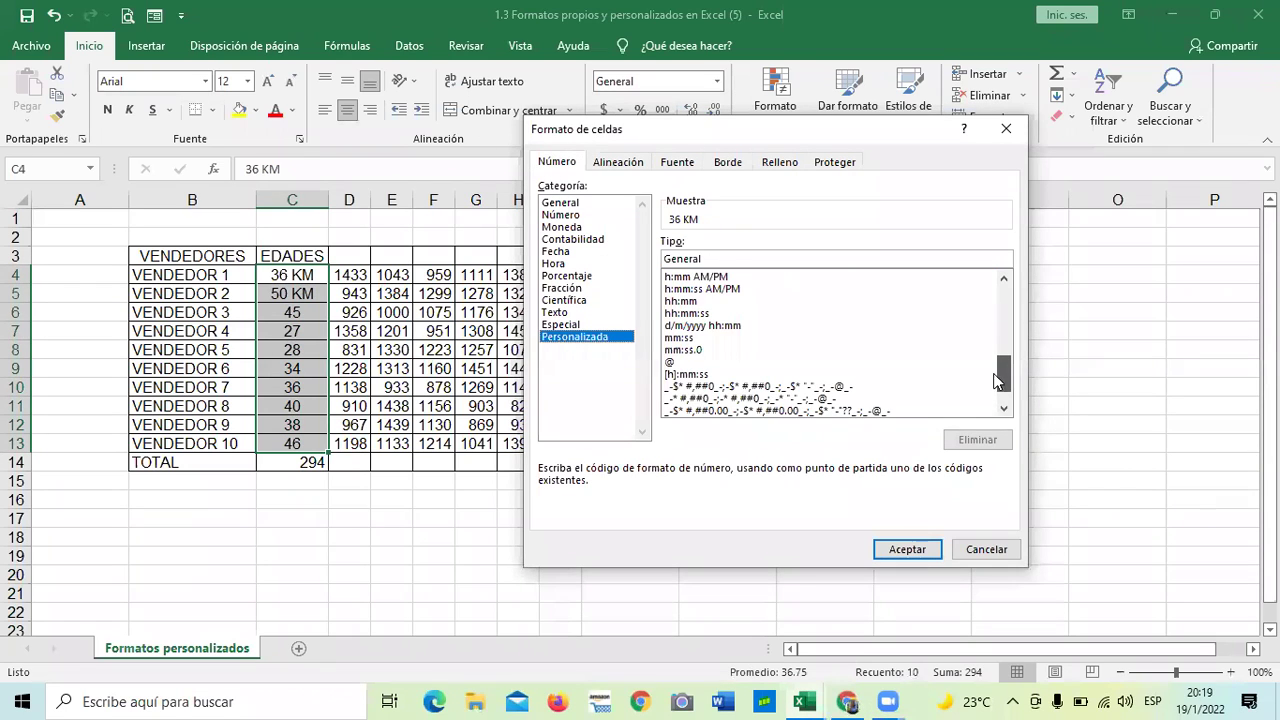
{"action": "scroll", "coordinate": [864, 416], "scroll_direction": "down", "scroll_amount": 1}
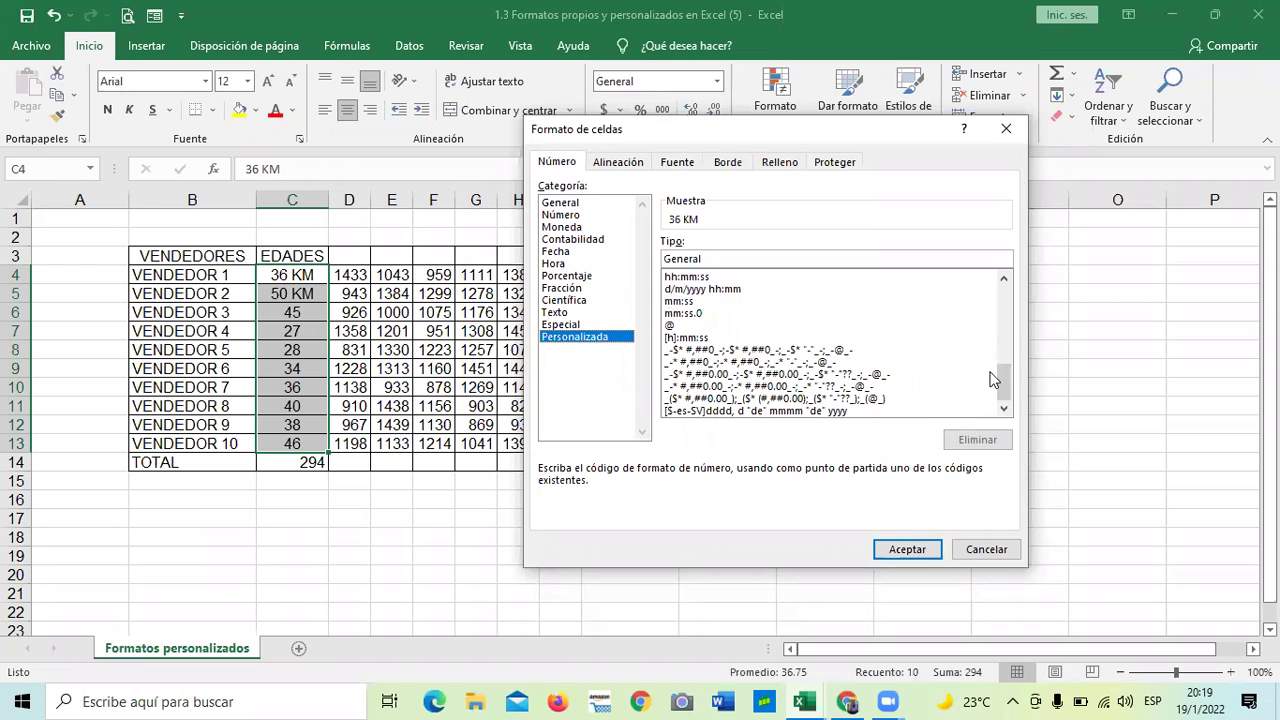
{"action": "scroll", "coordinate": [996, 314], "scroll_direction": "up", "scroll_amount": 10}
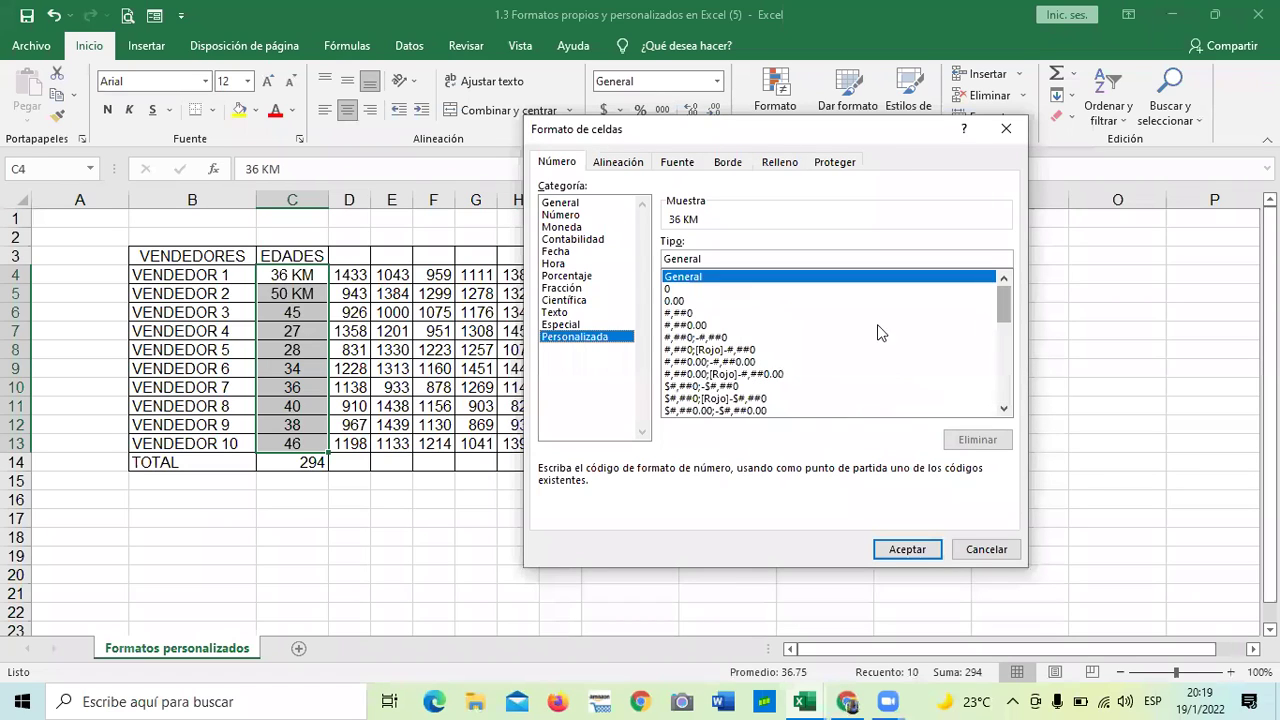
{"action": "left_click", "coordinate": [1005, 411]}
{"action": "left_click", "coordinate": [1005, 411]}
{"action": "left_click", "coordinate": [1005, 411]}
{"action": "left_click", "coordinate": [1005, 411]}
{"action": "left_click", "coordinate": [1005, 411]}
{"action": "left_click", "coordinate": [1005, 411]}
{"action": "left_click", "coordinate": [1005, 411]}
{"action": "left_click", "coordinate": [1005, 411]}
{"action": "left_click", "coordinate": [1005, 411]}
{"action": "left_click", "coordinate": [1005, 411]}
{"action": "left_click", "coordinate": [1005, 411]}
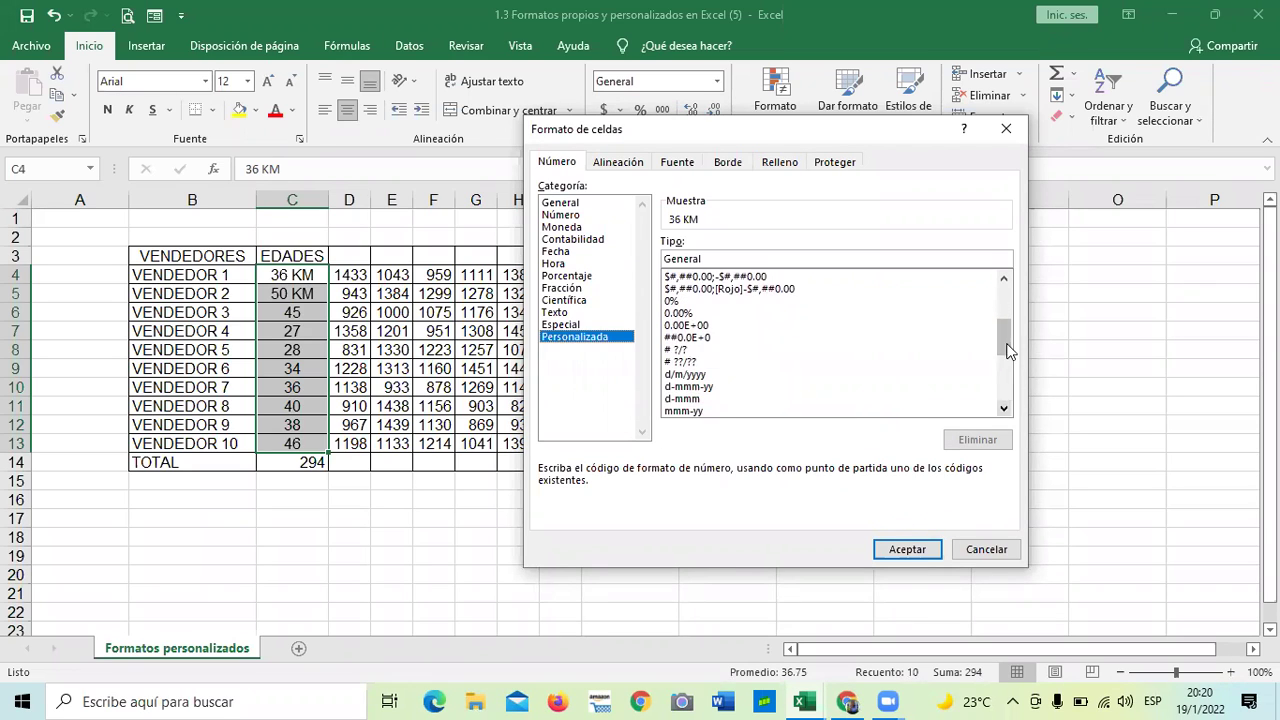
- Pick the 0.00 code in the Tipo list and add KM after it
{"action": "left_click", "coordinate": [1007, 385]}
{"action": "left_click", "coordinate": [1007, 382]}
{"action": "left_click", "coordinate": [1008, 380]}
{"action": "left_click_drag", "start_coordinate": [1008, 380], "coordinate": [1005, 292]}
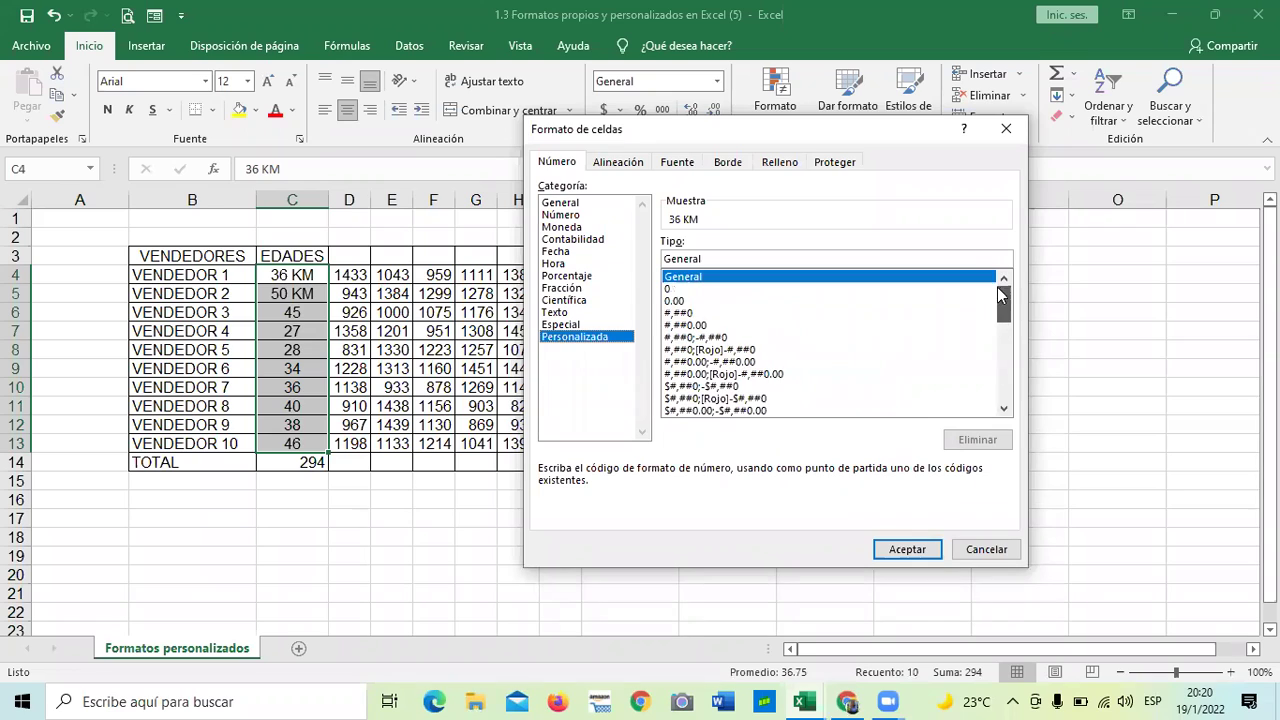
{"action": "left_click", "coordinate": [712, 257]}
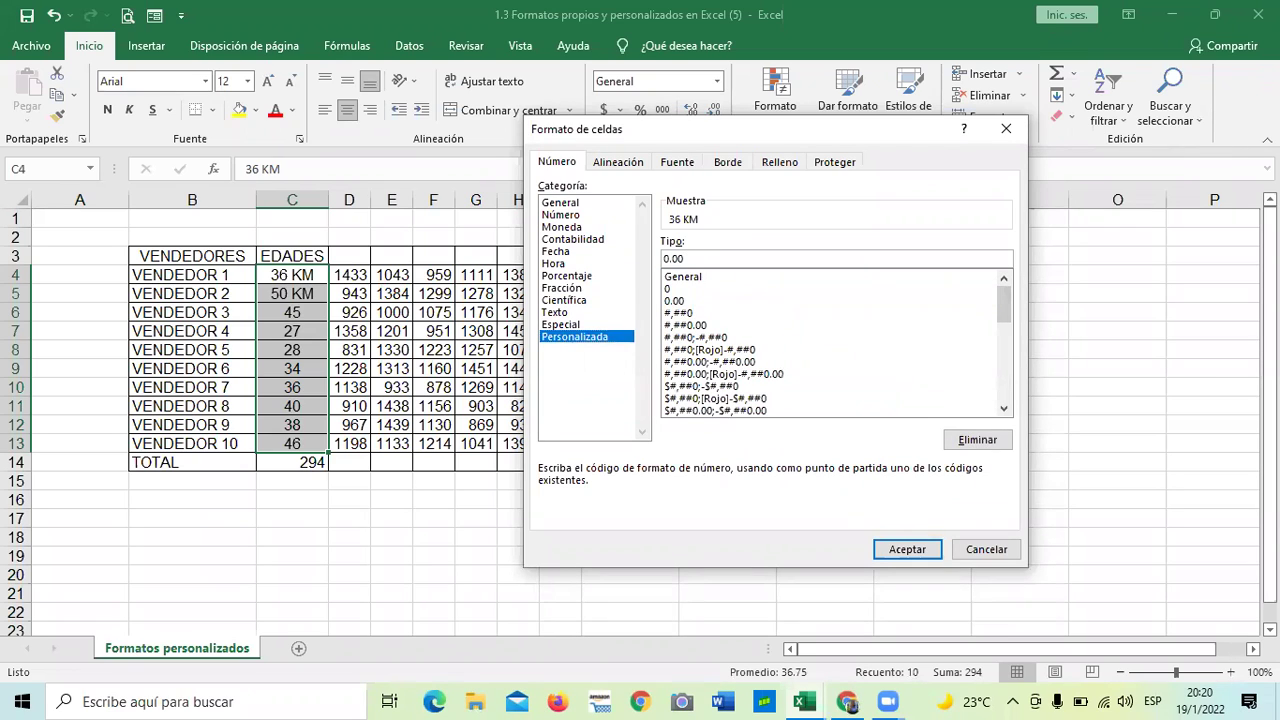
{"action": "type", "text": "KM"}
- Try applying the 0.00 KM format and dismiss the invalid-format warnings
{"action": "left_click", "coordinate": [906, 549]}
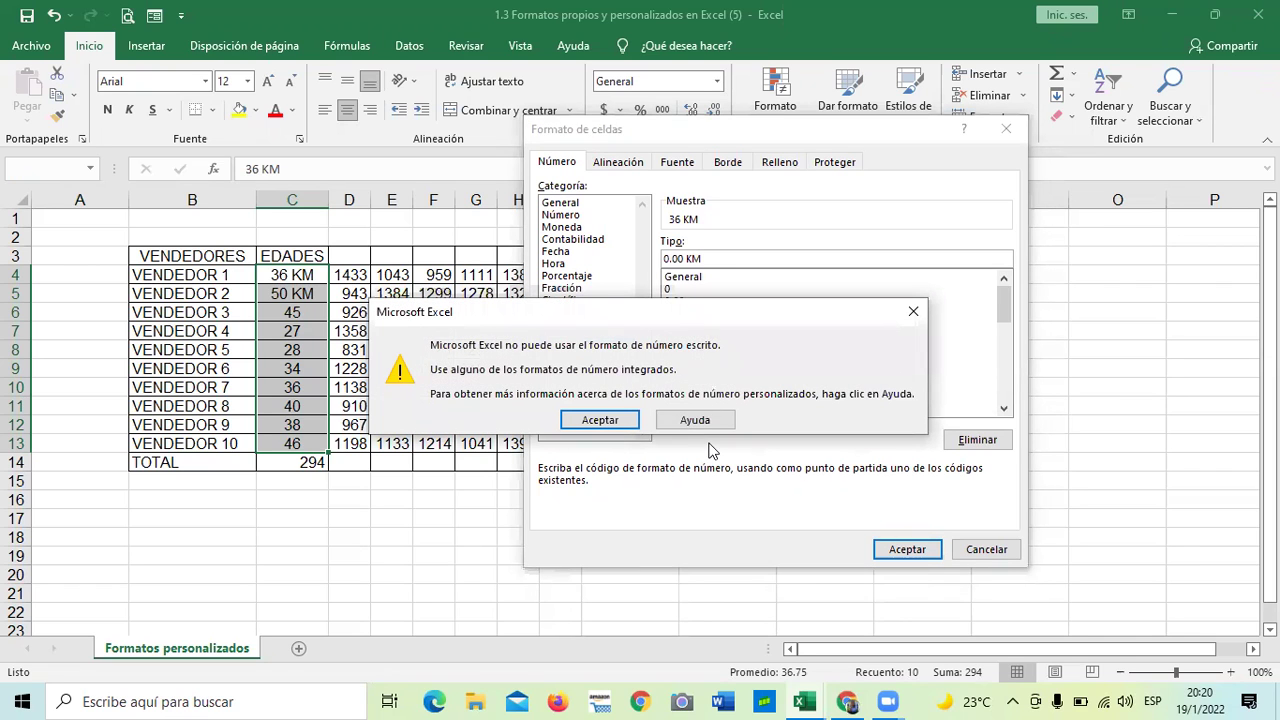
{"action": "left_click", "coordinate": [606, 420]}
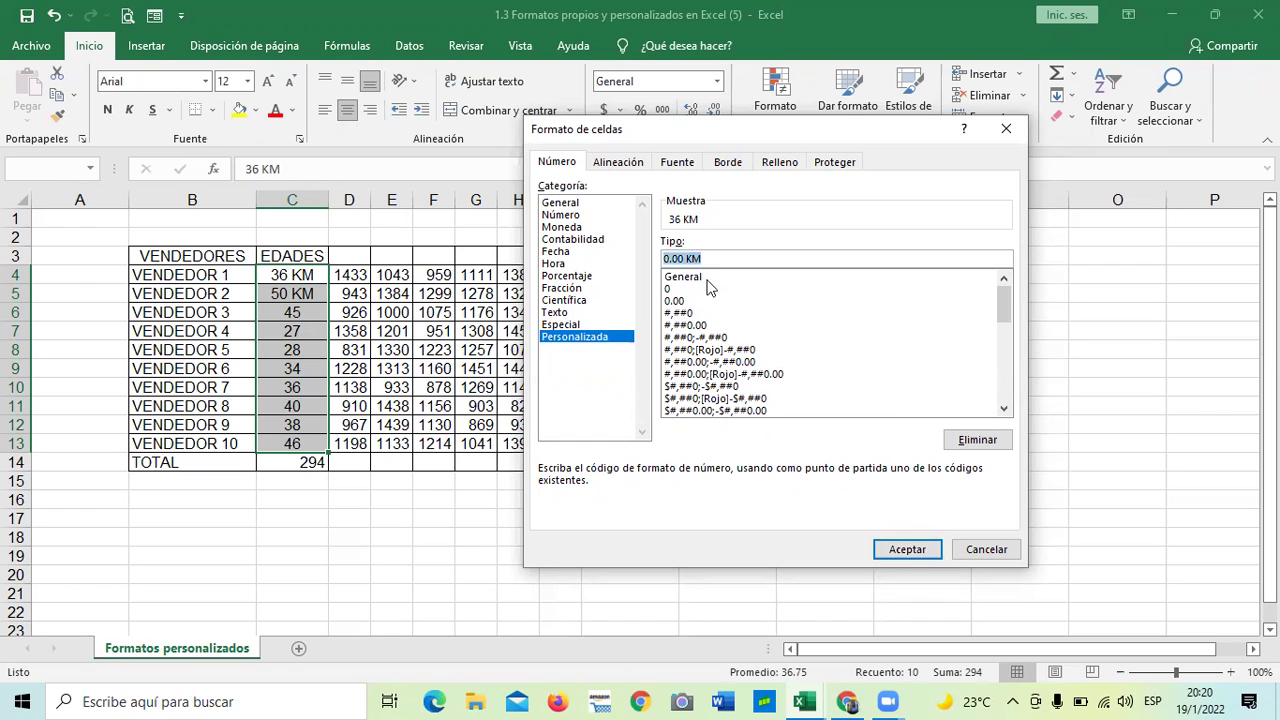
{"action": "left_click", "coordinate": [903, 550]}
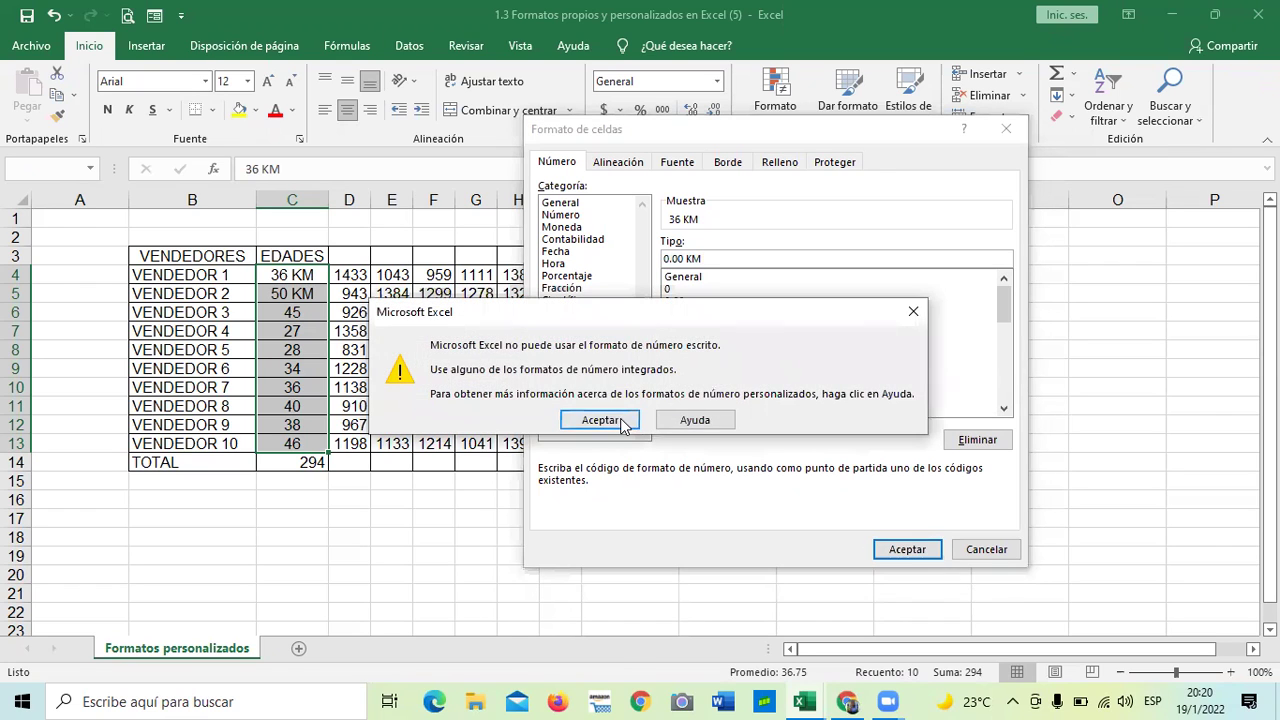
{"action": "left_click", "coordinate": [606, 420]}
- Correct the code to 0.00 "KM" and apply it to the ages
{"action": "key", "text": "End"}
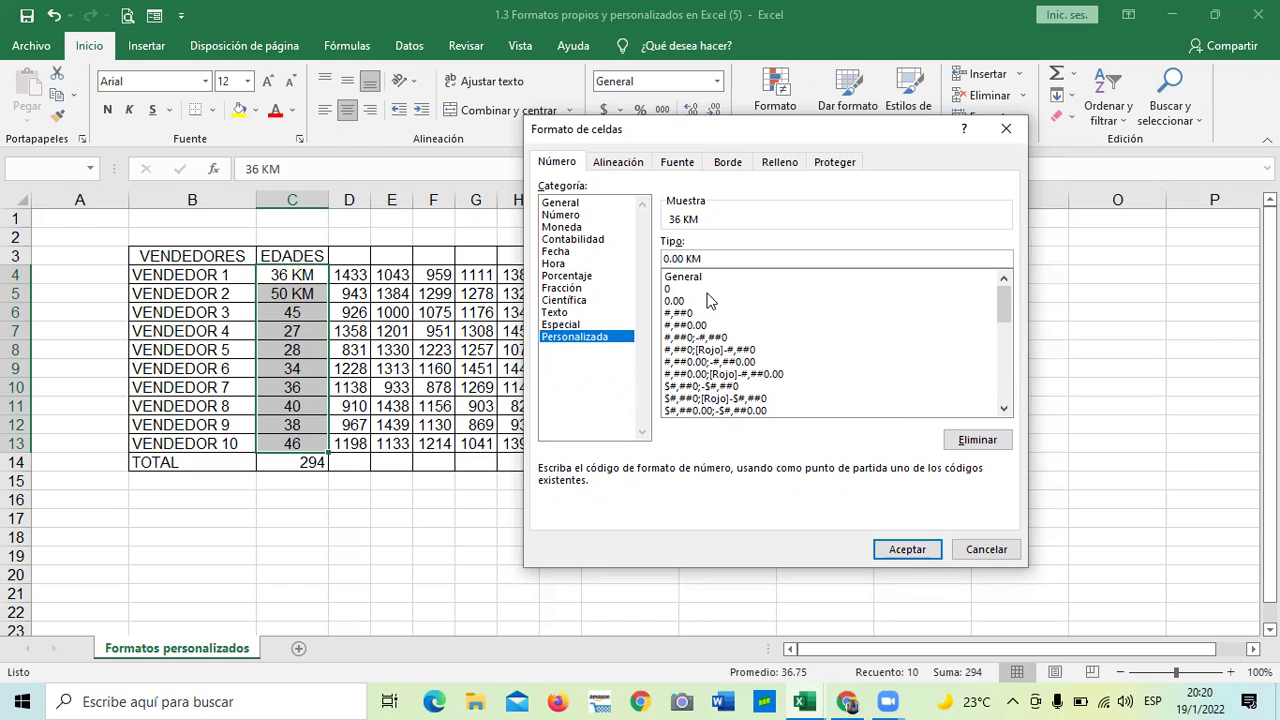
{"action": "key", "text": "BackSpace"}
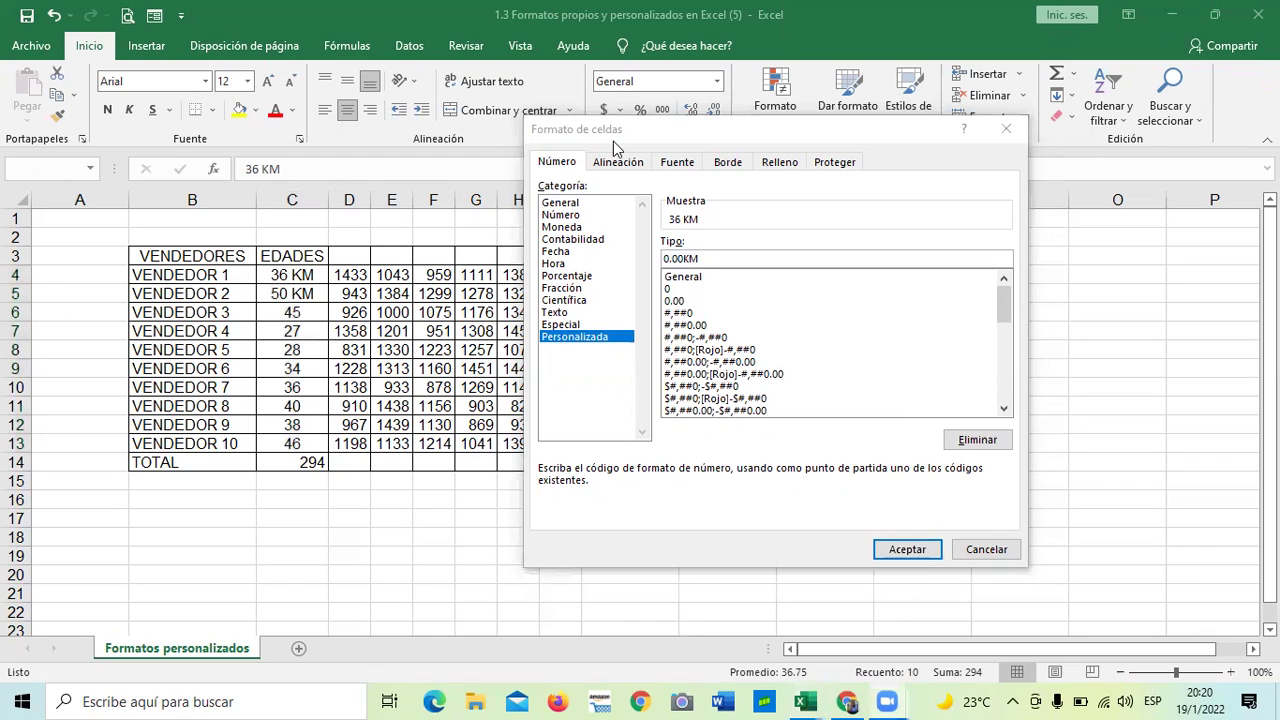
{"action": "left_click", "coordinate": [686, 260]}
{"action": "type", "text": "\"KM"}
{"action": "left_click", "coordinate": [718, 261]}
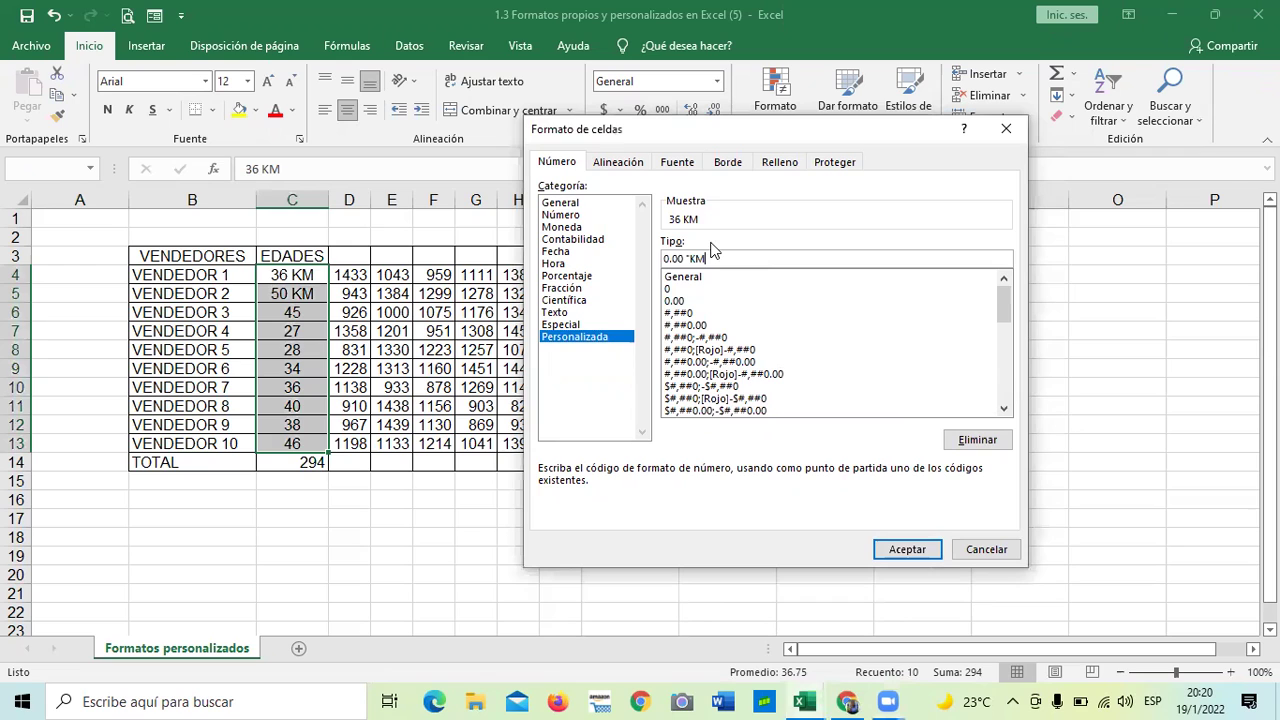
{"action": "left_click", "coordinate": [904, 549]}
{"action": "left_click", "coordinate": [840, 432]}
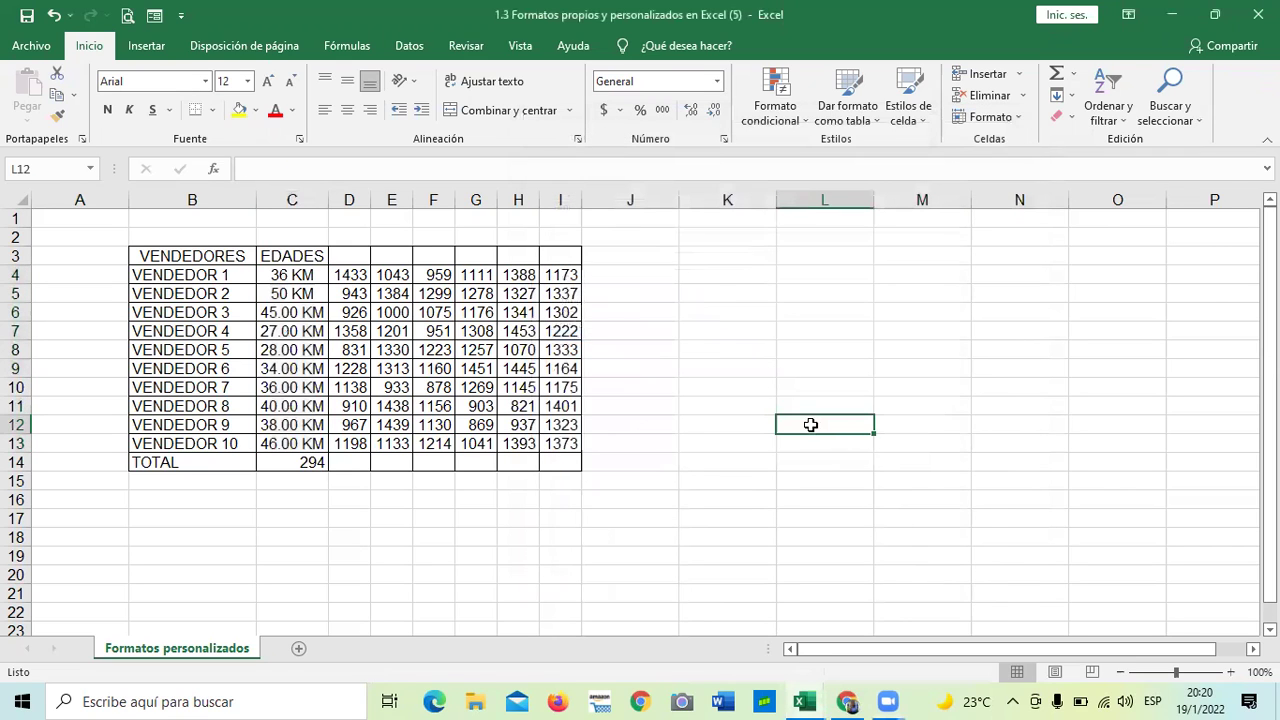
- Turn C4 and C5 into plain numbers 36 and 50, so they show as 36.00 KM and 50.00 KM and the TOTAL in C14 is 380
{"action": "double_click", "coordinate": [280, 277]}
{"action": "key", "text": "BackSpace"}
{"action": "key", "text": "BackSpace"}
{"action": "key", "text": "BackSpace"}
{"action": "key", "text": "Return"}
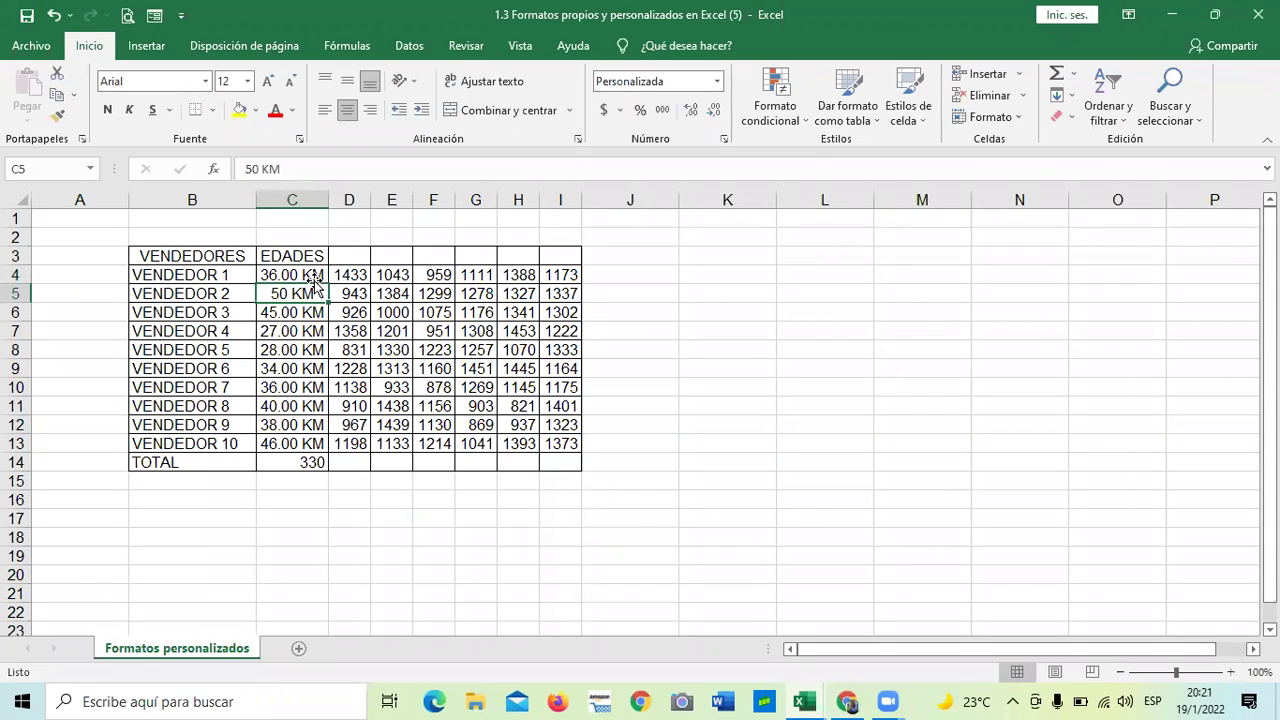
{"action": "double_click", "coordinate": [318, 293]}
{"action": "key", "text": "BackSpace"}
{"action": "key", "text": "BackSpace"}
{"action": "key", "text": "BackSpace"}
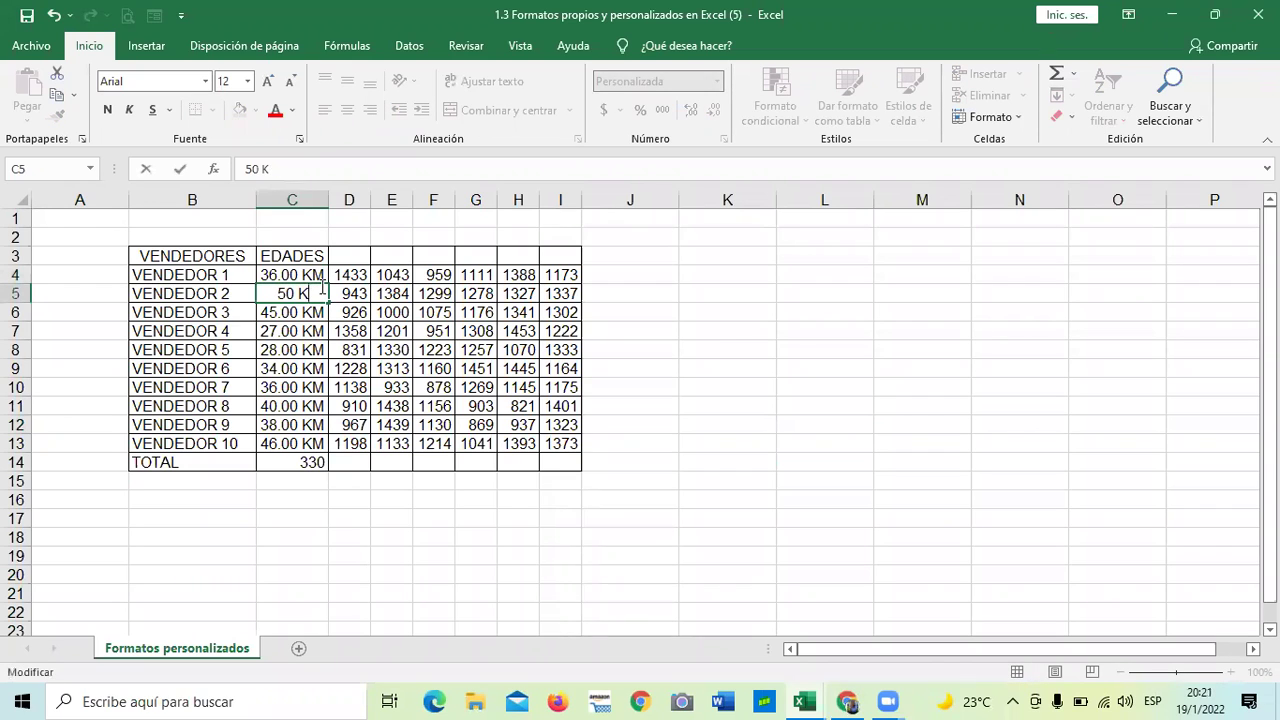
{"action": "key", "text": "Return"}
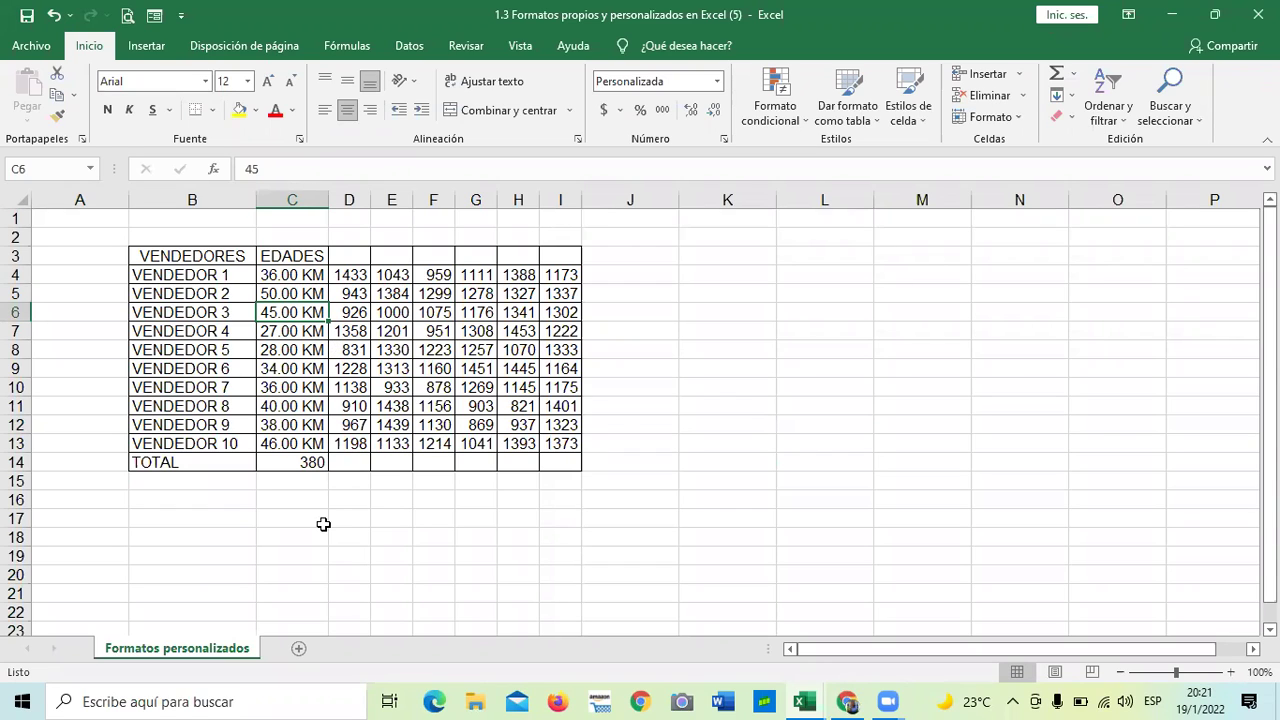
{"action": "left_click", "coordinate": [298, 462]}
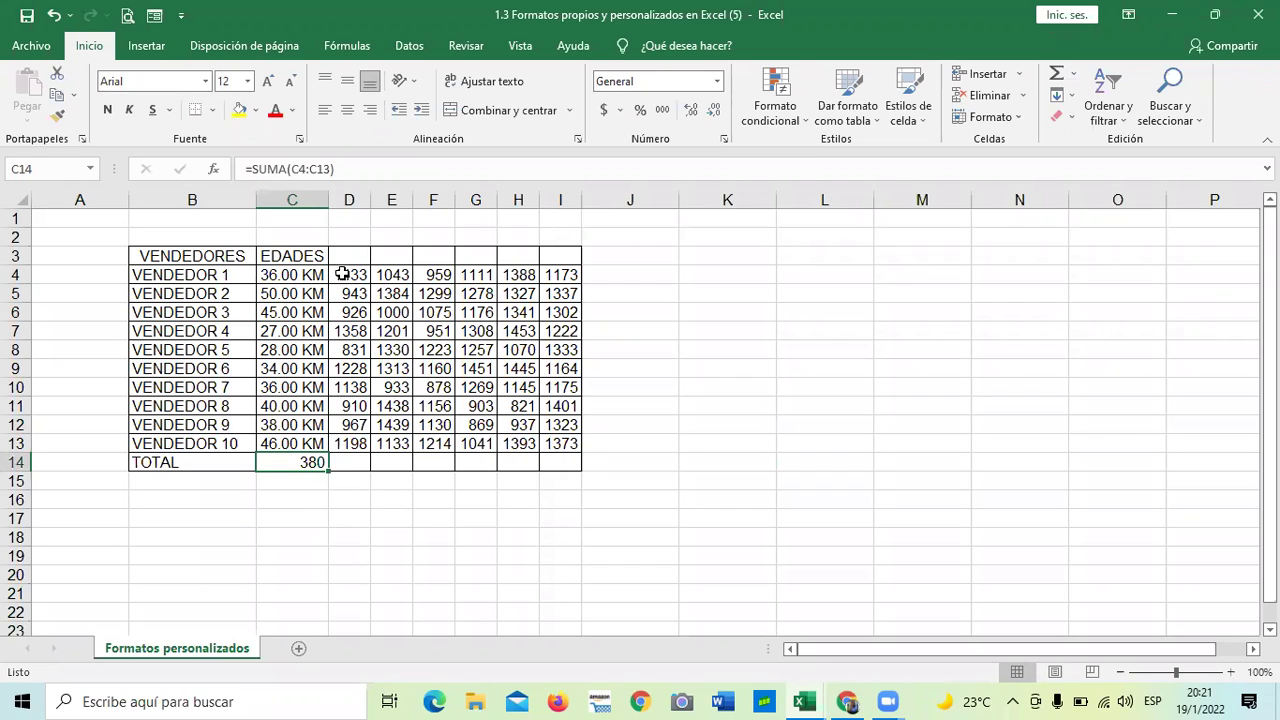
{"action": "left_click", "coordinate": [348, 556]}
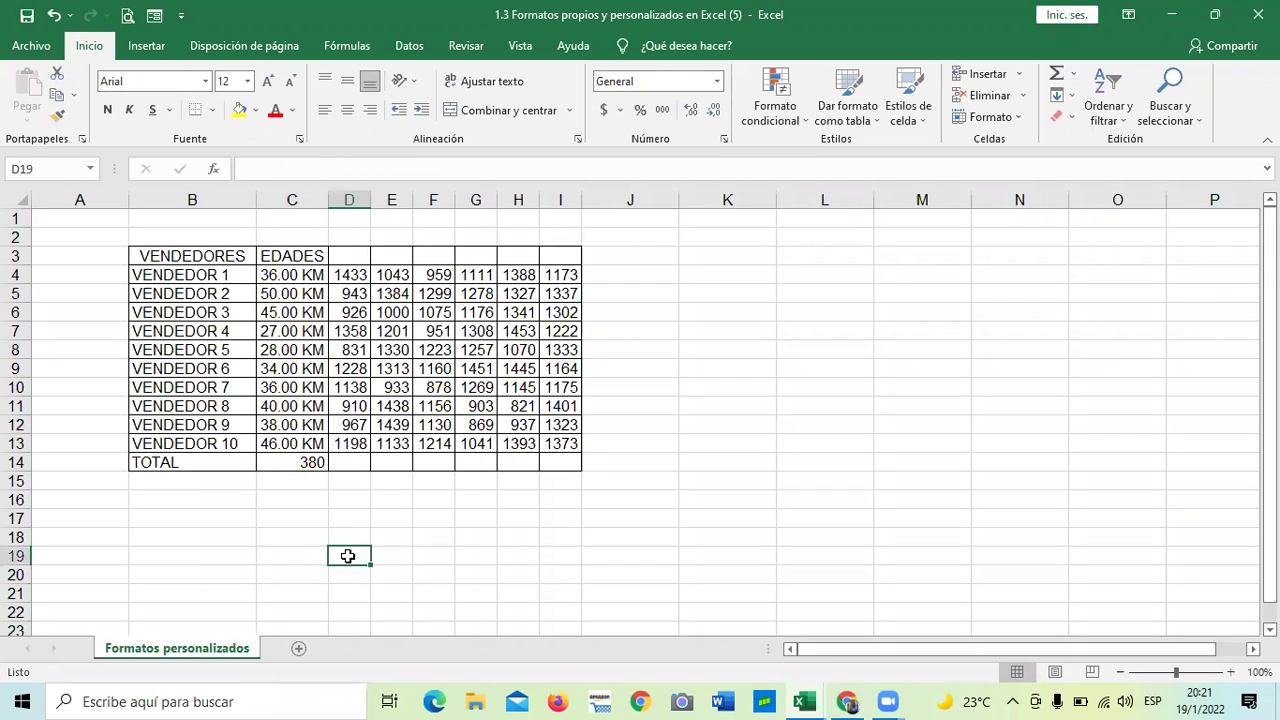
- Build a custom 0 "Mts" number format for D4:D13 in the Formato de celdas dialog
{"action": "left_click_drag", "start_coordinate": [350, 275], "coordinate": [355, 444]}
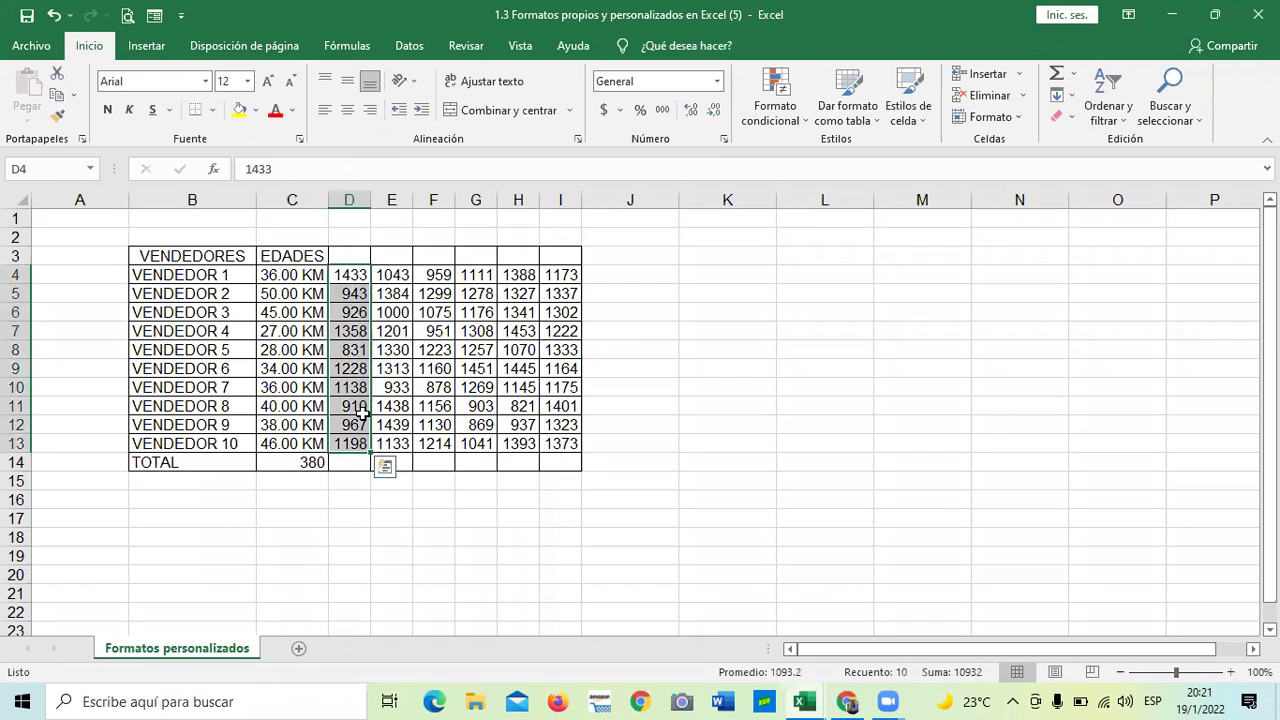
{"action": "left_click", "coordinate": [724, 139]}
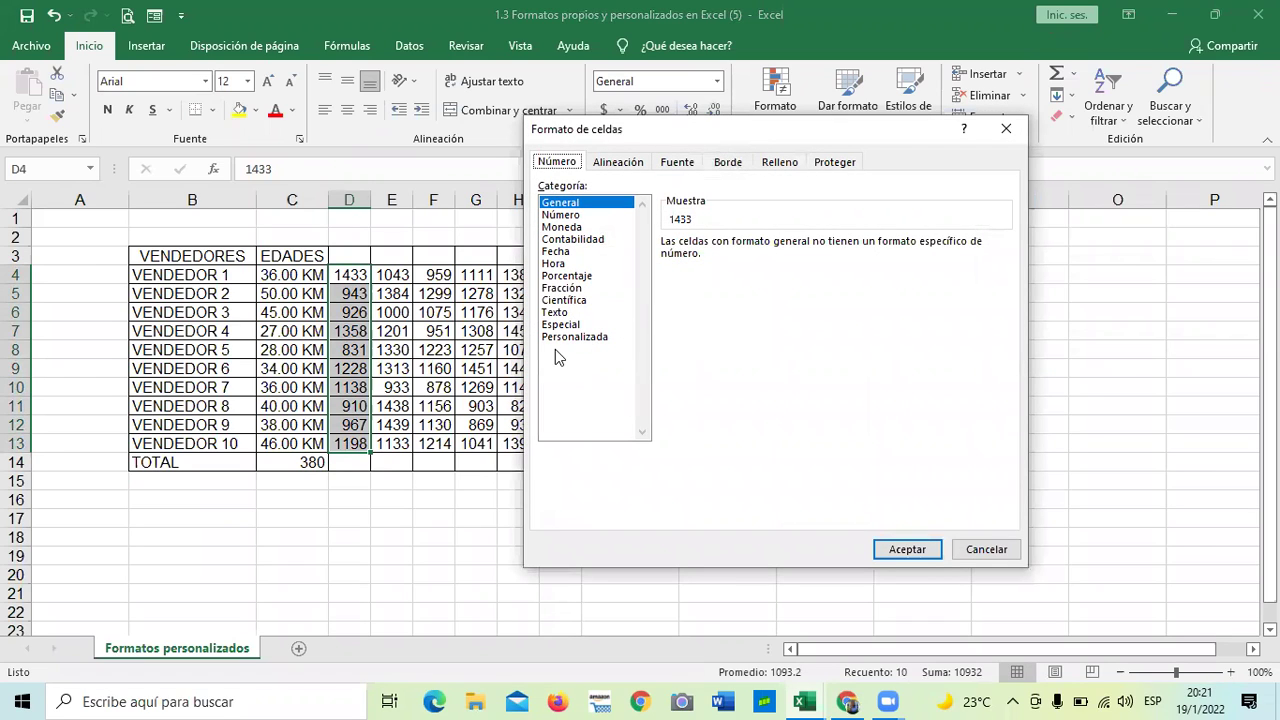
{"action": "left_click", "coordinate": [572, 337]}
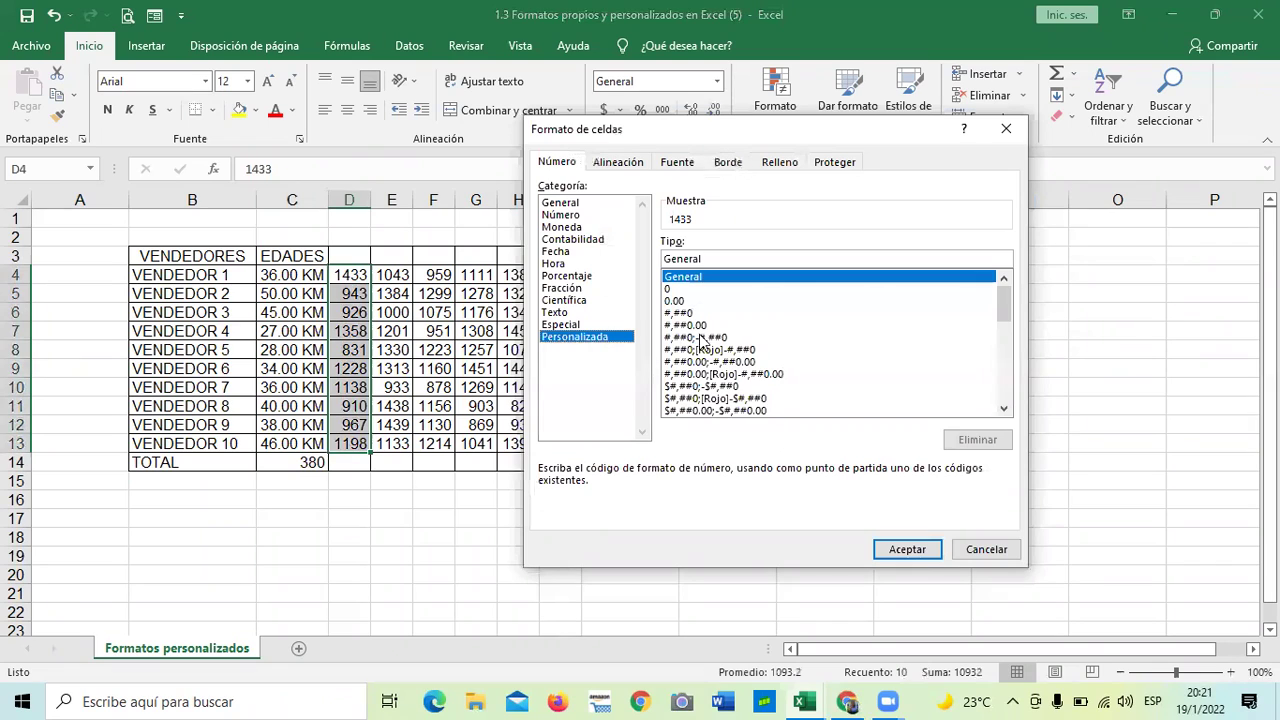
{"action": "left_click_drag", "start_coordinate": [1008, 318], "coordinate": [1020, 403]}
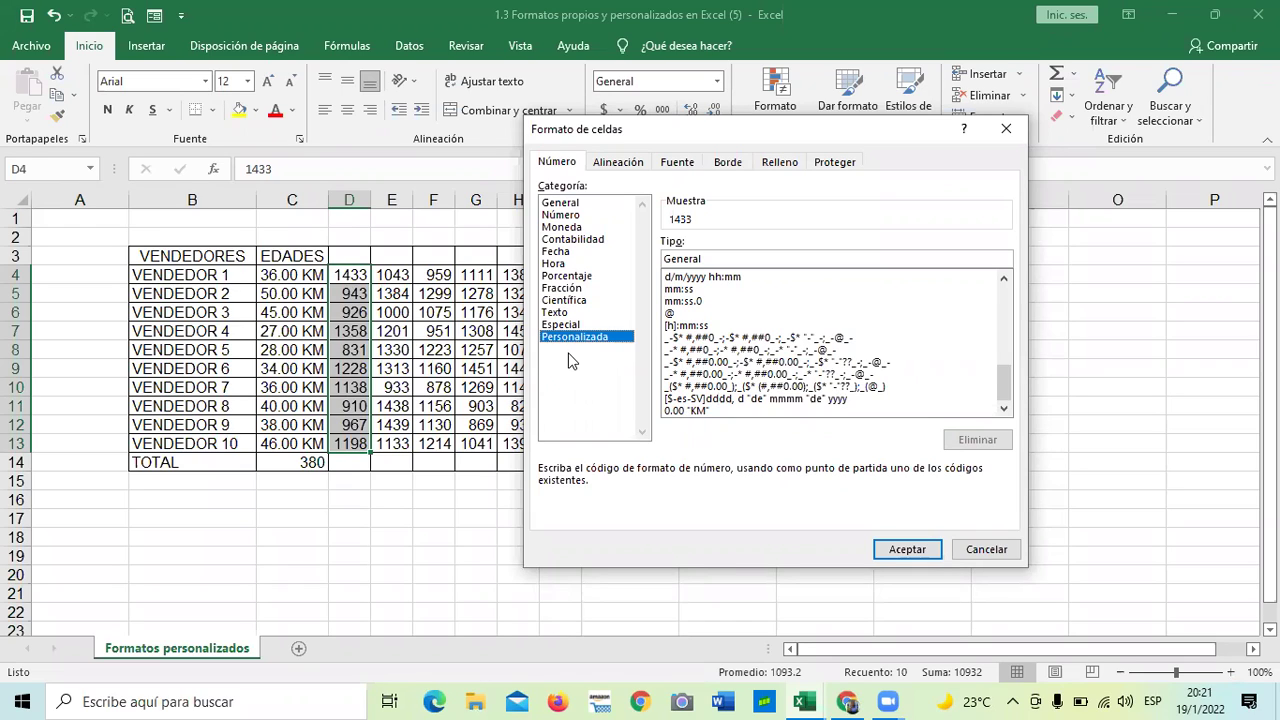
{"action": "left_click_drag", "start_coordinate": [1004, 382], "coordinate": [980, 289]}
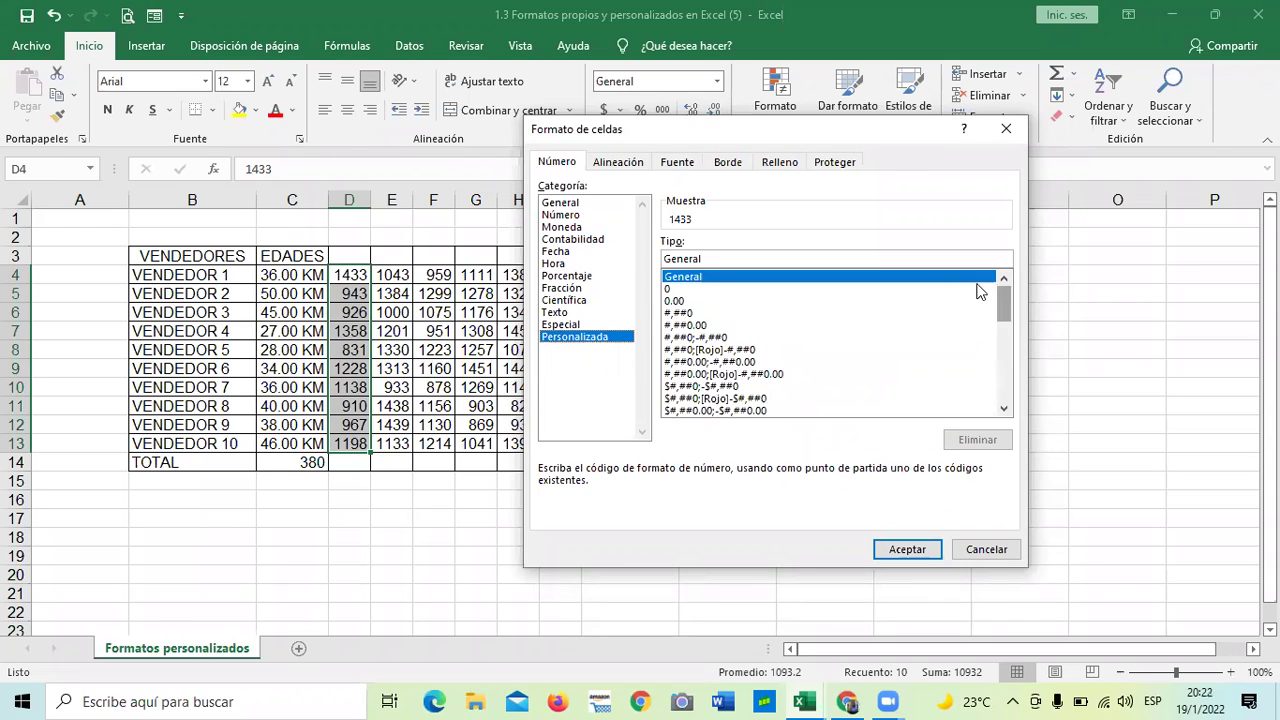
{"action": "left_click", "coordinate": [668, 290]}
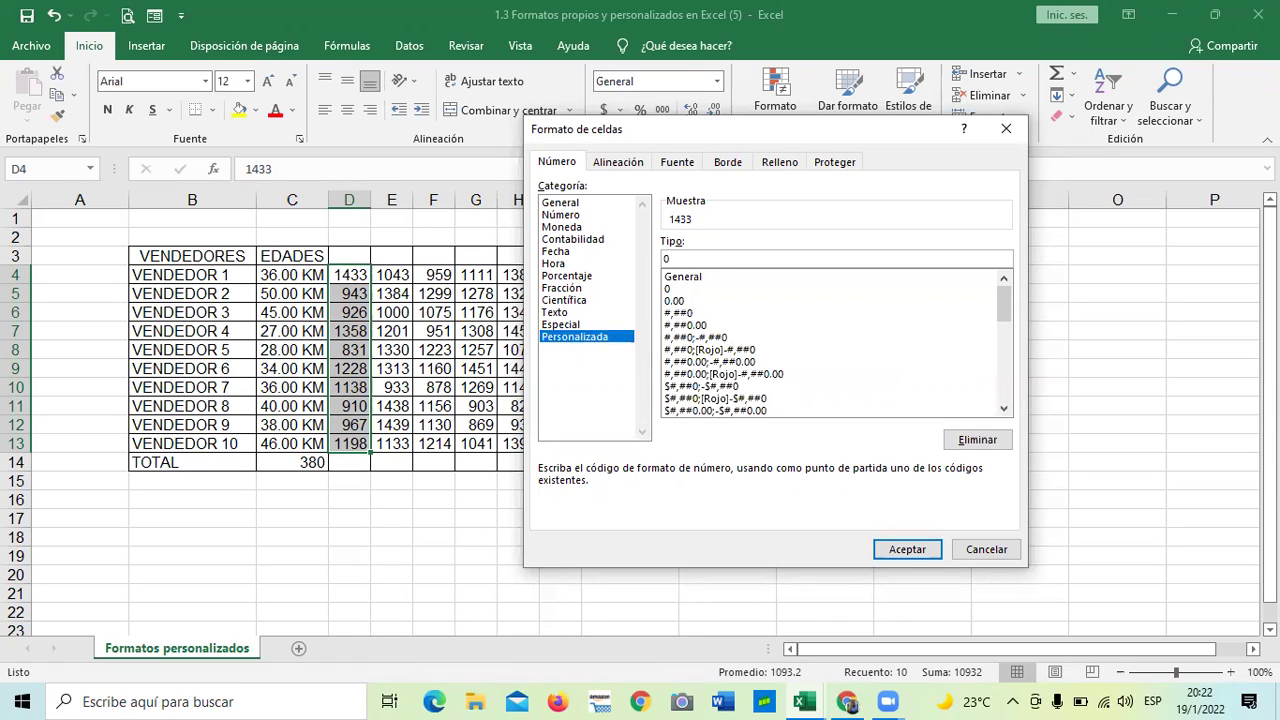
{"action": "type", "text": "\"Mts\""}
- Apply the Mts format, then clear the existing values from D4:D13
{"action": "left_click", "coordinate": [908, 550]}
{"action": "left_click", "coordinate": [567, 590]}
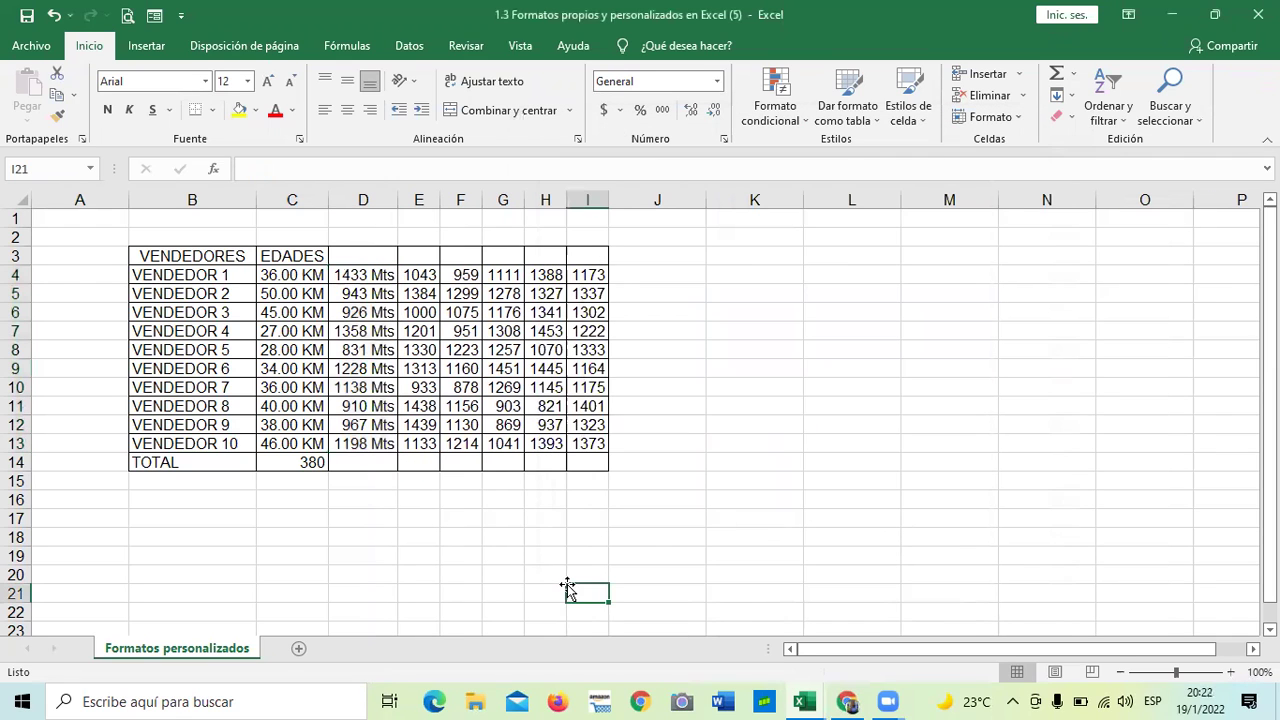
{"action": "left_click_drag", "start_coordinate": [360, 278], "coordinate": [358, 444]}
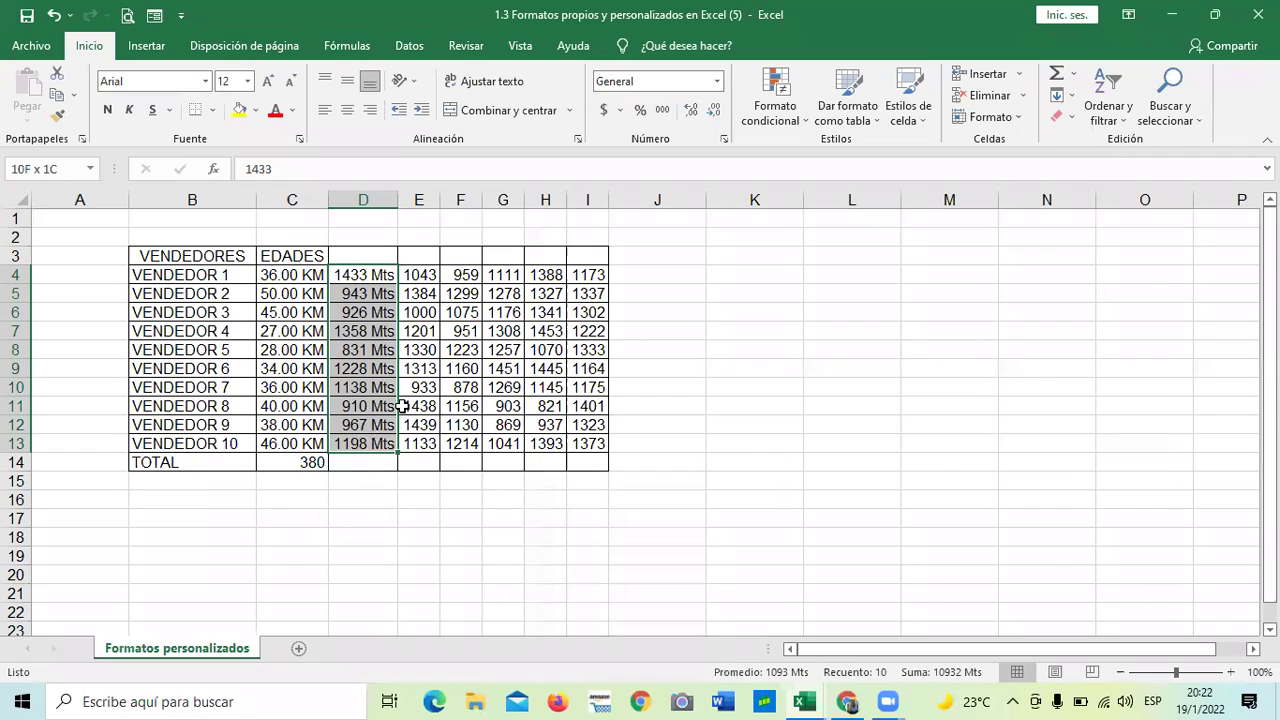
{"action": "key", "text": "BackSpace"}
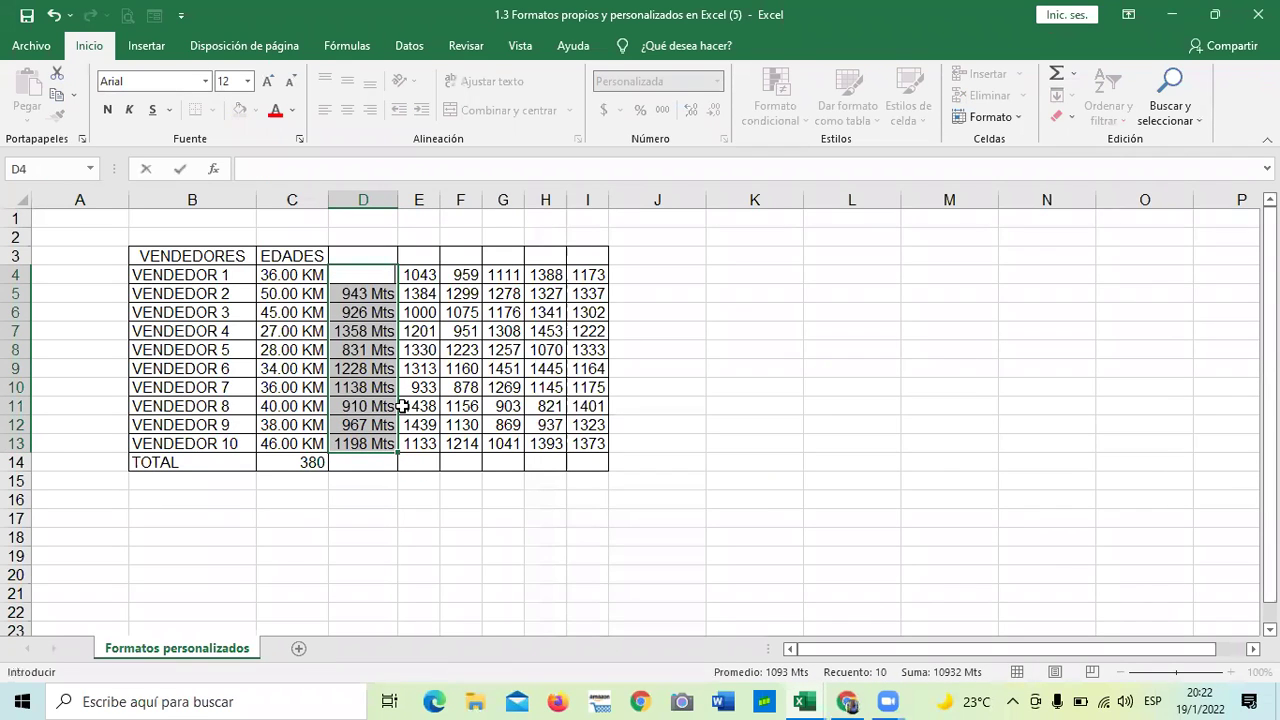
{"action": "key", "text": "Escape"}
{"action": "key", "text": "Delete"}
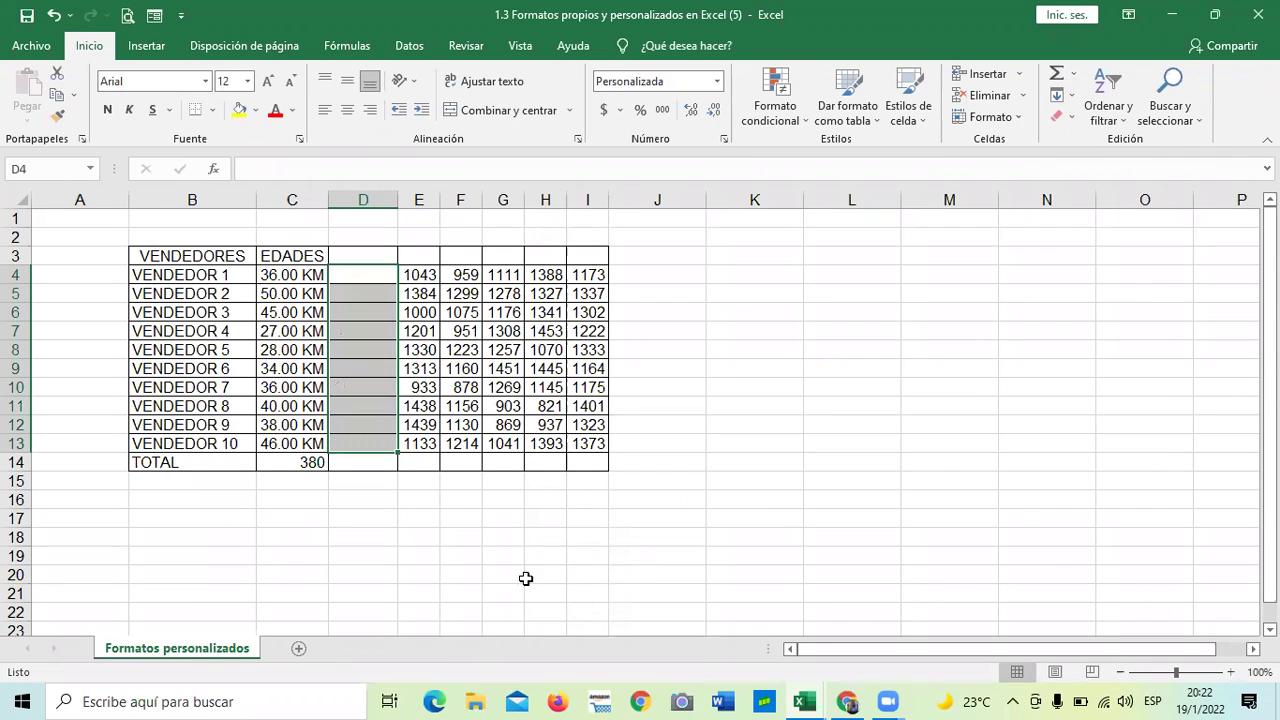
{"action": "left_click", "coordinate": [537, 524]}
- Try entering 154 in D4, then delete it again
{"action": "left_click", "coordinate": [359, 278]}
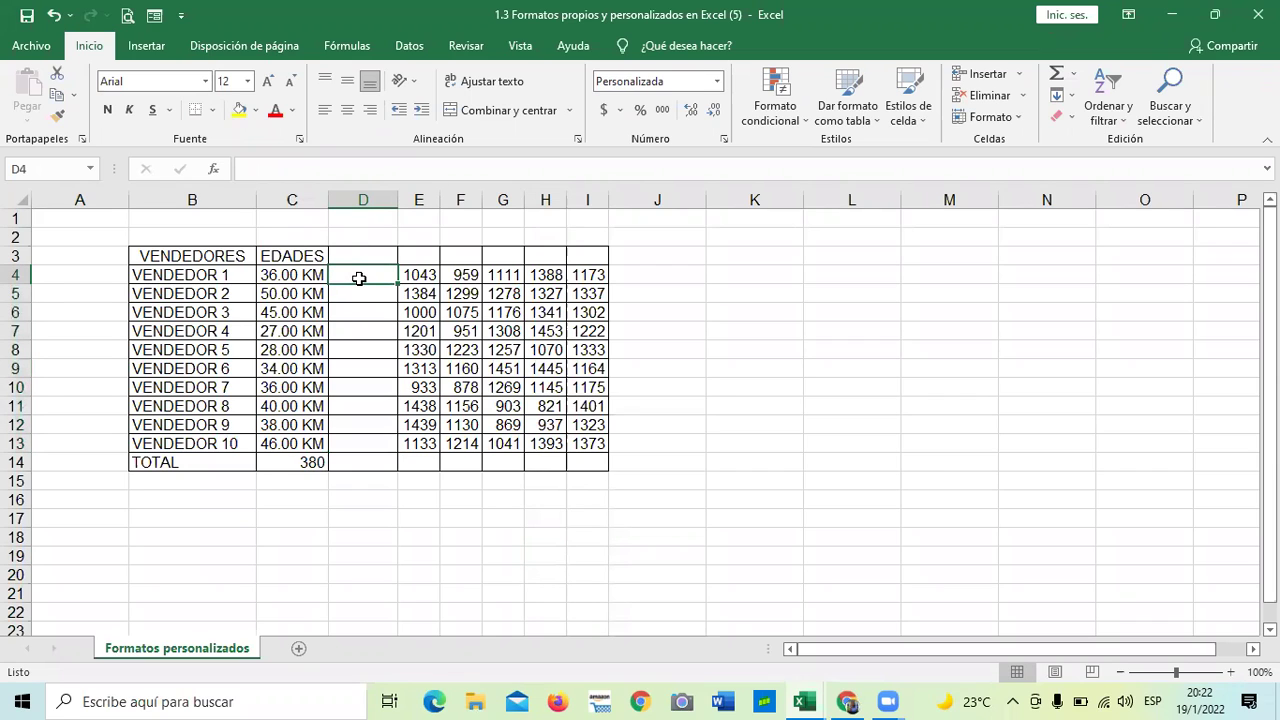
{"action": "type", "text": "154"}
{"action": "key", "text": "Return"}
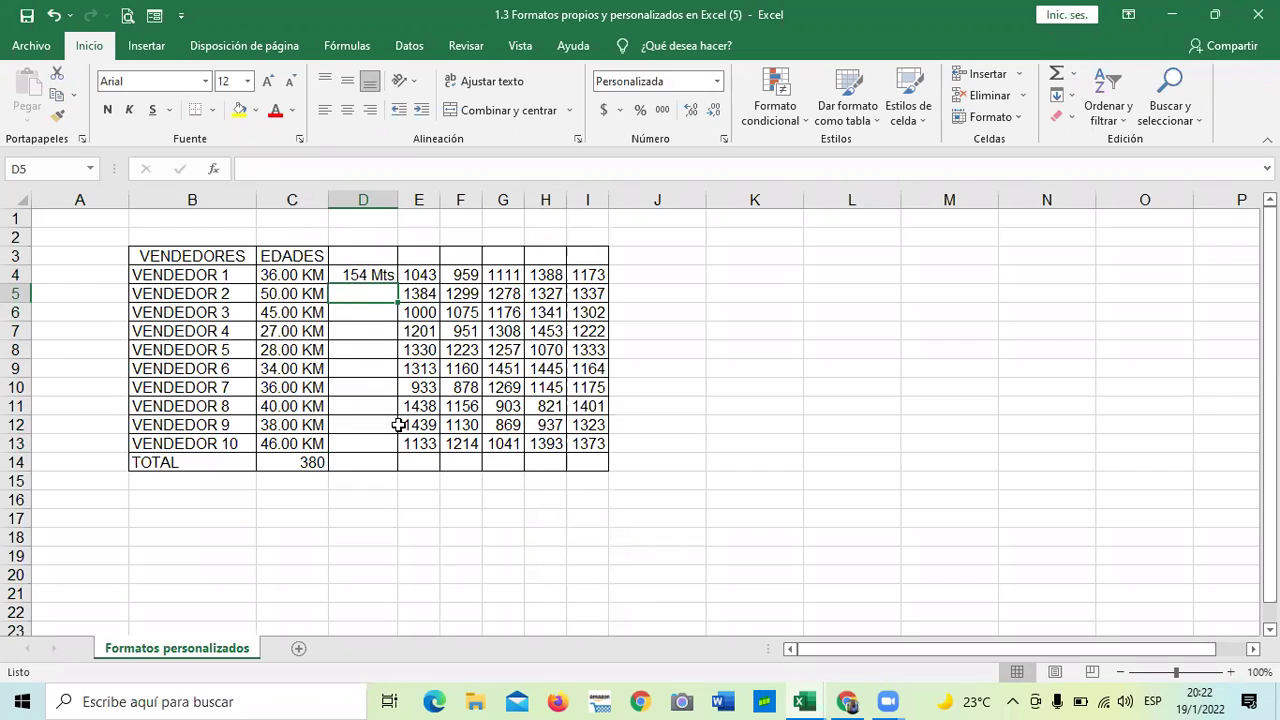
{"action": "left_click", "coordinate": [360, 272]}
{"action": "key", "text": "Delete"}
{"action": "key", "text": "Return"}
{"action": "left_click", "coordinate": [407, 557]}
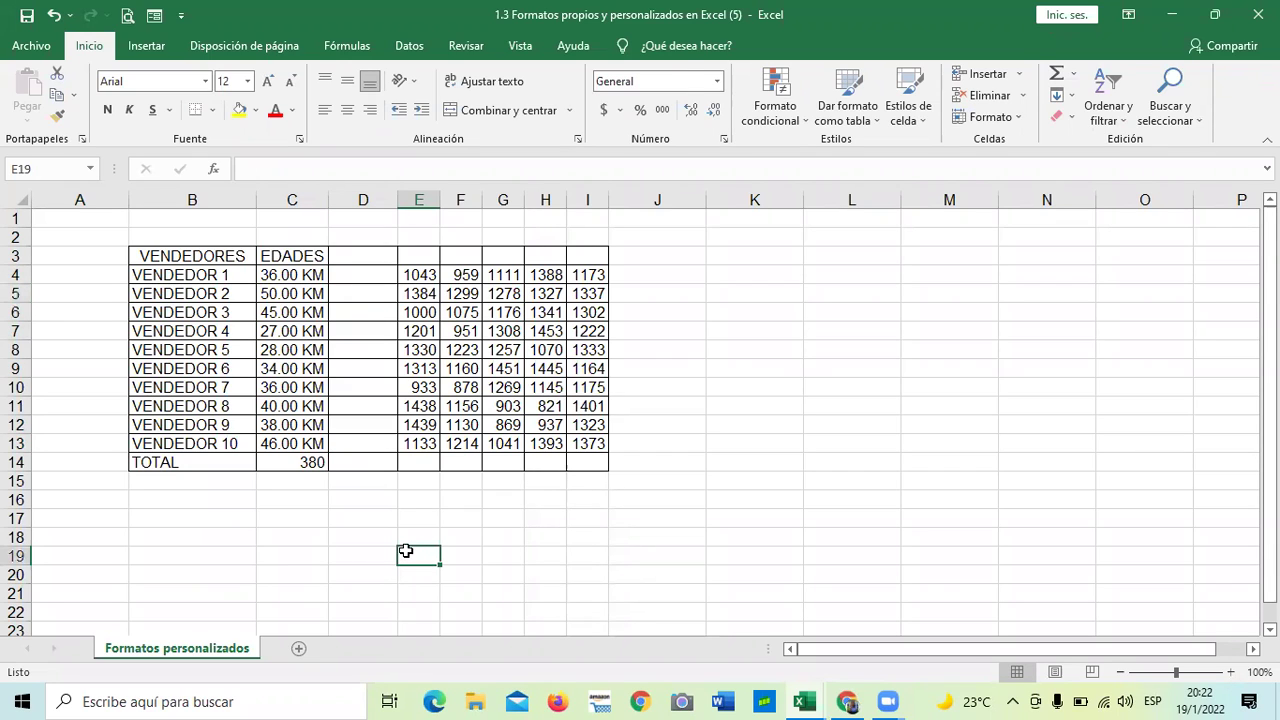
{"action": "left_click", "coordinate": [356, 273]}
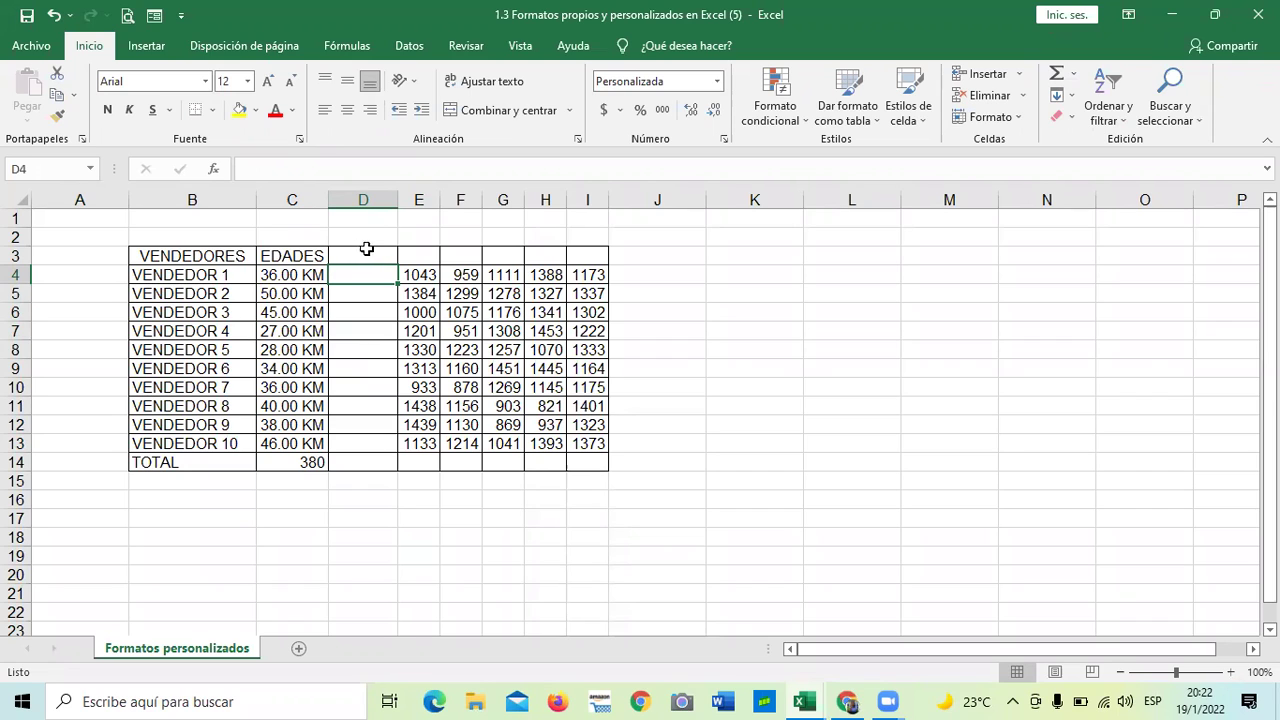
- Inspect rows 3 and 4 and the D4:D14 range
{"action": "left_click", "coordinate": [15, 256]}
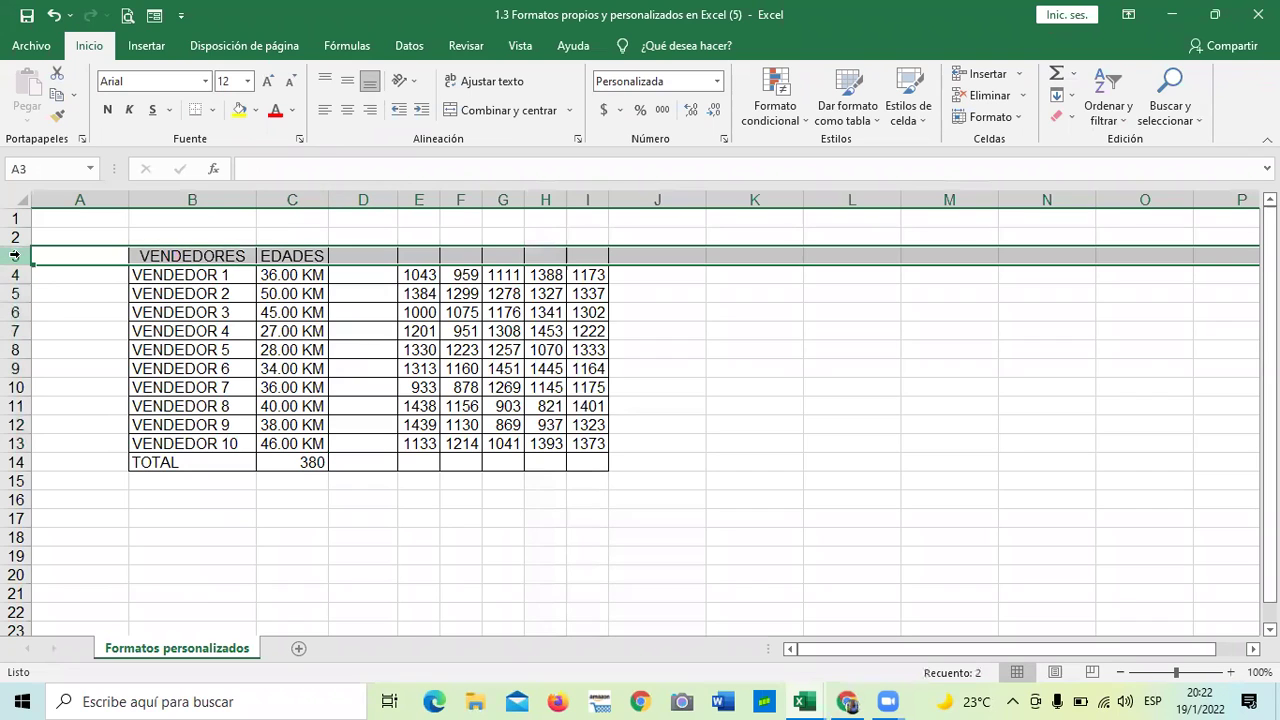
{"action": "left_click", "coordinate": [15, 274]}
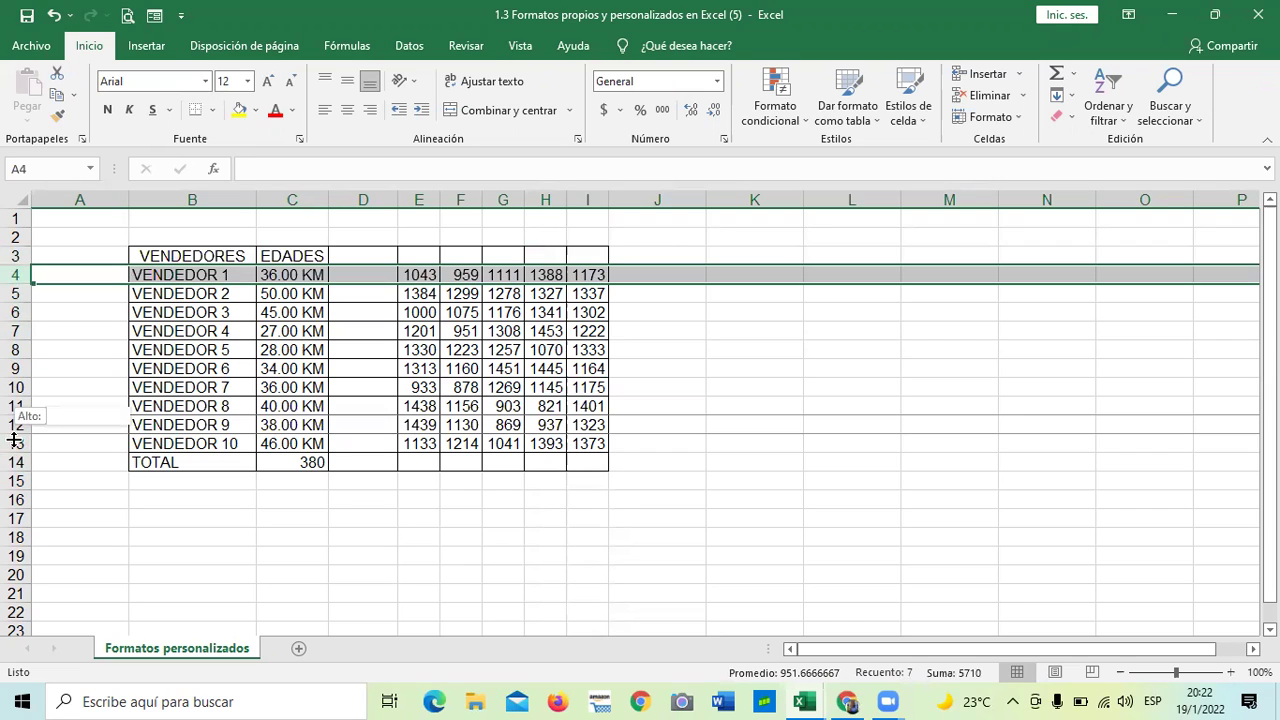
{"action": "left_click", "coordinate": [383, 550]}
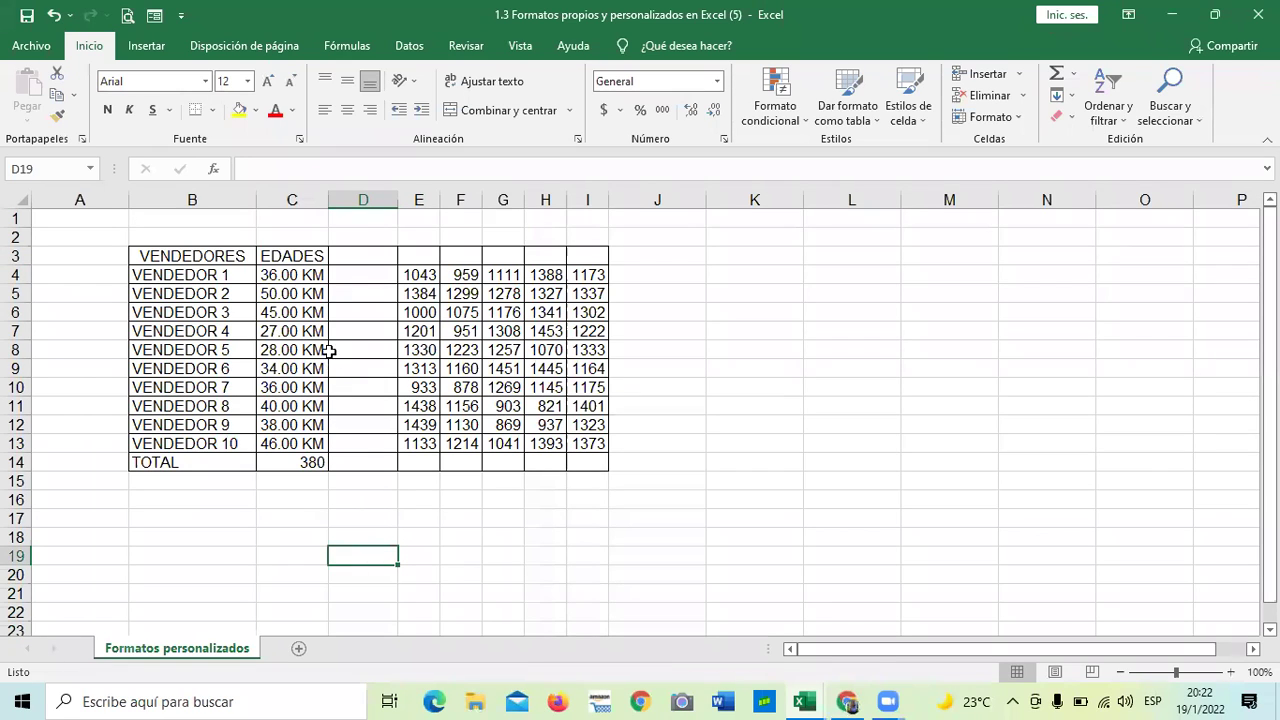
{"action": "left_click", "coordinate": [347, 276]}
{"action": "left_click_drag", "start_coordinate": [359, 384], "coordinate": [377, 455]}
{"action": "left_click", "coordinate": [484, 539]}
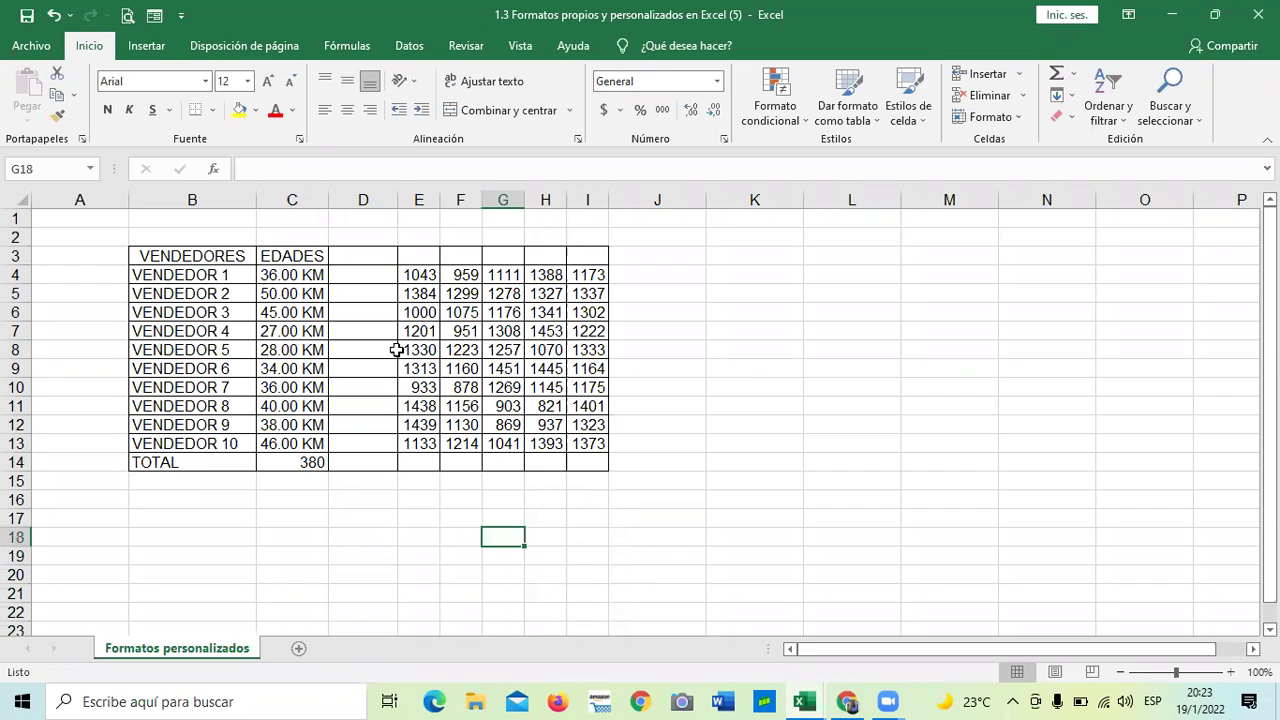
- Enter 120, 450 and 780 into D4:D6
{"action": "left_click", "coordinate": [372, 277]}
{"action": "type", "text": "120"}
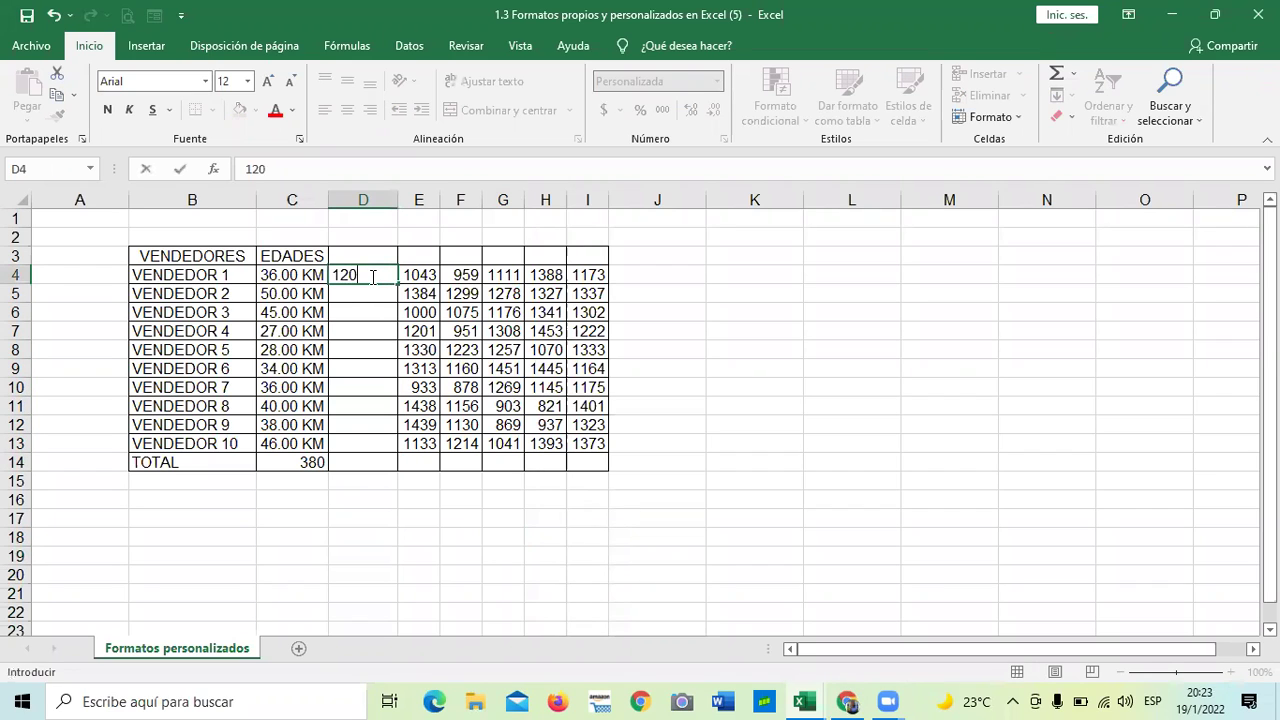
{"action": "key", "text": "Return"}
{"action": "type", "text": "450 Mts"}
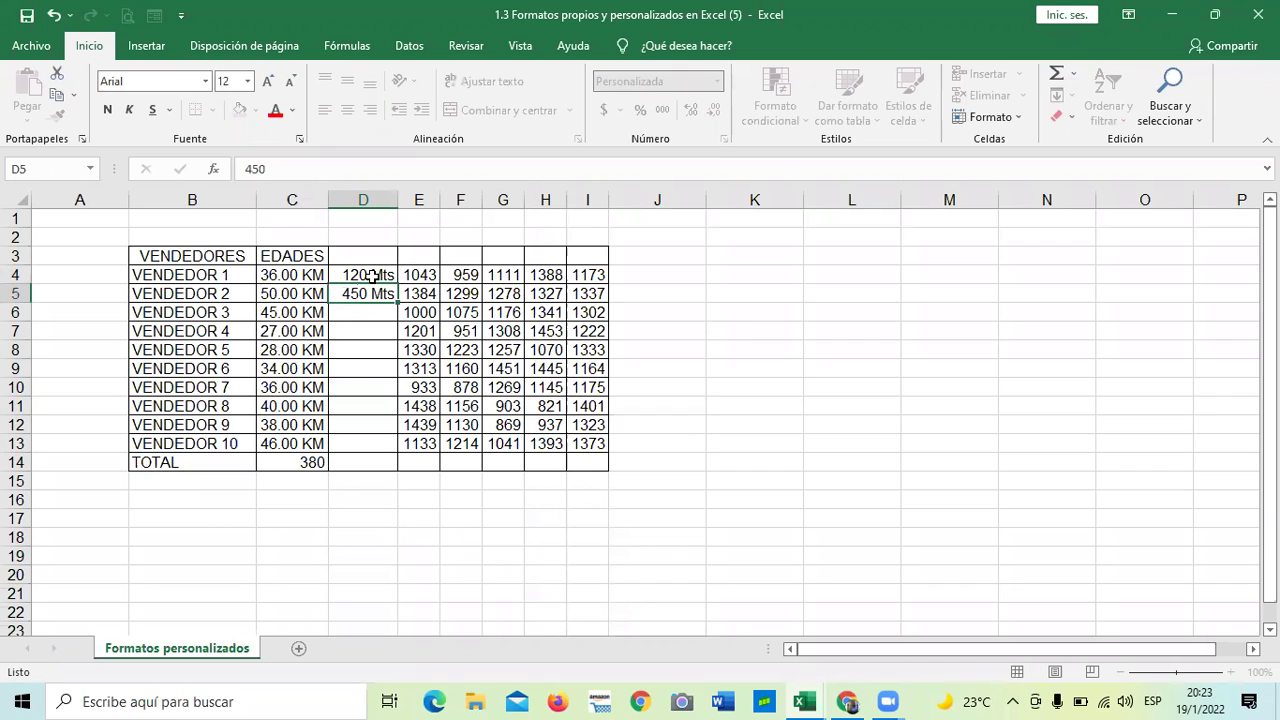
{"action": "key", "text": "Return"}
{"action": "type", "text": "780"}
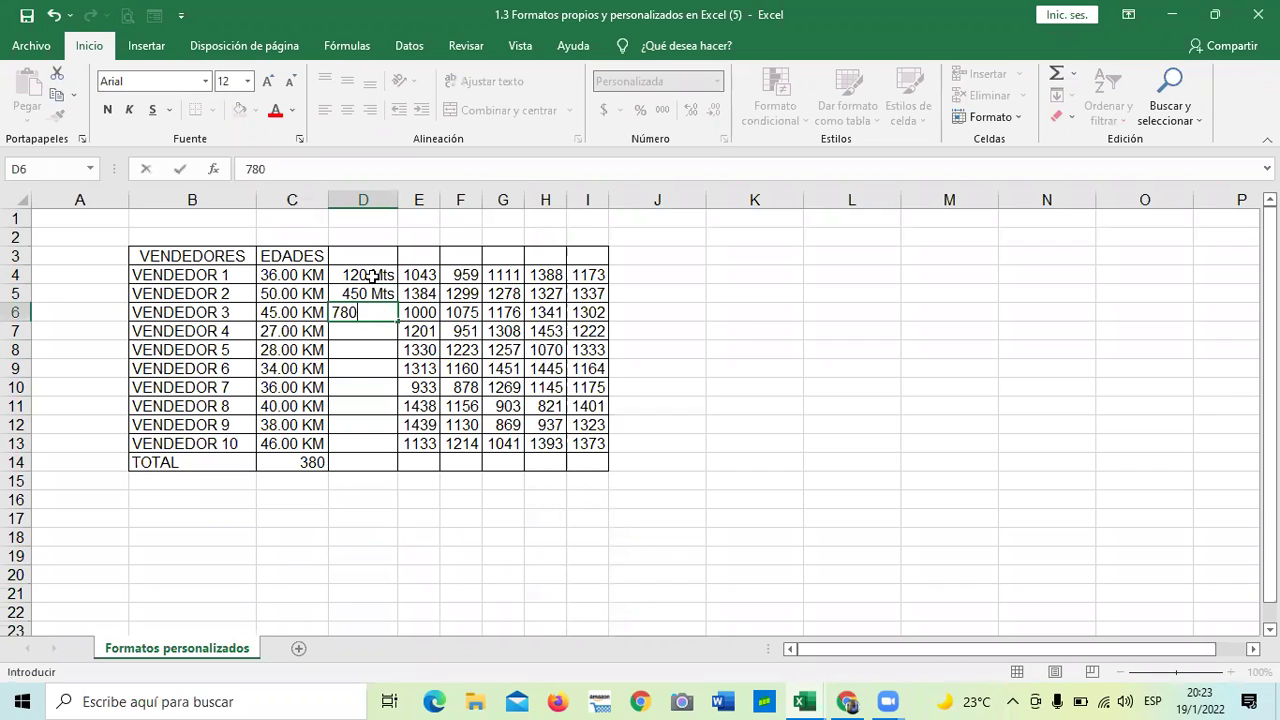
{"action": "key", "text": "Return"}
- Check that cells D4 through D11 carry the Mts custom format
{"action": "left_click", "coordinate": [359, 515]}
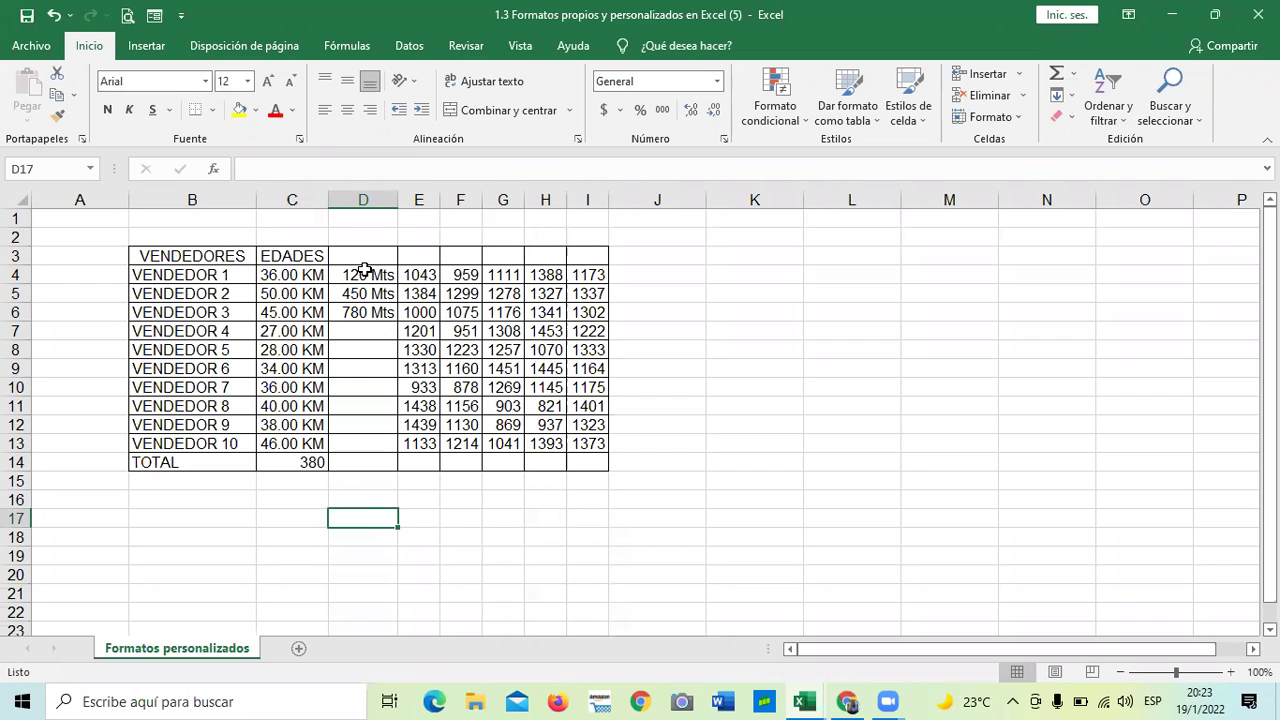
{"action": "left_click_drag", "start_coordinate": [363, 270], "coordinate": [375, 460]}
{"action": "left_click", "coordinate": [460, 528]}
{"action": "left_click_drag", "start_coordinate": [371, 268], "coordinate": [386, 443]}
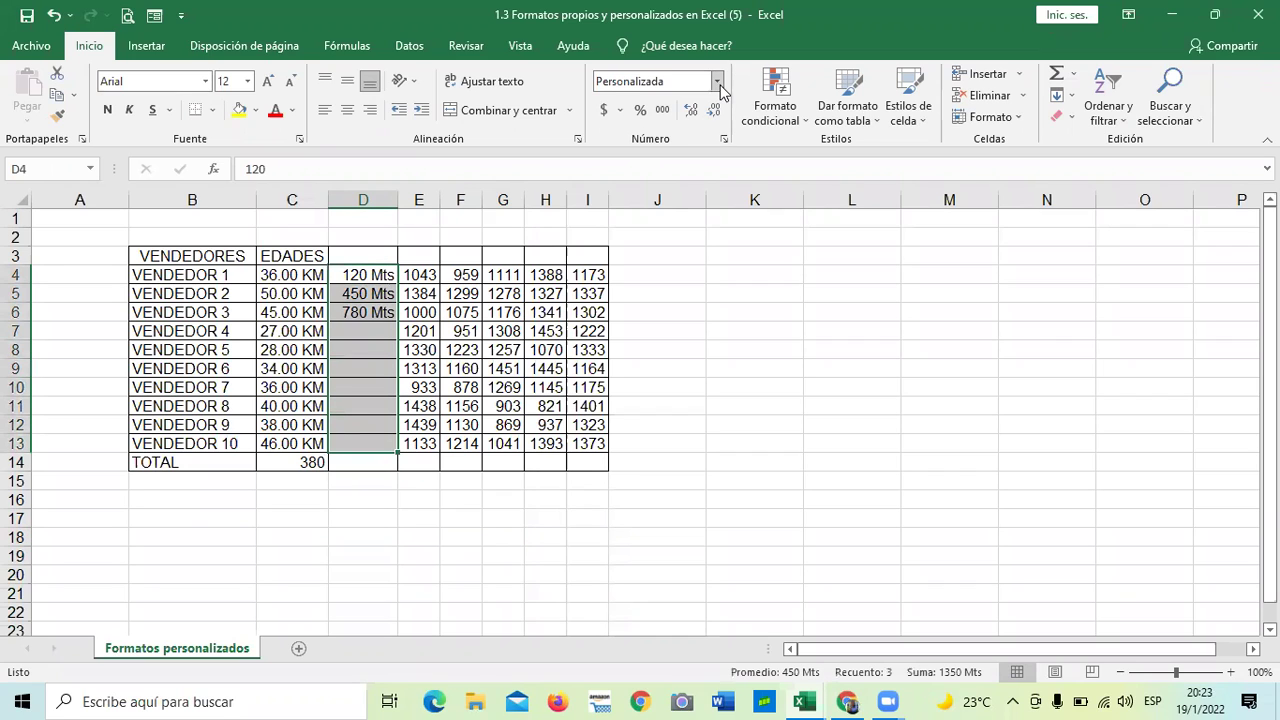
{"action": "left_click", "coordinate": [668, 443]}
{"action": "left_click", "coordinate": [360, 274]}
{"action": "left_click", "coordinate": [355, 349]}
{"action": "left_click", "coordinate": [360, 407]}
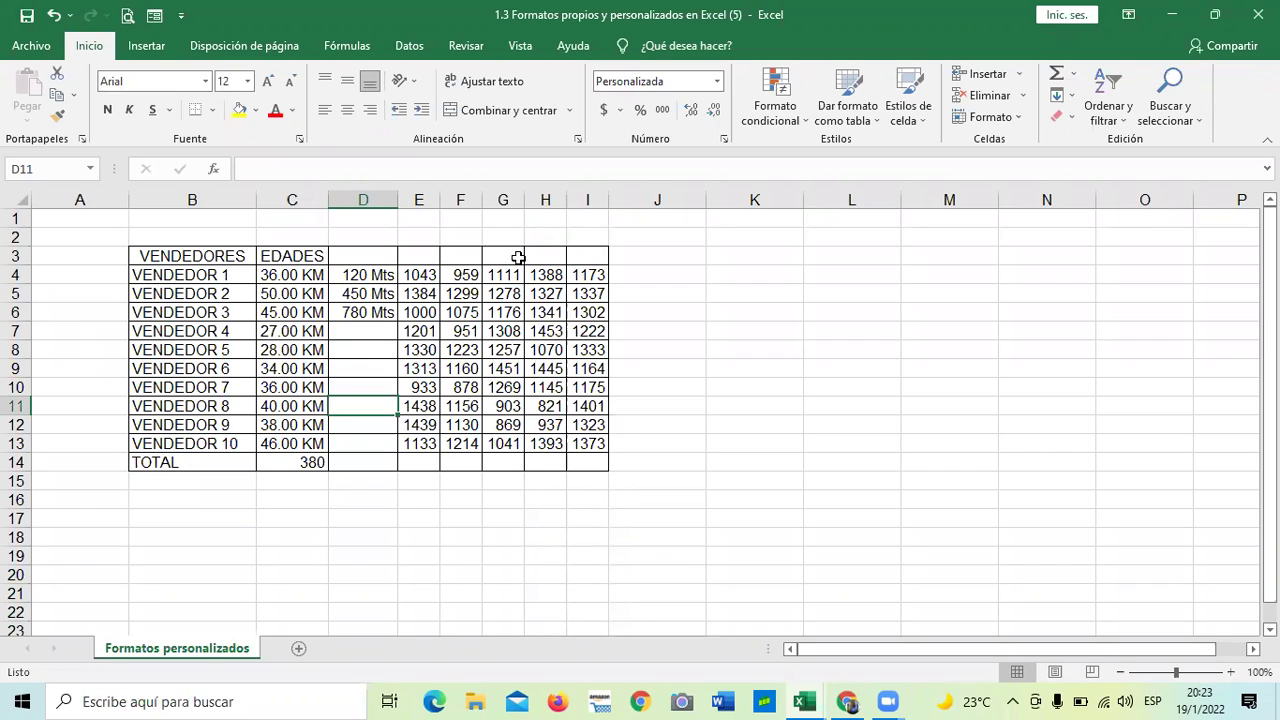
{"action": "left_click", "coordinate": [697, 336]}
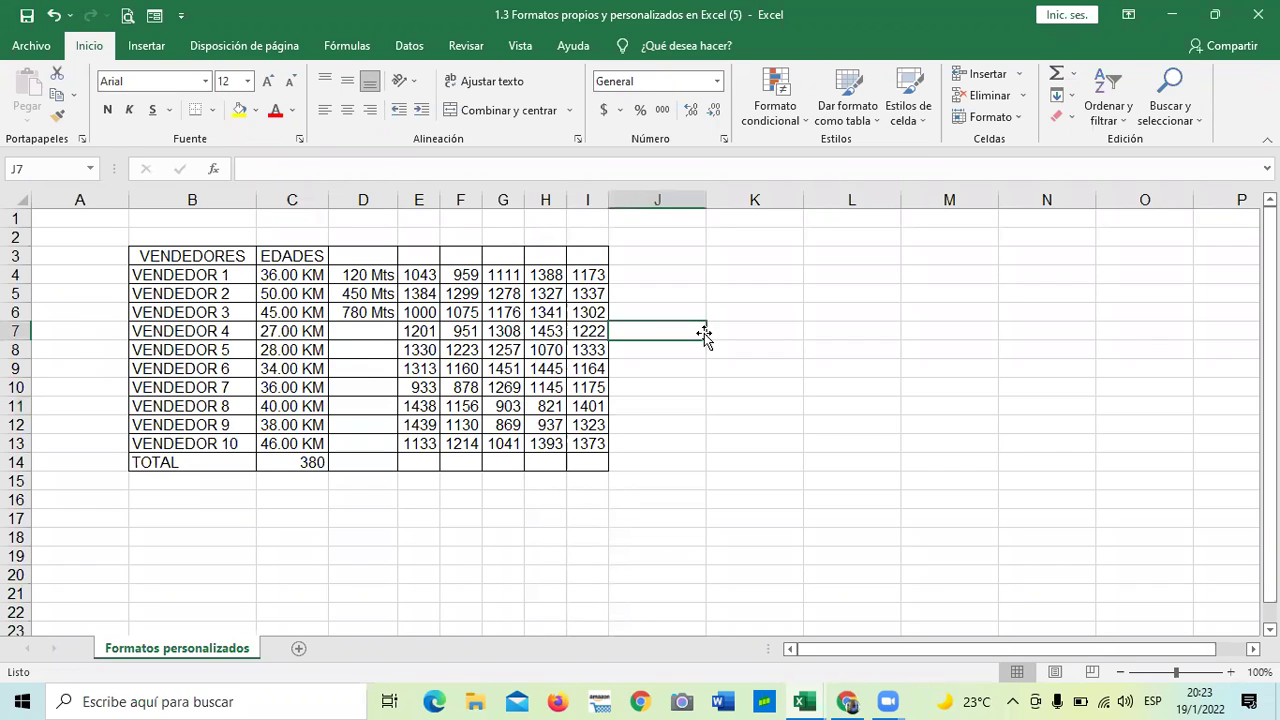
{"action": "left_click", "coordinate": [361, 327]}
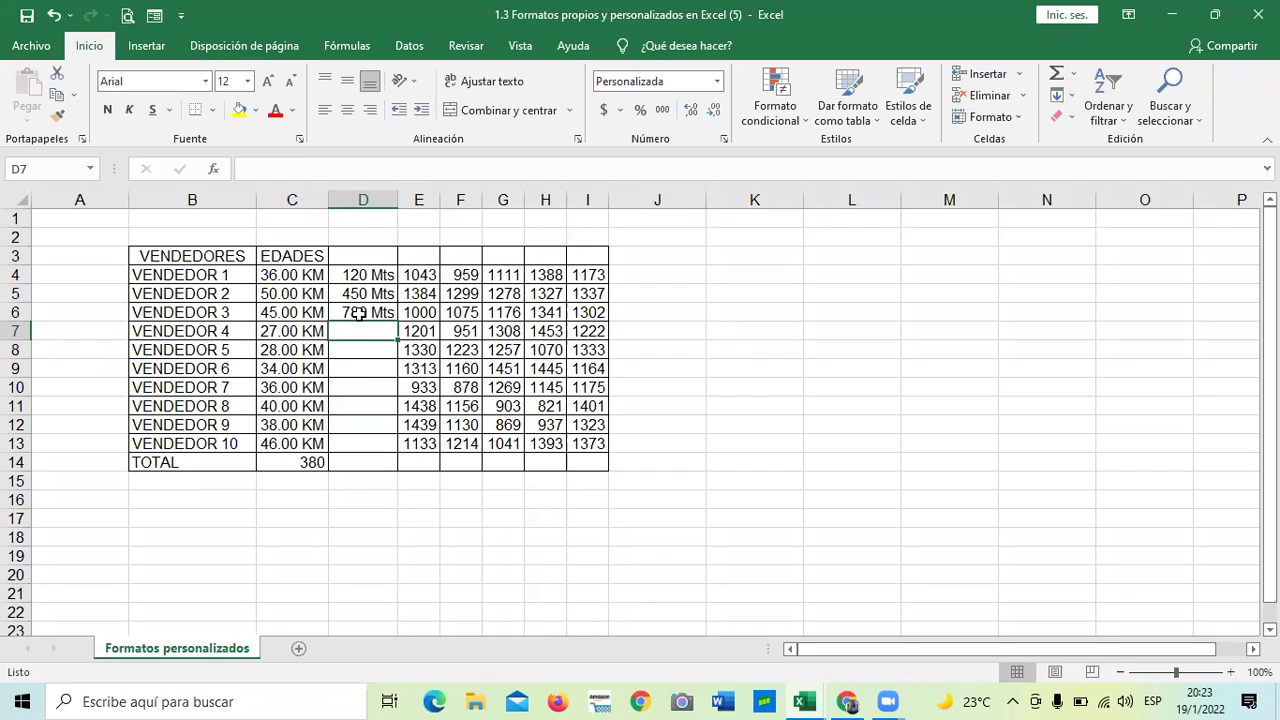
{"action": "left_click", "coordinate": [362, 380]}
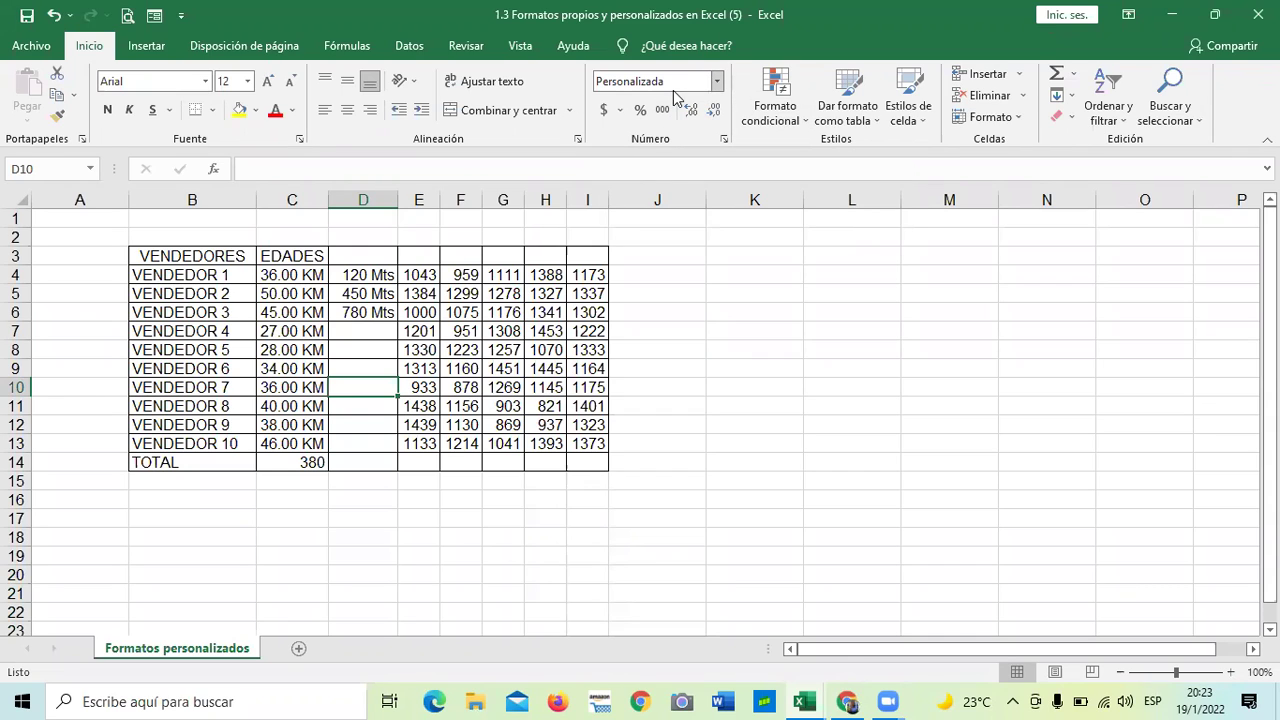
{"action": "left_click", "coordinate": [726, 337]}
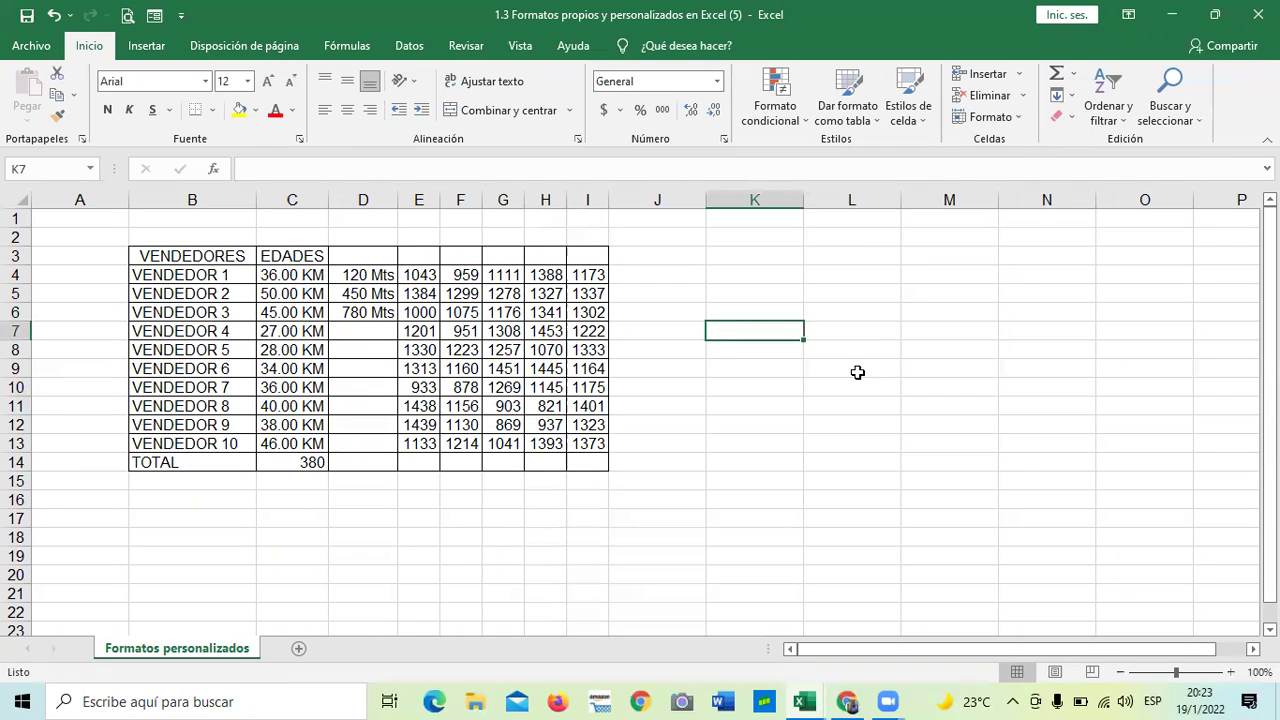
{"action": "left_click", "coordinate": [850, 324]}
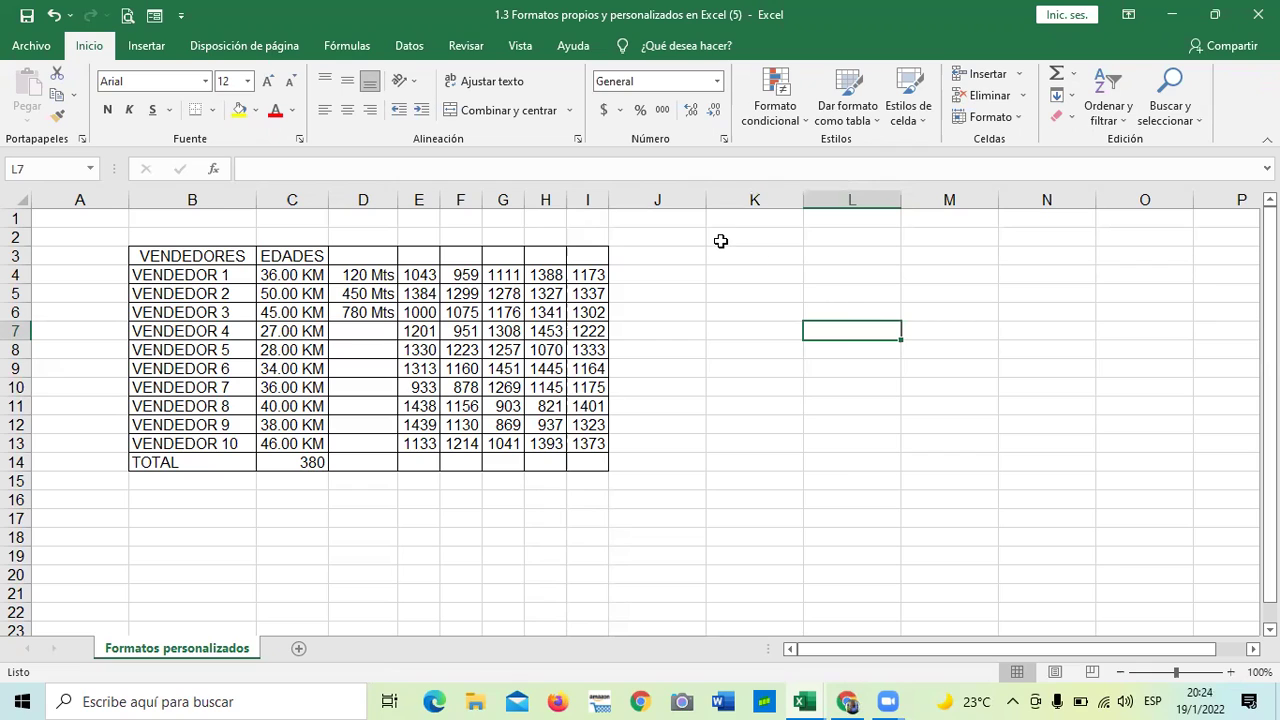
{"action": "left_click", "coordinate": [698, 288]}
{"action": "left_click", "coordinate": [750, 291]}
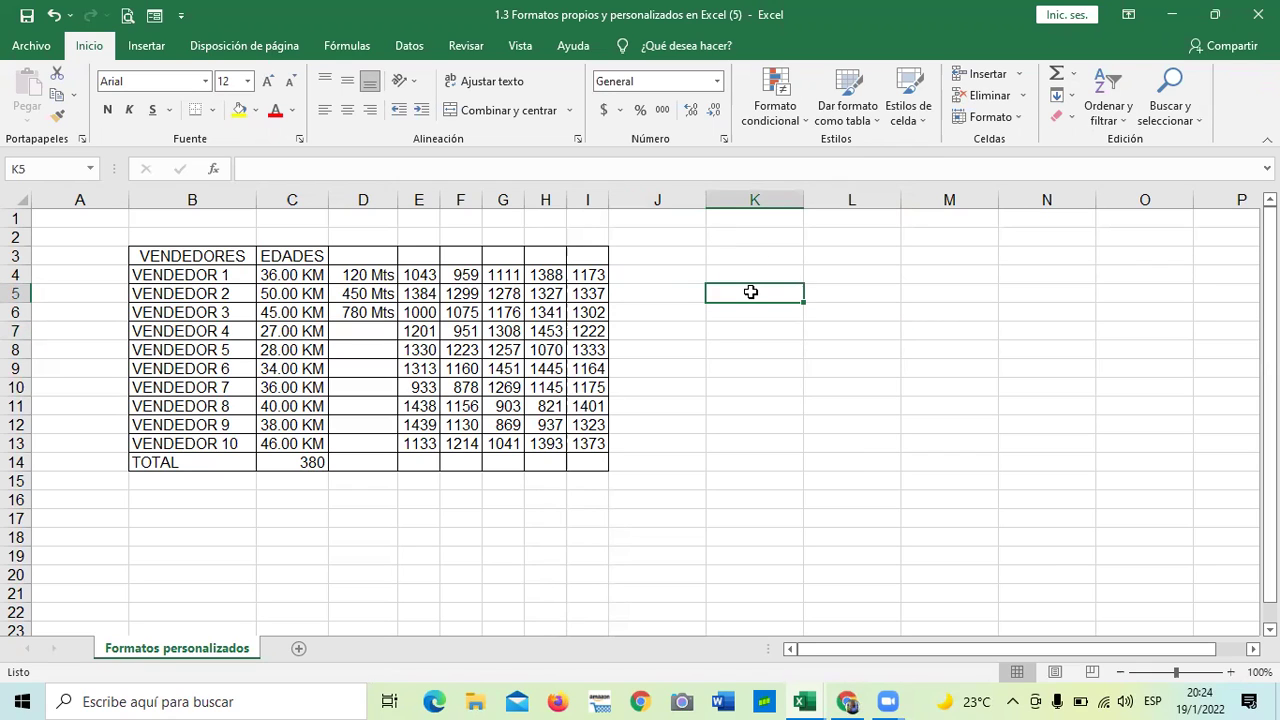
{"action": "left_click", "coordinate": [741, 446]}
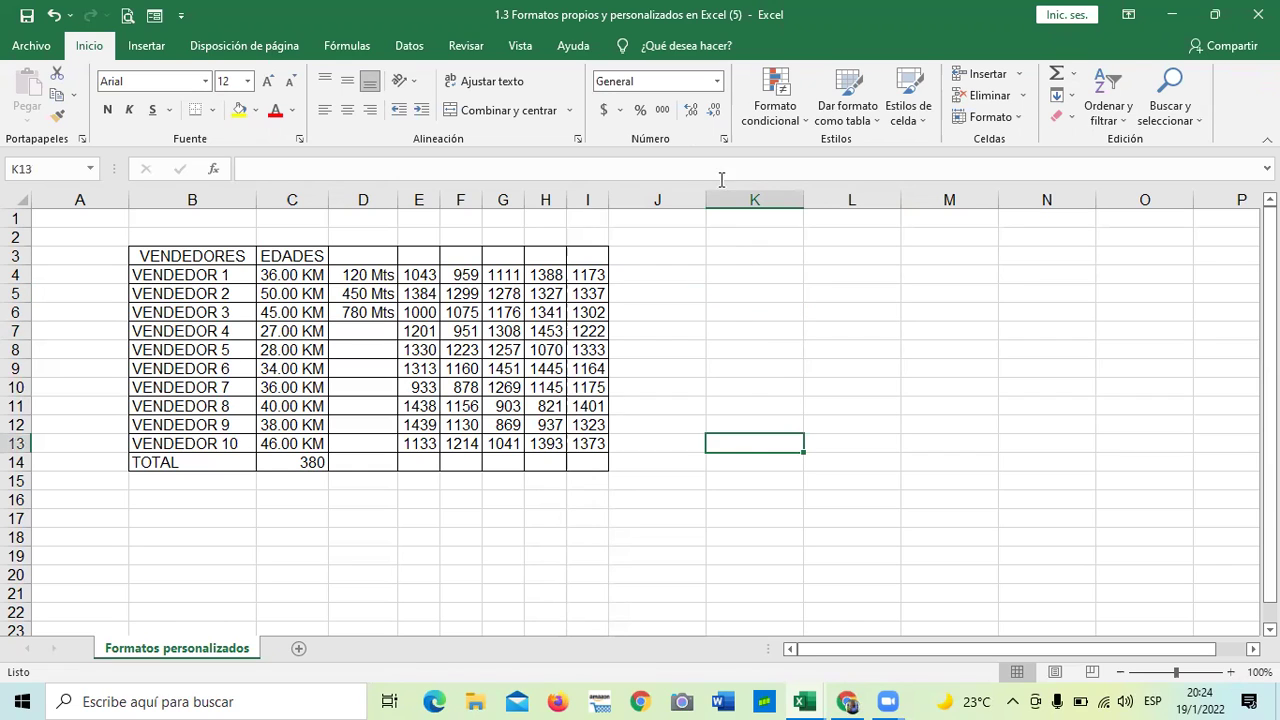
{"action": "left_click", "coordinate": [729, 331]}
{"action": "type", "text": "5"}
{"action": "key", "text": "Return"}
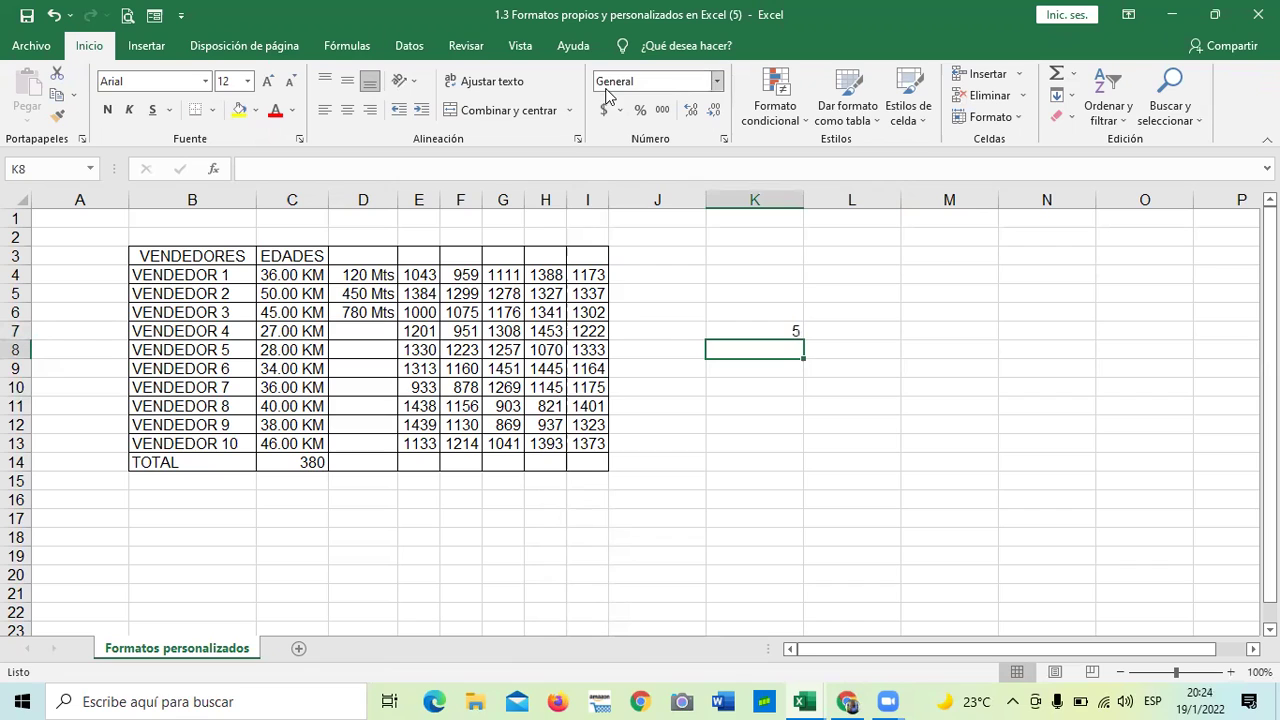
{"action": "left_click", "coordinate": [753, 328]}
{"action": "key", "text": "BackSpace"}
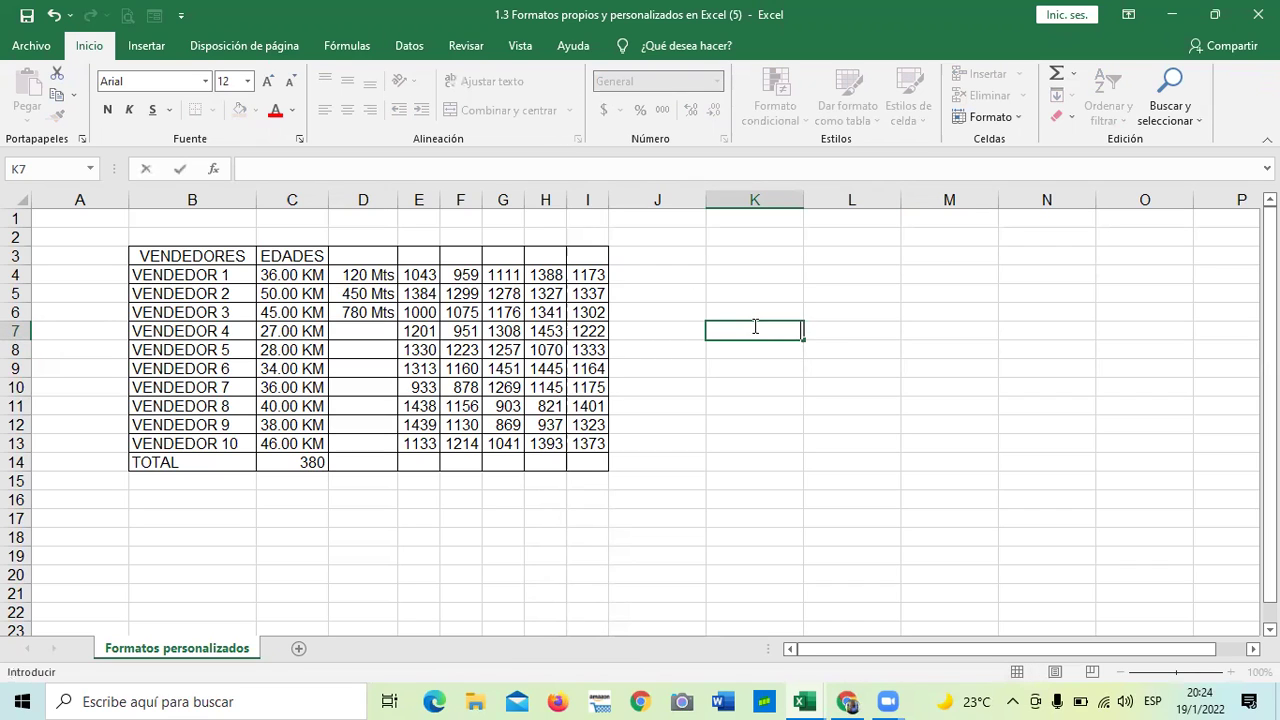
{"action": "left_click", "coordinate": [794, 484]}
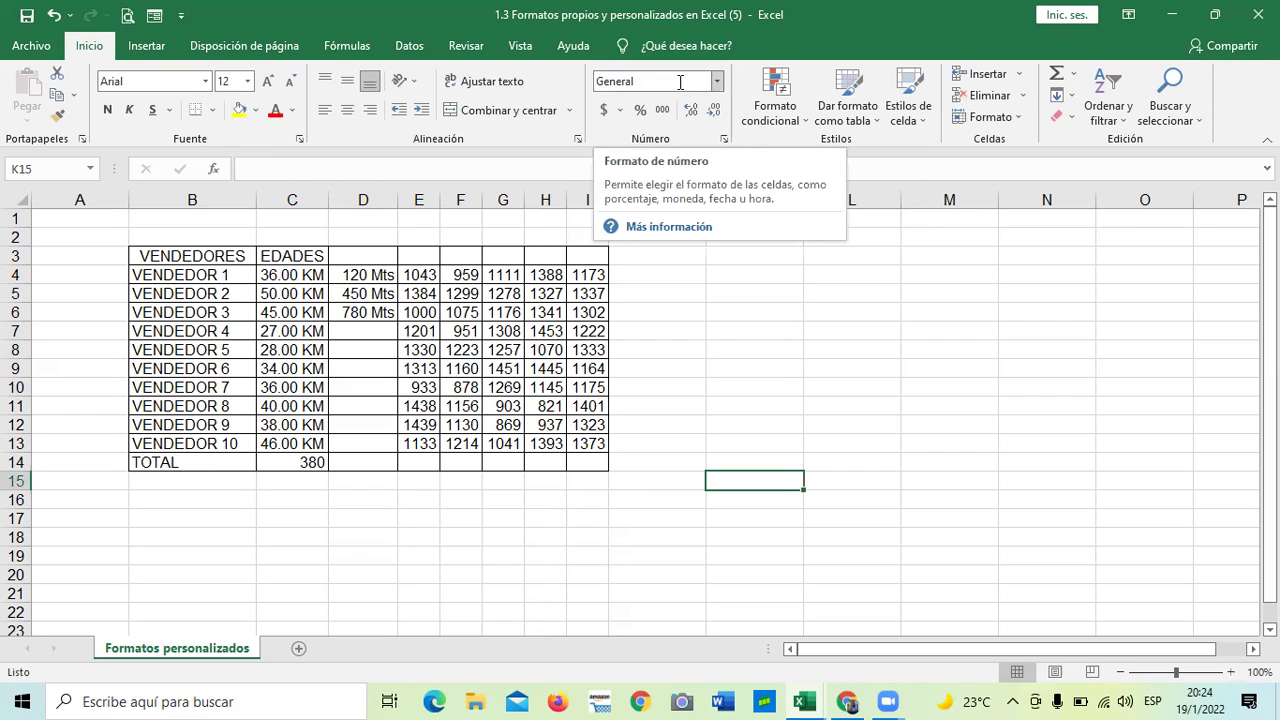
{"action": "left_click", "coordinate": [716, 82]}
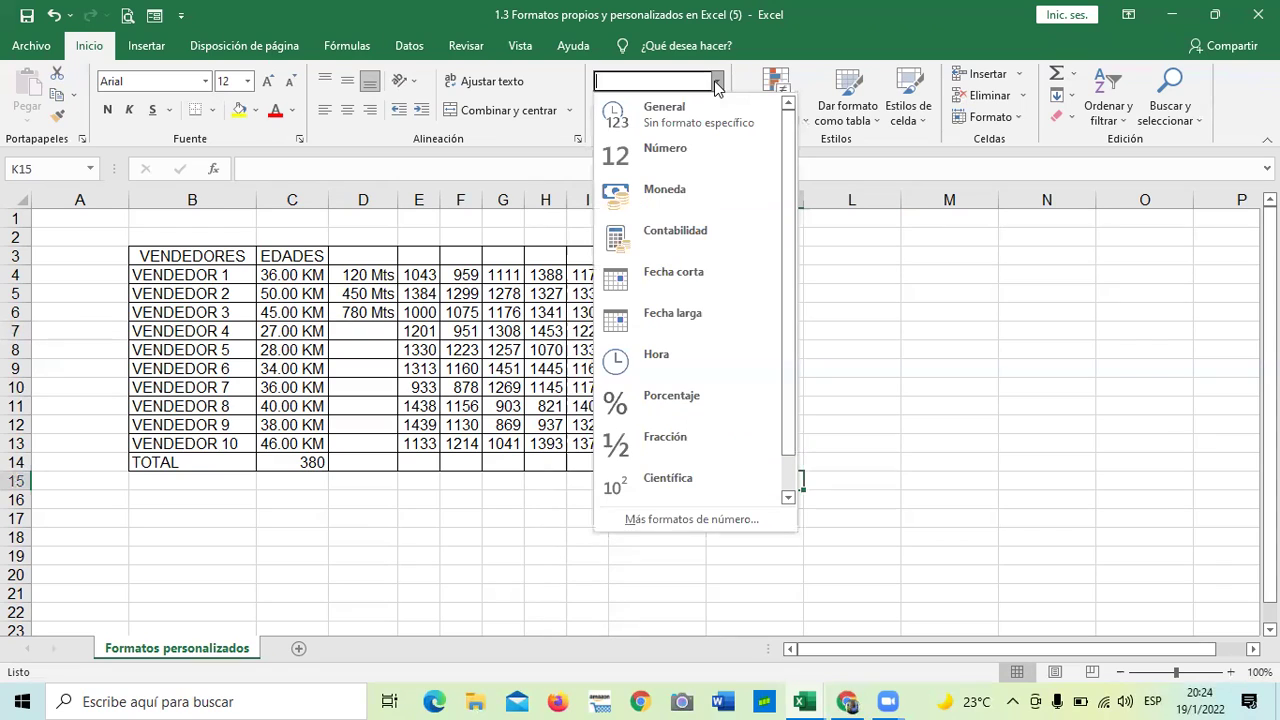
{"action": "left_click", "coordinate": [874, 275]}
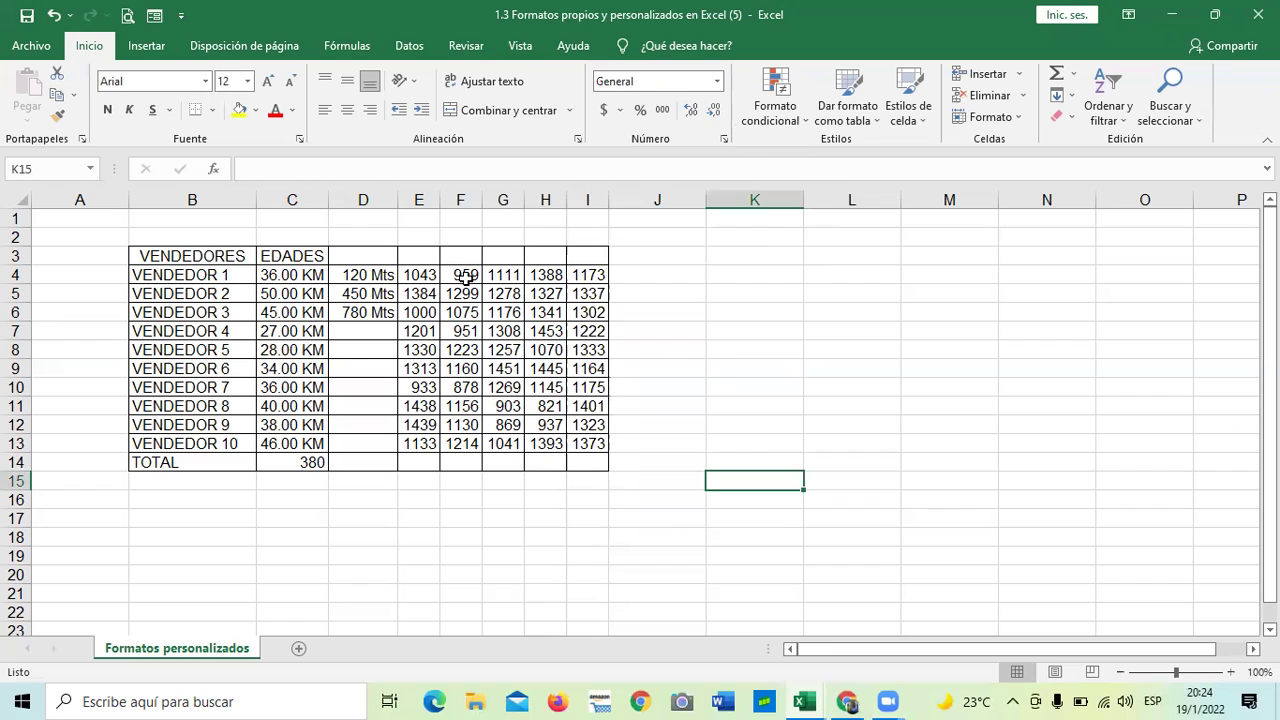
- Enter 200 in D7 and 600 in D8
{"action": "left_click", "coordinate": [371, 325]}
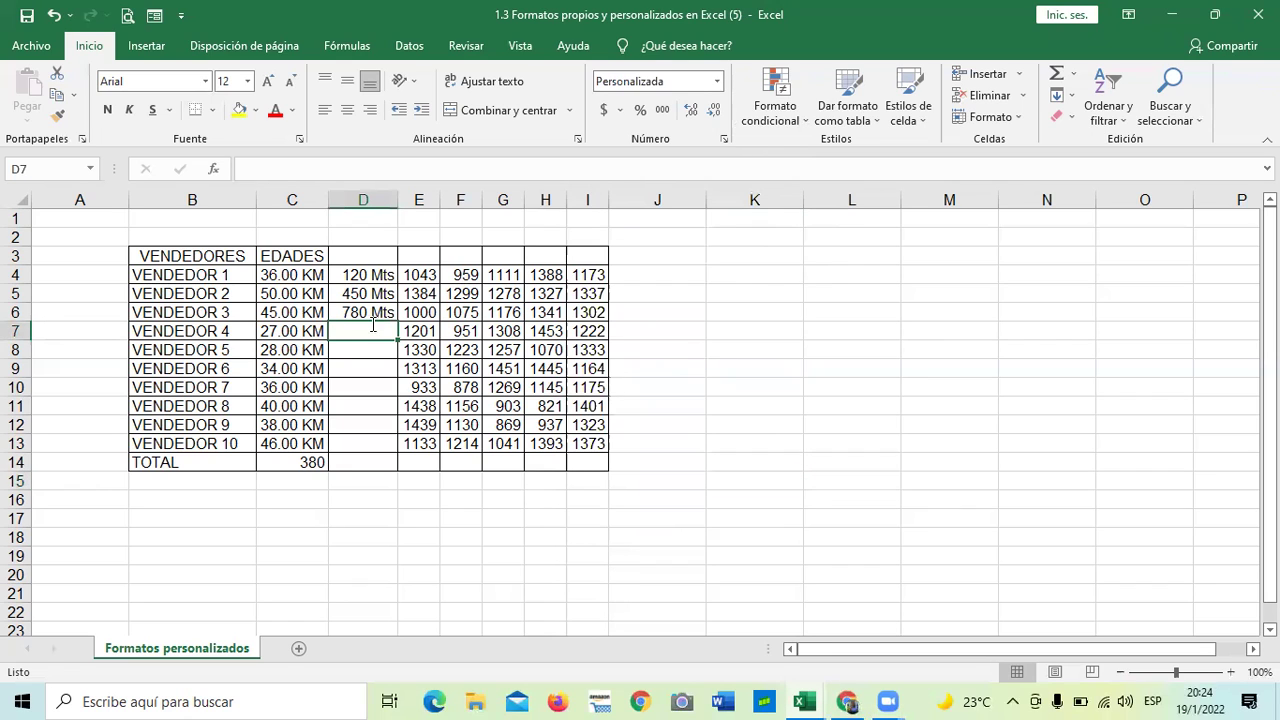
{"action": "type", "text": "200"}
{"action": "key", "text": "ctrl+Return"}
{"action": "key", "text": "Return"}
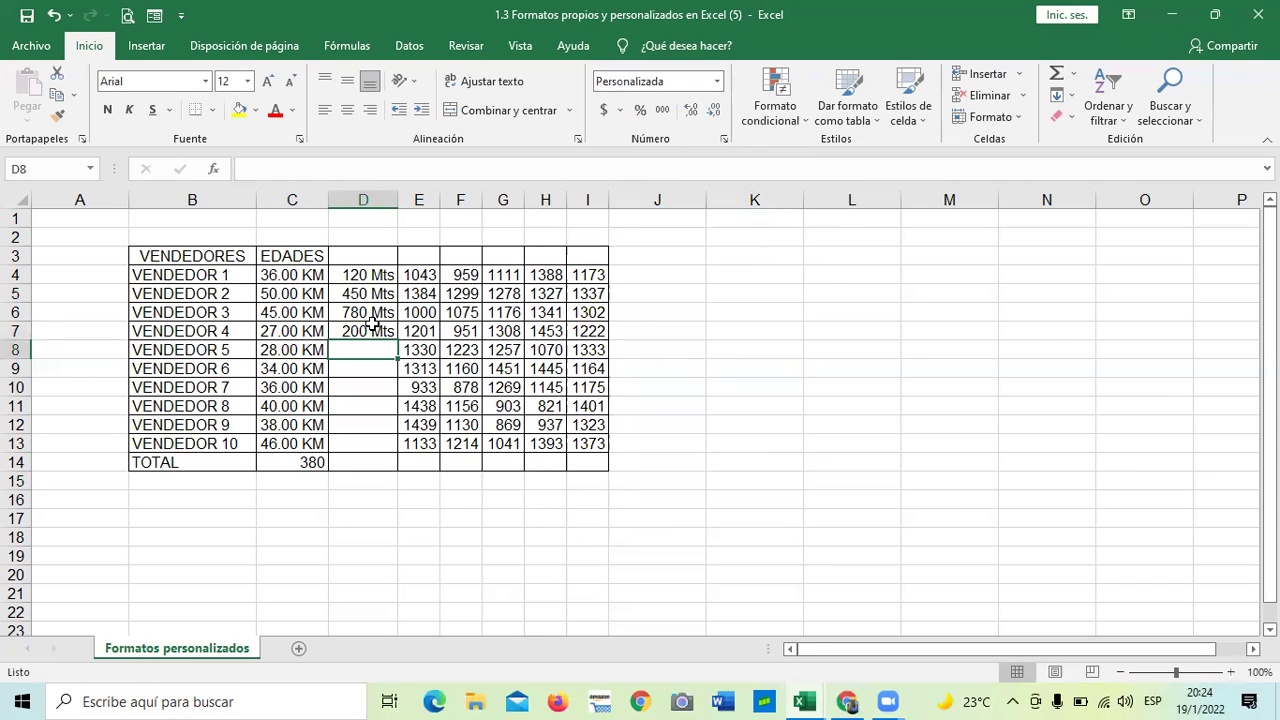
{"action": "type", "text": "600"}
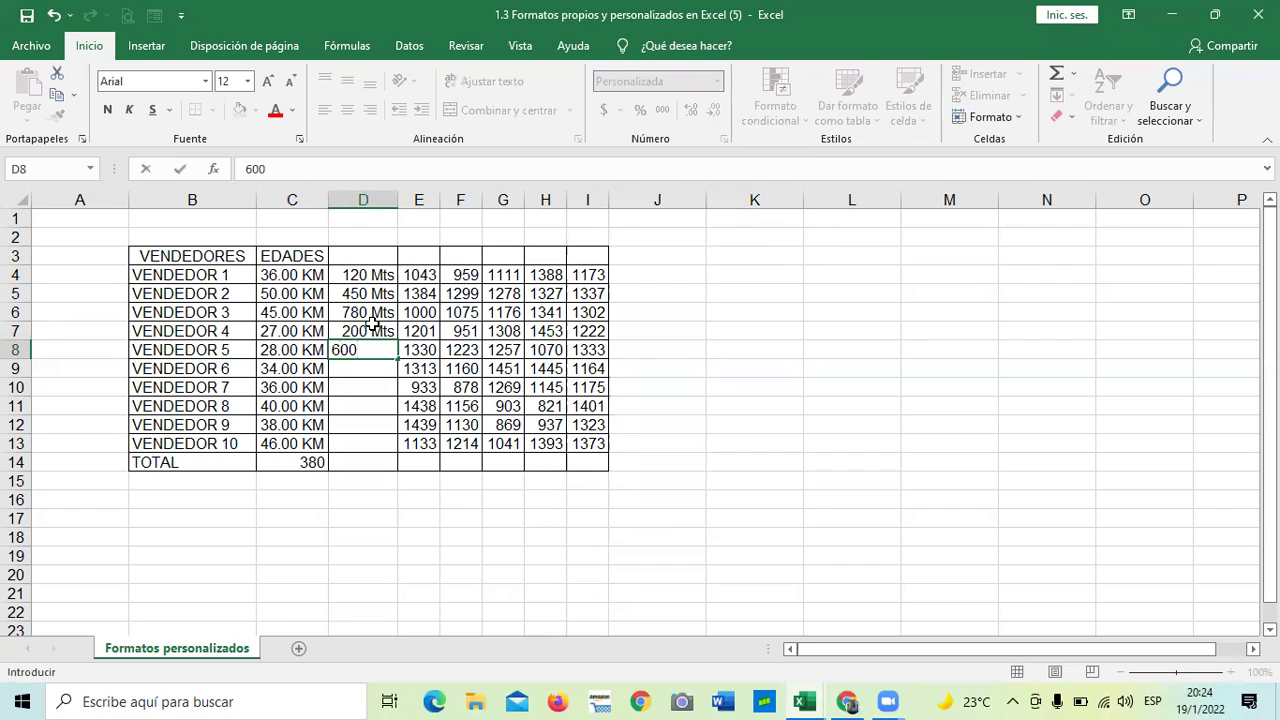
{"action": "key", "text": "Return"}
{"action": "left_click", "coordinate": [342, 532]}
- AutoSum D4:D13 into D14, giving a total of 2150 Mts
{"action": "left_click_drag", "start_coordinate": [365, 277], "coordinate": [386, 462]}
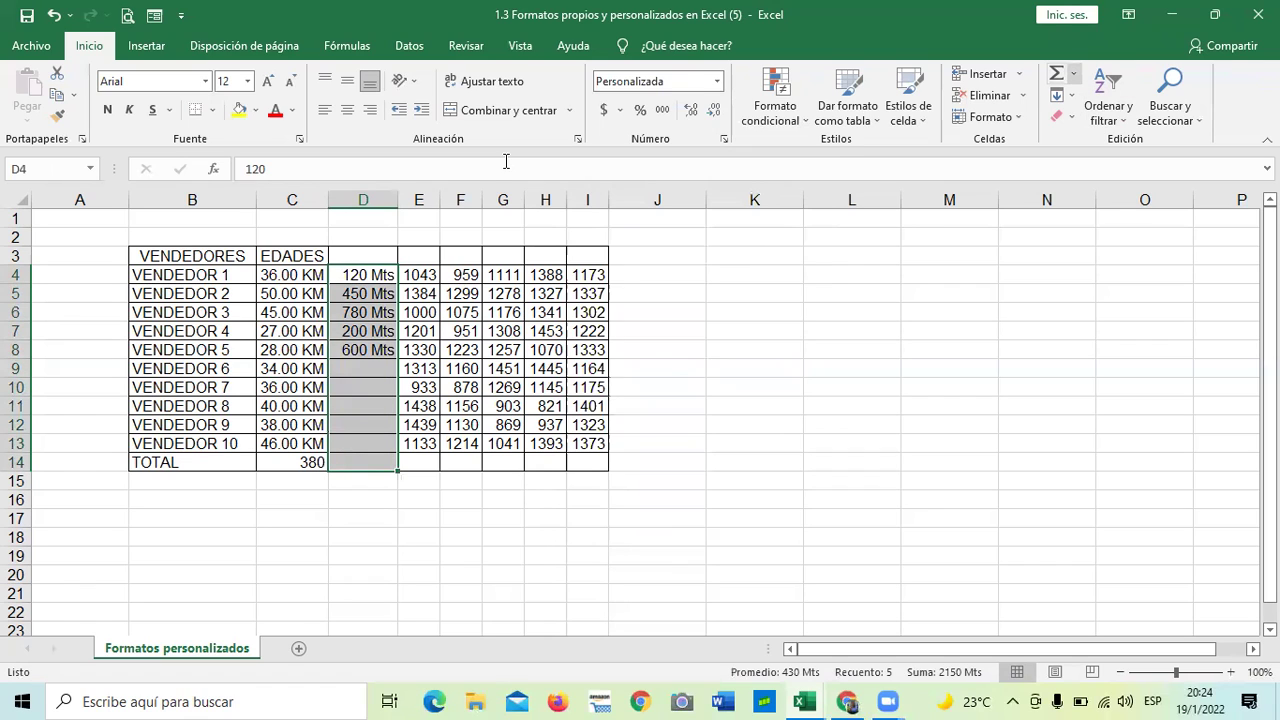
{"action": "left_click", "coordinate": [1073, 73]}
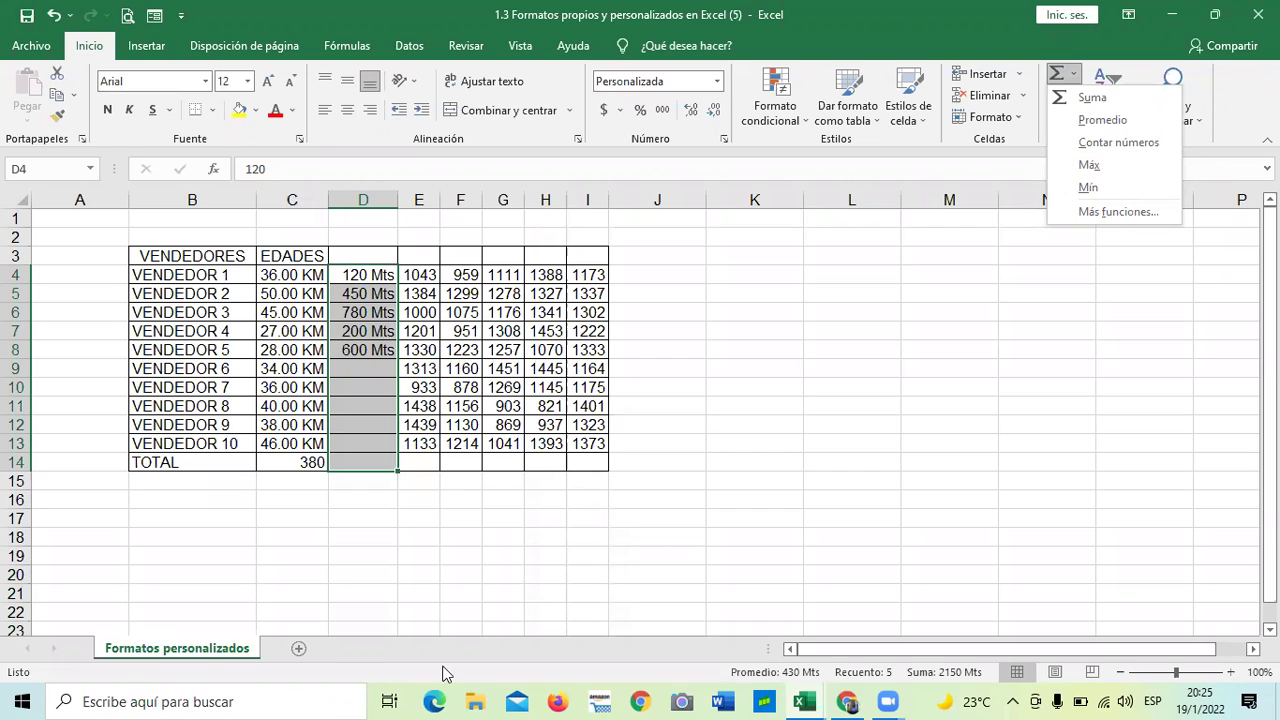
{"action": "left_click", "coordinate": [848, 317]}
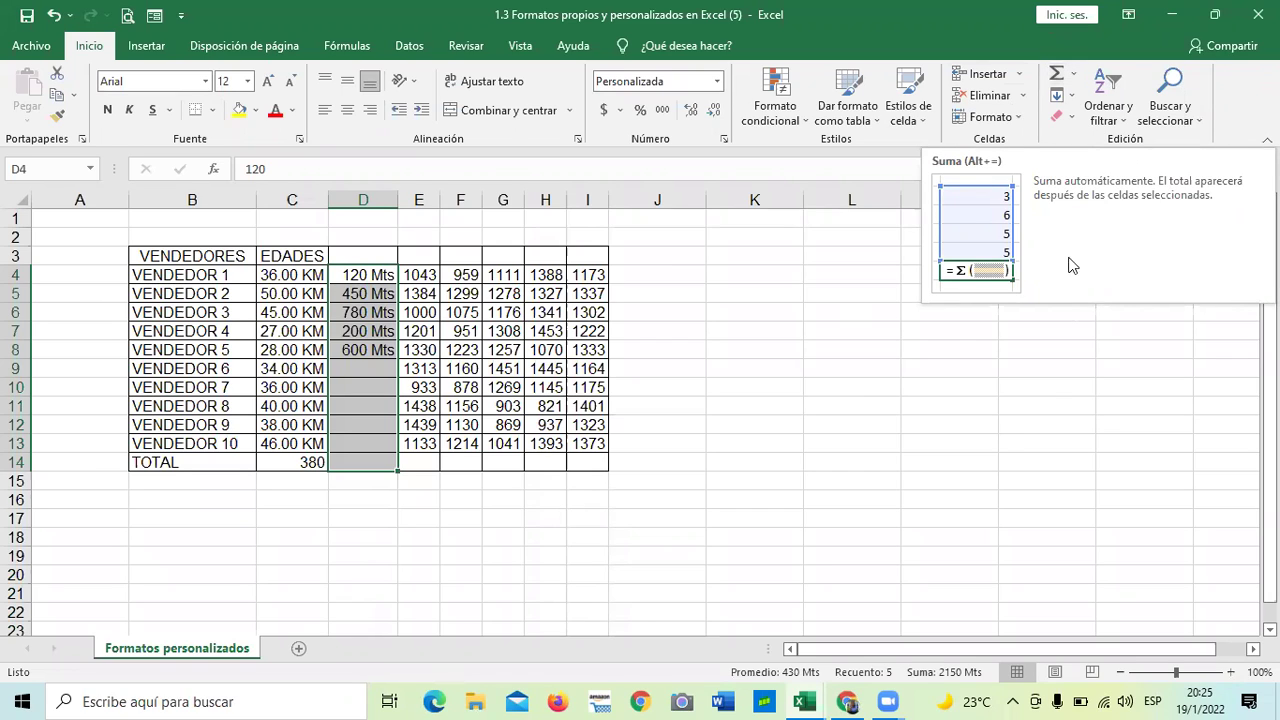
{"action": "left_click", "coordinate": [657, 480]}
{"action": "left_click_drag", "start_coordinate": [370, 274], "coordinate": [369, 457]}
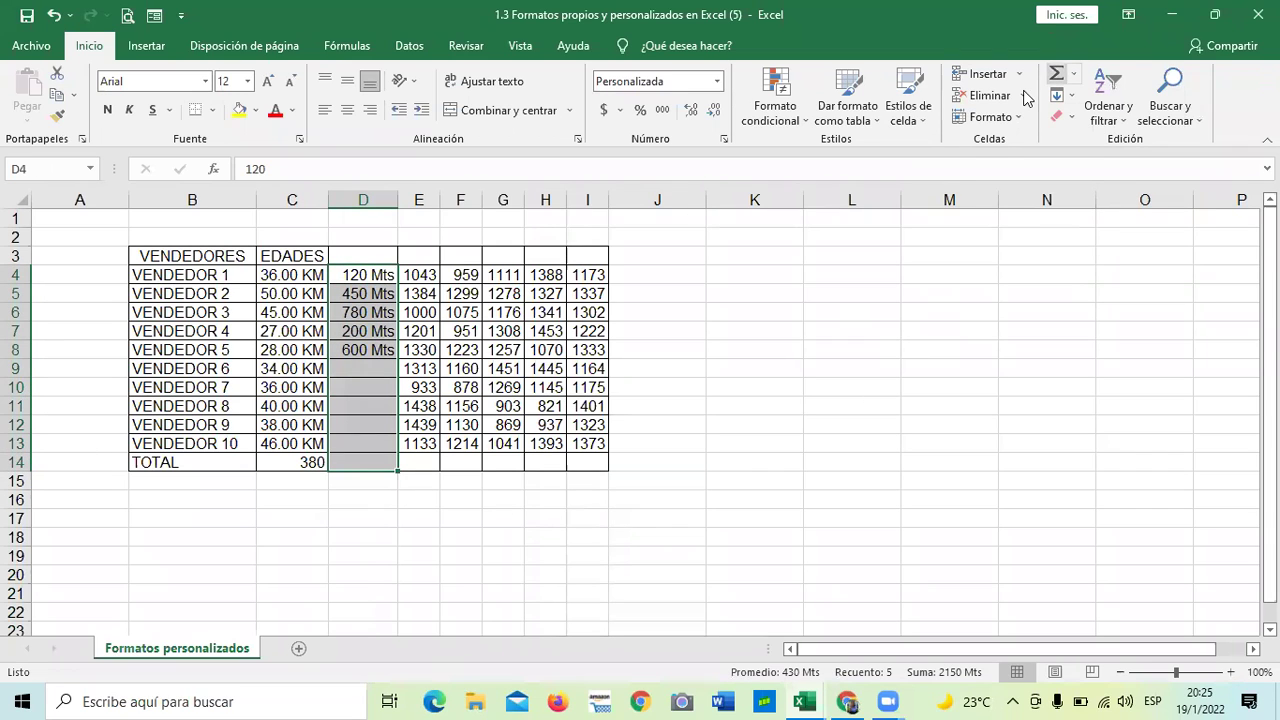
{"action": "left_click", "coordinate": [1056, 73]}
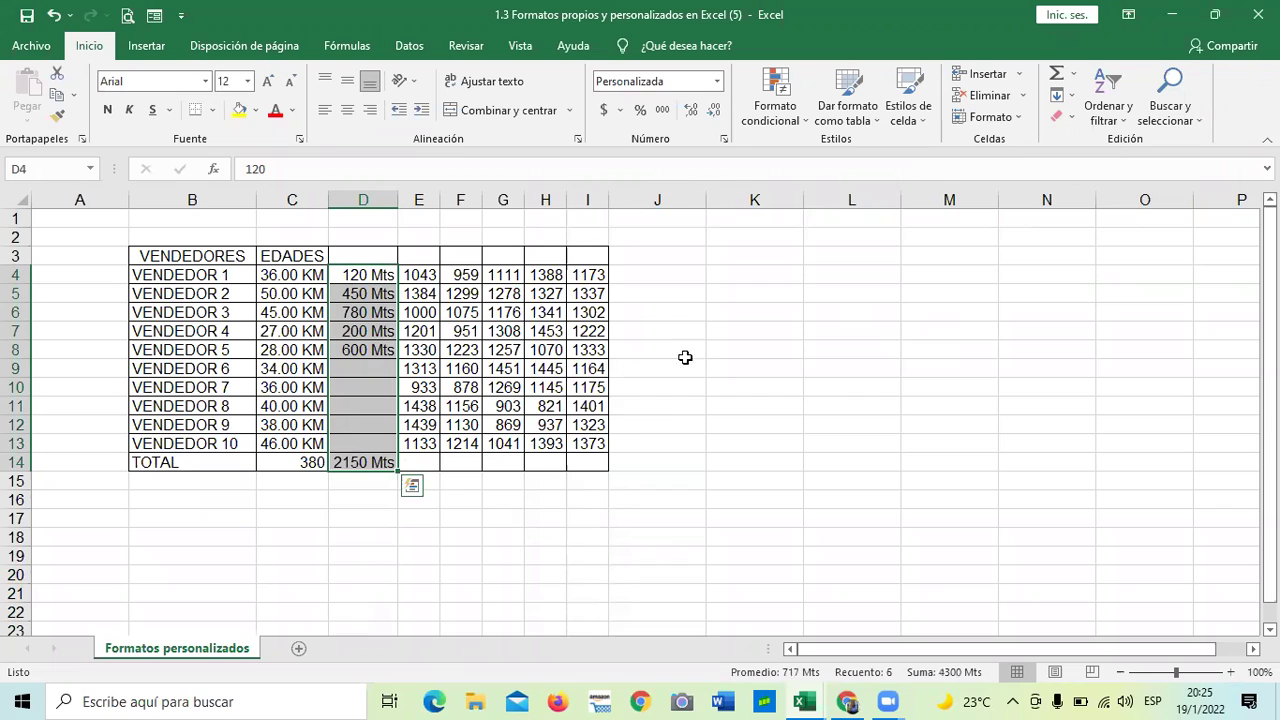
{"action": "left_click", "coordinate": [822, 392]}
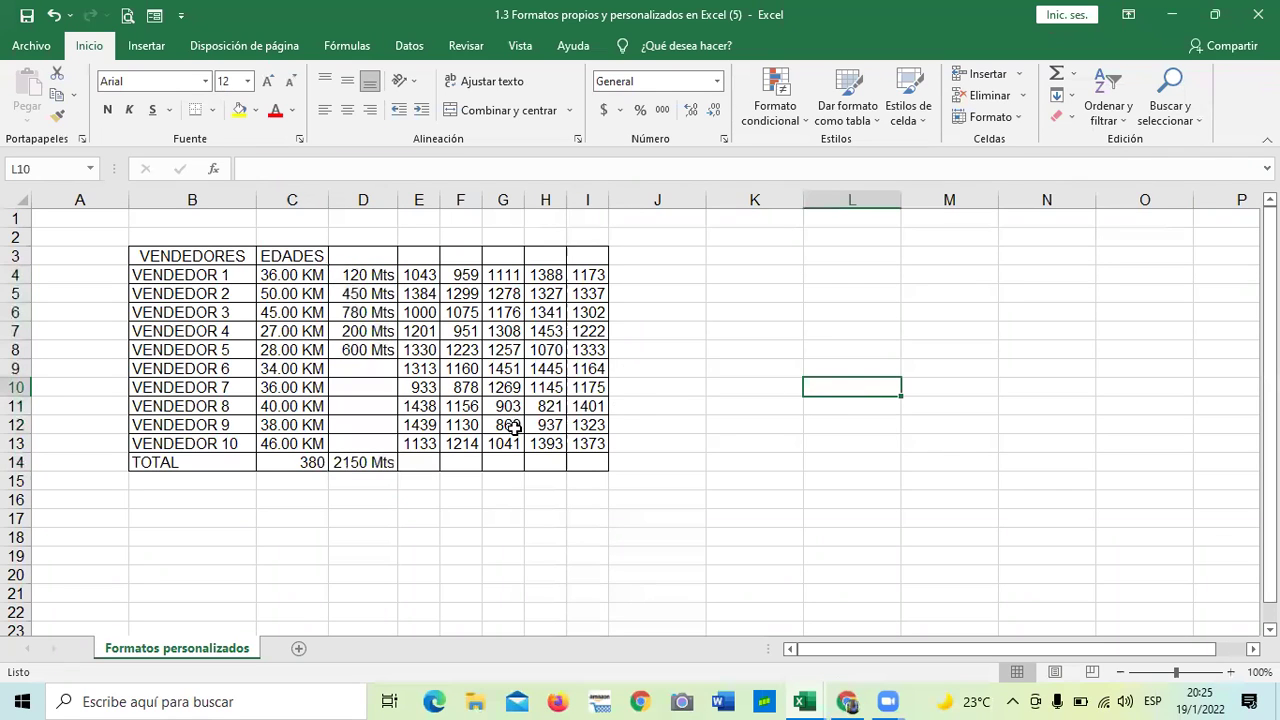
{"action": "left_click", "coordinate": [660, 295]}
- Give J3:J14 Todos los bordes and narrow column J
{"action": "left_click", "coordinate": [651, 250]}
{"action": "left_click_drag", "start_coordinate": [650, 329], "coordinate": [651, 462]}
{"action": "left_click", "coordinate": [212, 110]}
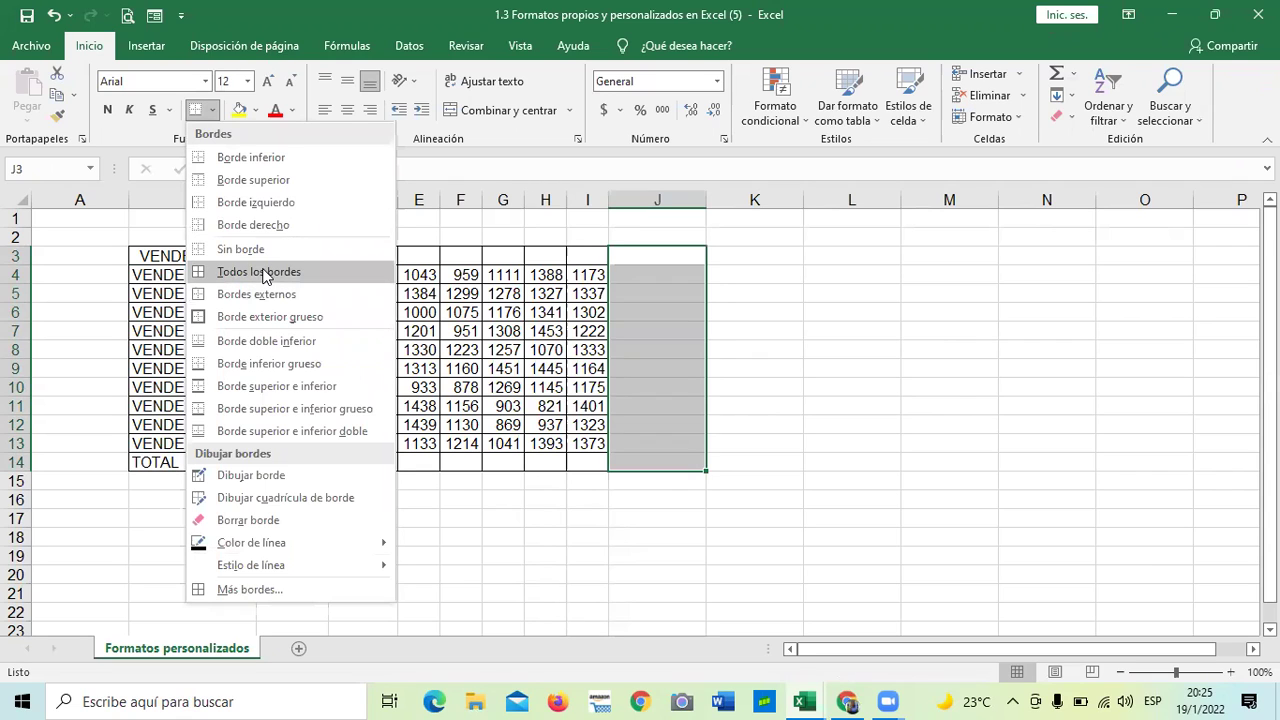
{"action": "left_click", "coordinate": [263, 276]}
{"action": "left_click_drag", "start_coordinate": [705, 201], "coordinate": [672, 201]}
{"action": "left_click", "coordinate": [808, 331]}
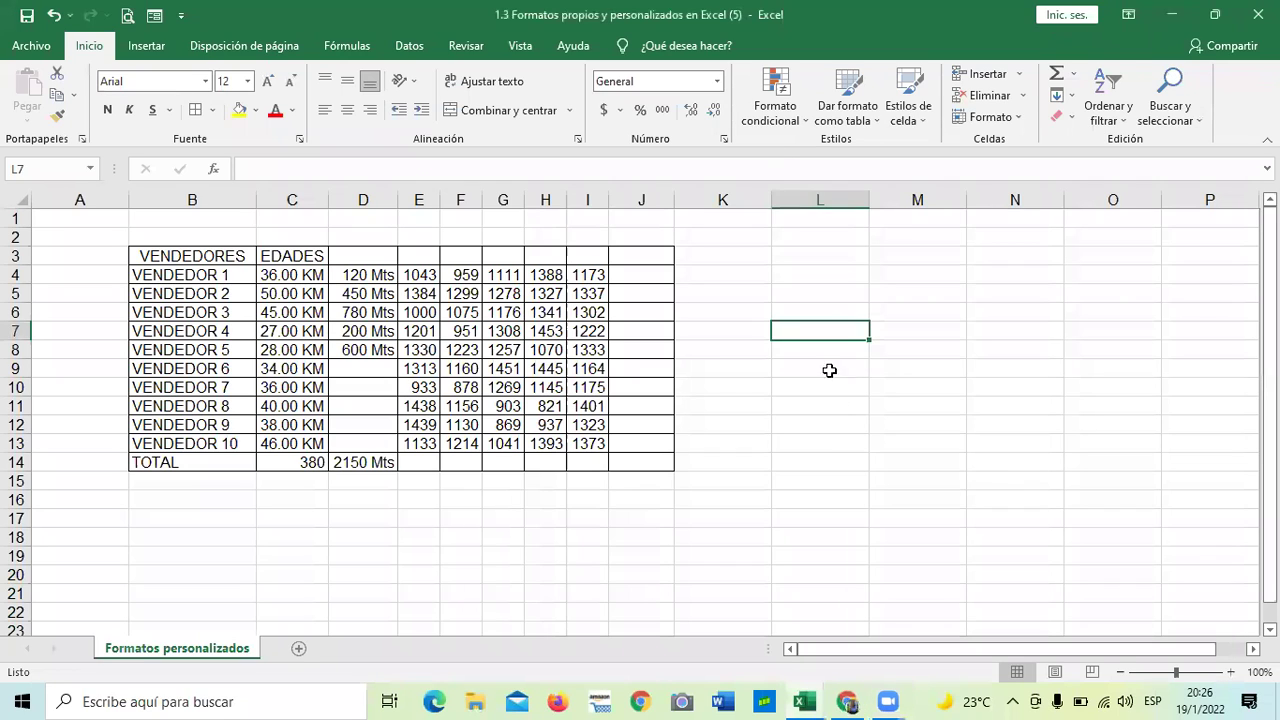
{"action": "left_click", "coordinate": [729, 387]}
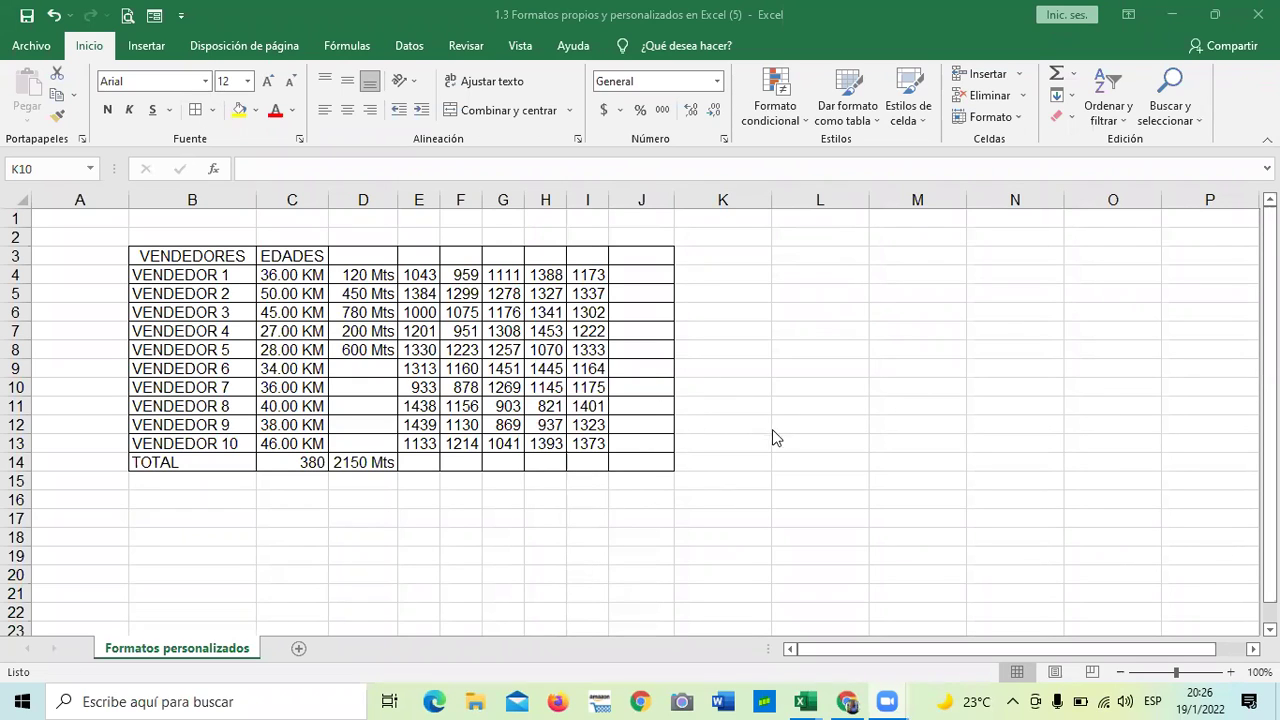
- Head column J with 'años' in J3
{"action": "left_click", "coordinate": [700, 535]}
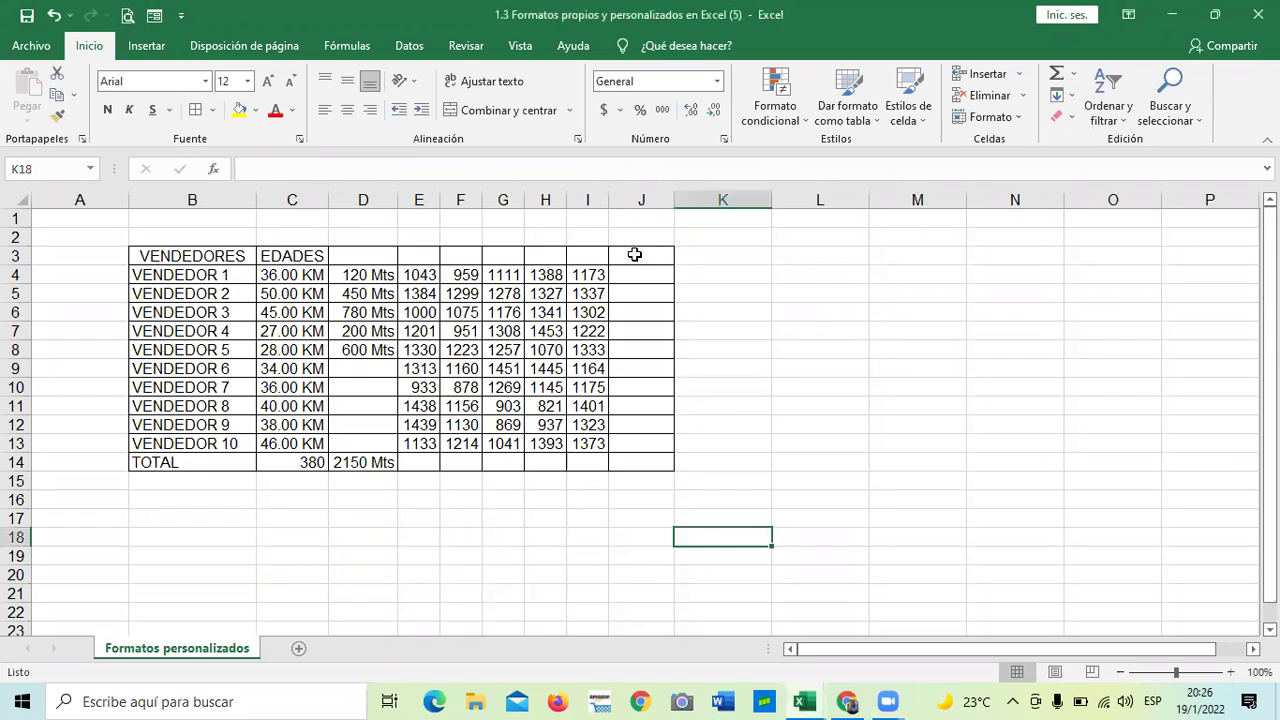
{"action": "left_click", "coordinate": [634, 255]}
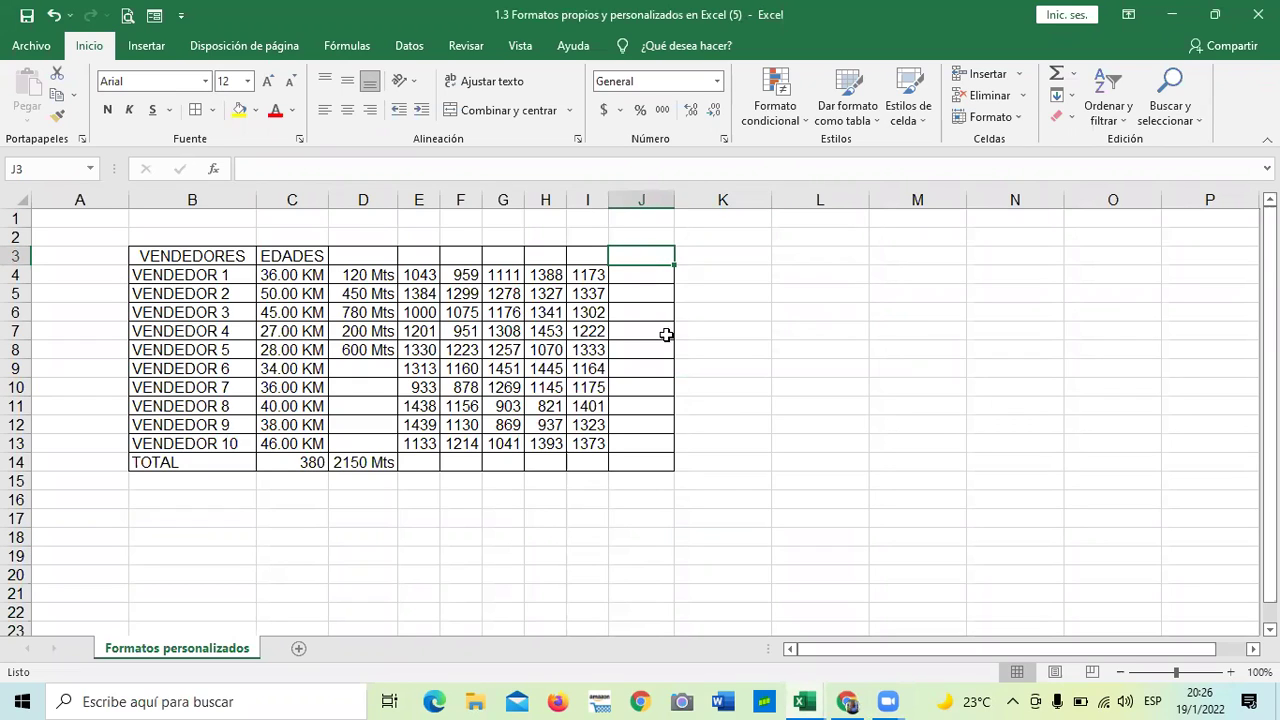
{"action": "type", "text": "años"}
{"action": "key", "text": "Return"}
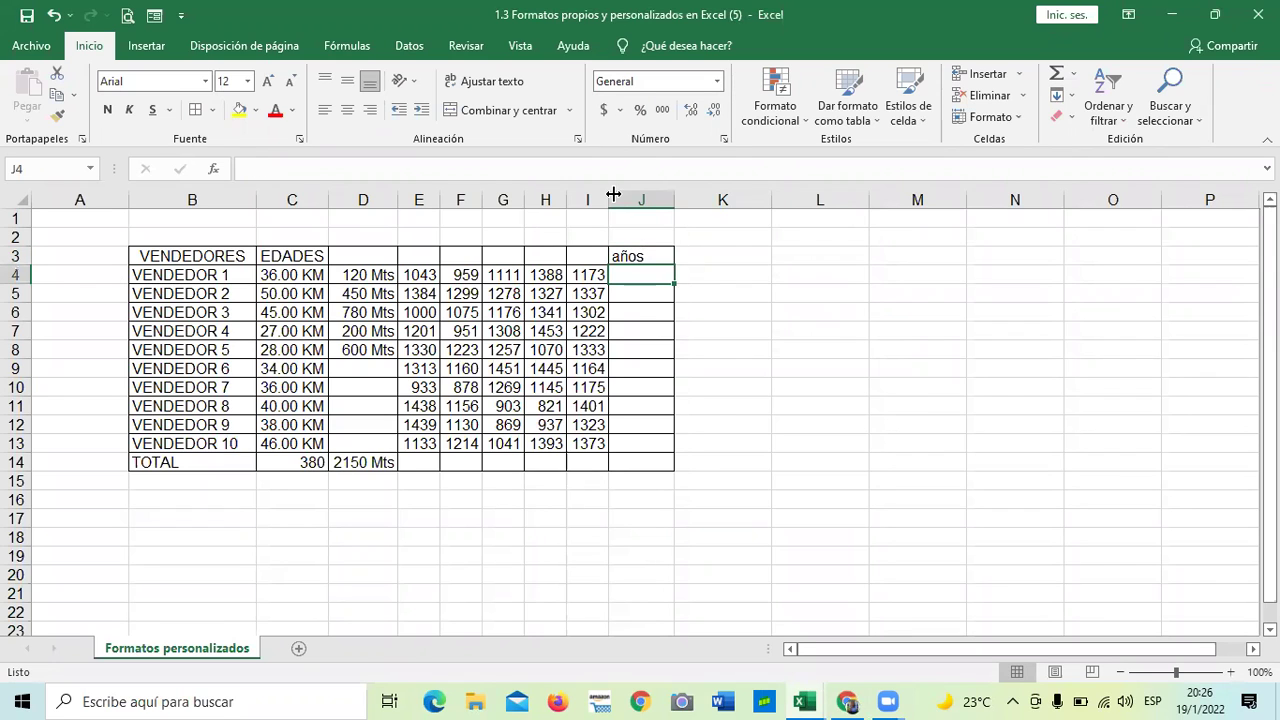
- Enter the ages 15, 25 and 35 into J4:J6
{"action": "left_click_drag", "start_coordinate": [797, 328], "coordinate": [805, 349]}
{"action": "left_click", "coordinate": [655, 273]}
{"action": "type", "text": "25"}
{"action": "key", "text": "Return"}
{"action": "type", "text": "254"}
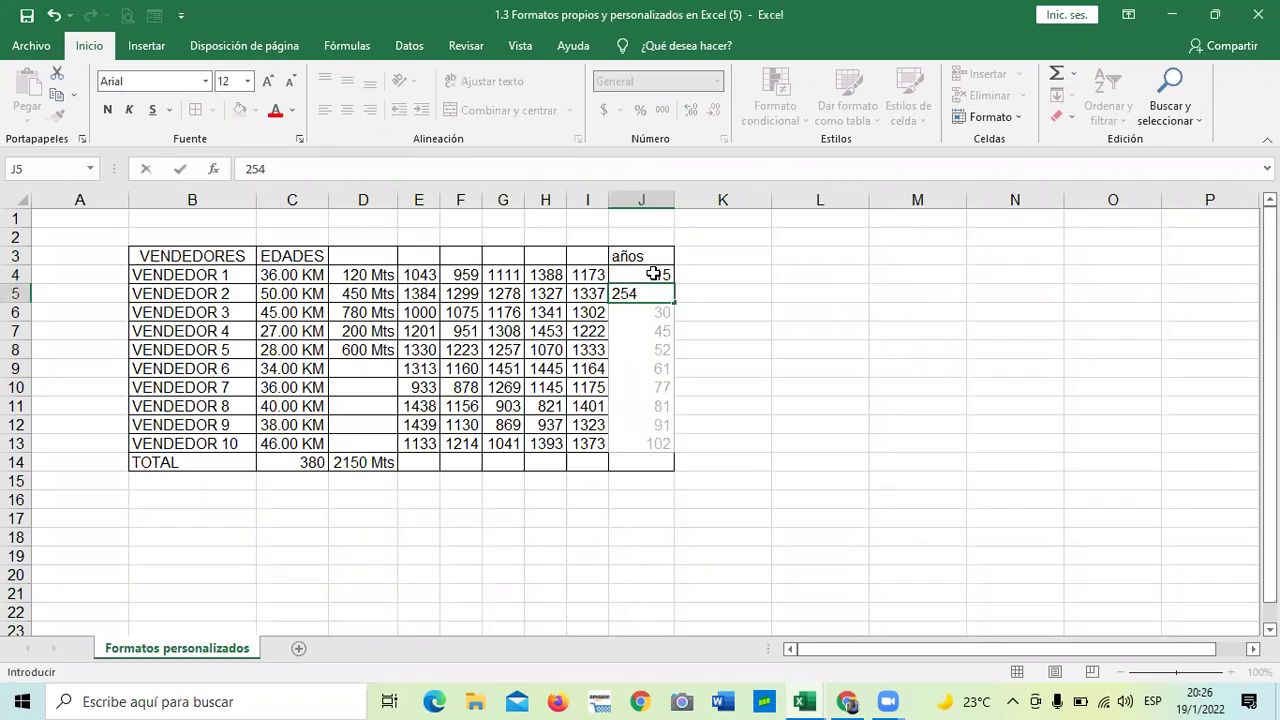
{"action": "key", "text": "BackSpace"}
{"action": "key", "text": "Return"}
{"action": "type", "text": "35"}
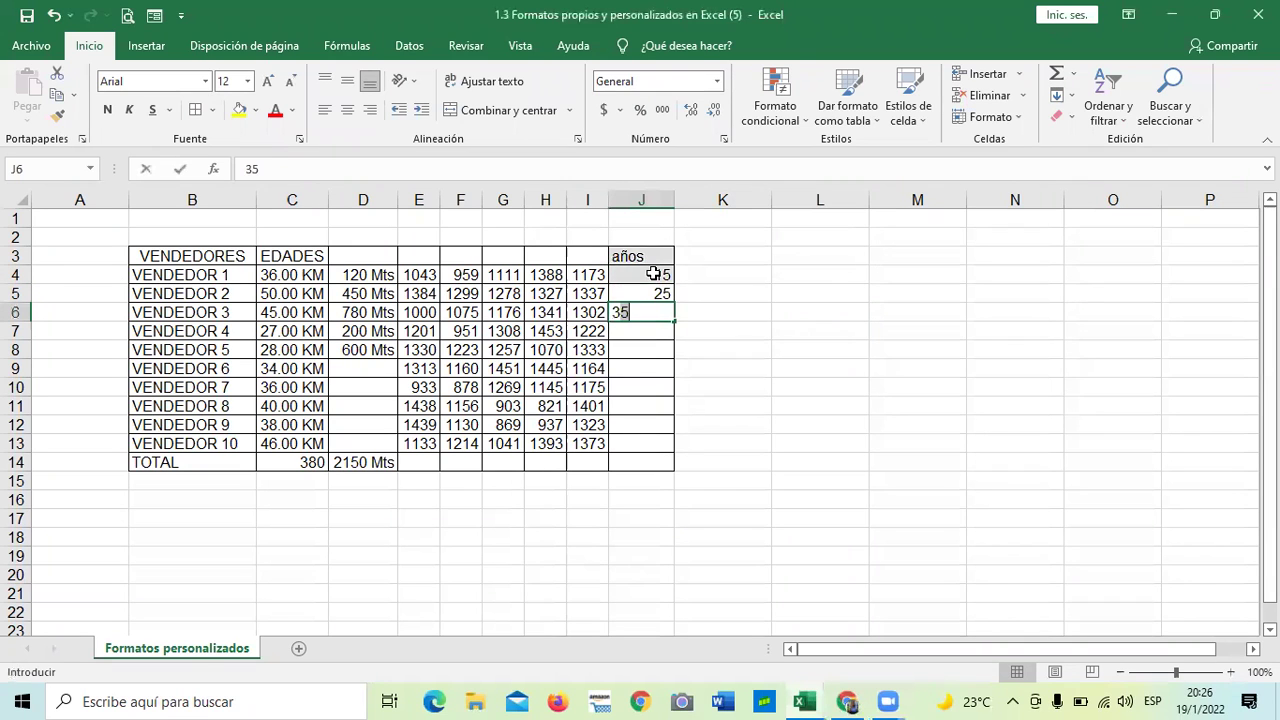
{"action": "key", "text": "Return"}
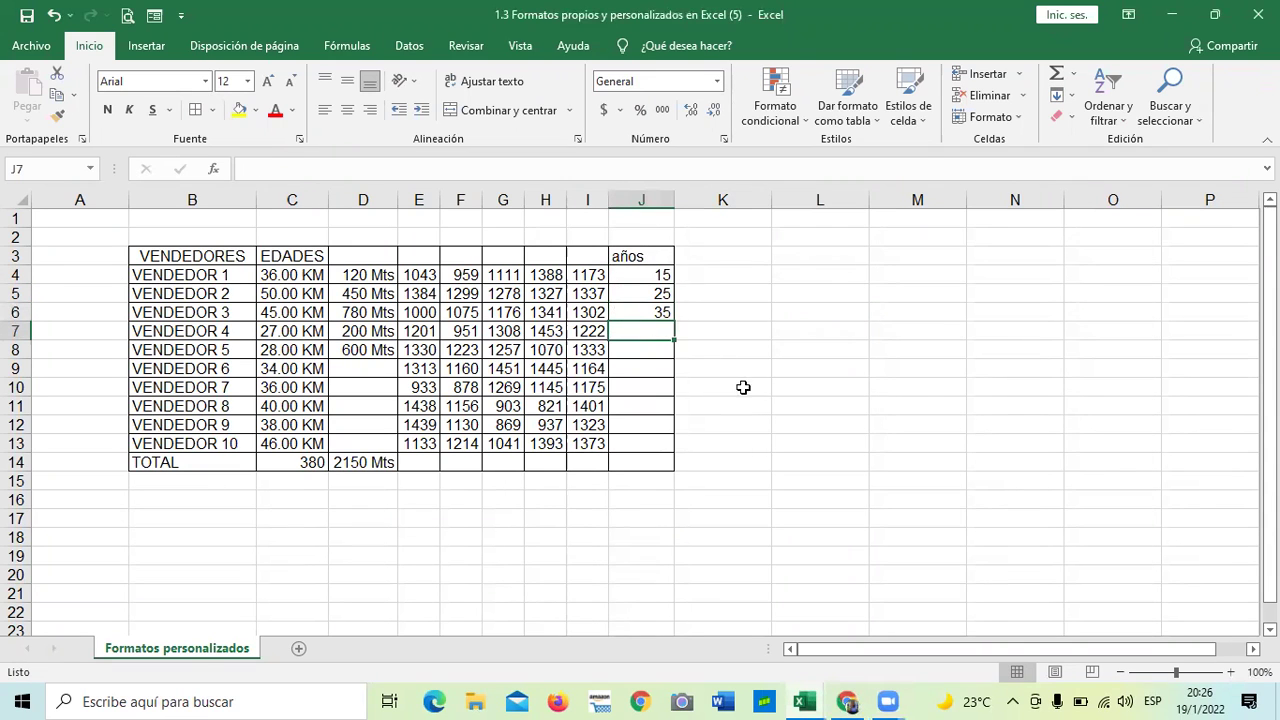
{"action": "left_click", "coordinate": [744, 388]}
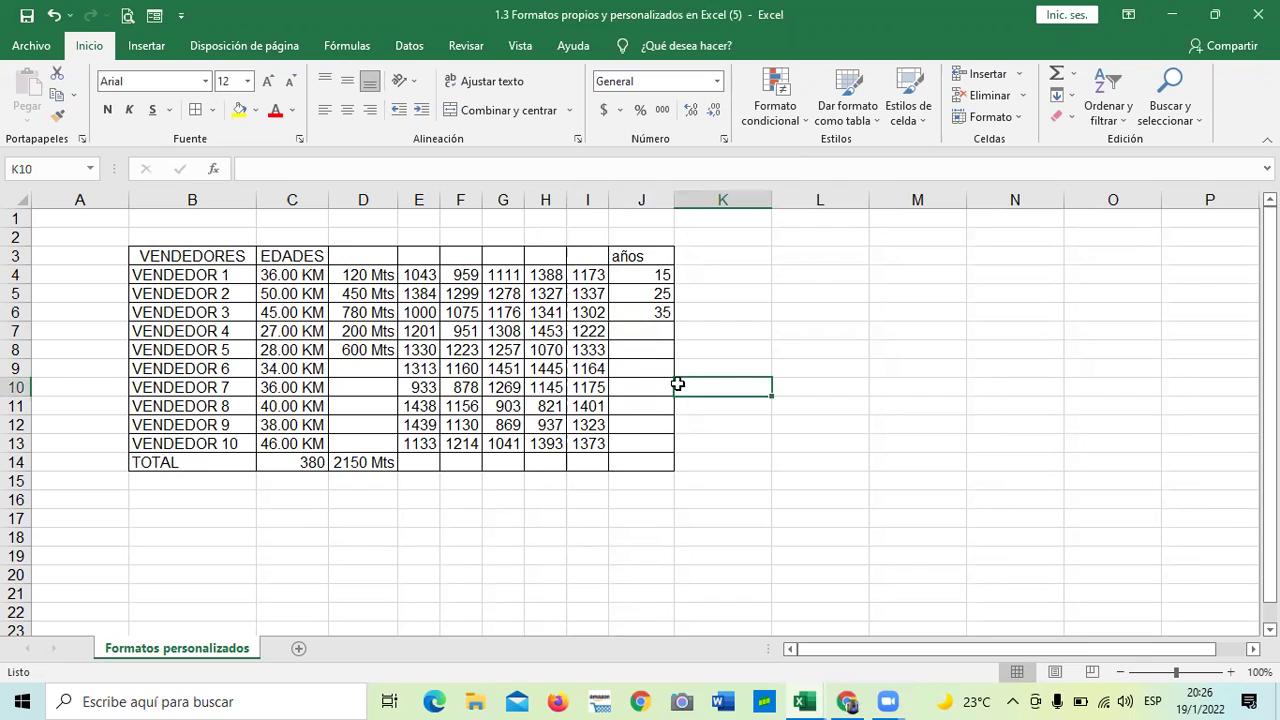
{"action": "left_click_drag", "start_coordinate": [660, 275], "coordinate": [660, 443]}
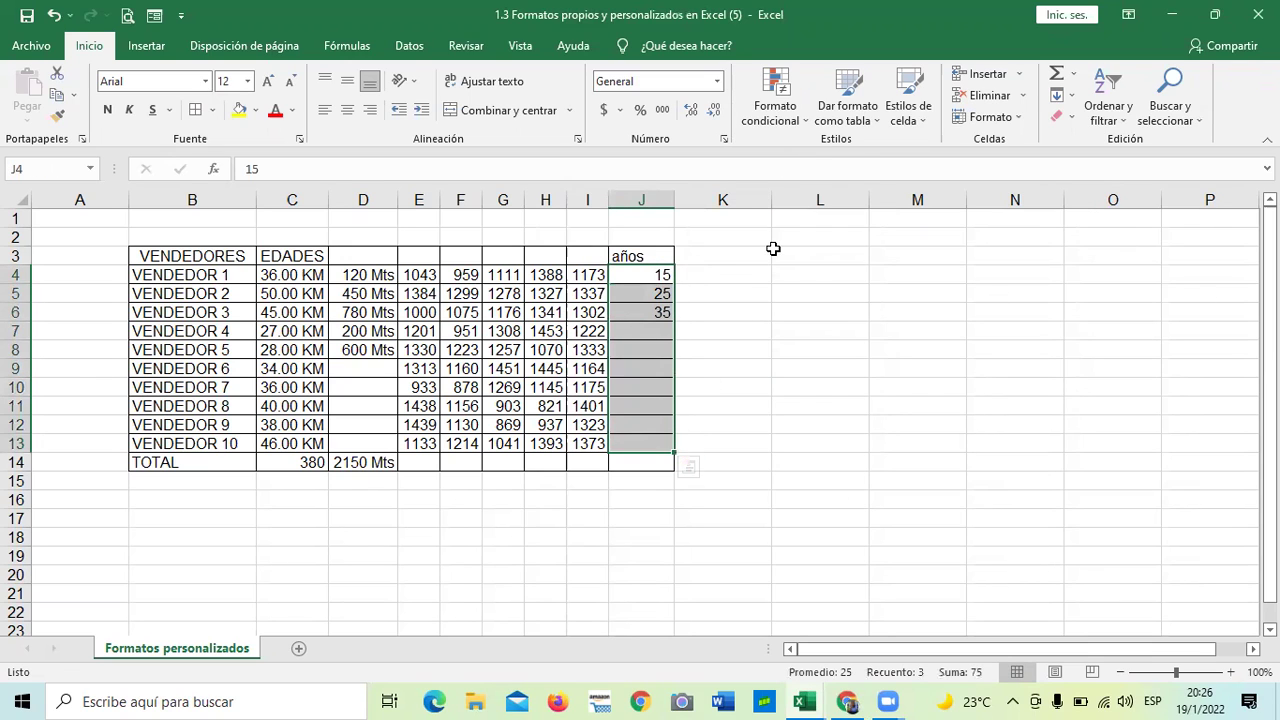
- Apply a custom 0 "años" number format to the años column cells
{"action": "left_click", "coordinate": [717, 81]}
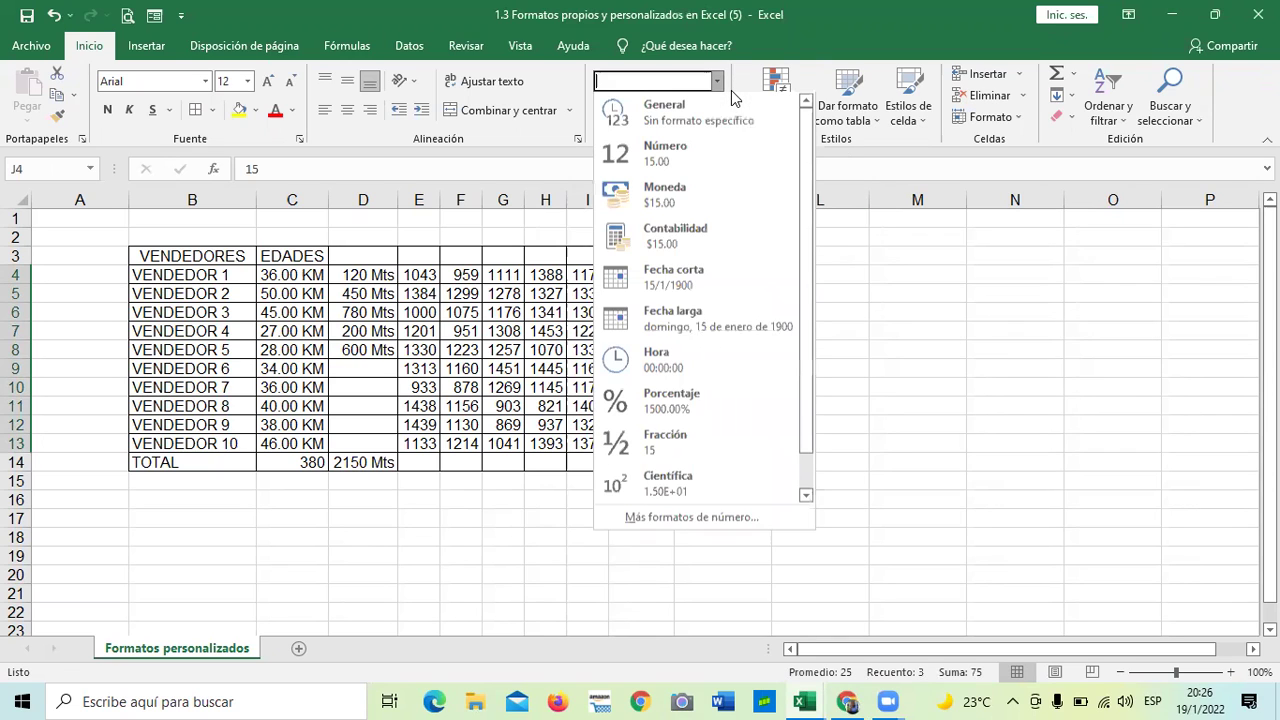
{"action": "left_click", "coordinate": [700, 519]}
{"action": "left_click", "coordinate": [600, 345]}
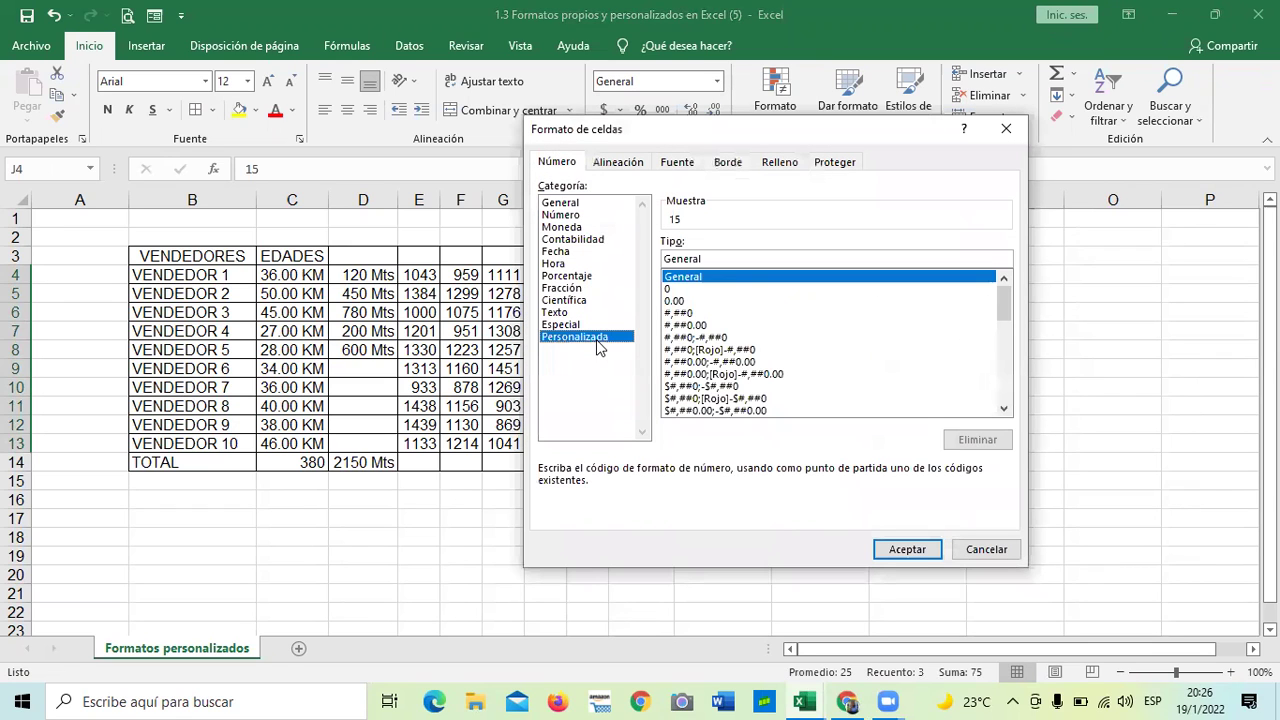
{"action": "left_click", "coordinate": [669, 289]}
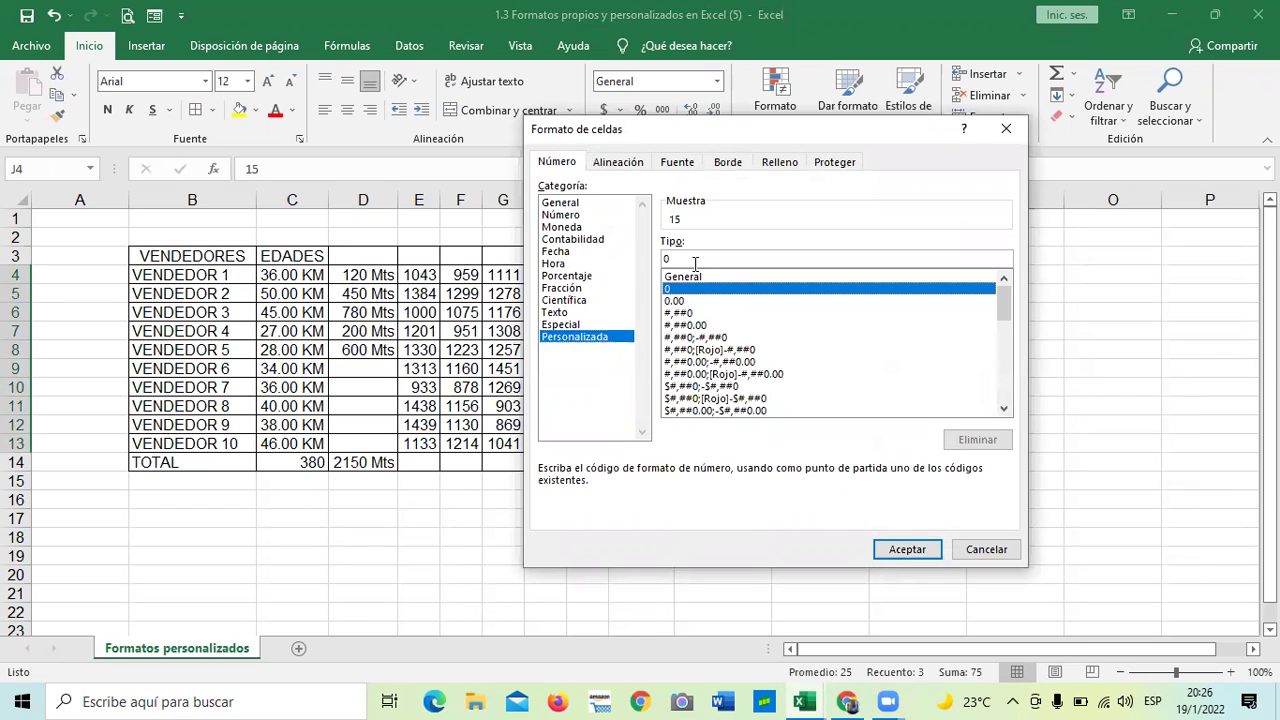
{"action": "left_click", "coordinate": [697, 259]}
{"action": "type", "text": "\"año"}
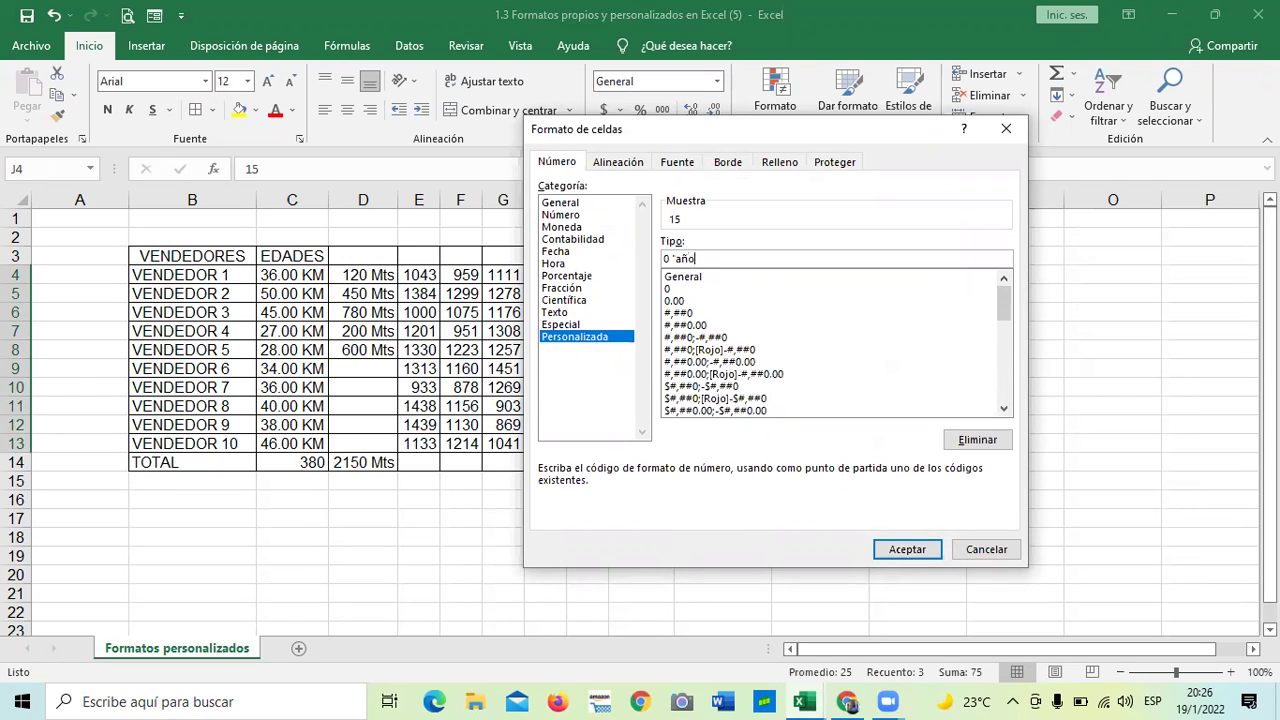
{"action": "type", "text": "s\""}
{"action": "left_click", "coordinate": [904, 551]}
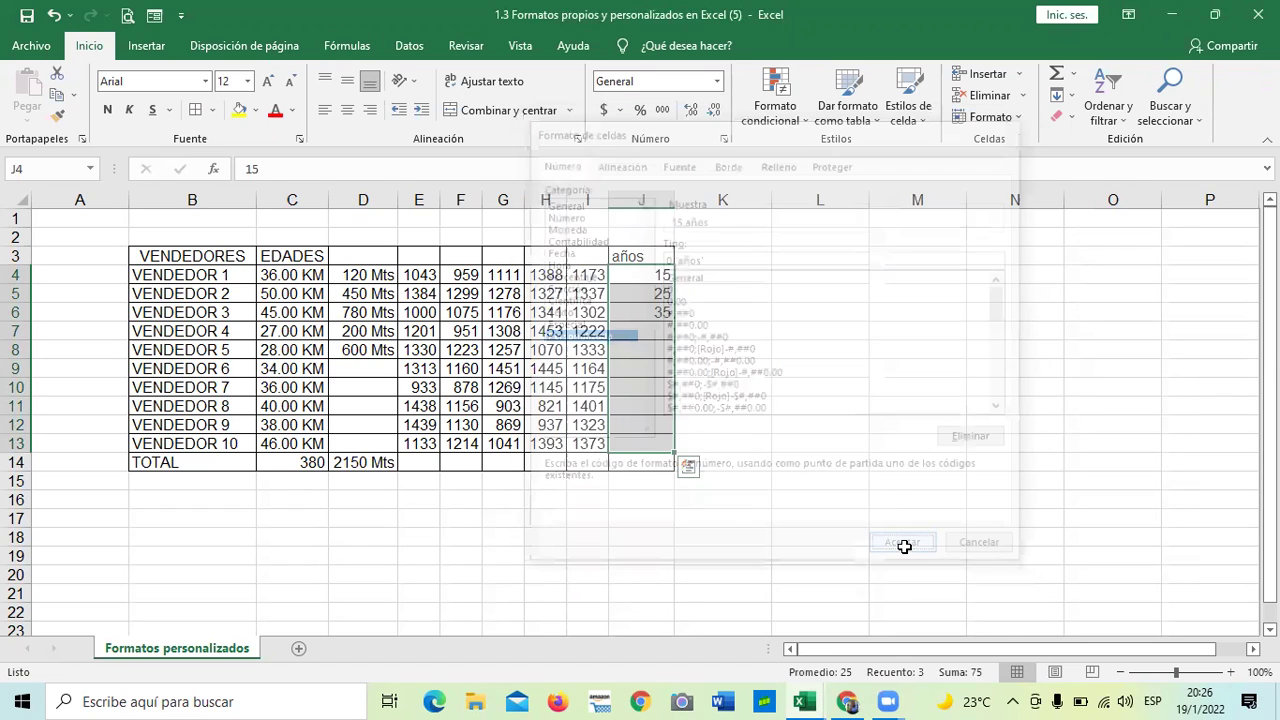
{"action": "left_click", "coordinate": [889, 469]}
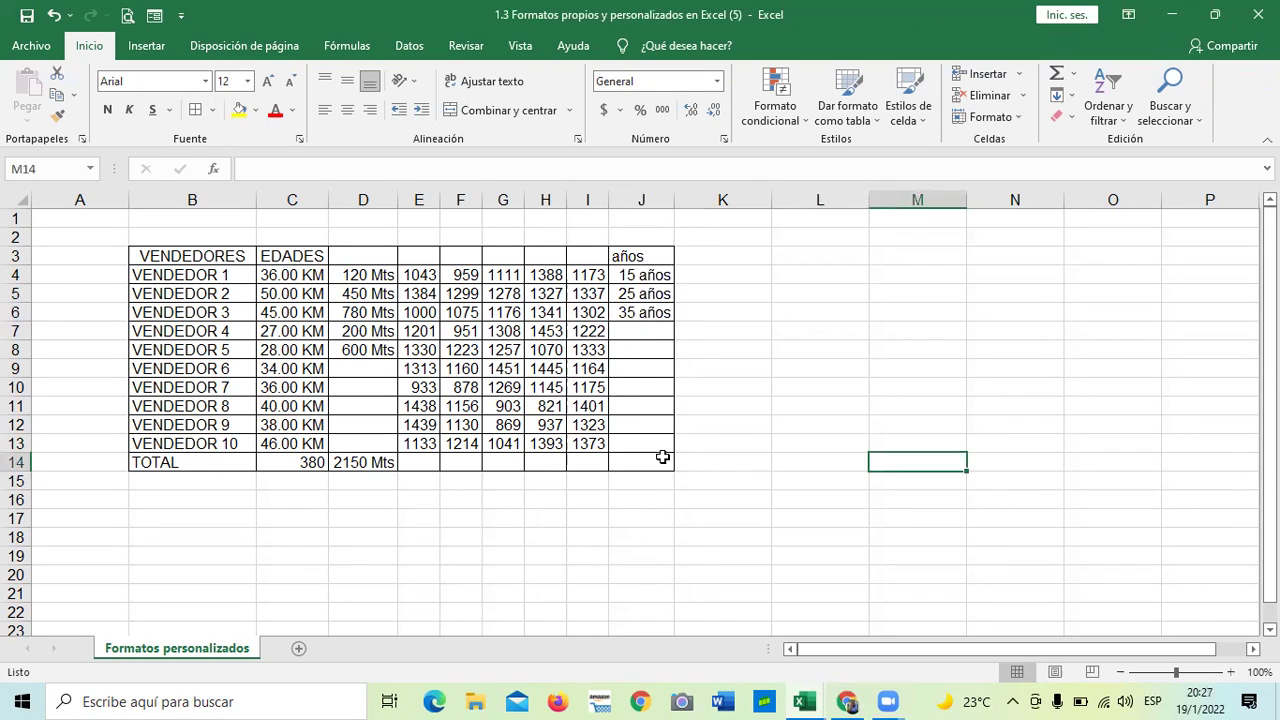
- Enter 32, 12 and 15 into J7:J9
{"action": "left_click", "coordinate": [651, 330]}
{"action": "type", "text": "32"}
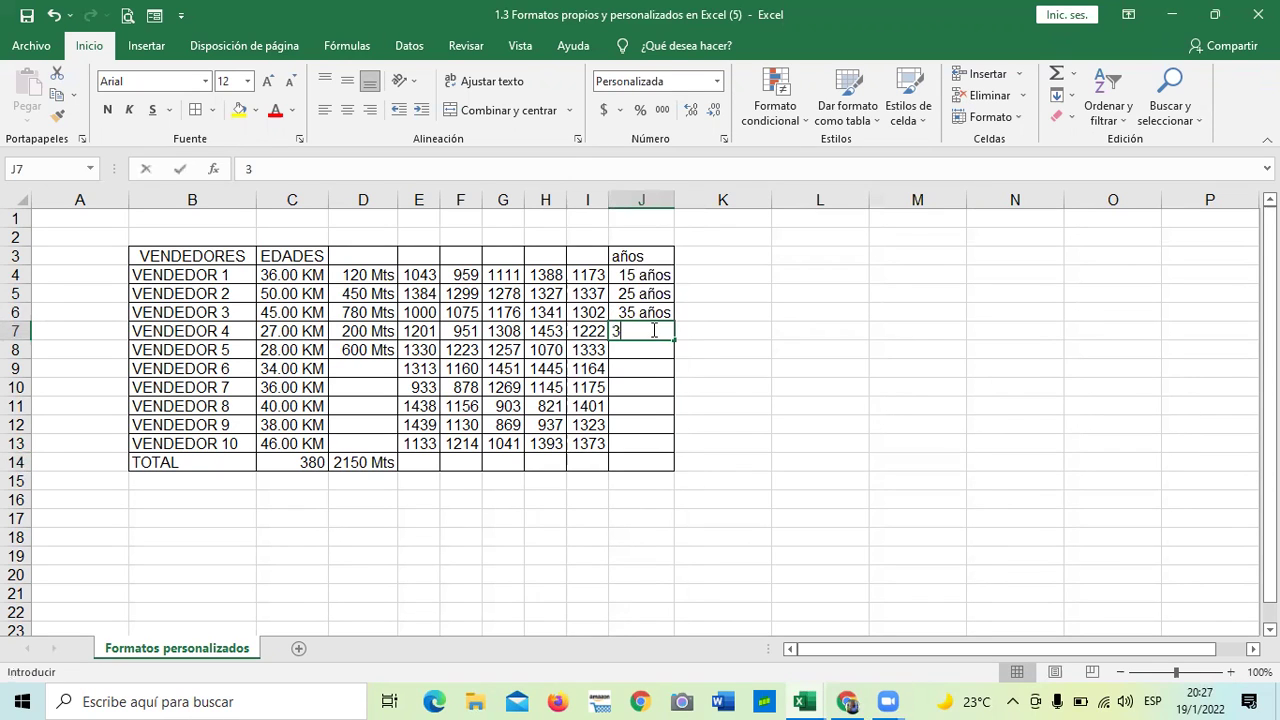
{"action": "key", "text": "Return"}
{"action": "type", "text": "12"}
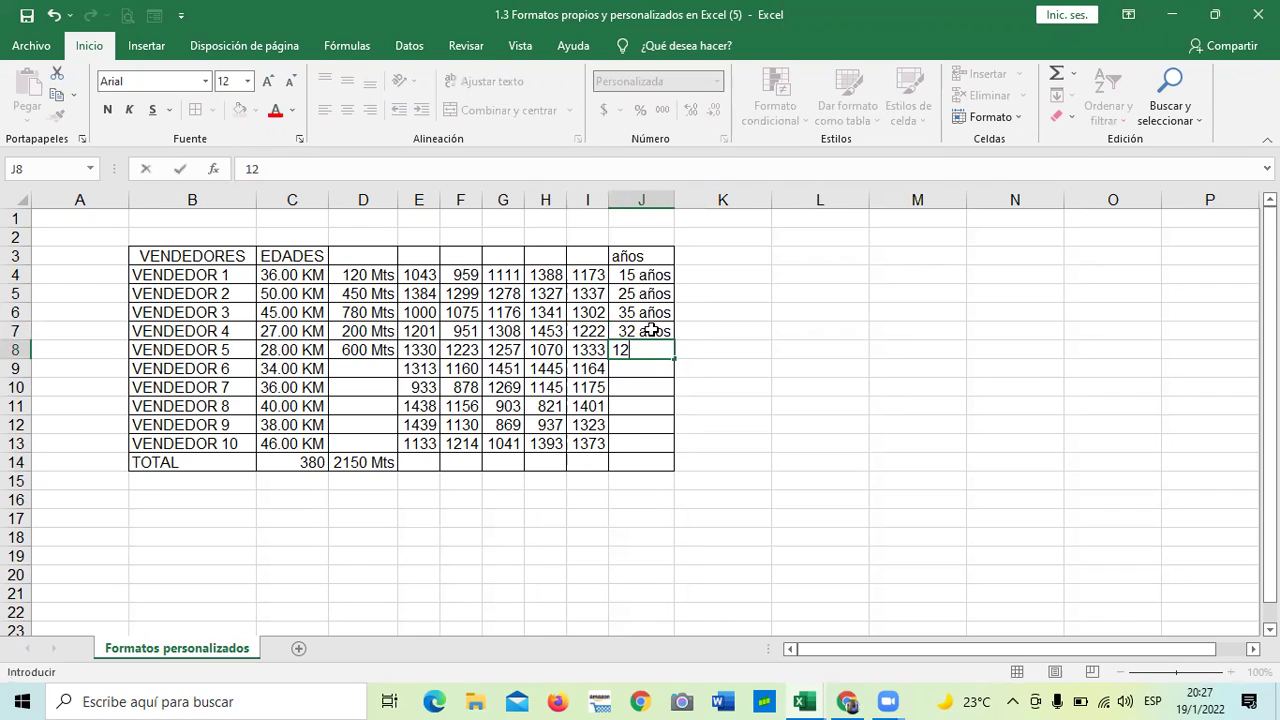
{"action": "key", "text": "Return"}
{"action": "type", "text": "15"}
{"action": "key", "text": "Return"}
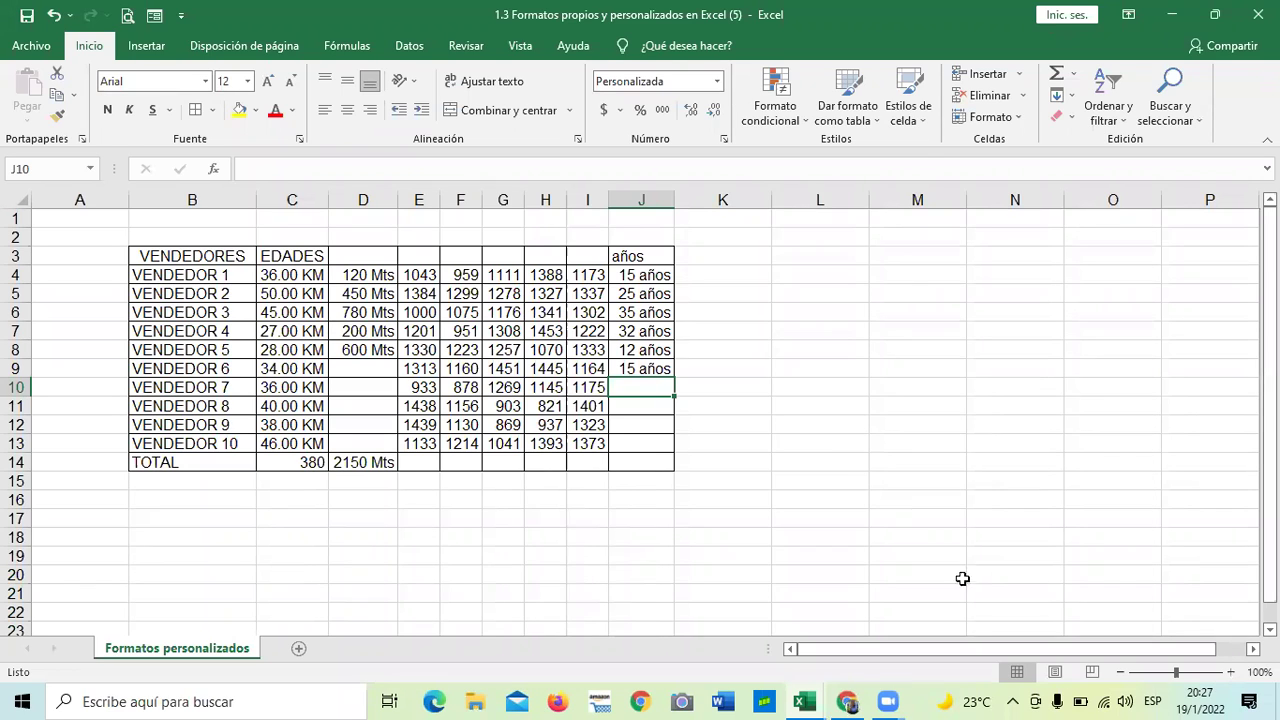
{"action": "left_click_drag", "start_coordinate": [641, 275], "coordinate": [645, 463]}
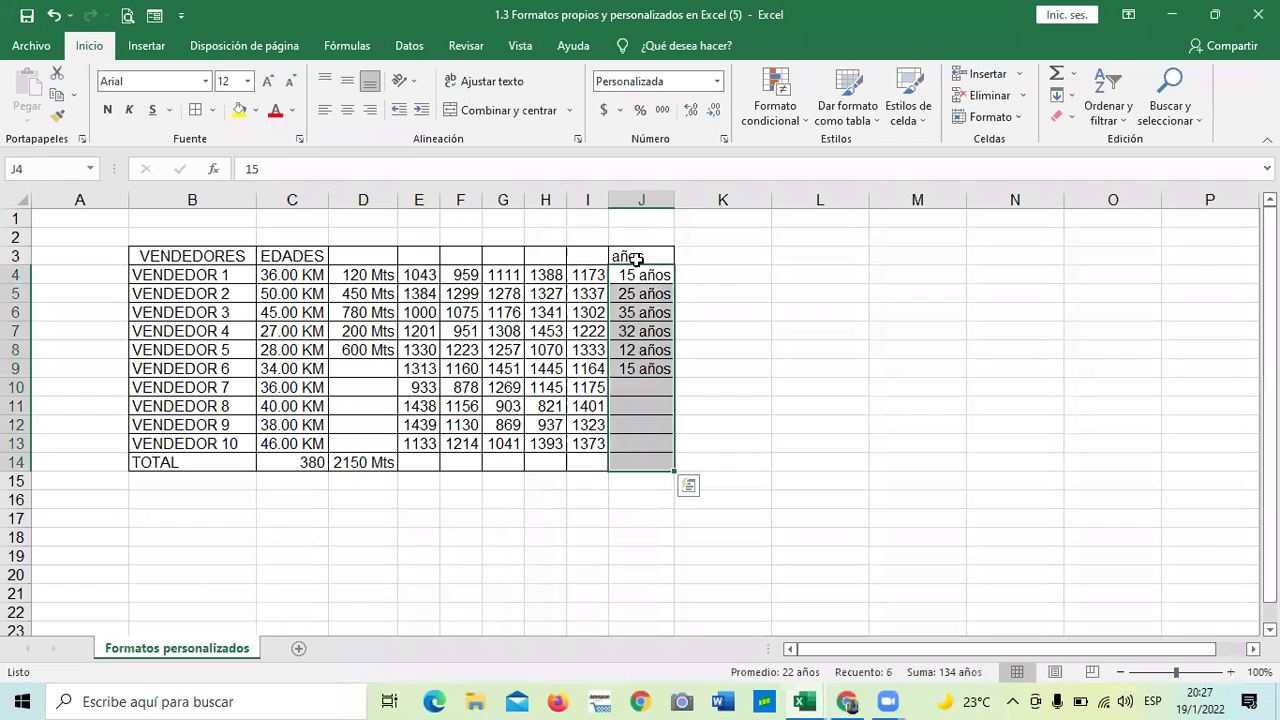
- Change column J's custom format from 0 "años" to the singular 0 "año"
{"action": "left_click", "coordinate": [717, 82]}
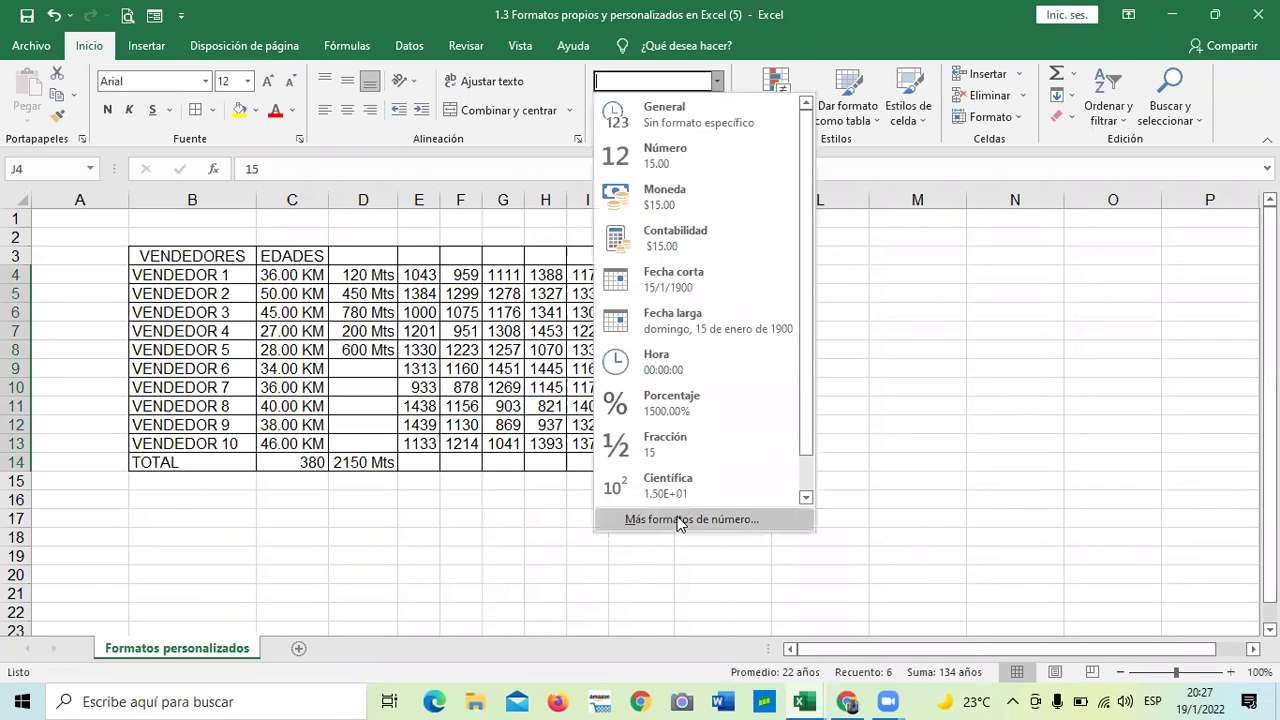
{"action": "left_click", "coordinate": [680, 519]}
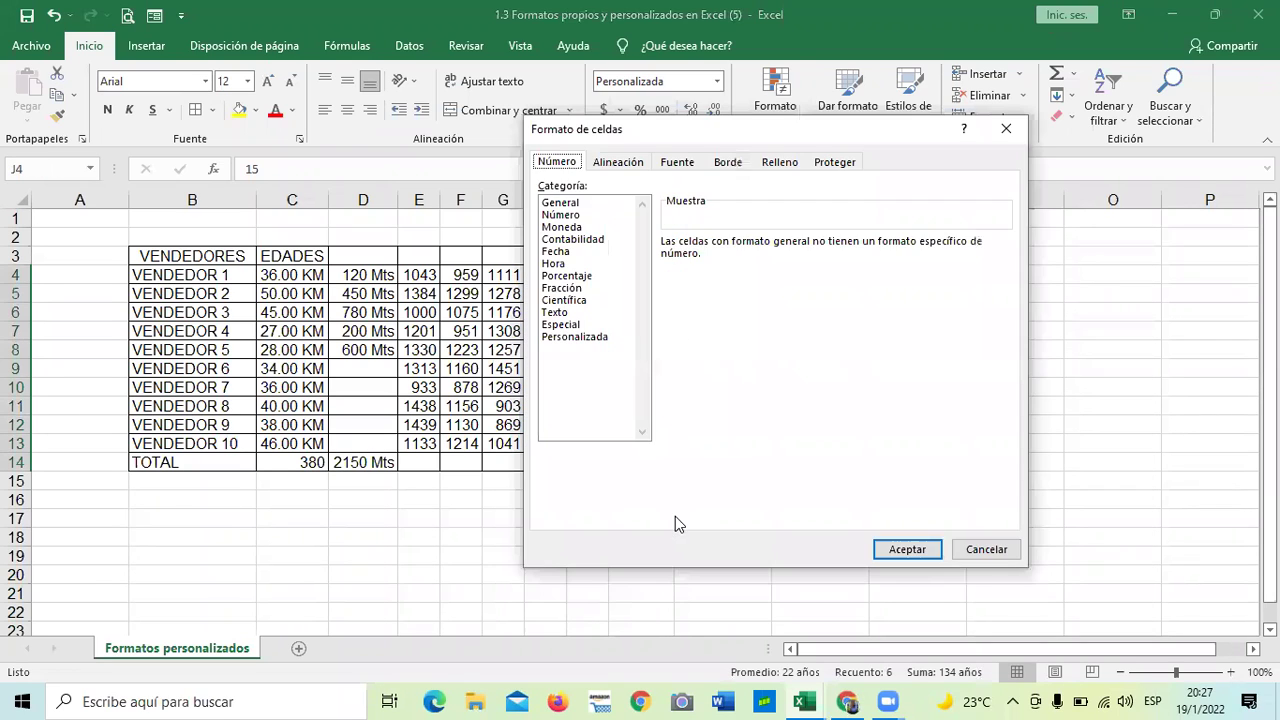
{"action": "left_click", "coordinate": [606, 340]}
{"action": "left_click_drag", "start_coordinate": [1006, 314], "coordinate": [999, 393]}
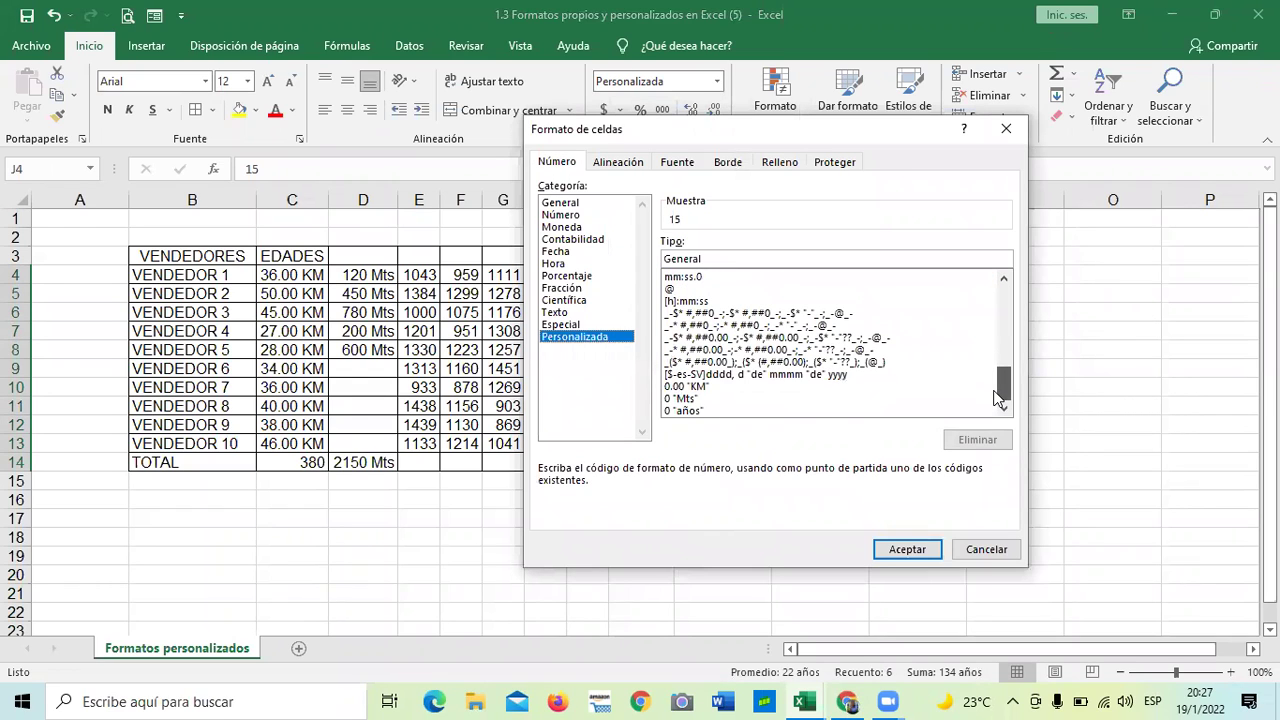
{"action": "left_click", "coordinate": [680, 411]}
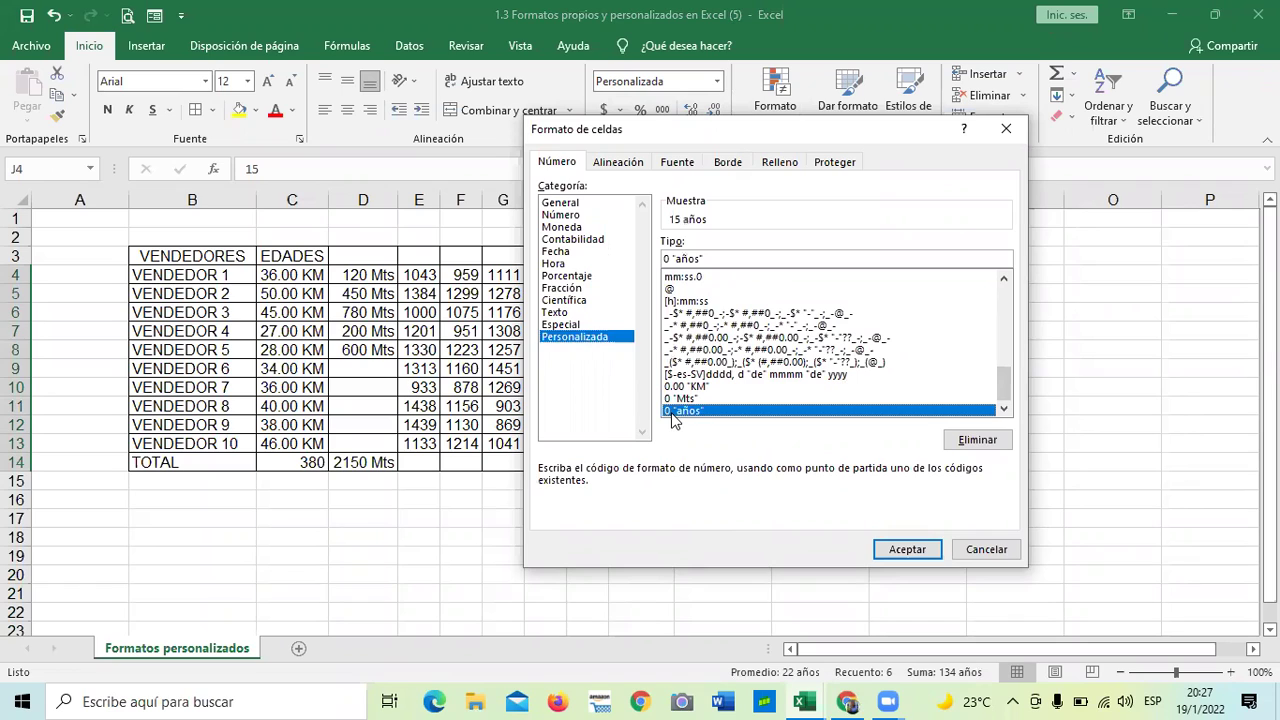
{"action": "left_click", "coordinate": [699, 259]}
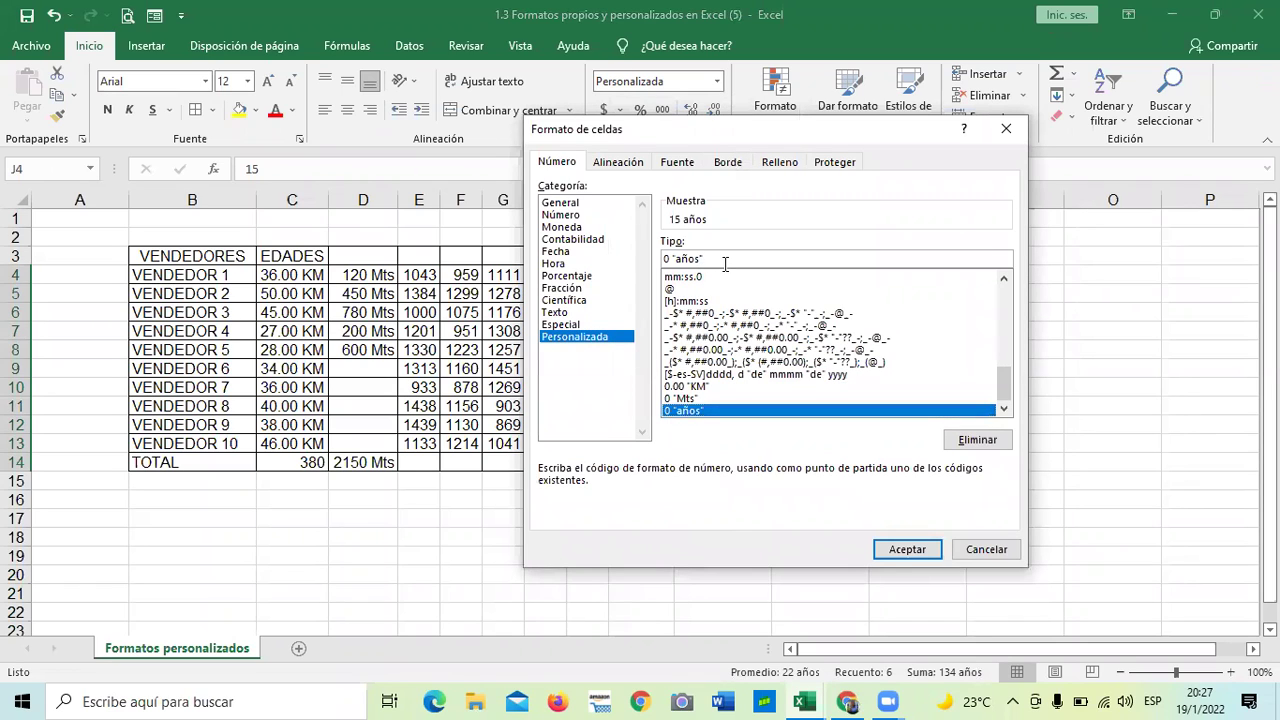
{"action": "key", "text": "BackSpace"}
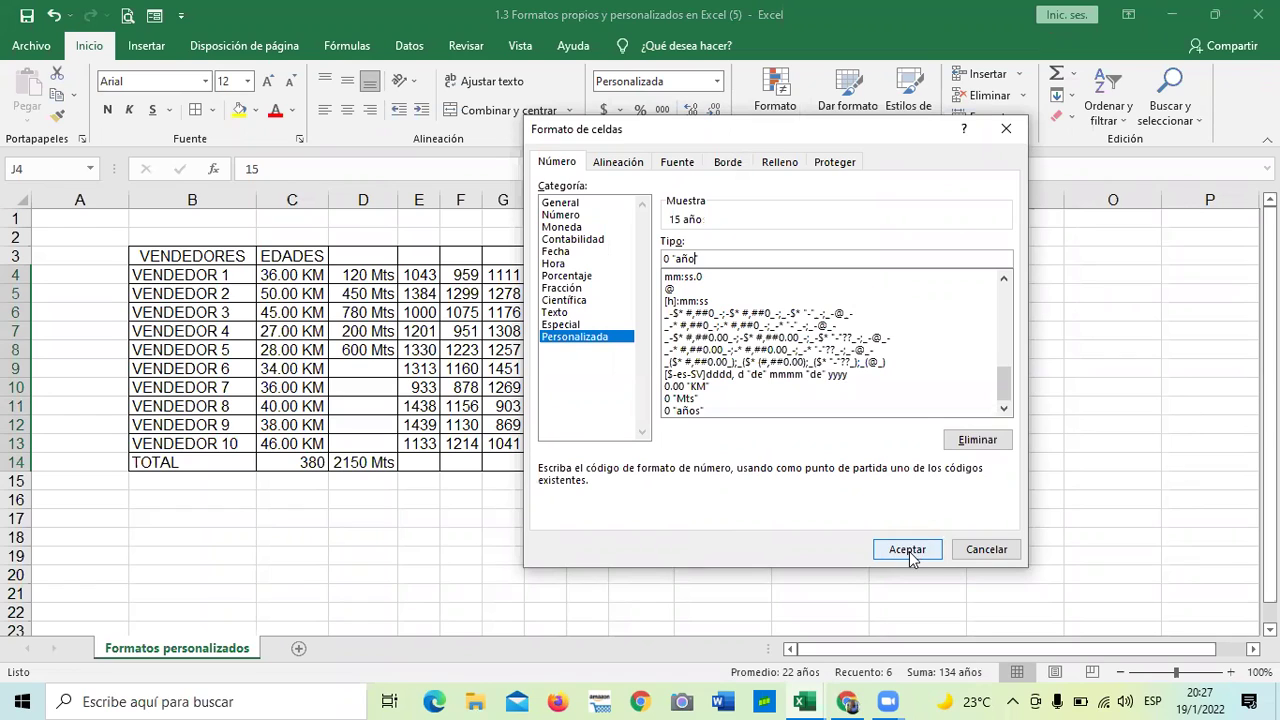
{"action": "left_click", "coordinate": [907, 550]}
{"action": "left_click", "coordinate": [865, 495]}
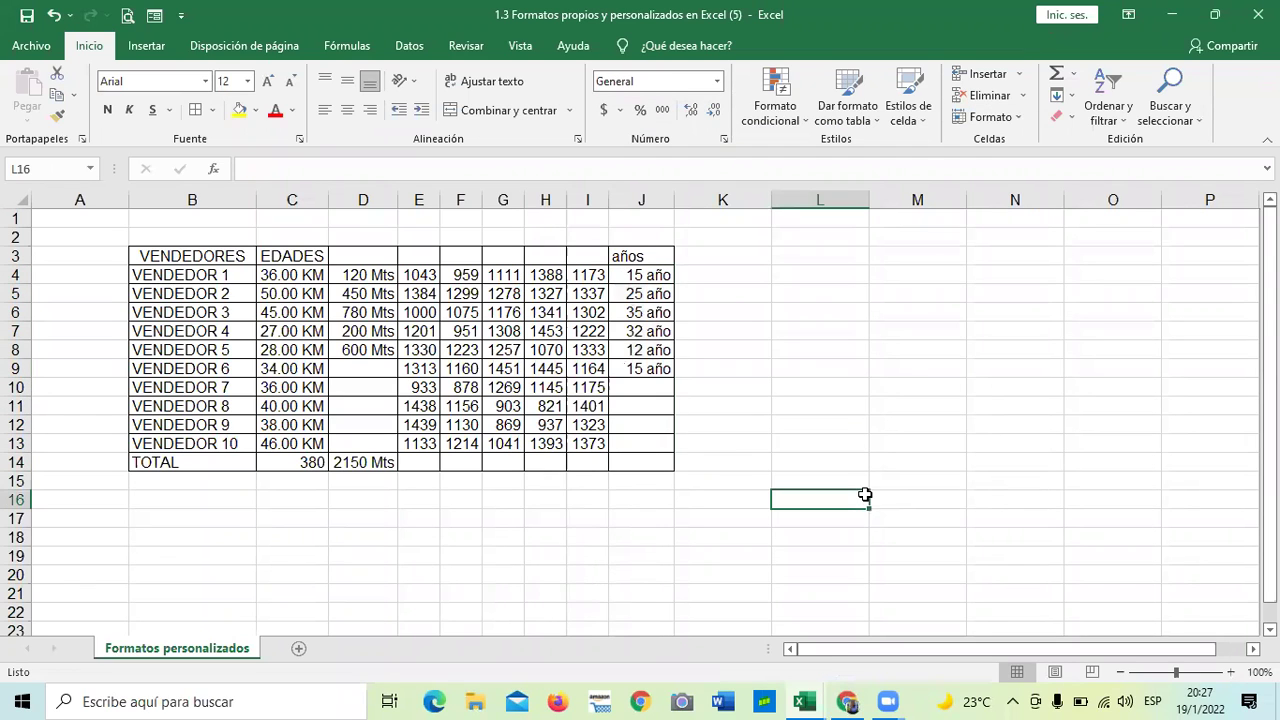
{"action": "left_click_drag", "start_coordinate": [656, 276], "coordinate": [671, 429]}
{"action": "left_click", "coordinate": [820, 405]}
{"action": "left_click", "coordinate": [727, 146]}
{"action": "left_click", "coordinate": [590, 338]}
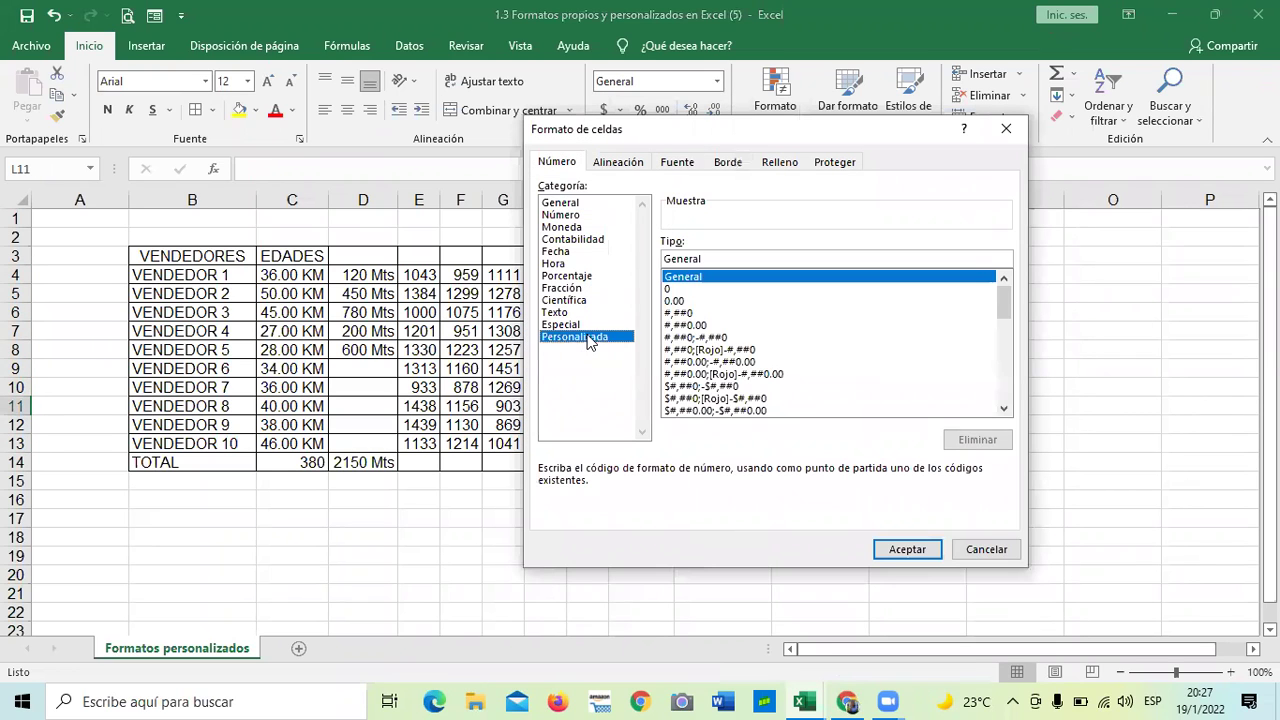
{"action": "scroll", "coordinate": [1000, 330], "scroll_direction": "down", "scroll_amount": 7}
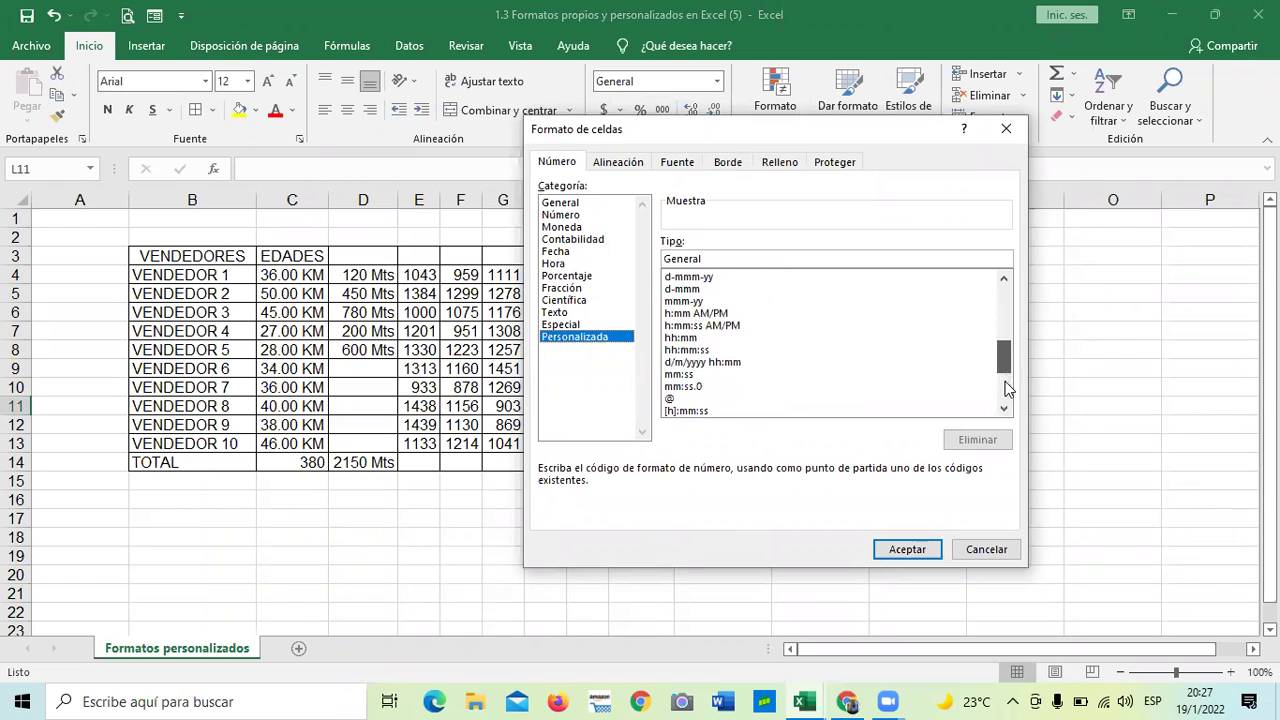
{"action": "scroll", "coordinate": [1007, 388], "scroll_direction": "down", "scroll_amount": 4}
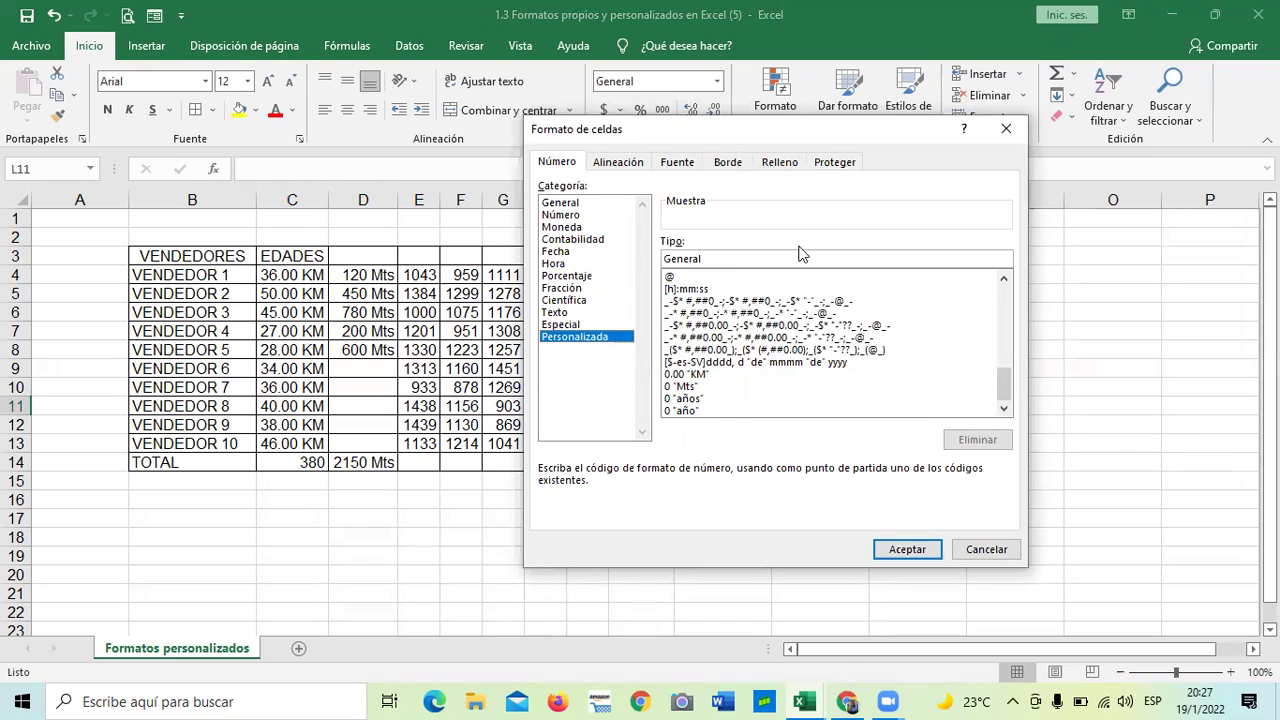
{"action": "left_click", "coordinate": [693, 399]}
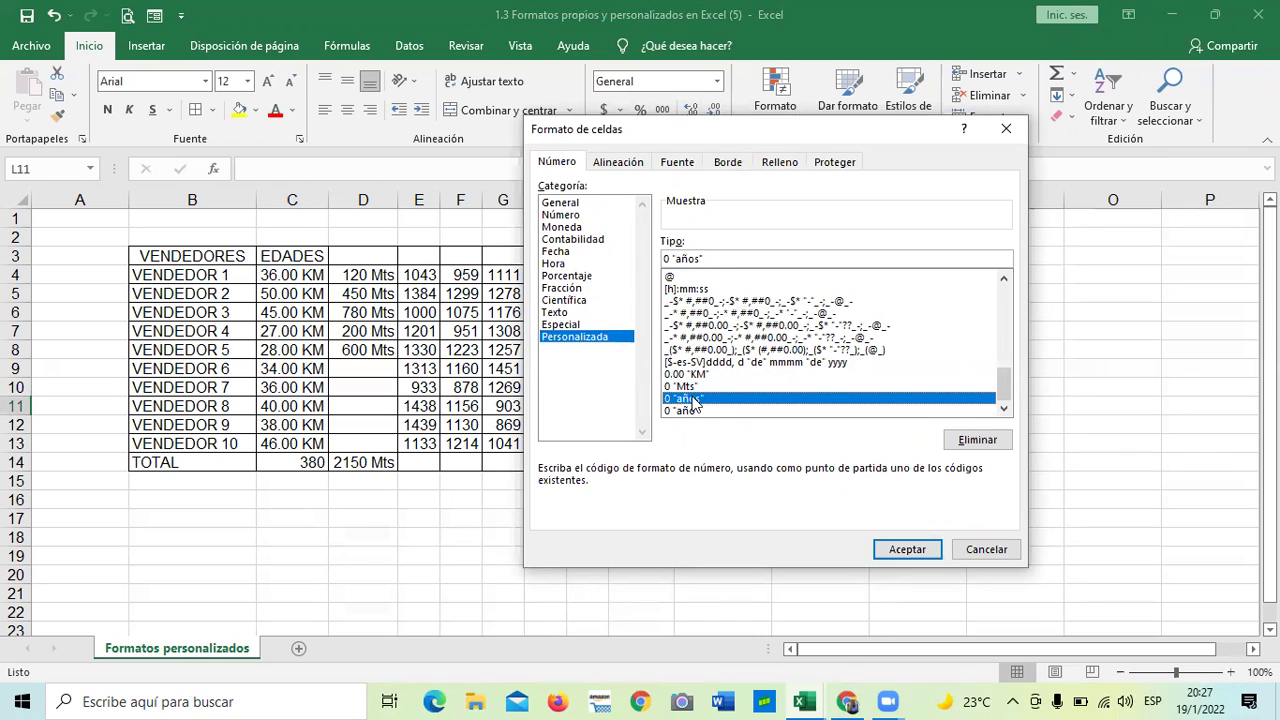
{"action": "left_click", "coordinate": [685, 411]}
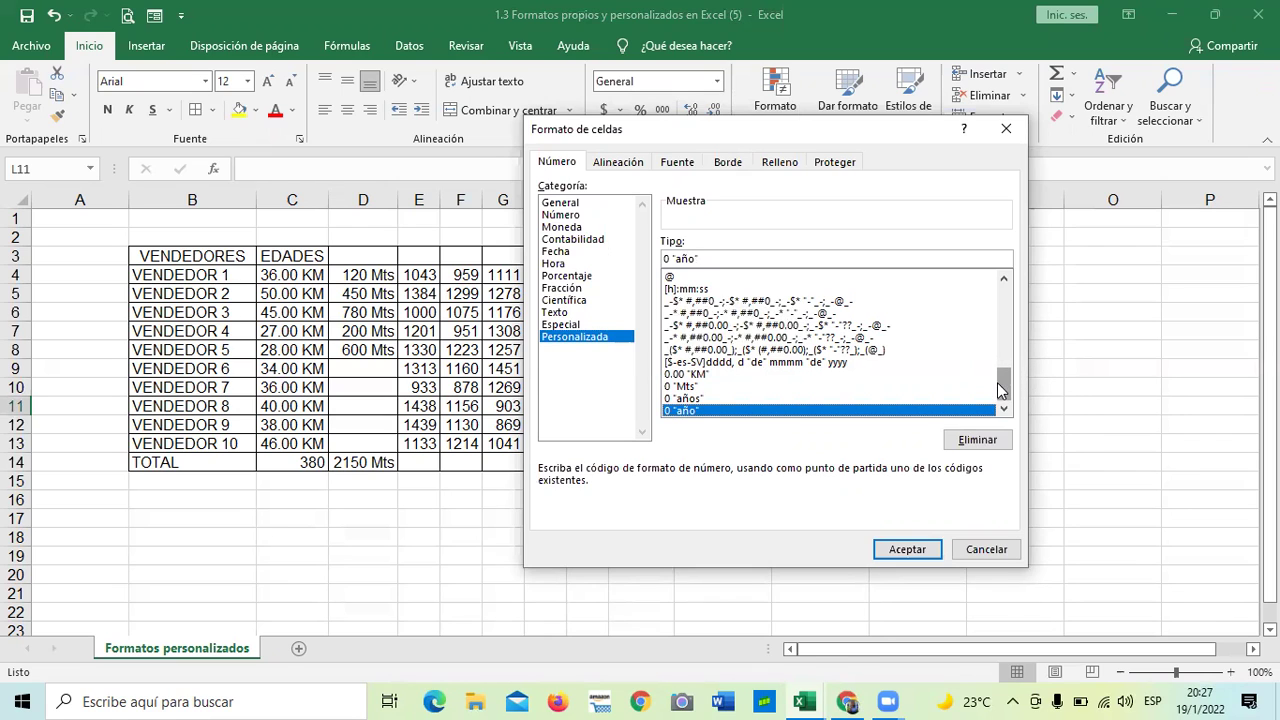
{"action": "left_click_drag", "start_coordinate": [1001, 381], "coordinate": [997, 290]}
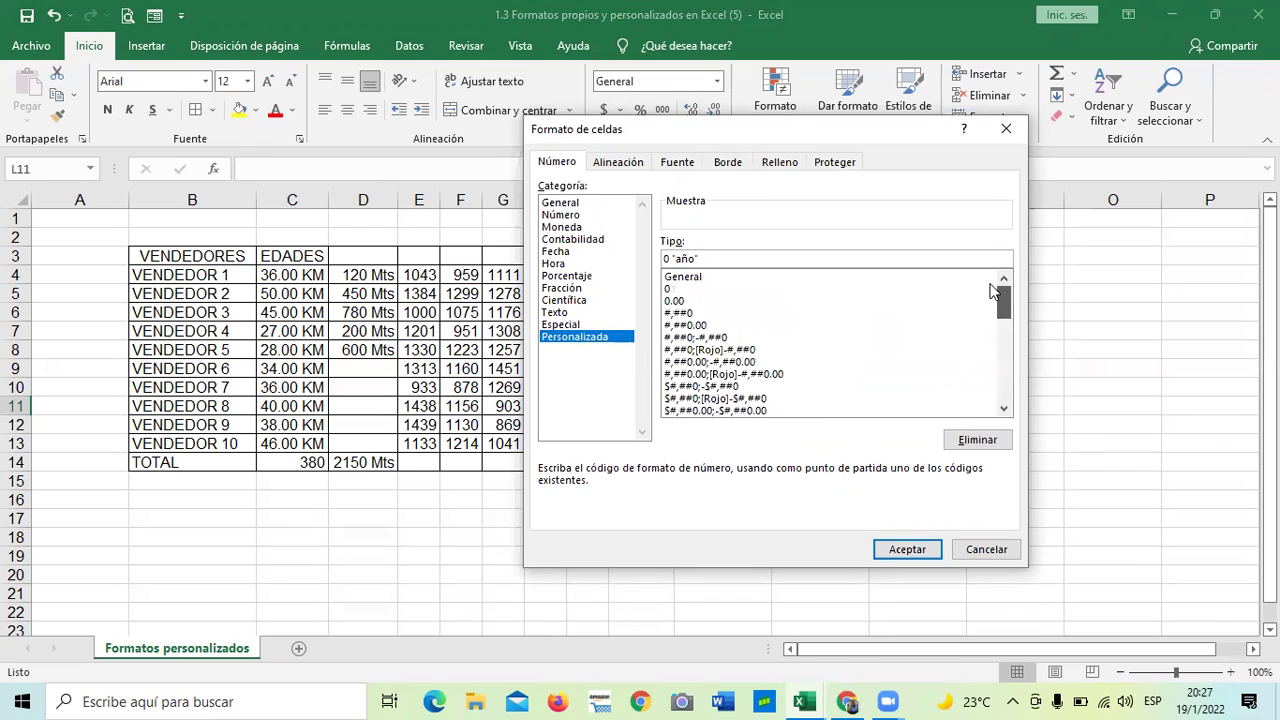
{"action": "left_click", "coordinate": [976, 549]}
{"action": "left_click", "coordinate": [914, 479]}
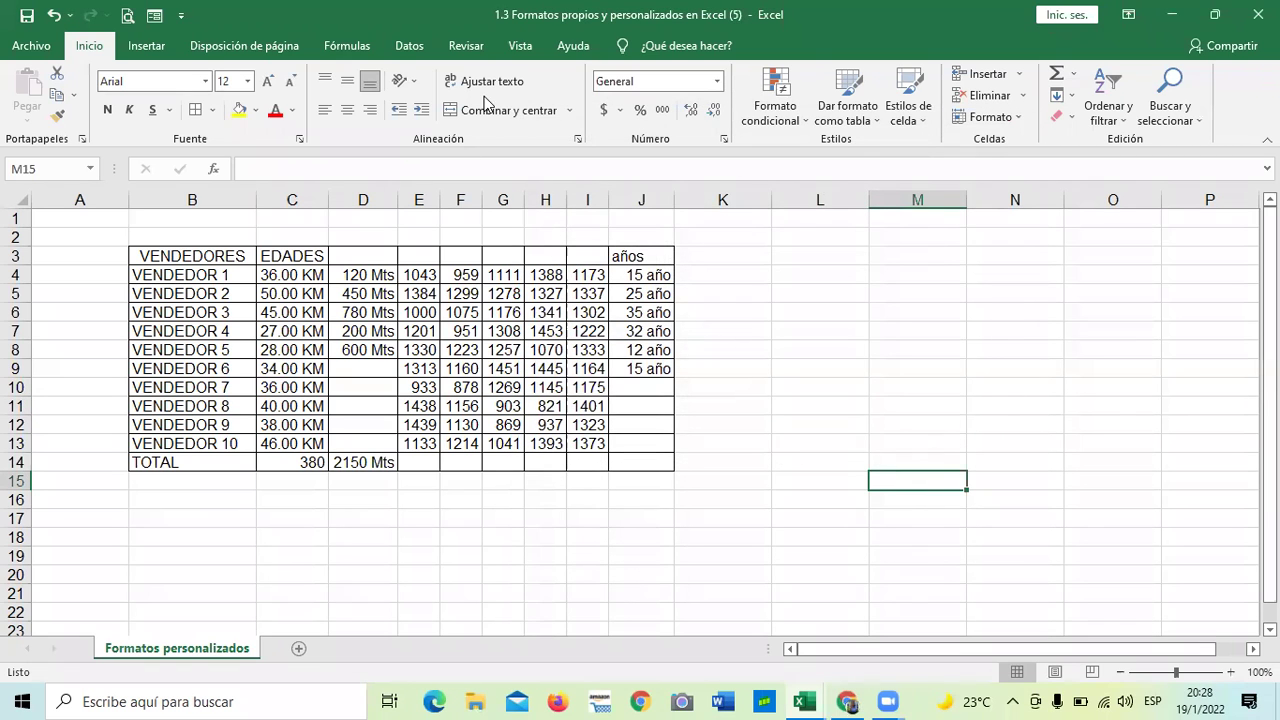
- Add all borders to K3:K14, creating a new empty bordered column K
{"action": "left_click", "coordinate": [829, 365]}
{"action": "left_click_drag", "start_coordinate": [722, 258], "coordinate": [727, 461]}
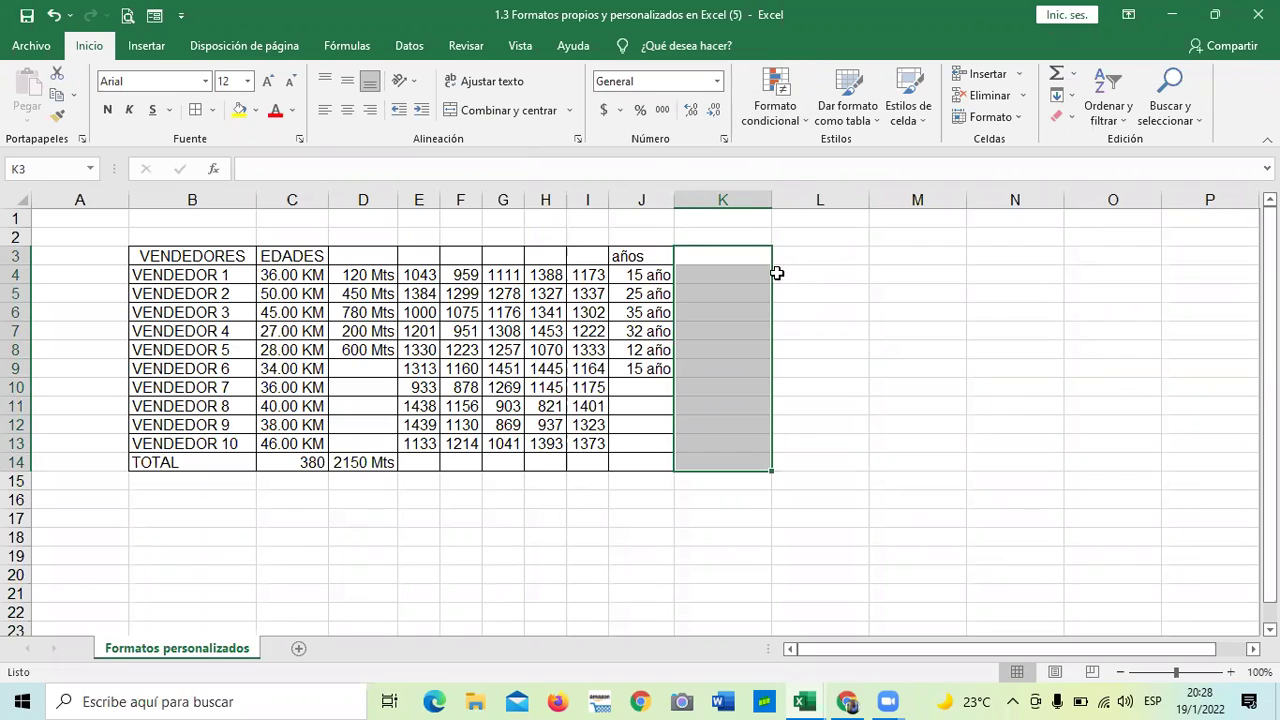
{"action": "left_click", "coordinate": [195, 109]}
{"action": "left_click", "coordinate": [918, 387]}
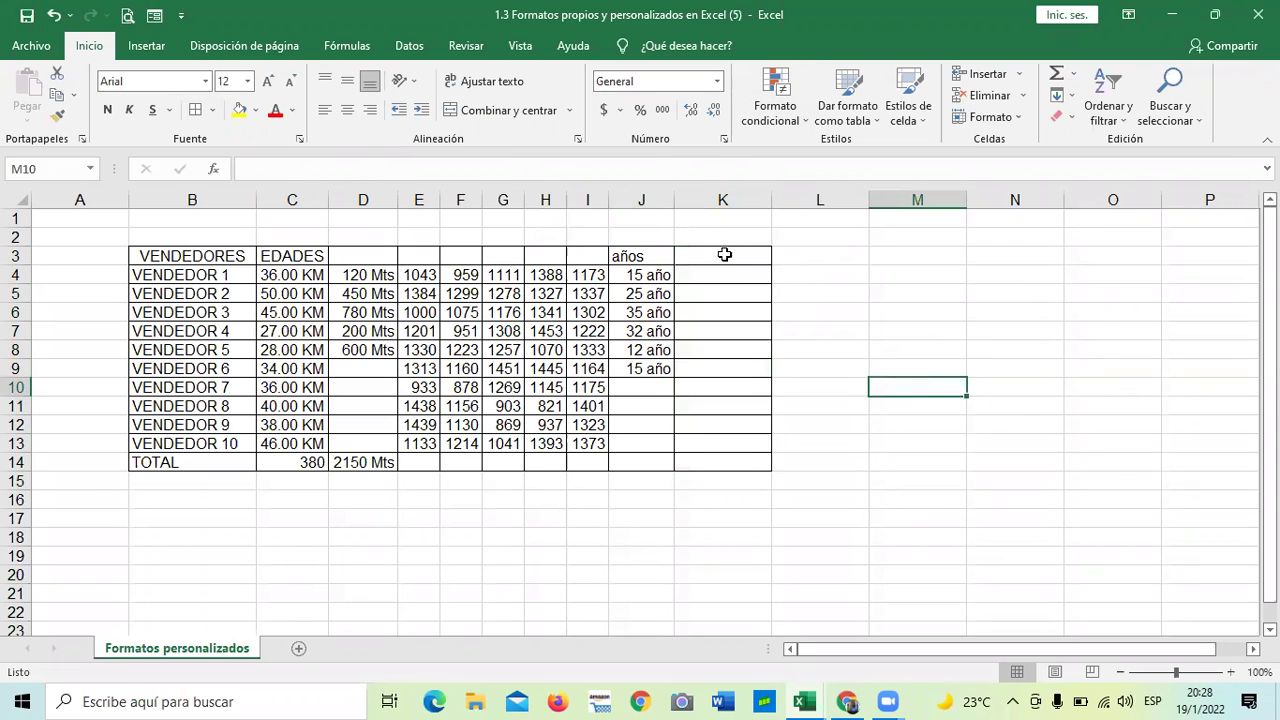
{"action": "left_click", "coordinate": [722, 256]}
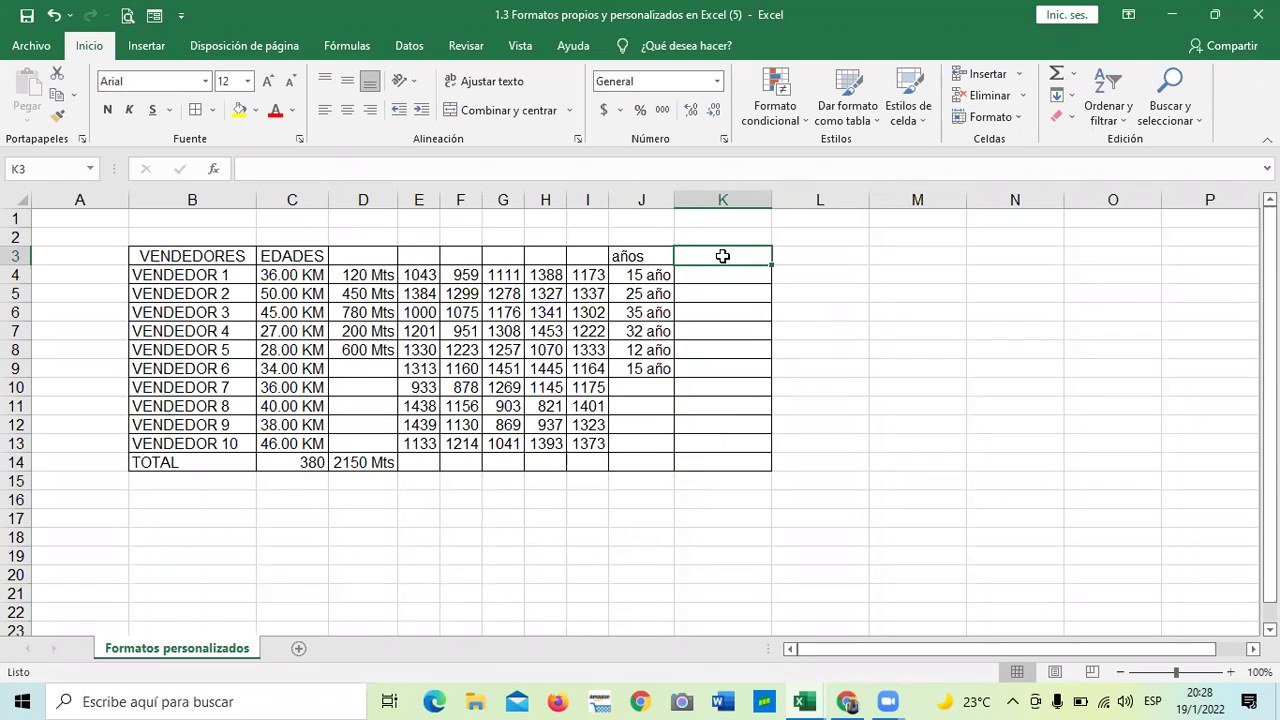
- Leave K3 empty and enter $25, $24 and $30 into K4:K6
{"action": "type", "text": "4"}
{"action": "key", "text": "BackSpace"}
{"action": "type", "text": "$"}
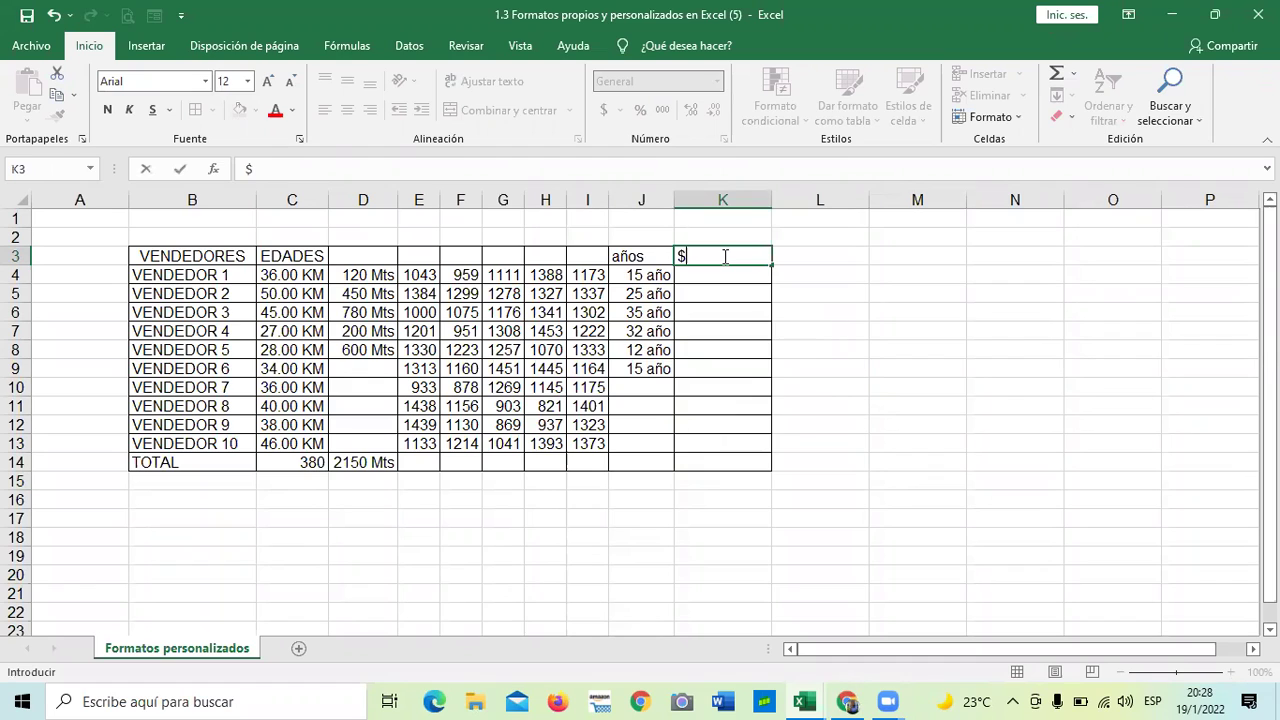
{"action": "key", "text": "BackSpace"}
{"action": "key", "text": "Return"}
{"action": "type", "text": "$25"}
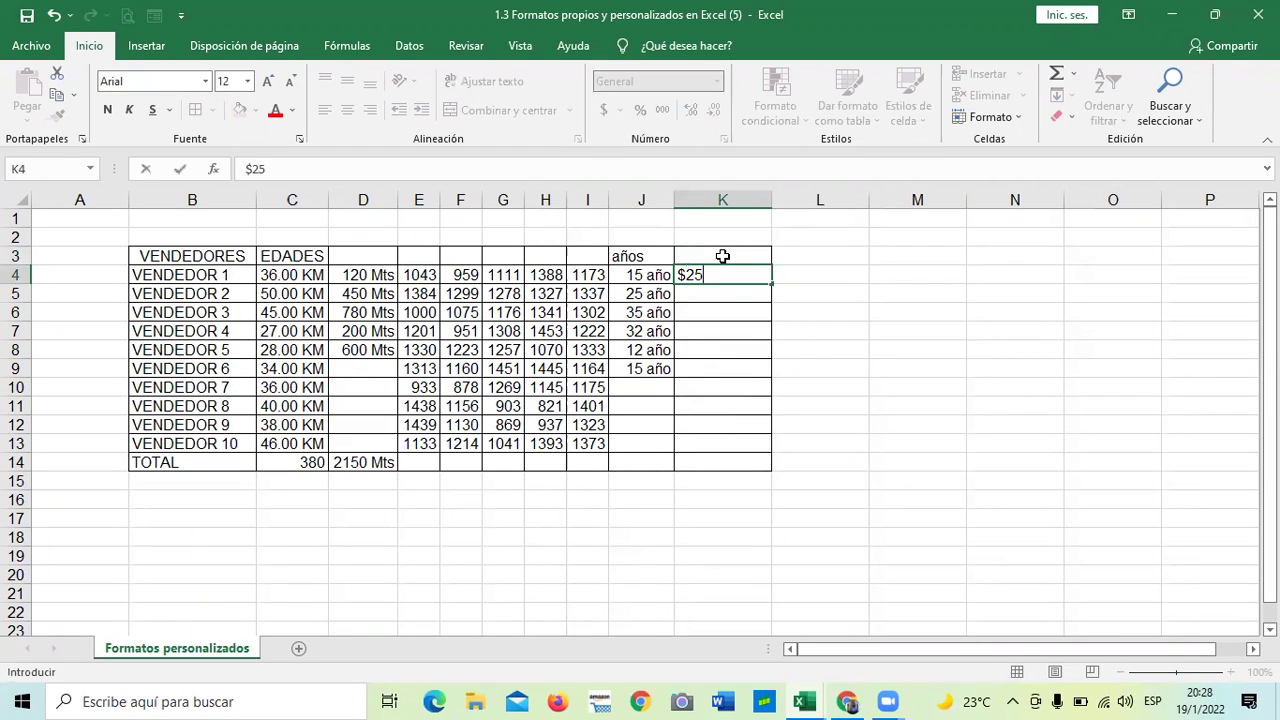
{"action": "key", "text": "Return"}
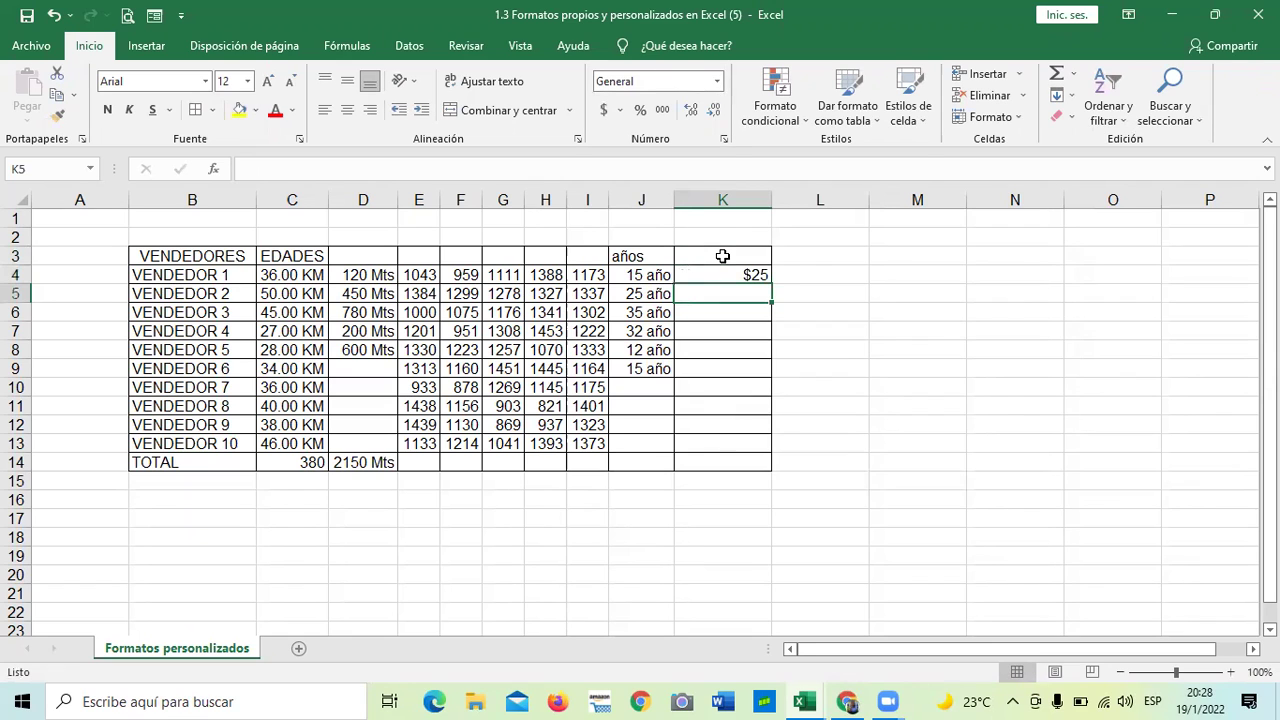
{"action": "type", "text": "$24"}
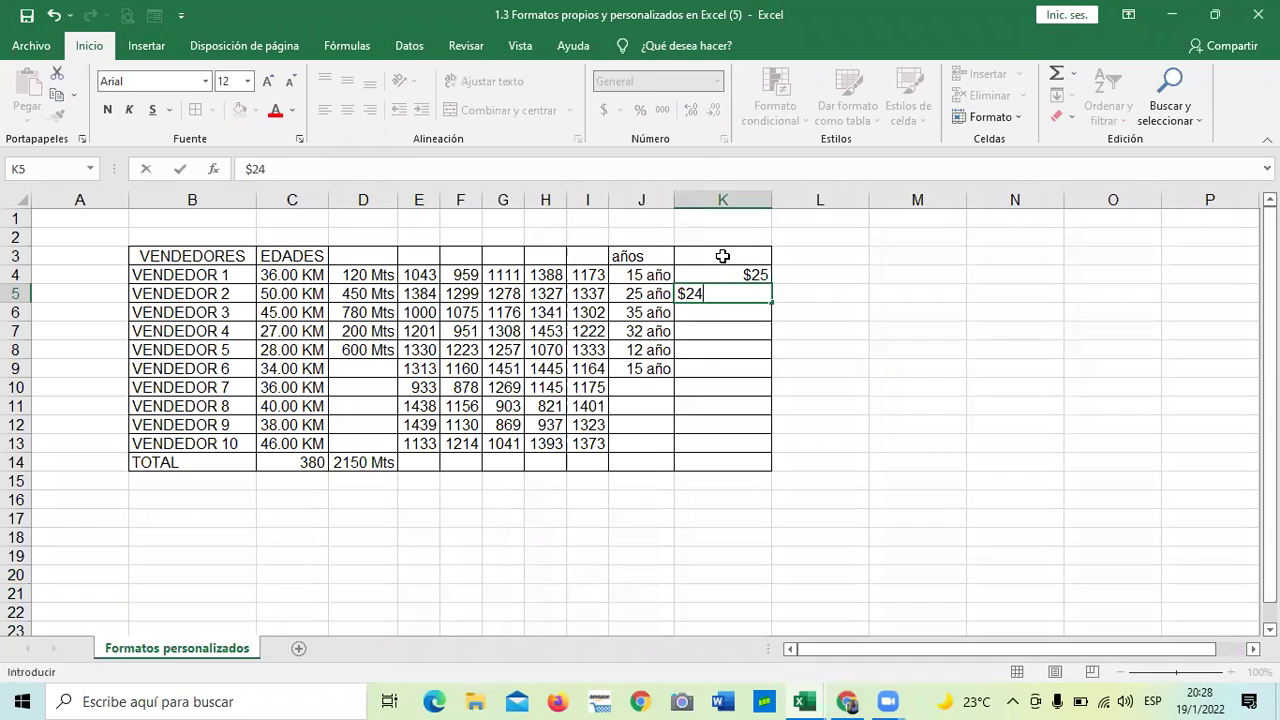
{"action": "key", "text": "Return"}
{"action": "type", "text": "$30"}
{"action": "key", "text": "Return"}
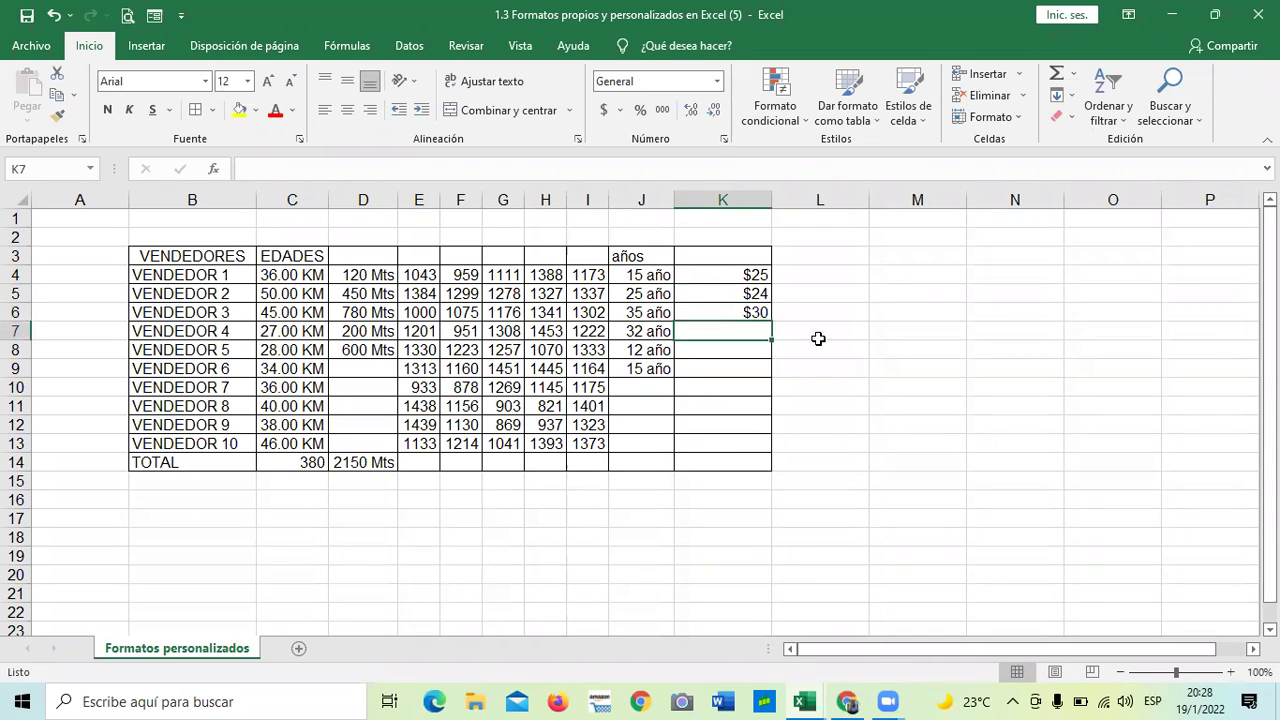
- Select K4:K13 and open the AutoSum function list with Alt+H, U
{"action": "left_click", "coordinate": [855, 424]}
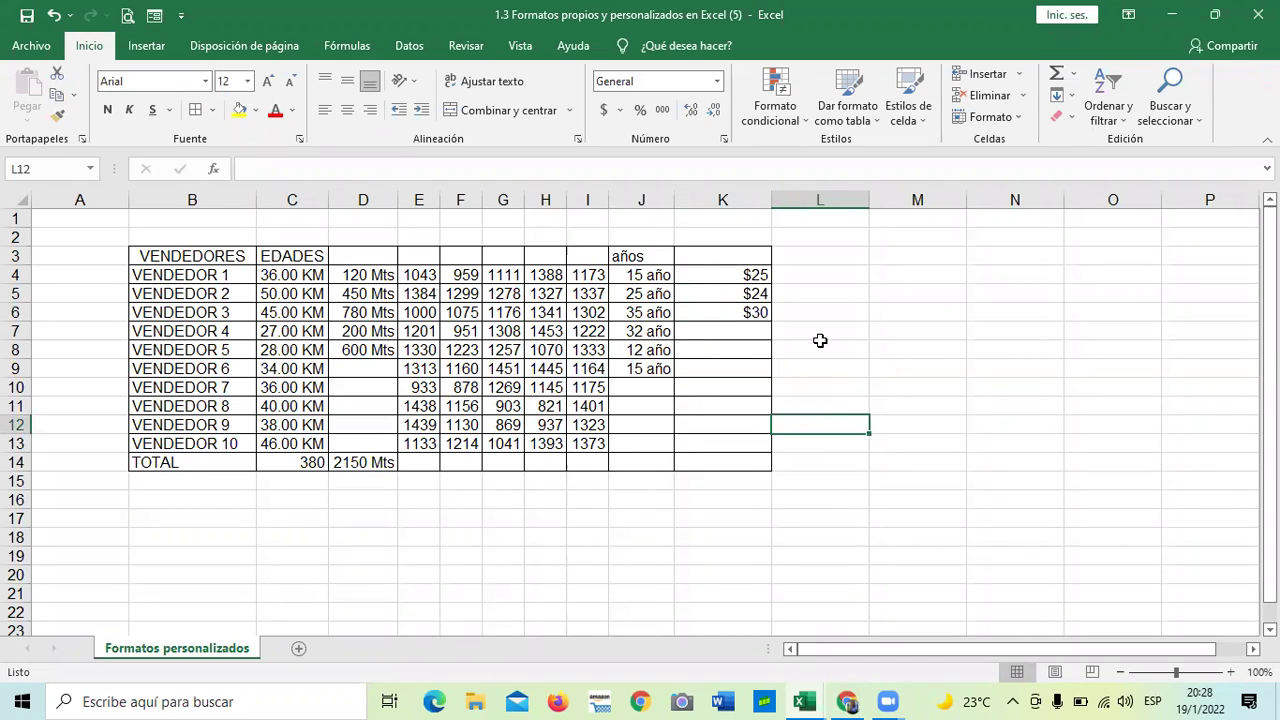
{"action": "left_click_drag", "start_coordinate": [740, 274], "coordinate": [737, 460]}
{"action": "key", "text": "alt+h"}
{"action": "key", "text": "u"}
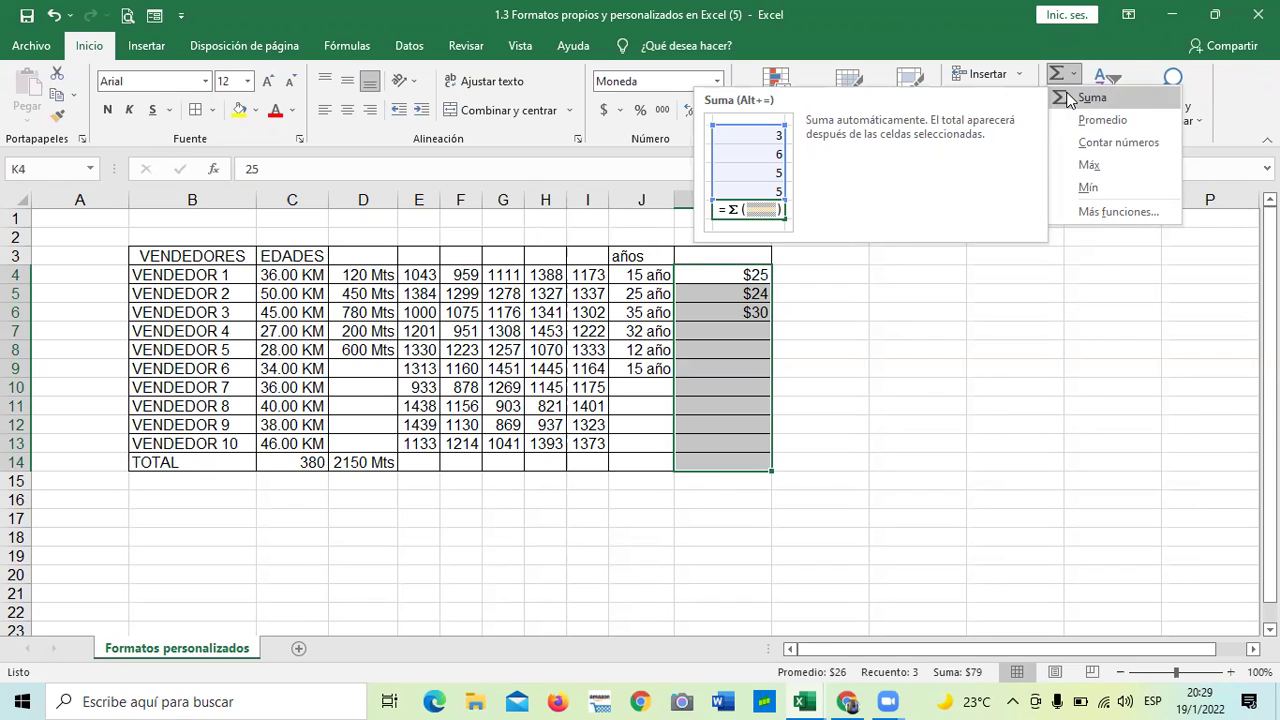
- Total the column K amounts into K14 with Suma, giving $79
{"action": "left_click", "coordinate": [1090, 97]}
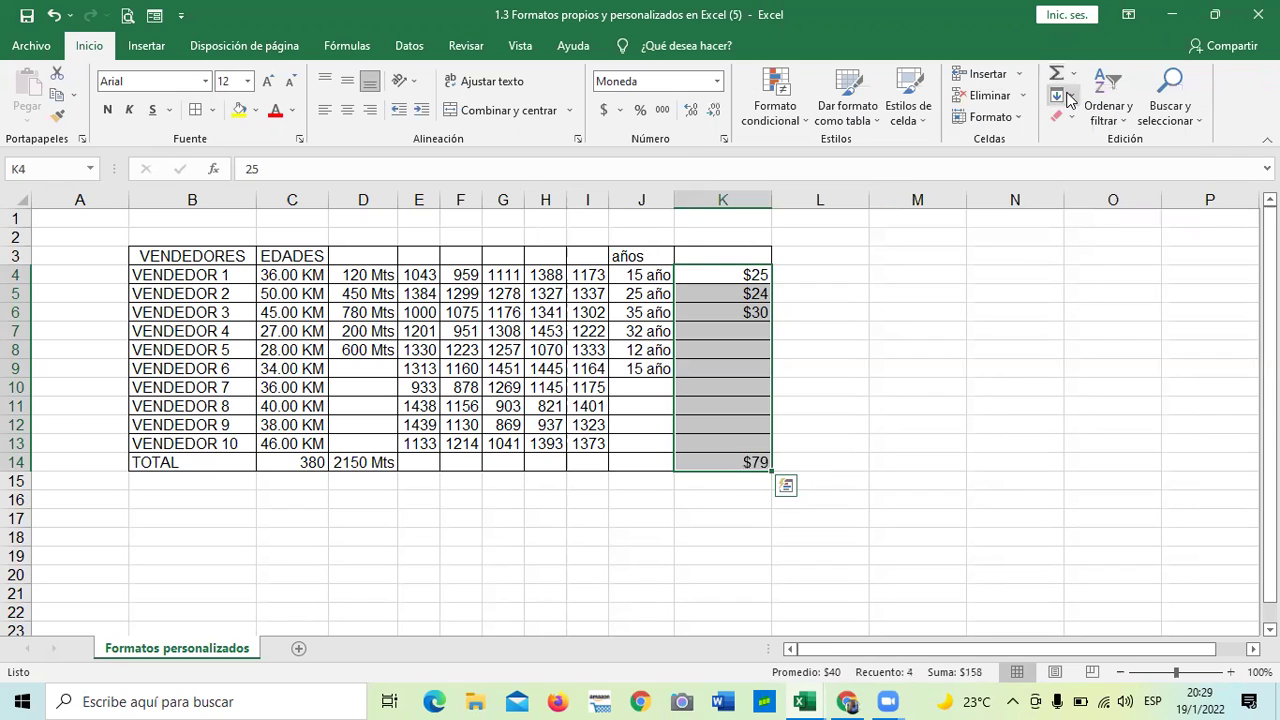
{"action": "left_click", "coordinate": [786, 592]}
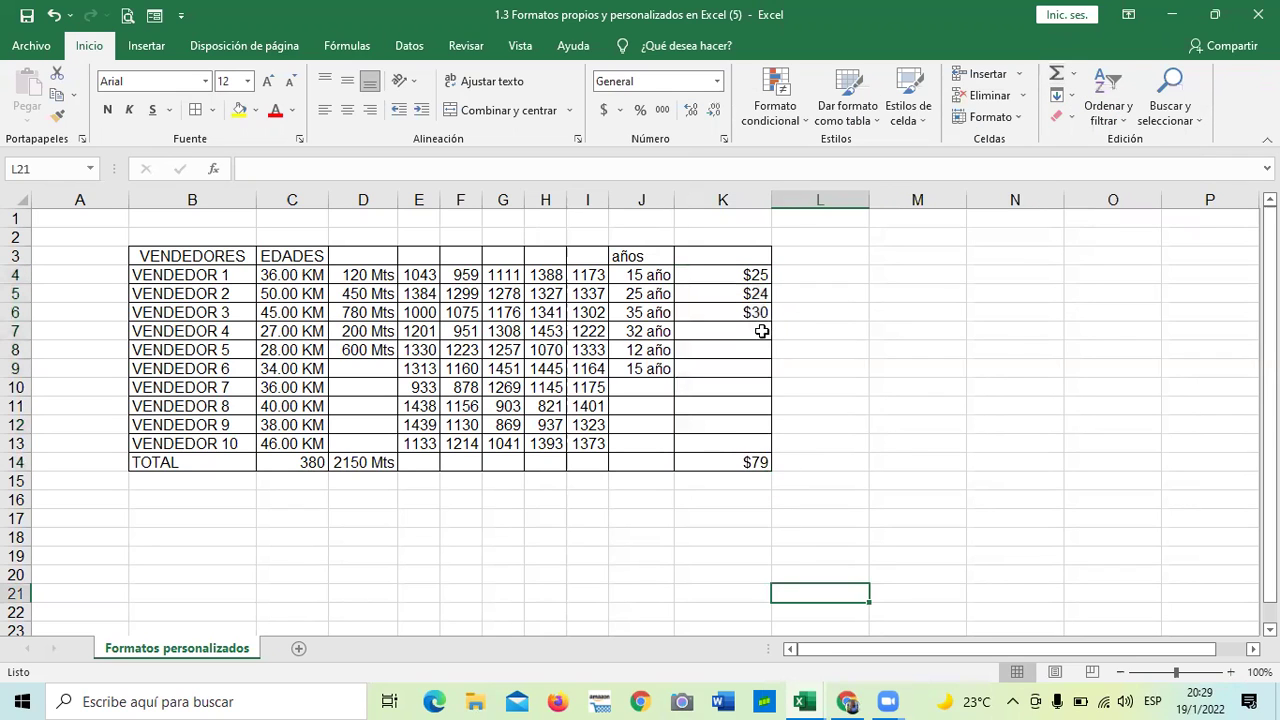
{"action": "left_click", "coordinate": [745, 274]}
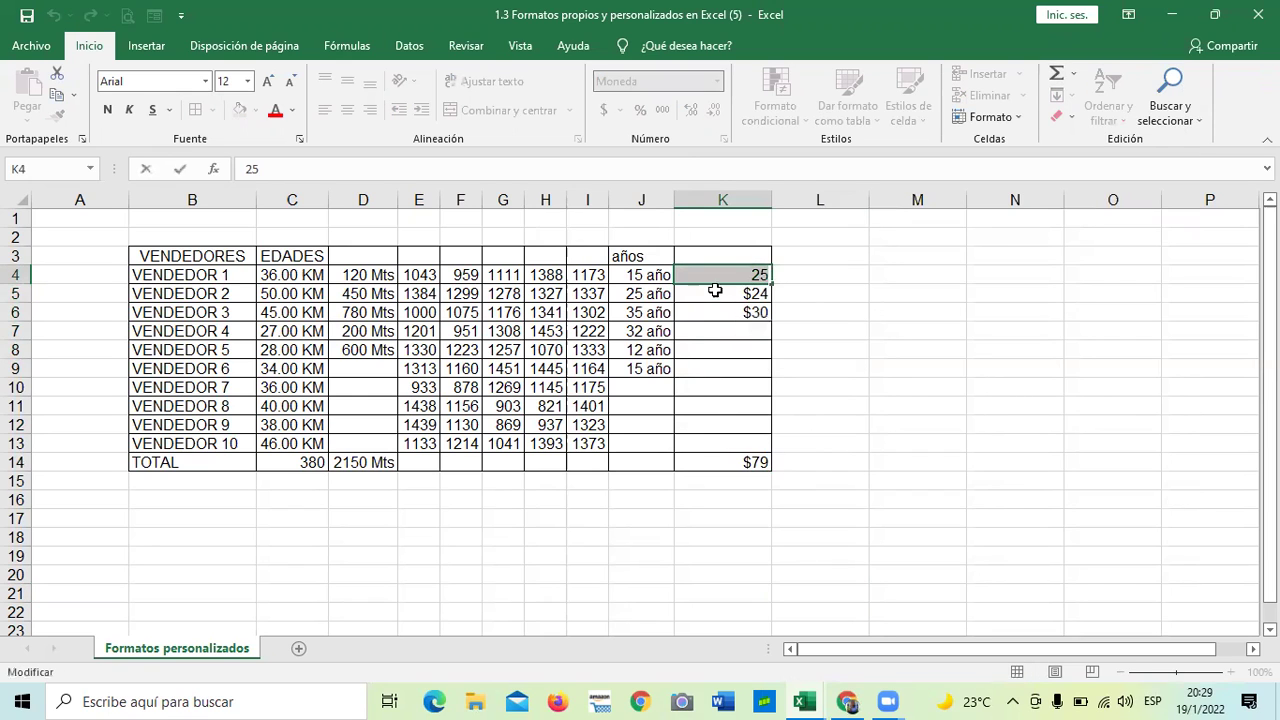
- Begin clearing the old amounts in K4 through K6
{"action": "key", "text": "Return"}
{"action": "left_click_drag", "start_coordinate": [737, 277], "coordinate": [737, 328]}
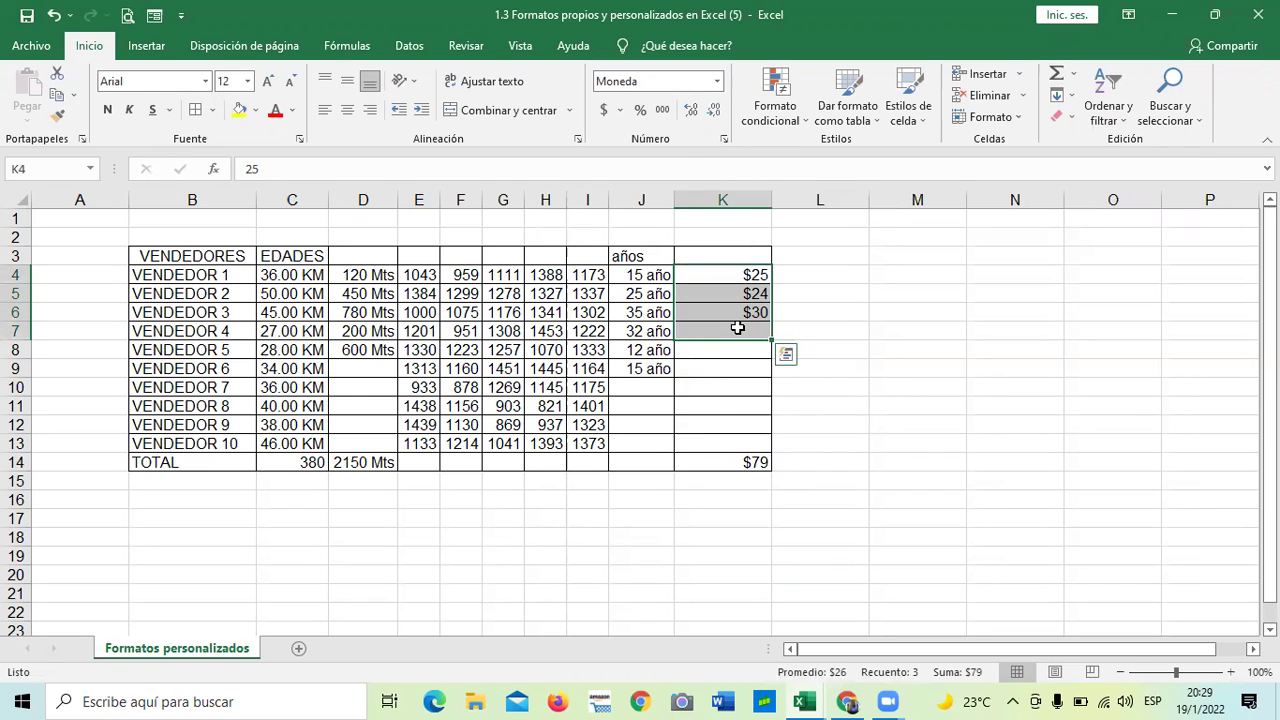
{"action": "key", "text": "BackSpace"}
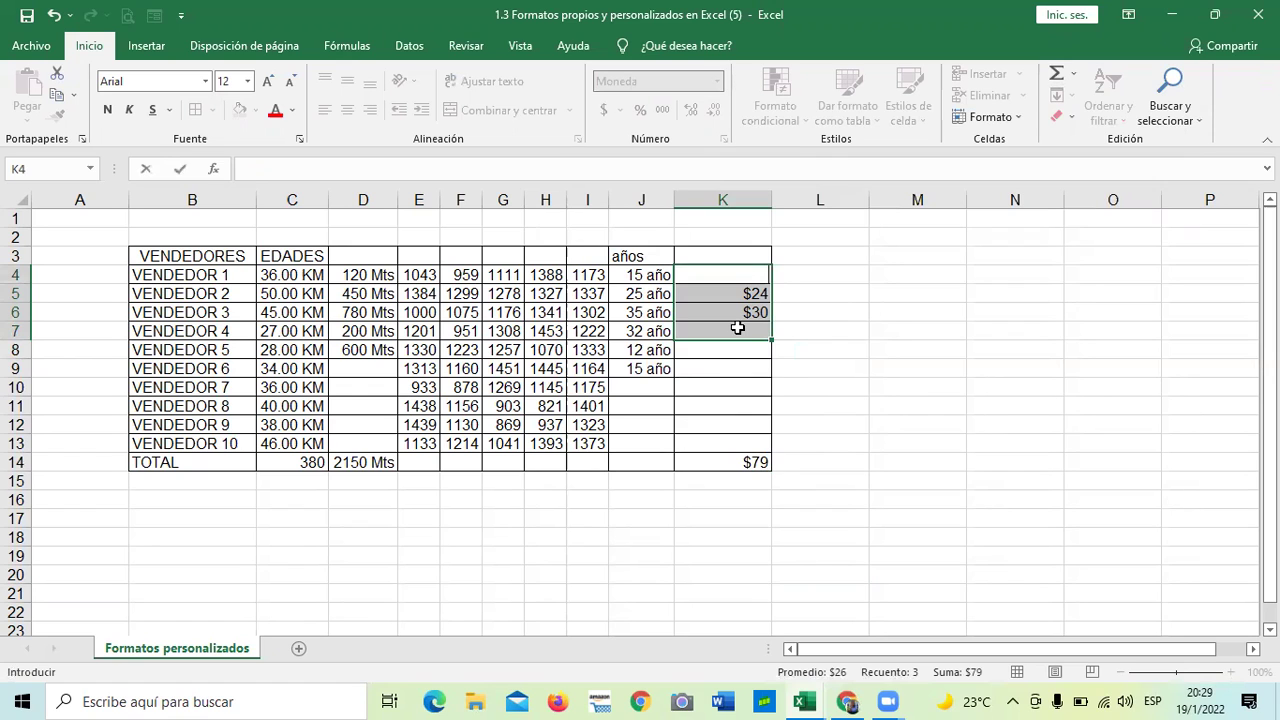
- Delete the remaining old amounts in K4 to K8
{"action": "left_click", "coordinate": [886, 366]}
{"action": "left_click_drag", "start_coordinate": [745, 279], "coordinate": [748, 349]}
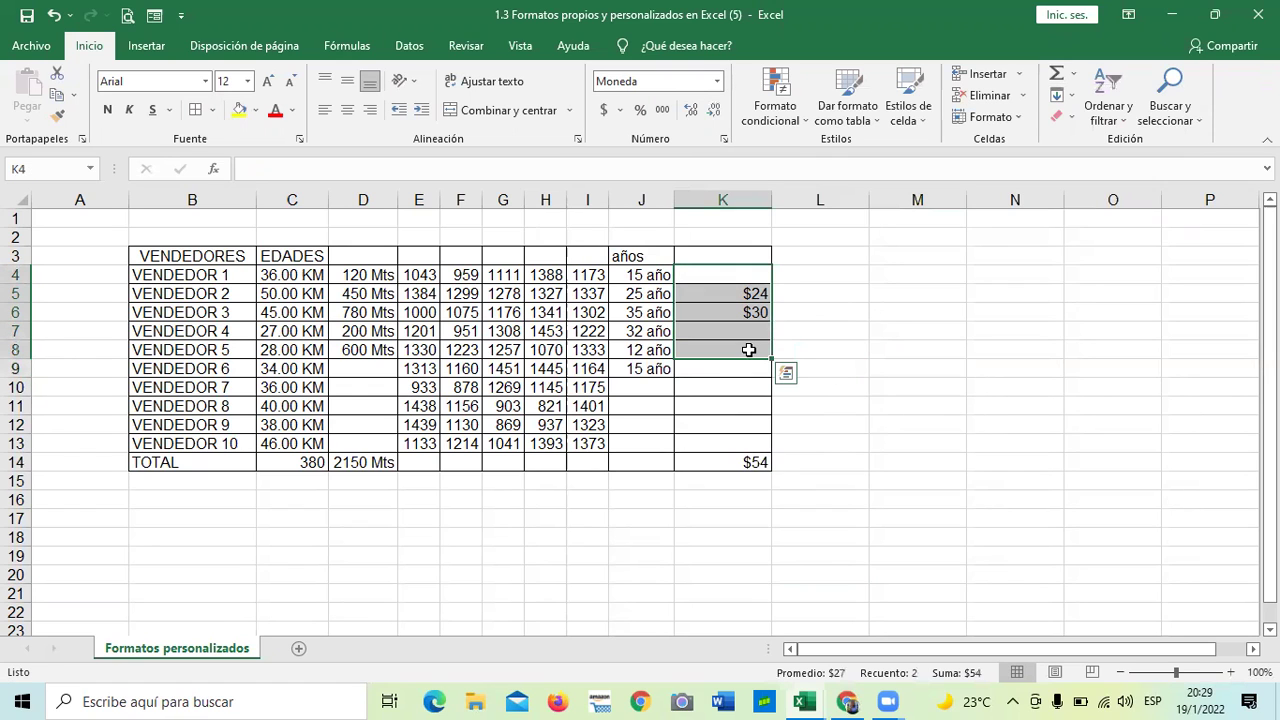
{"action": "key", "text": "Delete"}
{"action": "left_click", "coordinate": [888, 366]}
- Enter 45, 78, 62, 42, 48, 78 and 95 down column K from K4
{"action": "left_click", "coordinate": [709, 274]}
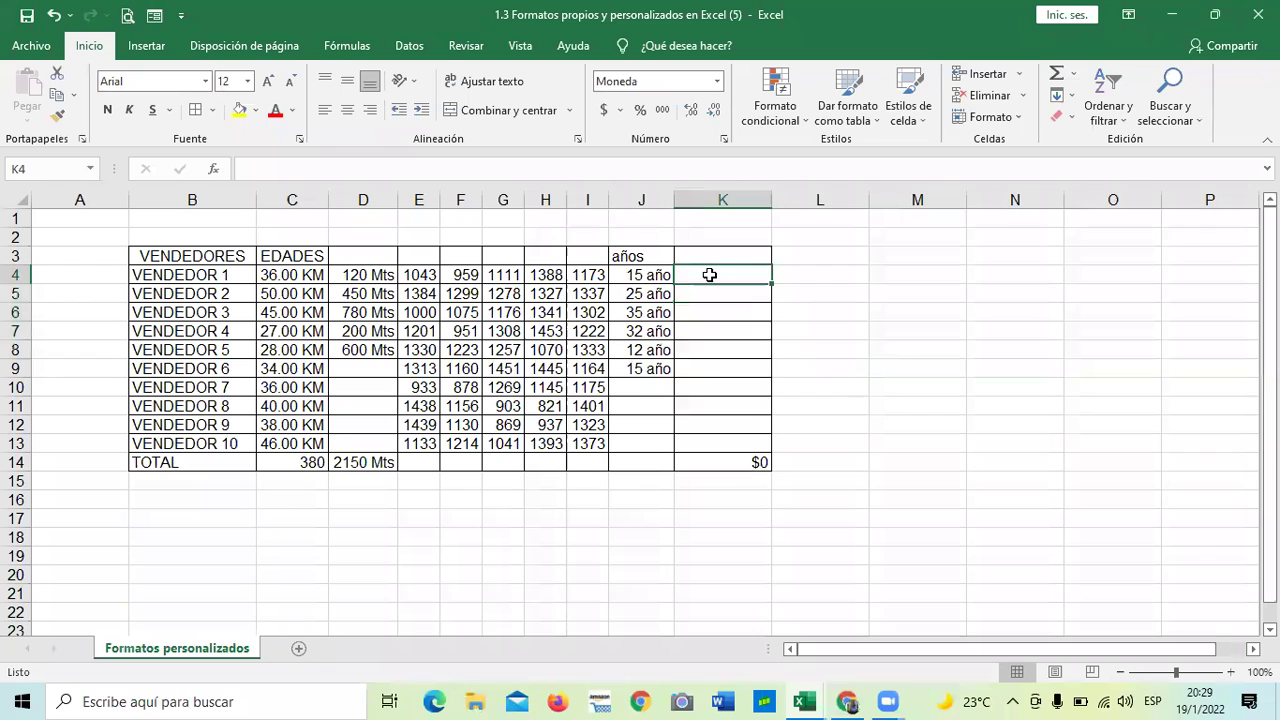
{"action": "type", "text": "45"}
{"action": "key", "text": "Return"}
{"action": "type", "text": "78"}
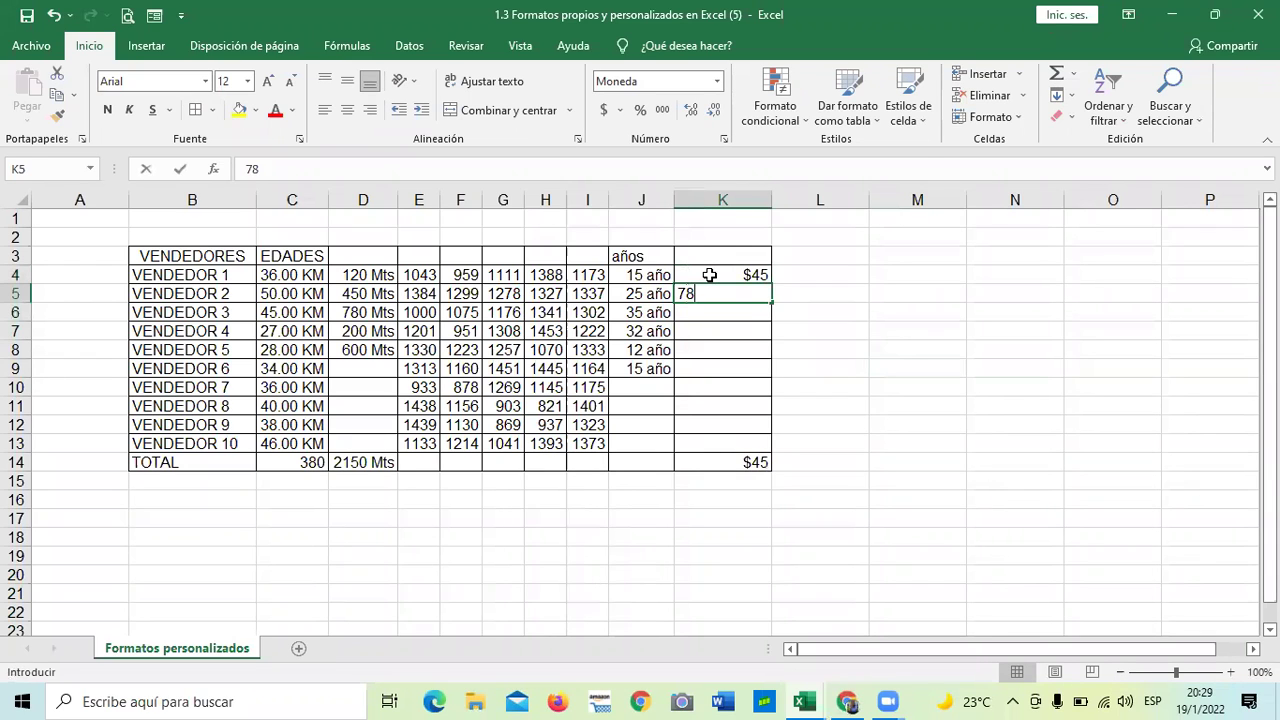
{"action": "key", "text": "Return"}
{"action": "type", "text": "62"}
{"action": "key", "text": "Return"}
{"action": "type", "text": "4"}
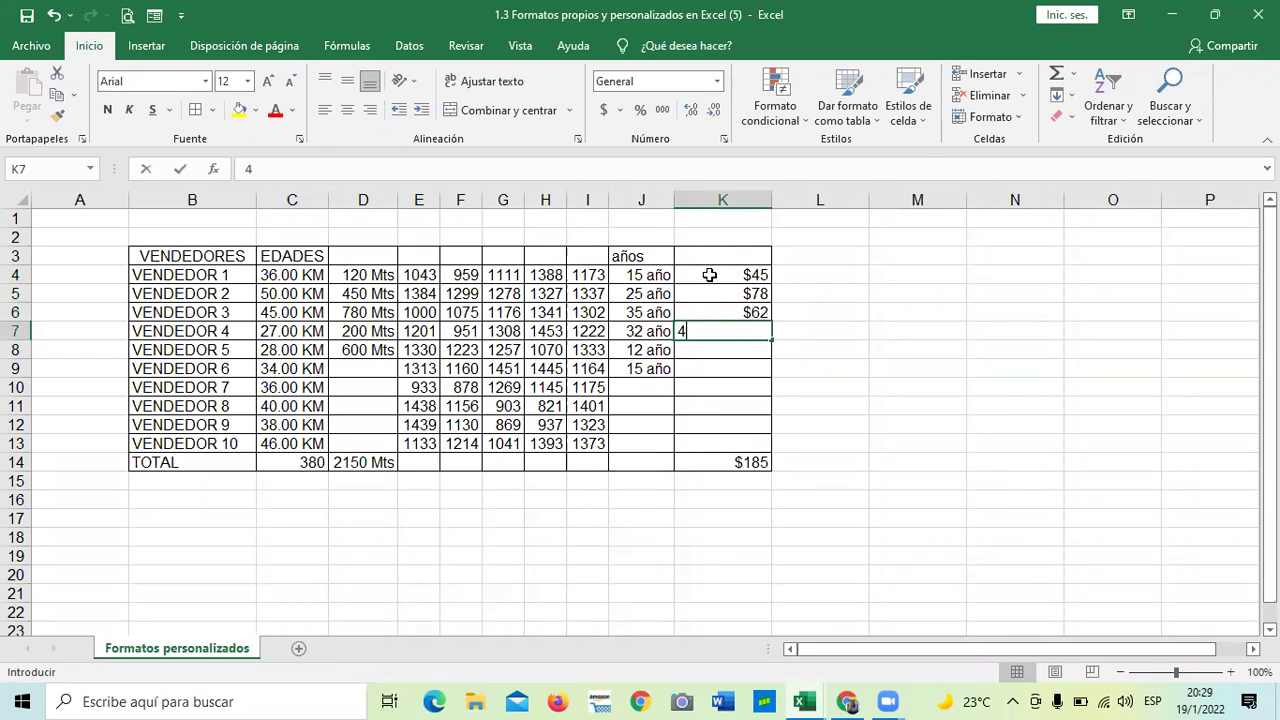
{"action": "type", "text": "2"}
{"action": "key", "text": "Return"}
{"action": "type", "text": "48"}
{"action": "key", "text": "Return"}
{"action": "type", "text": "78"}
{"action": "key", "text": "Return"}
{"action": "type", "text": "95"}
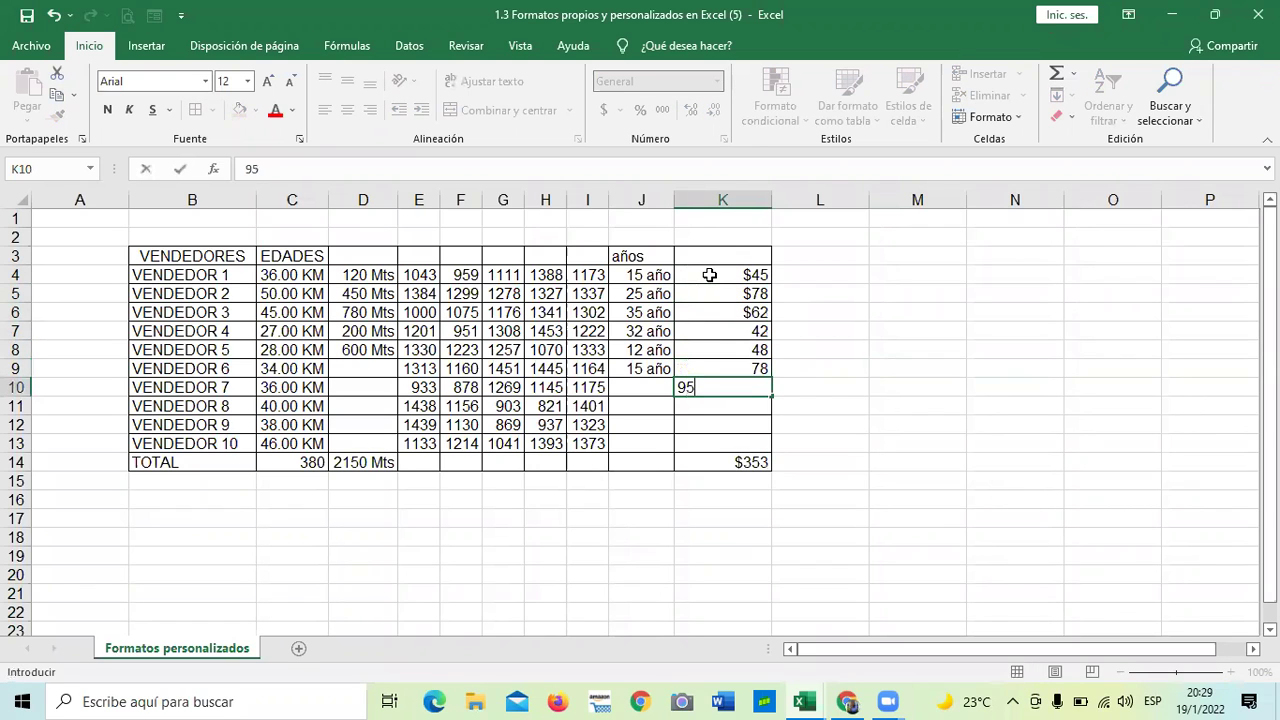
{"action": "key", "text": "Return"}
- Apply the Moneda format to amounts K4:K11, showing $45.00 to $95.00
{"action": "left_click_drag", "start_coordinate": [751, 277], "coordinate": [739, 408]}
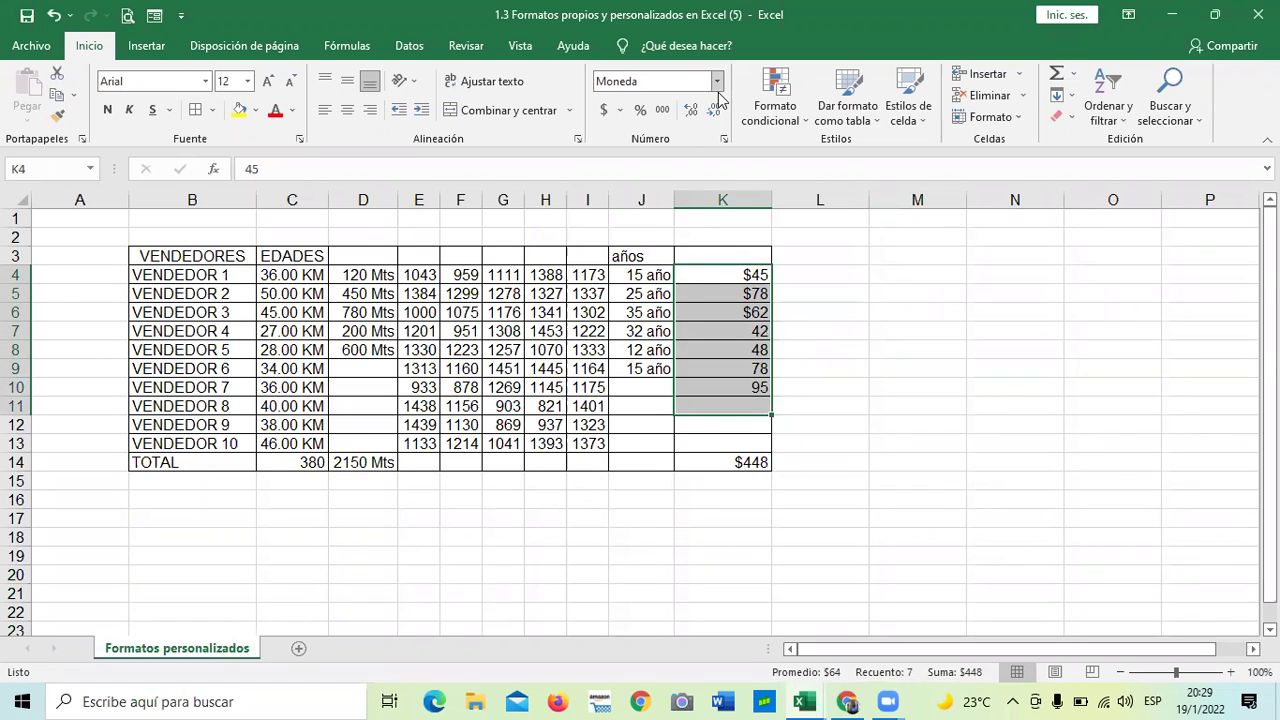
{"action": "left_click", "coordinate": [718, 90]}
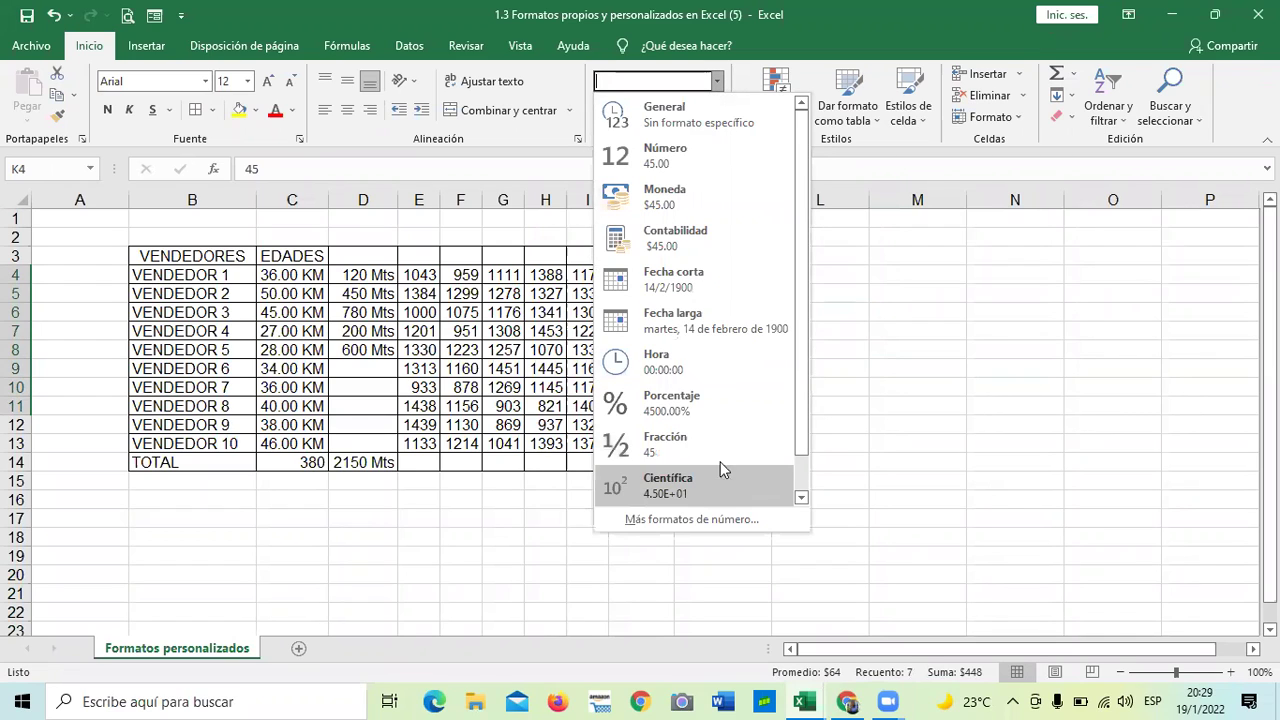
{"action": "left_click", "coordinate": [710, 190]}
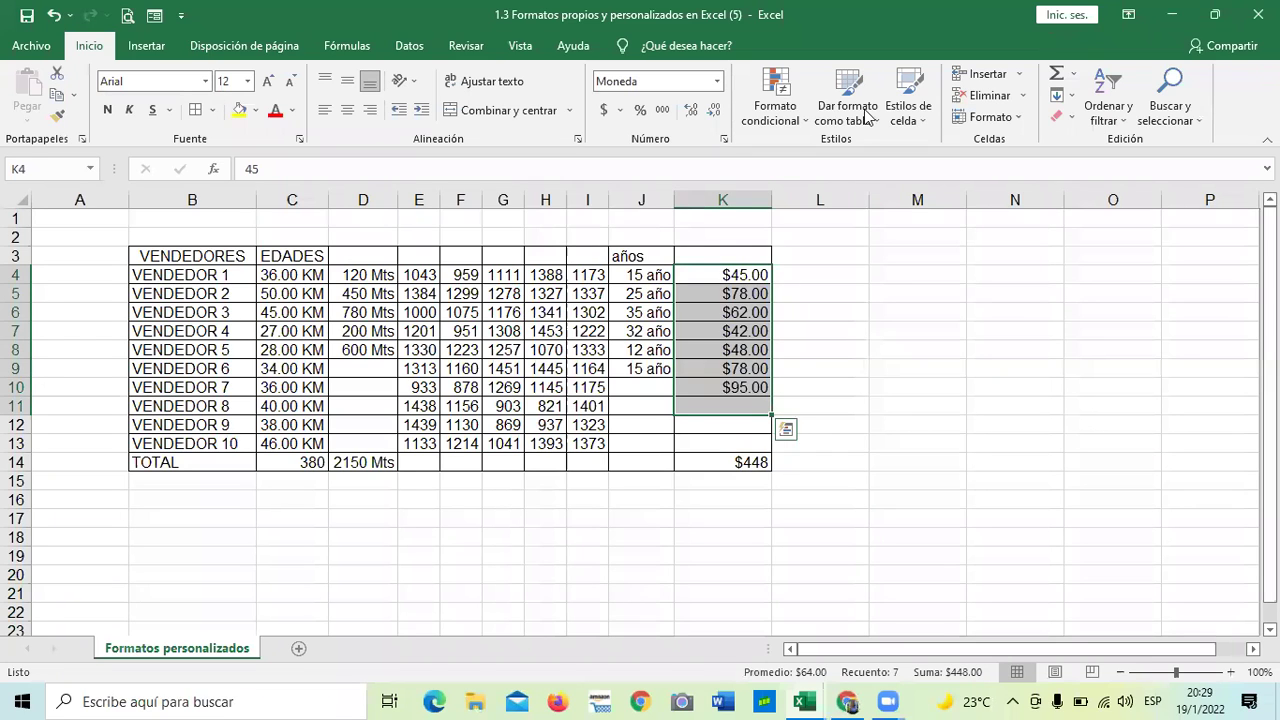
{"action": "left_click", "coordinate": [815, 349]}
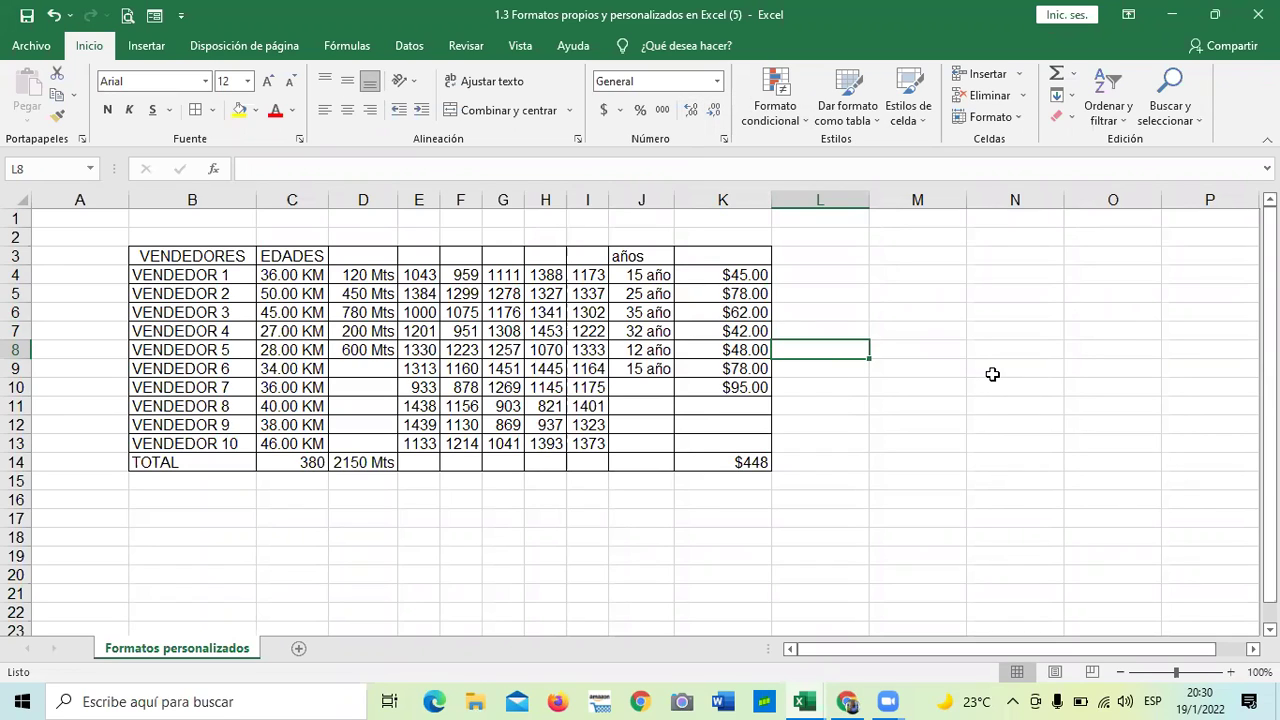
- Reselect K4:K11 and review the Number Format list without changing it
{"action": "left_click_drag", "start_coordinate": [735, 273], "coordinate": [737, 405]}
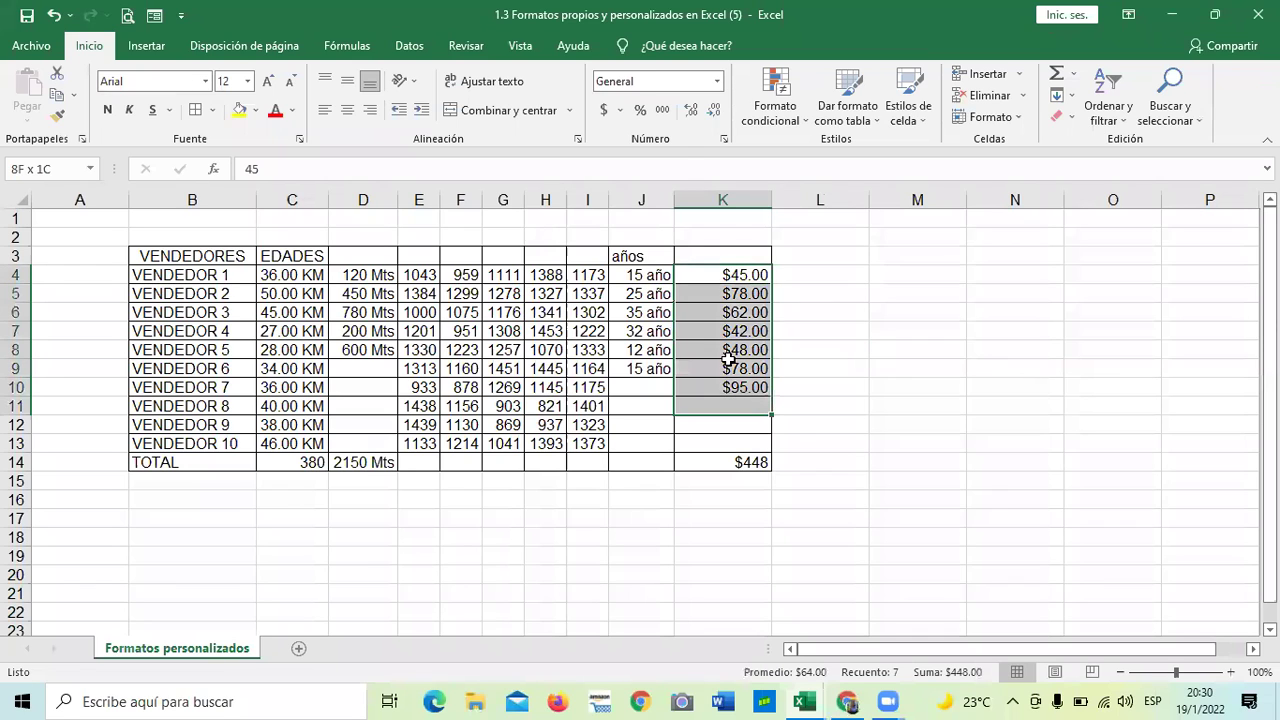
{"action": "left_click", "coordinate": [716, 81]}
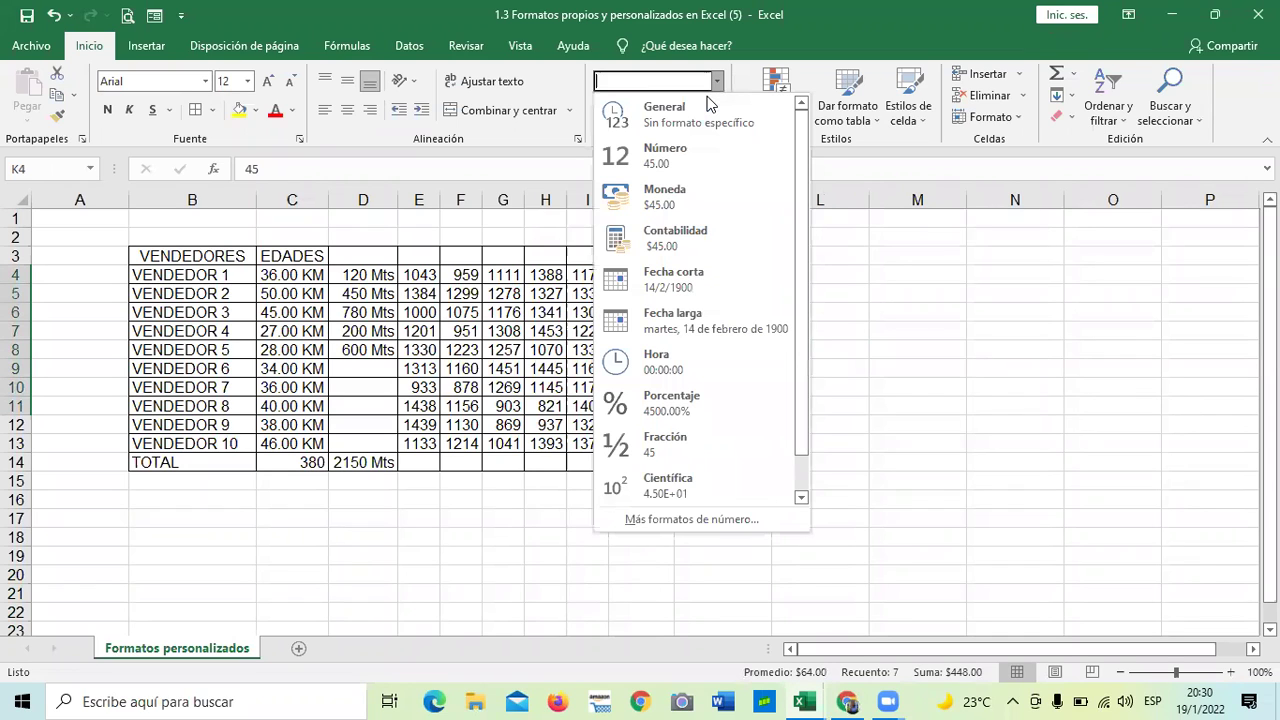
{"action": "left_click", "coordinate": [663, 197]}
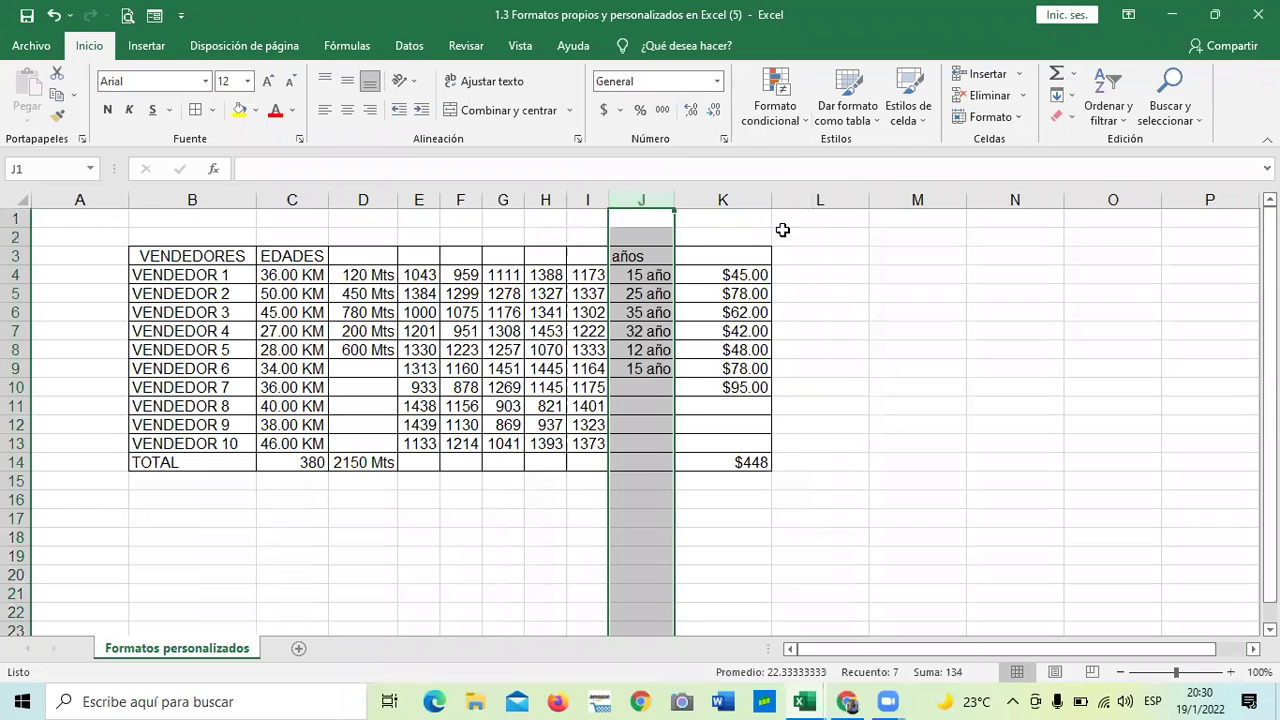
- Format K4:K13 in Formato de celdas as Moneda, 0 decimals, no symbol, showing 45–95 and 448
{"action": "left_click", "coordinate": [816, 322]}
{"action": "left_click_drag", "start_coordinate": [740, 272], "coordinate": [740, 464]}
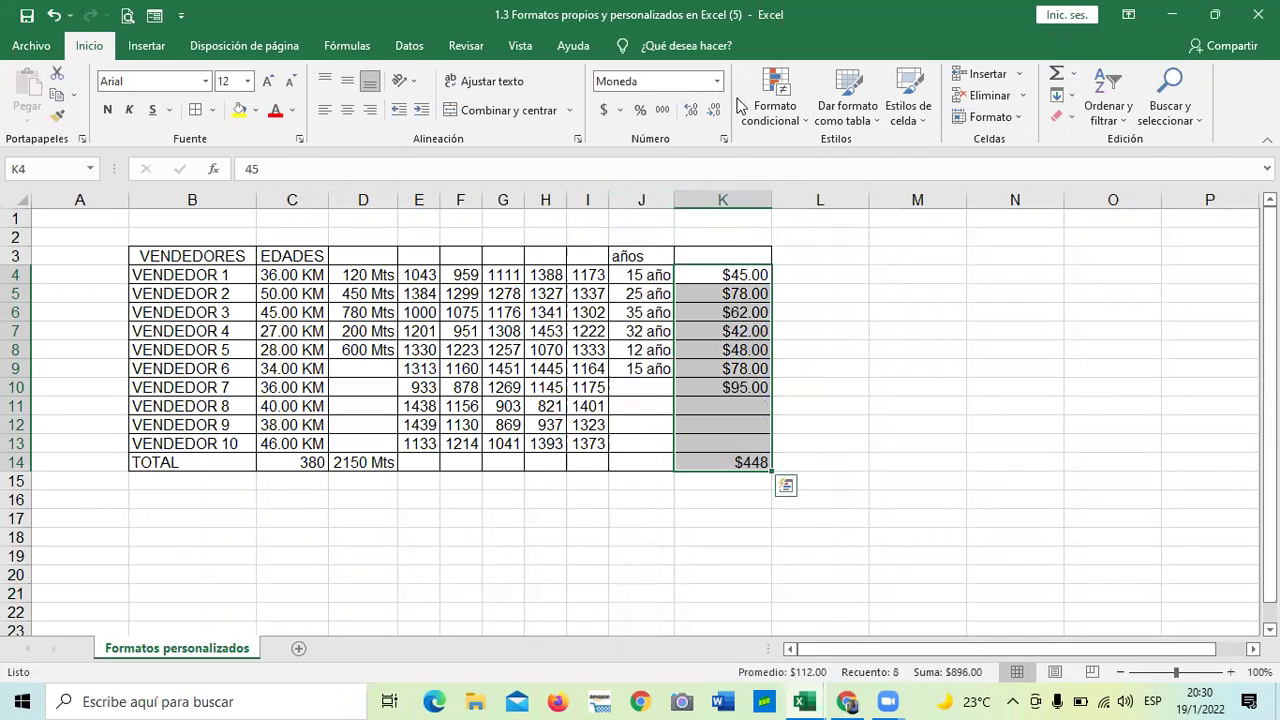
{"action": "left_click", "coordinate": [724, 139]}
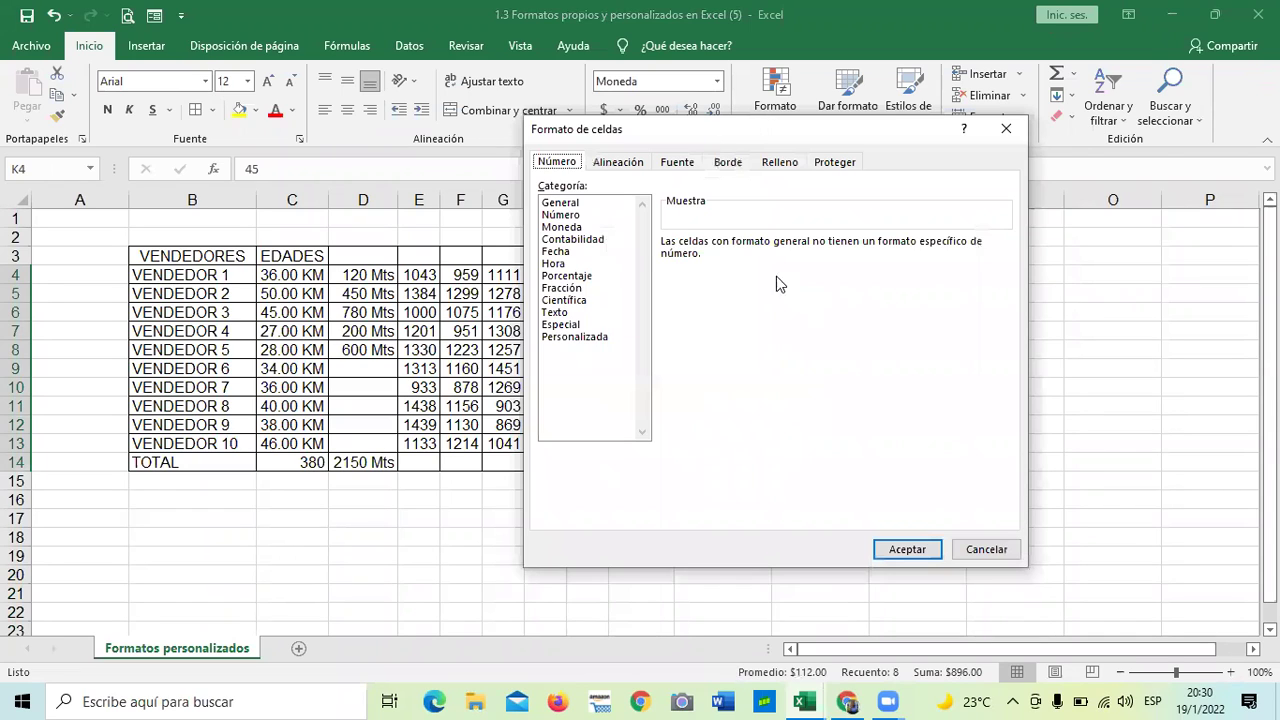
{"action": "left_click", "coordinate": [566, 229]}
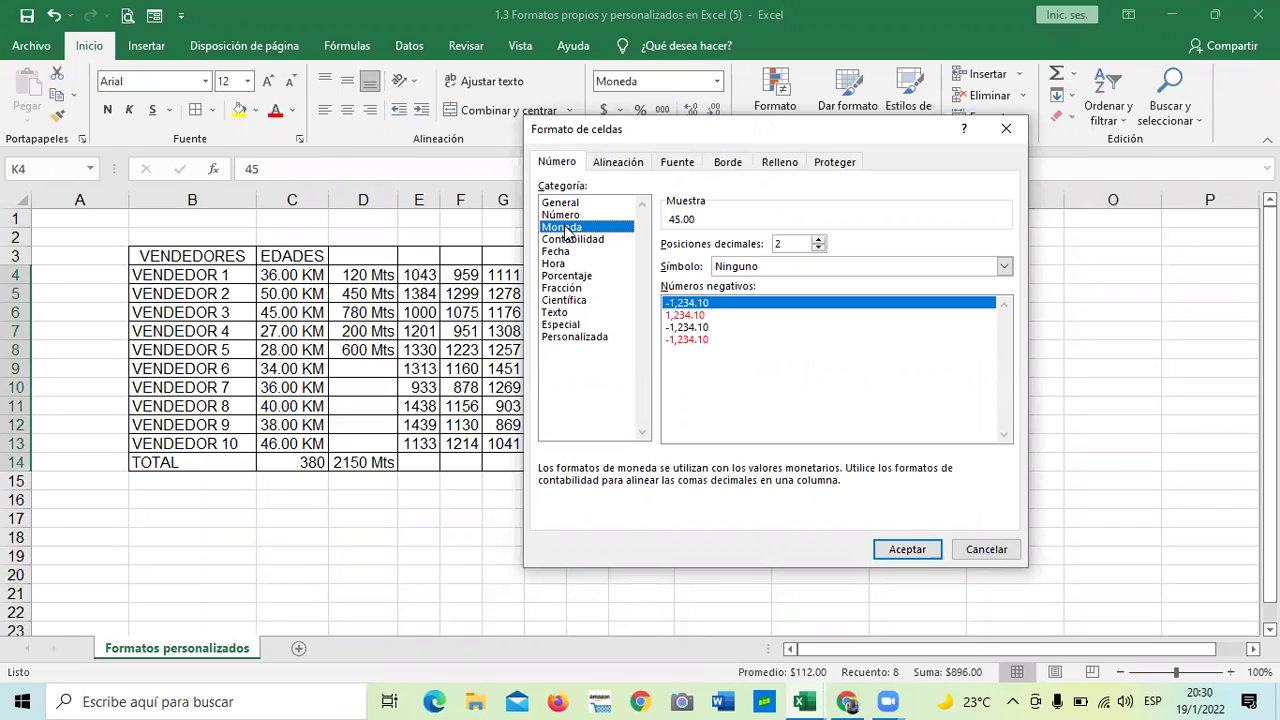
{"action": "double_click", "coordinate": [818, 249]}
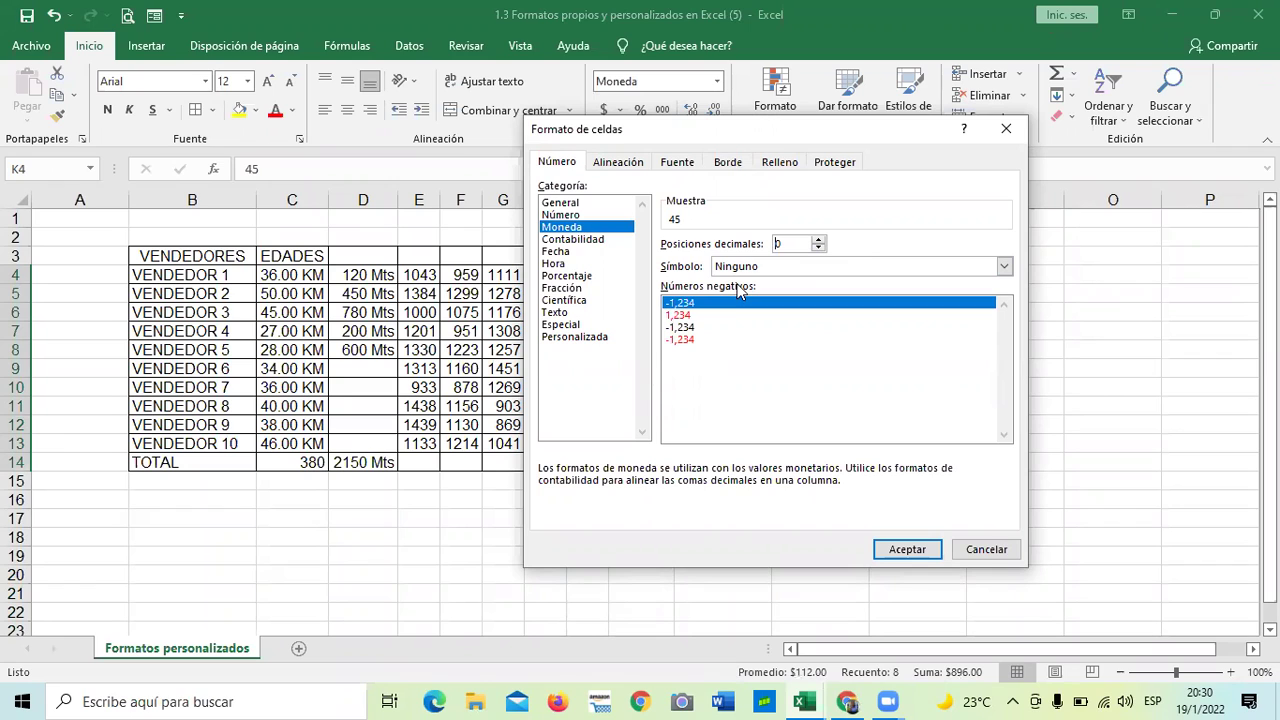
{"action": "left_click", "coordinate": [918, 553]}
{"action": "left_click", "coordinate": [920, 497]}
{"action": "left_click_drag", "start_coordinate": [706, 279], "coordinate": [726, 390]}
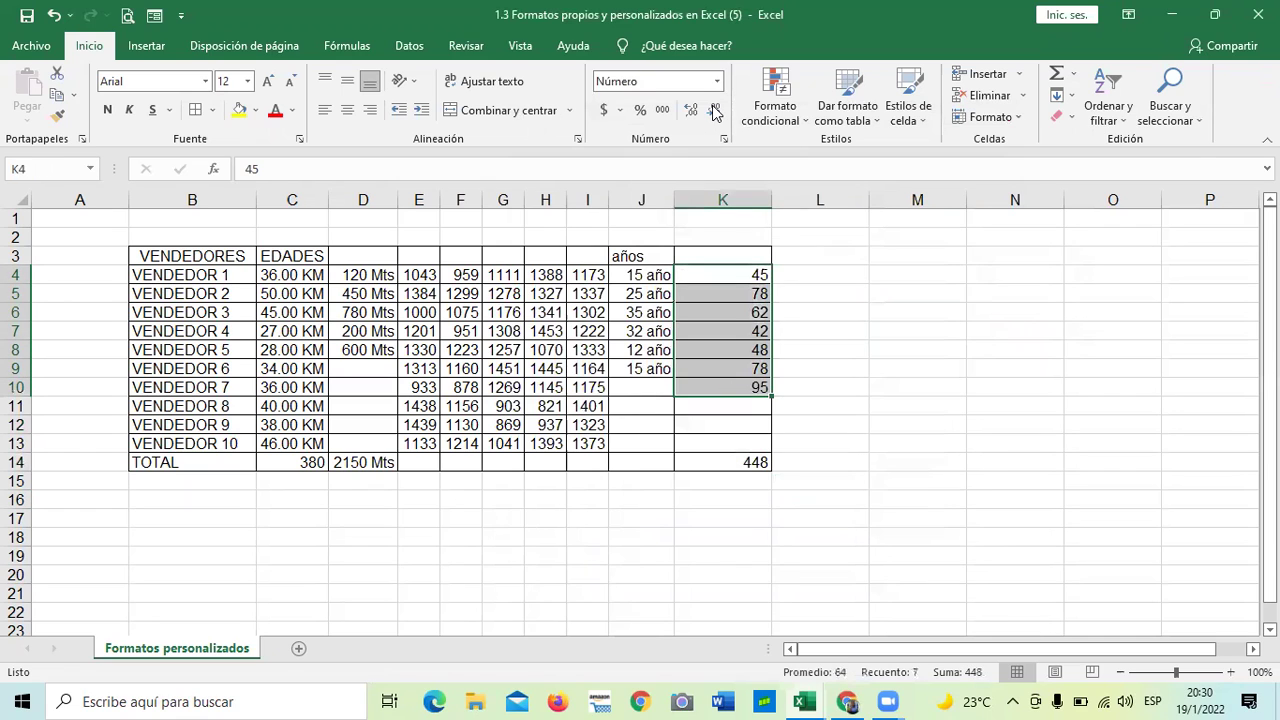
- Apply the Moneda currency format to amounts K4:K10 from the Number Format list
{"action": "left_click", "coordinate": [606, 108]}
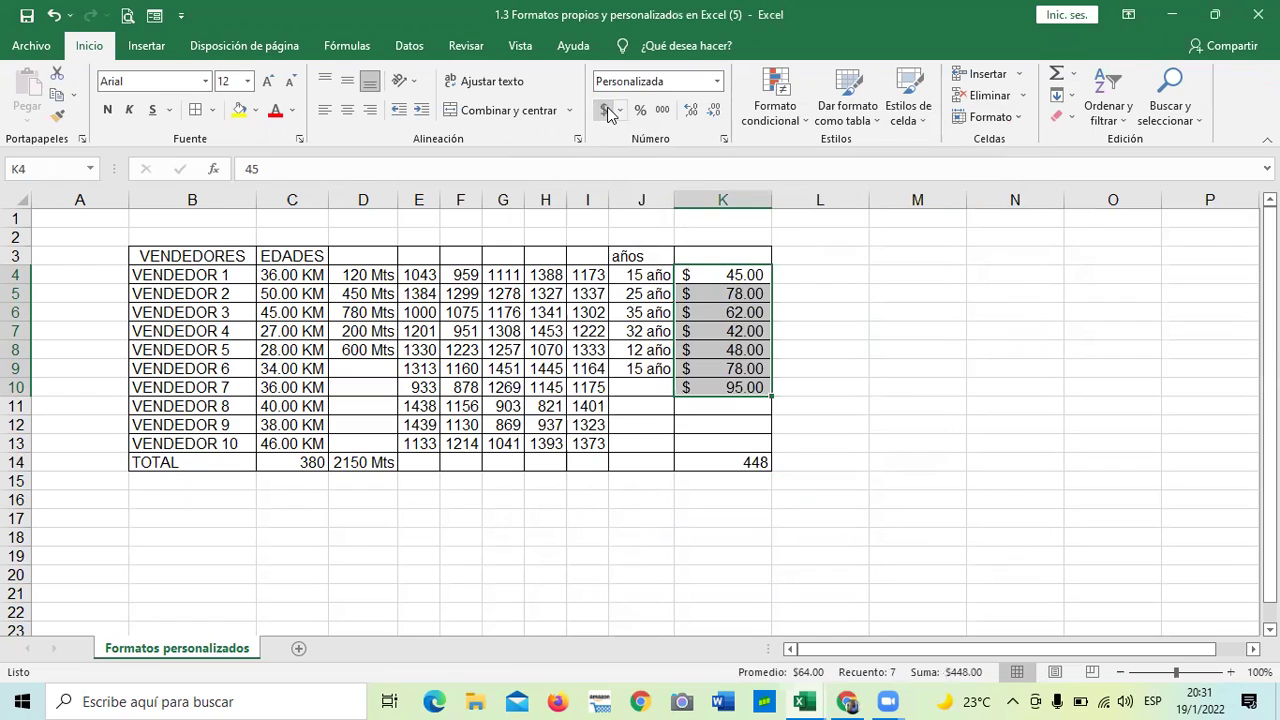
{"action": "left_click", "coordinate": [620, 110]}
{"action": "left_click", "coordinate": [604, 112]}
{"action": "left_click", "coordinate": [717, 81]}
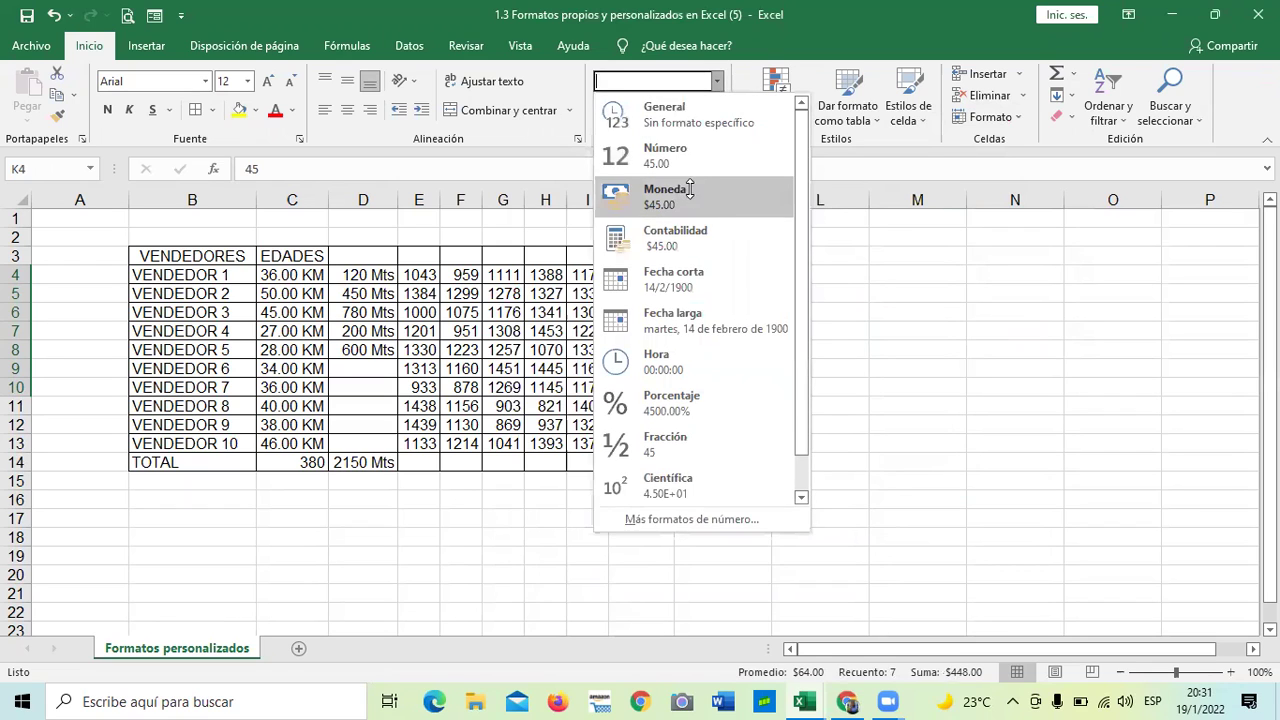
{"action": "left_click", "coordinate": [690, 190]}
{"action": "left_click", "coordinate": [717, 83]}
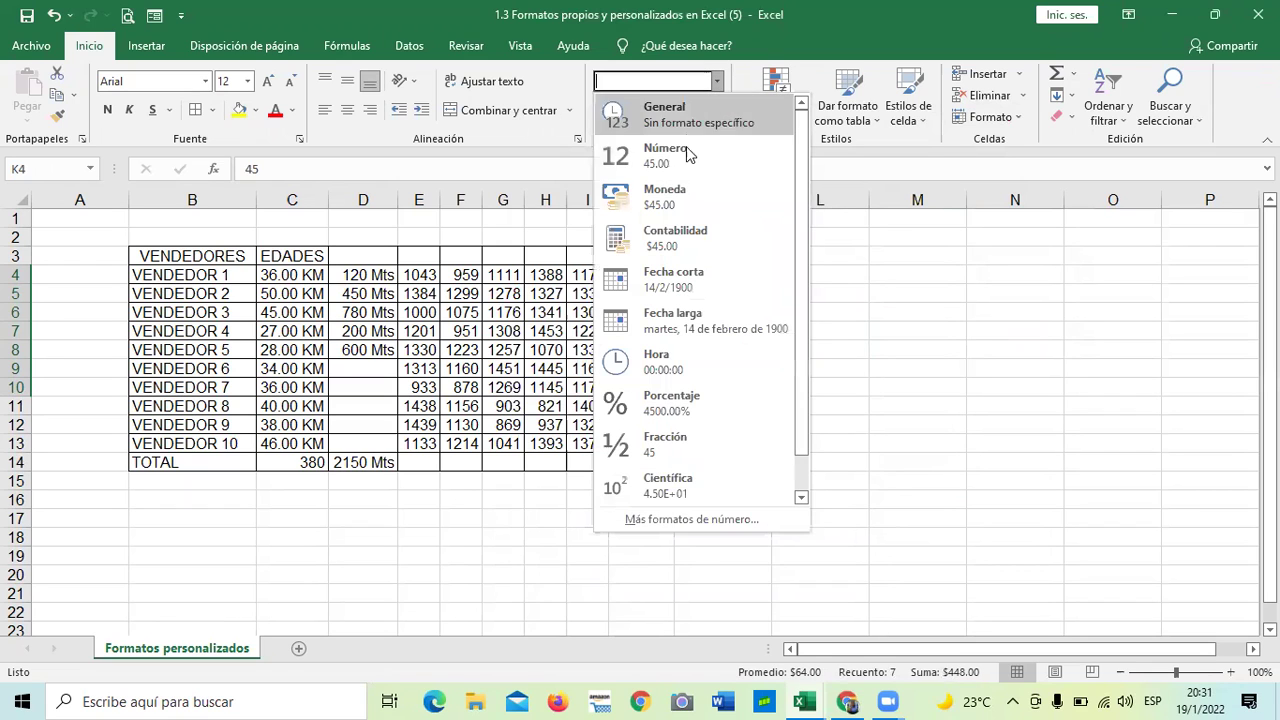
{"action": "left_click", "coordinate": [686, 188]}
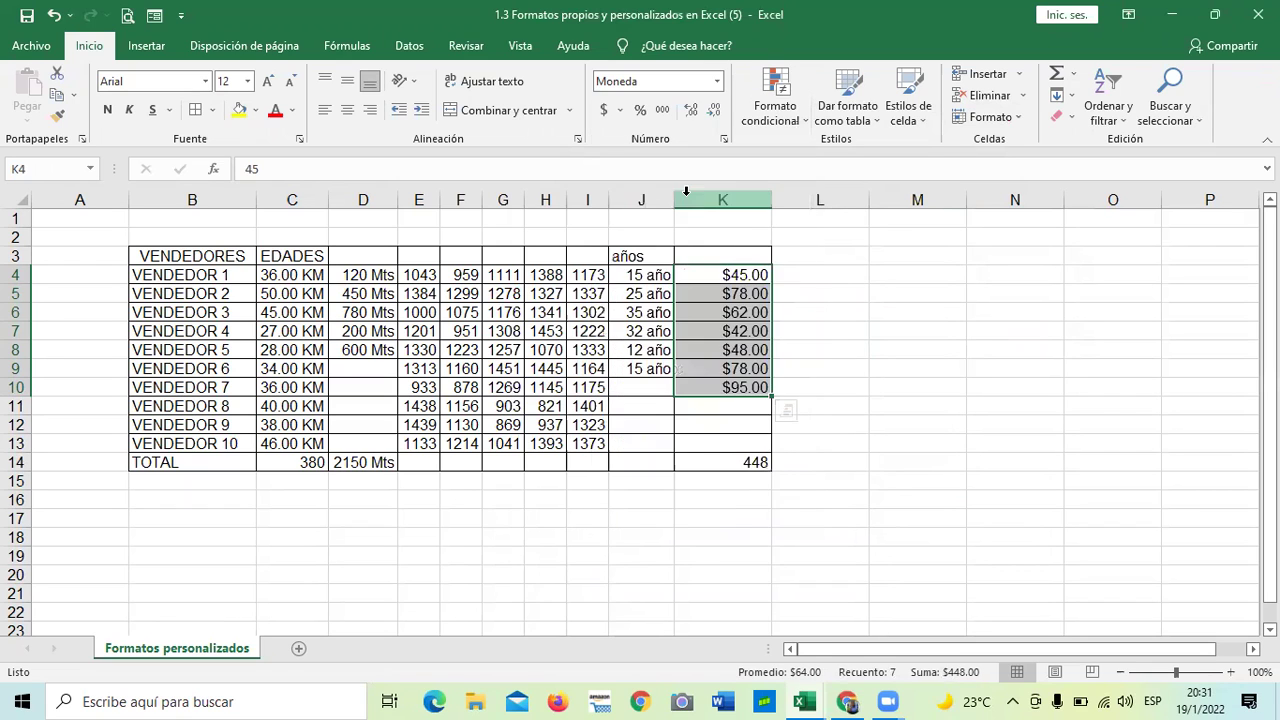
- In Formato de celdas, set Moneda with $ and 0 decimal places, giving $45 to $95
{"action": "left_click", "coordinate": [723, 139]}
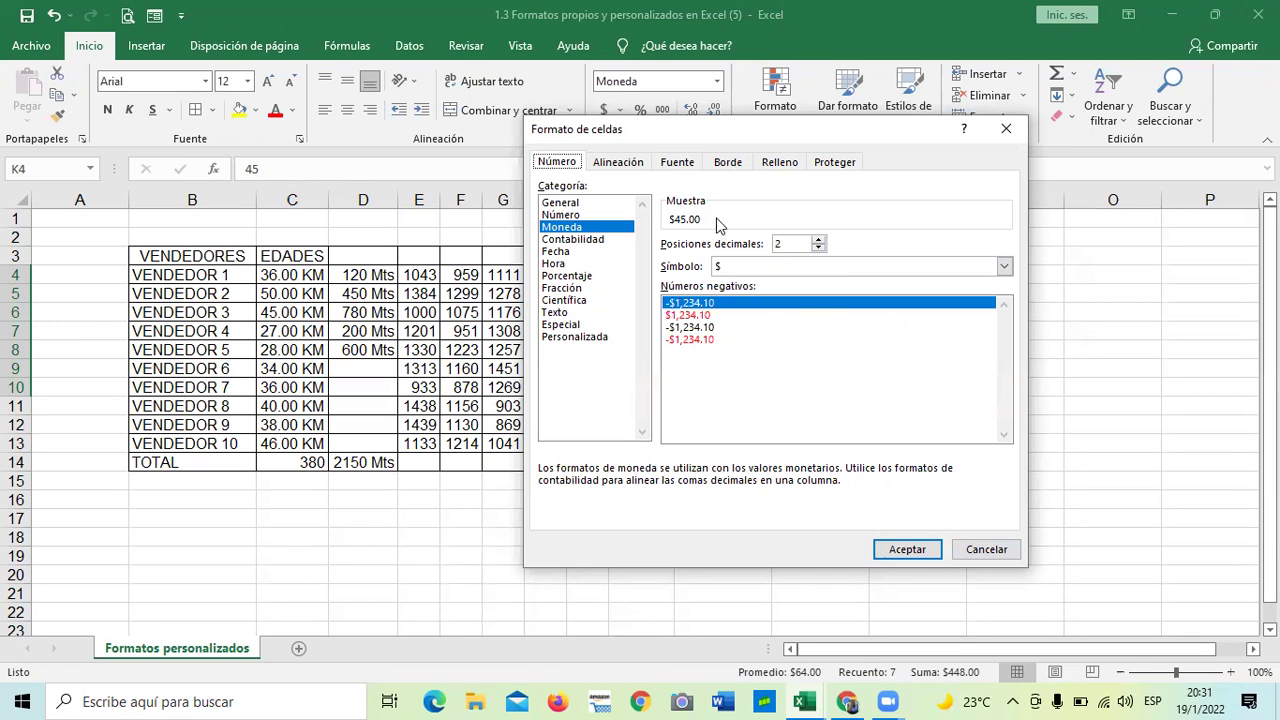
{"action": "left_click", "coordinate": [818, 248]}
{"action": "left_click", "coordinate": [818, 248]}
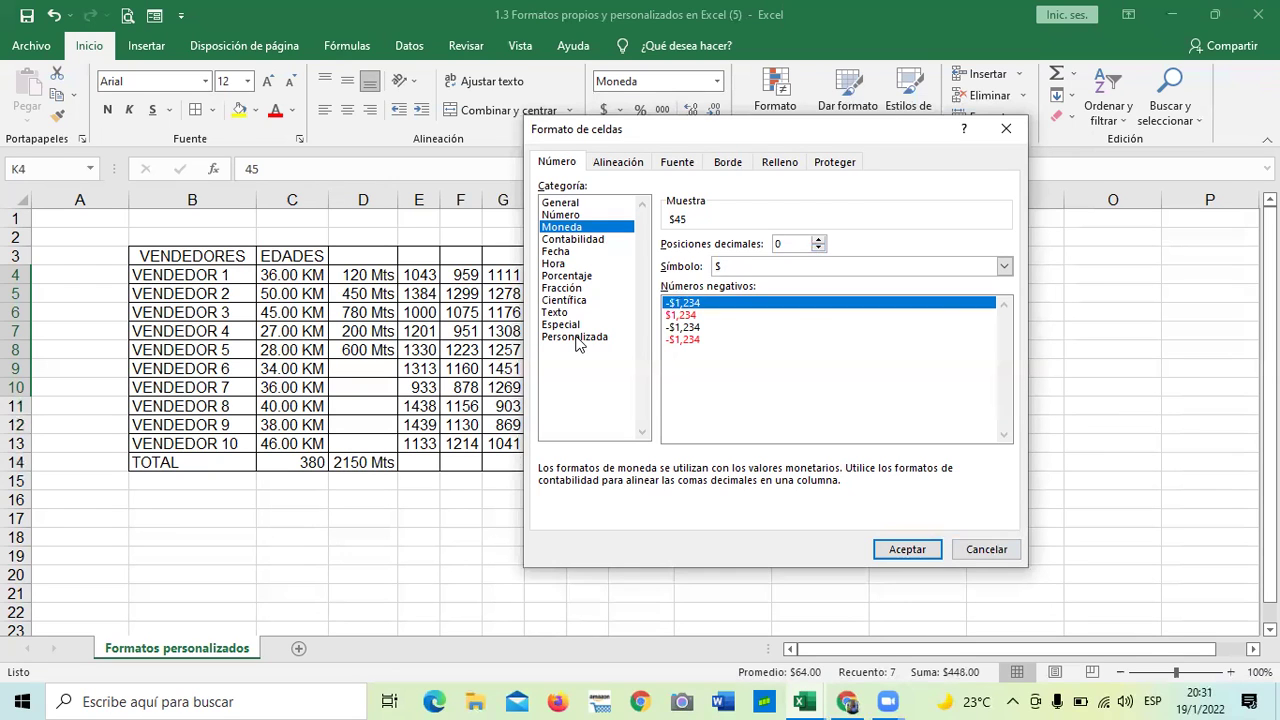
{"action": "left_click", "coordinate": [909, 549]}
{"action": "left_click", "coordinate": [899, 496]}
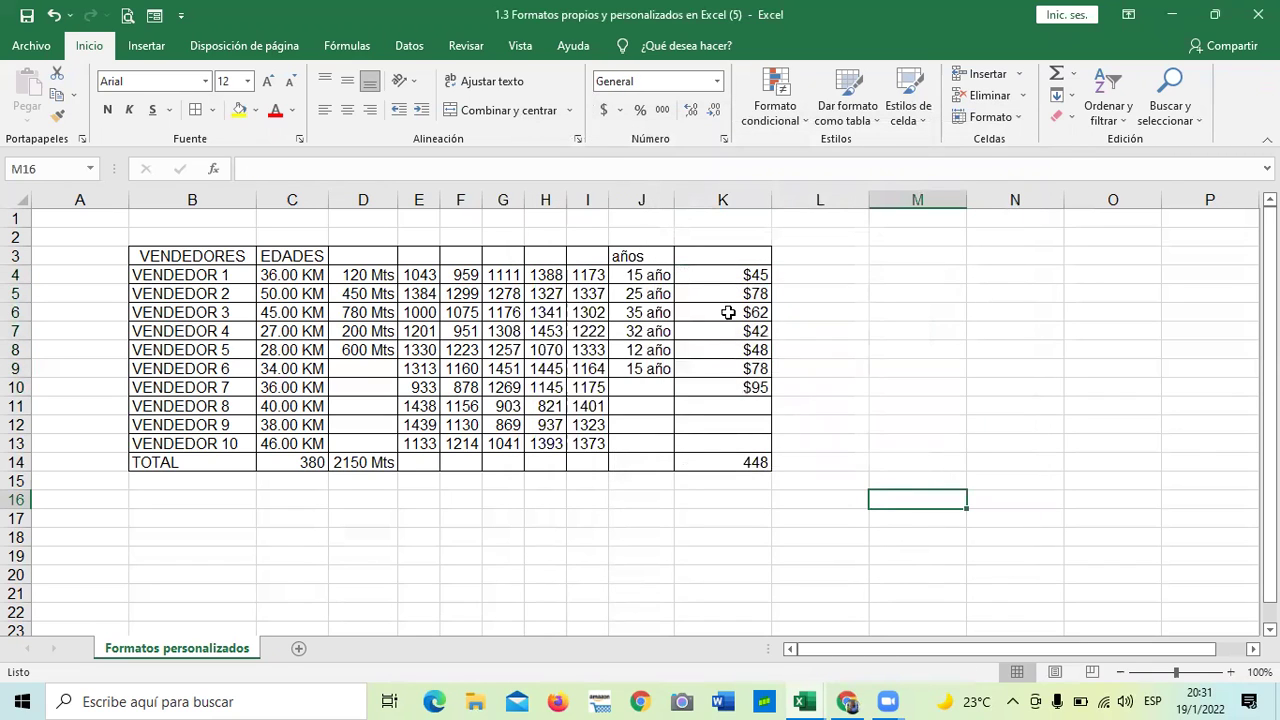
- Add one decimal place to the K10 amount
{"action": "left_click", "coordinate": [709, 275]}
{"action": "key", "text": "Down"}
{"action": "key", "text": "Down"}
{"action": "left_click", "coordinate": [715, 369]}
{"action": "left_click", "coordinate": [713, 385]}
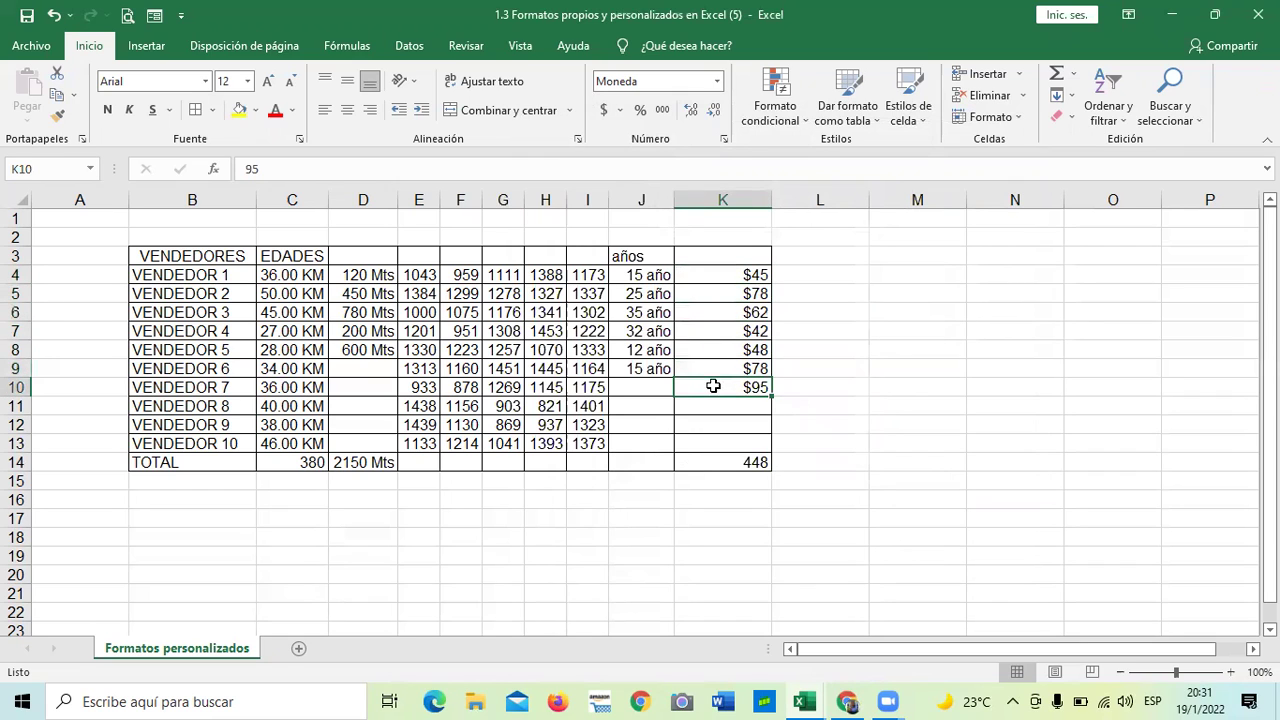
{"action": "left_click", "coordinate": [692, 112]}
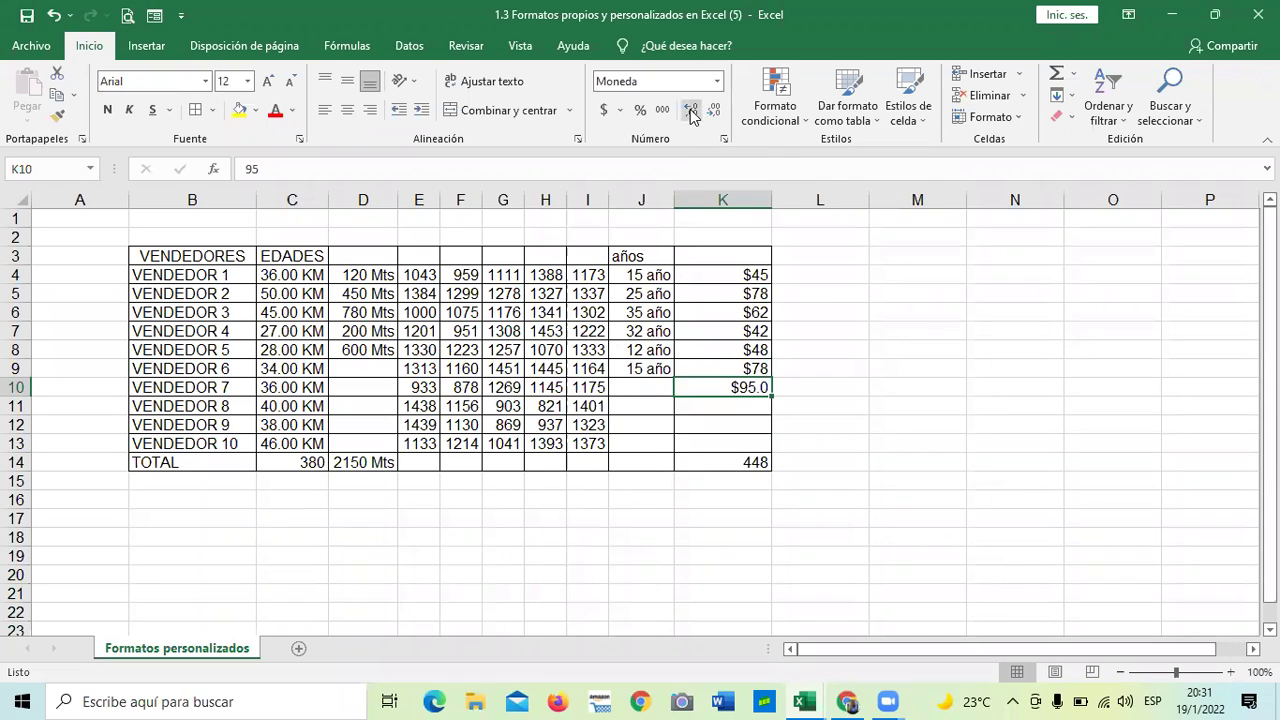
- Adjust K4:K10 to exactly one decimal place, $45.0 through $95.0
{"action": "left_click_drag", "start_coordinate": [714, 274], "coordinate": [743, 389]}
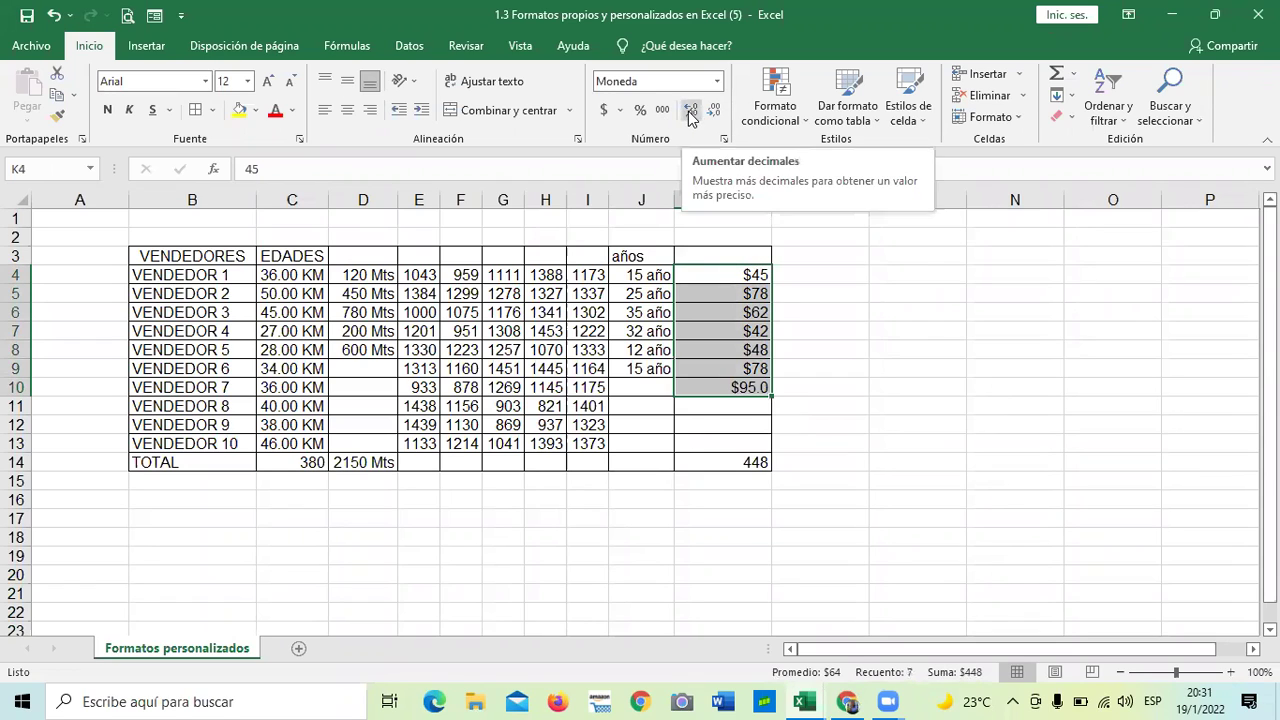
{"action": "left_click", "coordinate": [691, 112]}
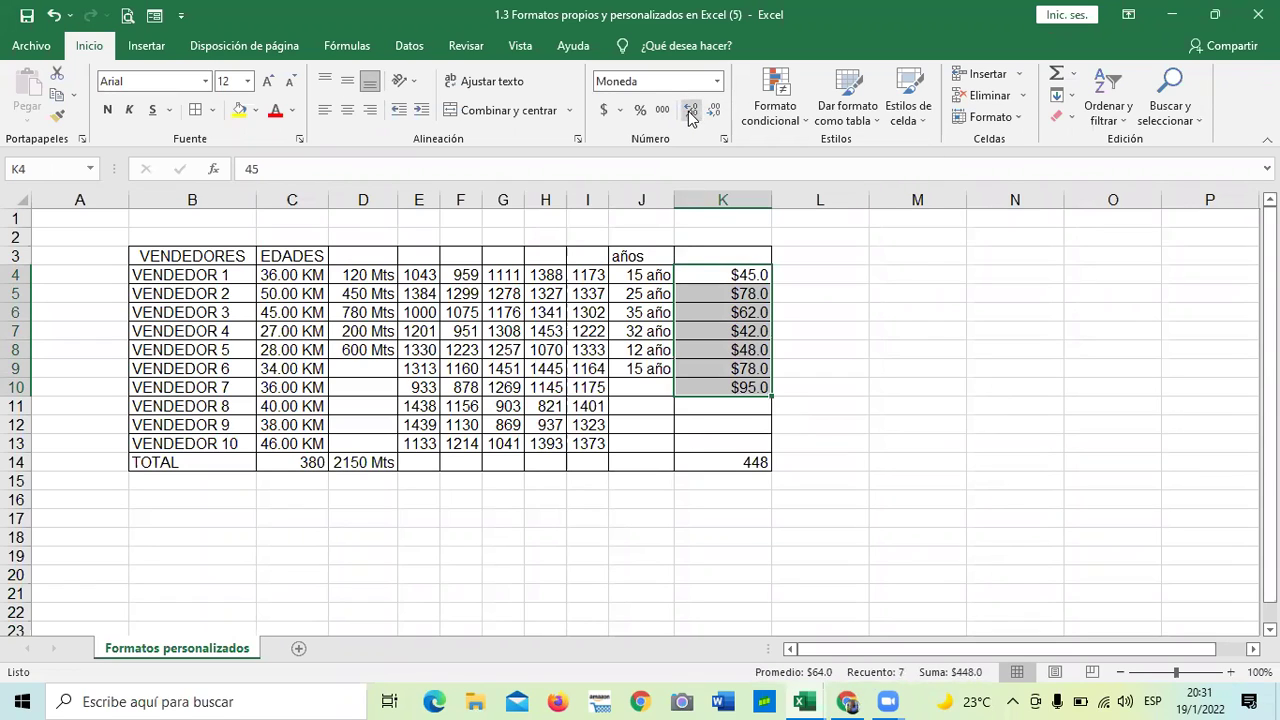
{"action": "left_click", "coordinate": [691, 113]}
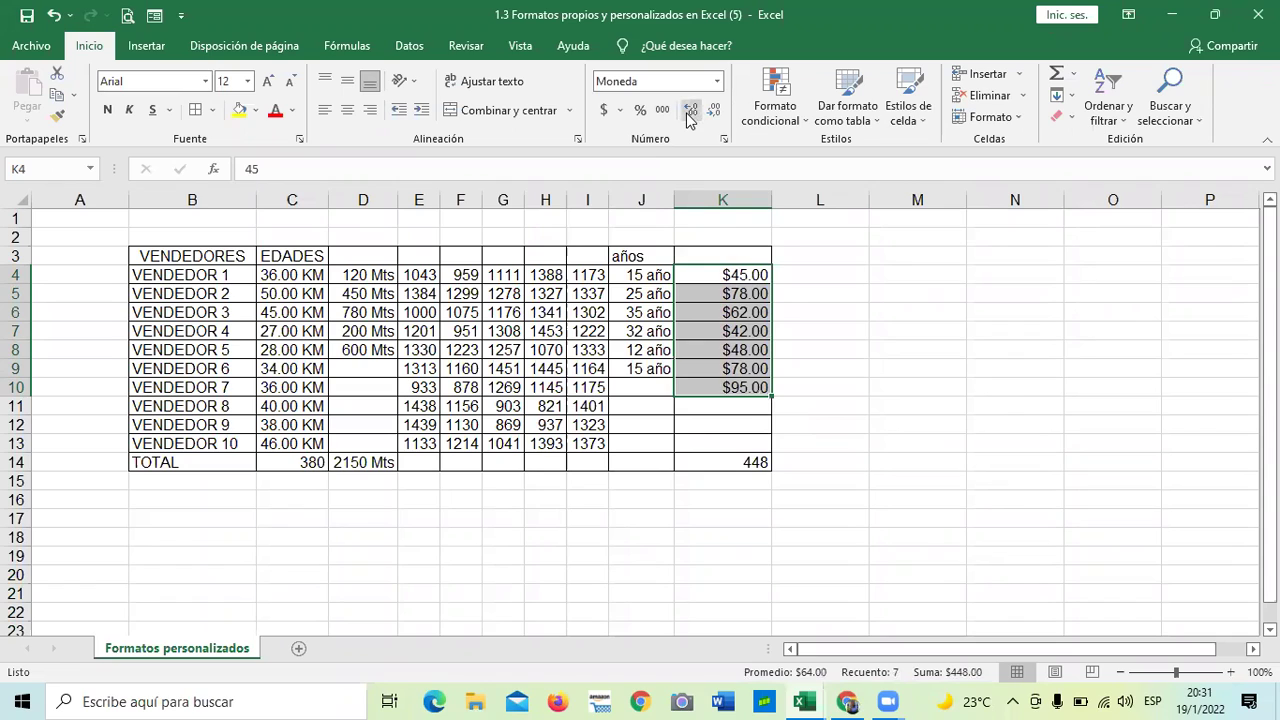
{"action": "left_click", "coordinate": [690, 113]}
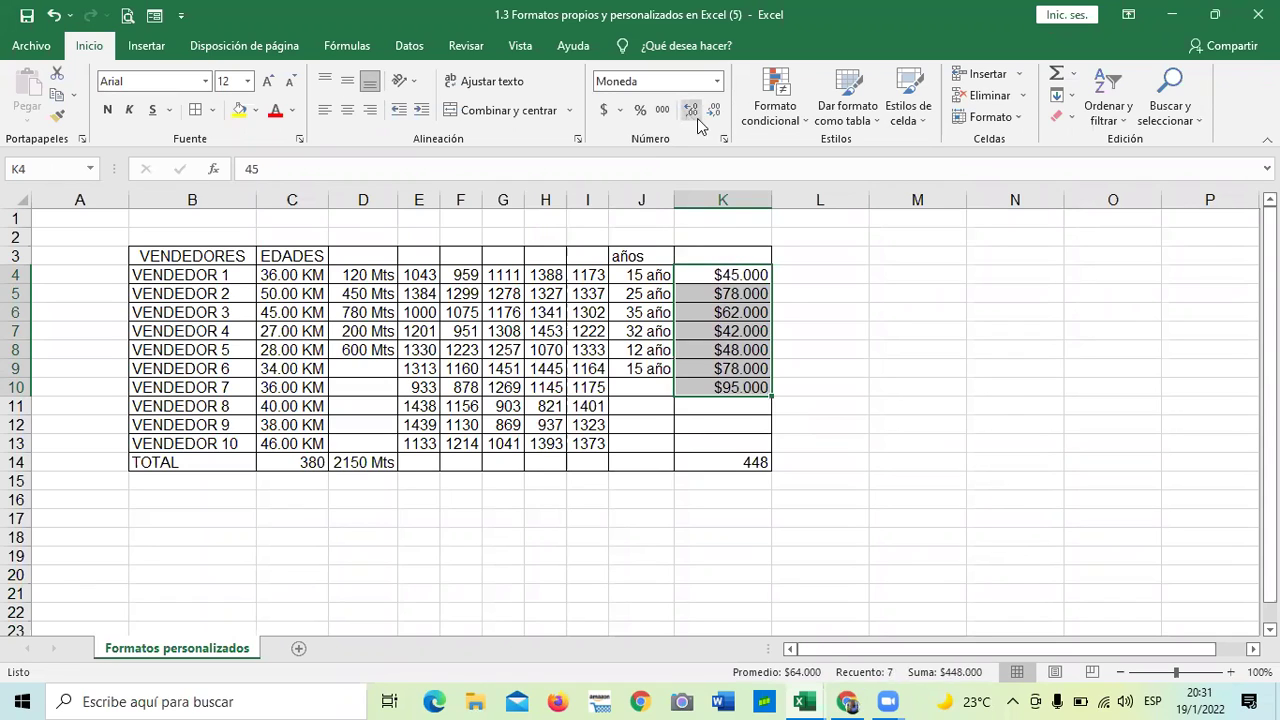
{"action": "left_click", "coordinate": [716, 112]}
{"action": "left_click", "coordinate": [717, 113]}
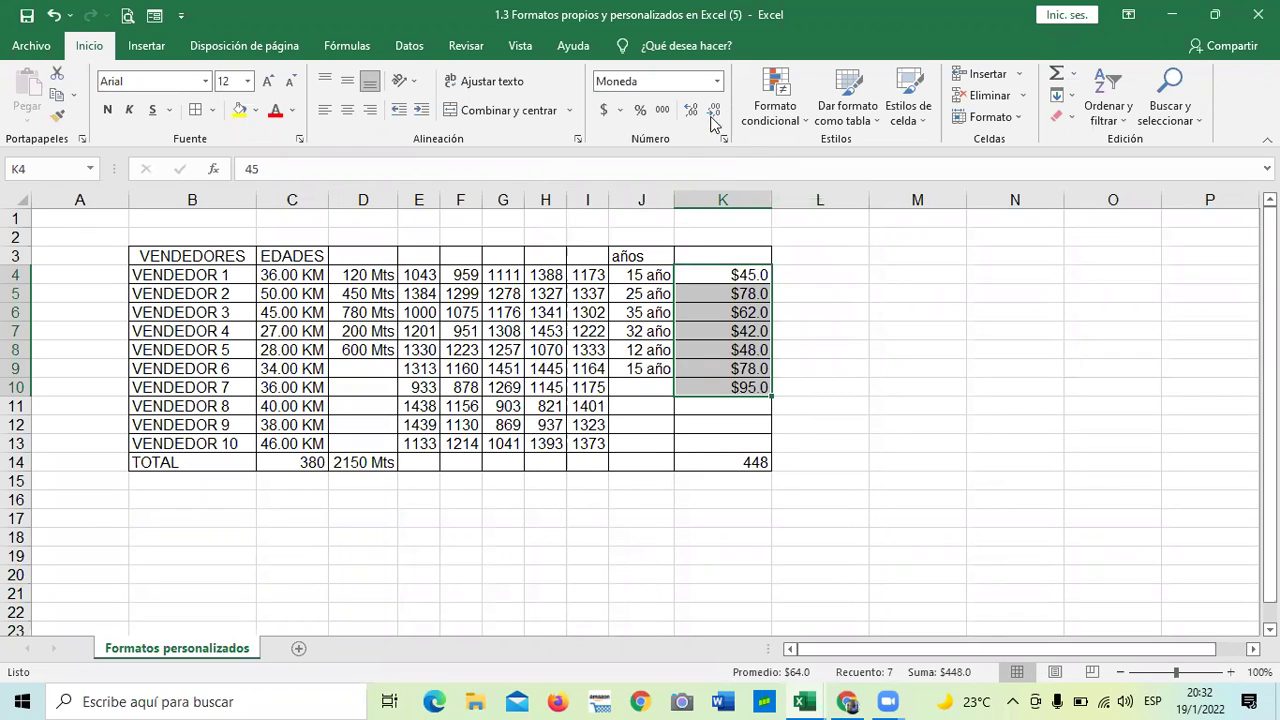
- Look through the date and time number formats for column L, closing without changes
{"action": "left_click", "coordinate": [833, 408]}
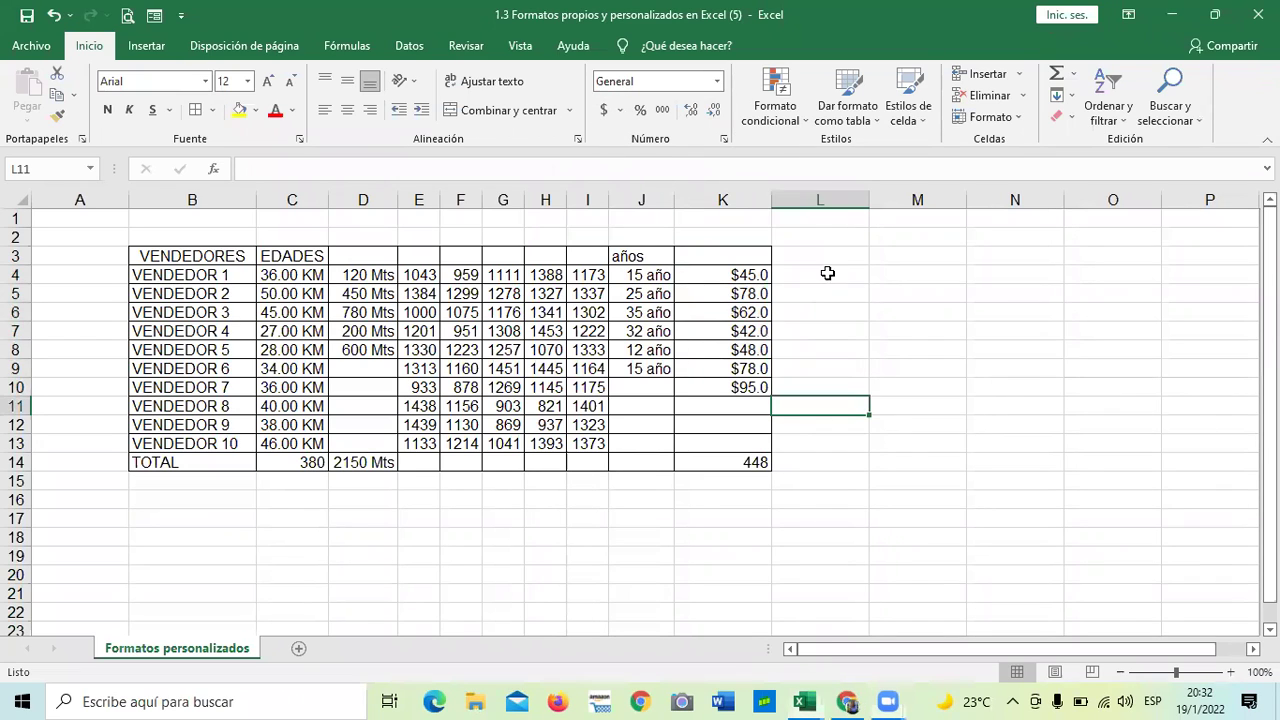
{"action": "left_click", "coordinate": [717, 83]}
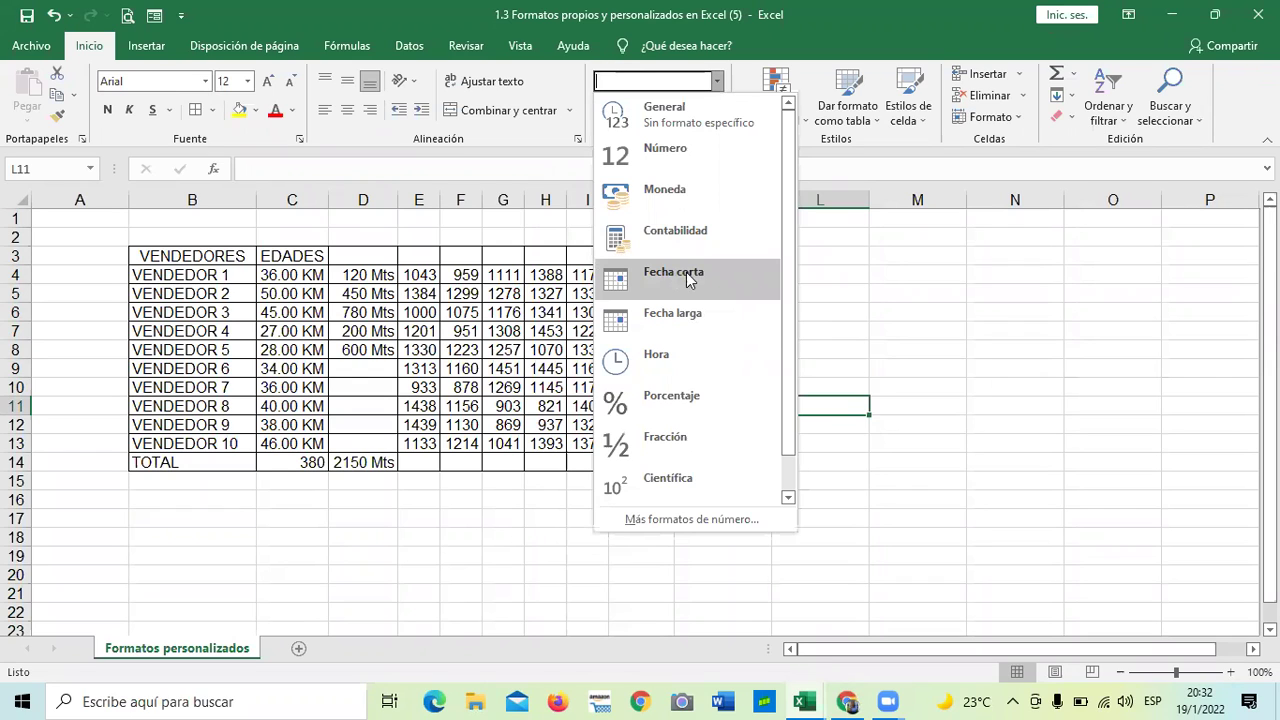
{"action": "left_click", "coordinate": [903, 334]}
{"action": "left_click", "coordinate": [723, 139]}
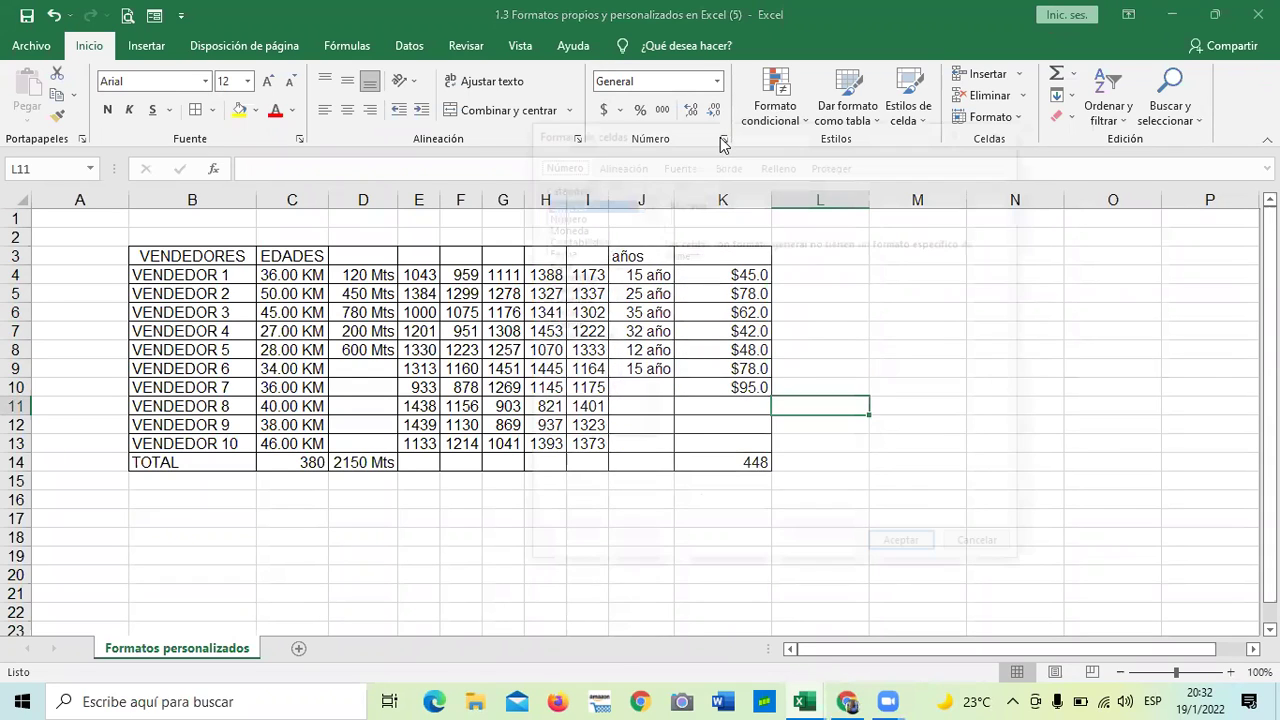
{"action": "left_click", "coordinate": [557, 252]}
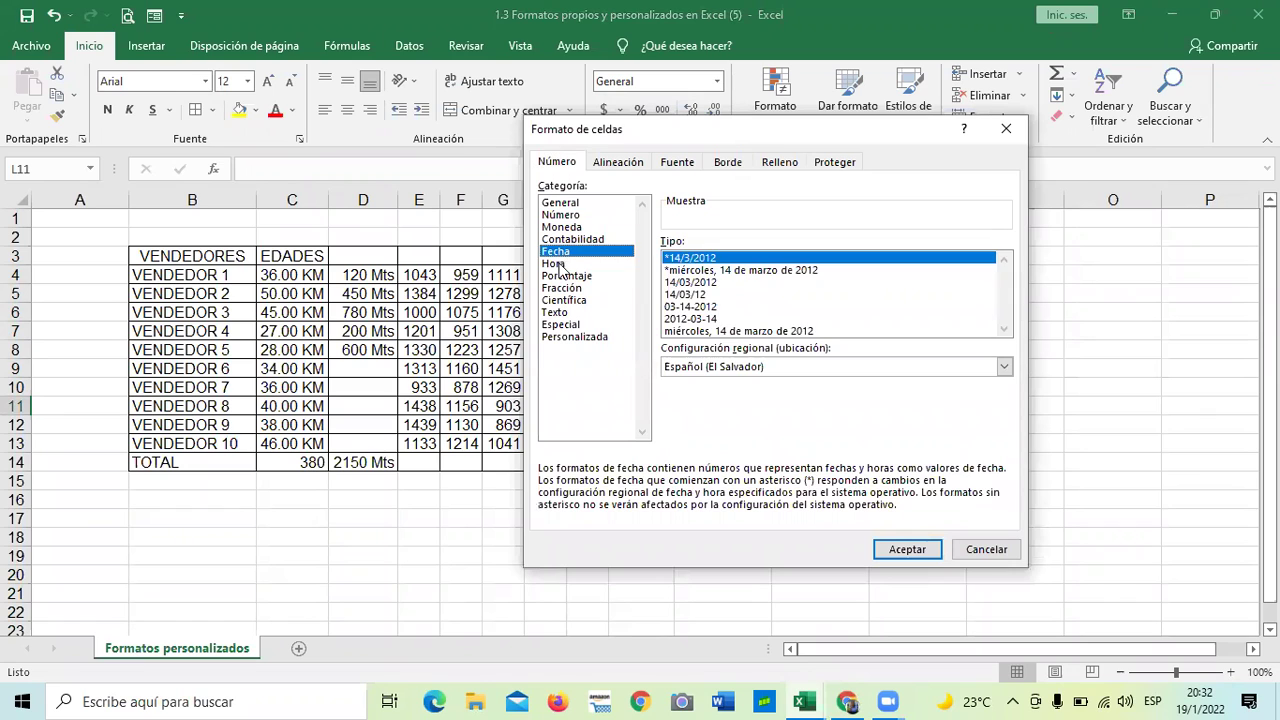
{"action": "left_click", "coordinate": [557, 264]}
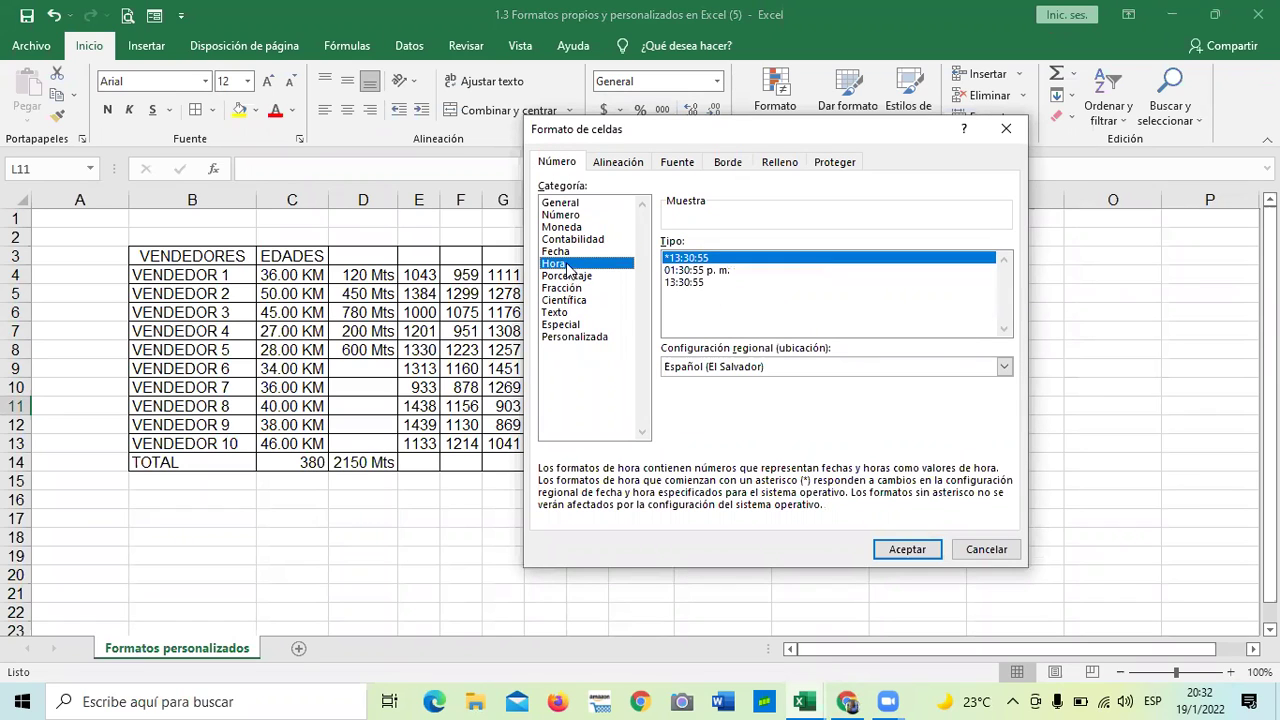
{"action": "left_click", "coordinate": [1005, 132]}
{"action": "left_click", "coordinate": [877, 423]}
- Apply All Borders to L3:L14 and enter the heading 'Fechas cortas' in L3
{"action": "left_click_drag", "start_coordinate": [800, 250], "coordinate": [811, 466]}
{"action": "left_click", "coordinate": [193, 108]}
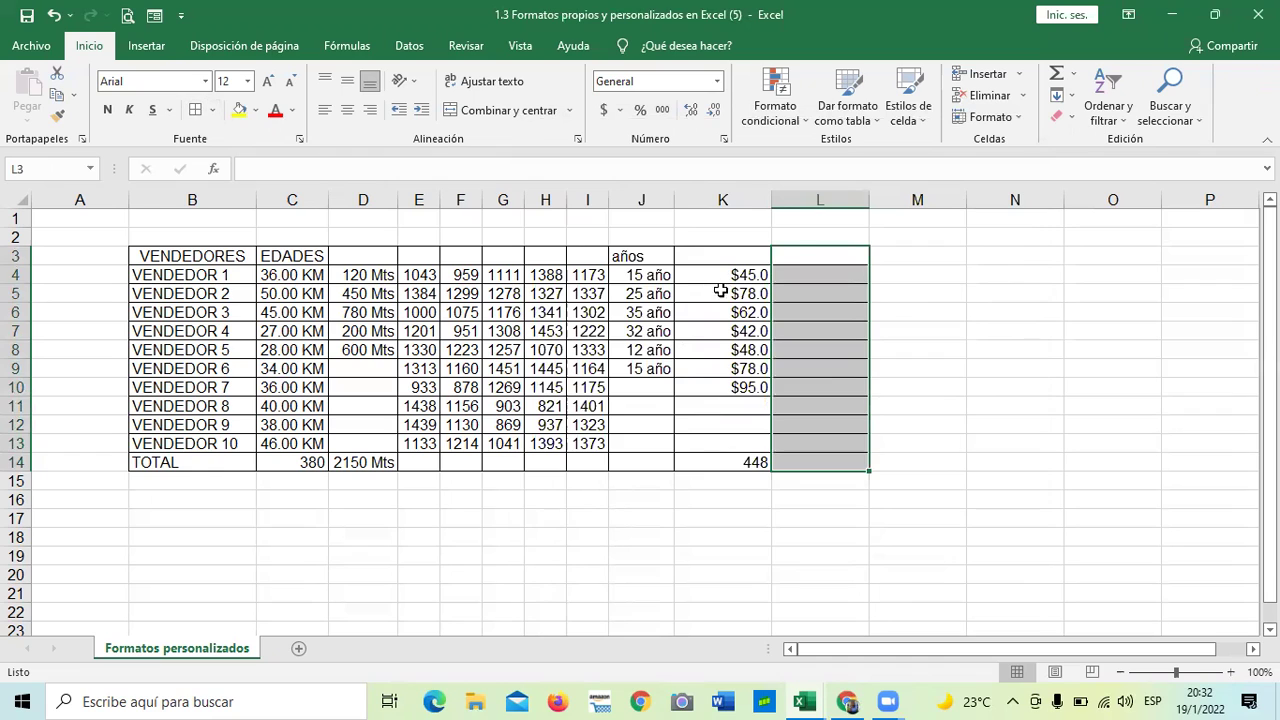
{"action": "left_click", "coordinate": [805, 260]}
{"action": "type", "text": "fechas"}
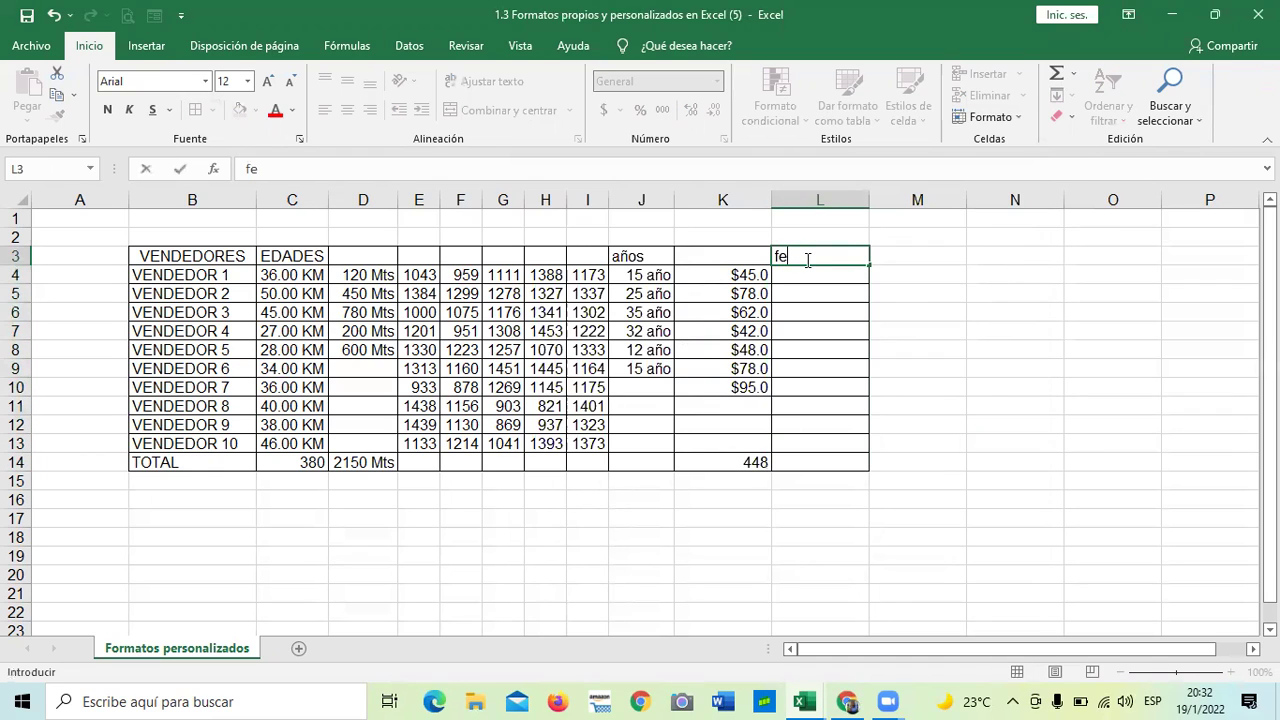
{"action": "key", "text": "BackSpace"}
{"action": "key", "text": "BackSpace"}
{"action": "key", "text": "BackSpace"}
{"action": "key", "text": "BackSpace"}
{"action": "key", "text": "BackSpace"}
{"action": "key", "text": "BackSpace"}
{"action": "type", "text": "Fechas cortas"}
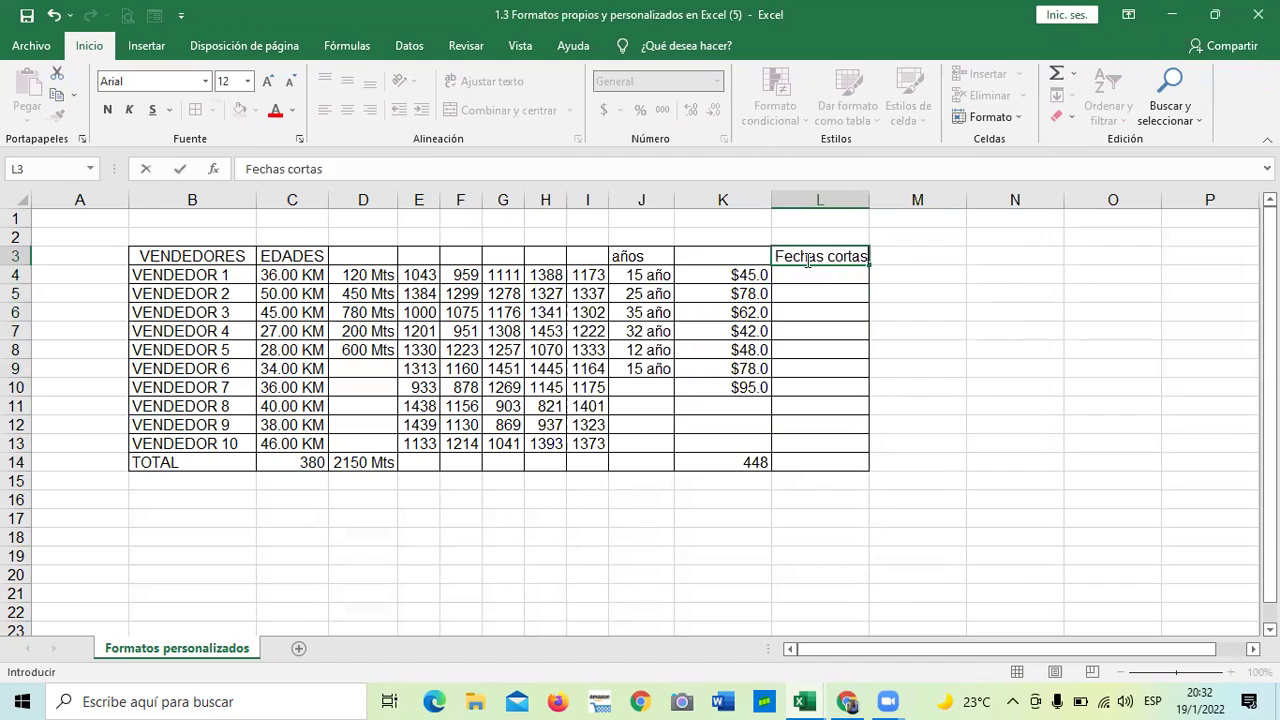
{"action": "key", "text": "Return"}
- Enter the heading 'Fechas largar' in M3 and apply All Borders to M3:M14
{"action": "left_click", "coordinate": [1089, 386]}
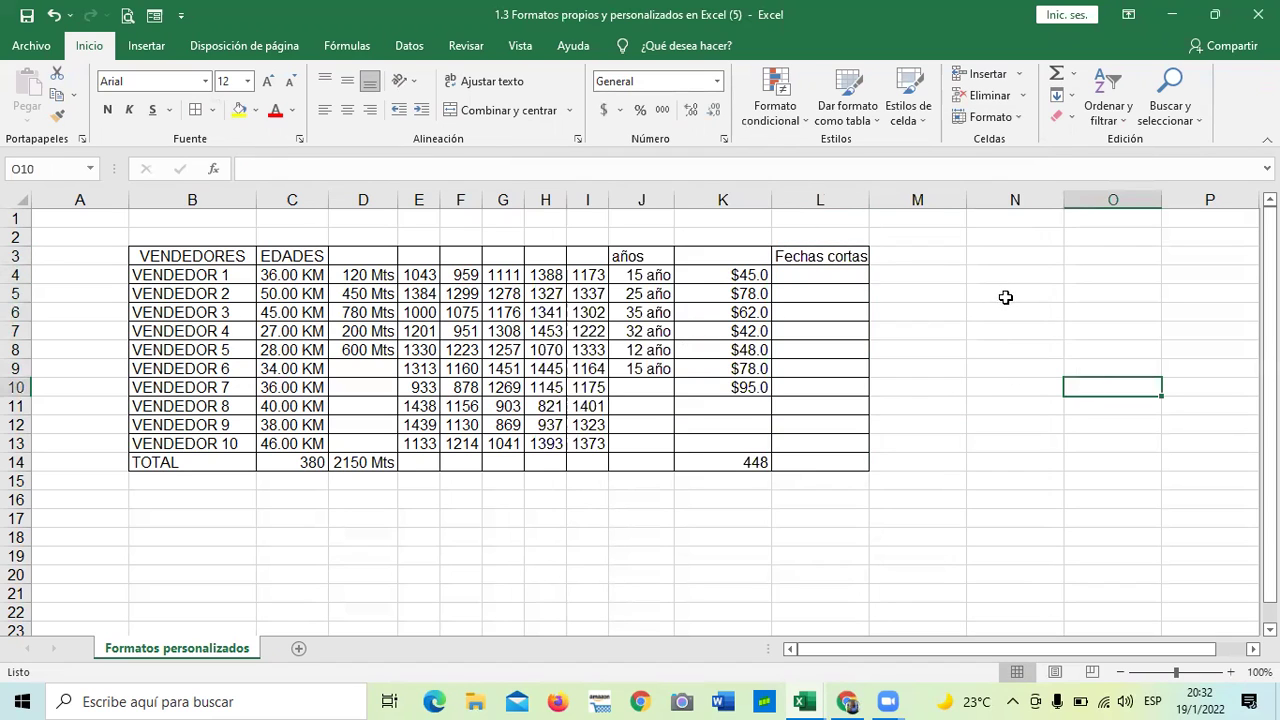
{"action": "left_click", "coordinate": [930, 253]}
{"action": "type", "text": "Fechas "}
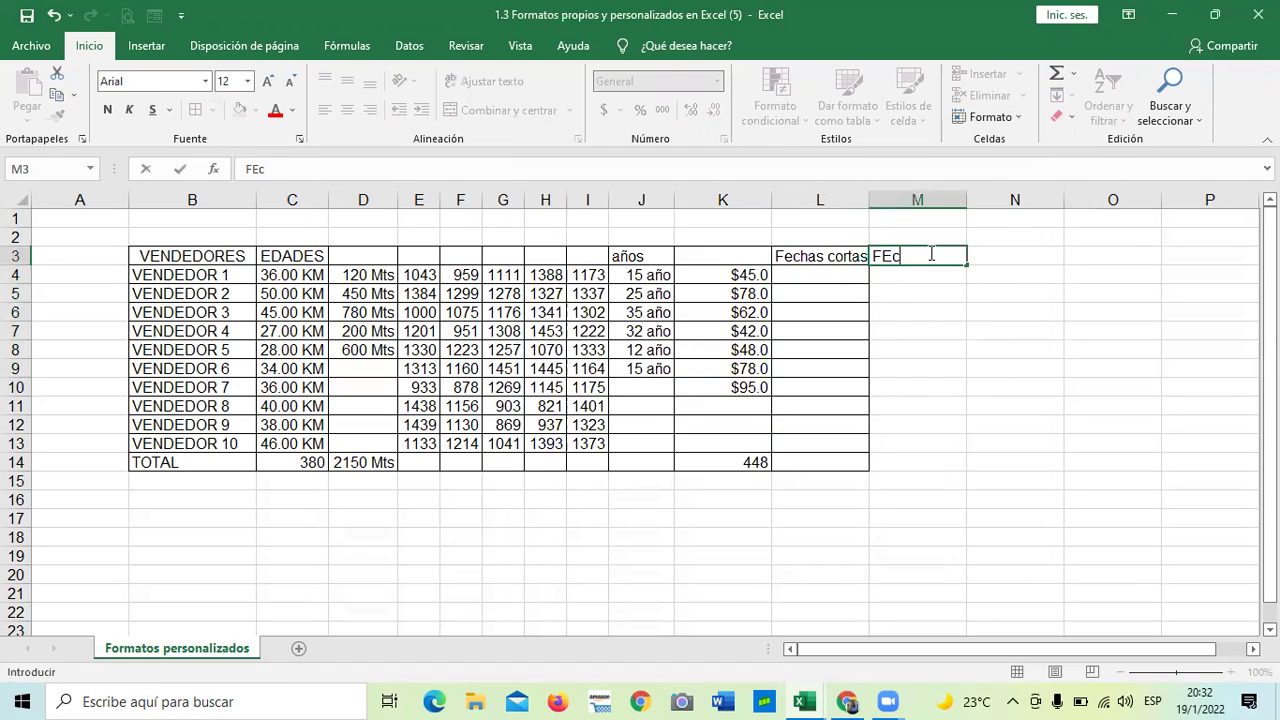
{"action": "type", "text": "largaar"}
{"action": "key", "text": "BackSpace"}
{"action": "key", "text": "BackSpace"}
{"action": "type", "text": "r"}
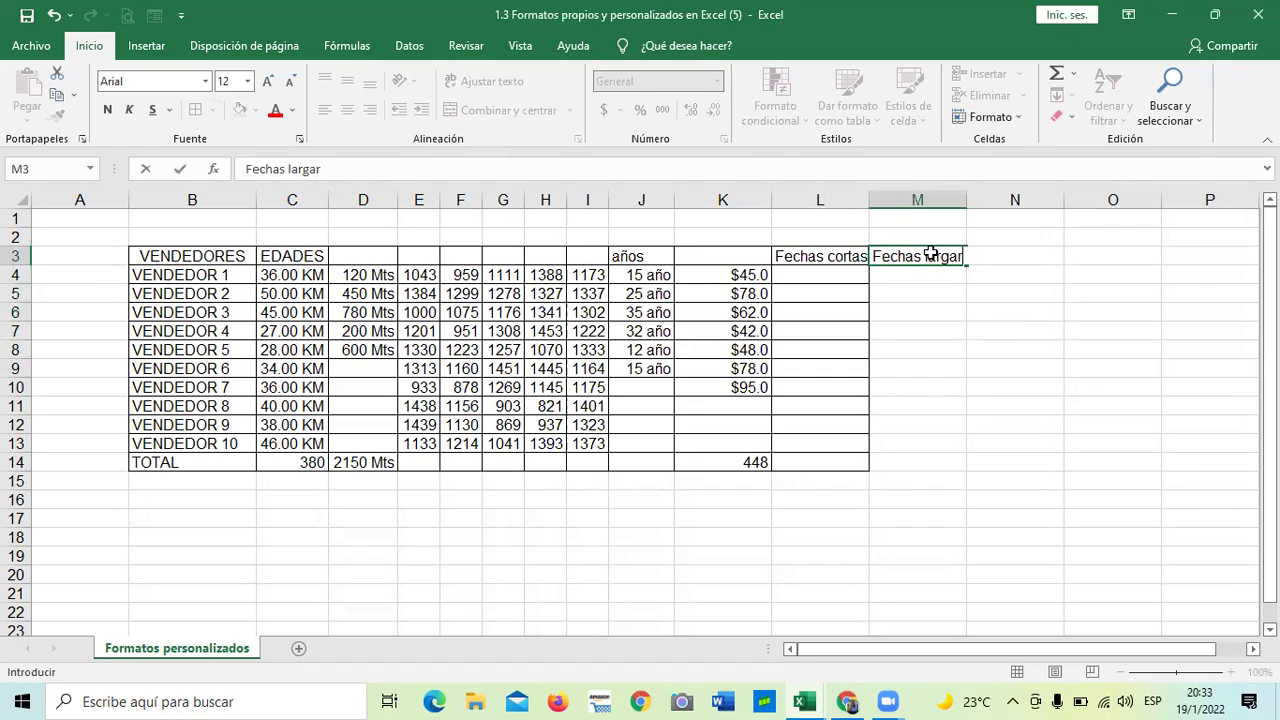
{"action": "key", "text": "Return"}
{"action": "left_click_drag", "start_coordinate": [930, 254], "coordinate": [928, 458]}
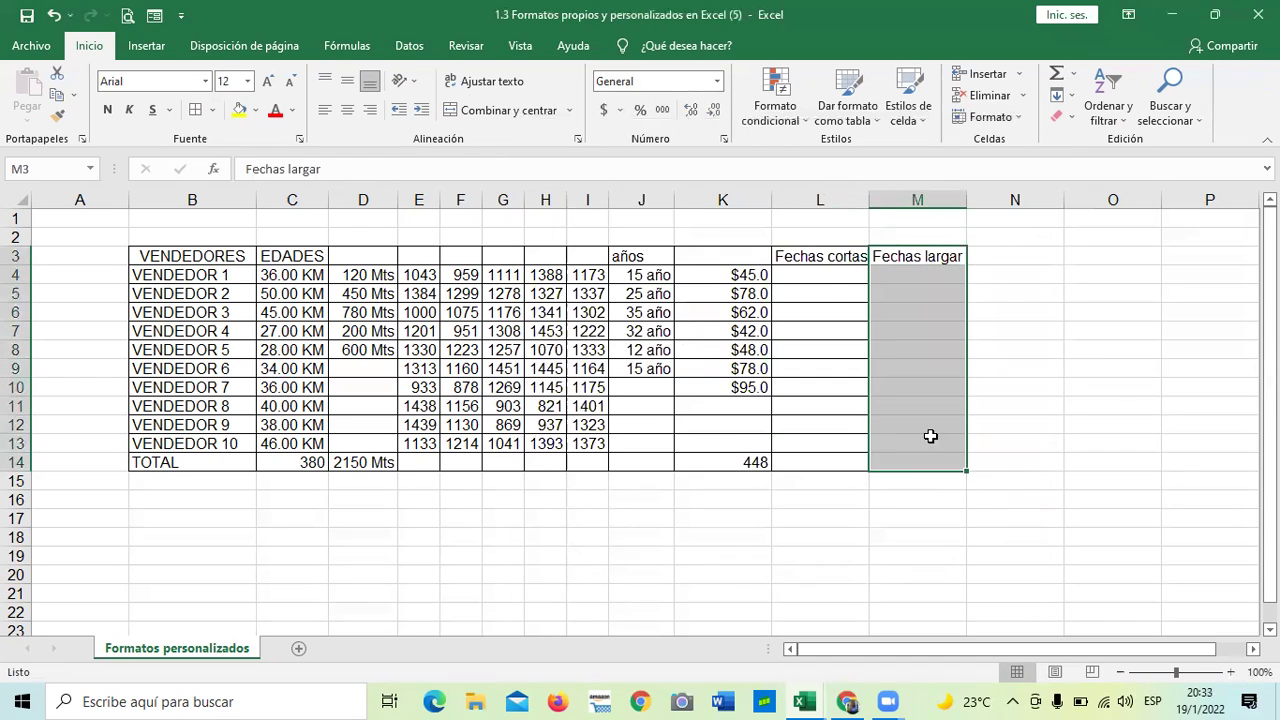
{"action": "left_click", "coordinate": [196, 110]}
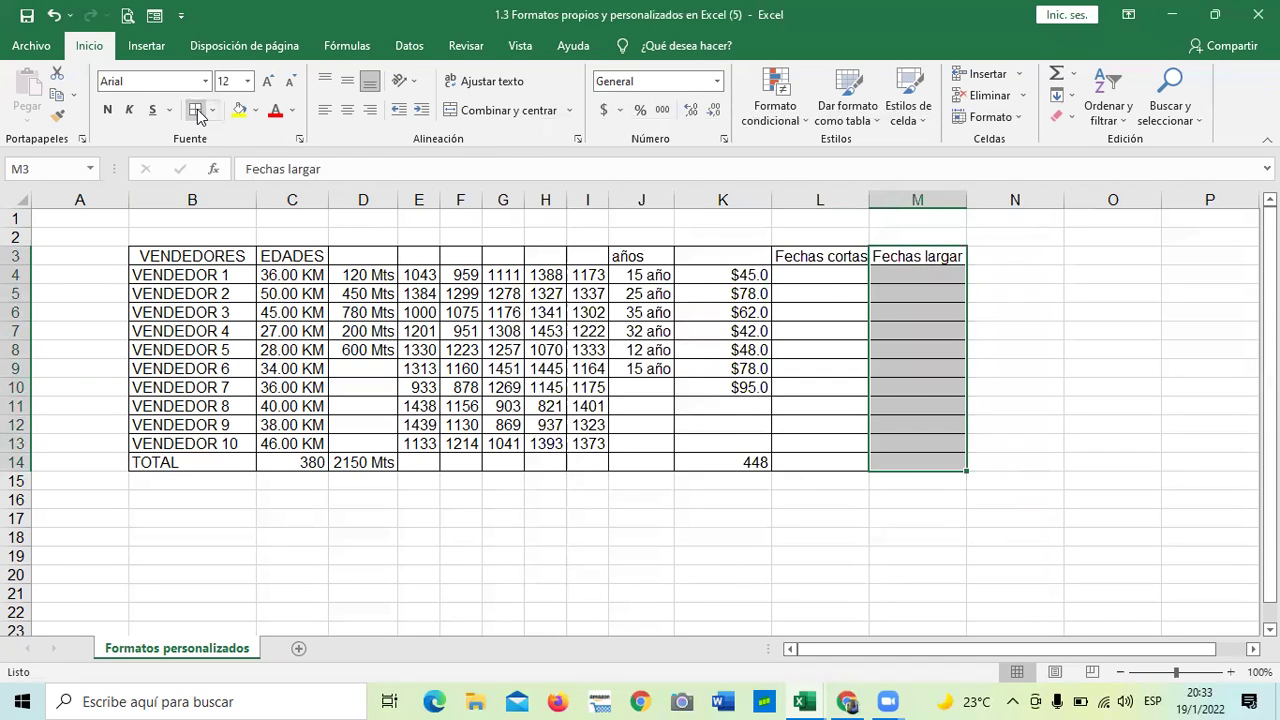
{"action": "left_click", "coordinate": [921, 573]}
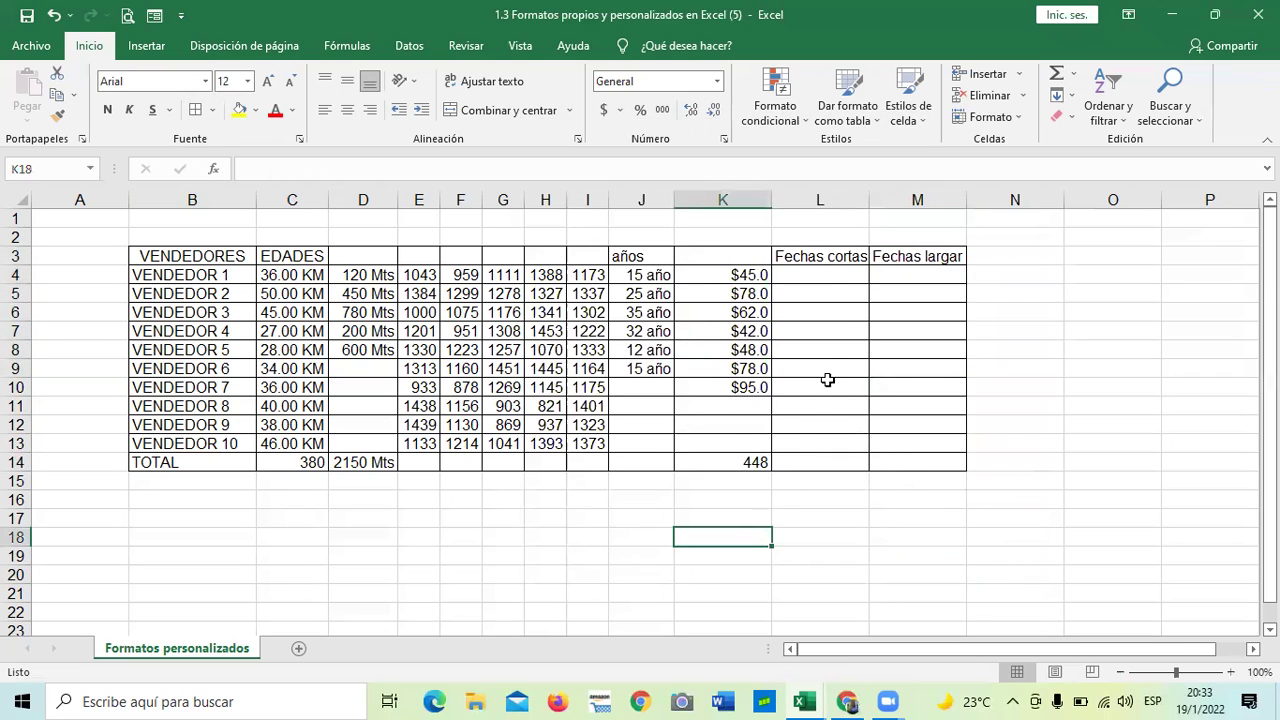
- Enter the date 19/1/22 in L4 under Fechas cortas
{"action": "left_click", "coordinate": [829, 273]}
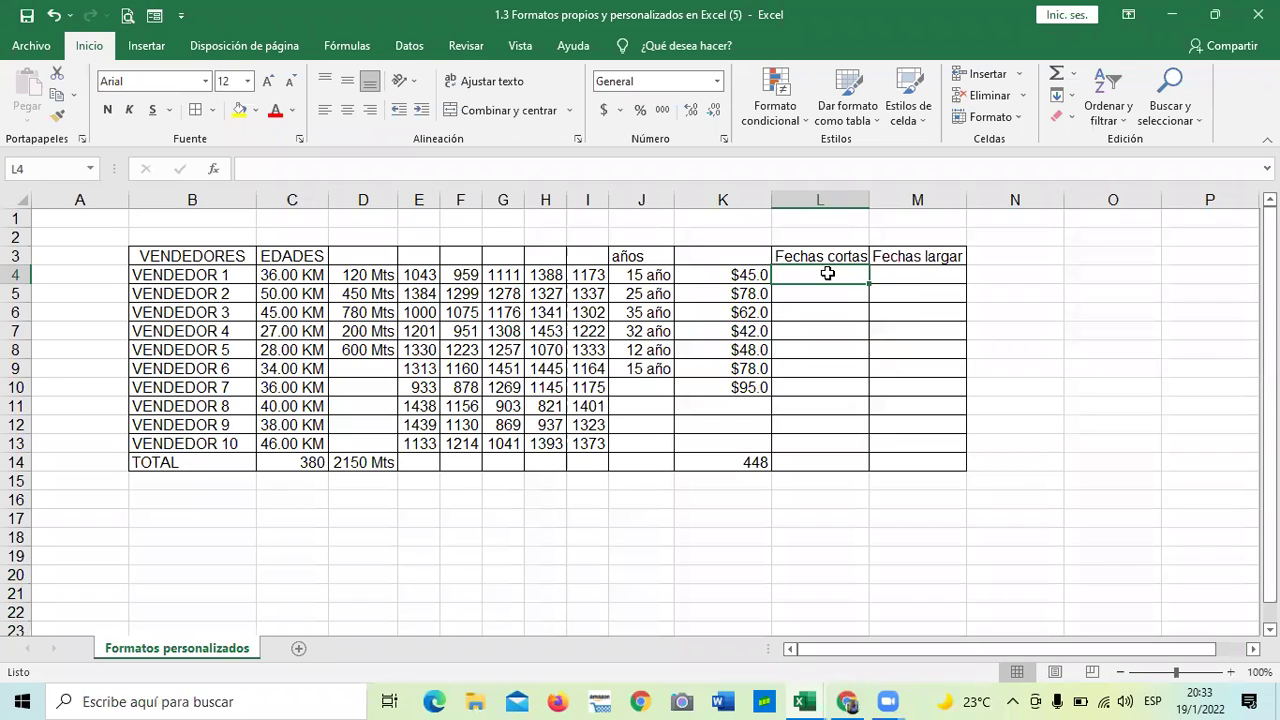
{"action": "type", "text": "19/"}
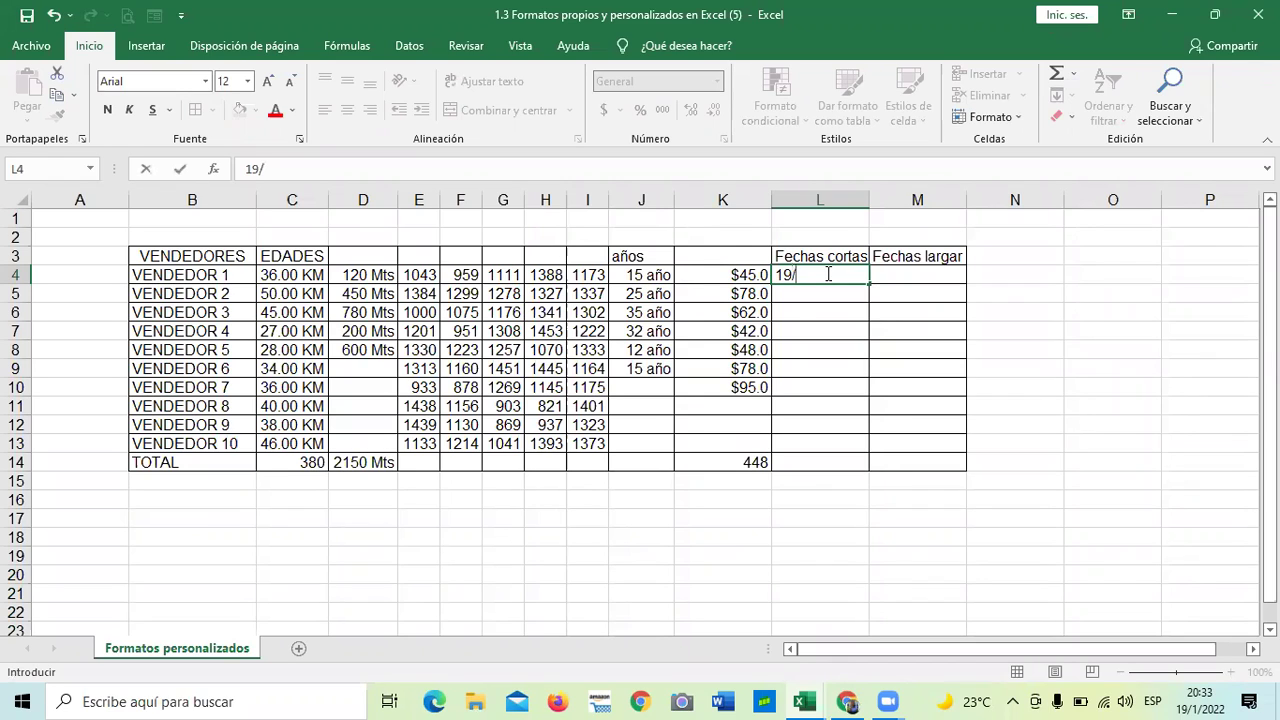
{"action": "type", "text": "1/22"}
{"action": "key", "text": "Return"}
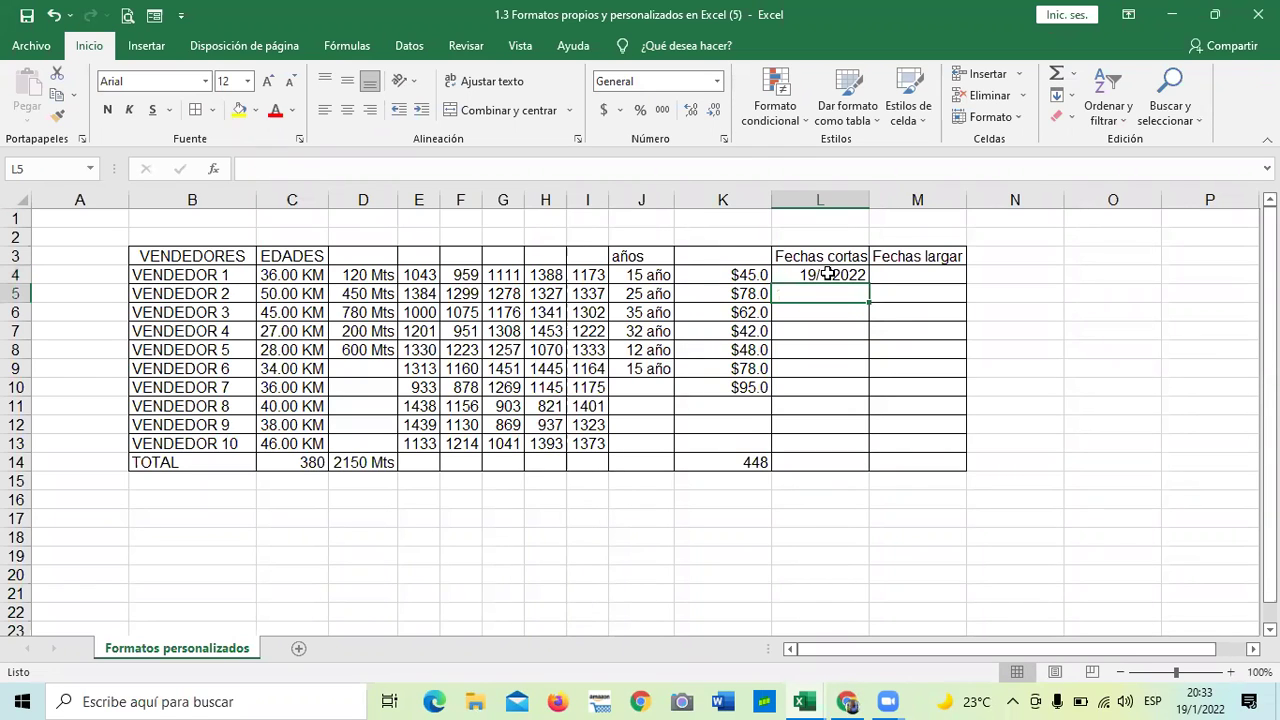
- Type 'miercoles 19 de febrero 2022' into M4 under Fechas largar
{"action": "double_click", "coordinate": [946, 367]}
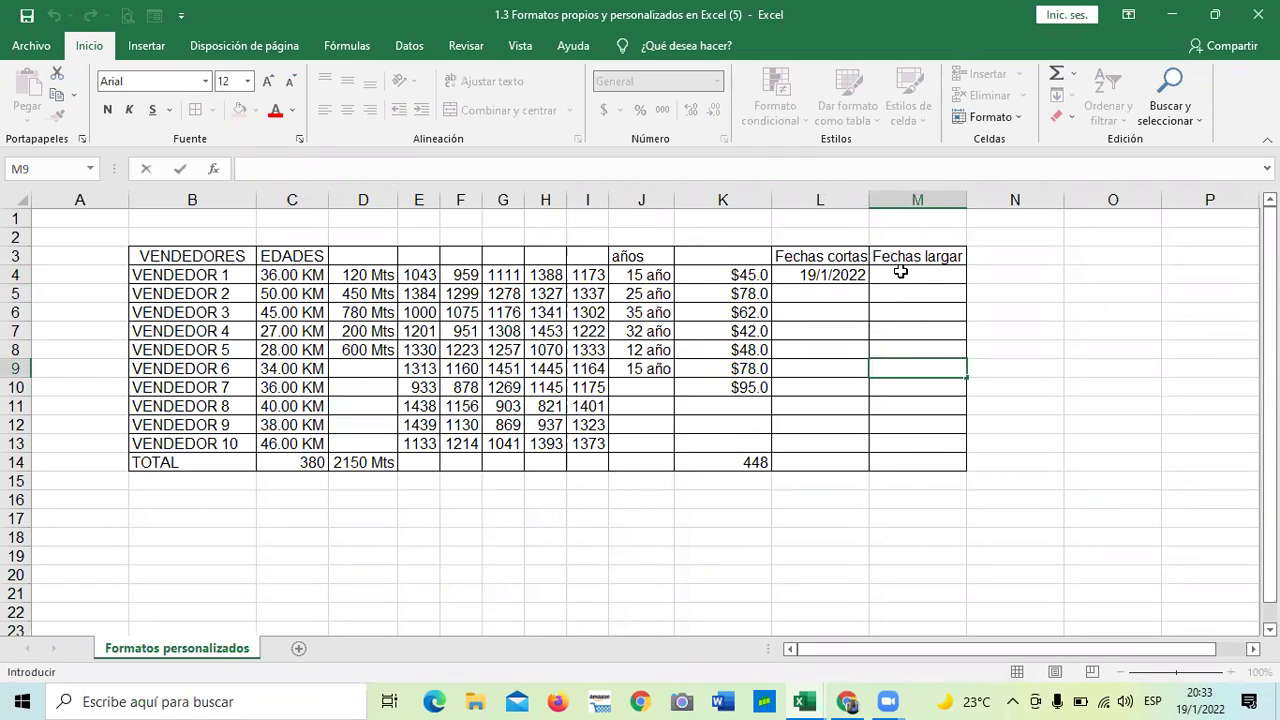
{"action": "left_click", "coordinate": [900, 273]}
{"action": "type", "text": "miercoles 19 de febreero"}
{"action": "key", "text": "BackSpace"}
{"action": "key", "text": "BackSpace"}
{"action": "key", "text": "BackSpace"}
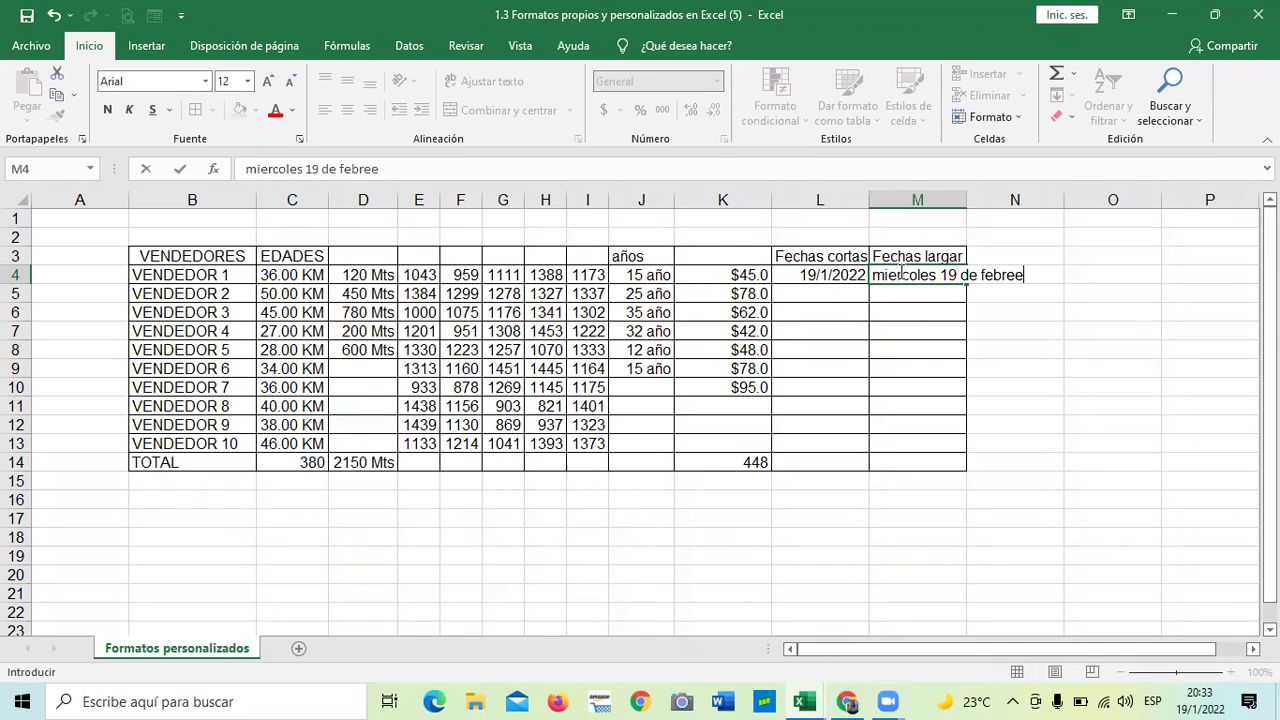
{"action": "type", "text": "ro 2022"}
{"action": "key", "text": "Return"}
{"action": "left_click", "coordinate": [1040, 466]}
- Widen column M to fit the long date text, then narrow columns K and L
{"action": "left_click_drag", "start_coordinate": [966, 205], "coordinate": [1069, 207]}
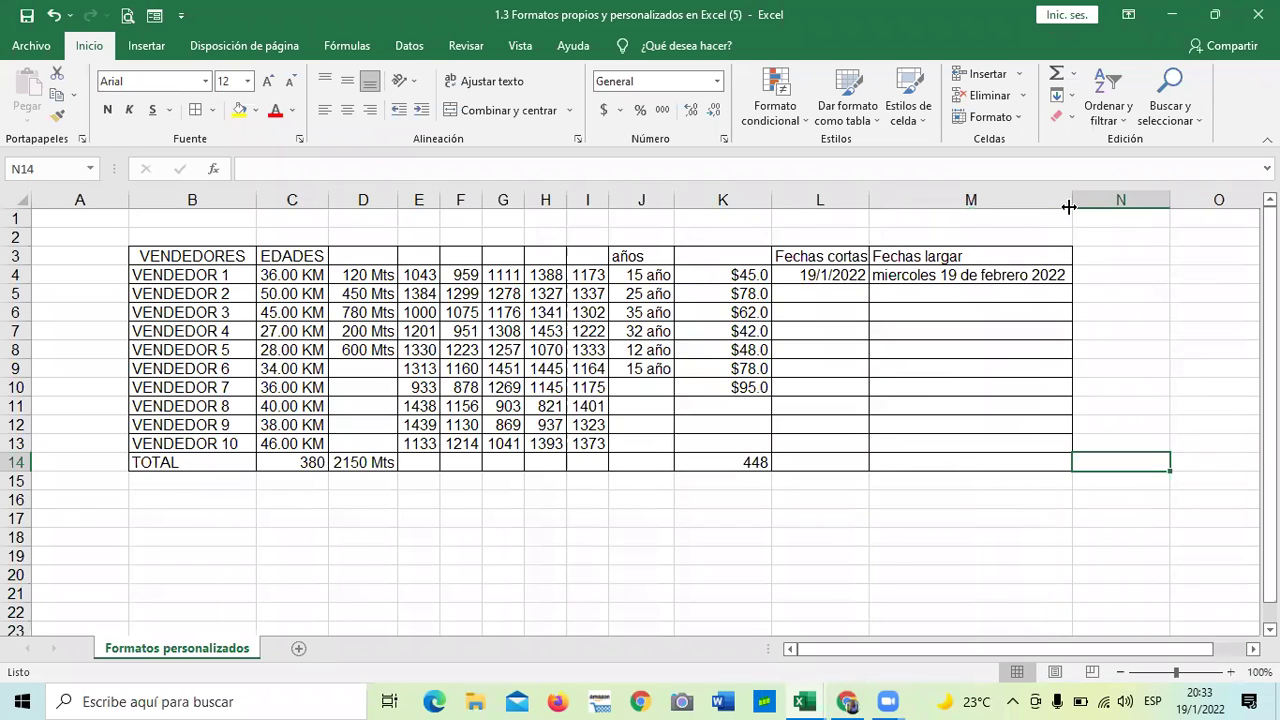
{"action": "left_click", "coordinate": [957, 534]}
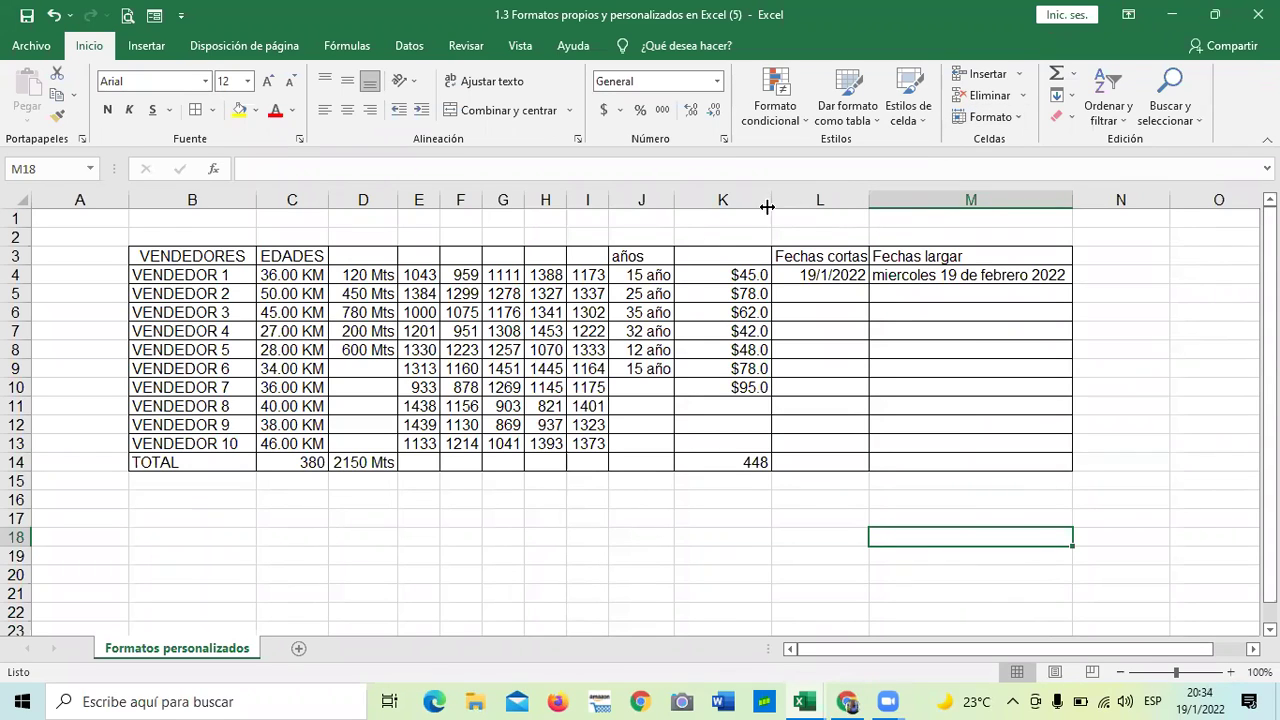
{"action": "left_click_drag", "start_coordinate": [770, 200], "coordinate": [754, 200]}
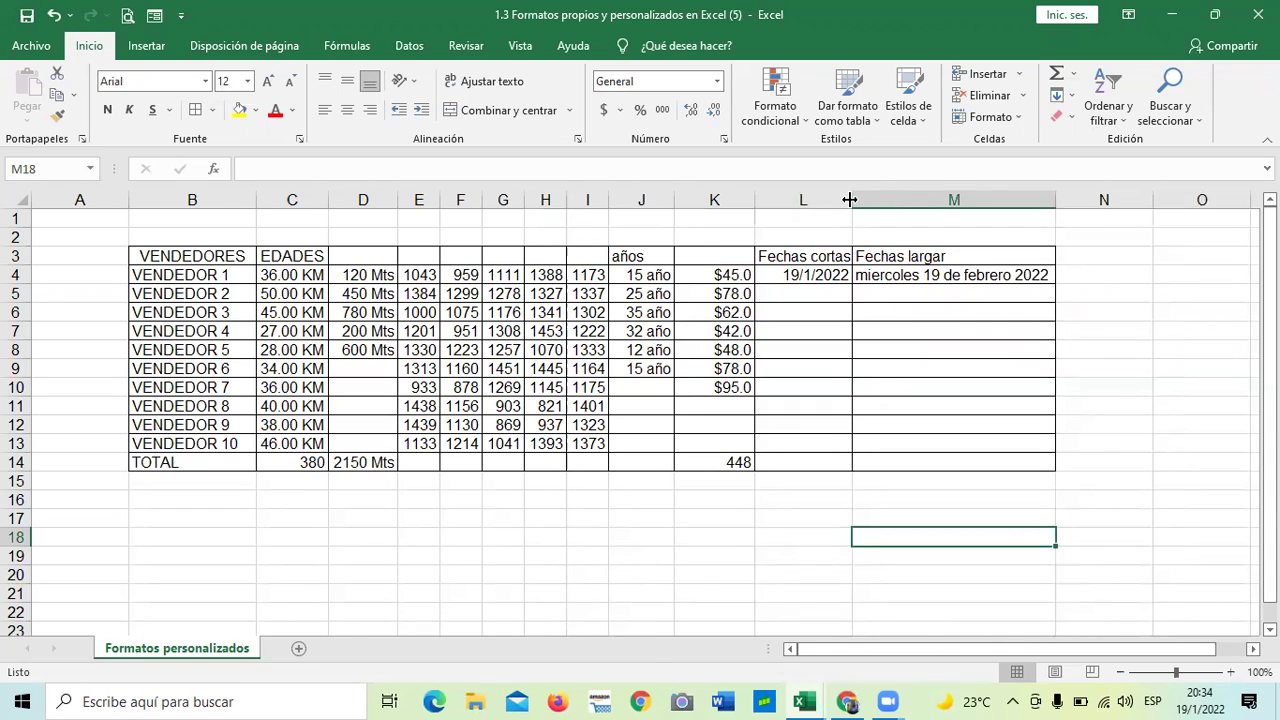
{"action": "mouse_move", "coordinate": [851, 198]}
{"action": "left_mouse_down"}
{"action": "mouse_move", "coordinate": [834, 196]}
{"action": "mouse_move", "coordinate": [847, 196]}
{"action": "left_mouse_up"}
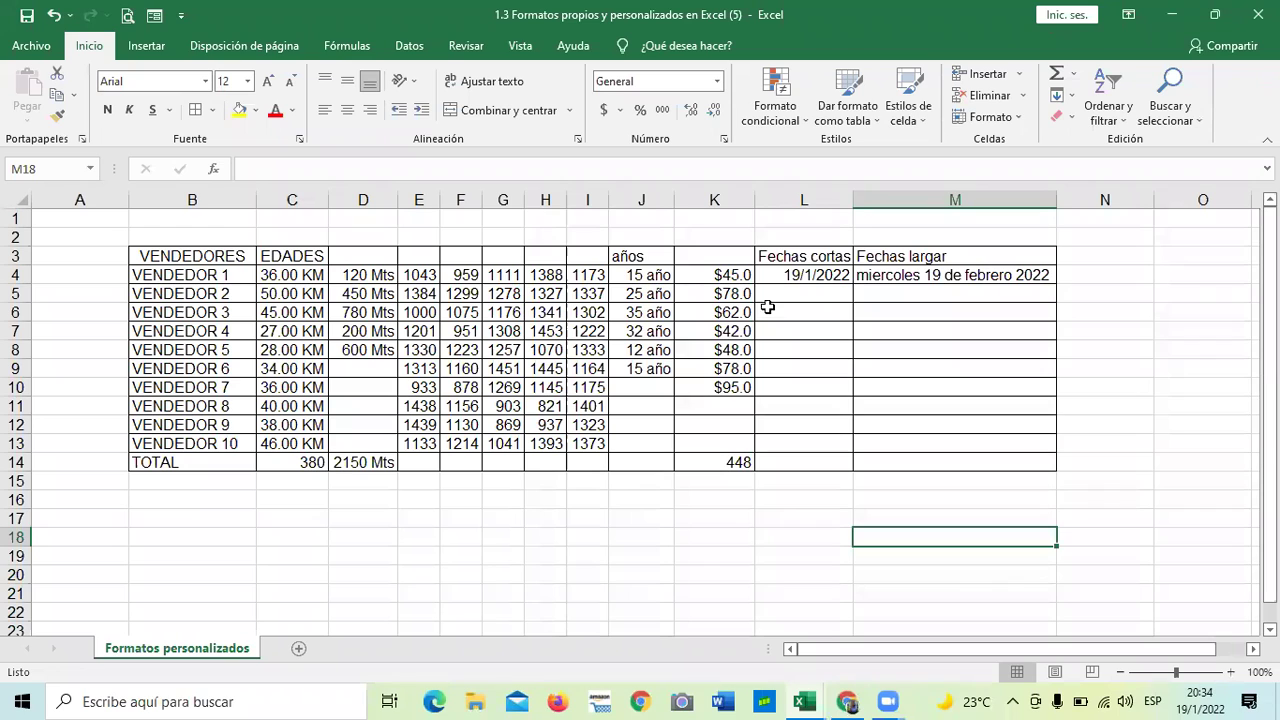
{"action": "mouse_move", "coordinate": [849, 201]}
{"action": "left_mouse_down"}
{"action": "mouse_move", "coordinate": [889, 198]}
{"action": "mouse_move", "coordinate": [826, 203]}
{"action": "mouse_move", "coordinate": [843, 200]}
{"action": "left_mouse_up"}
{"action": "left_click", "coordinate": [894, 350]}
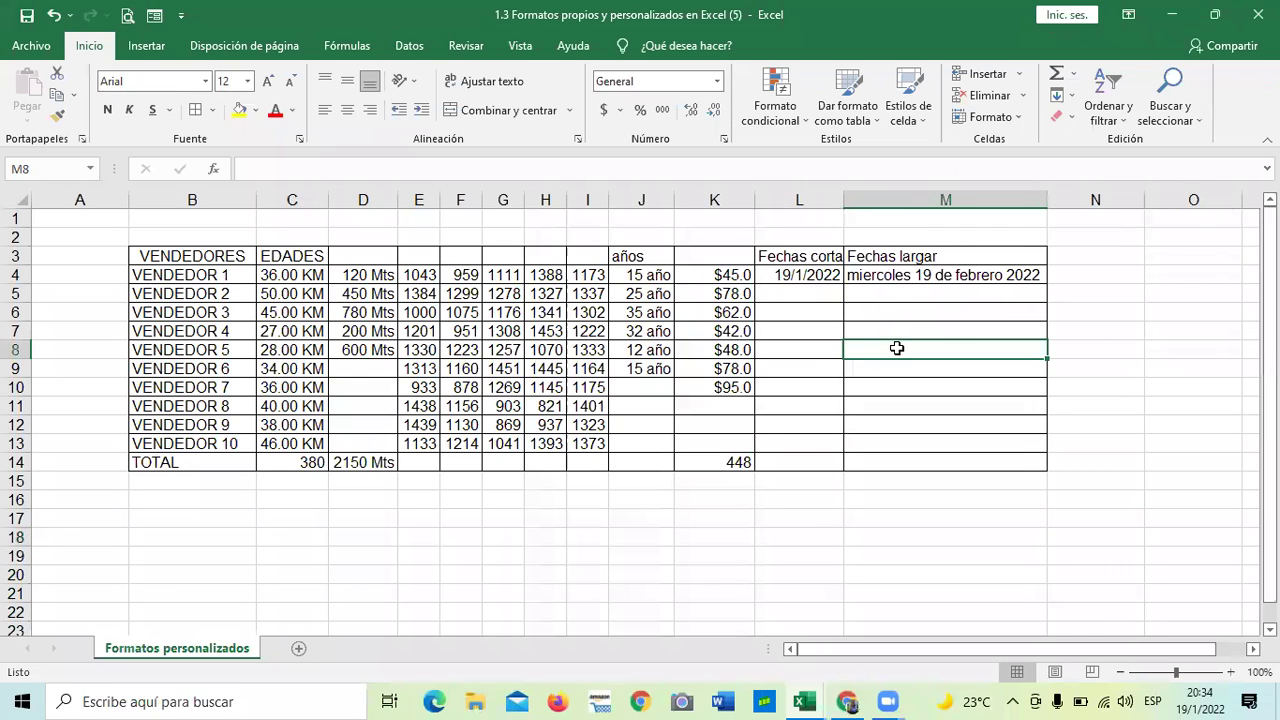
{"action": "left_click", "coordinate": [936, 277]}
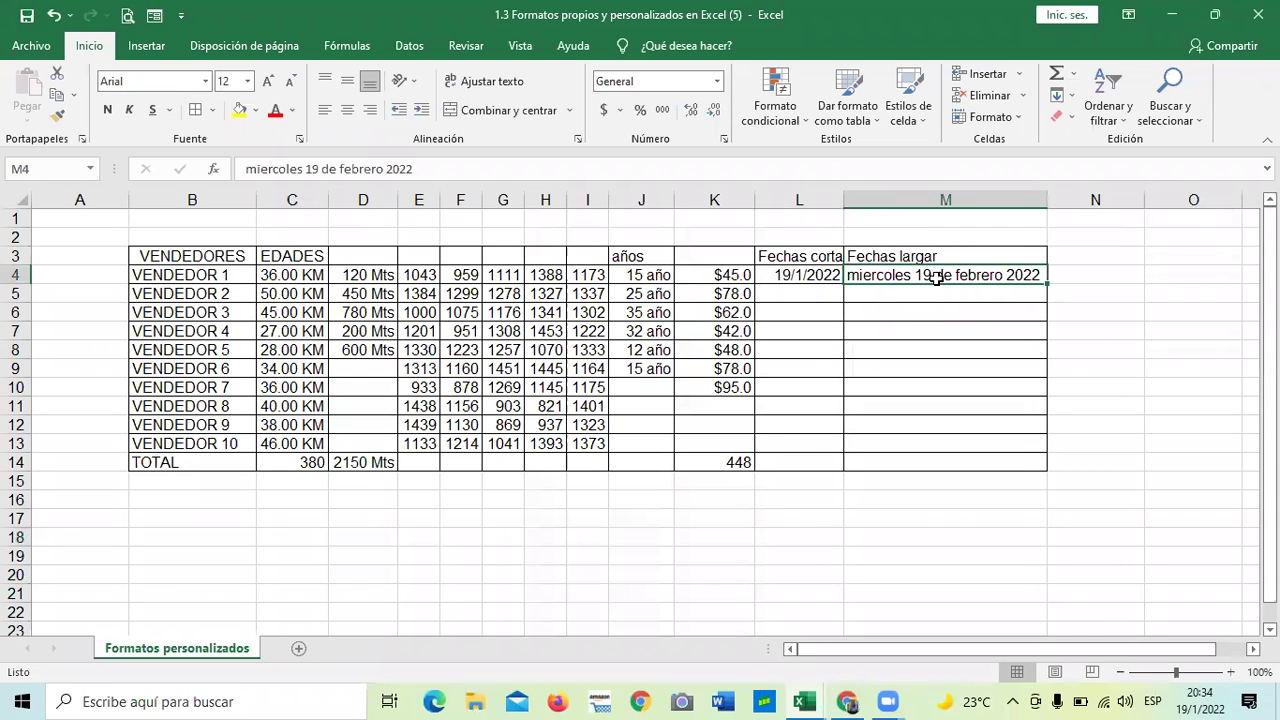
{"action": "left_click", "coordinate": [816, 274]}
{"action": "left_click", "coordinate": [931, 331]}
- Preview several Fecha types for M4:M13 in Format Cells, settling on 14/03/2012
{"action": "left_click_drag", "start_coordinate": [918, 276], "coordinate": [937, 461]}
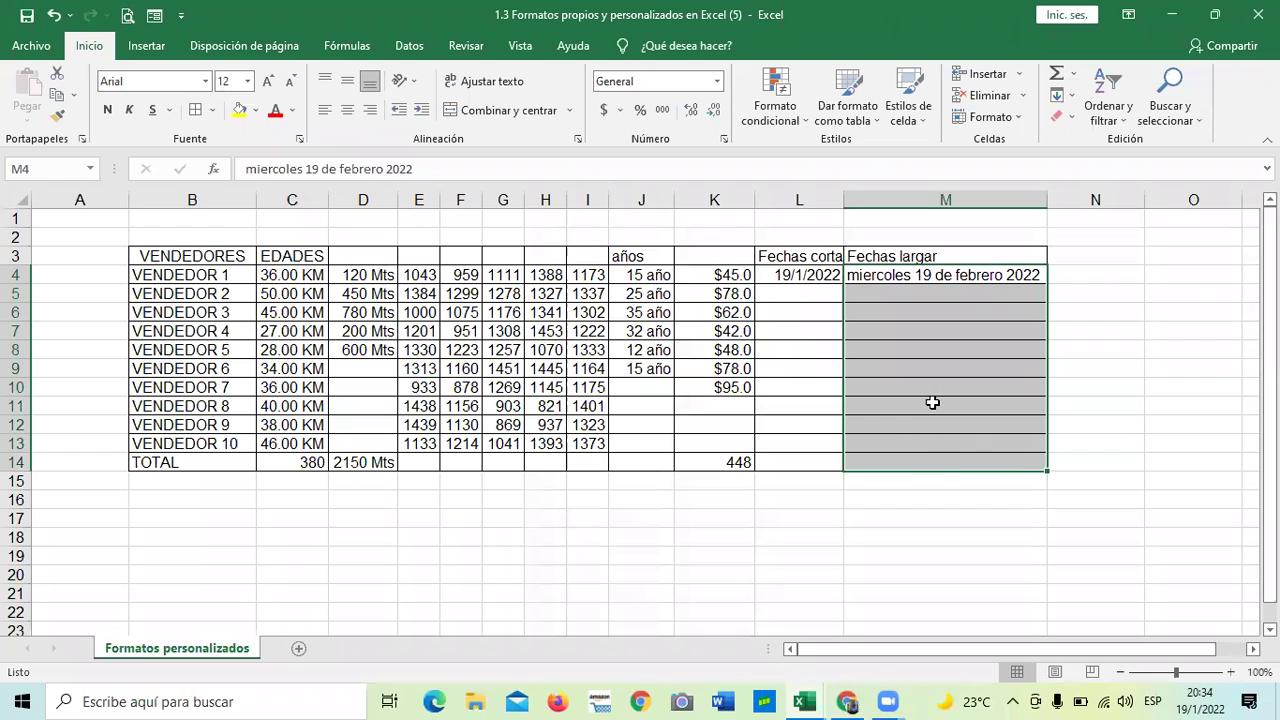
{"action": "left_click", "coordinate": [723, 139]}
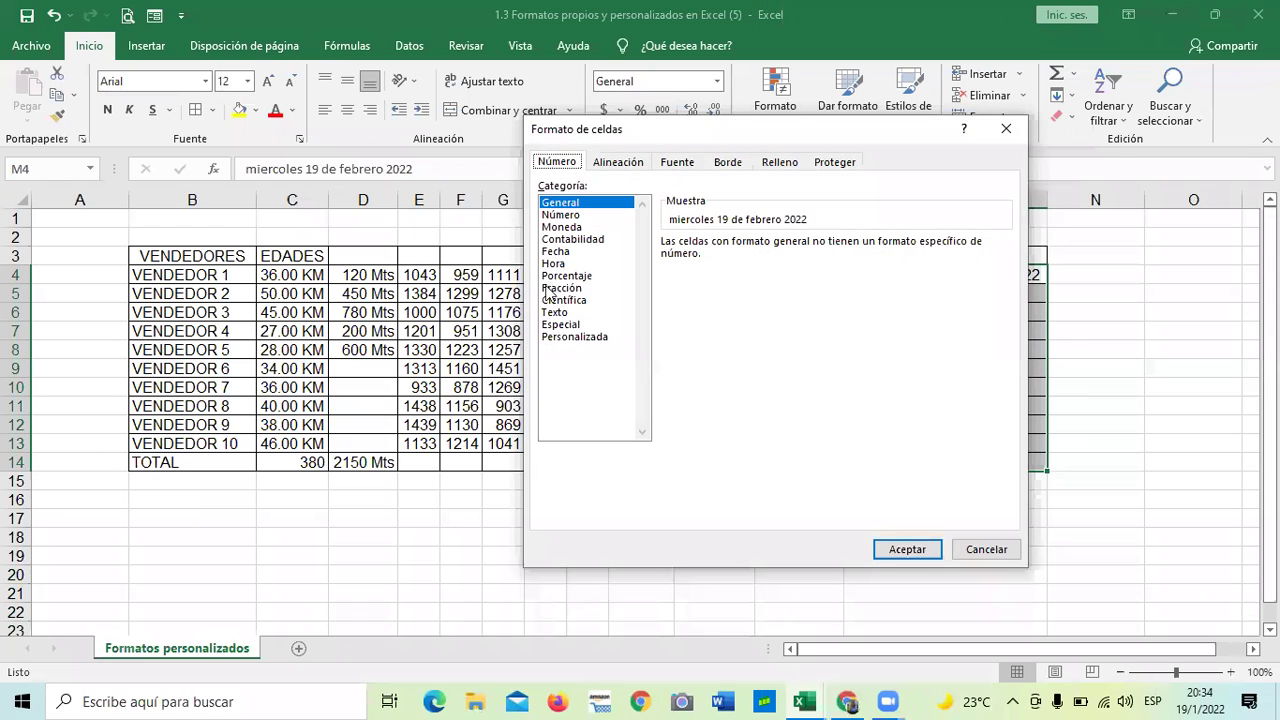
{"action": "left_click", "coordinate": [554, 252]}
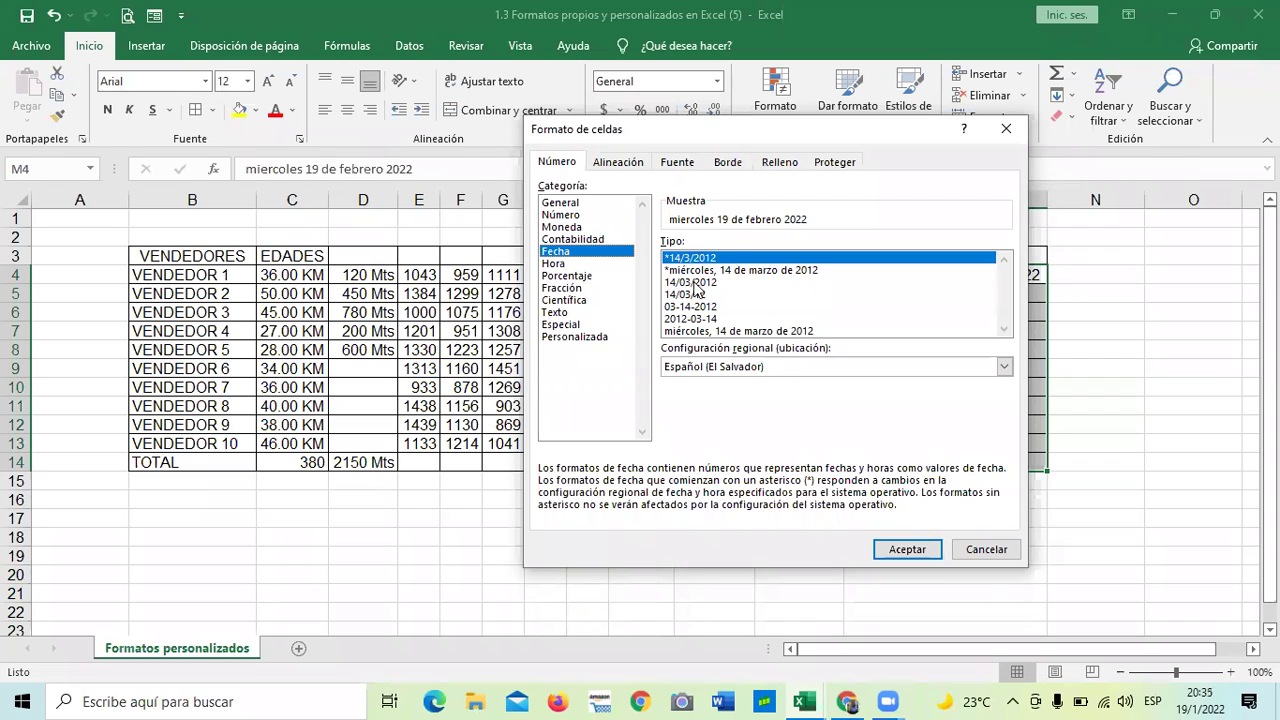
{"action": "left_click", "coordinate": [691, 283]}
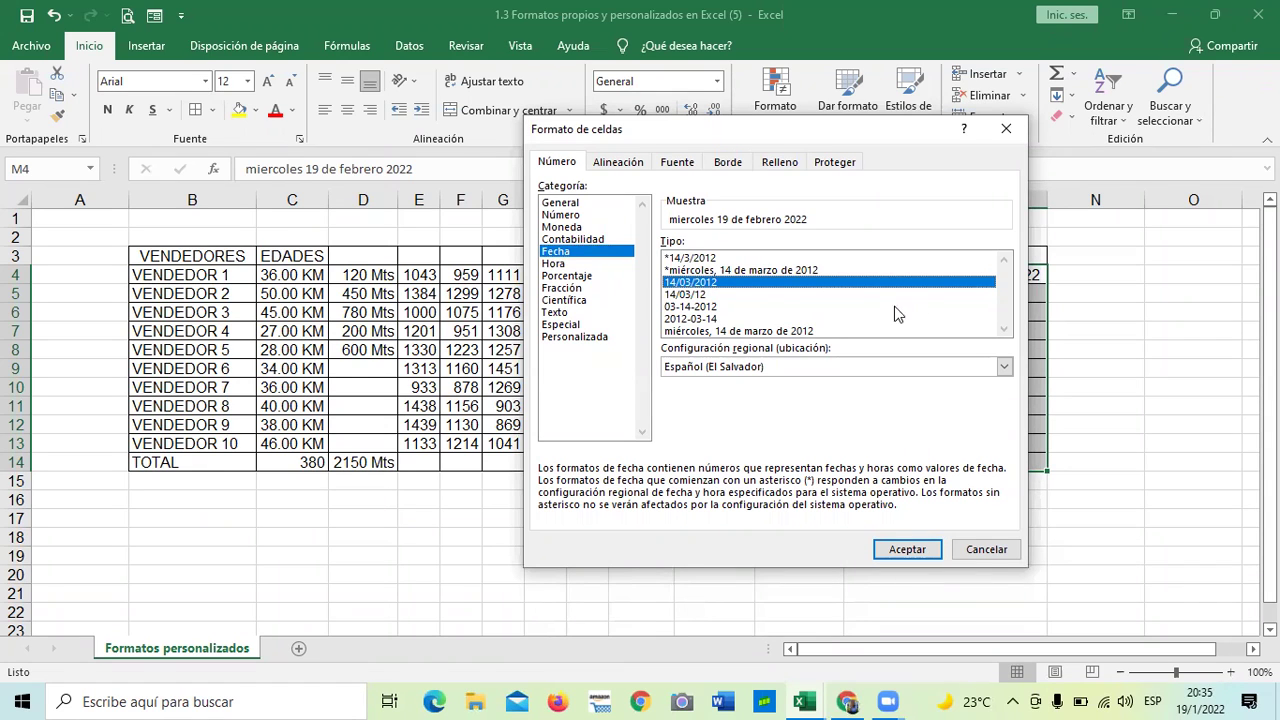
{"action": "left_click", "coordinate": [766, 331]}
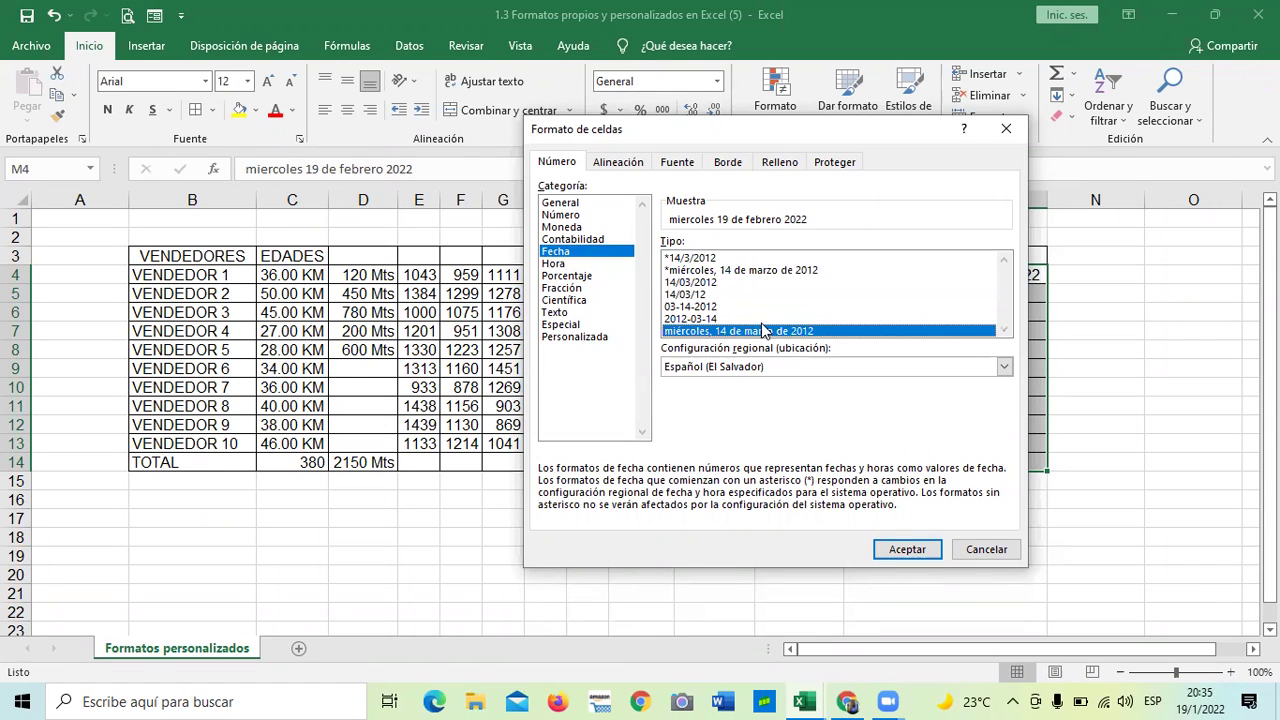
{"action": "left_click", "coordinate": [705, 319]}
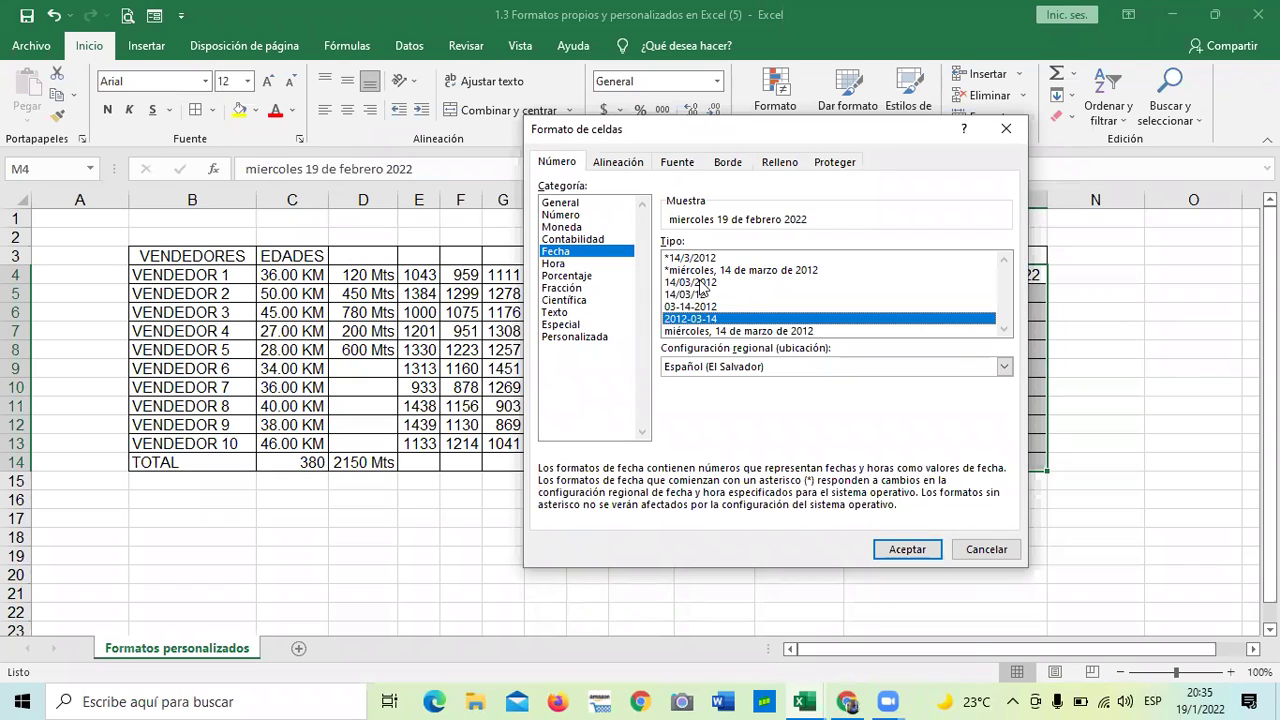
{"action": "left_click", "coordinate": [700, 283]}
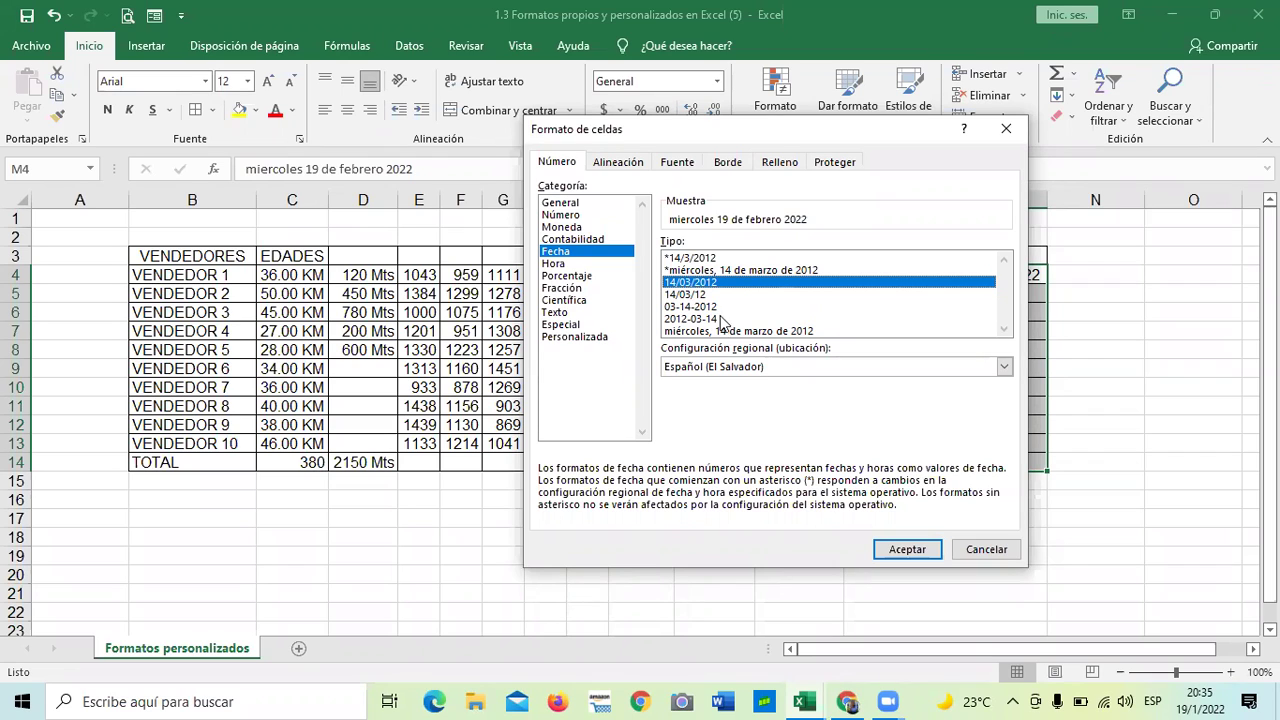
{"action": "left_click", "coordinate": [706, 308]}
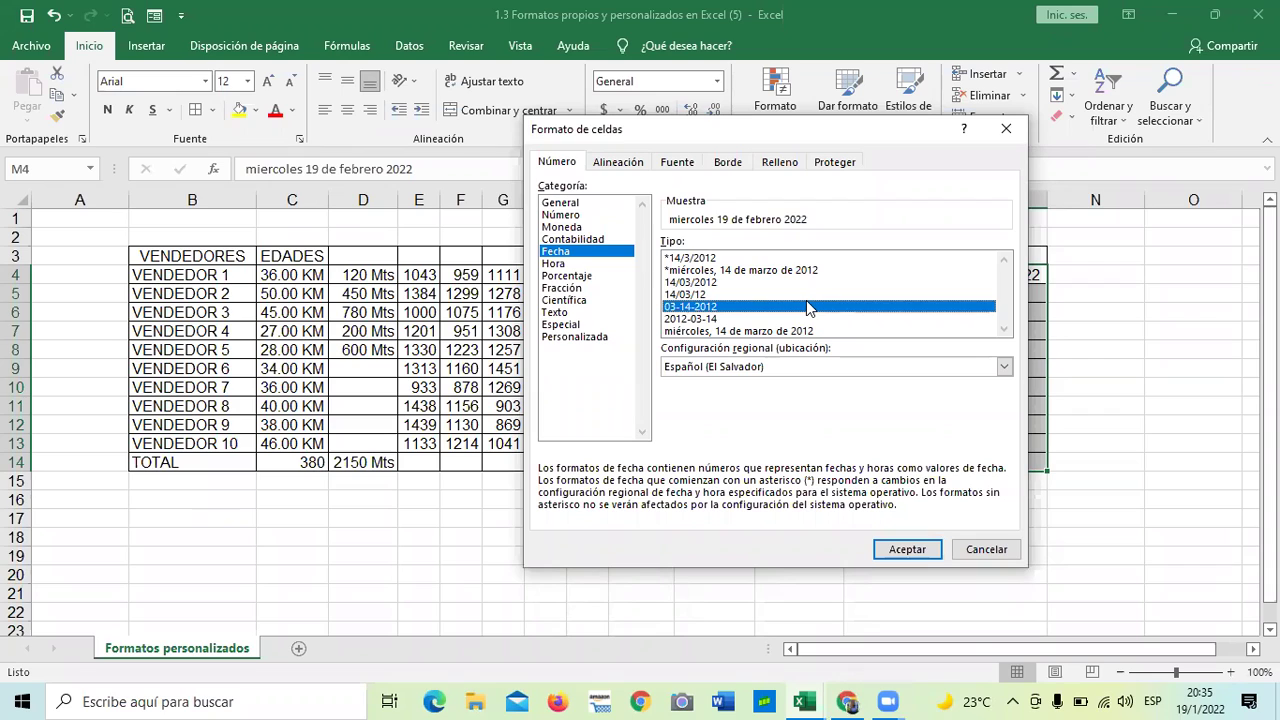
{"action": "left_click", "coordinate": [700, 283]}
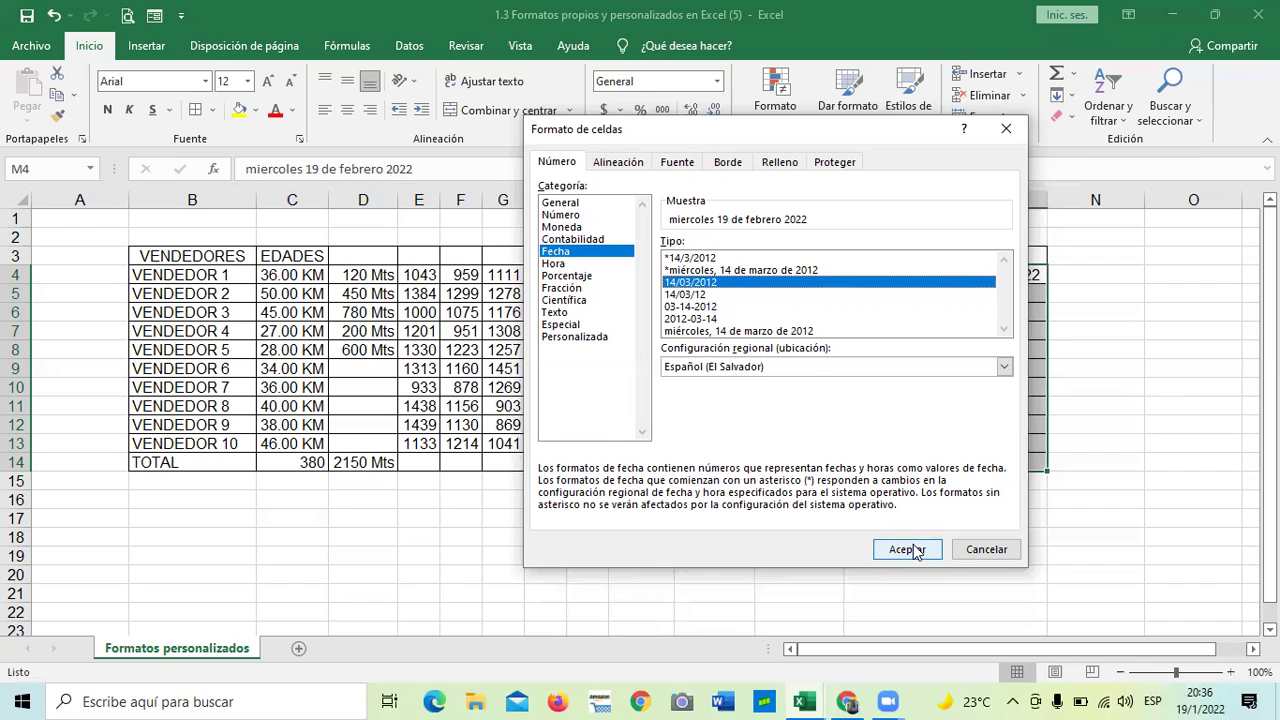
{"action": "left_click", "coordinate": [912, 551]}
{"action": "left_click", "coordinate": [848, 586]}
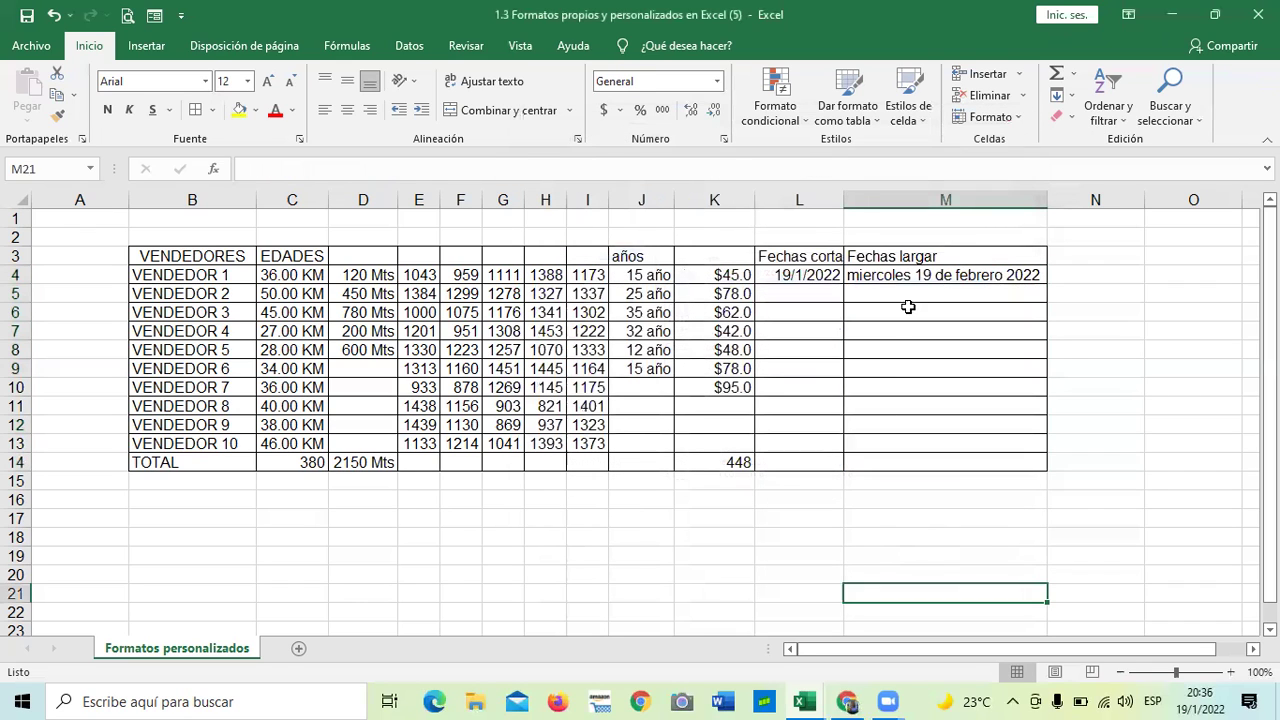
- Apply the system short date format *14/3/2012 to the Fechas largar cells M4:M14
{"action": "left_click", "coordinate": [910, 275]}
{"action": "left_click", "coordinate": [904, 408]}
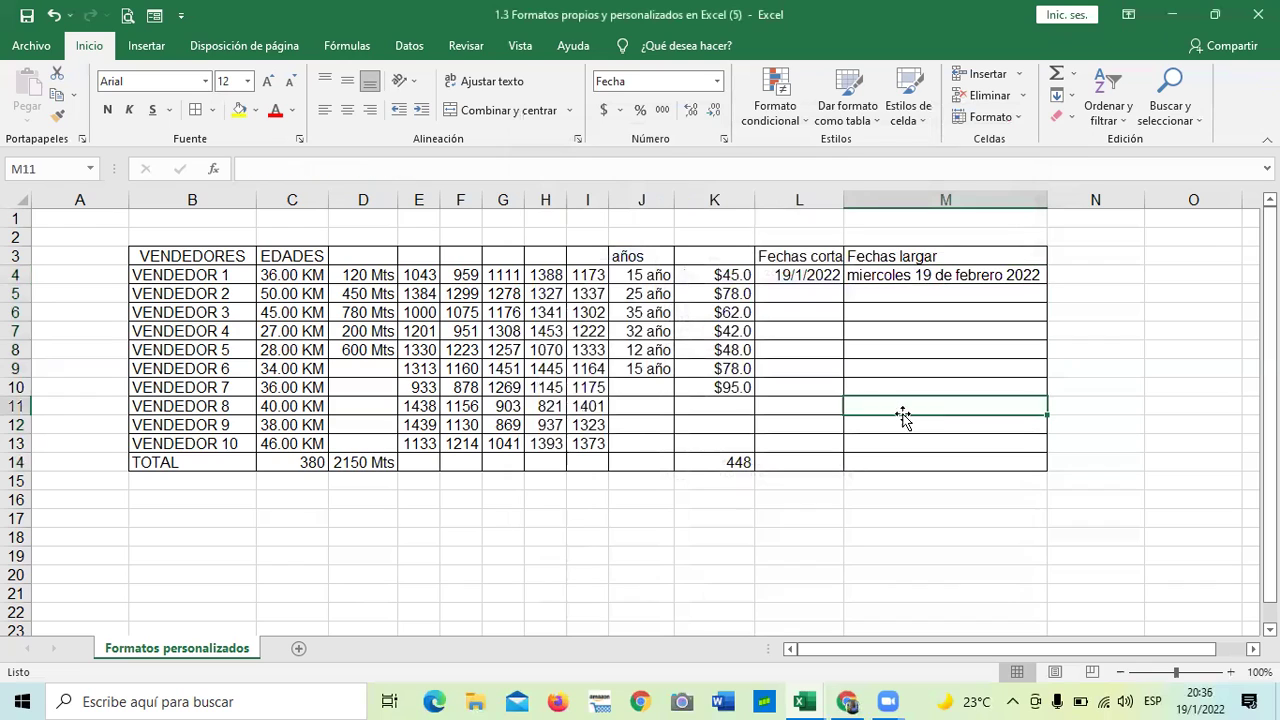
{"action": "left_click", "coordinate": [918, 274]}
{"action": "left_click", "coordinate": [928, 404]}
{"action": "left_click_drag", "start_coordinate": [926, 274], "coordinate": [929, 457]}
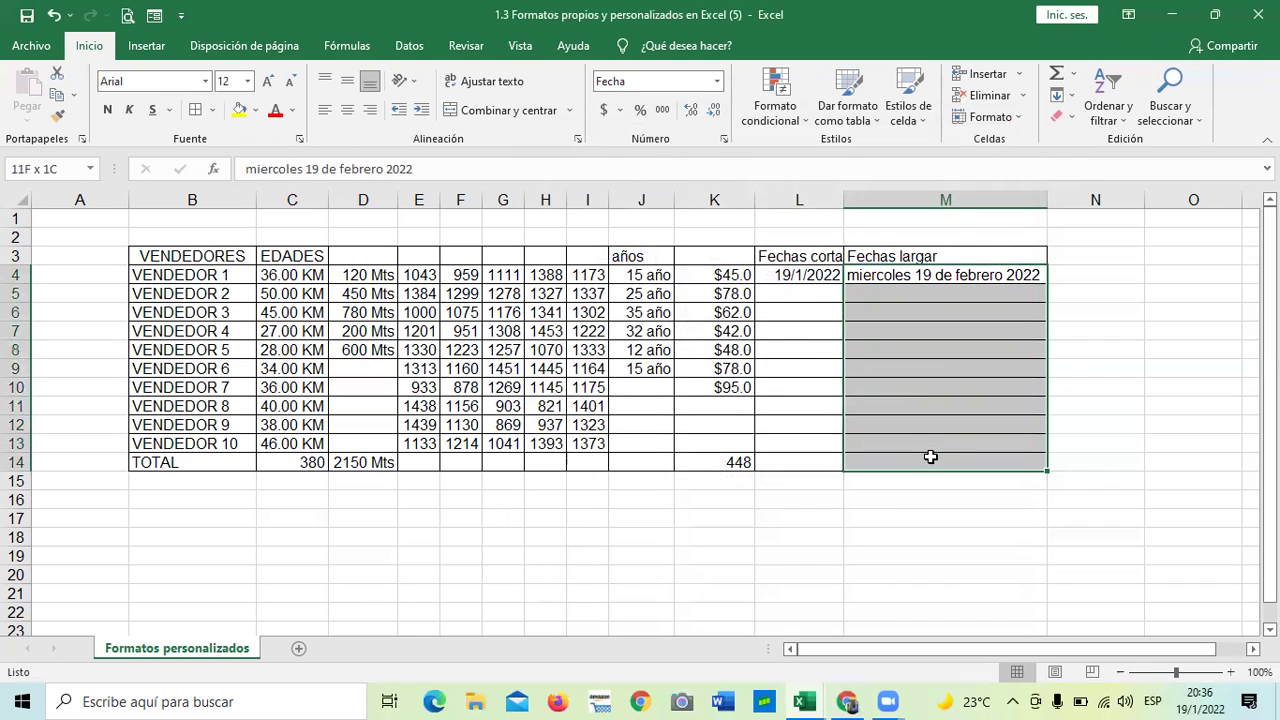
{"action": "left_click", "coordinate": [723, 139]}
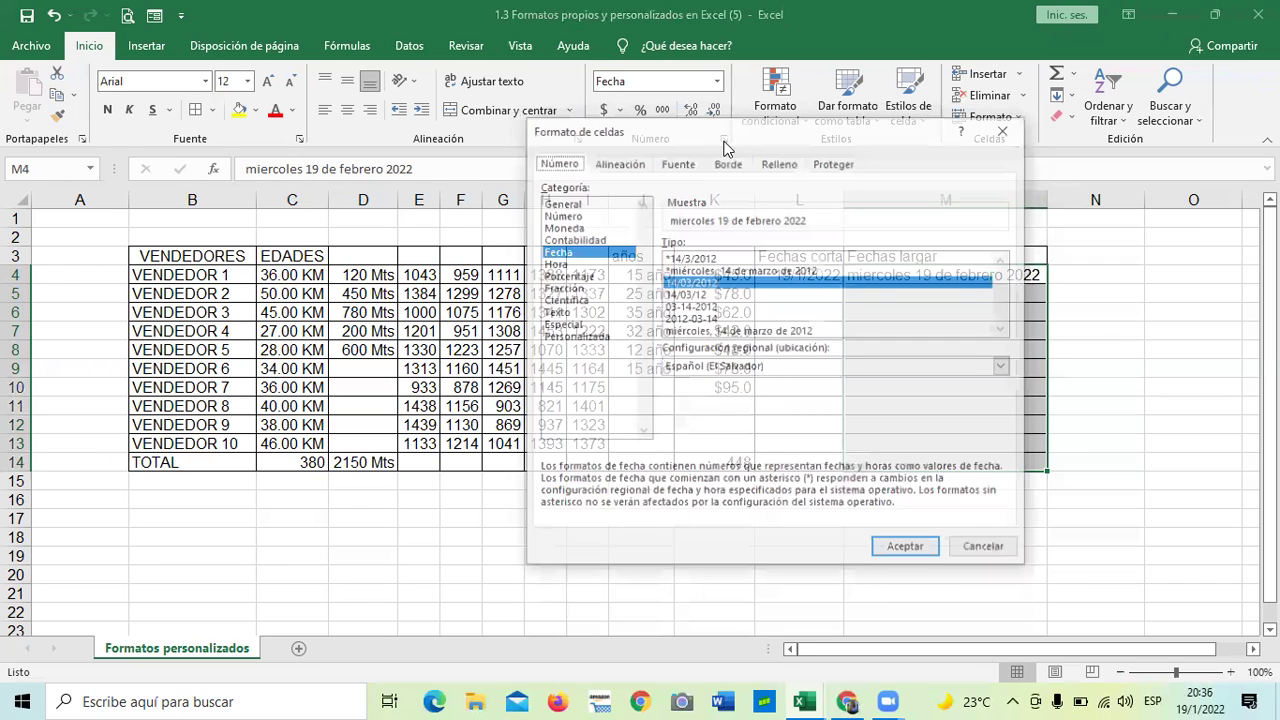
{"action": "left_click", "coordinate": [688, 295]}
{"action": "left_click", "coordinate": [688, 283]}
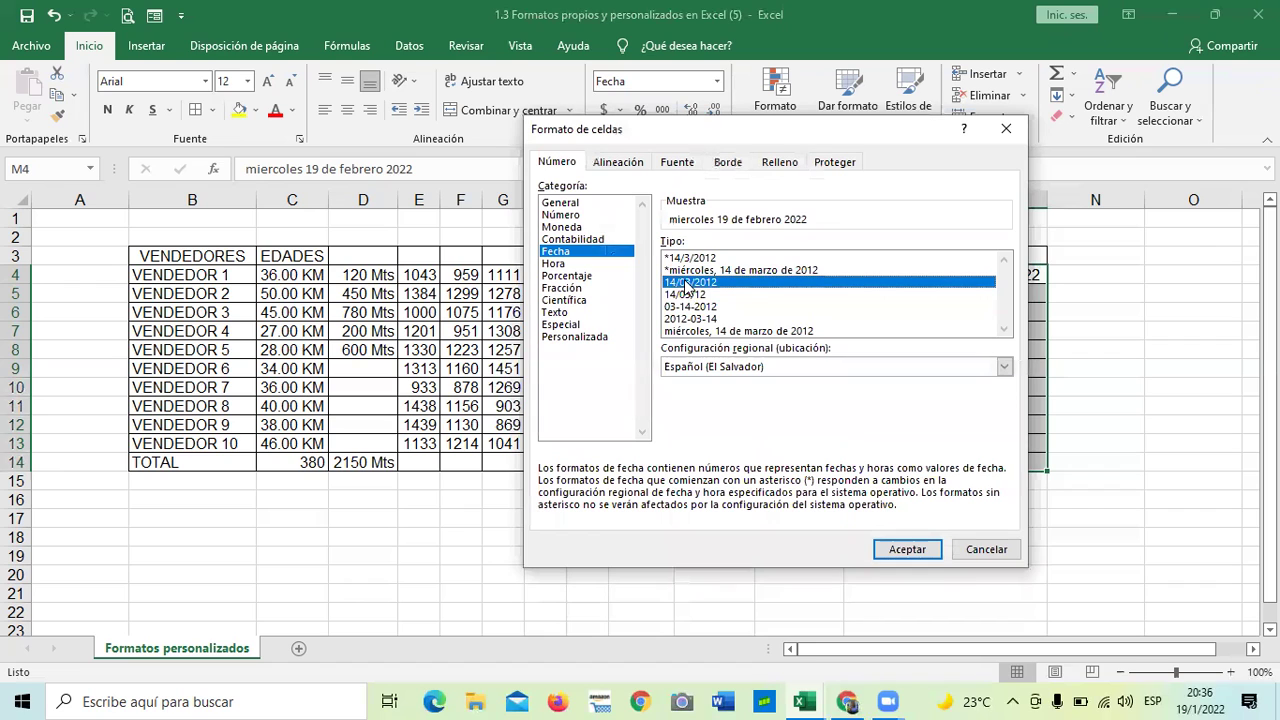
{"action": "left_click", "coordinate": [695, 258]}
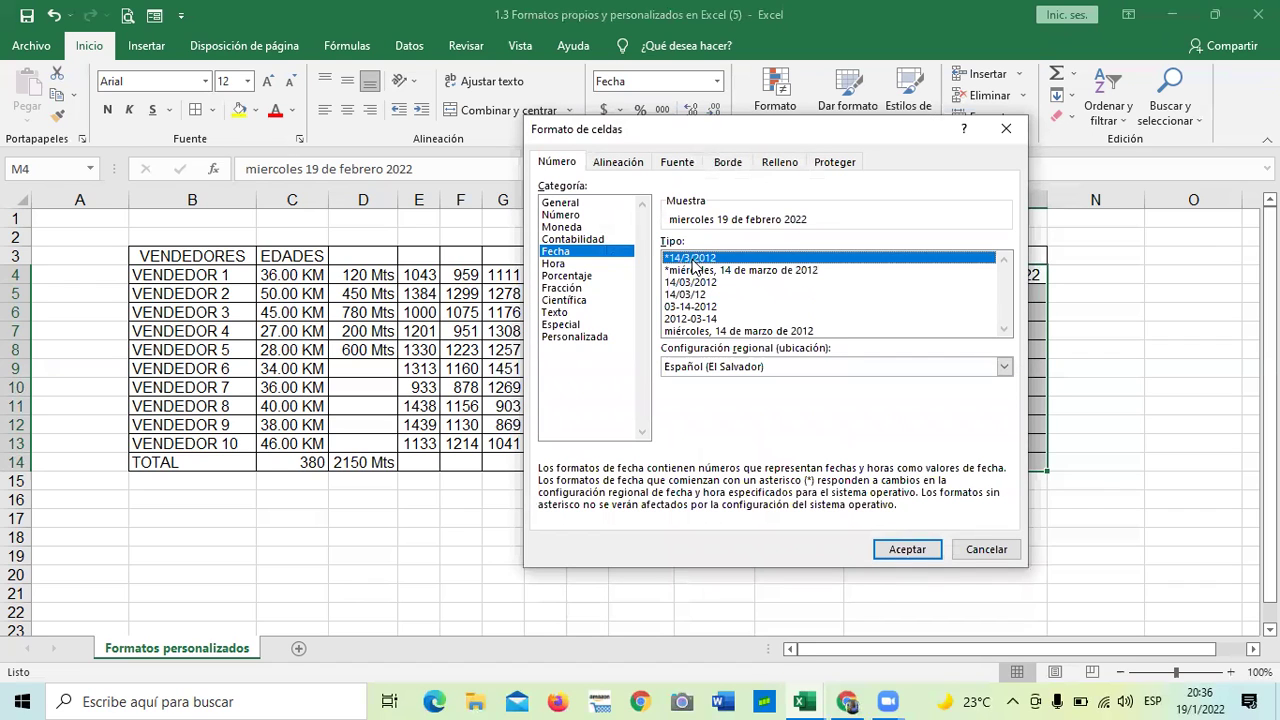
{"action": "left_click", "coordinate": [906, 550]}
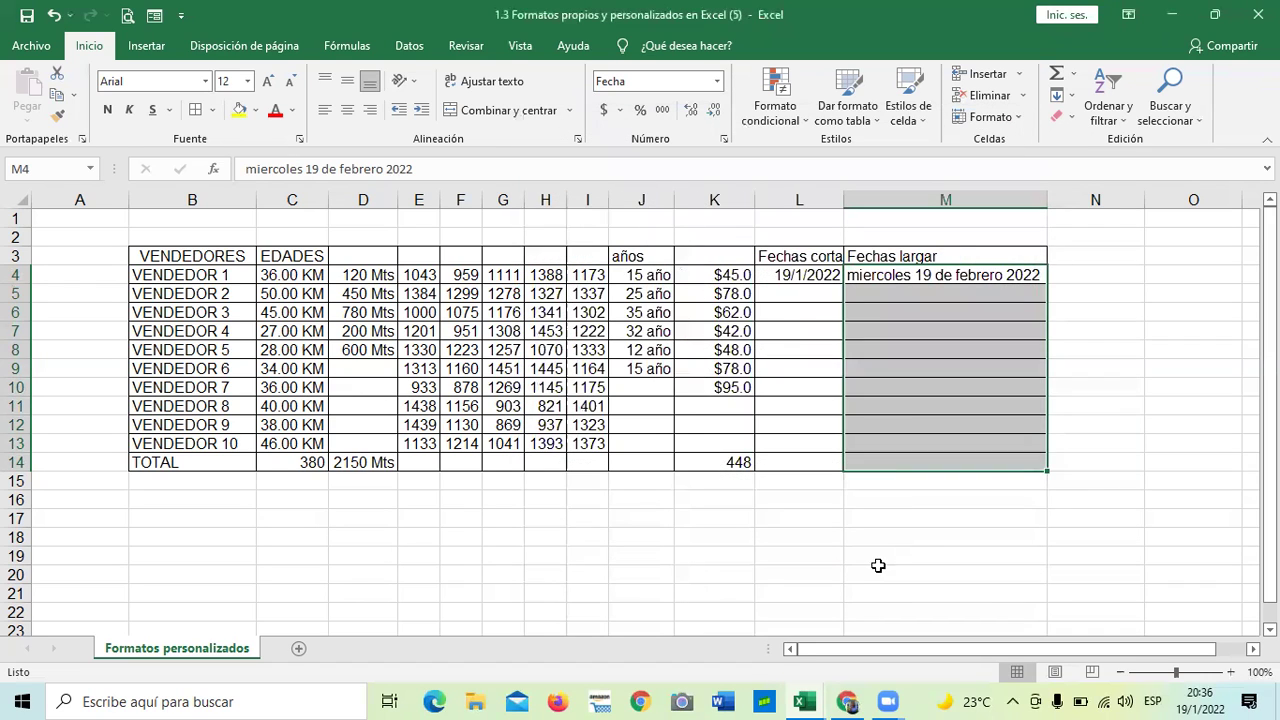
{"action": "left_click", "coordinate": [880, 566]}
- Give L4 the long weekday date format, which shows ######### in the narrow column
{"action": "left_click", "coordinate": [928, 391]}
{"action": "left_click", "coordinate": [925, 294]}
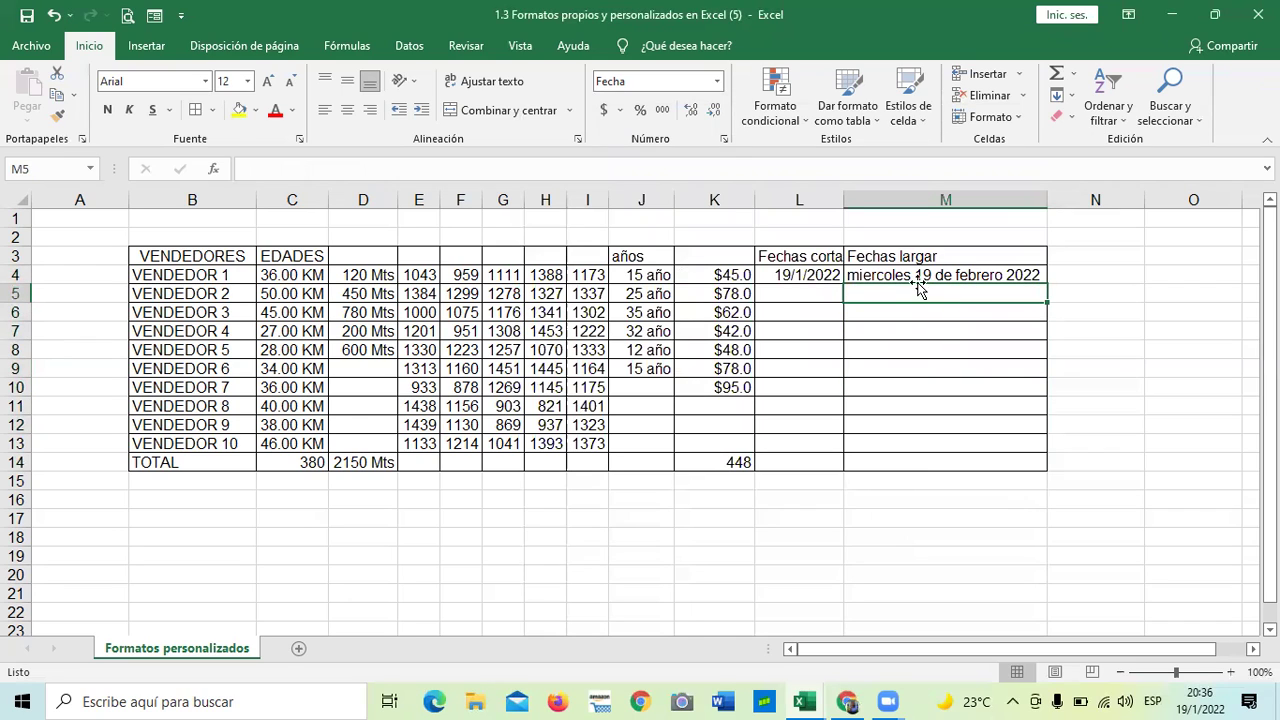
{"action": "left_click", "coordinate": [918, 279]}
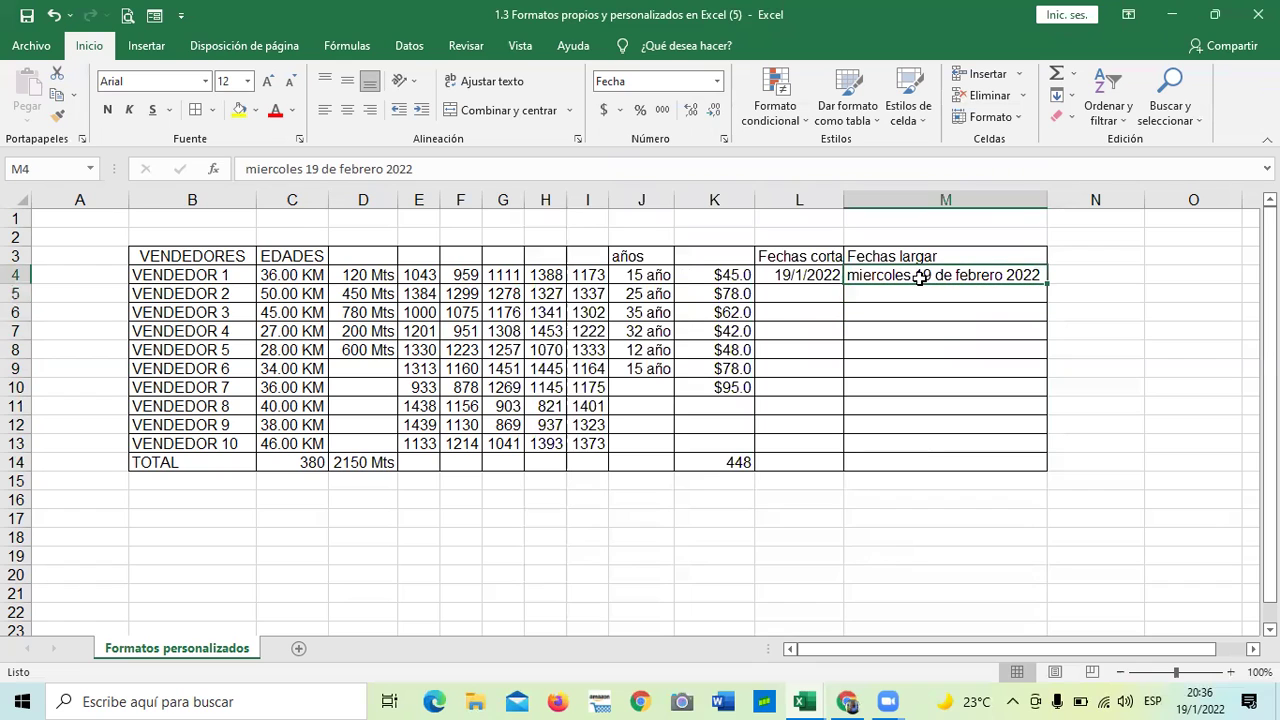
{"action": "left_click", "coordinate": [822, 279]}
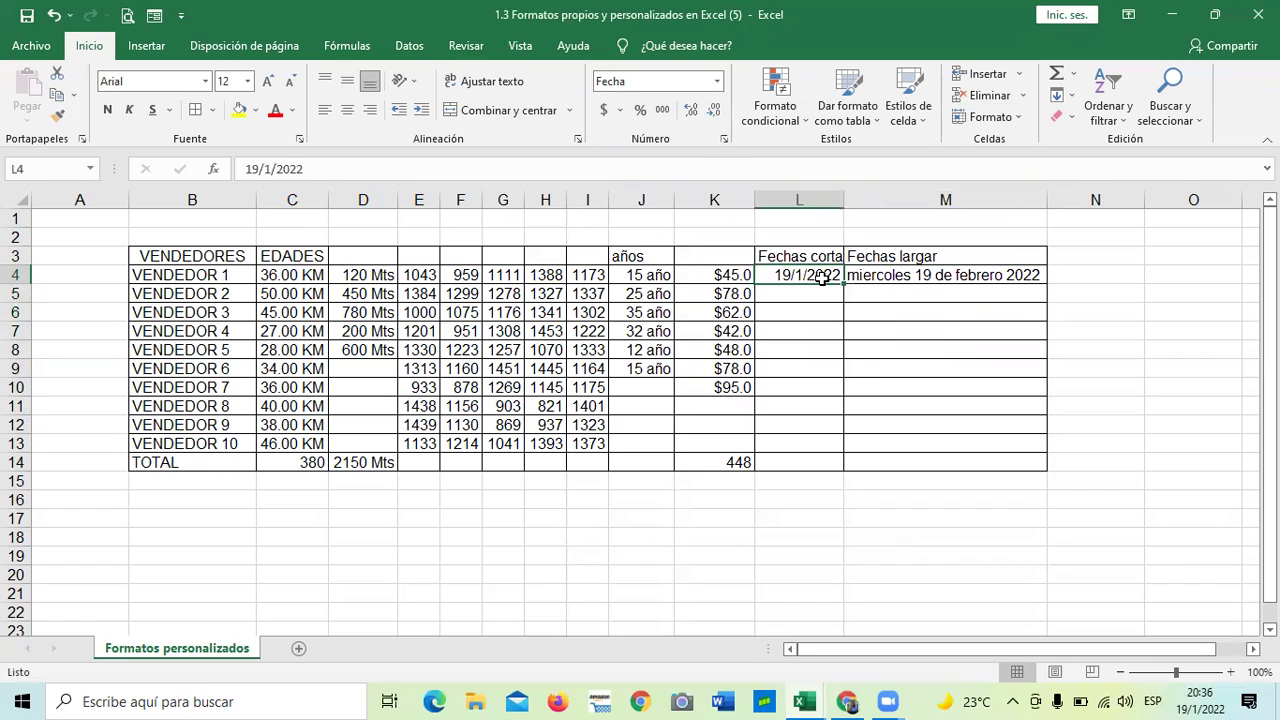
{"action": "left_click", "coordinate": [723, 138]}
{"action": "left_click", "coordinate": [734, 260]}
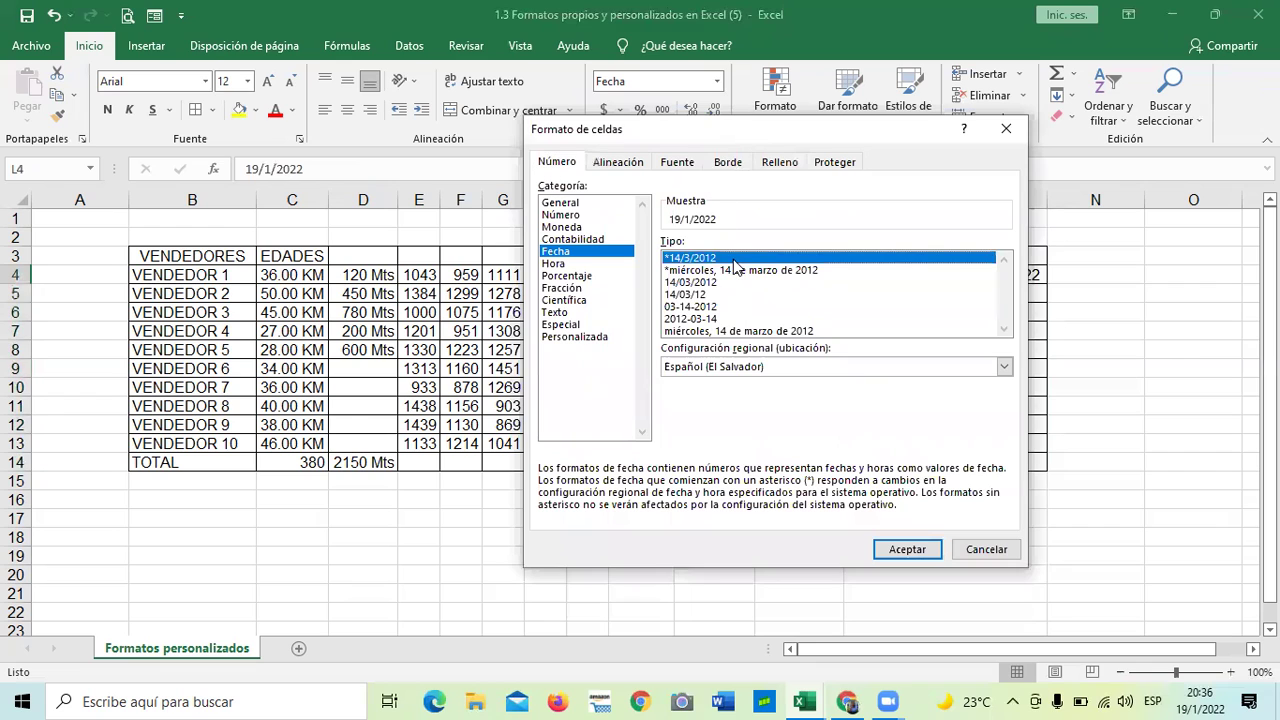
{"action": "left_click", "coordinate": [734, 268]}
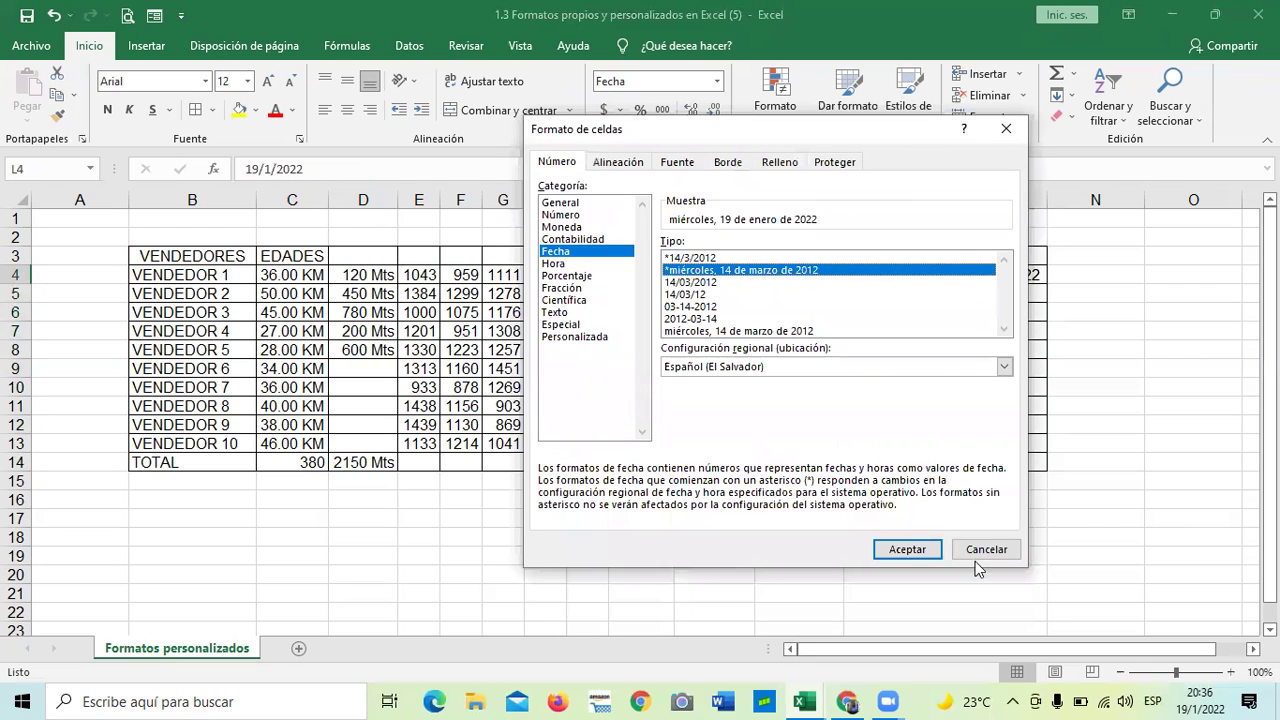
{"action": "left_click", "coordinate": [917, 551]}
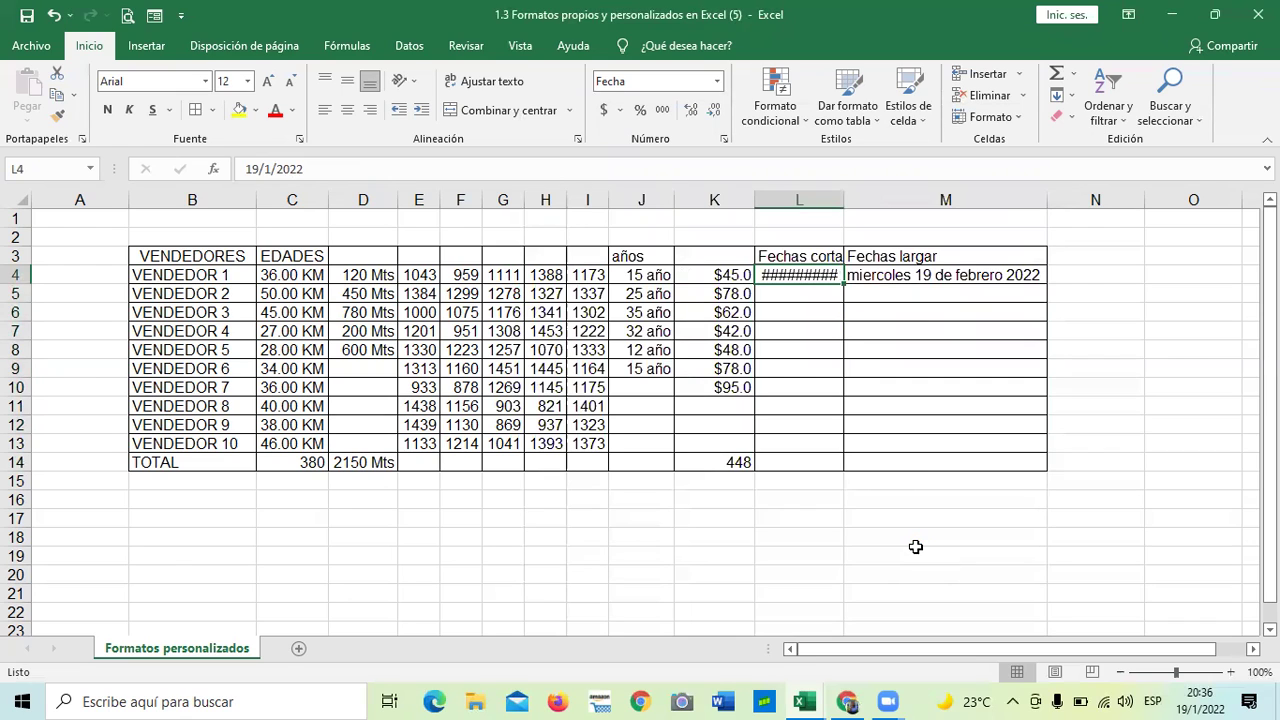
- Delete and restore L4's date, then widen column L to show 'miércoles, 19 de enero de 2022'
{"action": "left_click", "coordinate": [915, 547]}
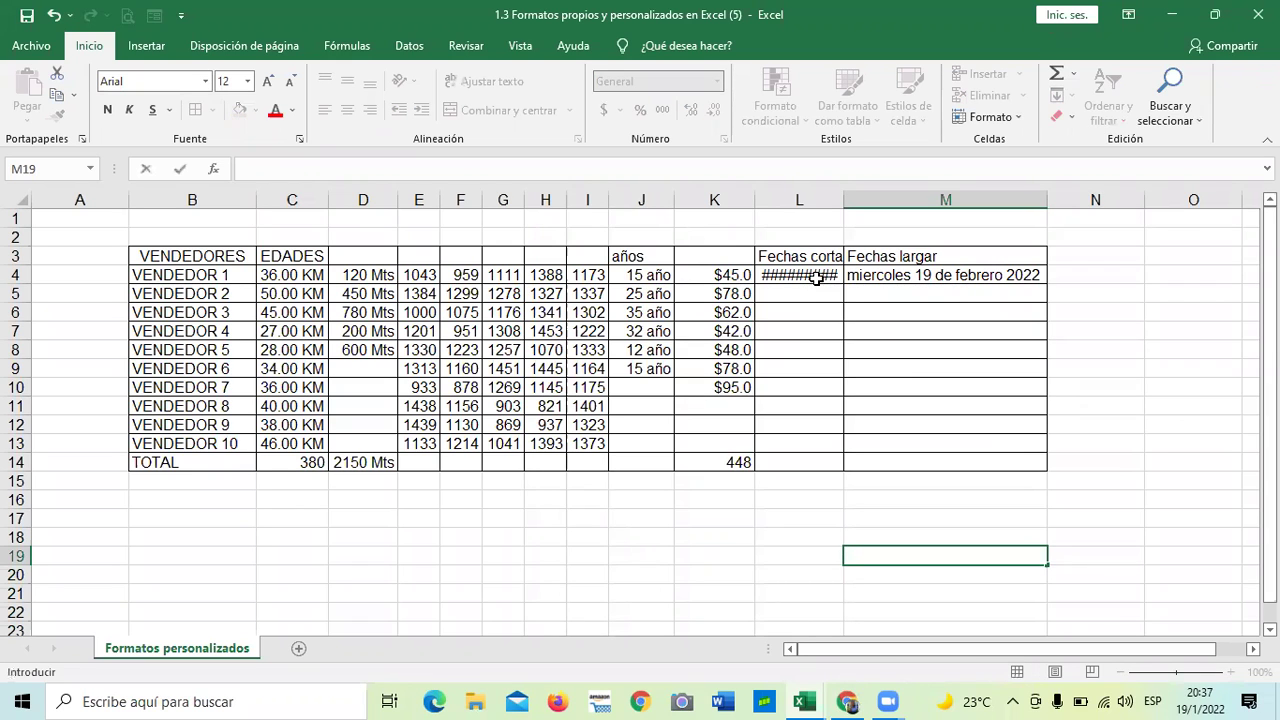
{"action": "left_click", "coordinate": [816, 278]}
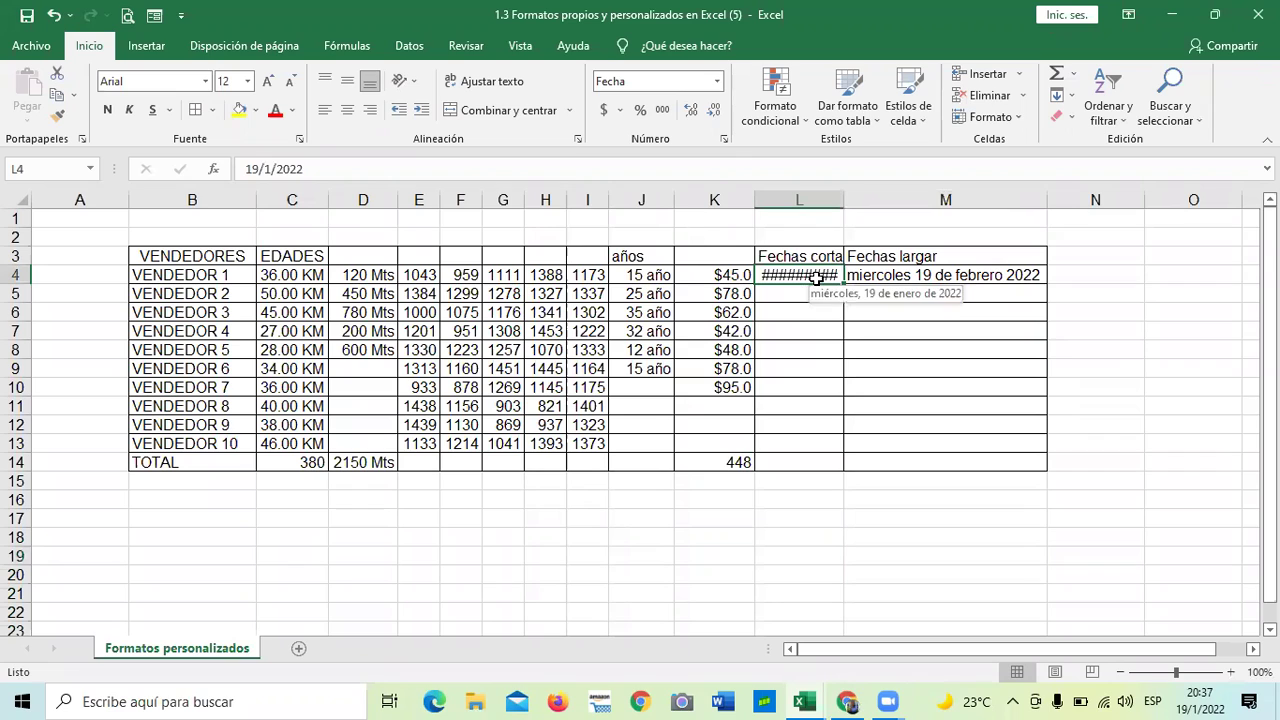
{"action": "key", "text": "Delete"}
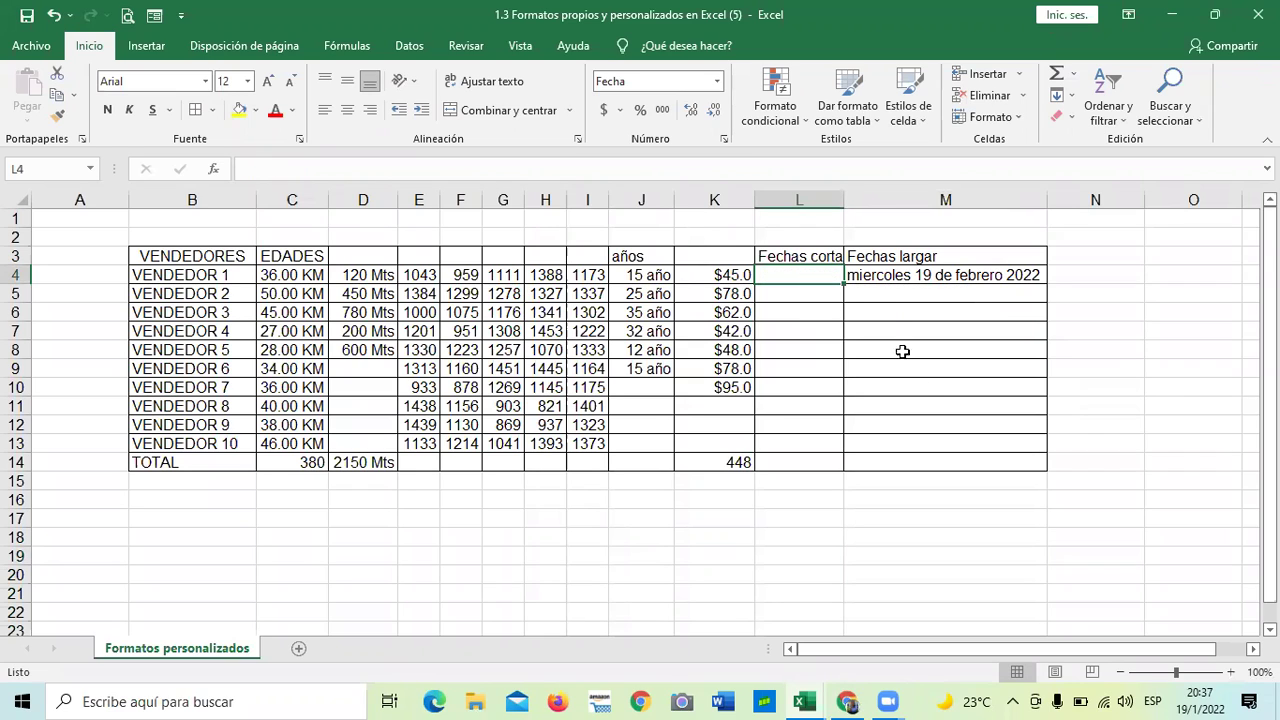
{"action": "left_click", "coordinate": [918, 389]}
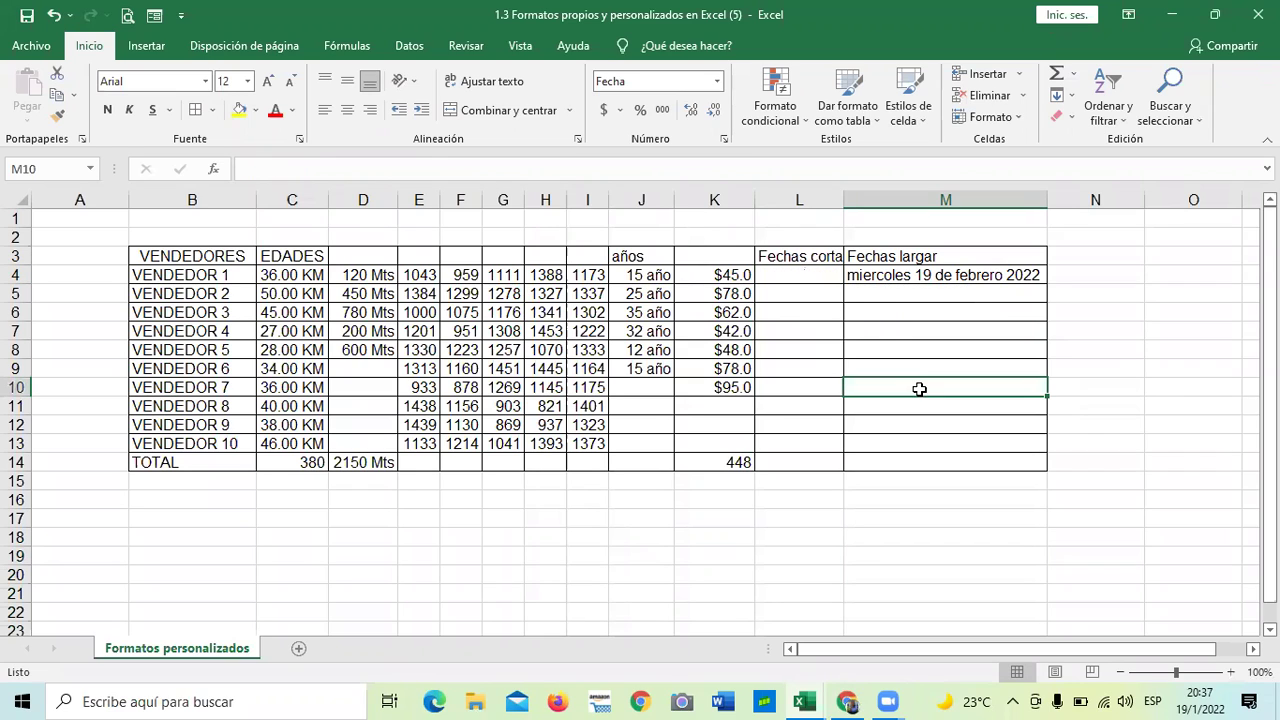
{"action": "left_click", "coordinate": [54, 16]}
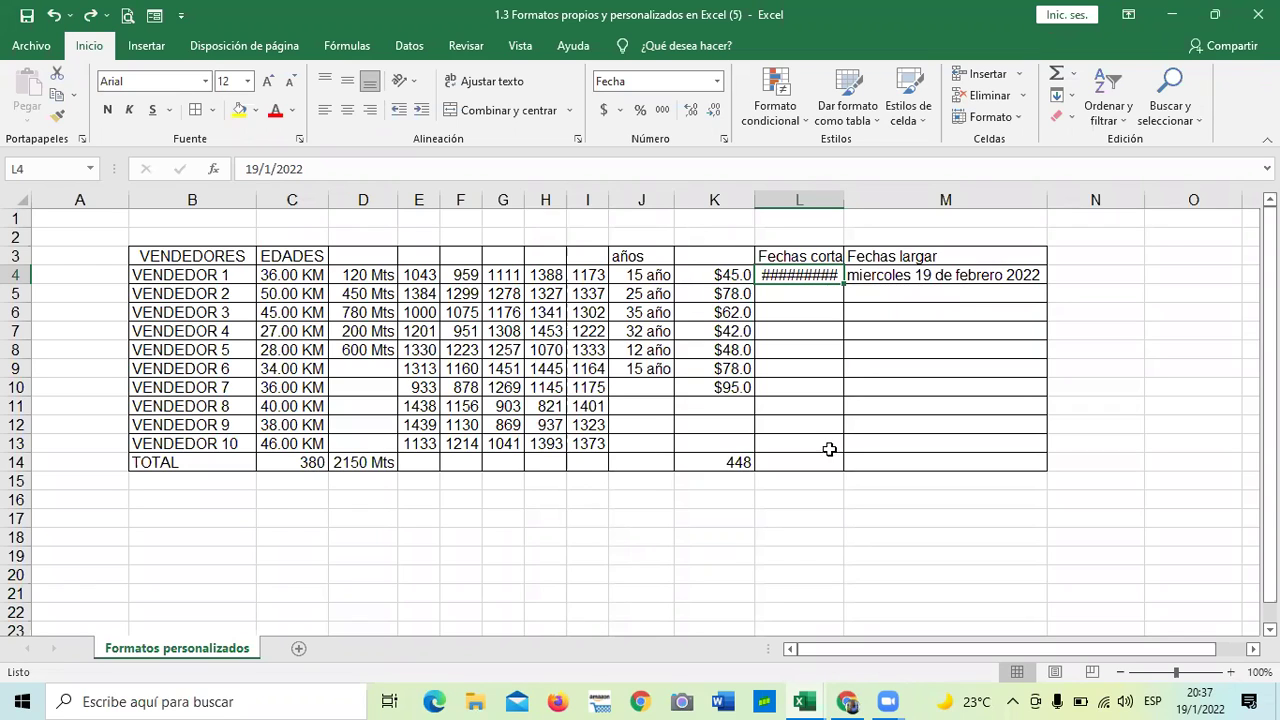
{"action": "left_click_drag", "start_coordinate": [843, 200], "coordinate": [984, 200]}
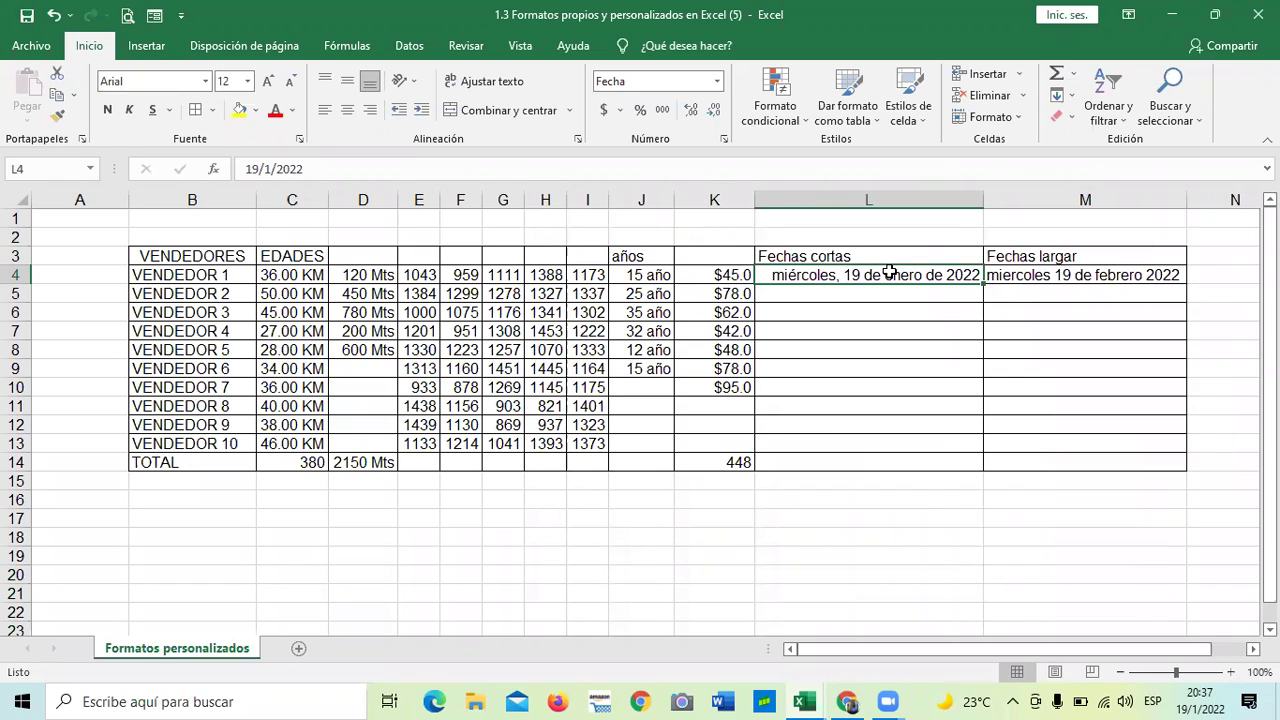
{"action": "left_click", "coordinate": [986, 203]}
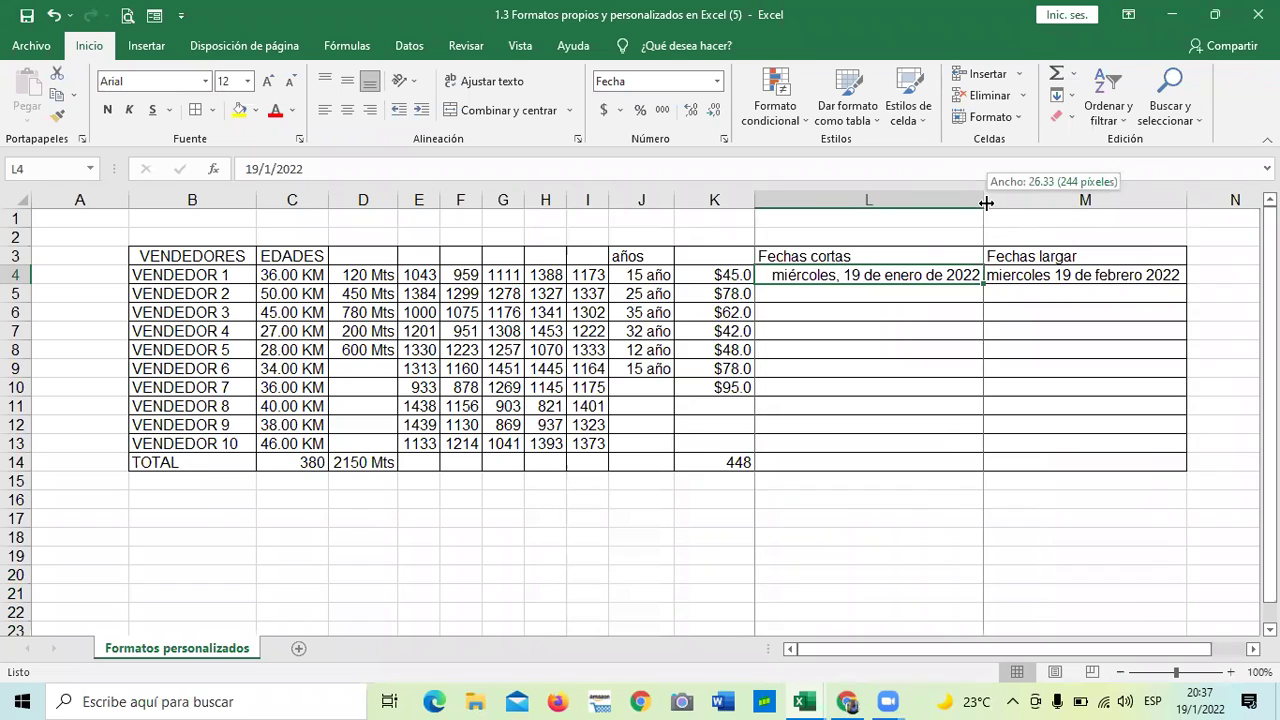
{"action": "left_click", "coordinate": [1070, 387]}
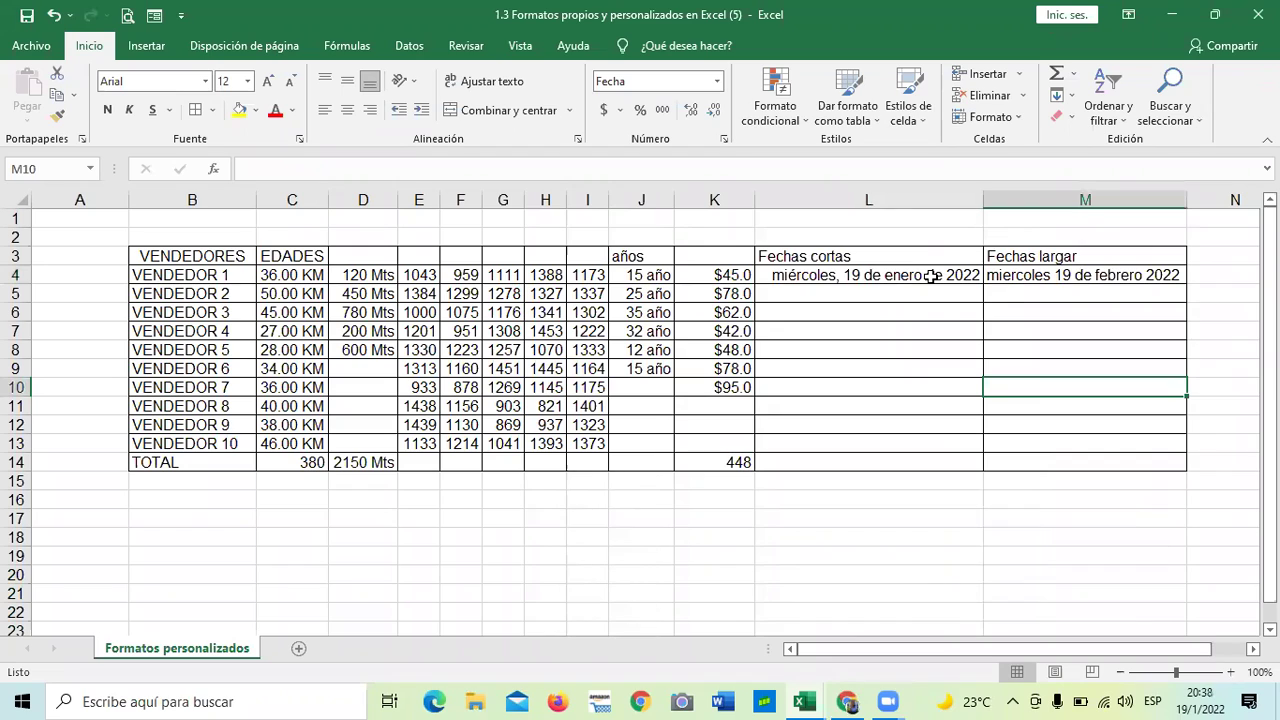
{"action": "left_click", "coordinate": [1104, 343]}
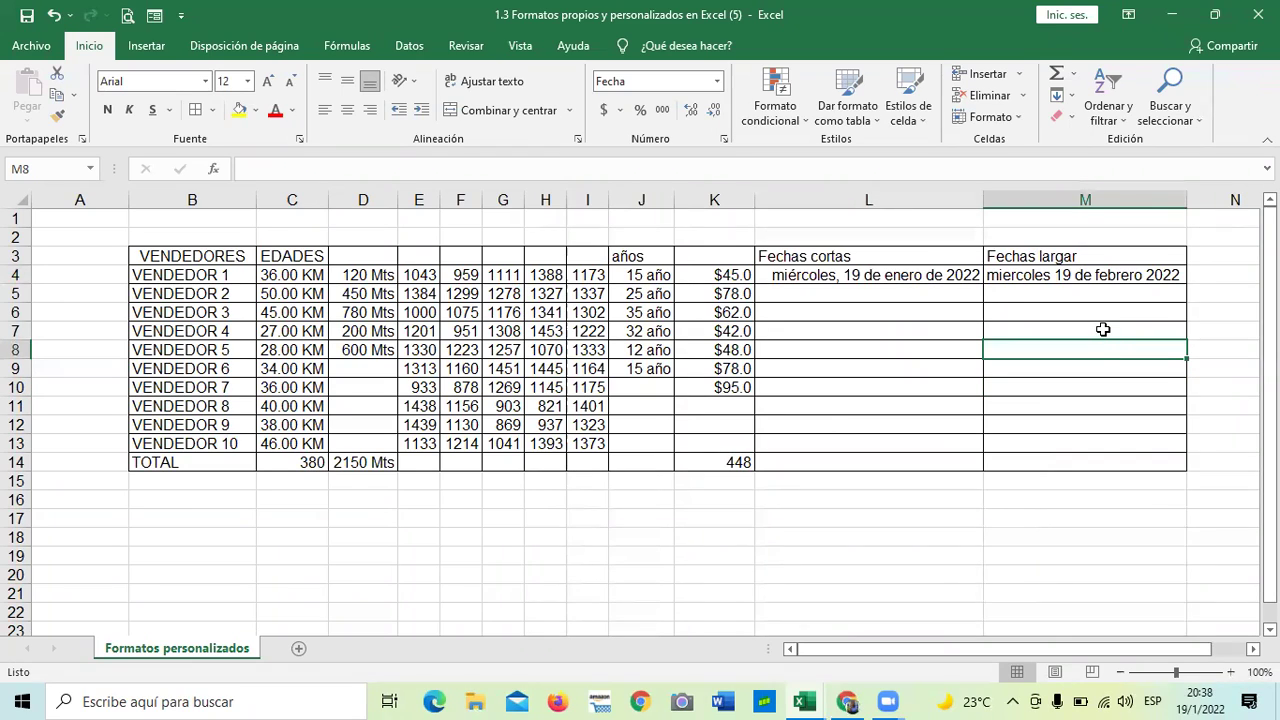
{"action": "left_click", "coordinate": [928, 282]}
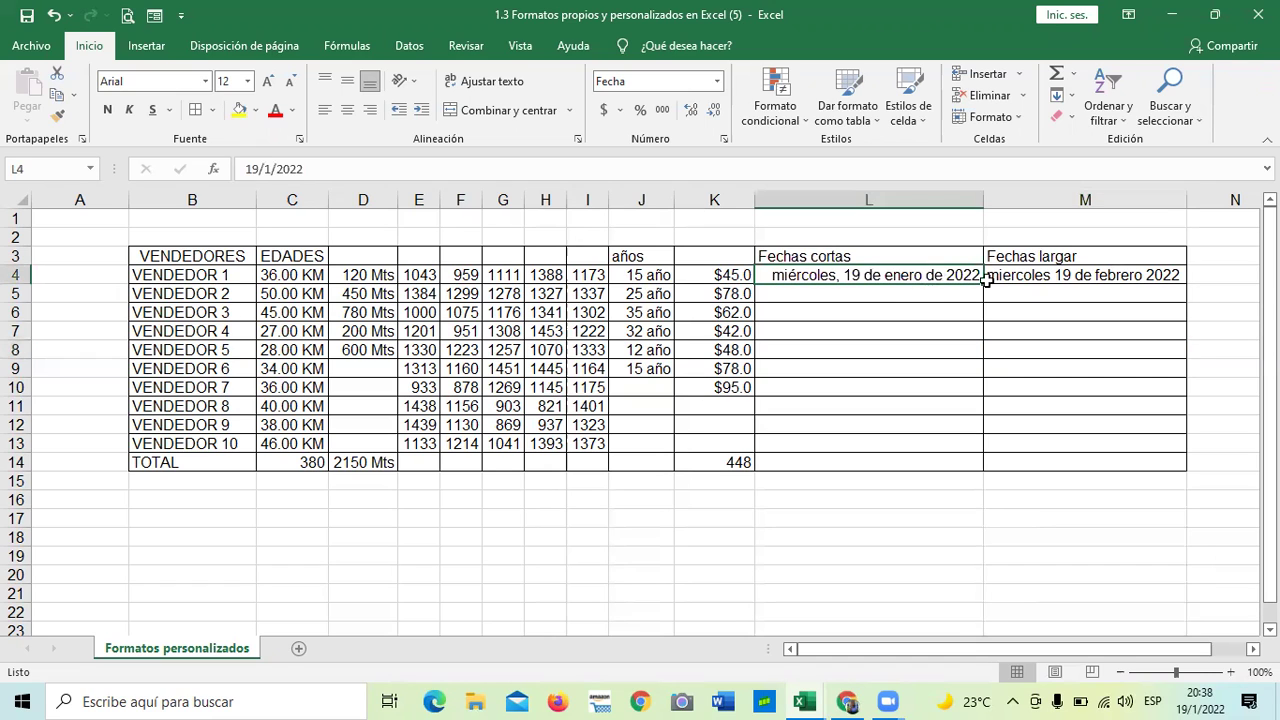
{"action": "left_click", "coordinate": [1033, 274]}
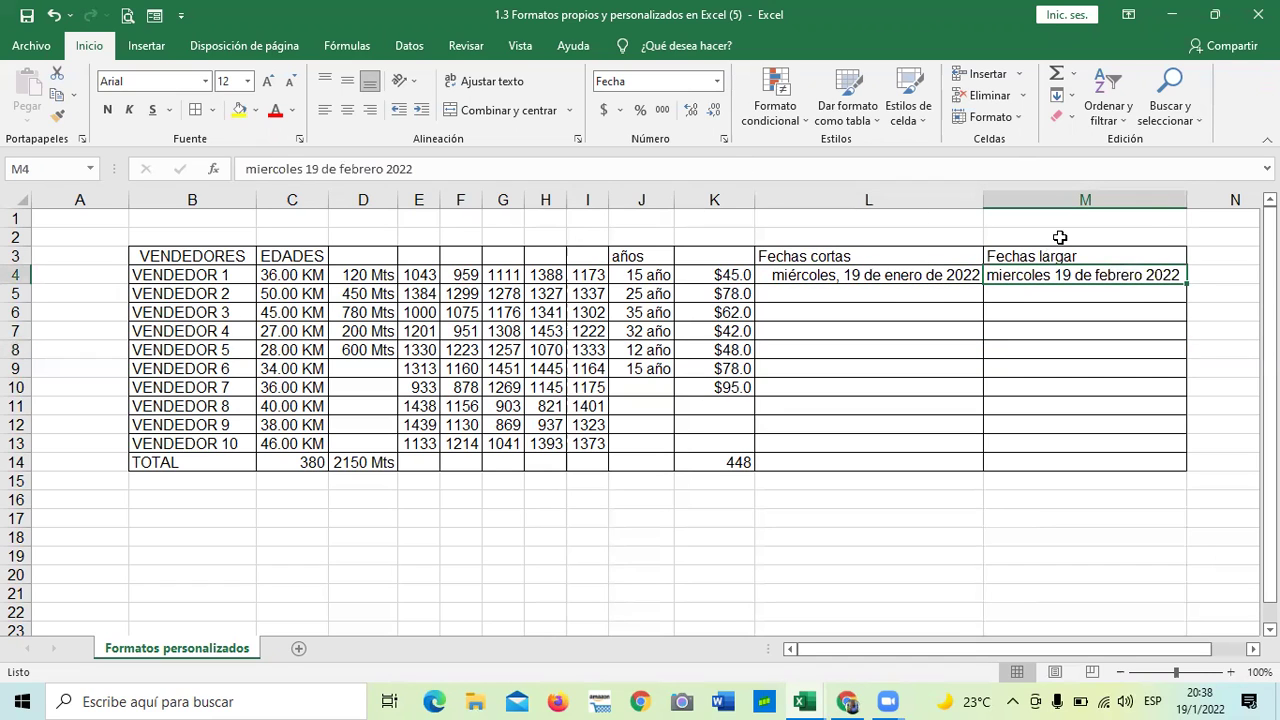
{"action": "mouse_move", "coordinate": [1189, 209]}
{"action": "left_mouse_down"}
{"action": "mouse_move", "coordinate": [1089, 214]}
{"action": "mouse_move", "coordinate": [1185, 206]}
{"action": "left_mouse_up"}
{"action": "left_click", "coordinate": [1066, 385]}
{"action": "left_click", "coordinate": [1129, 274]}
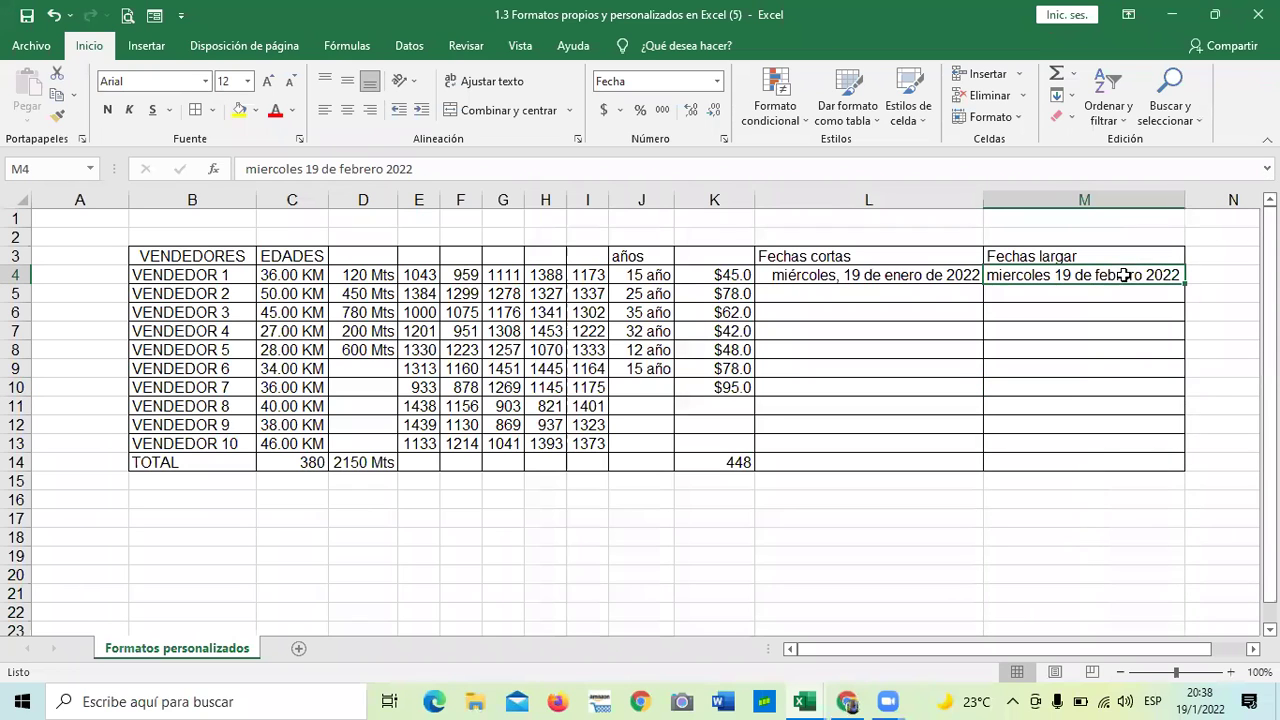
{"action": "left_click", "coordinate": [724, 139]}
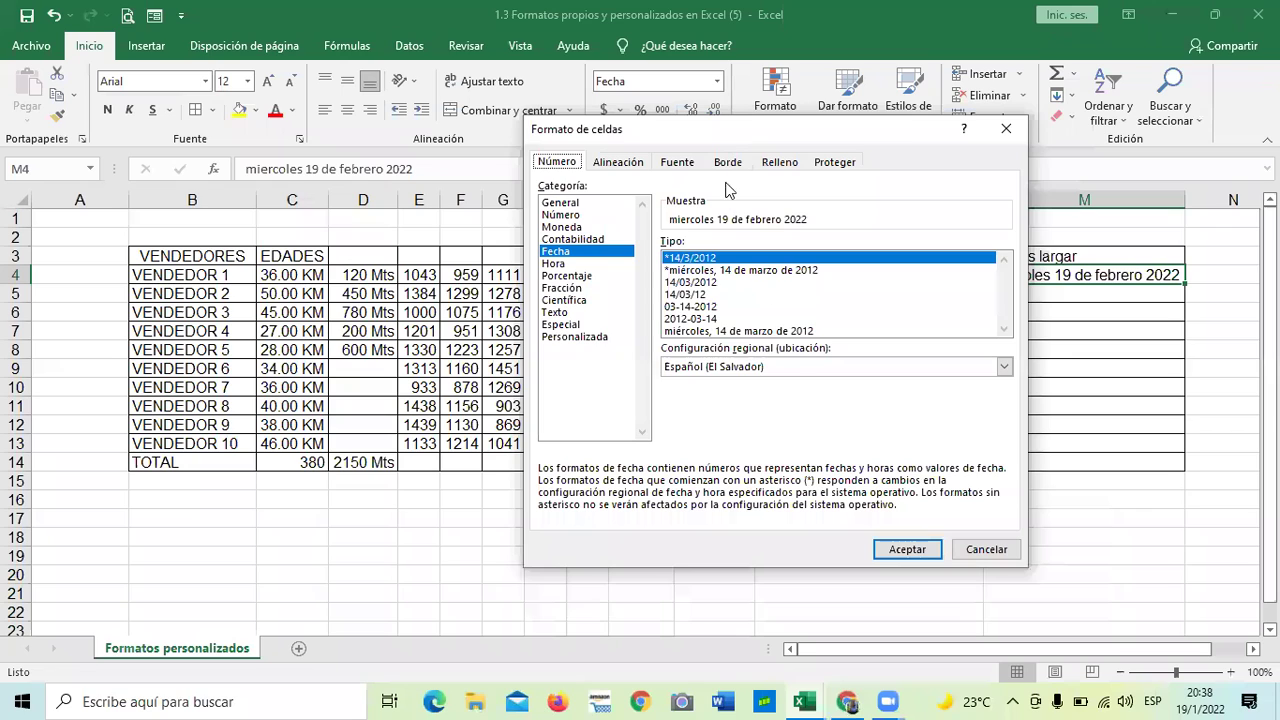
{"action": "left_click", "coordinate": [698, 283]}
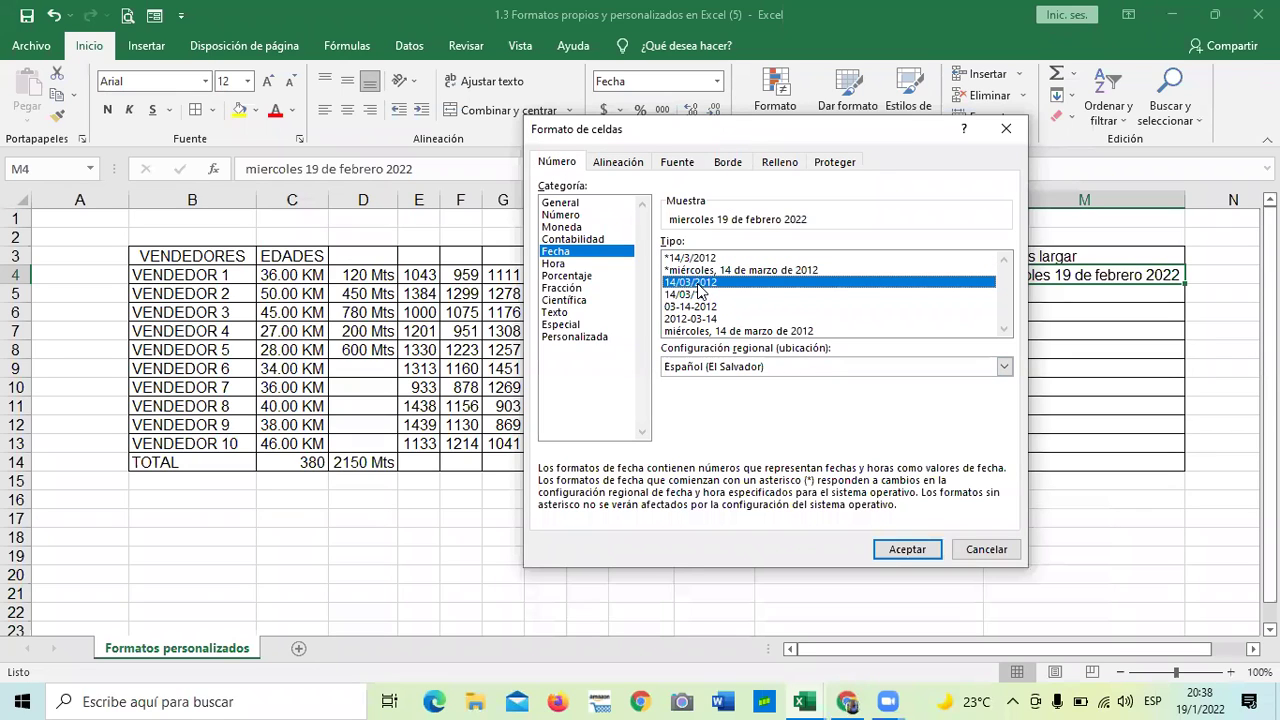
{"action": "left_click", "coordinate": [680, 307]}
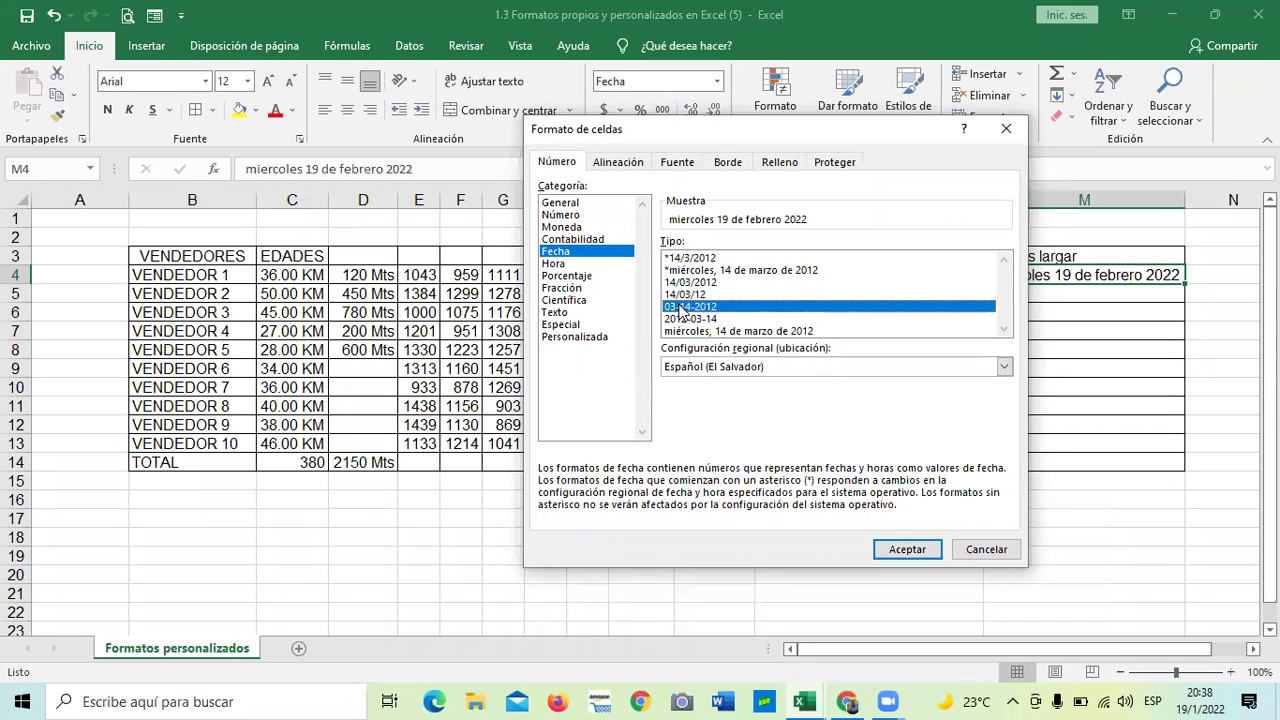
{"action": "left_click", "coordinate": [680, 295]}
{"action": "left_click", "coordinate": [903, 548]}
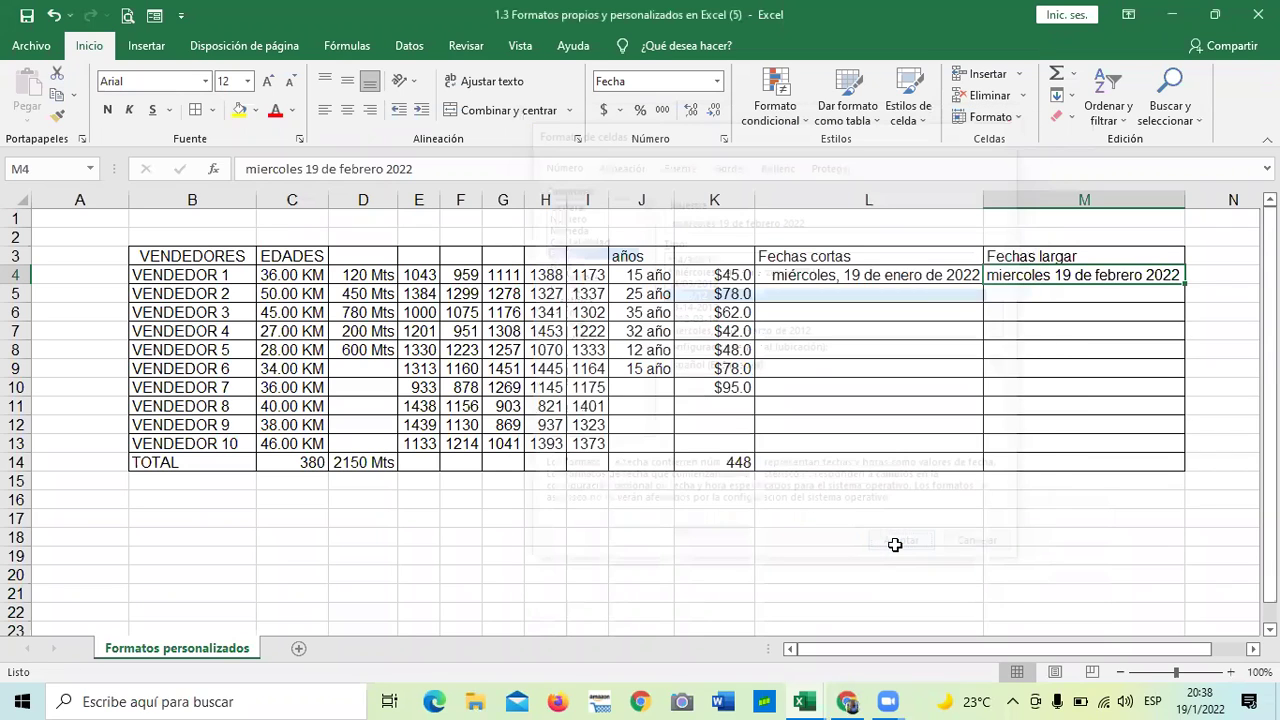
{"action": "left_click", "coordinate": [966, 556]}
{"action": "left_click", "coordinate": [1043, 277]}
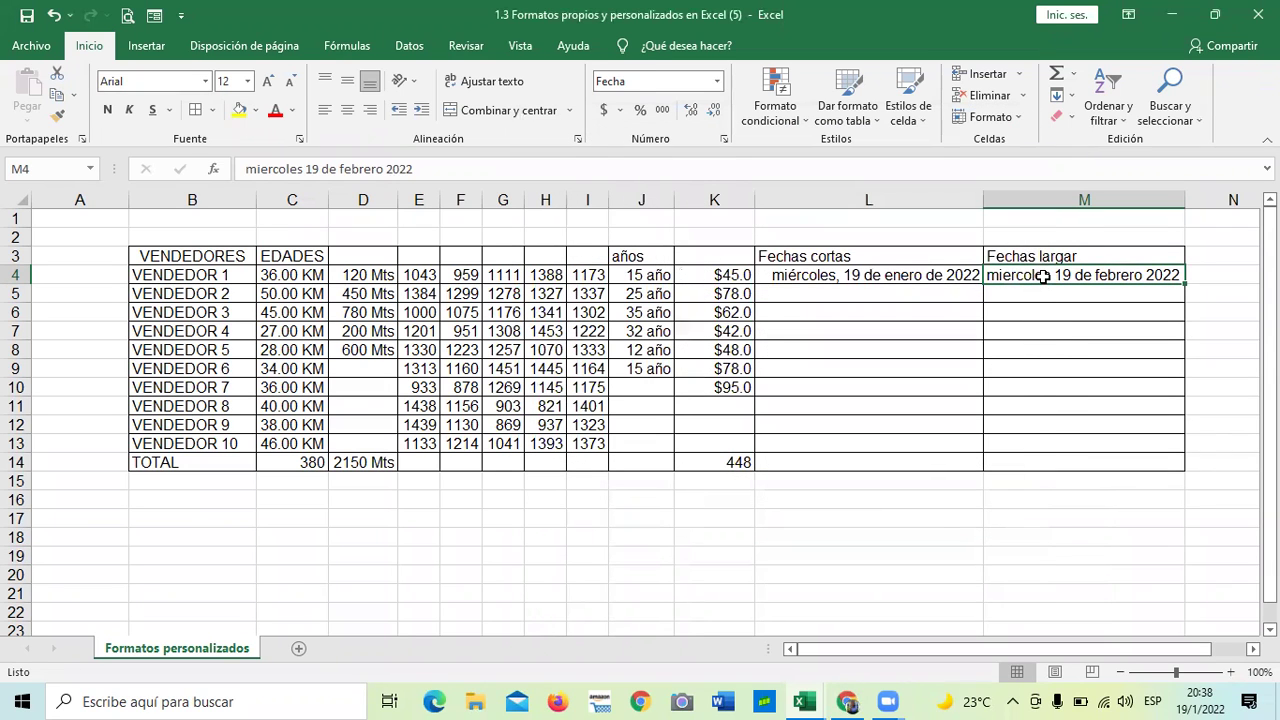
{"action": "left_click", "coordinate": [1044, 425]}
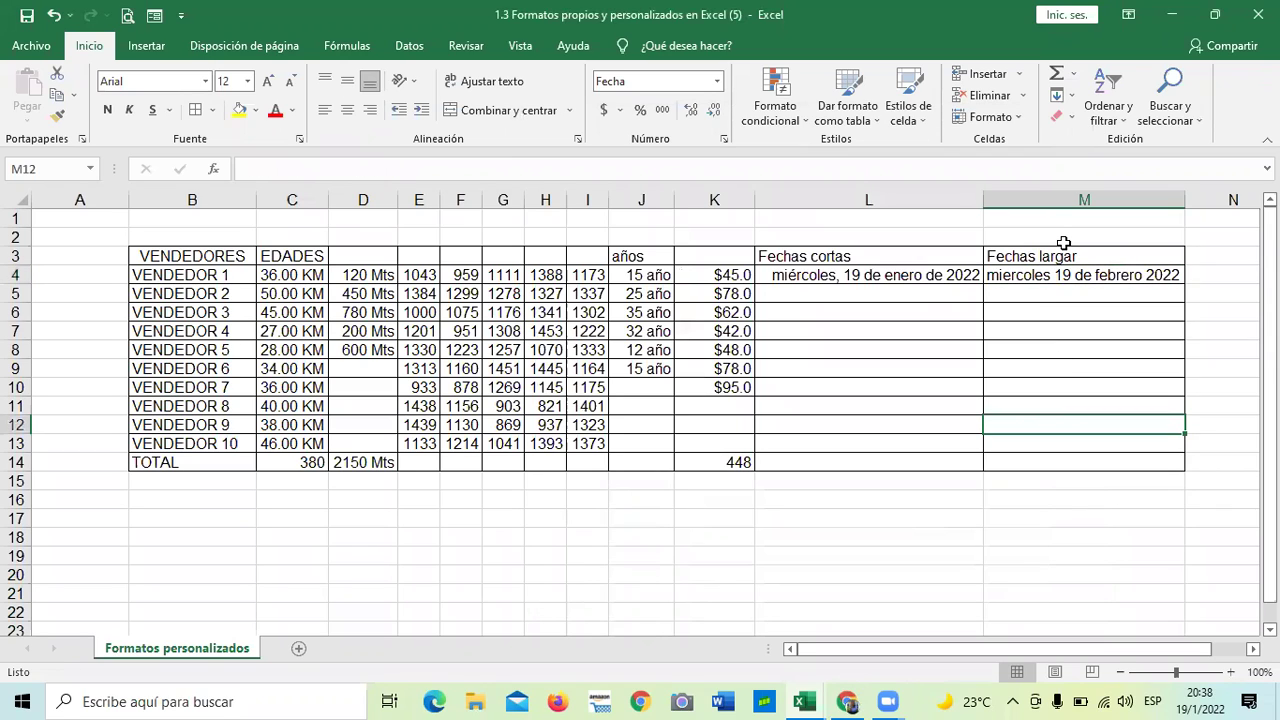
{"action": "left_click", "coordinate": [1064, 274]}
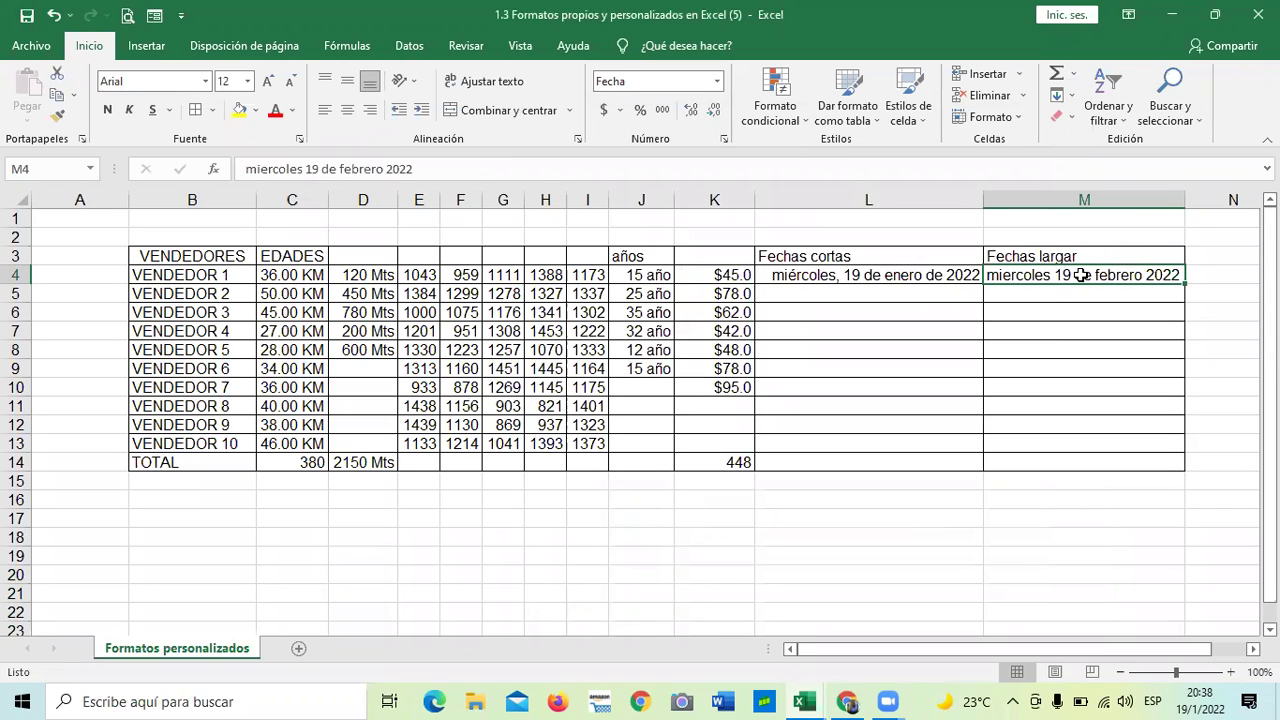
- Replace M4's text with the date 19/12/2021, displayed as 19/12/21
{"action": "key", "text": "BackSpace"}
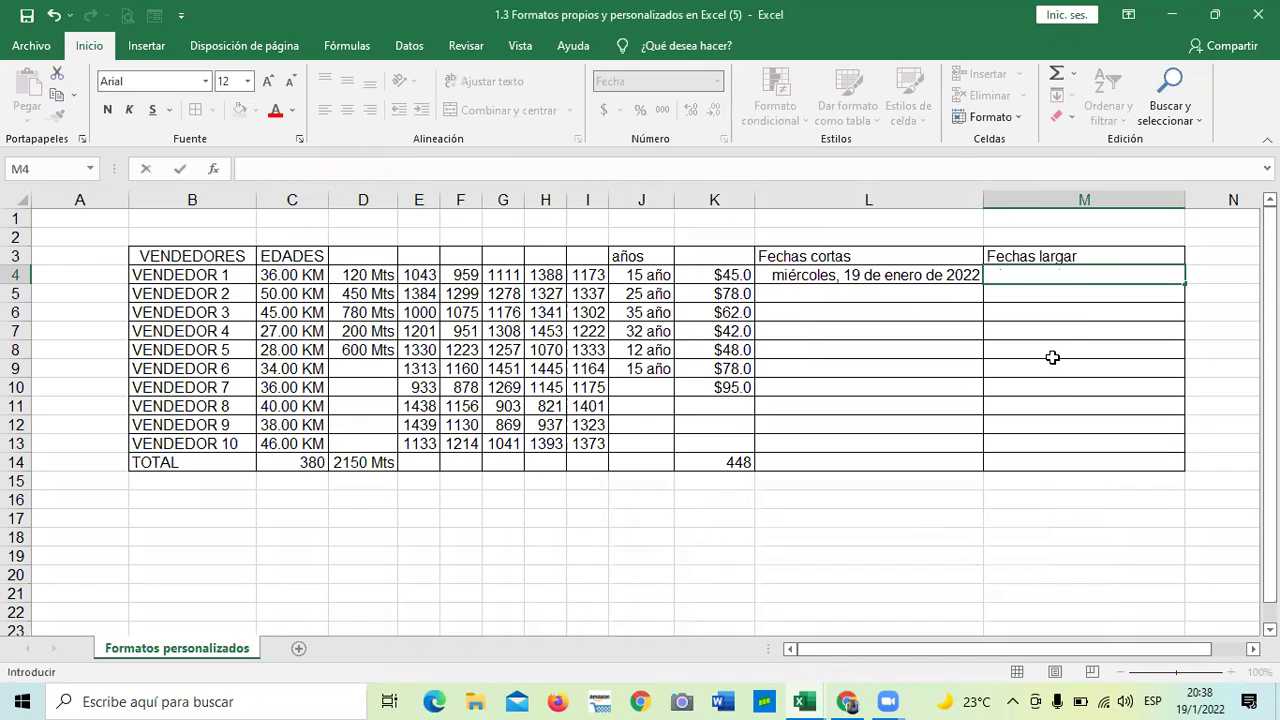
{"action": "left_click", "coordinate": [1054, 392]}
{"action": "left_click", "coordinate": [1066, 275]}
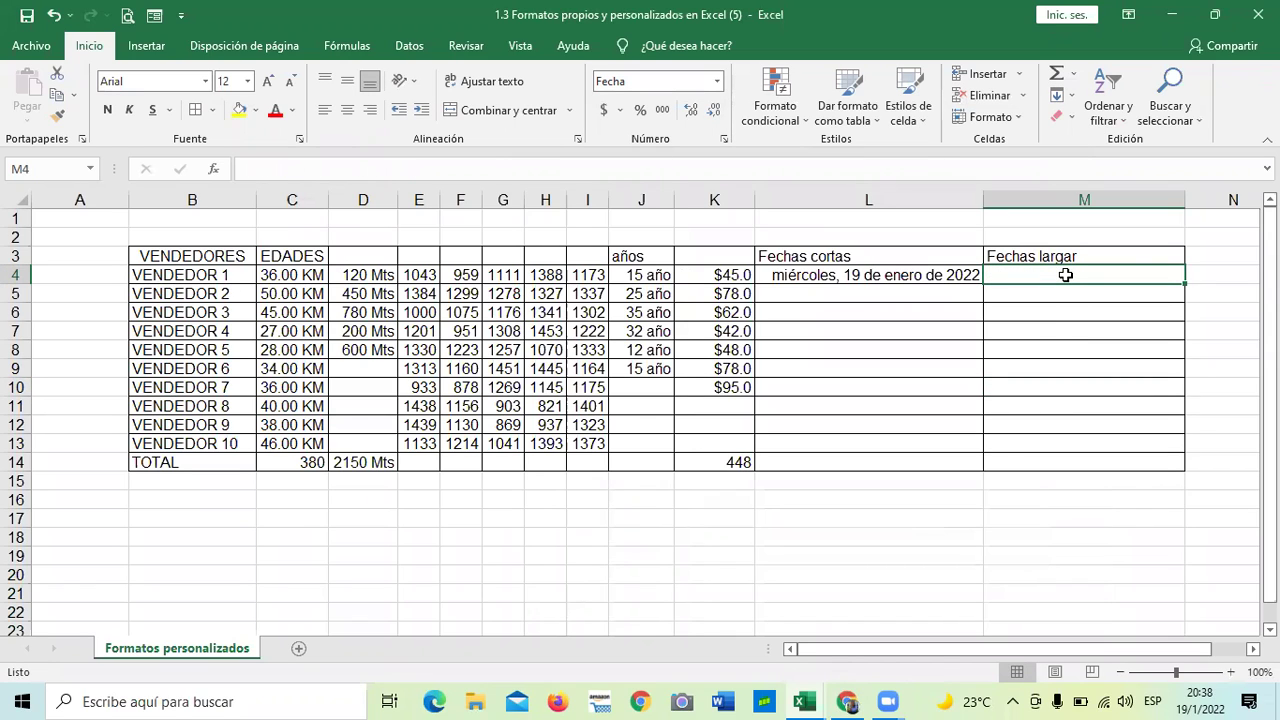
{"action": "type", "text": "19"}
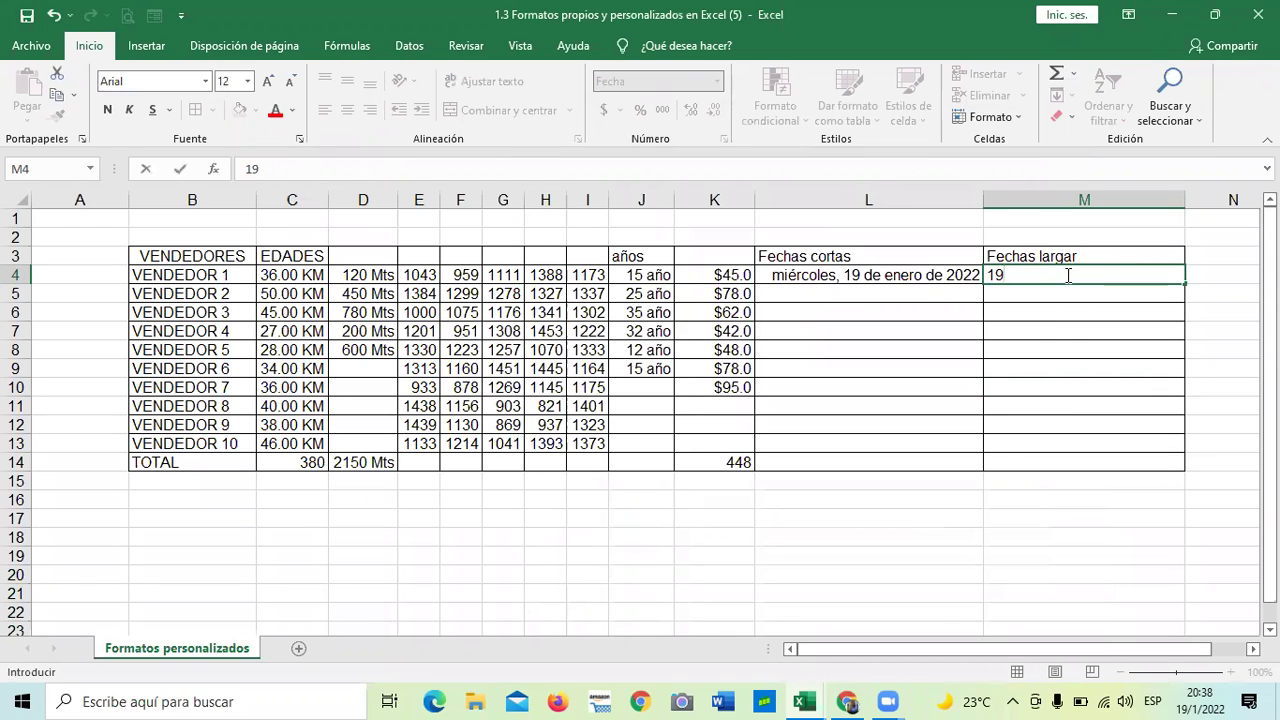
{"action": "type", "text": "/12/2021"}
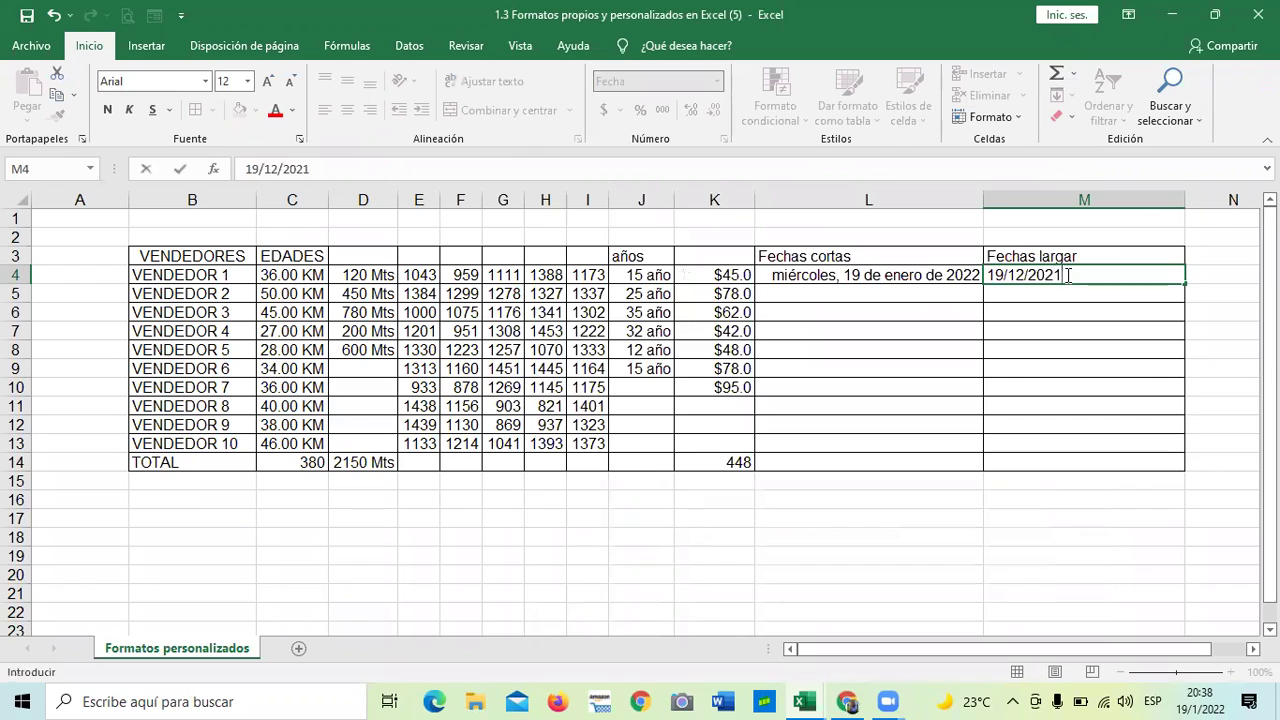
{"action": "key", "text": "Return"}
{"action": "left_click", "coordinate": [1078, 424]}
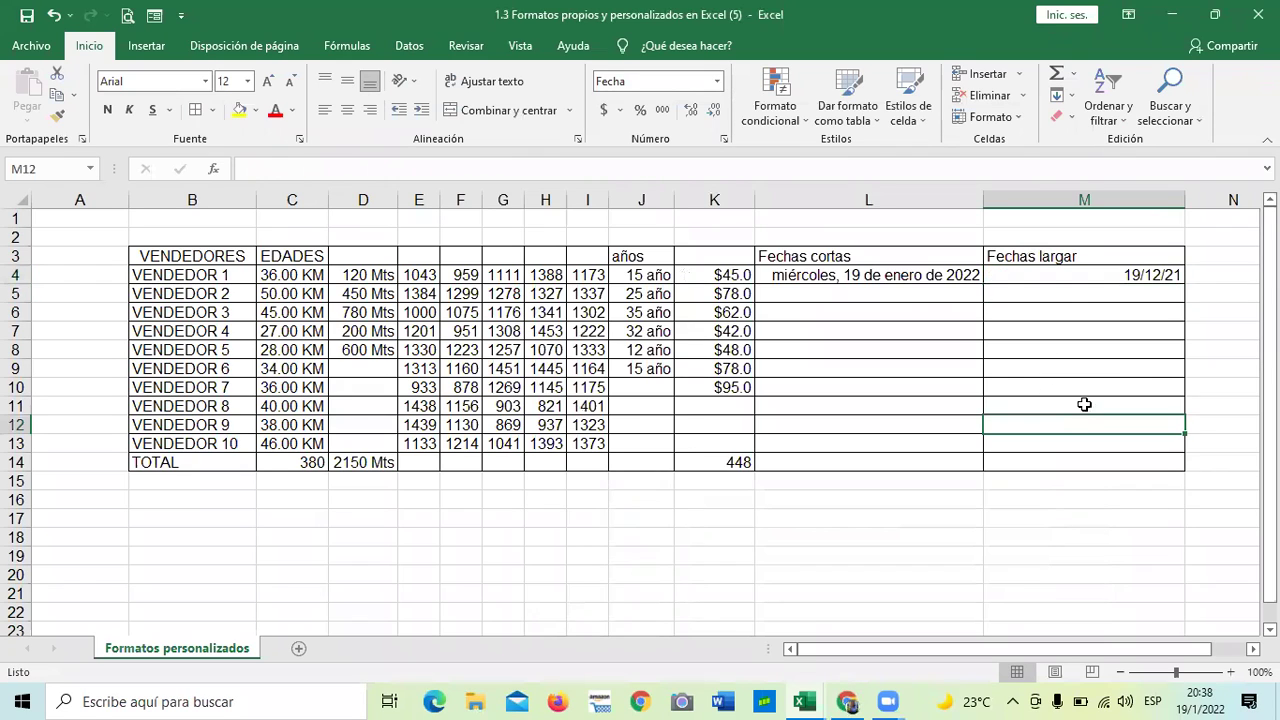
{"action": "left_click", "coordinate": [1075, 270]}
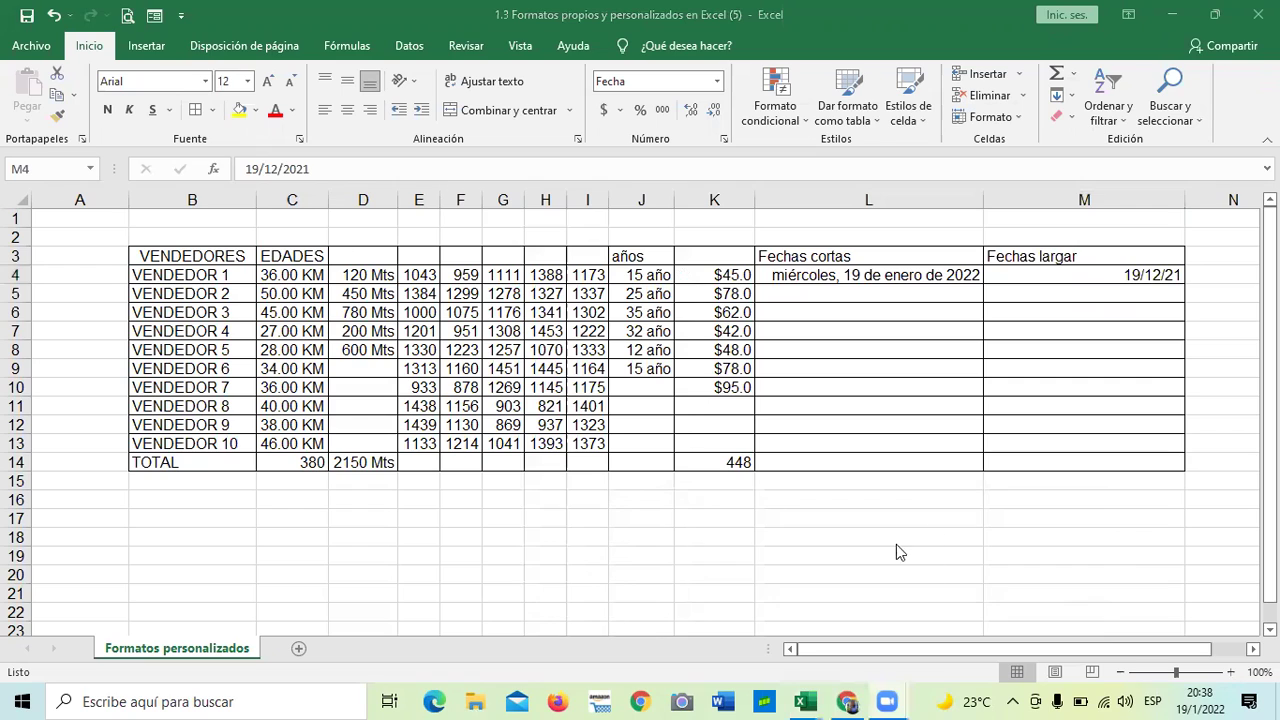
- Format M4 with the *miércoles, 14 de marzo de 2012 type and widen column M to fit
{"action": "left_click", "coordinate": [1042, 574]}
{"action": "left_click", "coordinate": [1131, 282]}
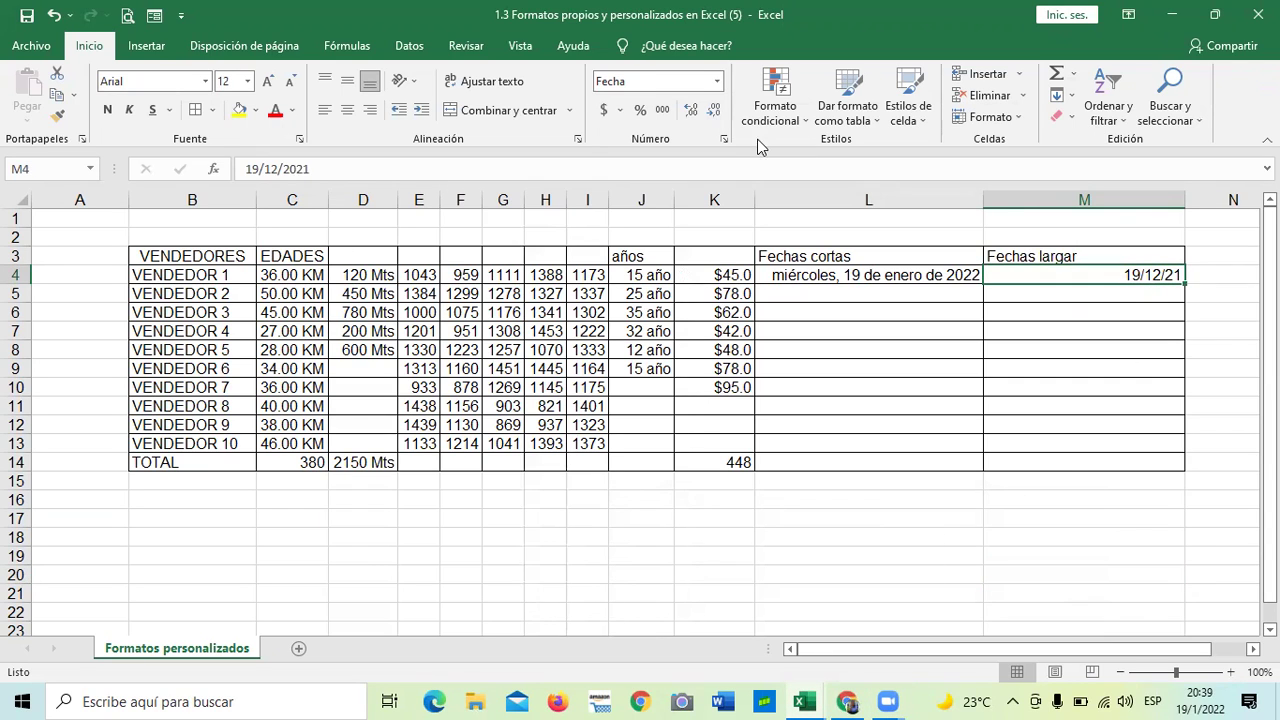
{"action": "left_click", "coordinate": [724, 139]}
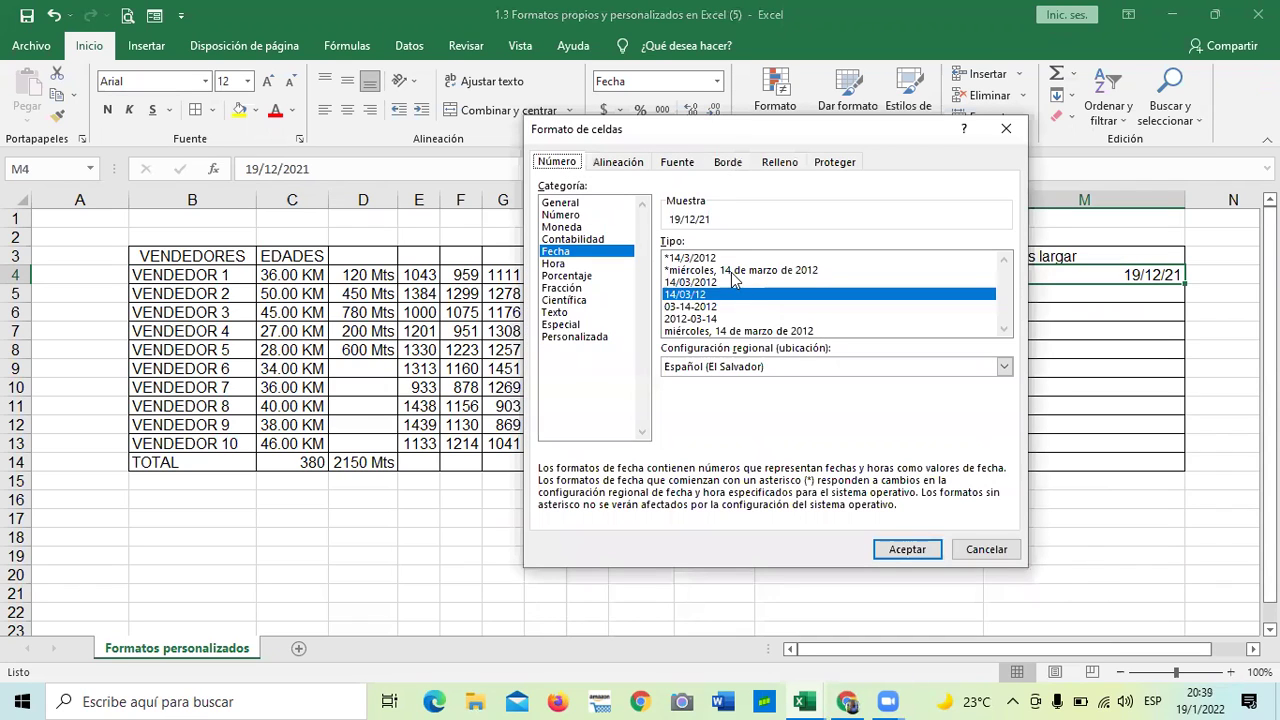
{"action": "left_click", "coordinate": [731, 271]}
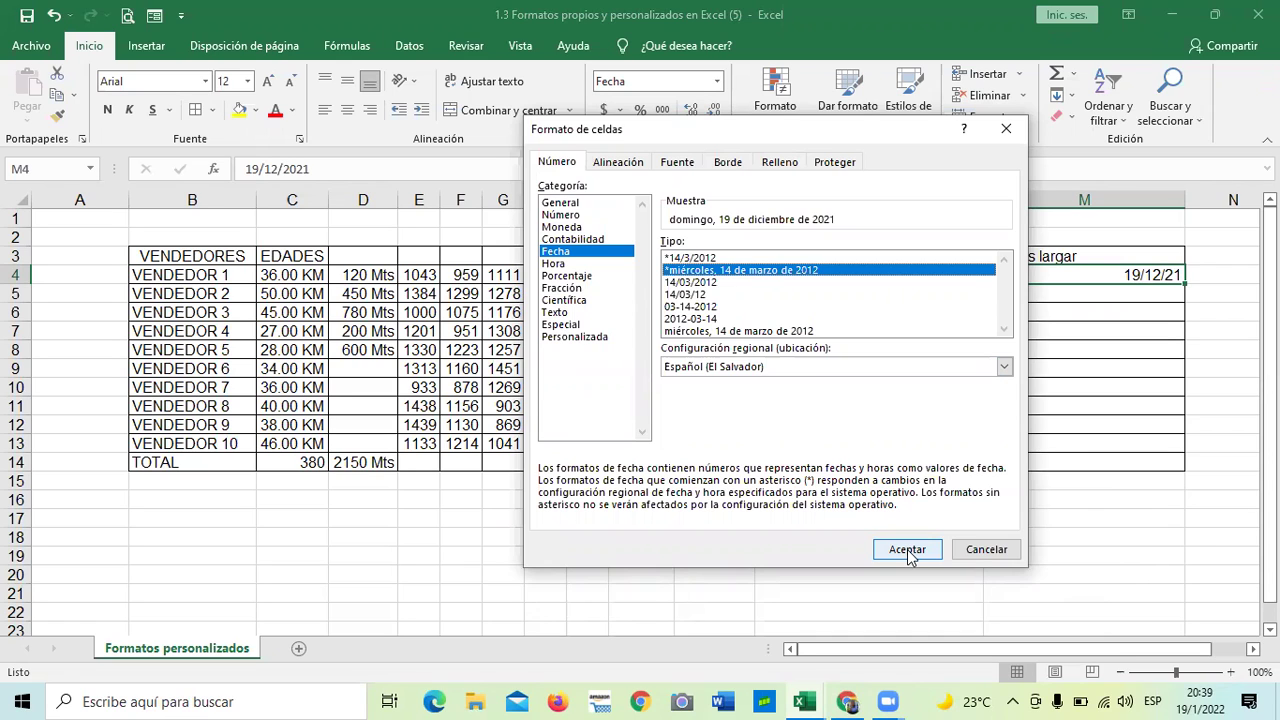
{"action": "left_click", "coordinate": [907, 549]}
{"action": "left_click", "coordinate": [908, 551]}
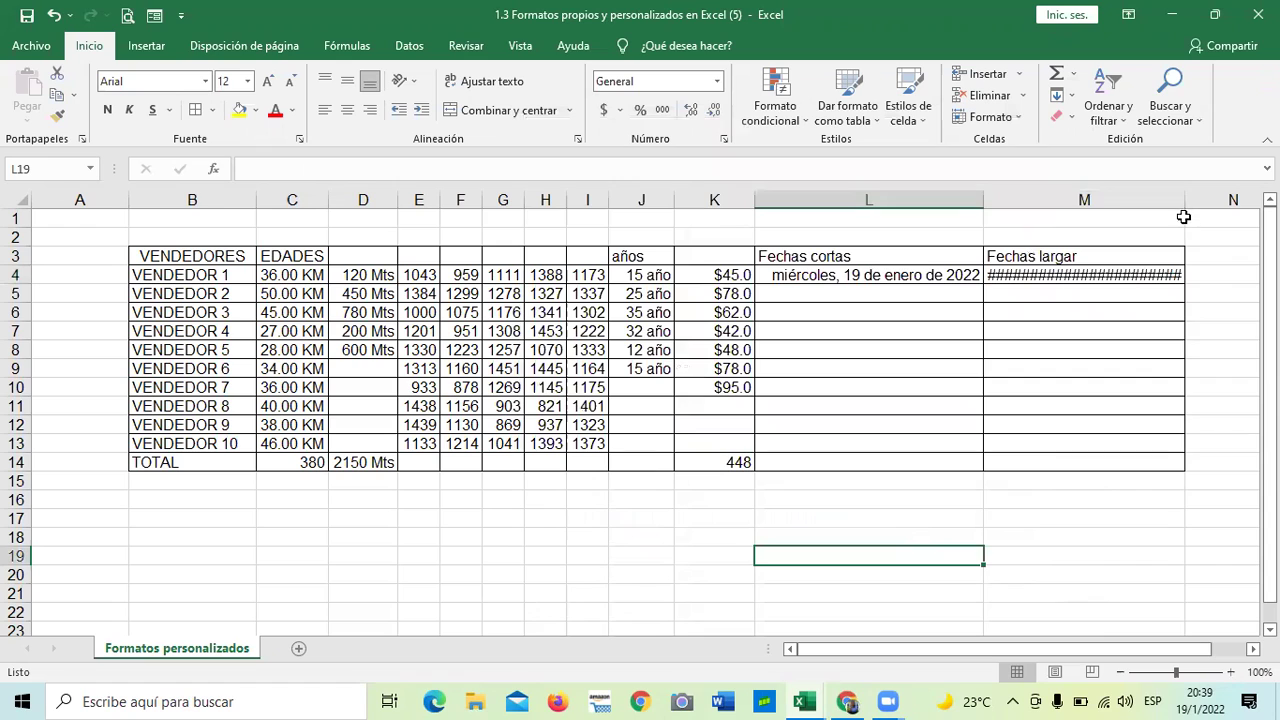
{"action": "left_click_drag", "start_coordinate": [1184, 201], "coordinate": [1222, 202]}
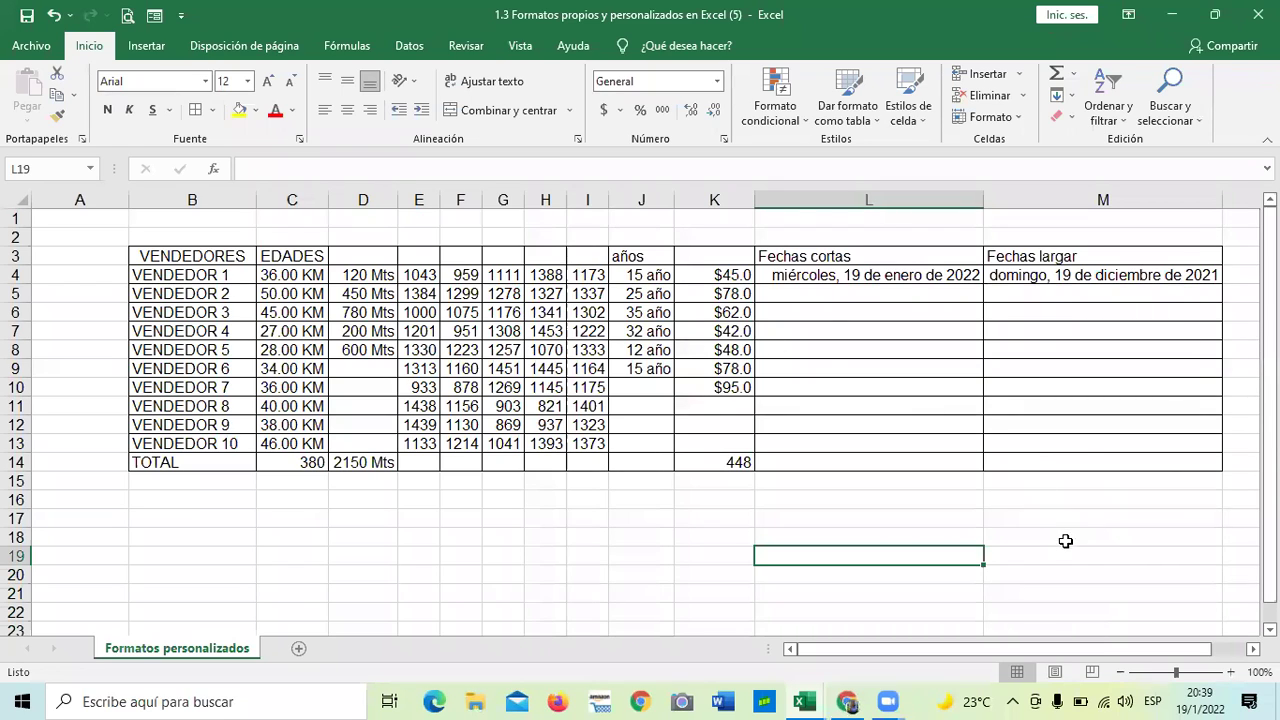
{"action": "left_click", "coordinate": [1066, 541]}
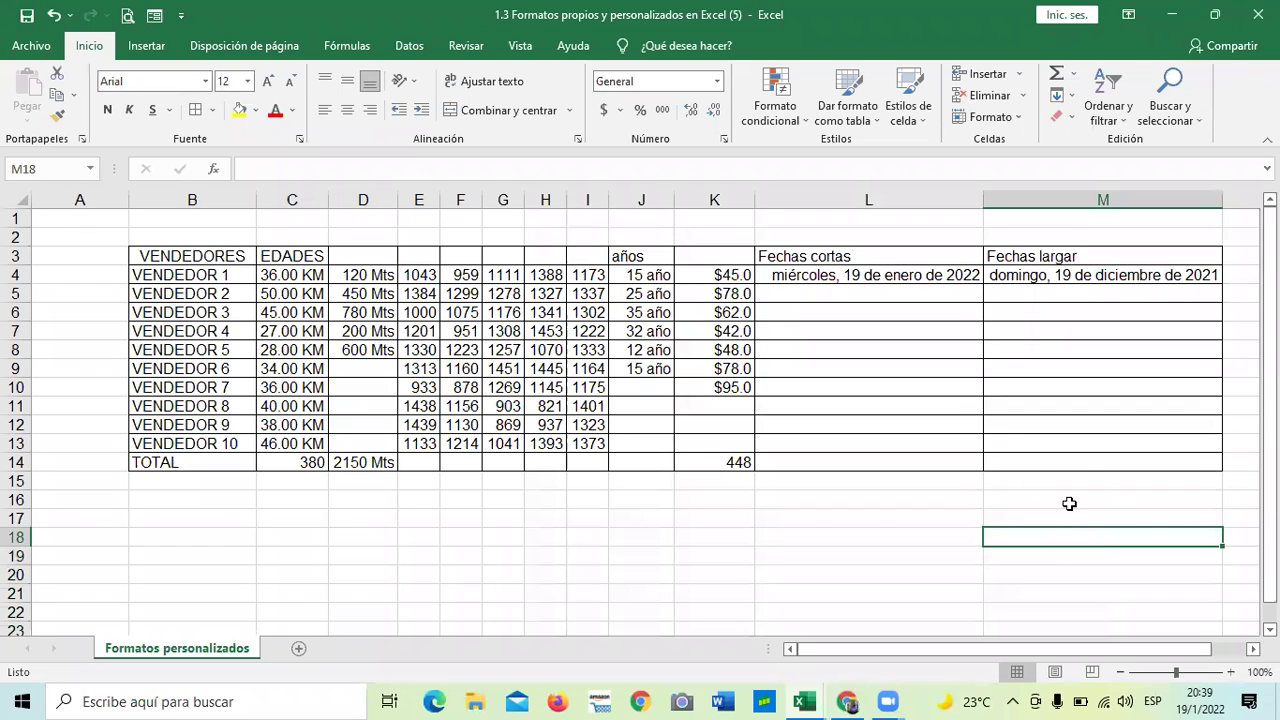
- Switch M4 from the long weekday format to the 14/03/2012 date type, showing 19/12/2021
{"action": "left_click", "coordinate": [1046, 276]}
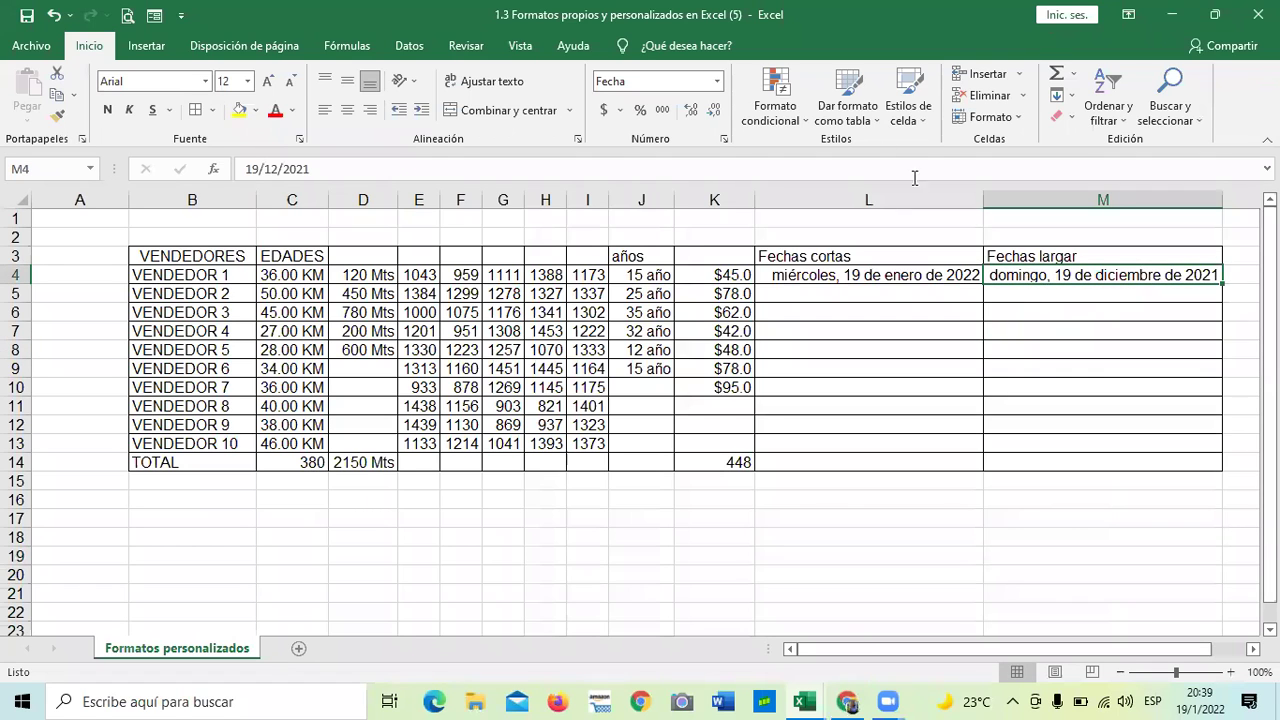
{"action": "left_click", "coordinate": [724, 139]}
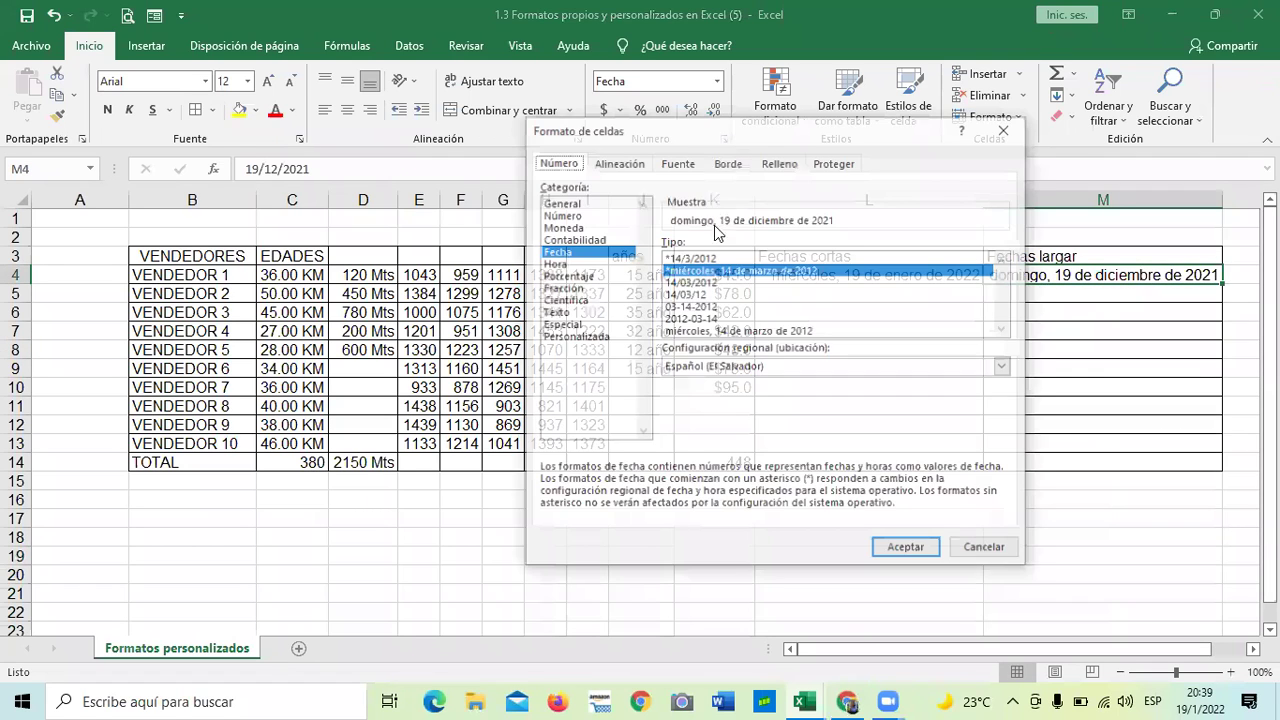
{"action": "left_click", "coordinate": [689, 294]}
{"action": "left_click", "coordinate": [690, 282]}
{"action": "left_click", "coordinate": [907, 549]}
{"action": "left_click", "coordinate": [962, 541]}
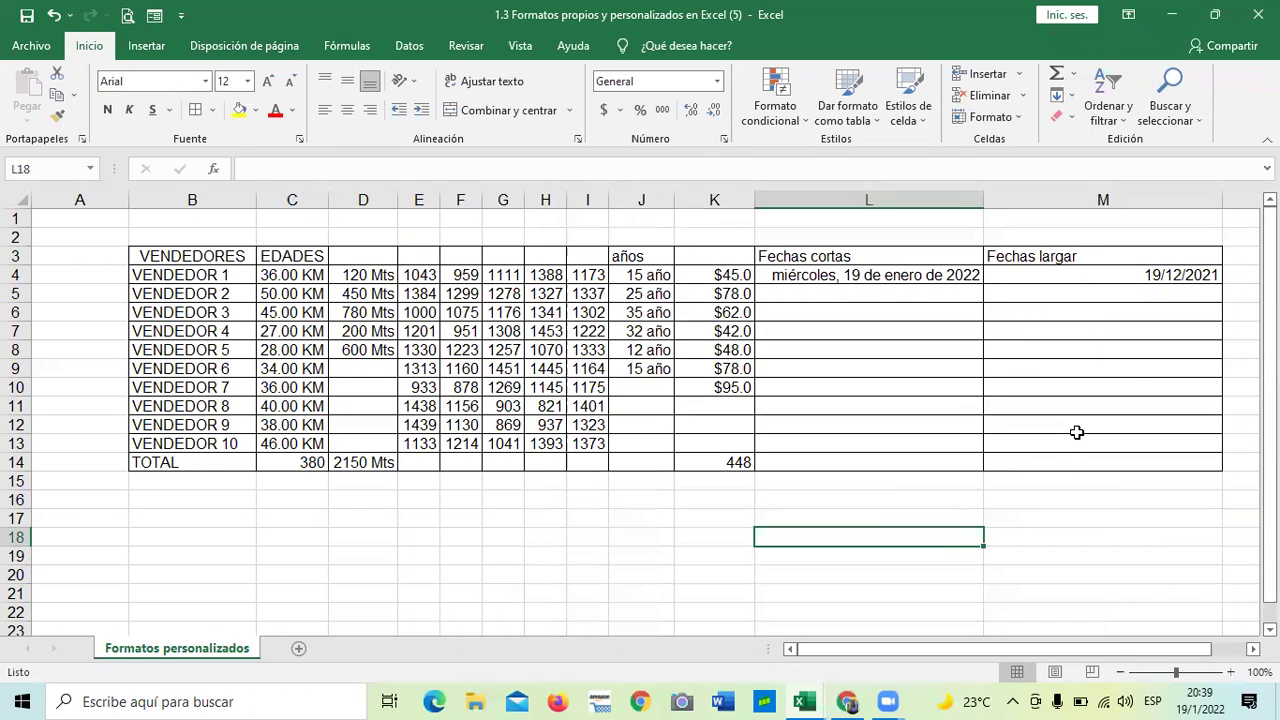
{"action": "left_click", "coordinate": [1137, 386]}
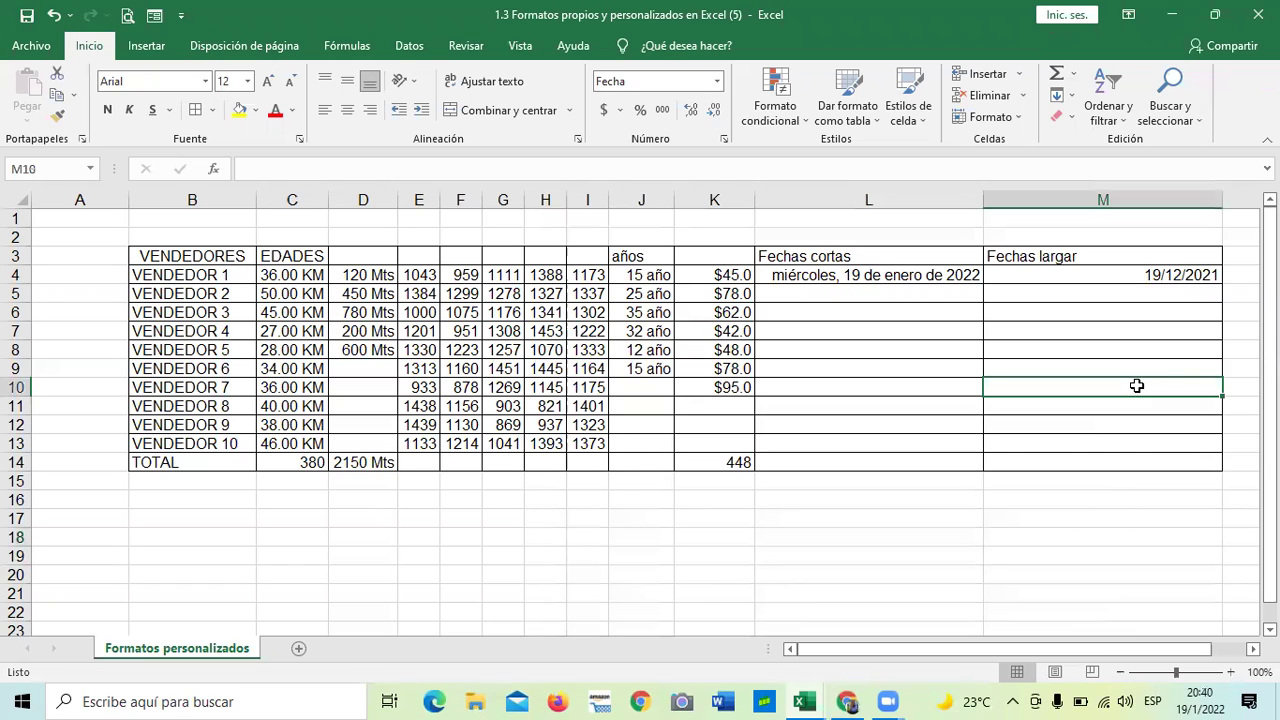
- Narrow column M to about 9.89, then widen it slightly to 10.67
{"action": "left_click", "coordinate": [1056, 315]}
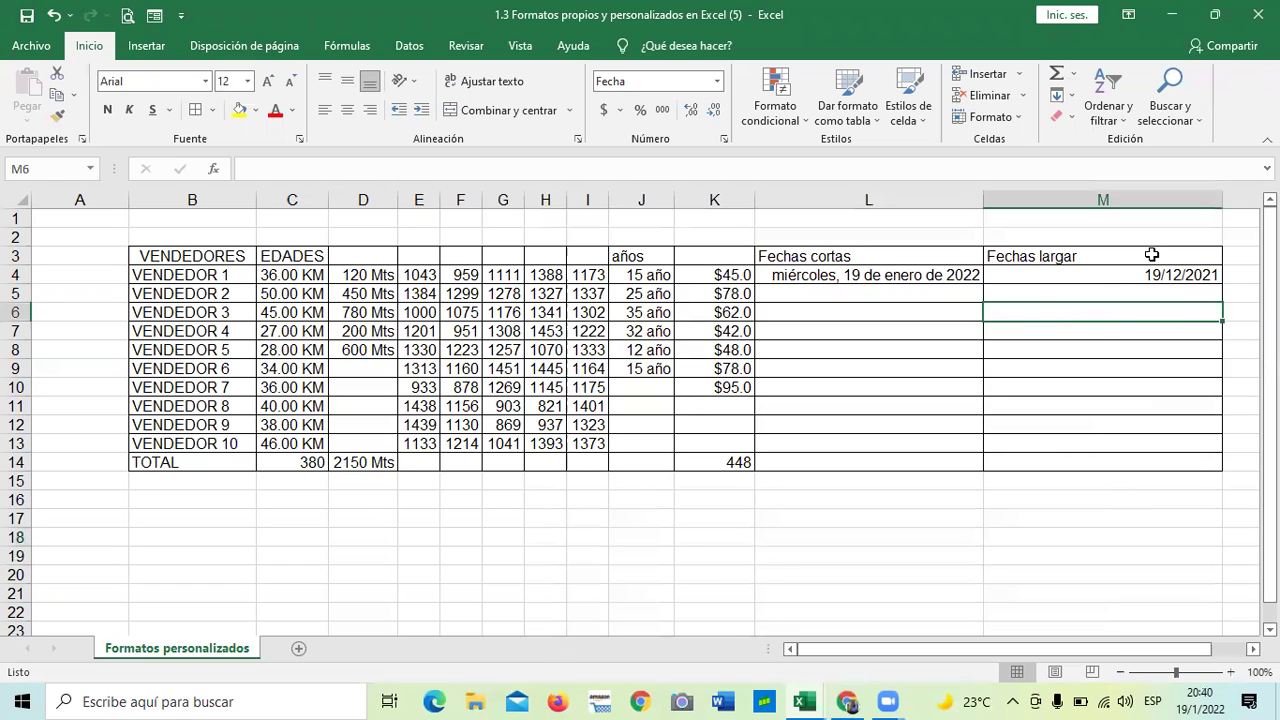
{"action": "left_click_drag", "start_coordinate": [1221, 207], "coordinate": [1072, 222]}
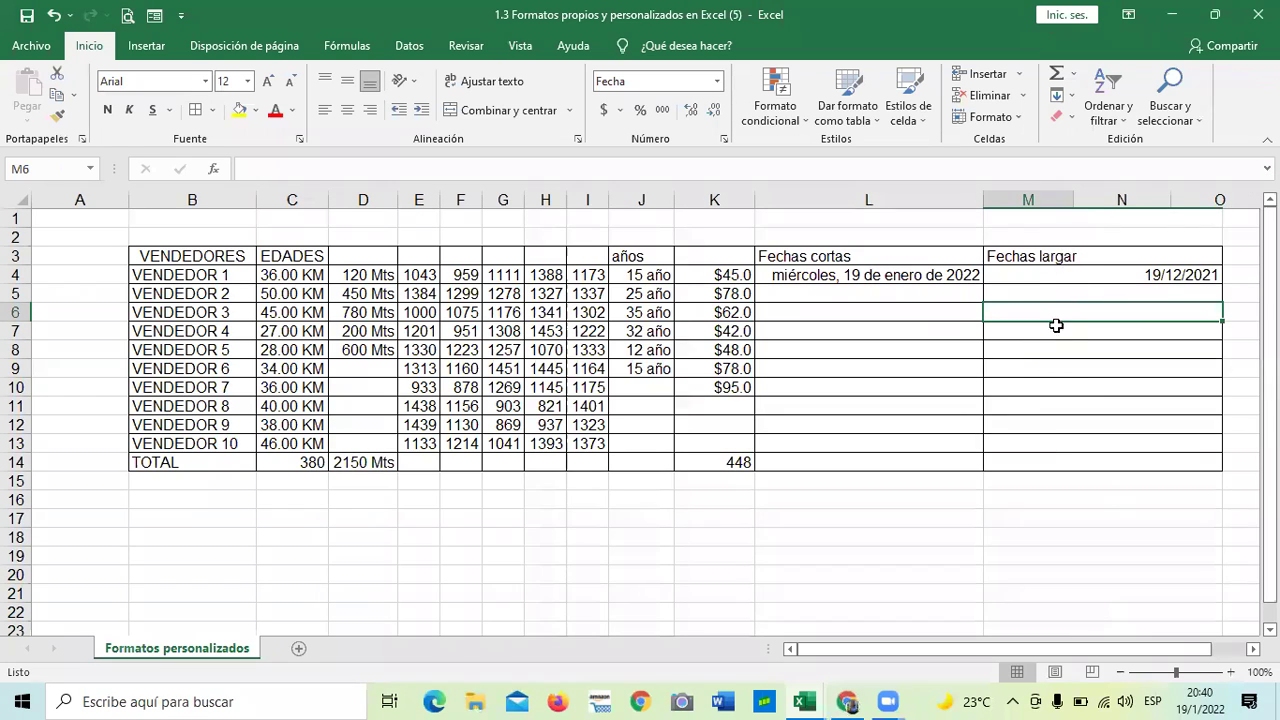
{"action": "left_click", "coordinate": [897, 277]}
{"action": "left_click", "coordinate": [1013, 274]}
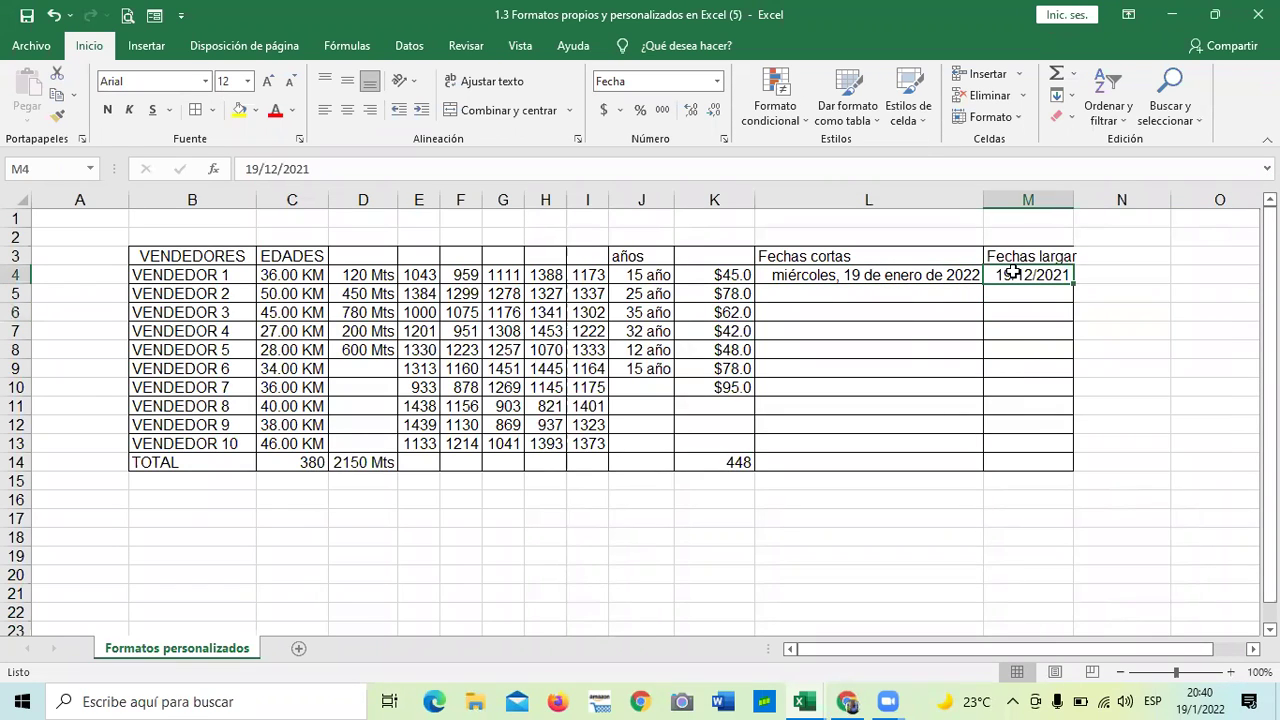
{"action": "left_click", "coordinate": [913, 332]}
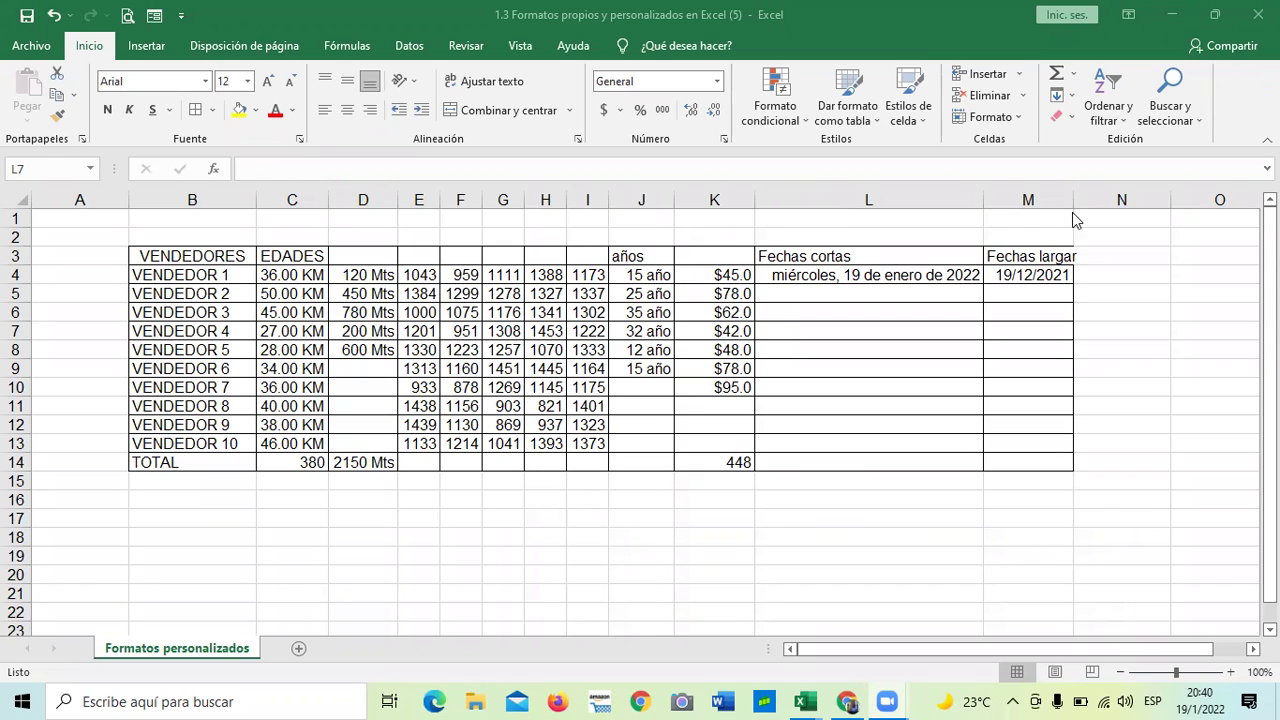
{"action": "left_click_drag", "start_coordinate": [1073, 200], "coordinate": [1082, 200]}
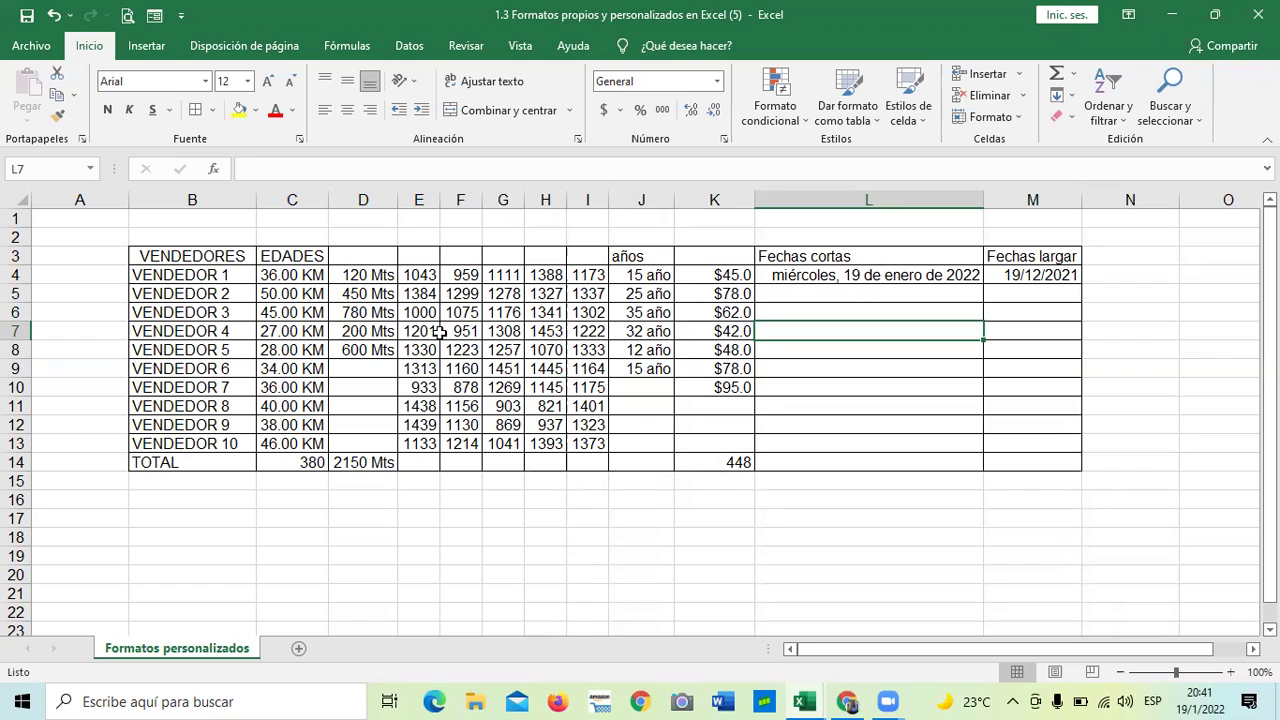
{"action": "left_click", "coordinate": [537, 520]}
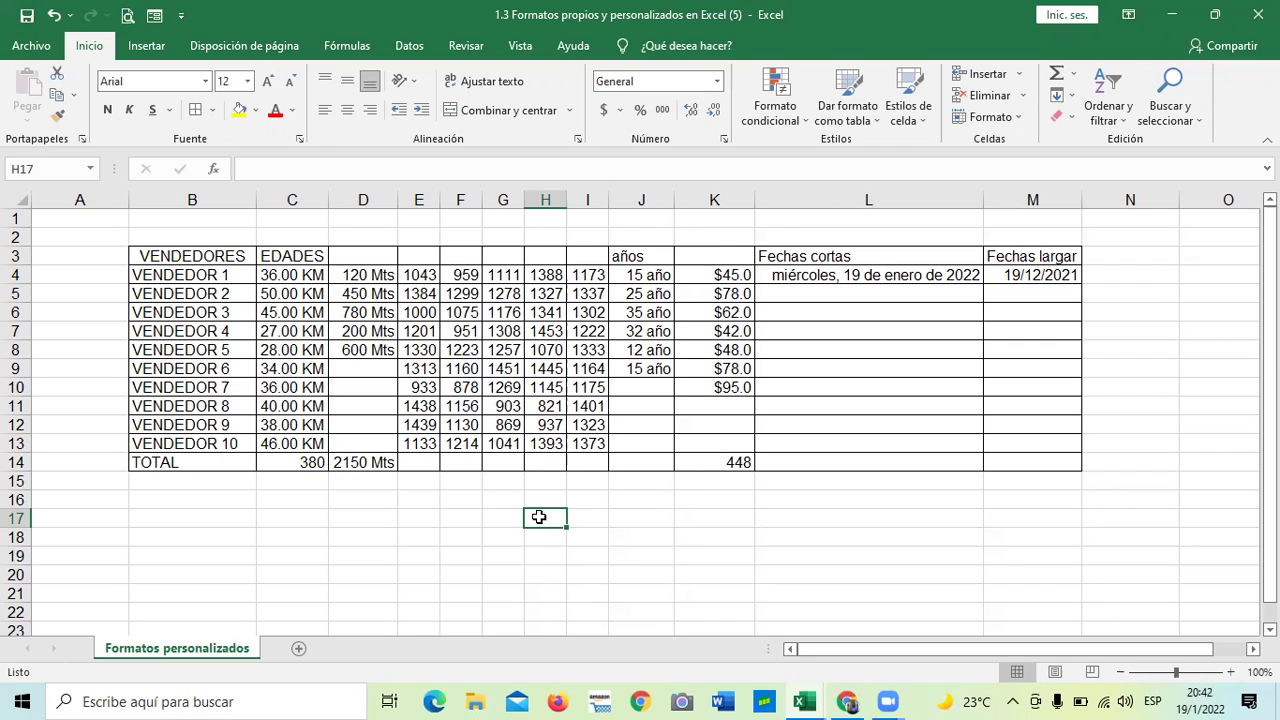
{"action": "left_click", "coordinate": [454, 530]}
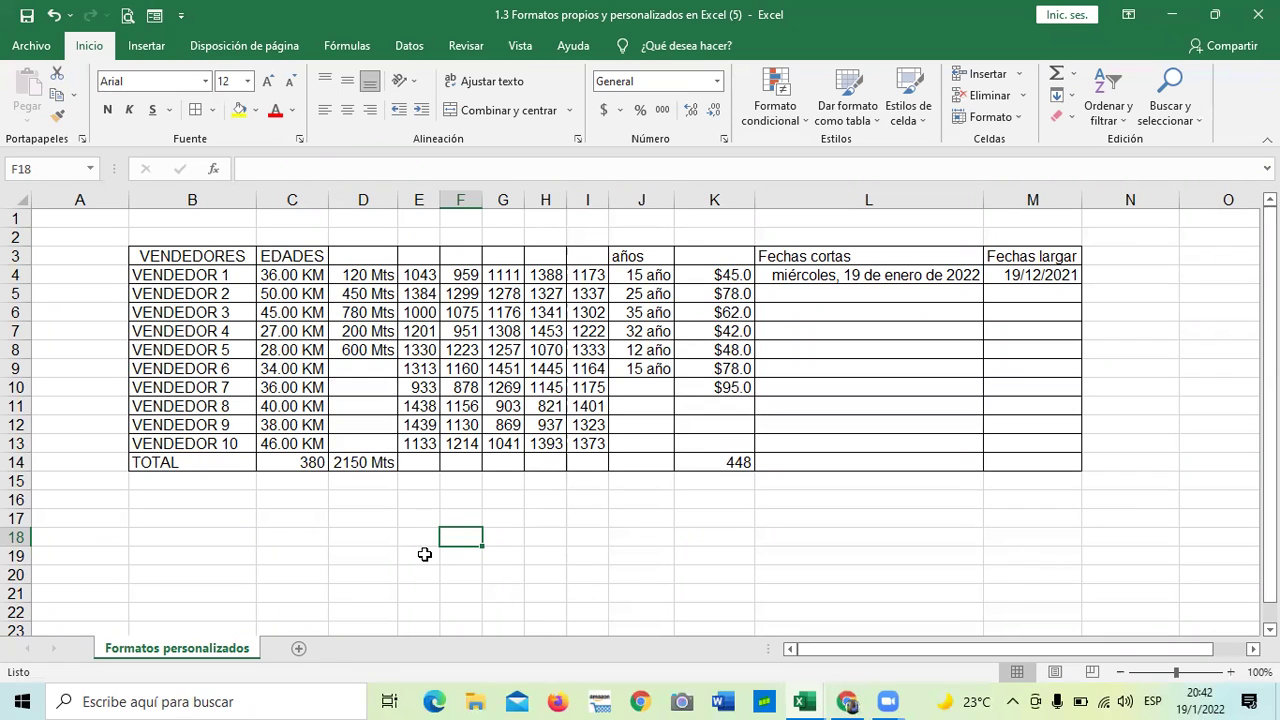
{"action": "left_click", "coordinate": [592, 522]}
{"action": "left_click", "coordinate": [625, 511]}
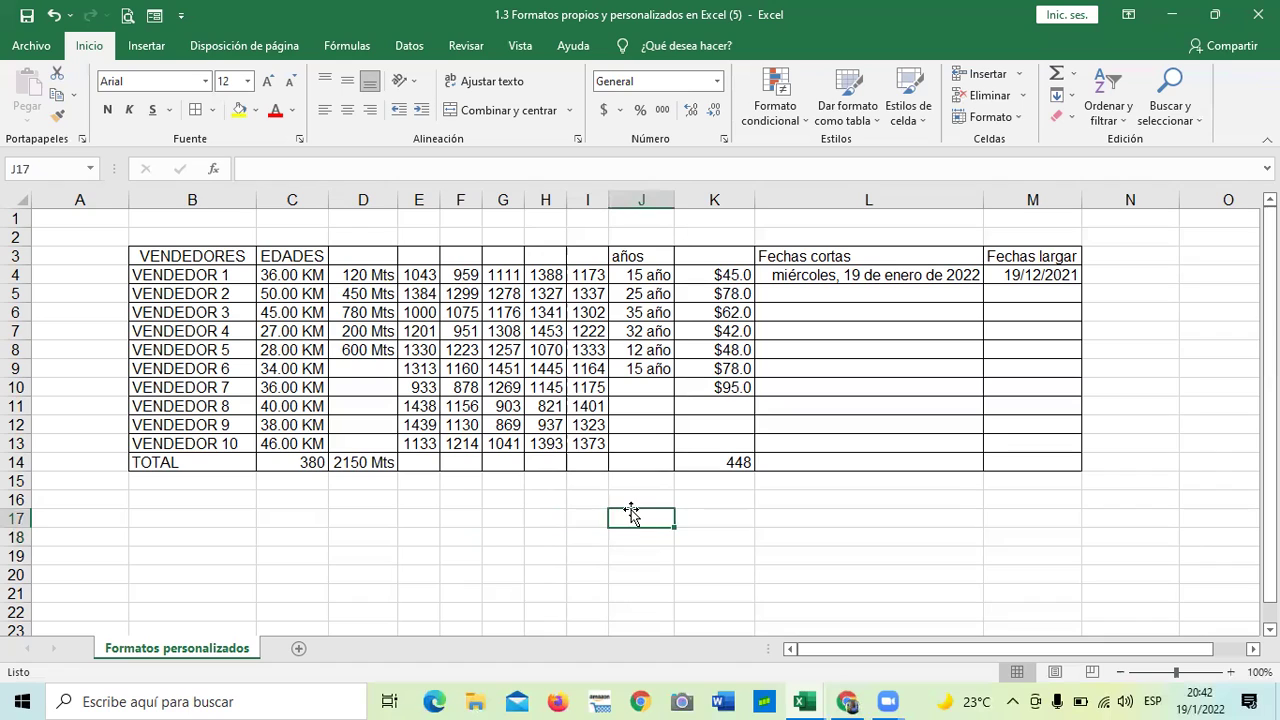
{"action": "left_click", "coordinate": [722, 515]}
{"action": "left_click", "coordinate": [367, 514]}
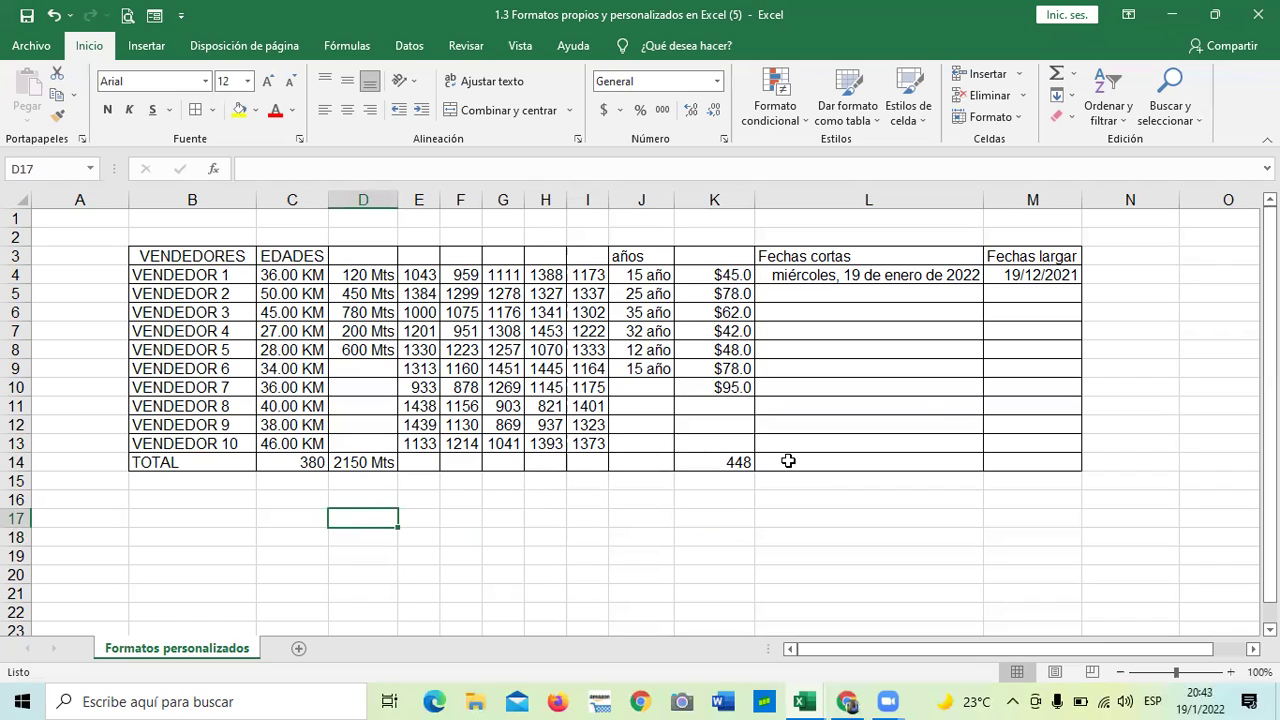
{"action": "left_click", "coordinate": [850, 464]}
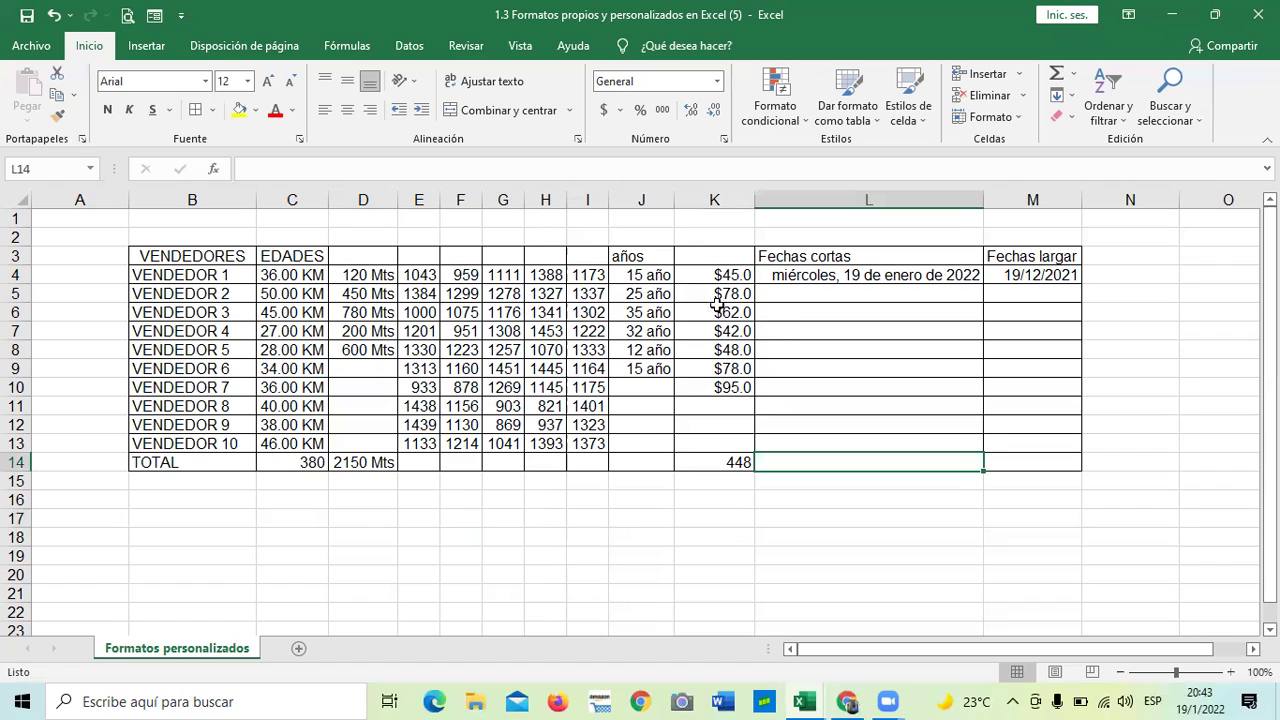
- Format cell L14 with the Text number format
{"action": "left_click", "coordinate": [724, 140]}
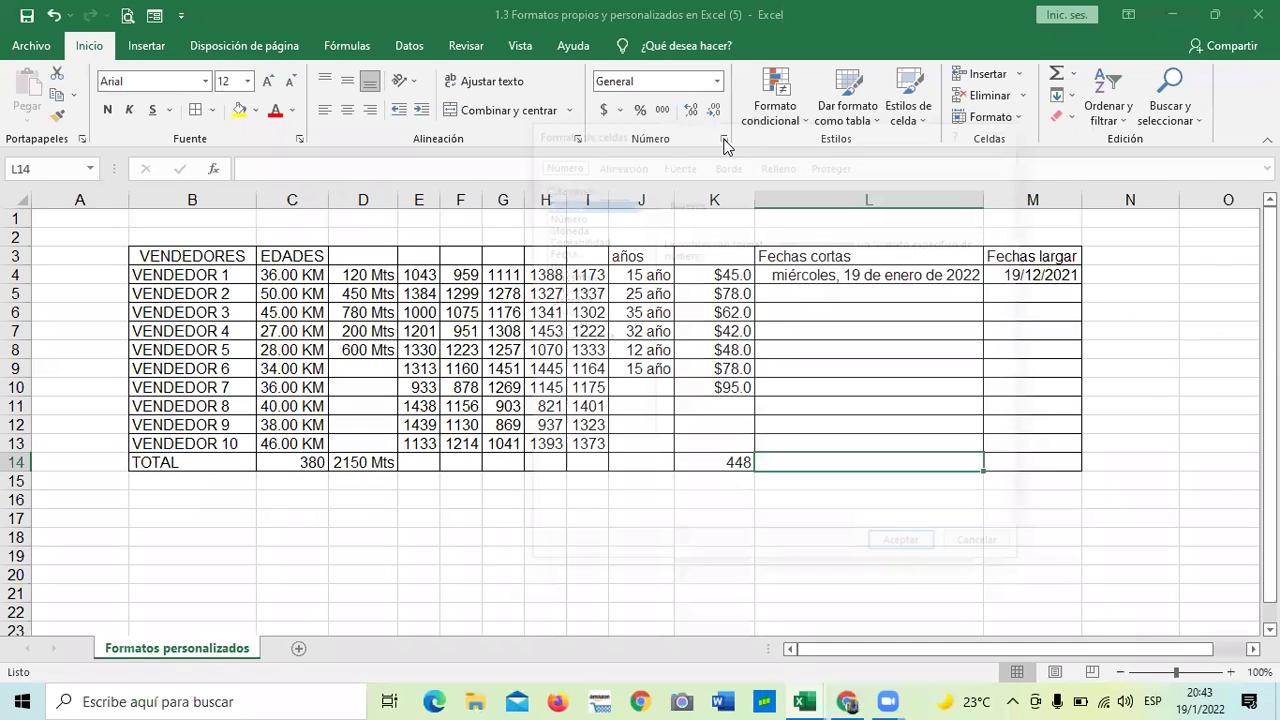
{"action": "left_click", "coordinate": [561, 327]}
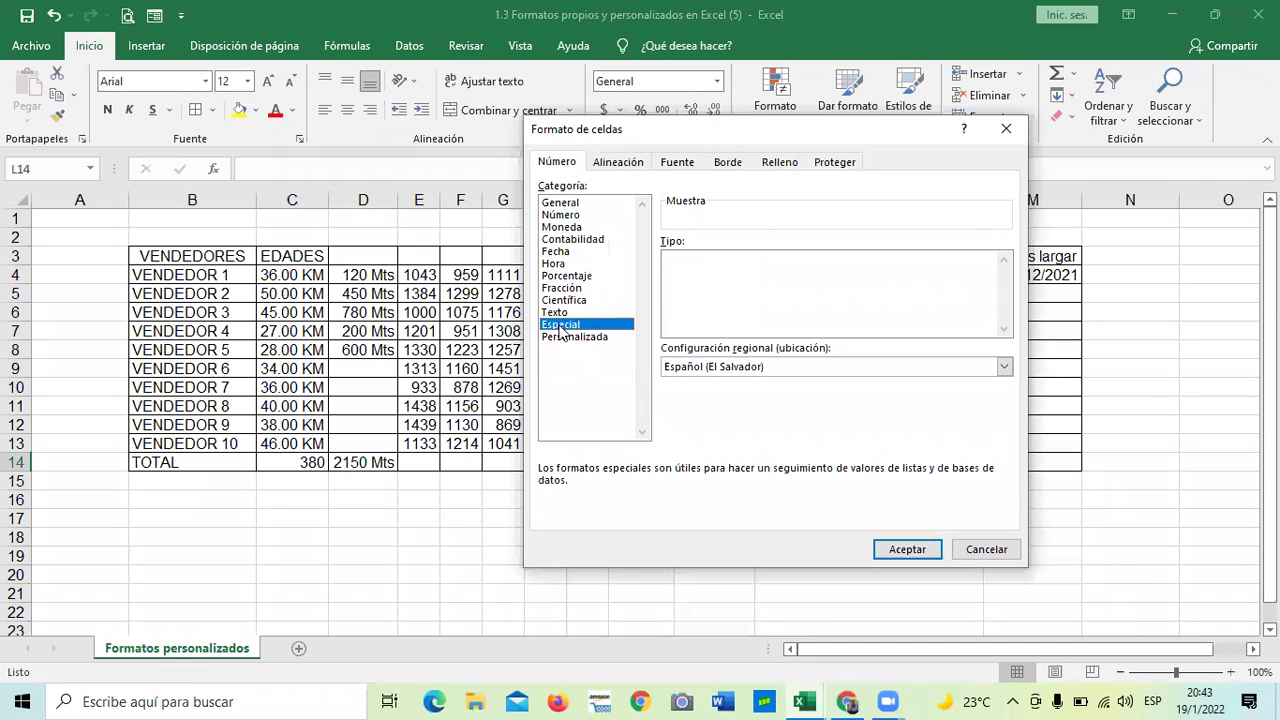
{"action": "left_click", "coordinate": [556, 314]}
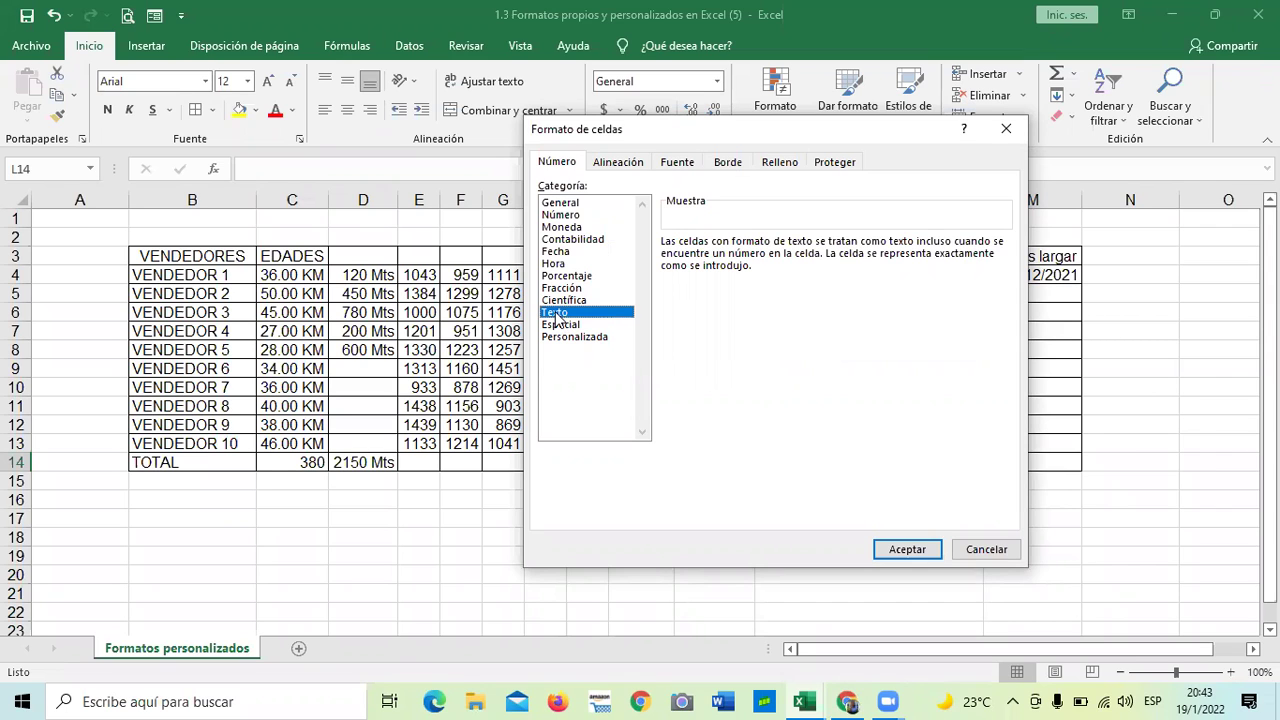
{"action": "left_click", "coordinate": [907, 549]}
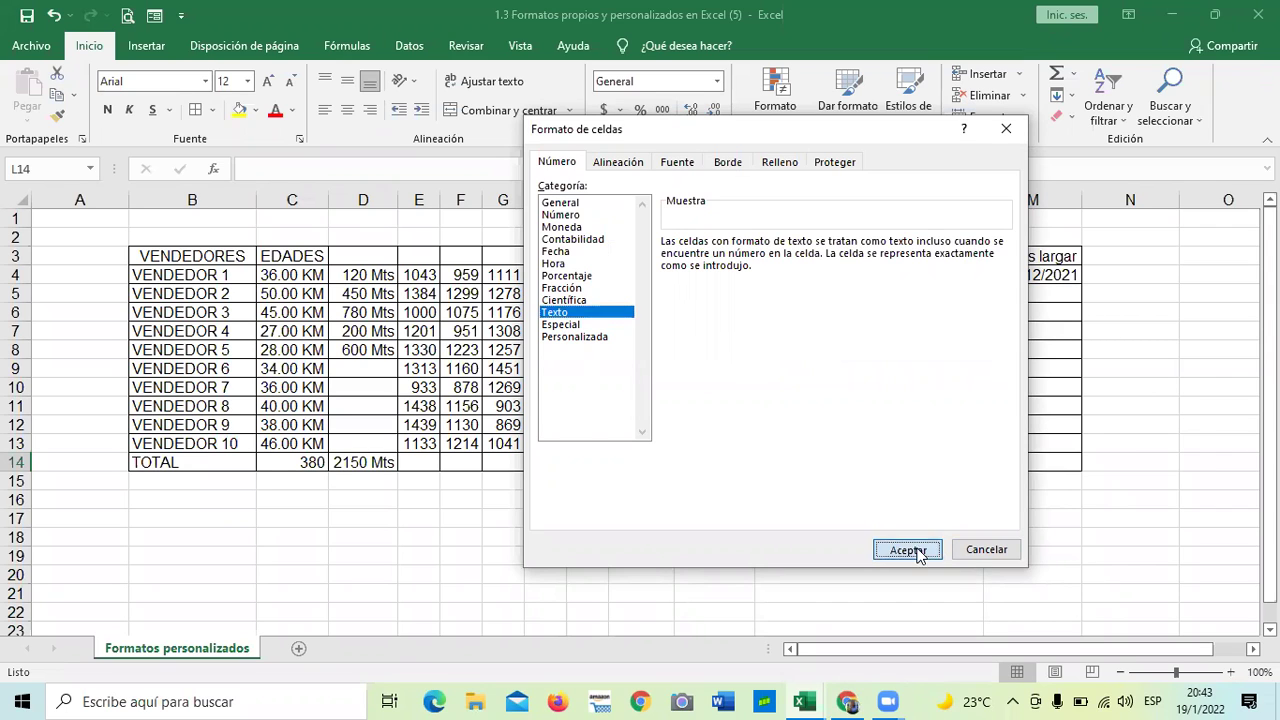
- Apply the Text number format to the empty cells C17:C28
{"action": "scroll", "coordinate": [820, 480], "scroll_direction": "down", "scroll_amount": 1}
{"action": "scroll", "coordinate": [790, 478], "scroll_direction": "up", "scroll_amount": 1}
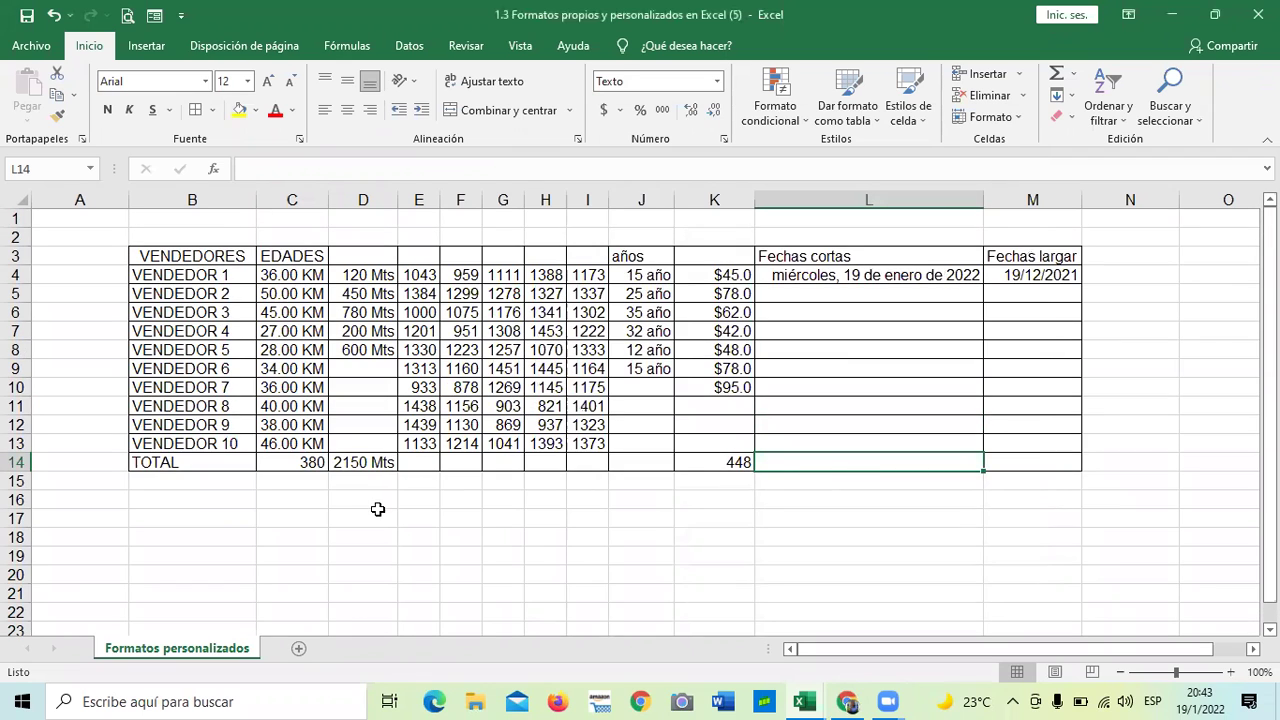
{"action": "scroll", "coordinate": [374, 502], "scroll_direction": "down", "scroll_amount": 3}
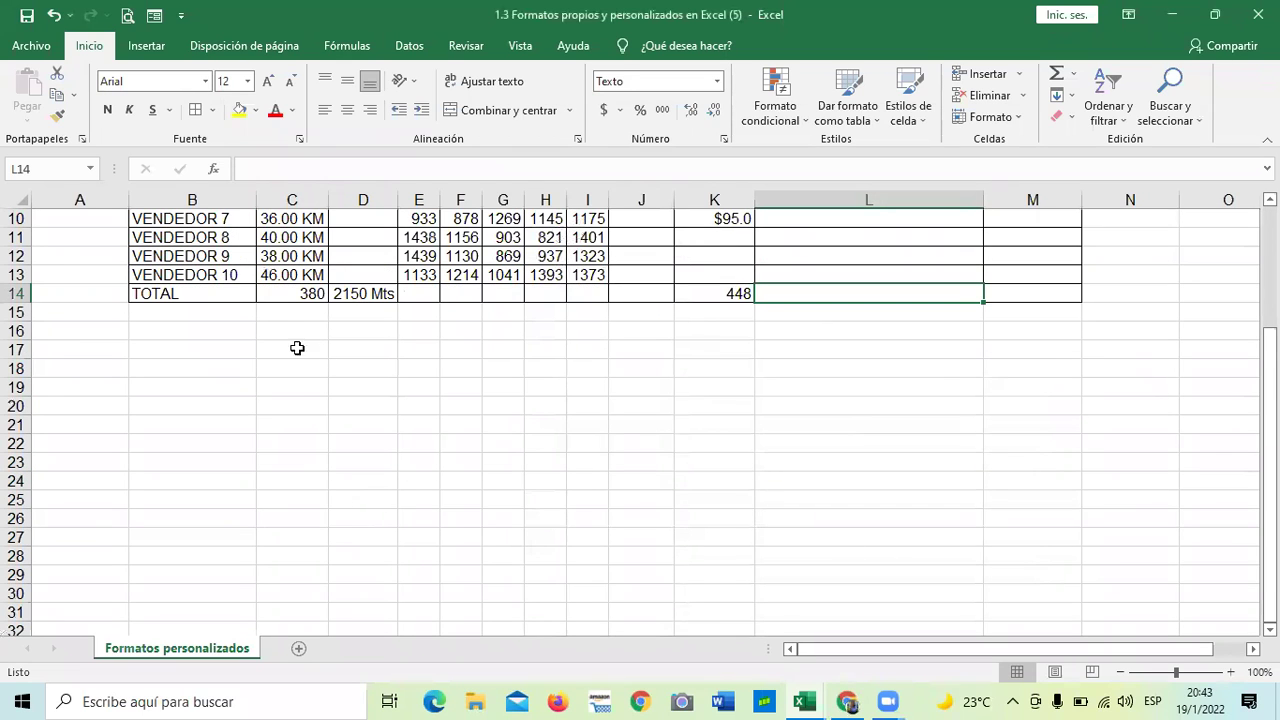
{"action": "left_click_drag", "start_coordinate": [294, 348], "coordinate": [297, 557]}
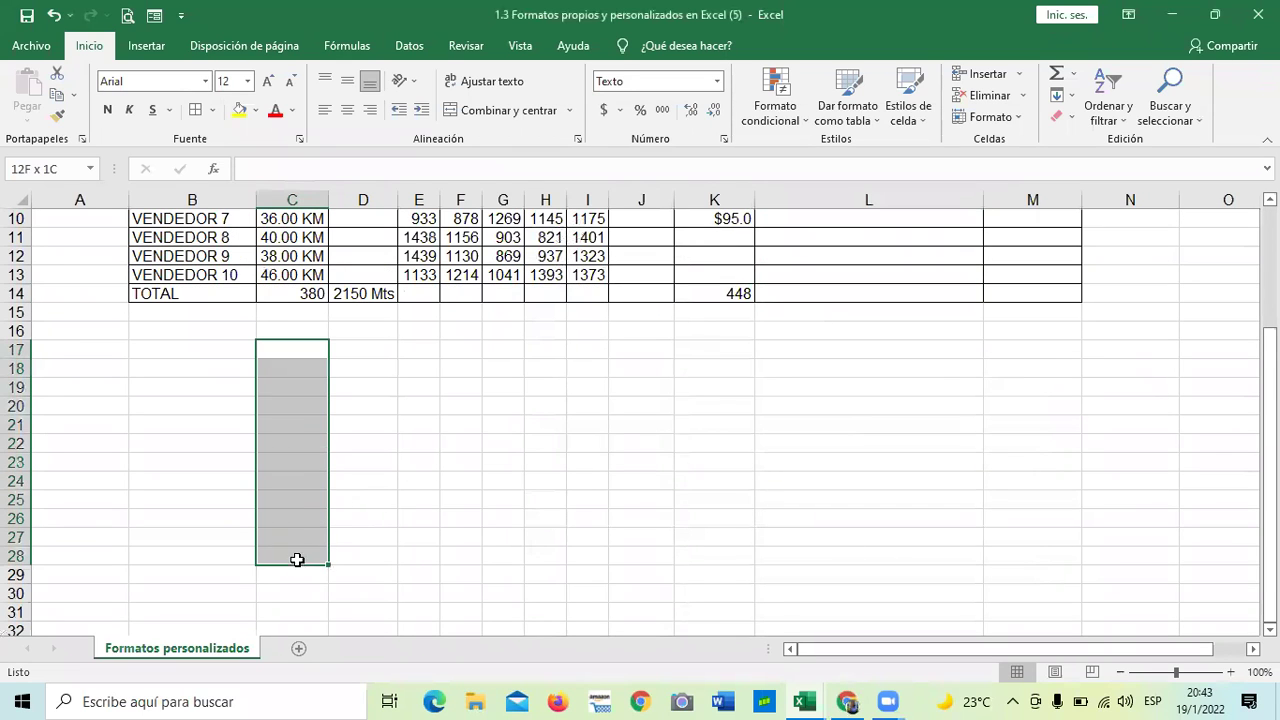
{"action": "left_click", "coordinate": [722, 140]}
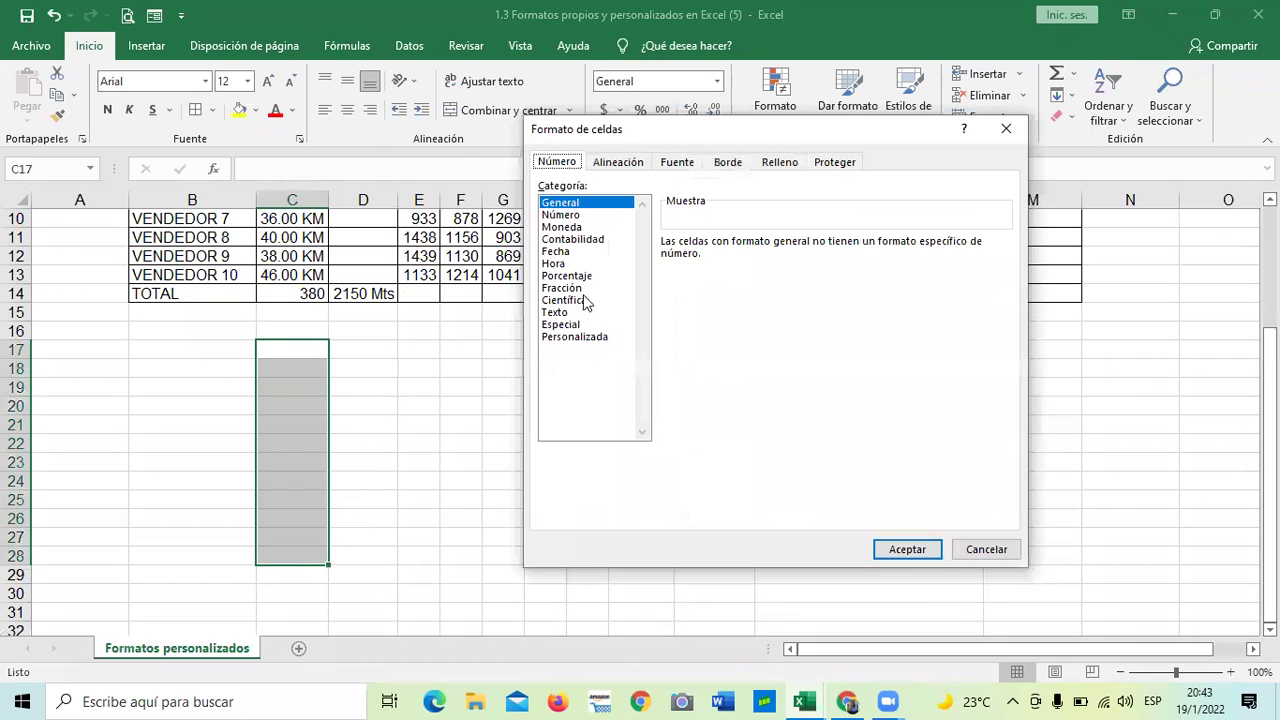
{"action": "left_click", "coordinate": [559, 315]}
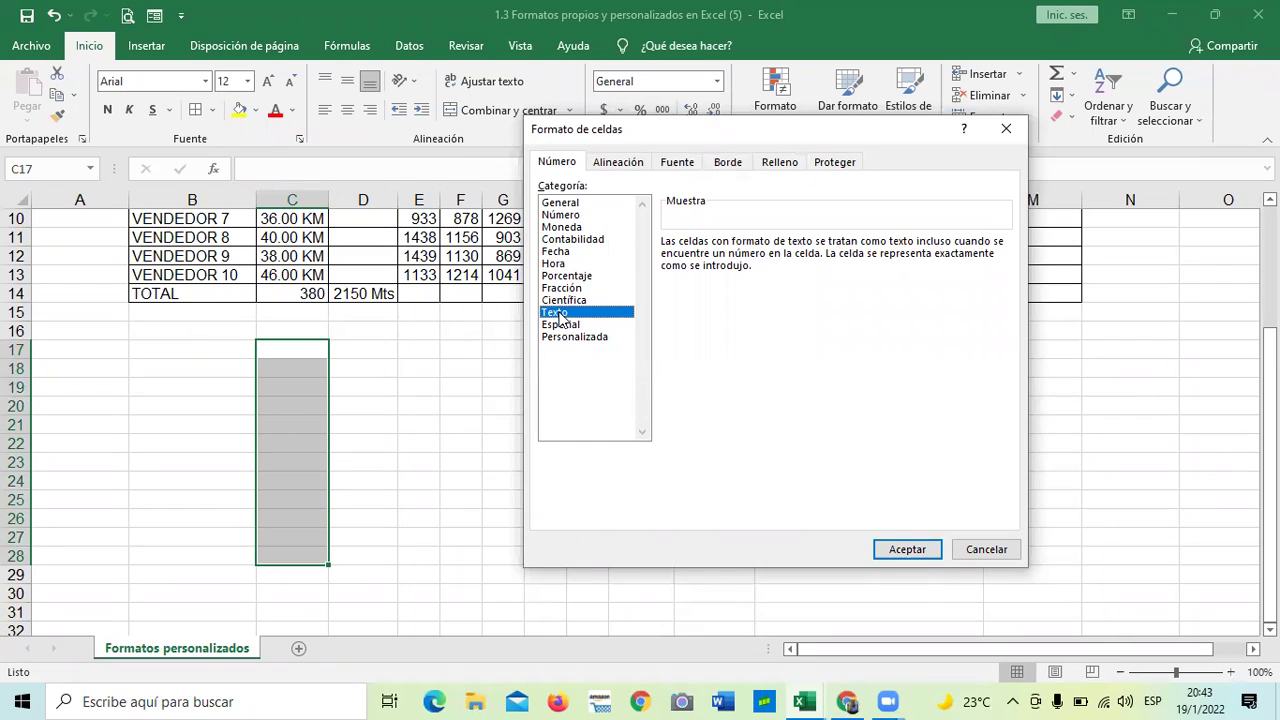
{"action": "left_click", "coordinate": [906, 550]}
{"action": "left_click", "coordinate": [554, 466]}
- Enter 0605 in Text-formatted C18 and again in D18, where it shows as 605
{"action": "left_click", "coordinate": [276, 366]}
{"action": "type", "text": "0605"}
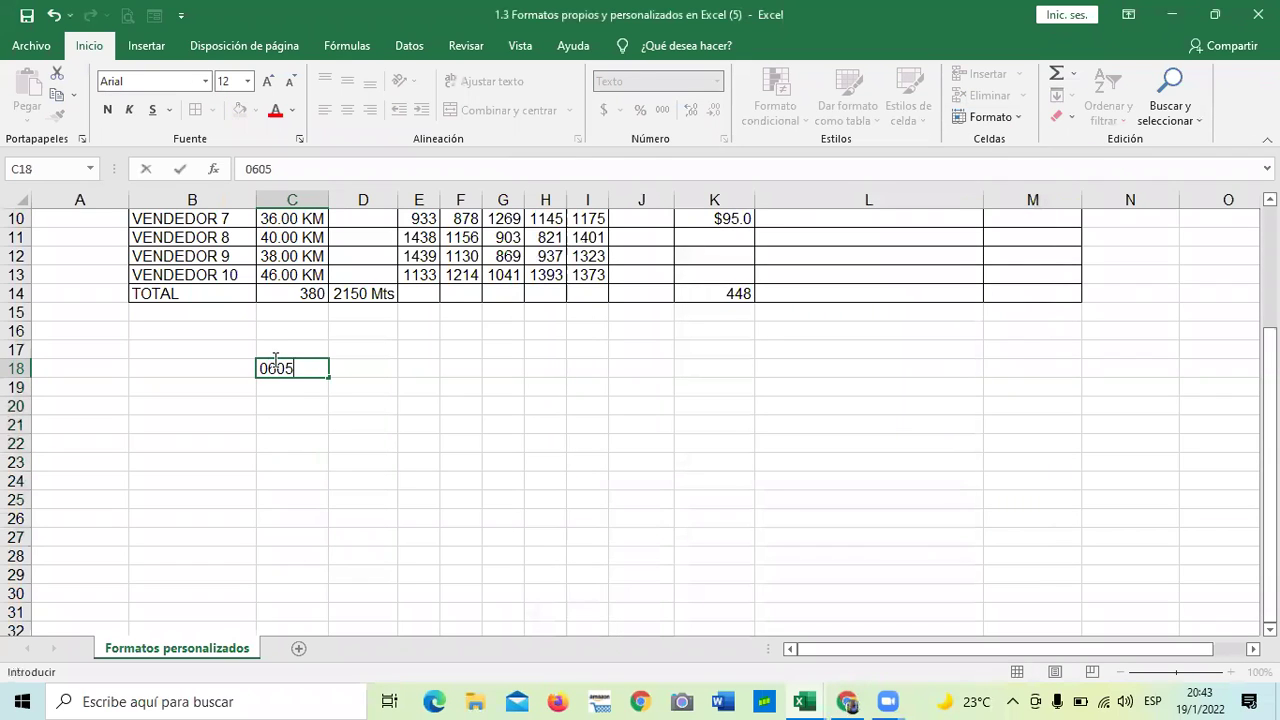
{"action": "key", "text": "Return"}
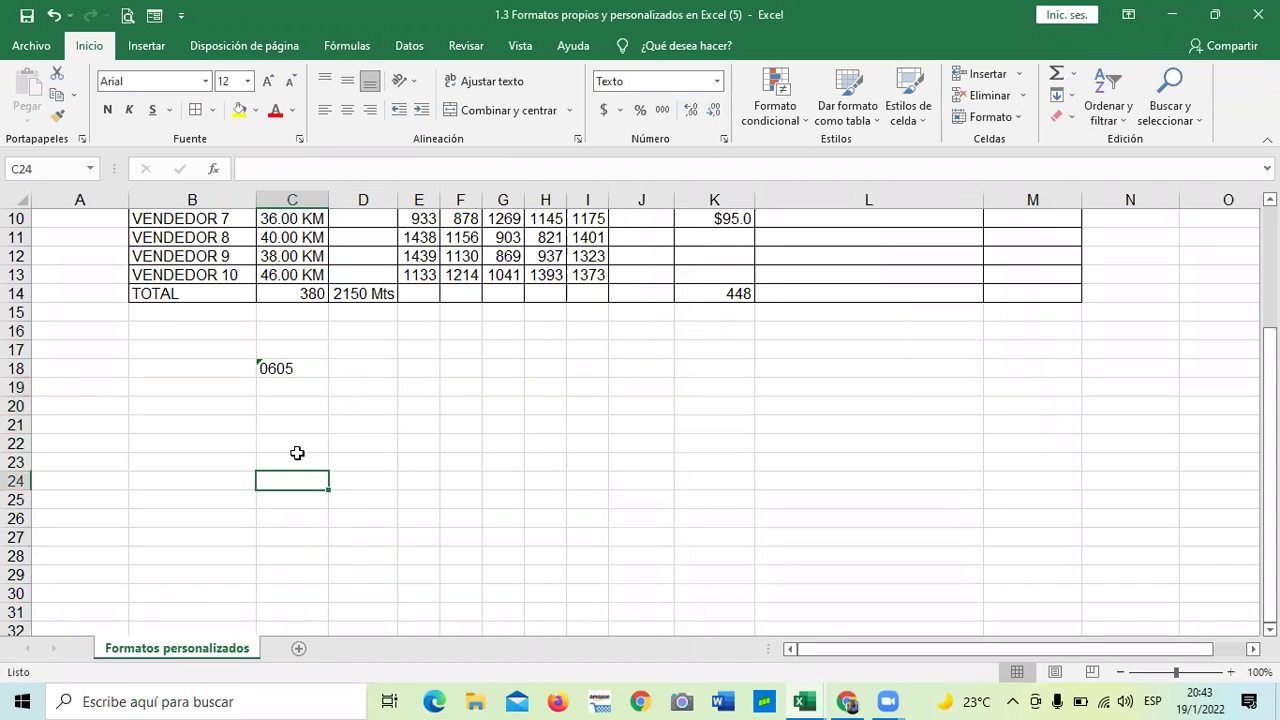
{"action": "left_click", "coordinate": [352, 367]}
{"action": "type", "text": "0605"}
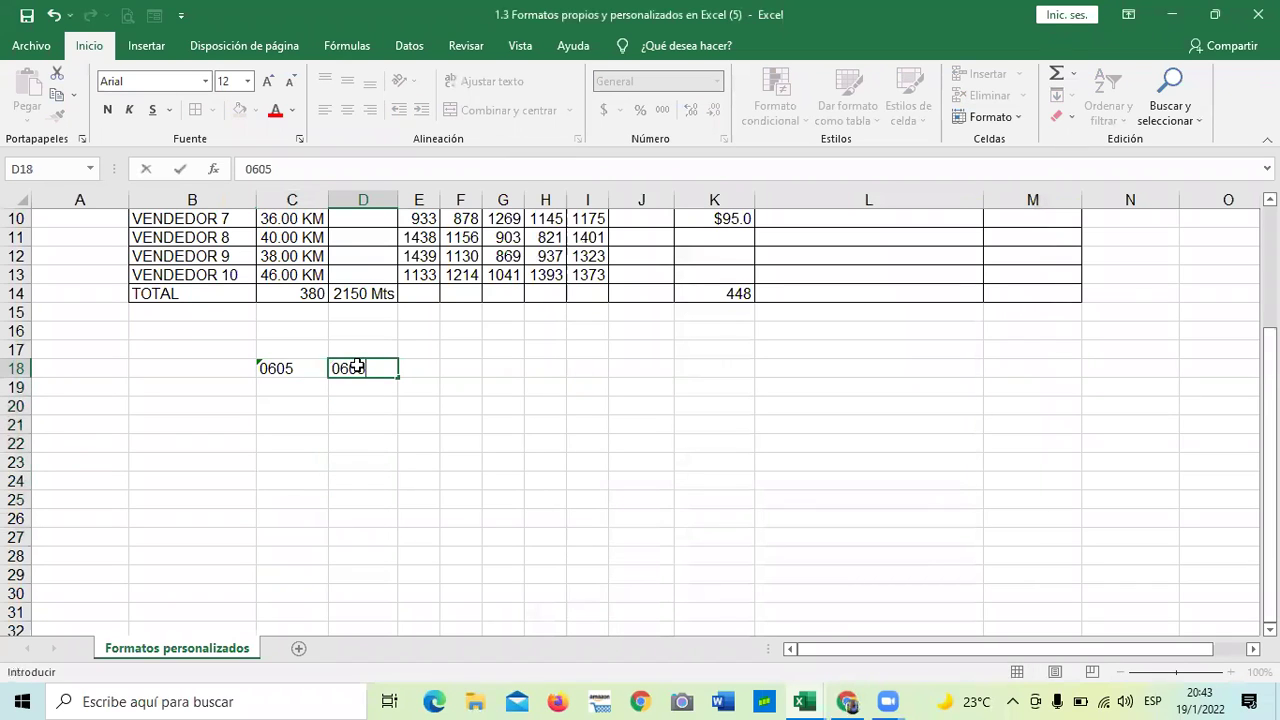
{"action": "key", "text": "Return"}
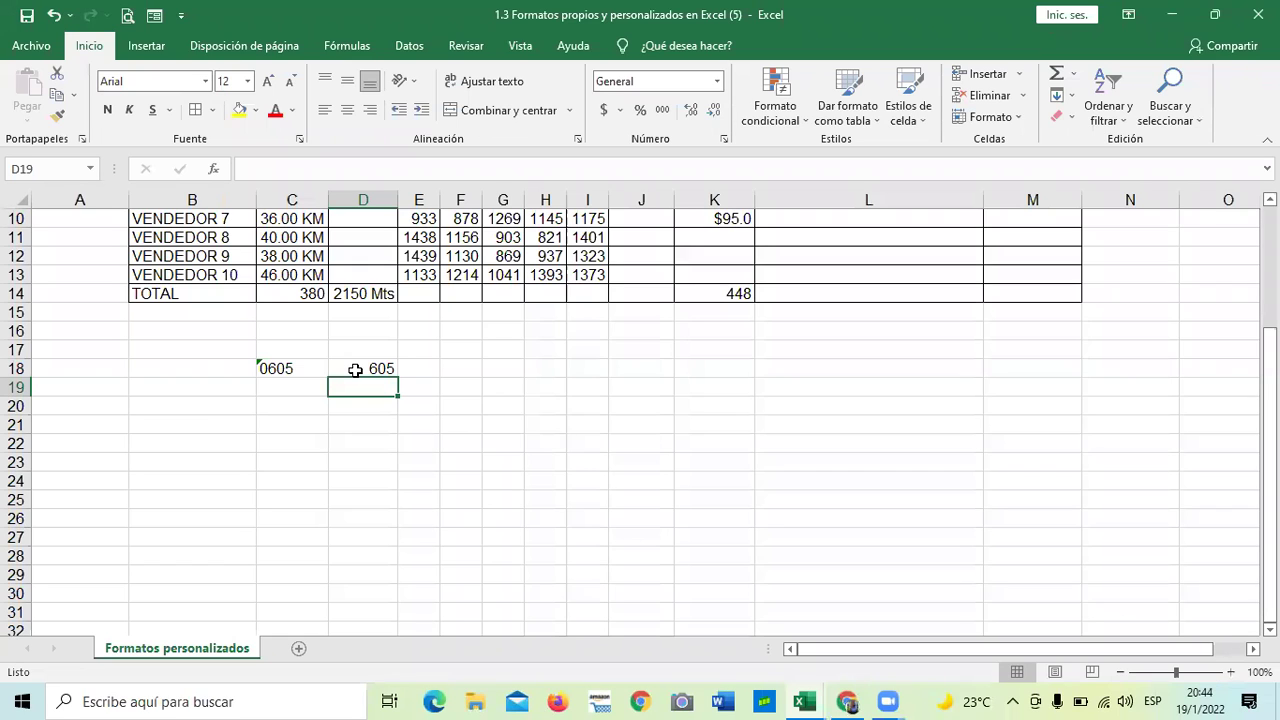
- Type the uppercase label DUI in B18, then select B19:B28 beneath it
{"action": "left_click", "coordinate": [207, 371]}
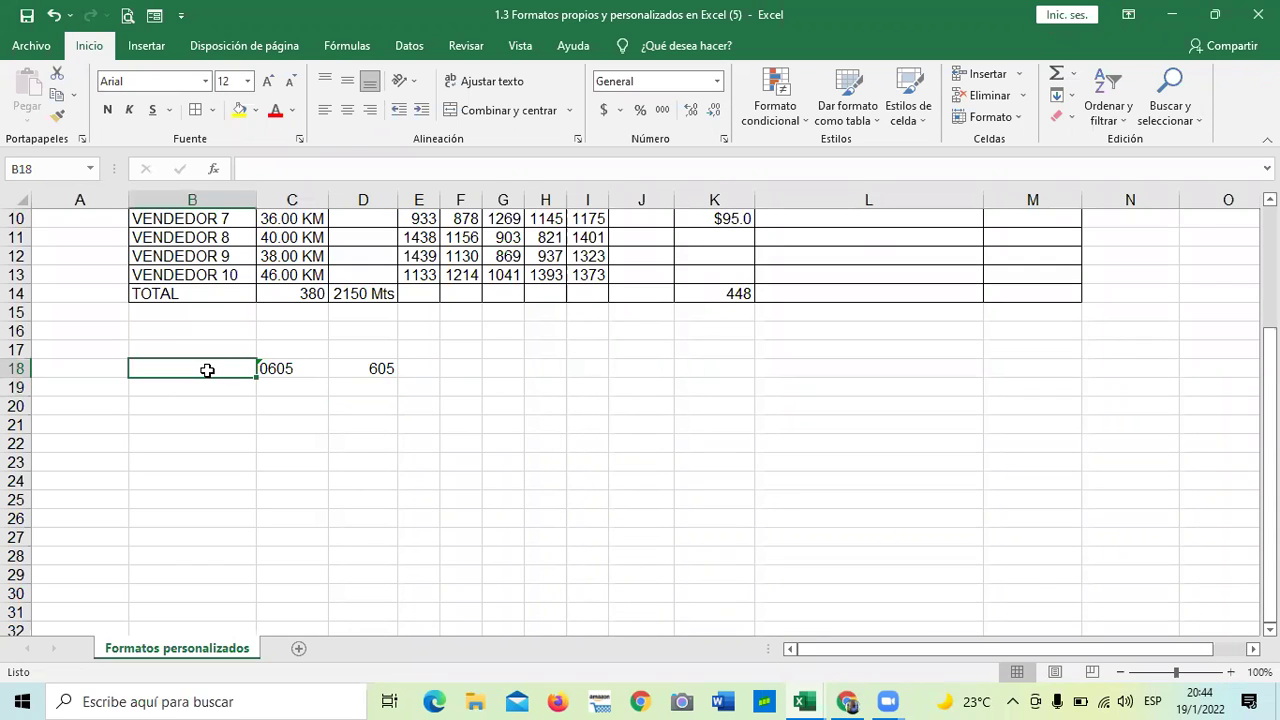
{"action": "type", "text": "duia"}
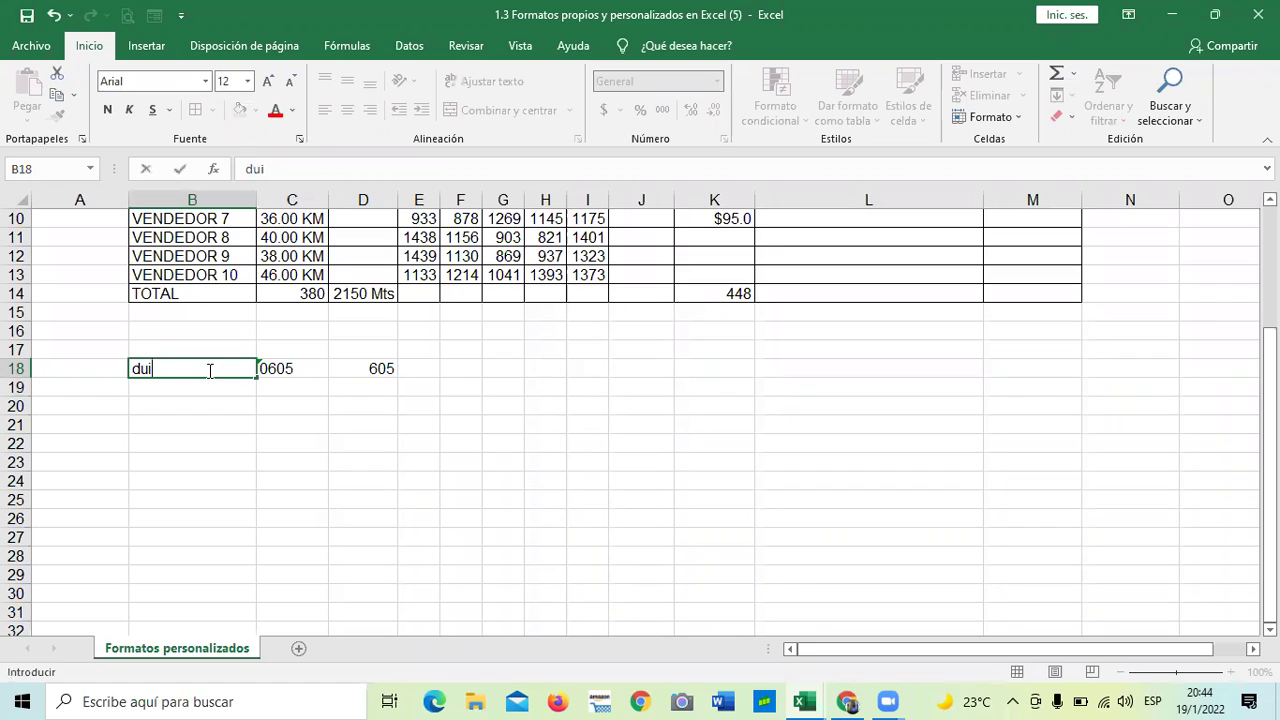
{"action": "key", "text": "BackSpace"}
{"action": "key", "text": "Caps_Lock"}
{"action": "key", "text": "BackSpace"}
{"action": "key", "text": "BackSpace"}
{"action": "key", "text": "BackSpace"}
{"action": "type", "text": "DUI"}
{"action": "key", "text": "Return"}
{"action": "left_click", "coordinate": [160, 476]}
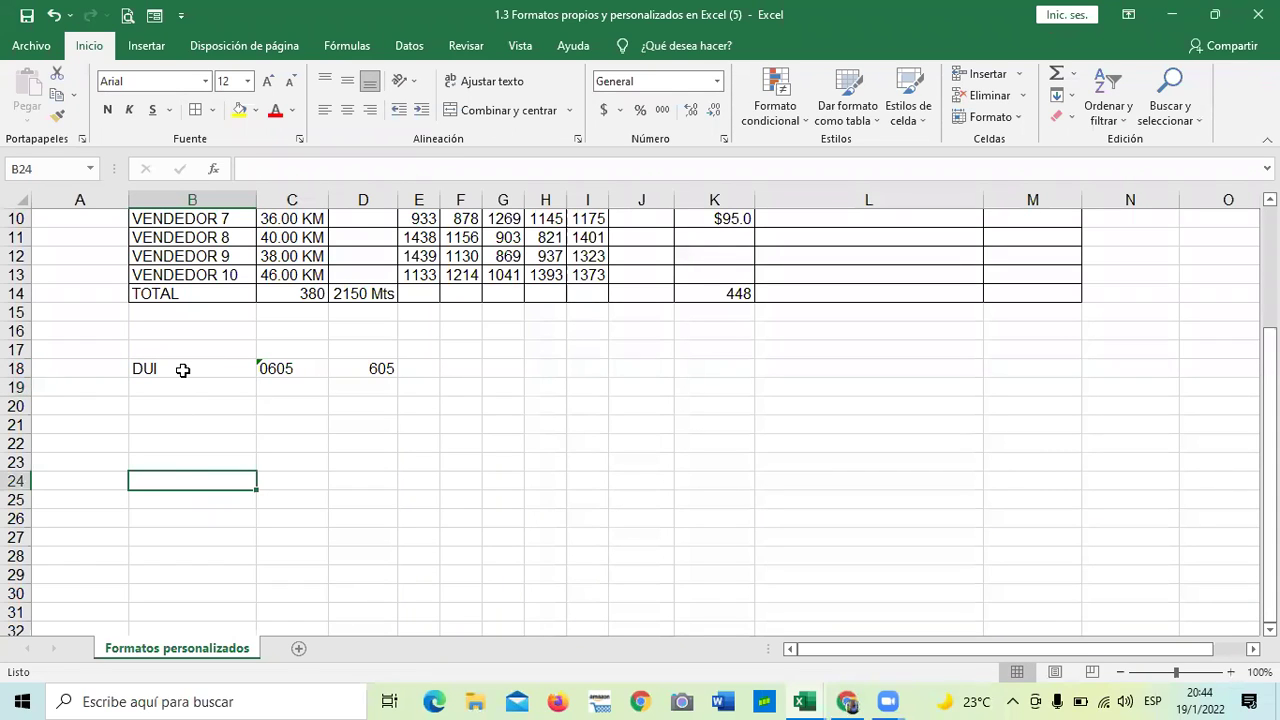
{"action": "left_click_drag", "start_coordinate": [200, 381], "coordinate": [237, 552]}
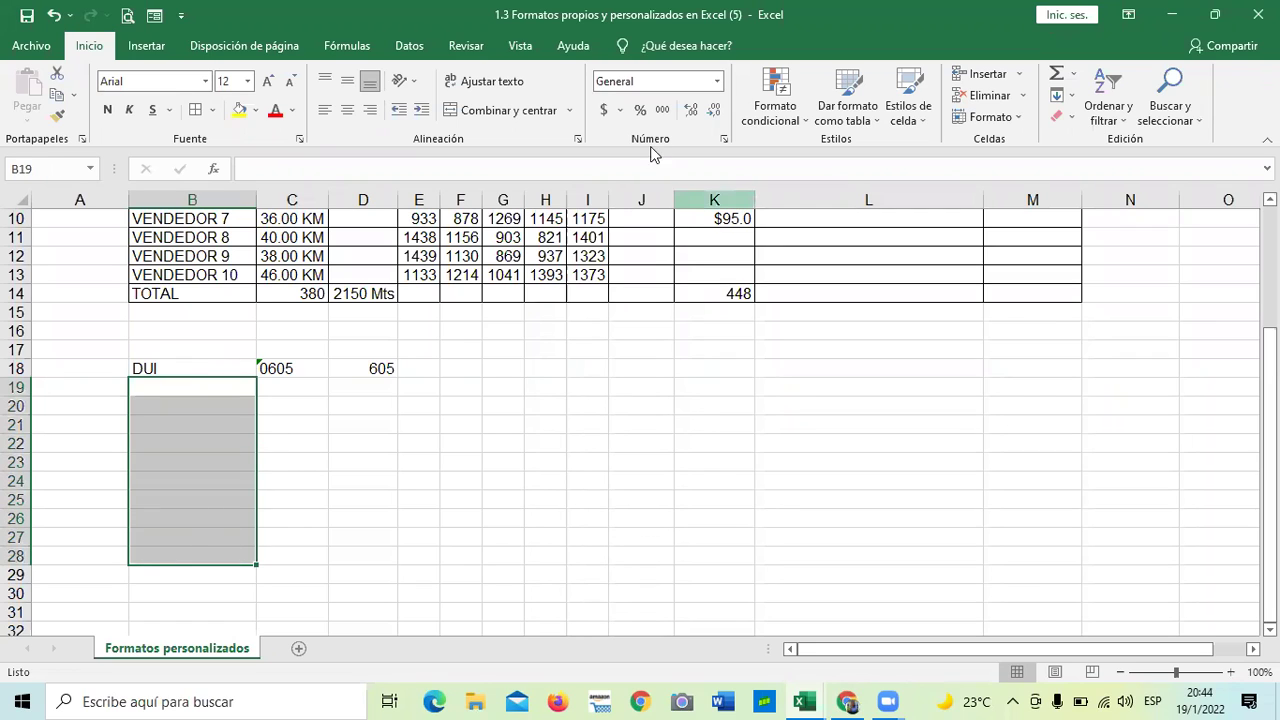
{"action": "left_click", "coordinate": [524, 118]}
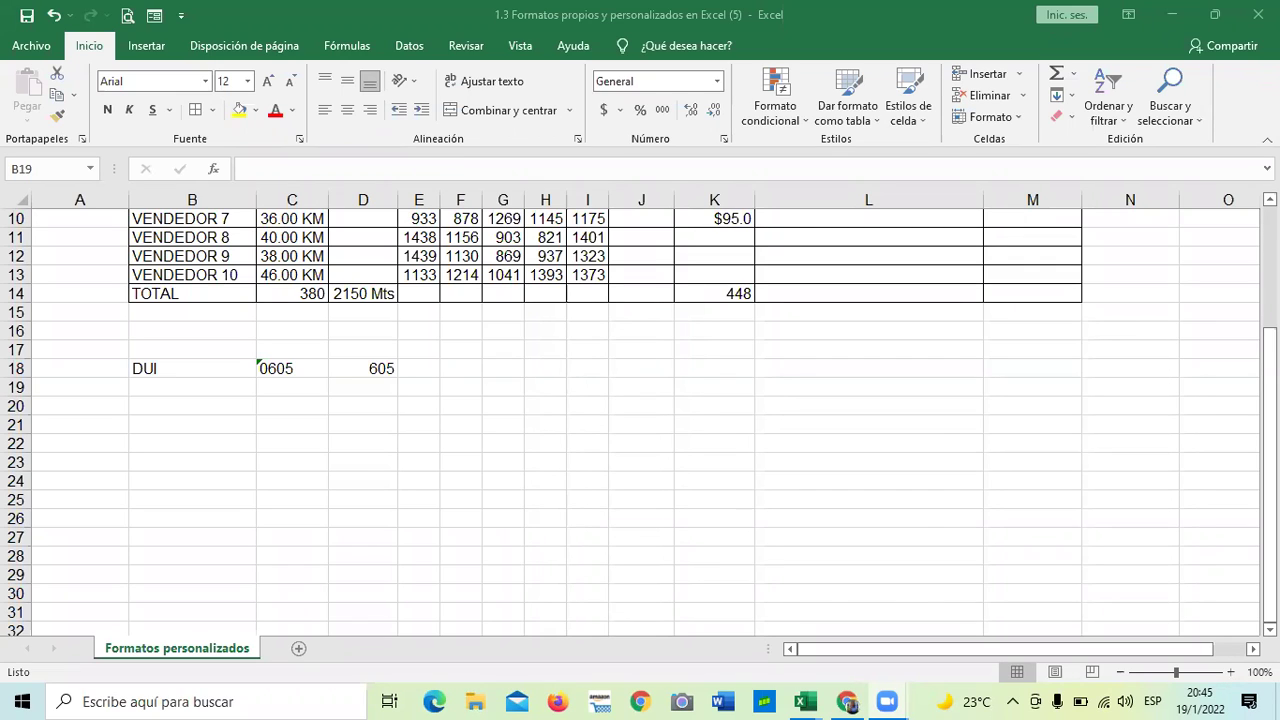
{"action": "key", "text": "Caps_Lock"}
- Put borders around each cell of B18:B28, including the DUI label
{"action": "key", "text": "shift+Down"}
{"action": "key", "text": "shift+Down"}
{"action": "key", "text": "shift+Down"}
{"action": "key", "text": "shift+Down"}
{"action": "key", "text": "shift+Down"}
{"action": "key", "text": "shift+Down"}
{"action": "key", "text": "shift+Down"}
{"action": "key", "text": "shift+Down"}
{"action": "key", "text": "shift+Down"}
{"action": "left_click", "coordinate": [342, 535]}
{"action": "left_click", "coordinate": [210, 388]}
{"action": "left_click", "coordinate": [209, 569], "text": "shift"}
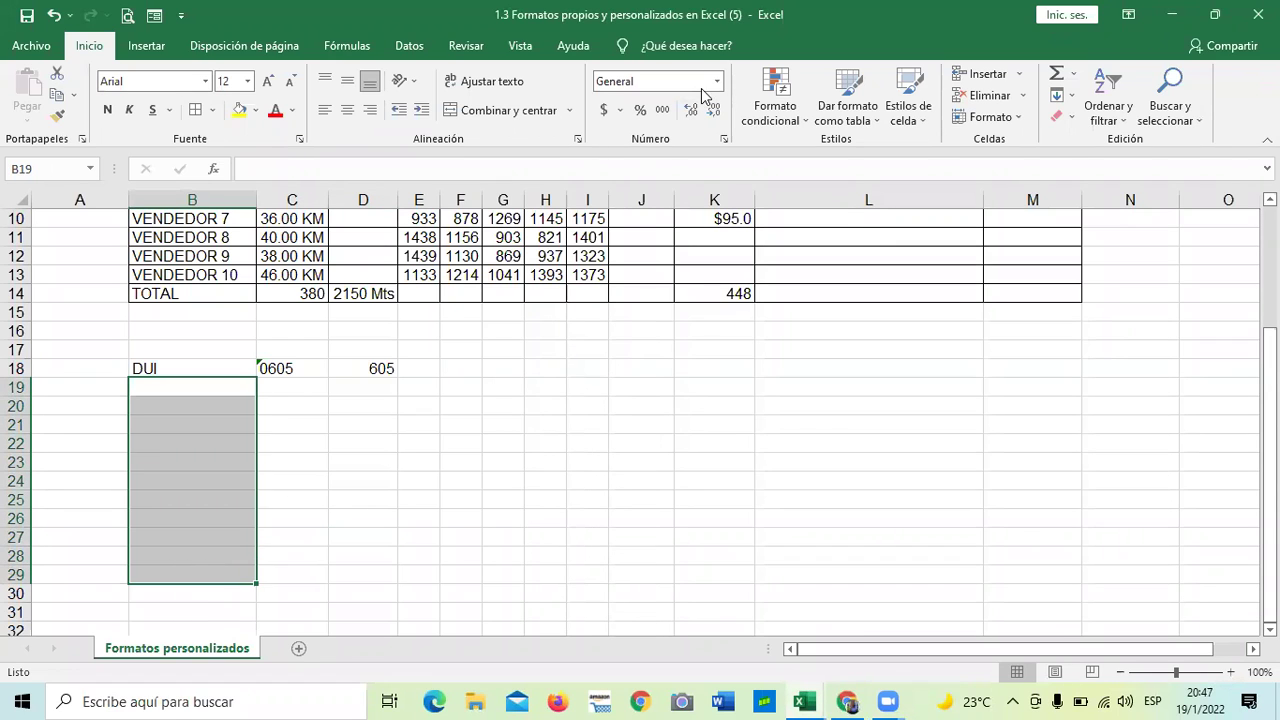
{"action": "left_click", "coordinate": [314, 503]}
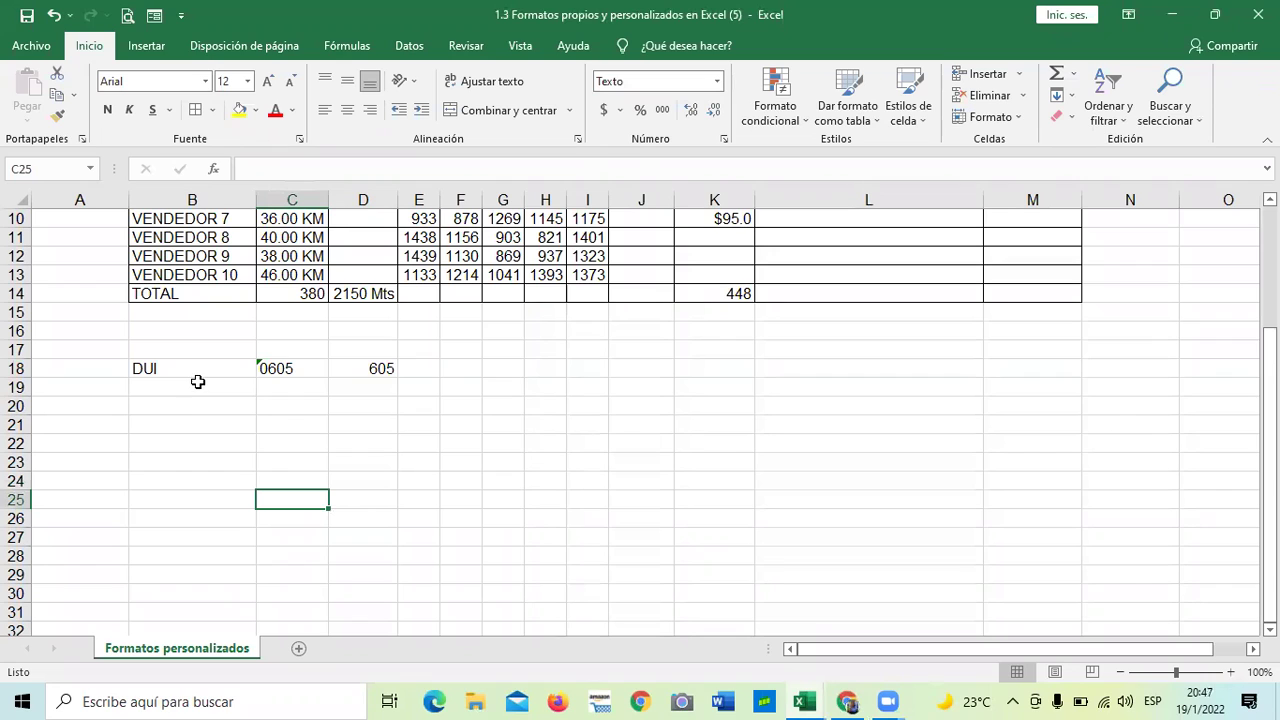
{"action": "left_click_drag", "start_coordinate": [196, 372], "coordinate": [201, 553]}
{"action": "left_click", "coordinate": [197, 111]}
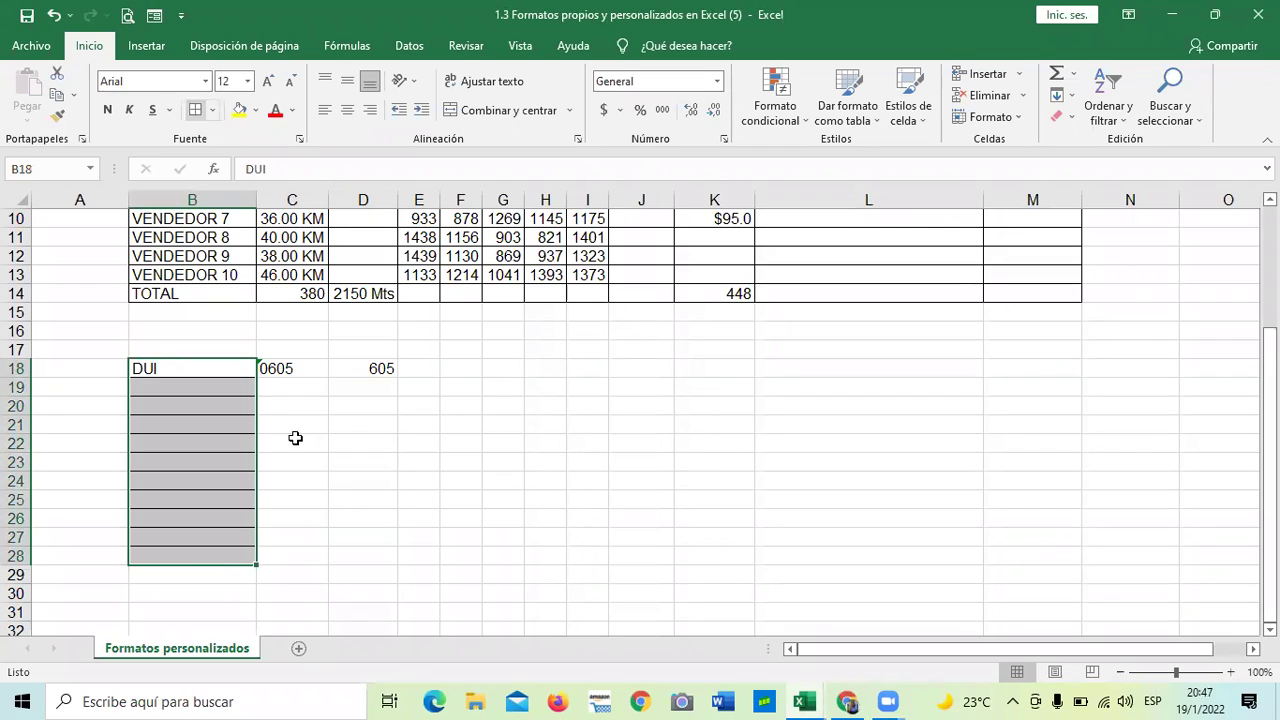
{"action": "left_click", "coordinate": [305, 463]}
- Enter a DUI number in B19 and select B19:B28 for reformatting
{"action": "left_click", "coordinate": [201, 386]}
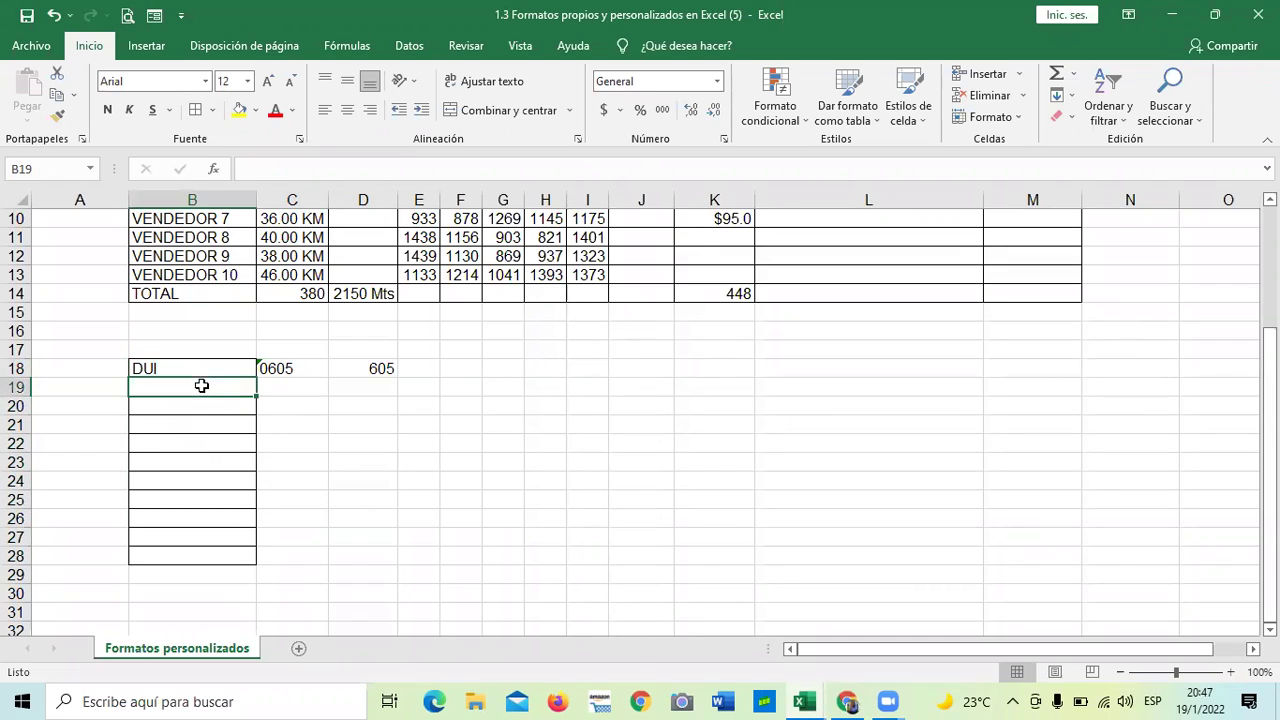
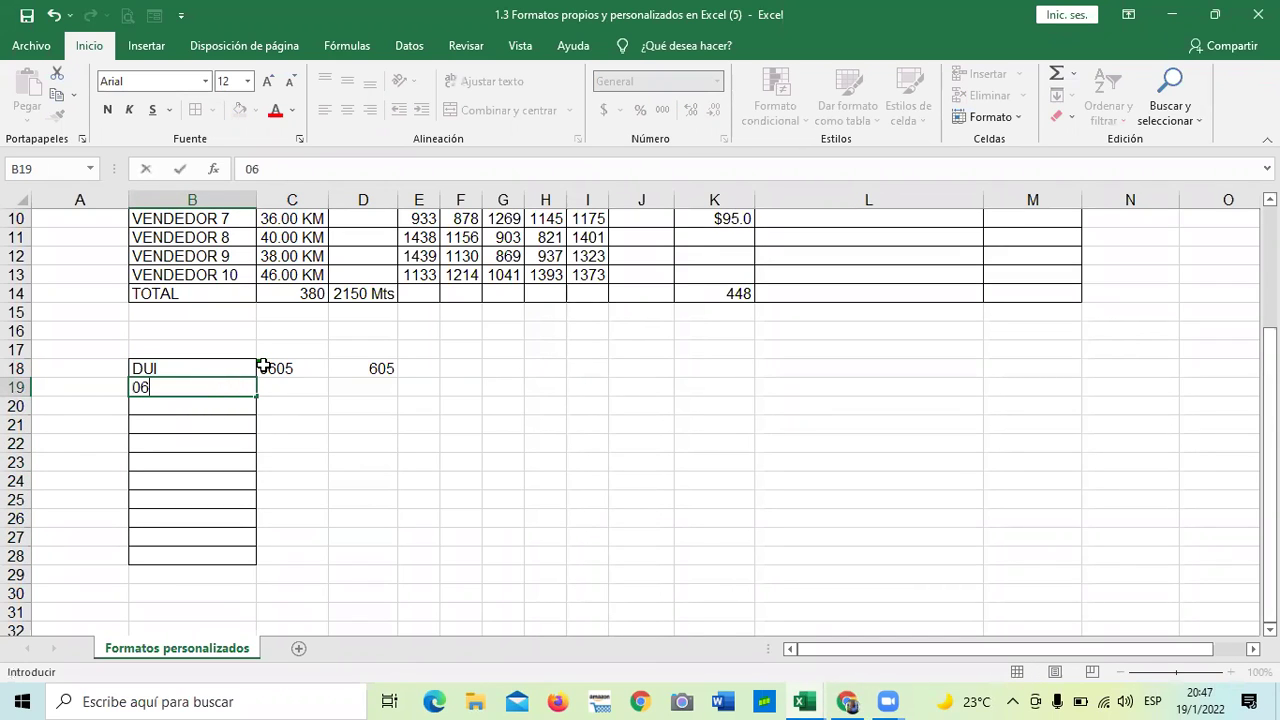
{"action": "key", "text": "ctrl+Return"}
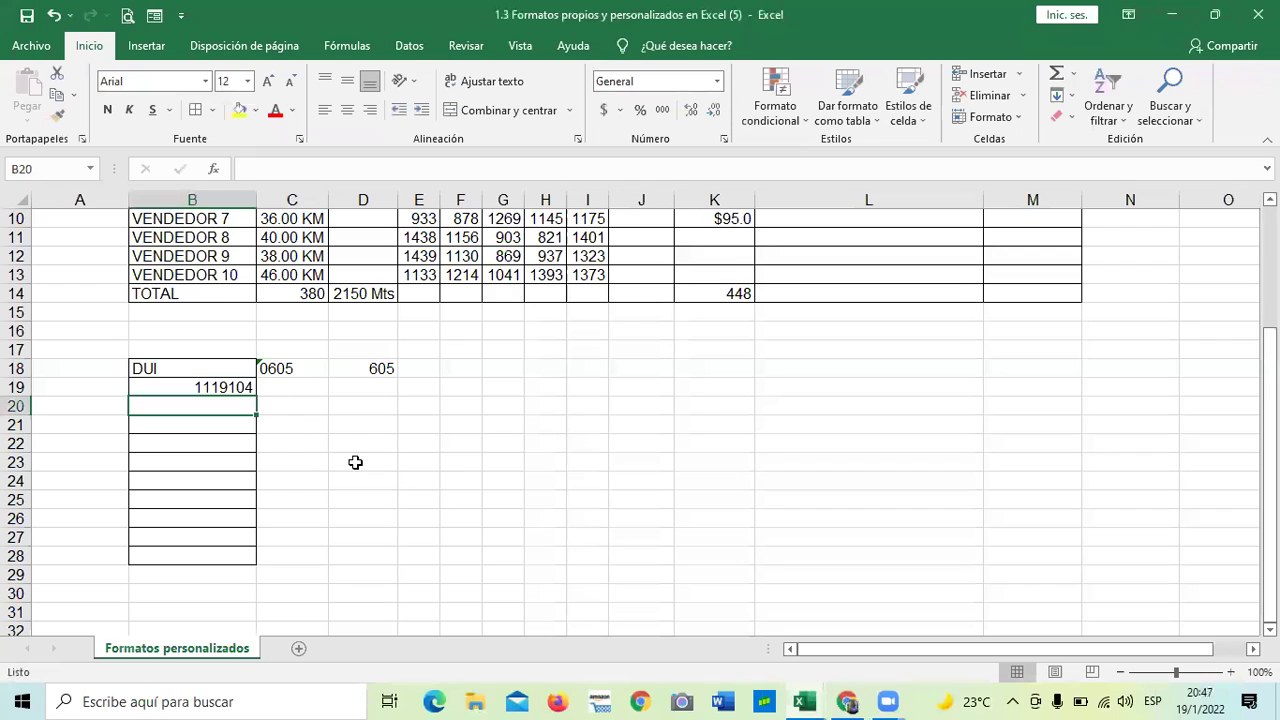
{"action": "left_click", "coordinate": [356, 460]}
{"action": "left_click", "coordinate": [194, 388]}
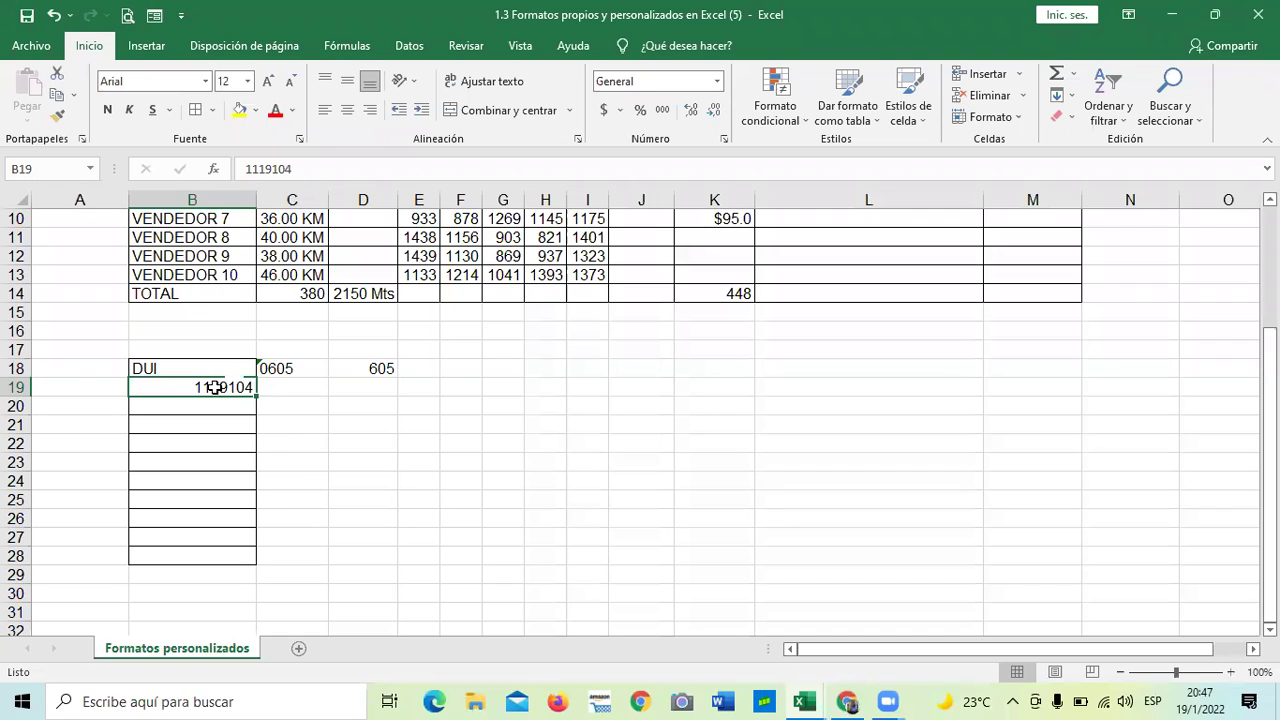
{"action": "left_click", "coordinate": [318, 458]}
{"action": "left_click_drag", "start_coordinate": [214, 379], "coordinate": [214, 549]}
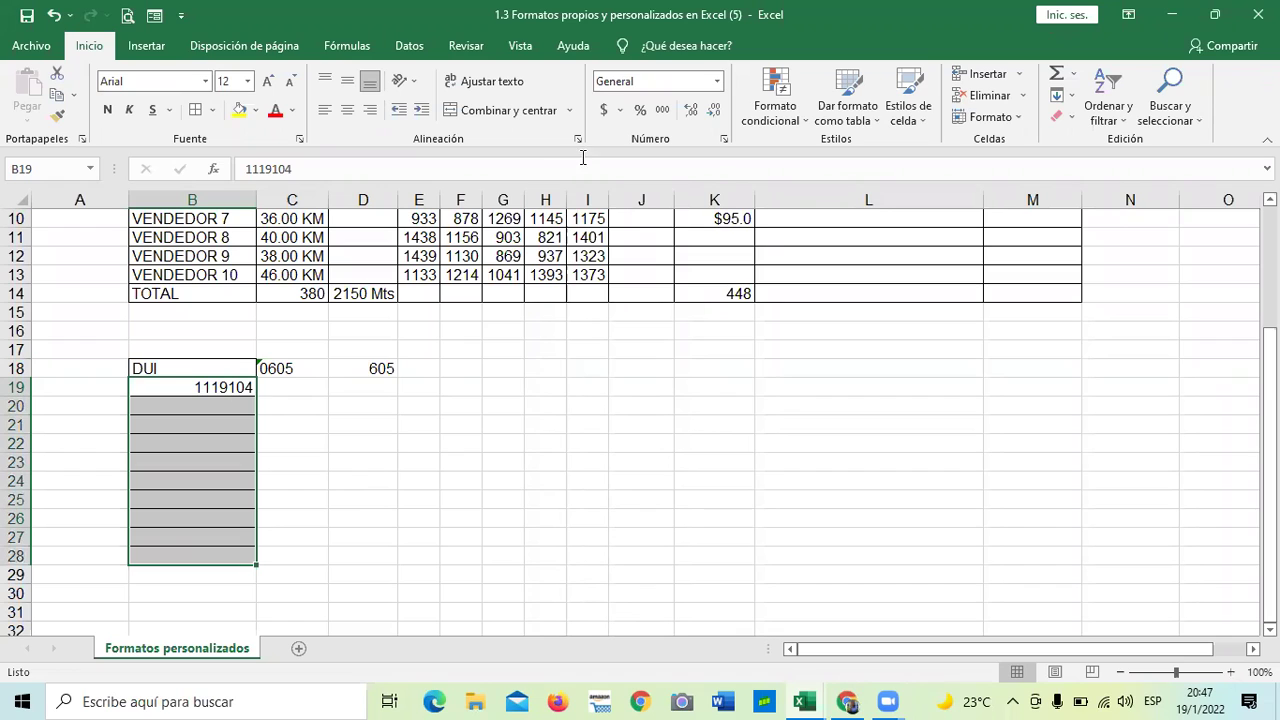
- Apply the Texto number format to B19:B28 so B19's DUI number left-aligns
{"action": "left_click", "coordinate": [725, 141]}
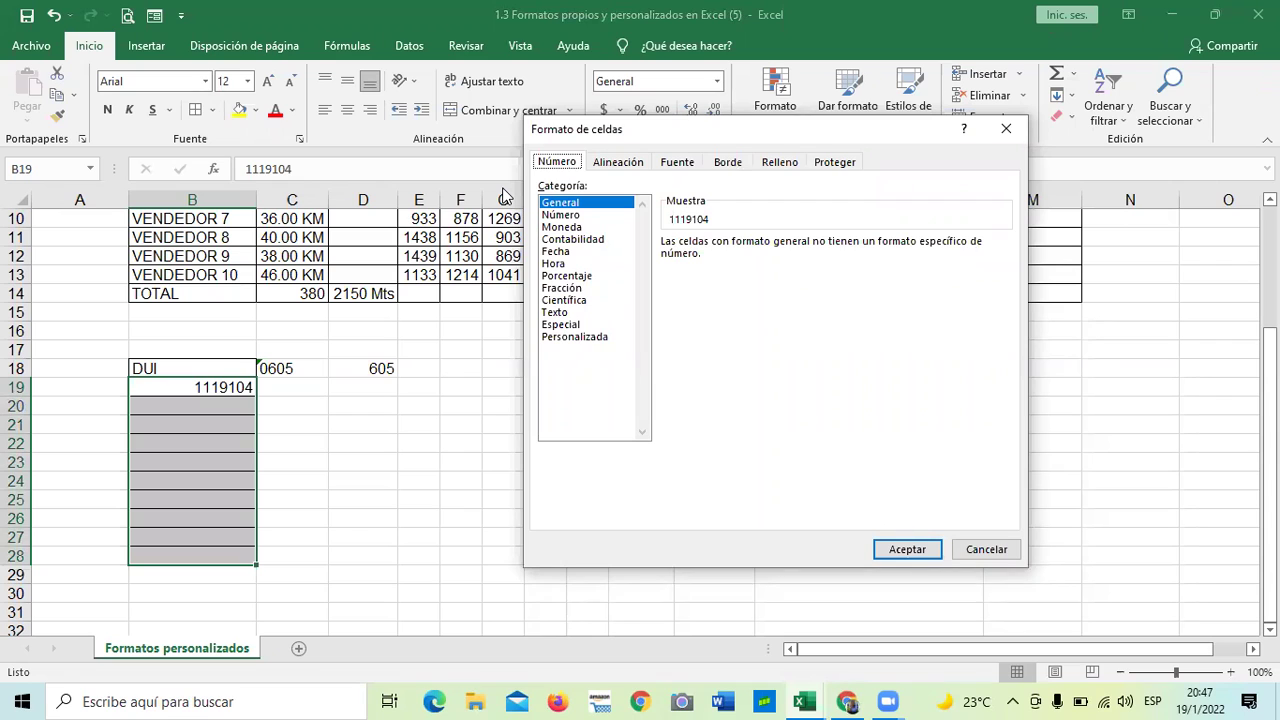
{"action": "left_click", "coordinate": [564, 313]}
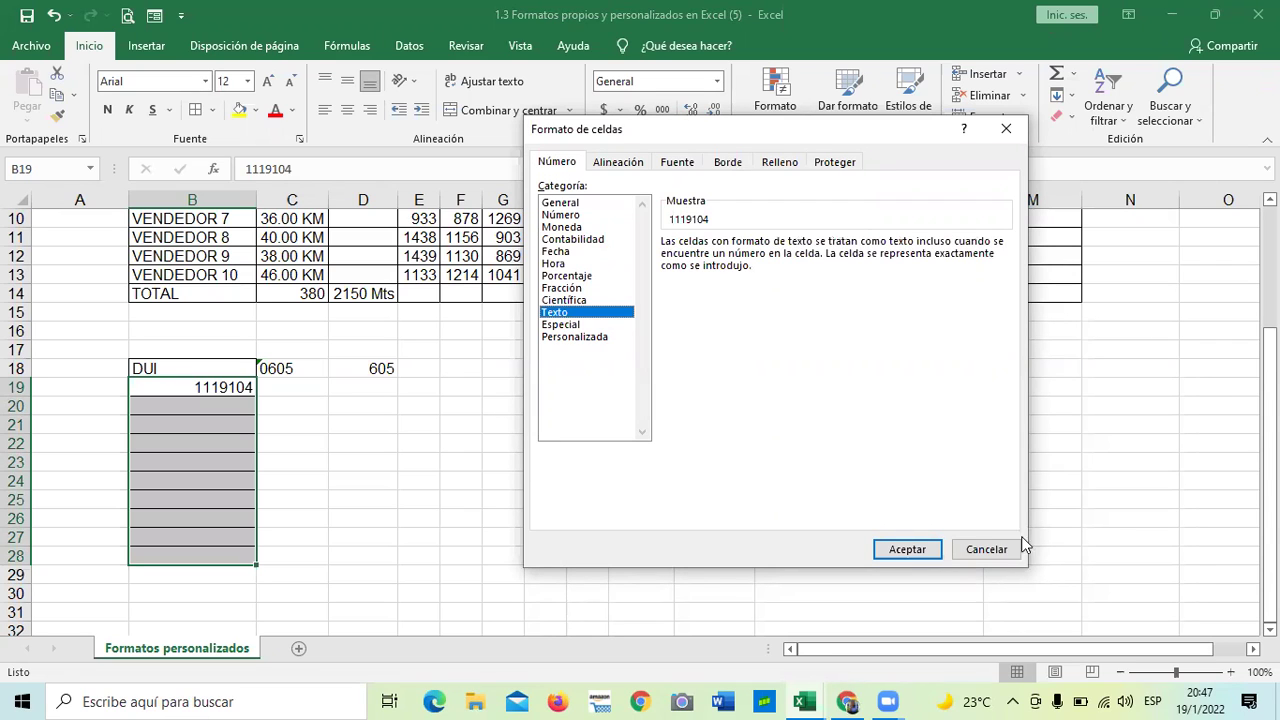
{"action": "left_click", "coordinate": [908, 549]}
{"action": "left_click", "coordinate": [665, 464]}
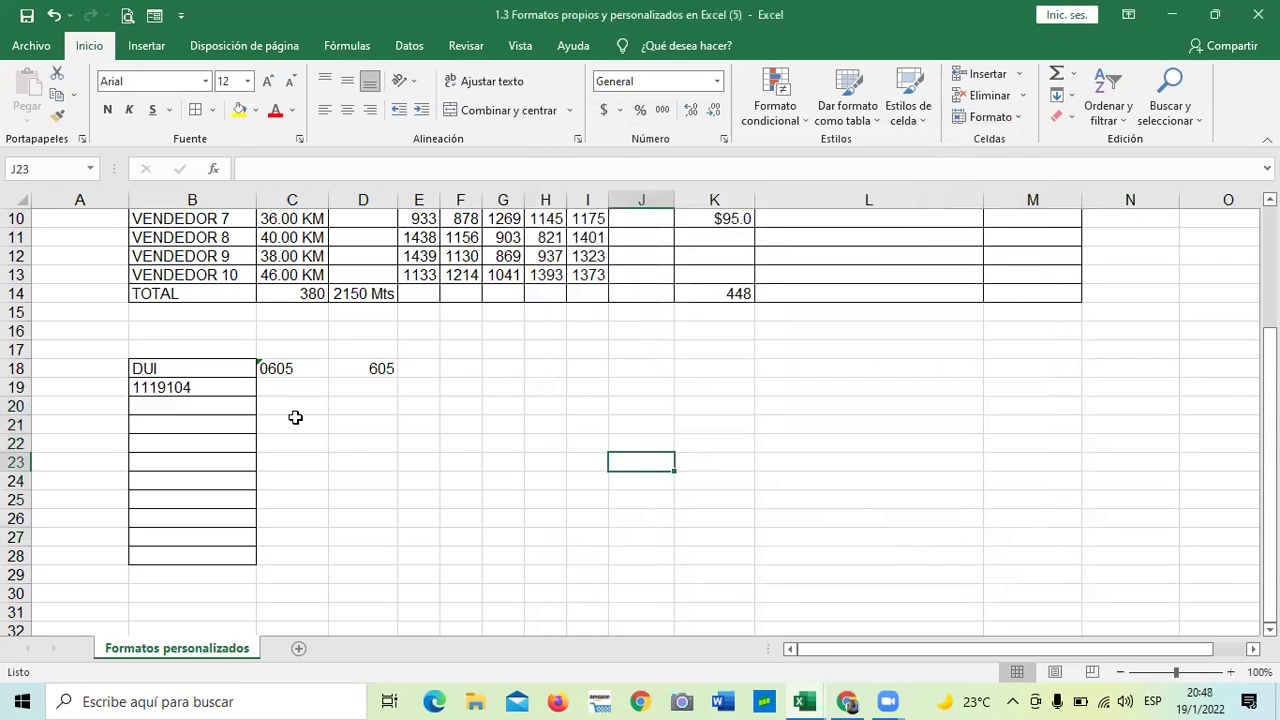
{"action": "left_click_drag", "start_coordinate": [209, 386], "coordinate": [226, 539]}
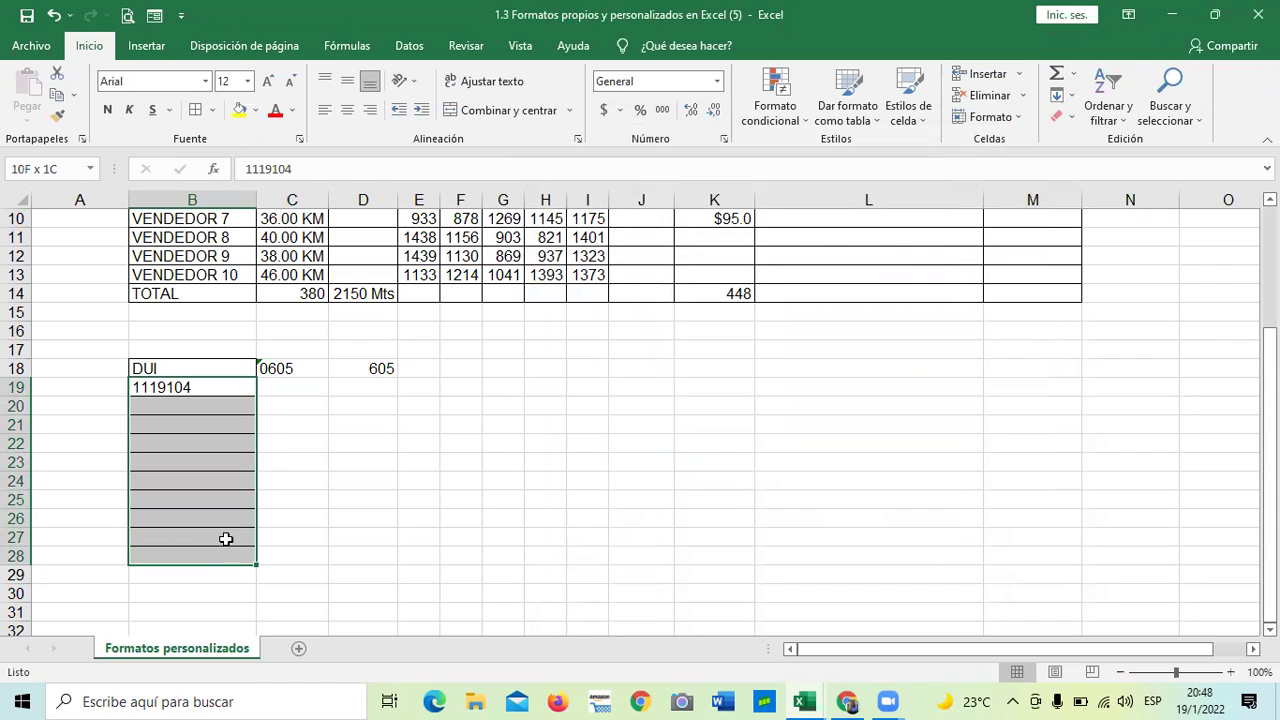
{"action": "left_click", "coordinate": [357, 423]}
{"action": "left_click_drag", "start_coordinate": [234, 386], "coordinate": [231, 554]}
- Enter the test values hola in L19 and 20154 in L20, then return to B19
{"action": "left_click", "coordinate": [401, 465]}
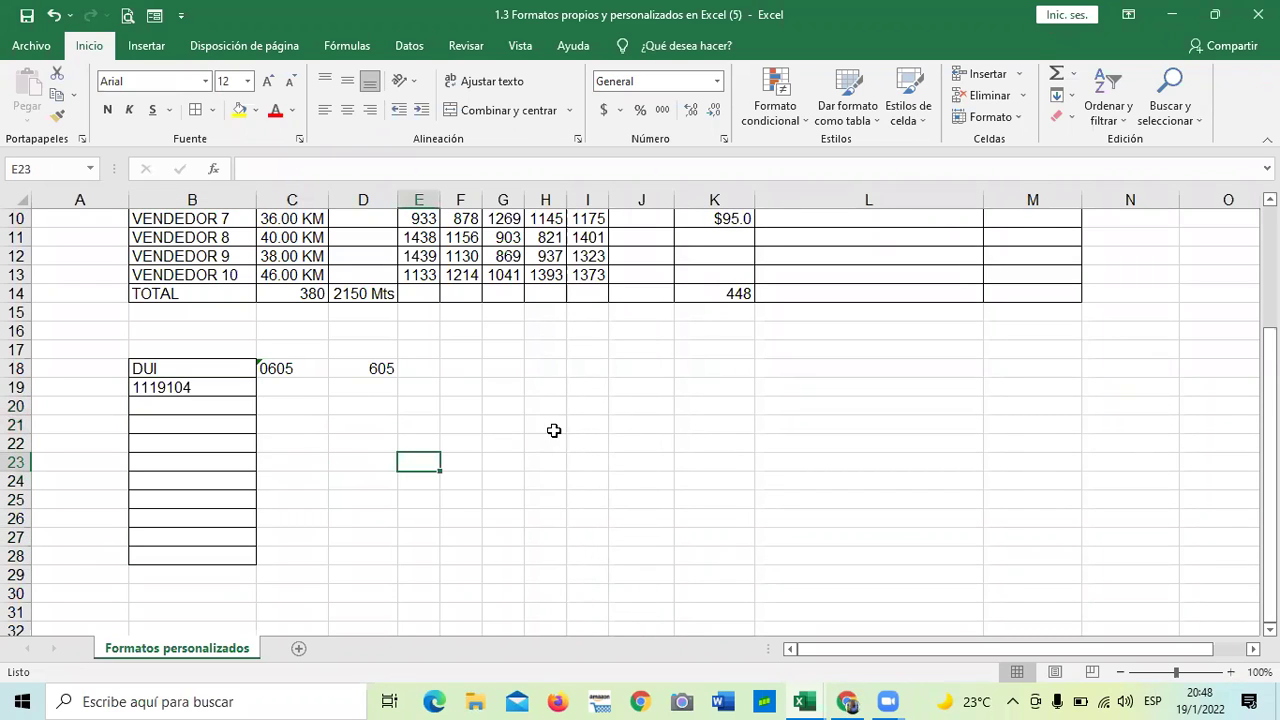
{"action": "left_click", "coordinate": [795, 387]}
{"action": "type", "text": "m"}
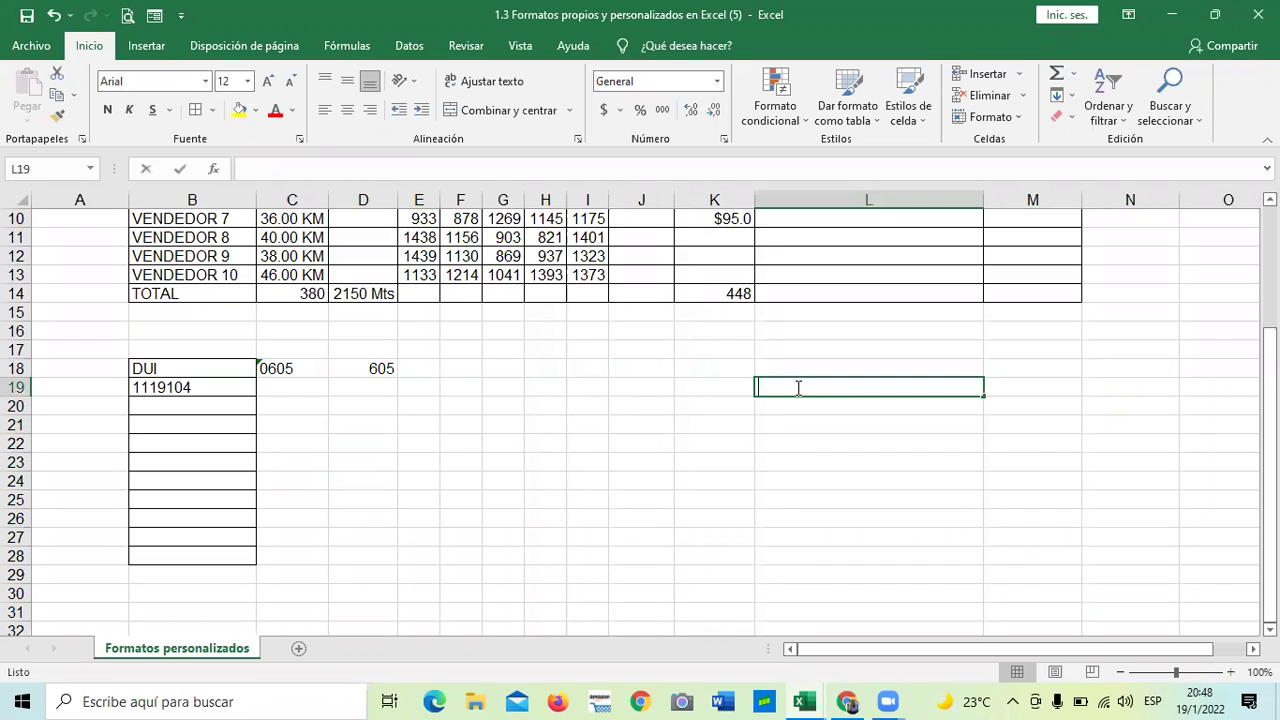
{"action": "key", "text": "BackSpace"}
{"action": "type", "text": "hola"}
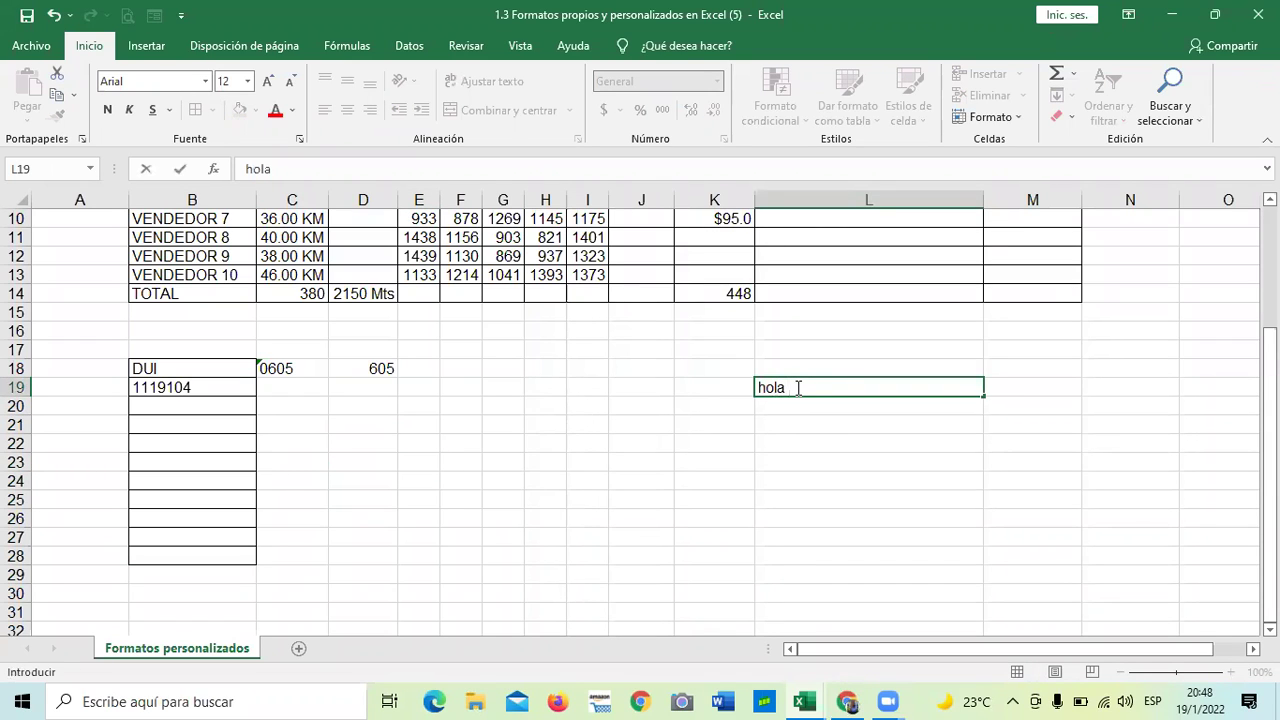
{"action": "key", "text": "Return"}
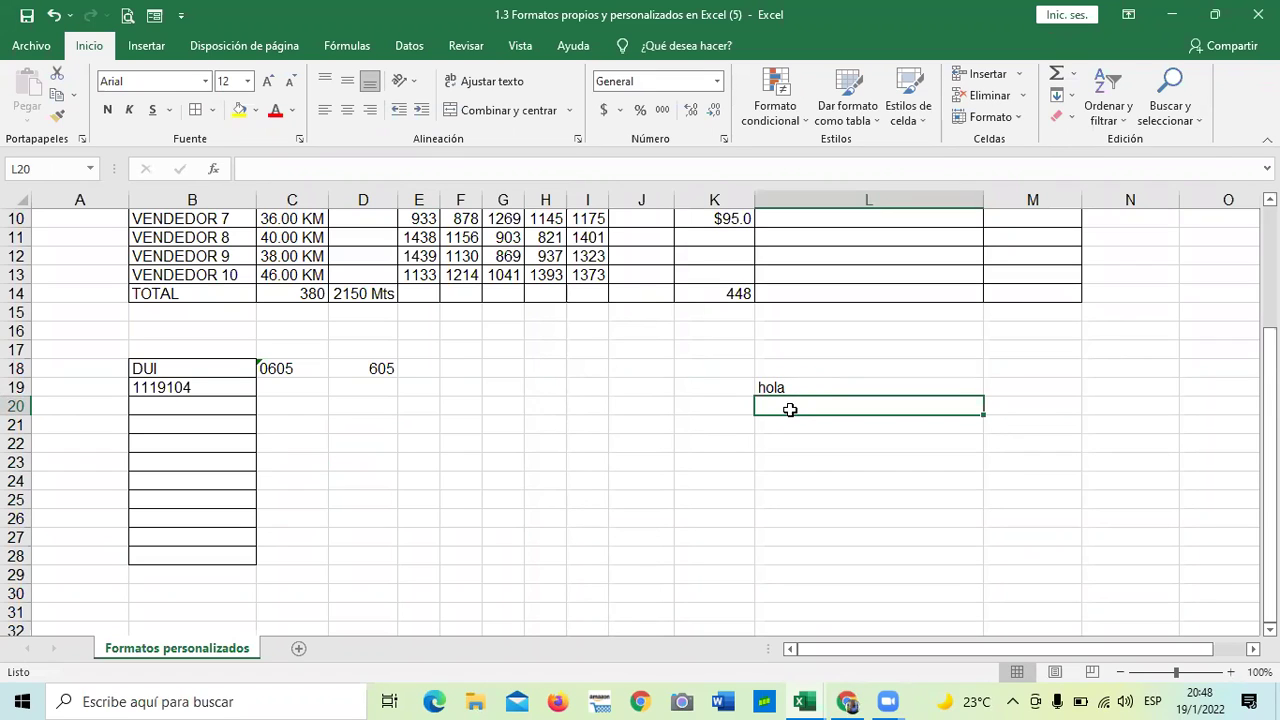
{"action": "left_click", "coordinate": [196, 392]}
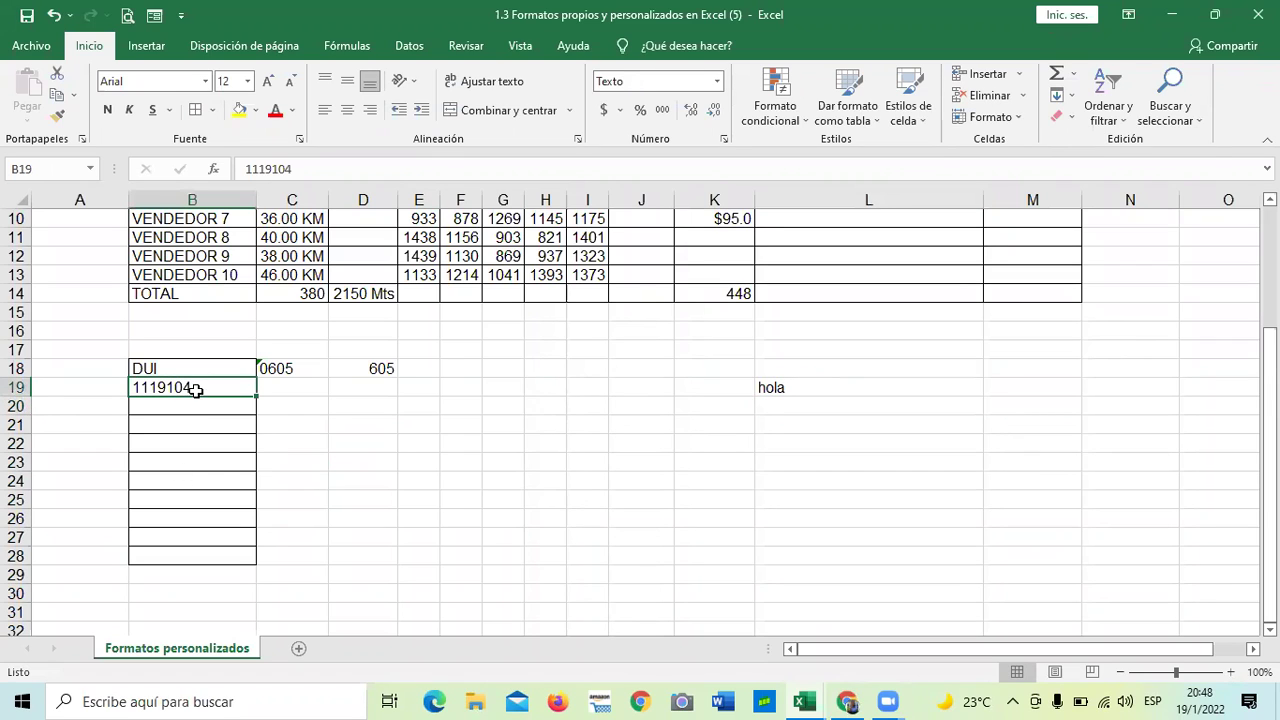
{"action": "left_click", "coordinate": [441, 498]}
{"action": "left_click", "coordinate": [912, 404]}
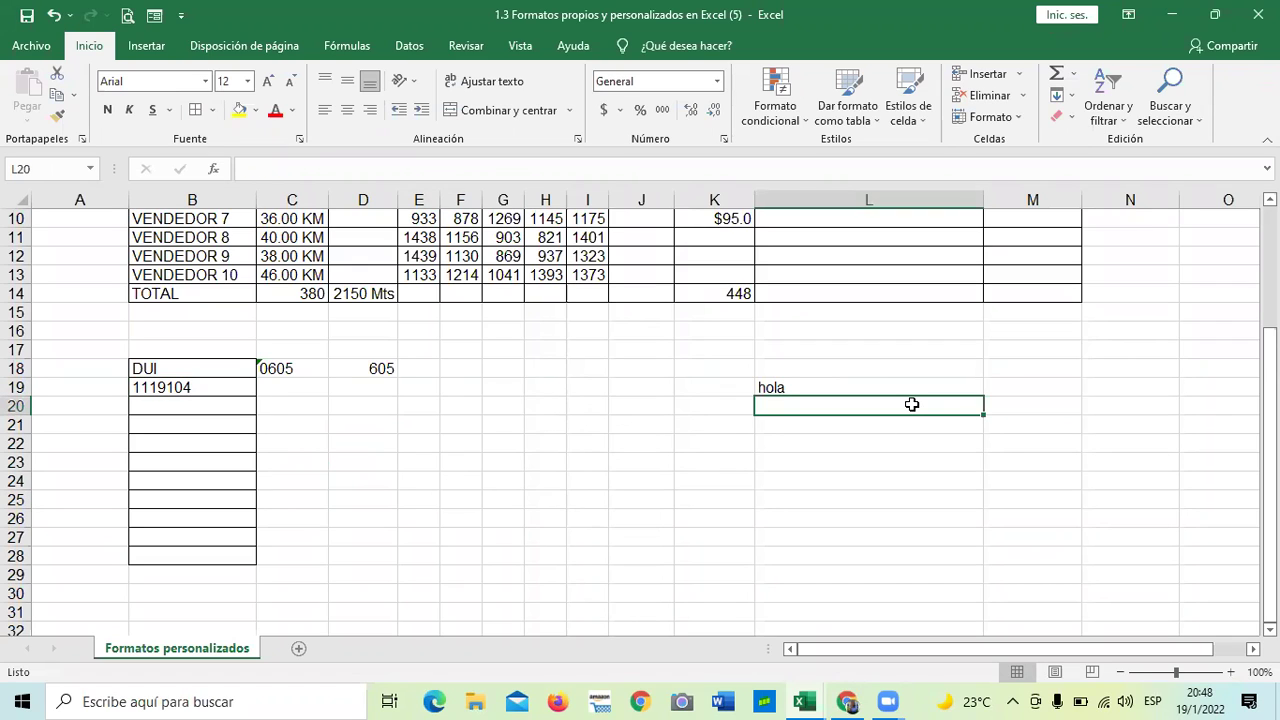
{"action": "type", "text": "20154"}
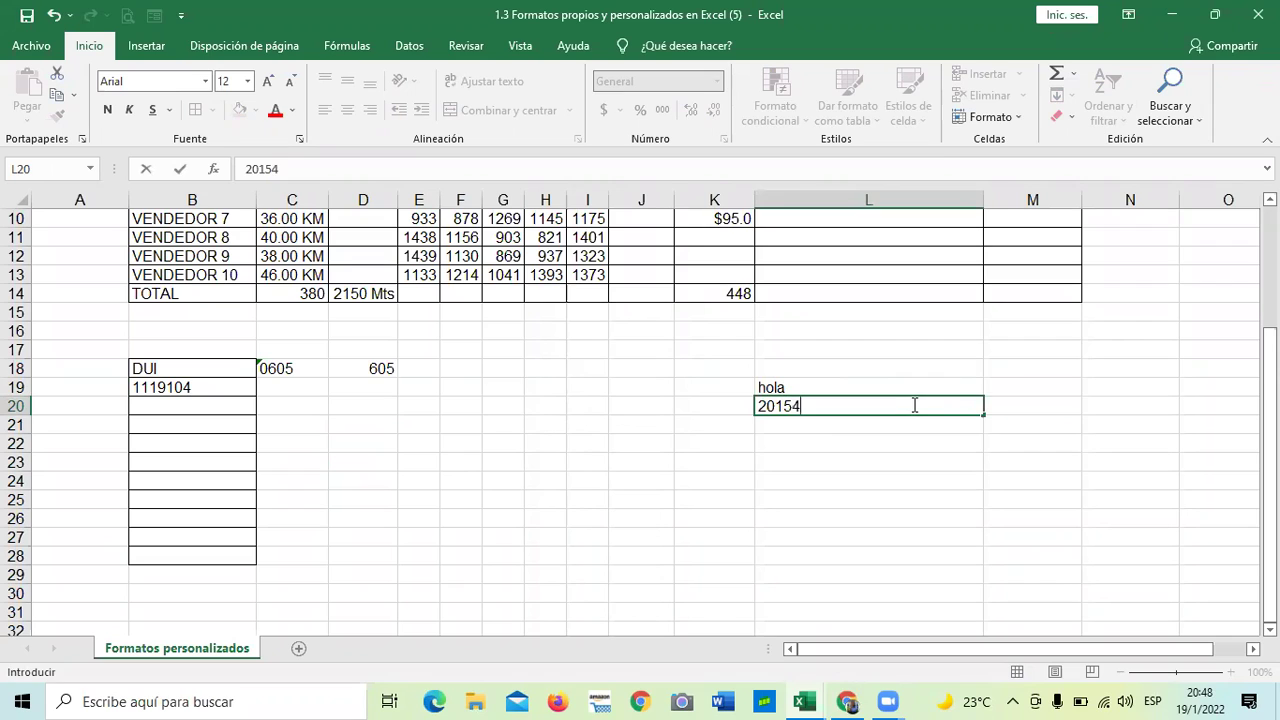
{"action": "key", "text": "Return"}
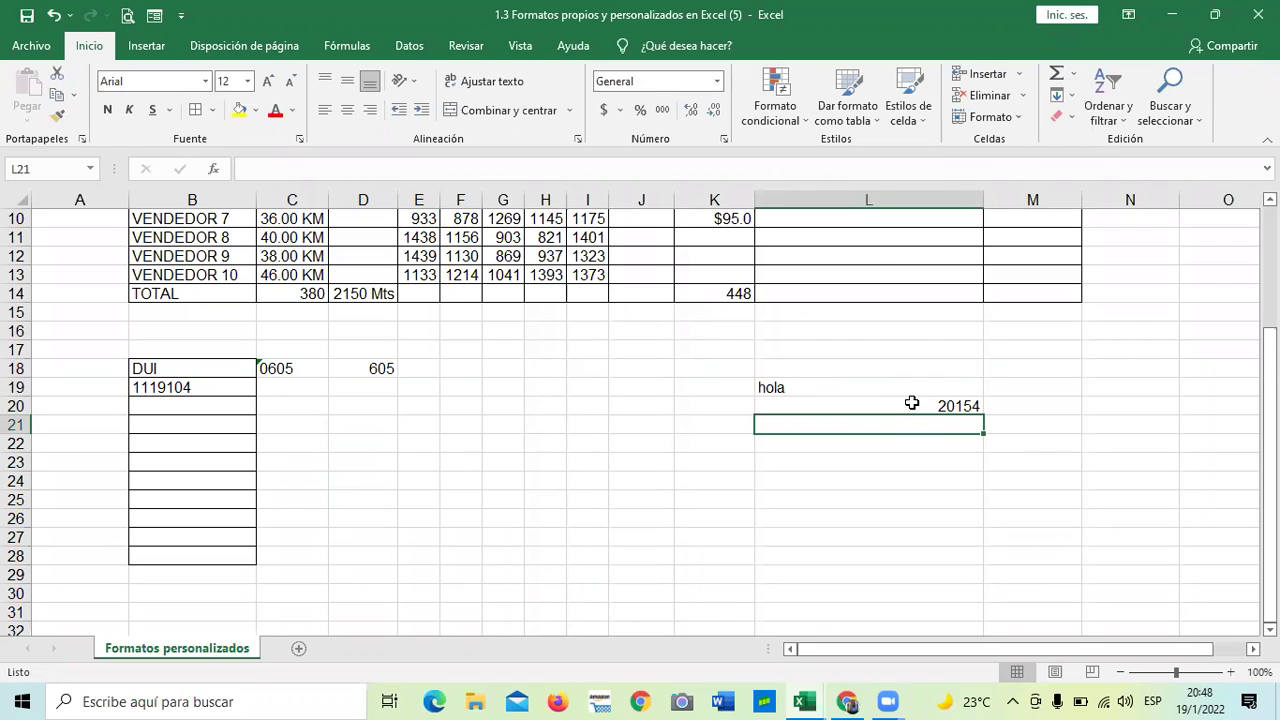
{"action": "left_click", "coordinate": [167, 391]}
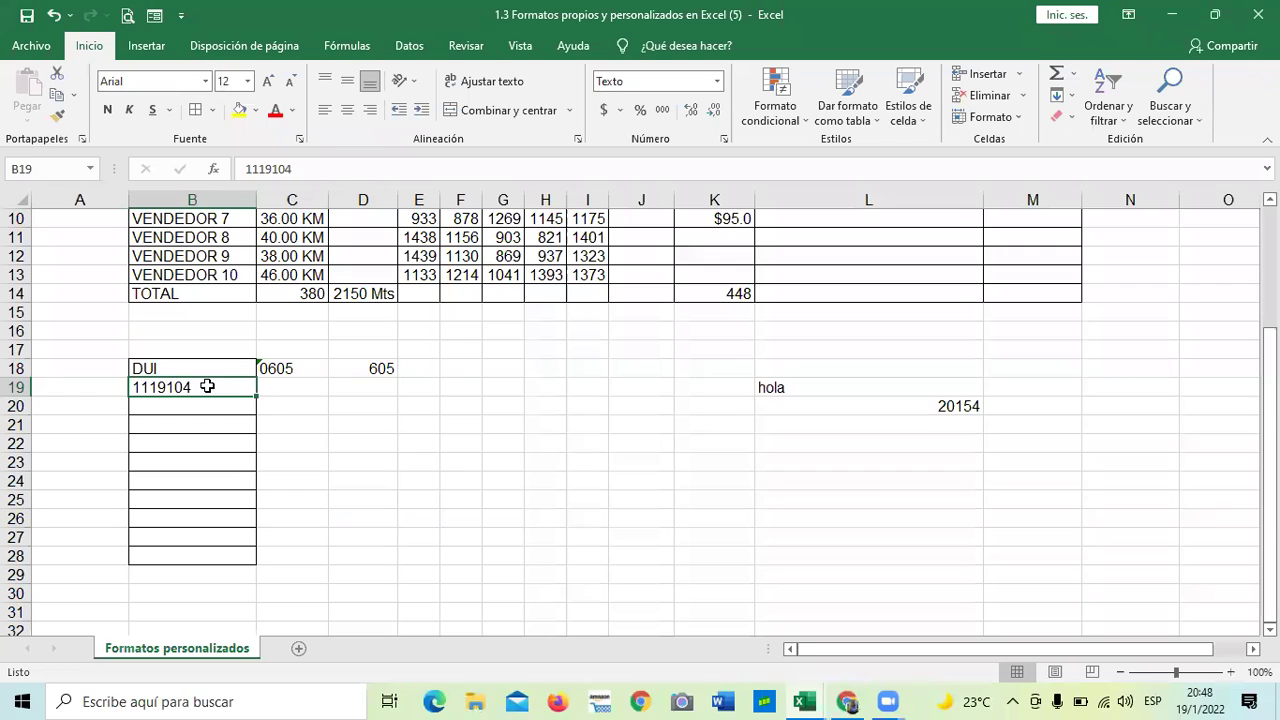
- Enter a second DUI number with a leading zero in B20 and show its warning options
{"action": "key", "text": "Return"}
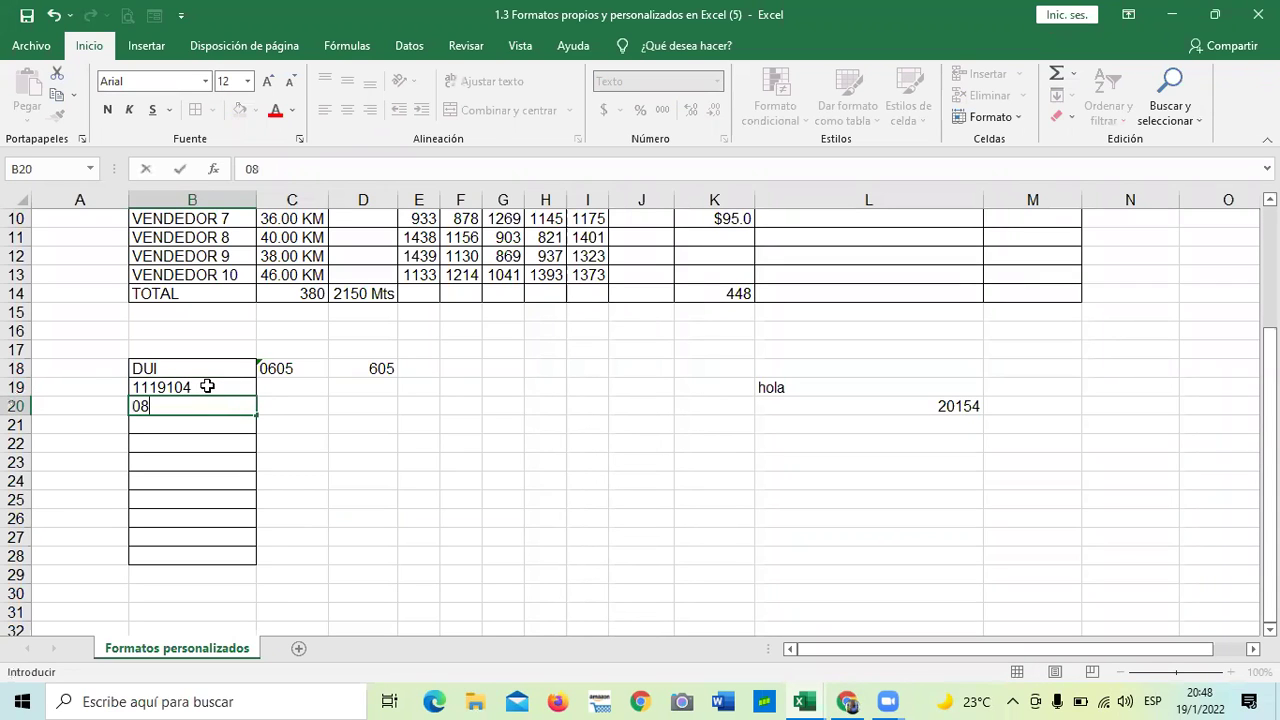
{"action": "key", "text": "Return"}
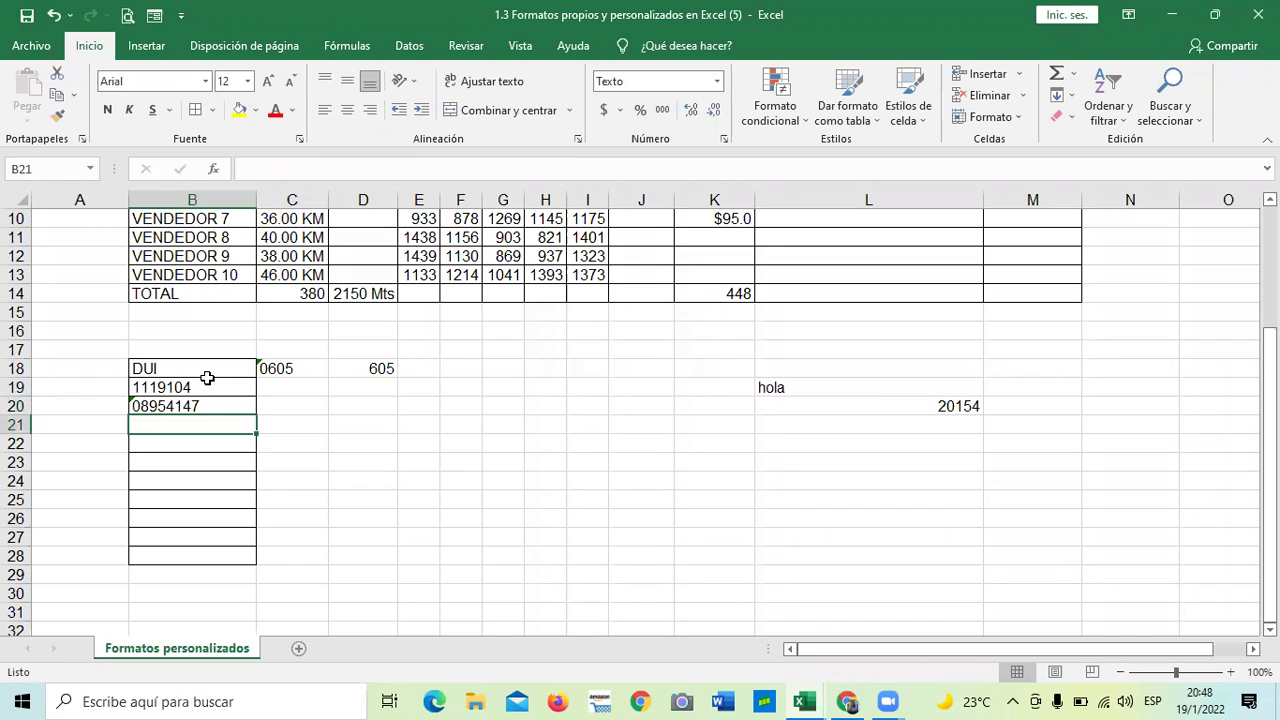
{"action": "left_click", "coordinate": [131, 405]}
{"action": "left_click", "coordinate": [107, 407]}
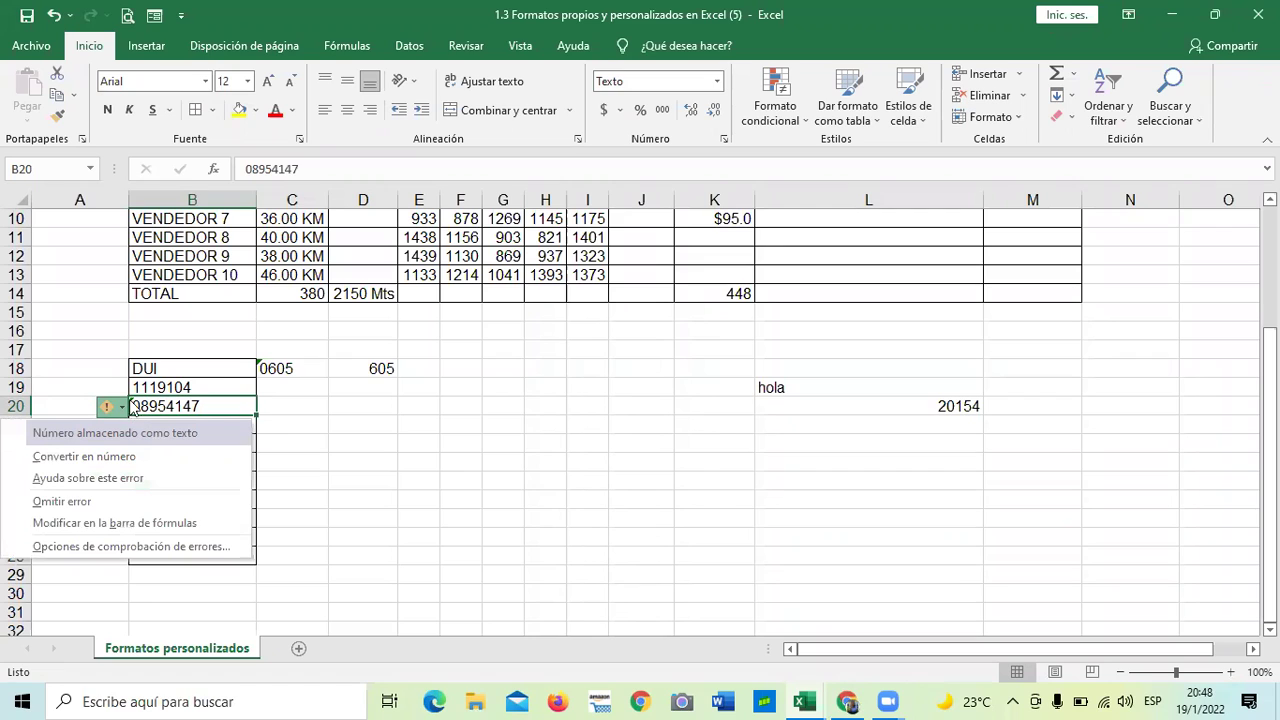
- Dismiss B20's warning menu without changes, keeping its DUI number stored as text
{"action": "left_click", "coordinate": [338, 408]}
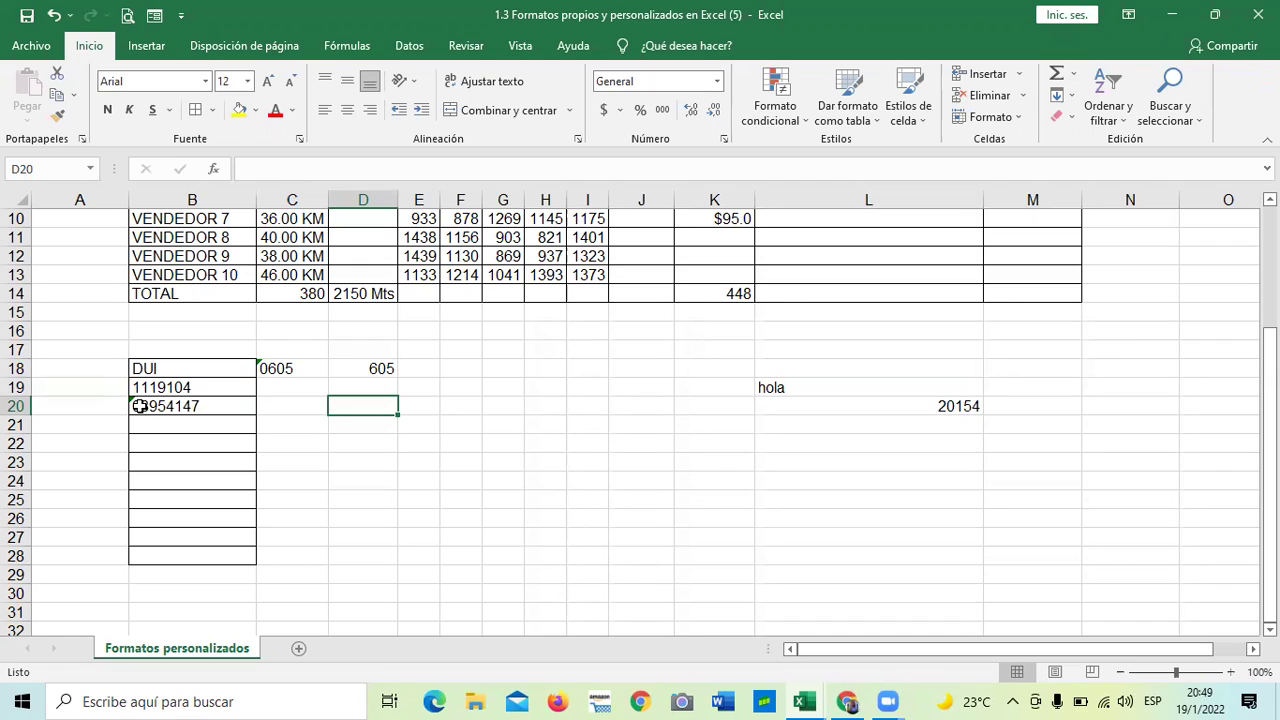
{"action": "left_click_drag", "start_coordinate": [276, 486], "coordinate": [330, 478]}
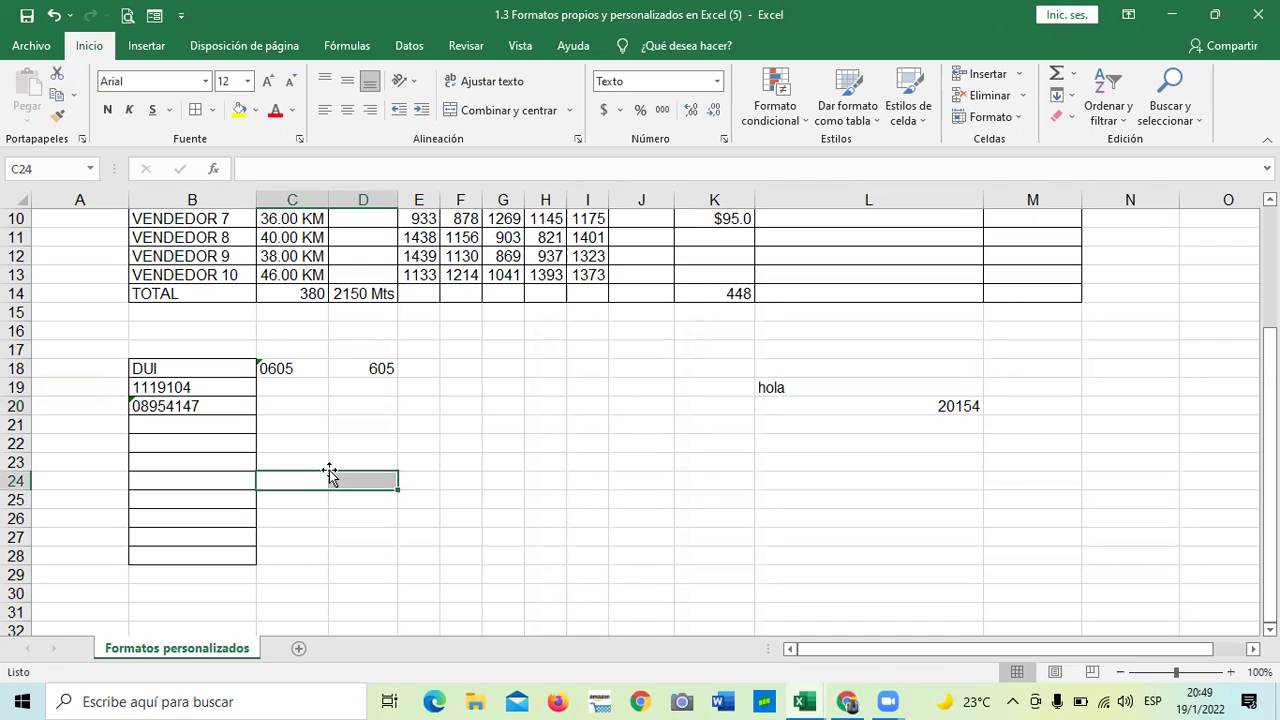
{"action": "left_click", "coordinate": [183, 404]}
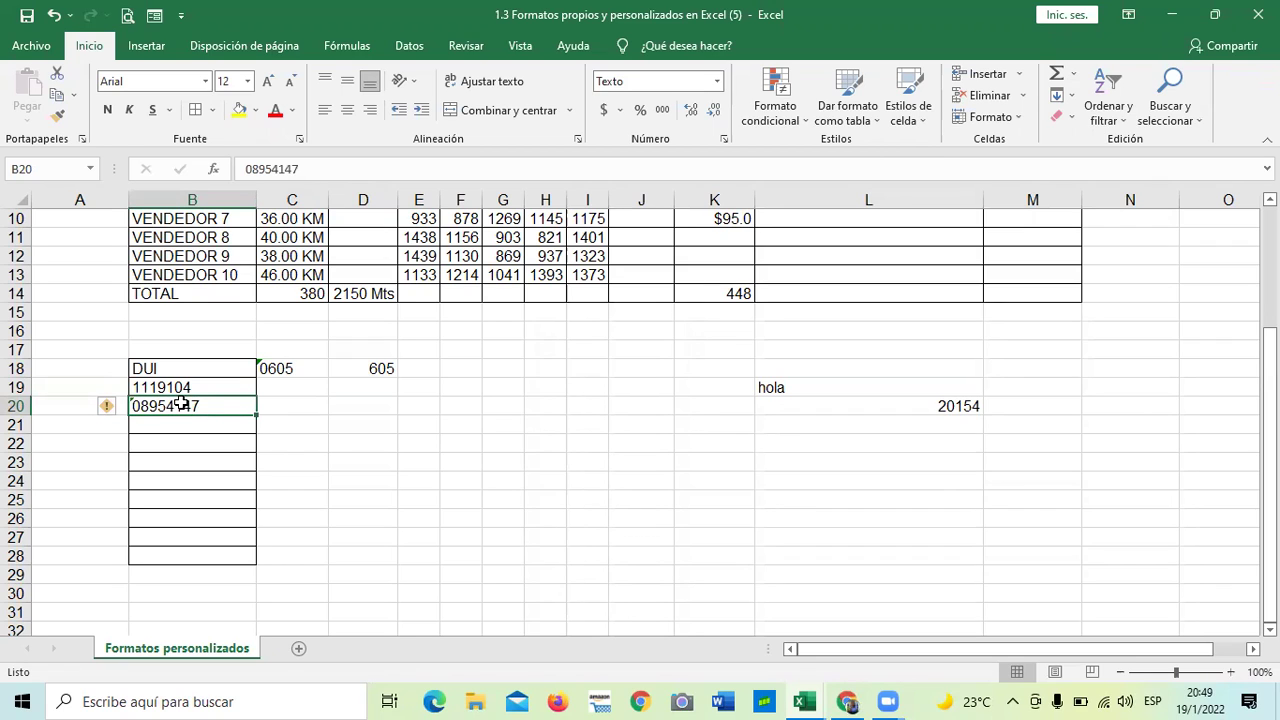
{"action": "left_click", "coordinate": [298, 500]}
{"action": "left_click", "coordinate": [565, 518]}
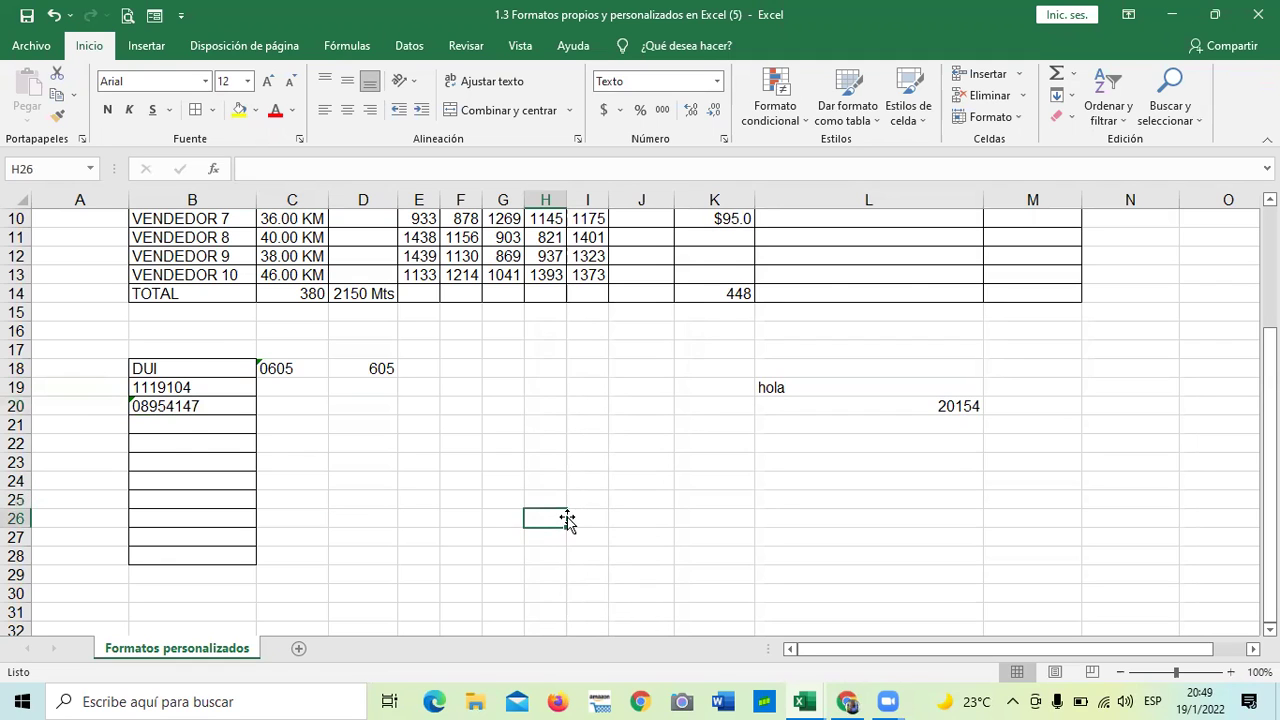
{"action": "scroll", "coordinate": [571, 490], "scroll_direction": "up", "scroll_amount": 3}
{"action": "scroll", "coordinate": [572, 482], "scroll_direction": "down", "scroll_amount": 2}
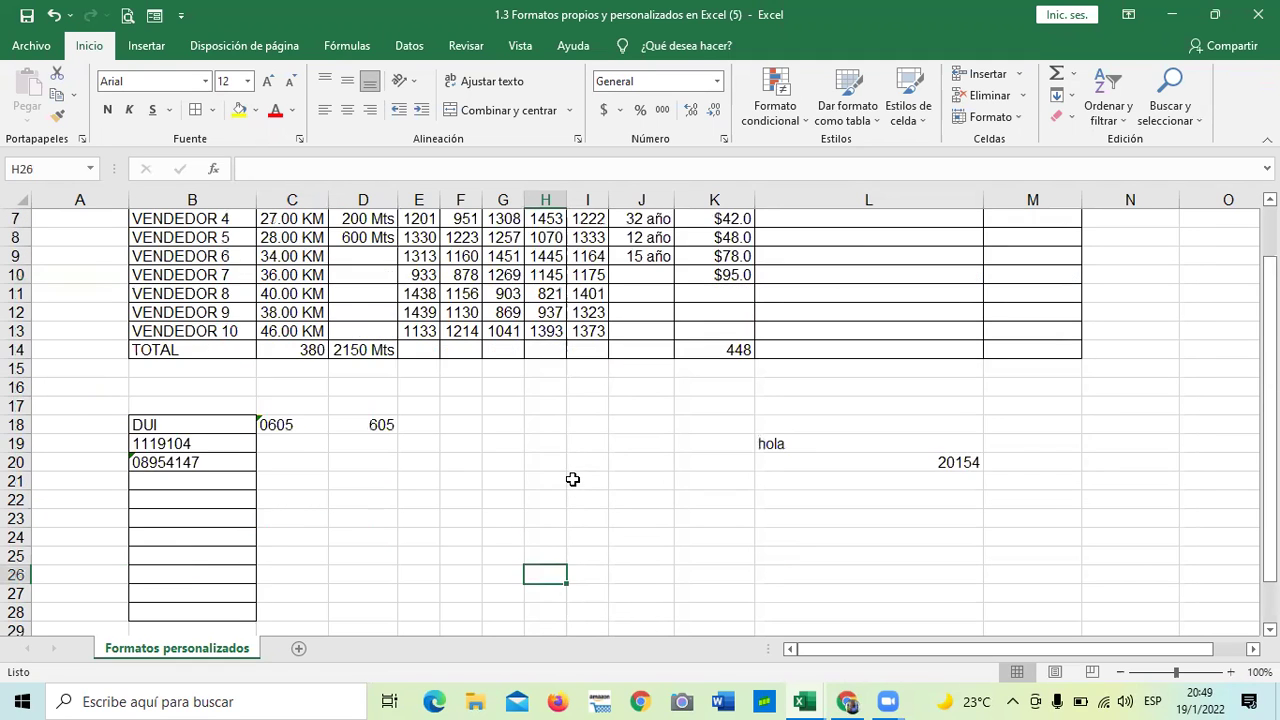
{"action": "scroll", "coordinate": [572, 480], "scroll_direction": "down", "scroll_amount": 2}
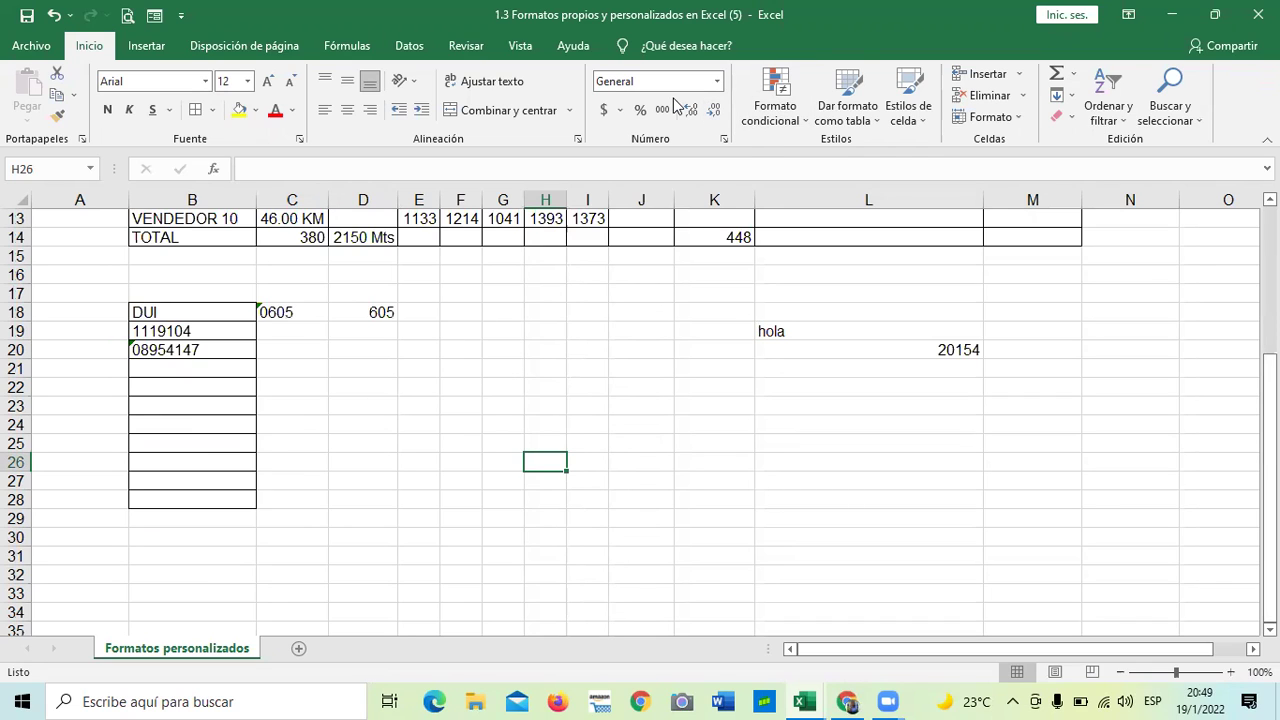
{"action": "left_click", "coordinate": [571, 408]}
{"action": "left_click", "coordinate": [724, 140]}
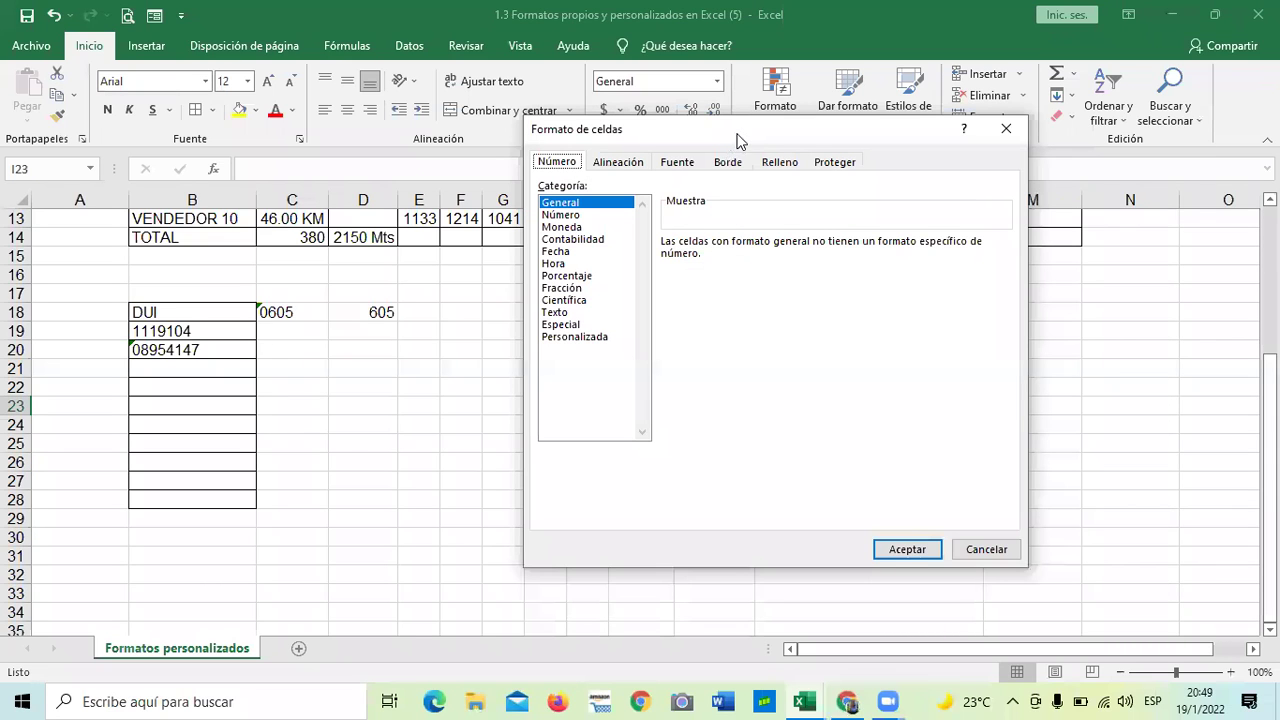
{"action": "left_click_drag", "start_coordinate": [737, 130], "coordinate": [737, 145]}
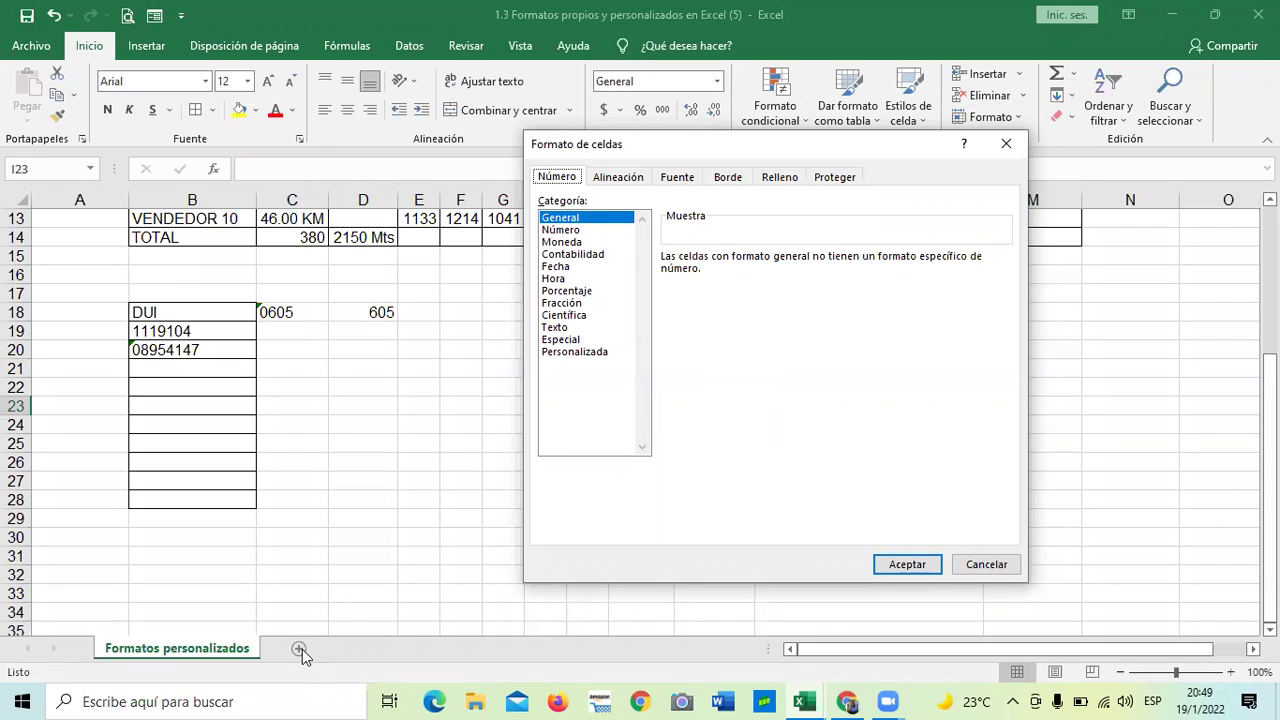
{"action": "left_click", "coordinate": [623, 177]}
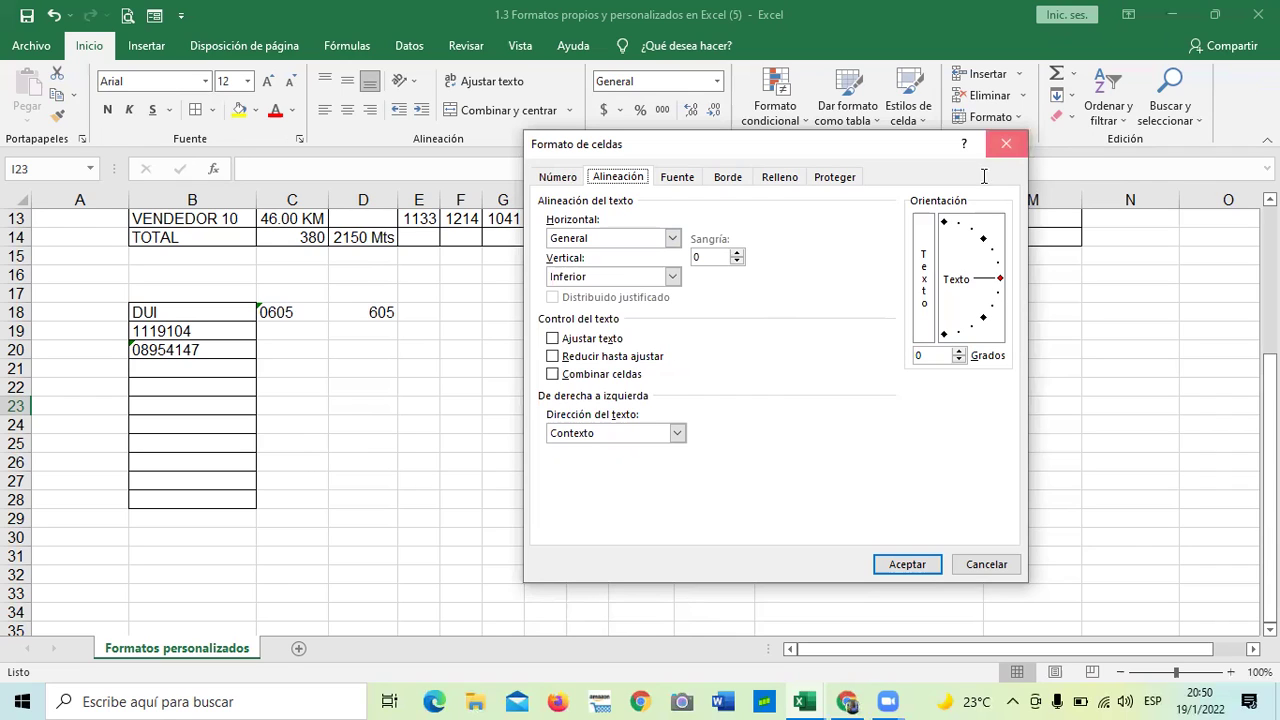
{"action": "left_click", "coordinate": [1006, 143]}
{"action": "scroll", "coordinate": [765, 413], "scroll_direction": "up", "scroll_amount": 4}
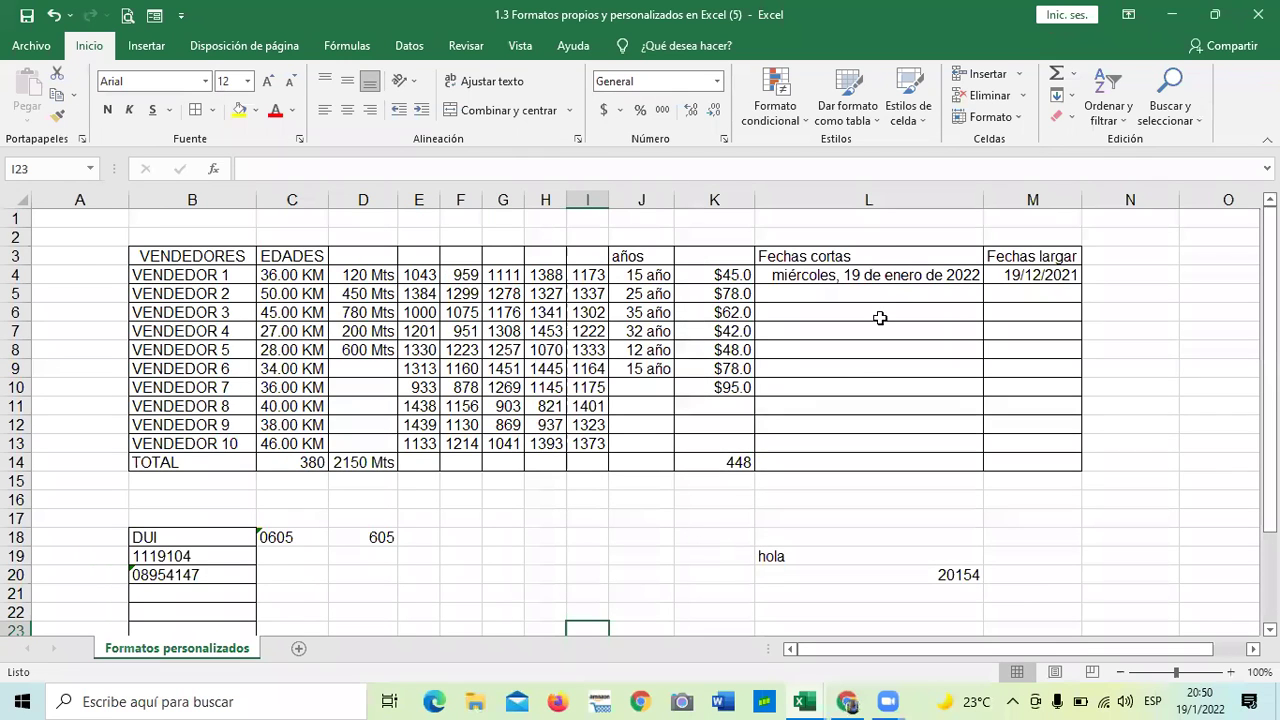
- Apply the short date format to L4 (19/1/2022) and narrow column L to fit
{"action": "left_click", "coordinate": [874, 256]}
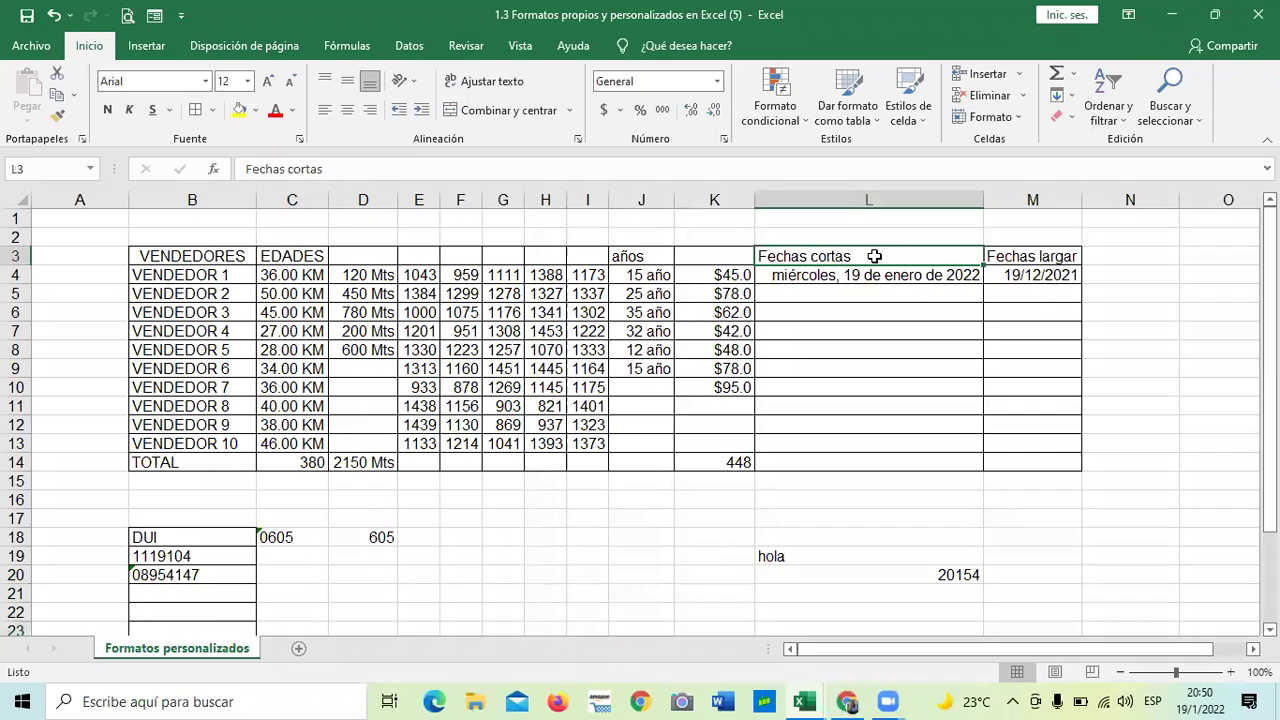
{"action": "left_click", "coordinate": [871, 275]}
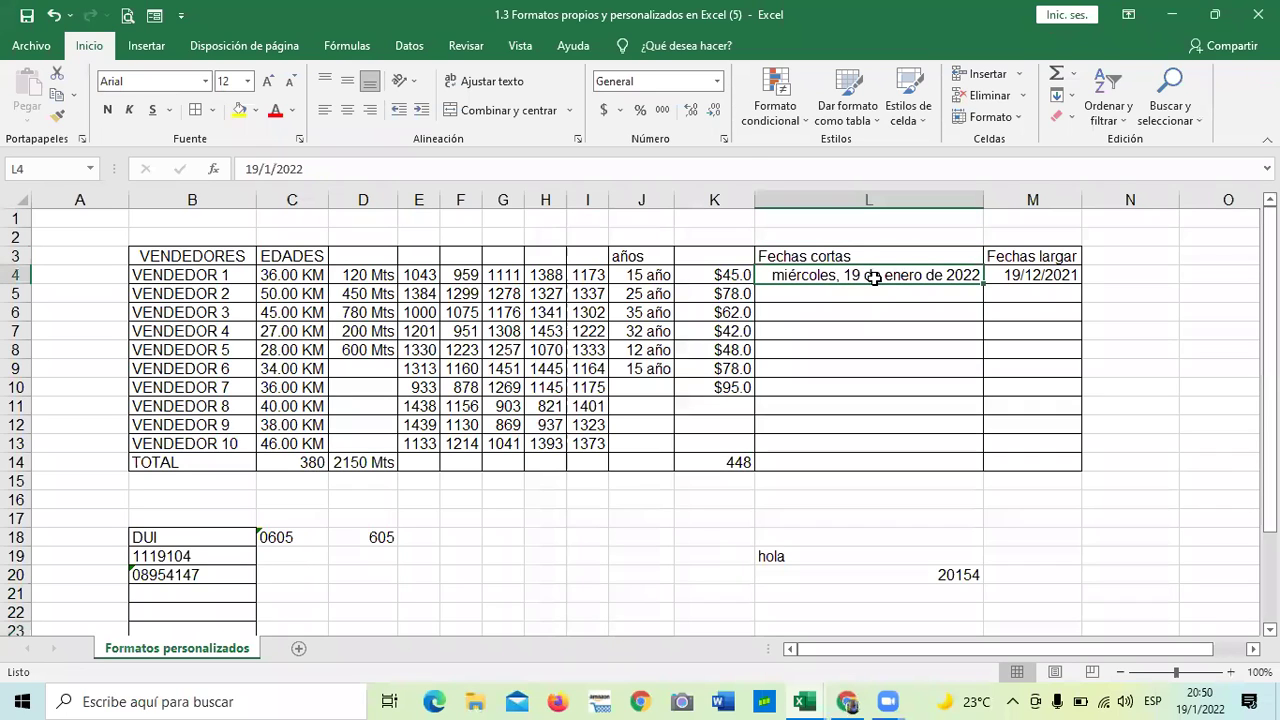
{"action": "left_click", "coordinate": [722, 138]}
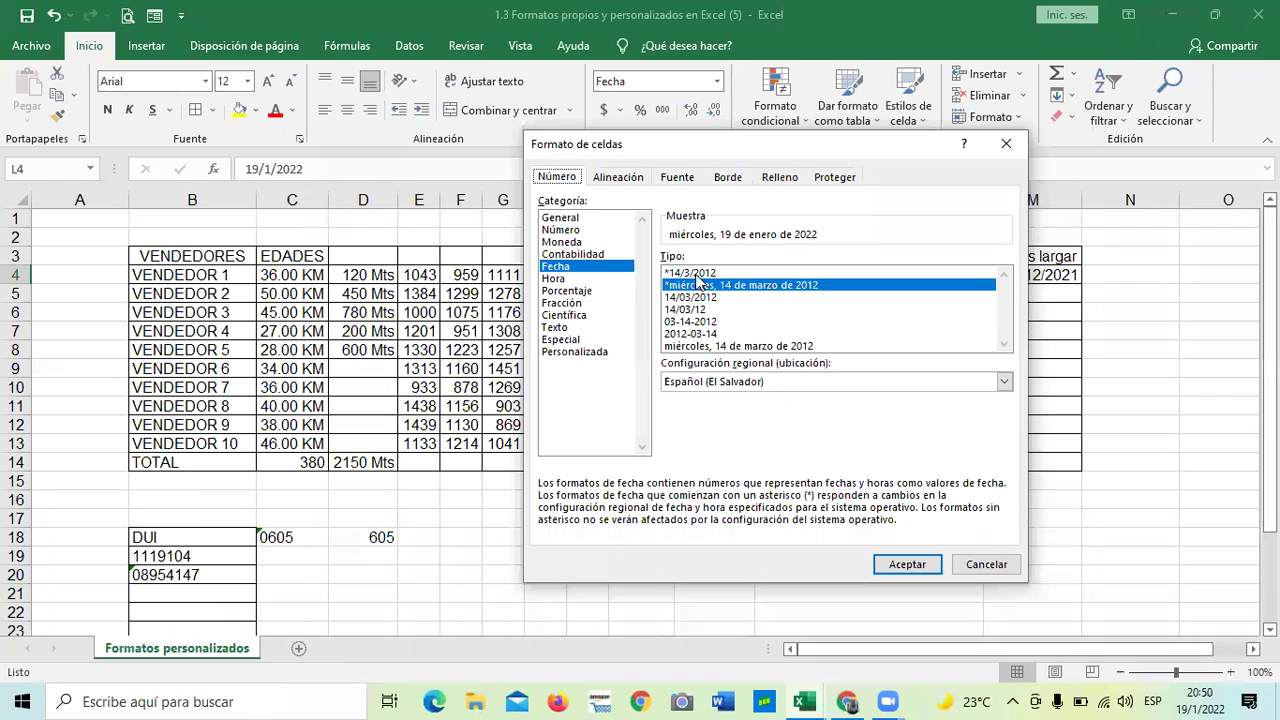
{"action": "left_click", "coordinate": [907, 563]}
{"action": "left_click_drag", "start_coordinate": [987, 200], "coordinate": [931, 200]}
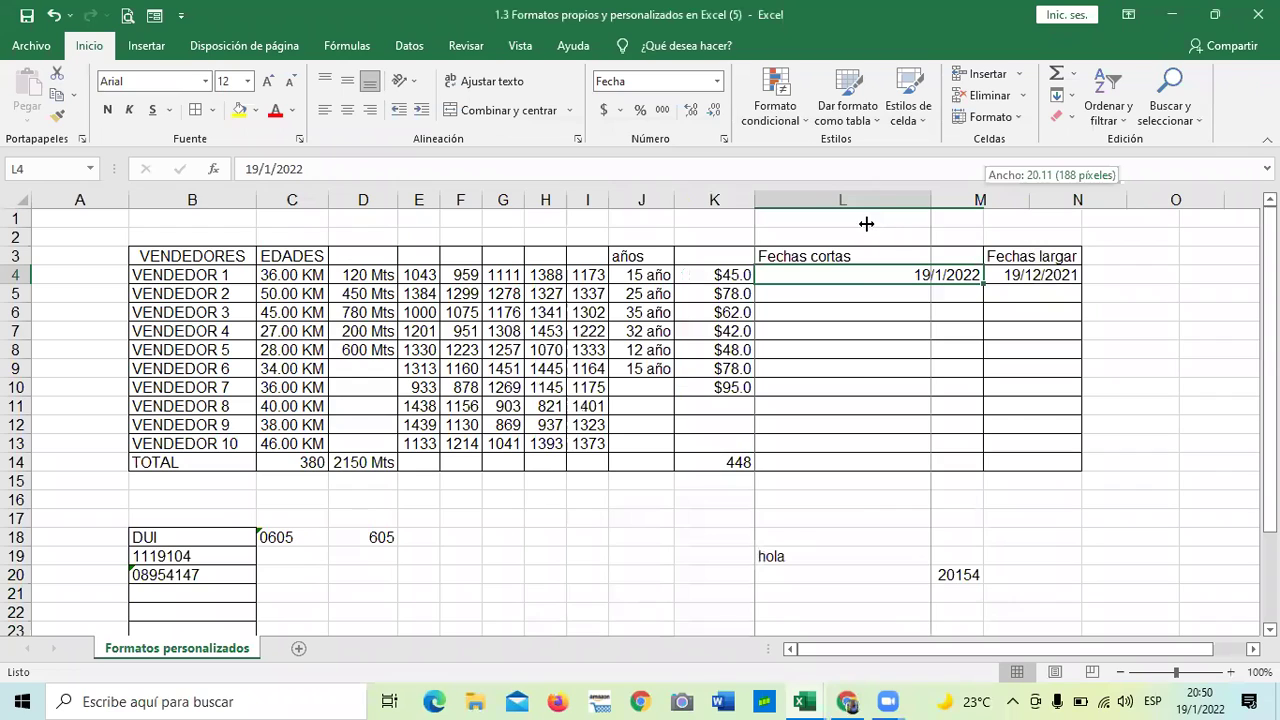
{"action": "left_click_drag", "start_coordinate": [860, 226], "coordinate": [860, 226]}
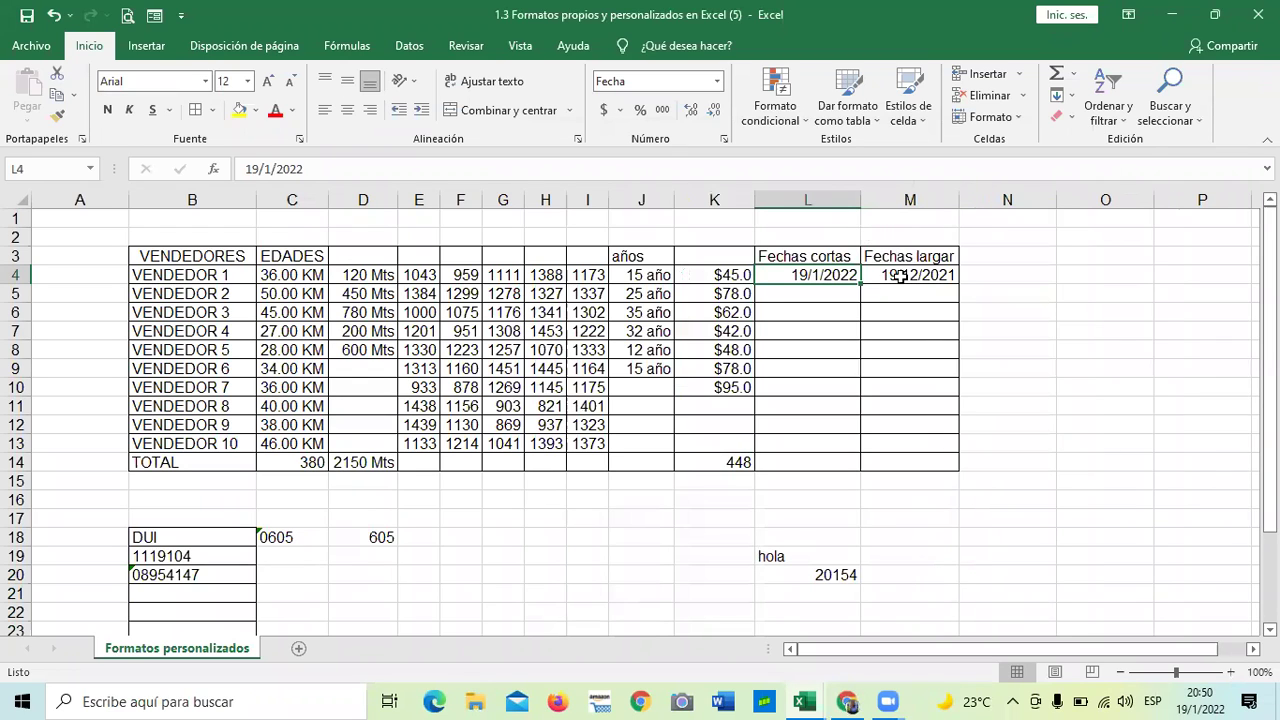
{"action": "left_click", "coordinate": [899, 277]}
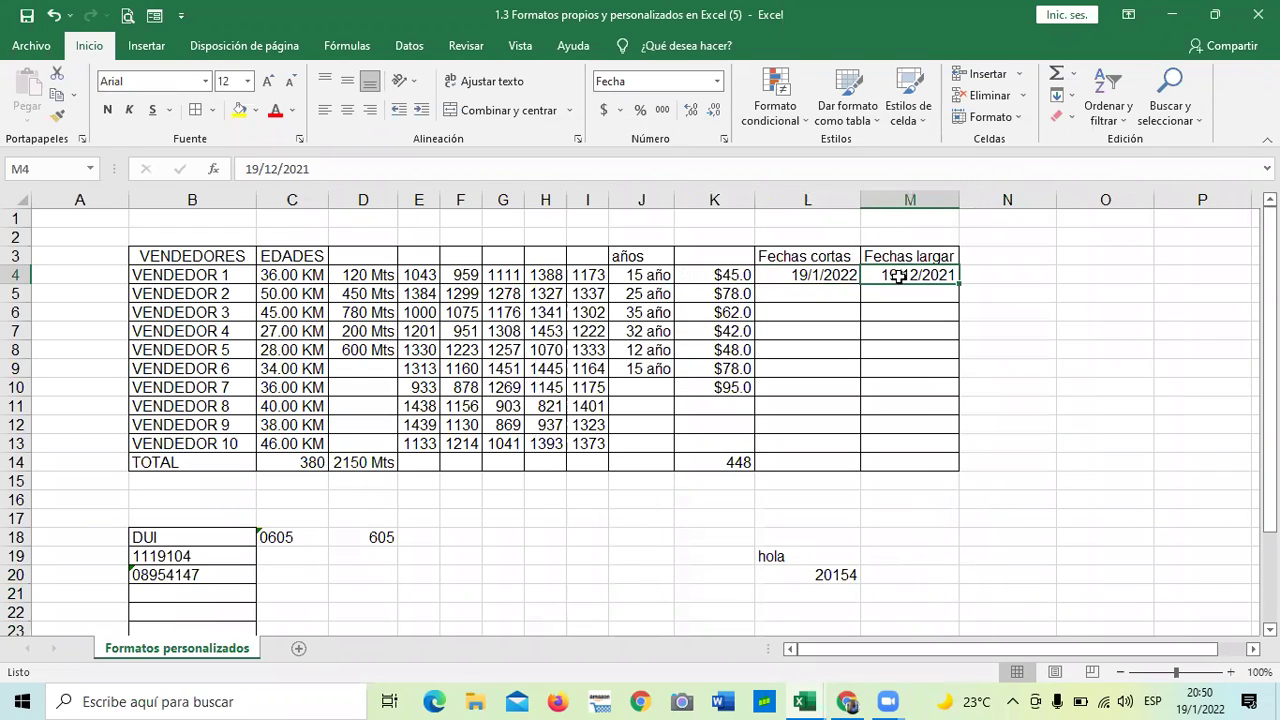
{"action": "left_click", "coordinate": [885, 257]}
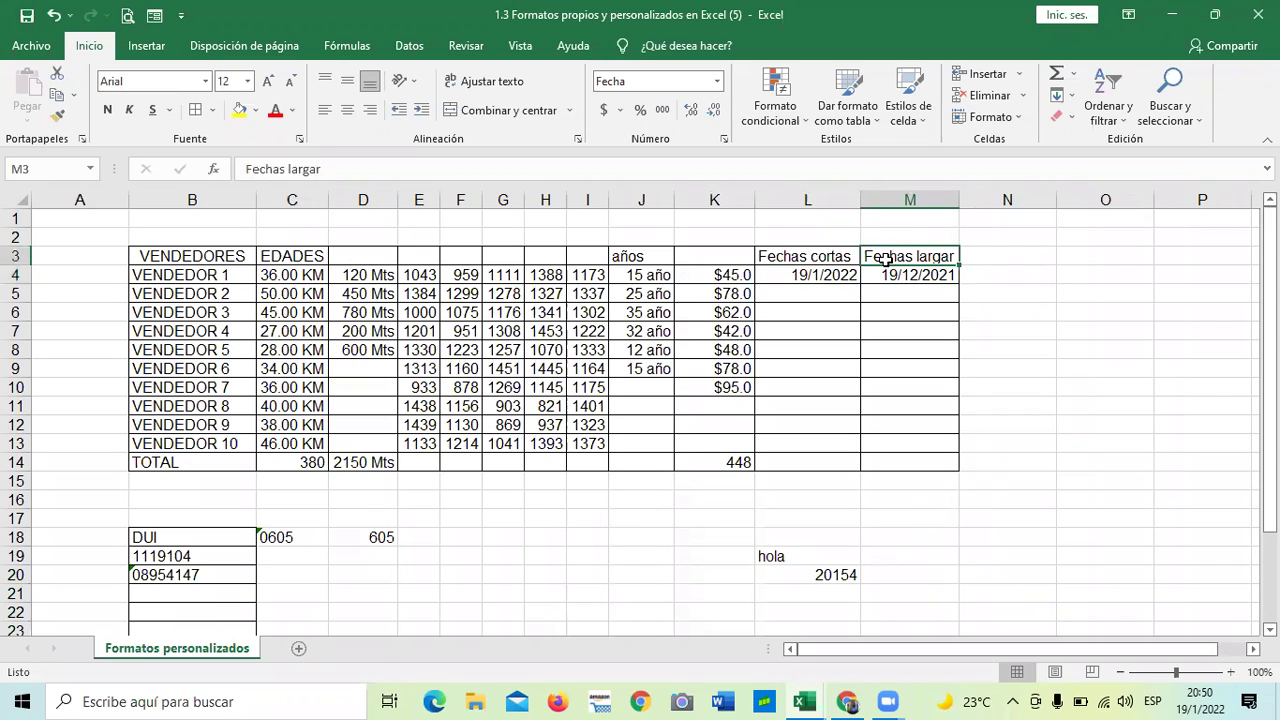
- Rotate the Fechas cortas header in L3 to a 45-degree text orientation
{"action": "left_click", "coordinate": [841, 257]}
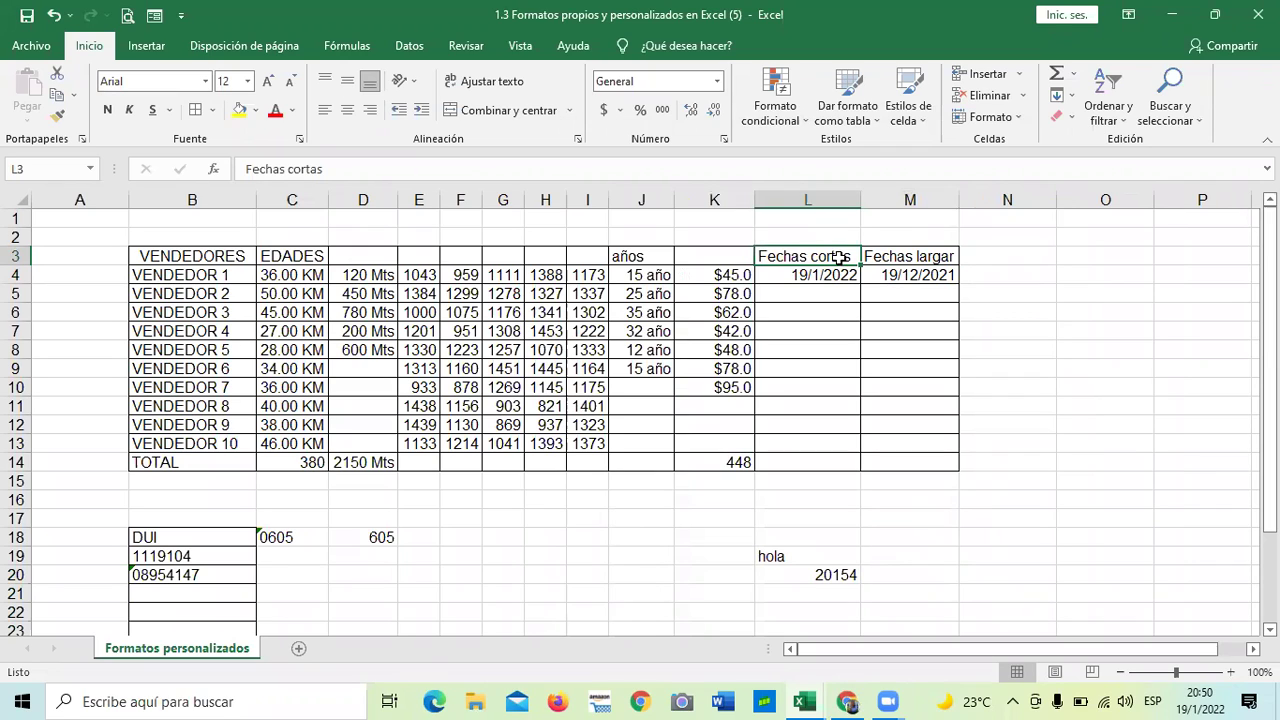
{"action": "left_click", "coordinate": [896, 257]}
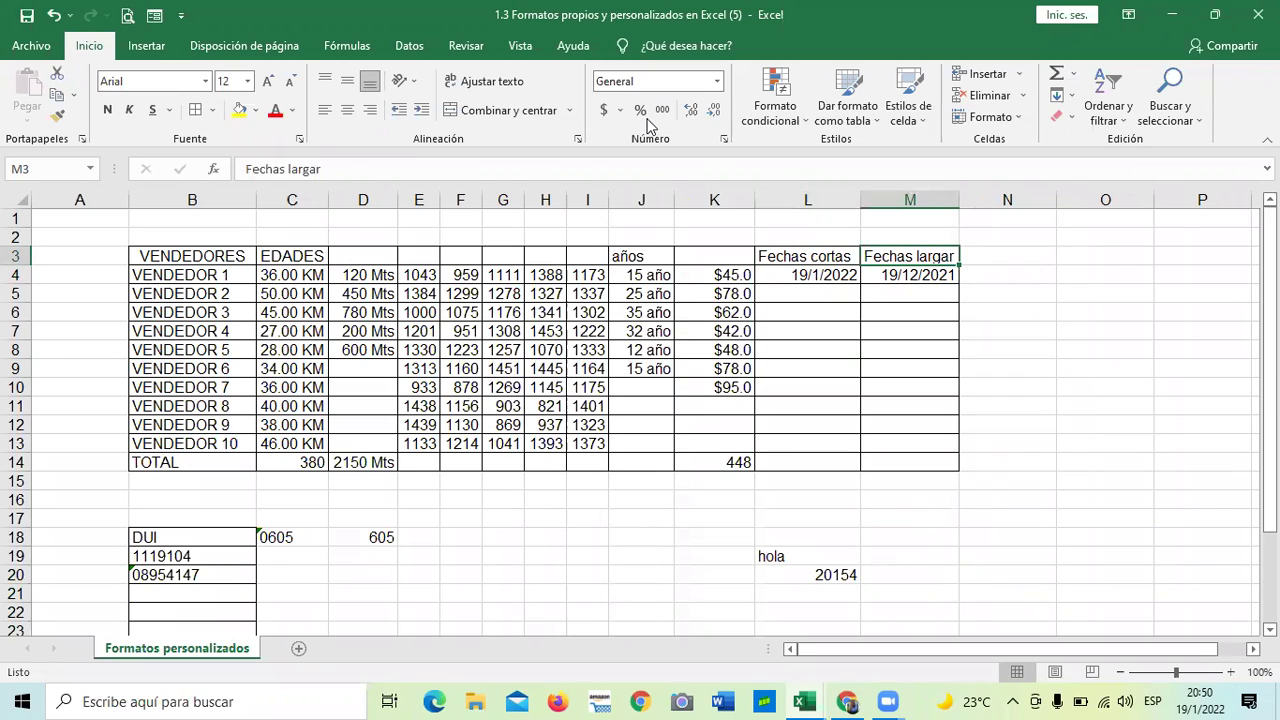
{"action": "left_click", "coordinate": [814, 257]}
{"action": "left_click", "coordinate": [725, 139]}
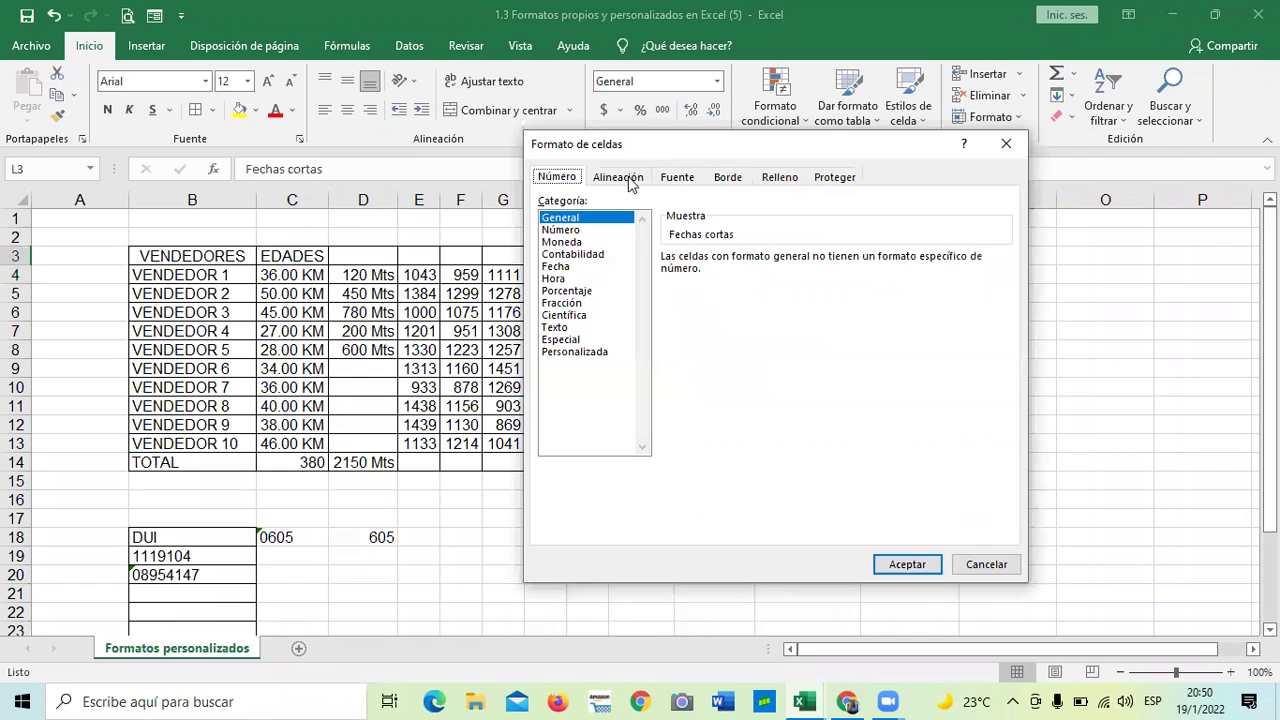
{"action": "left_click", "coordinate": [626, 180]}
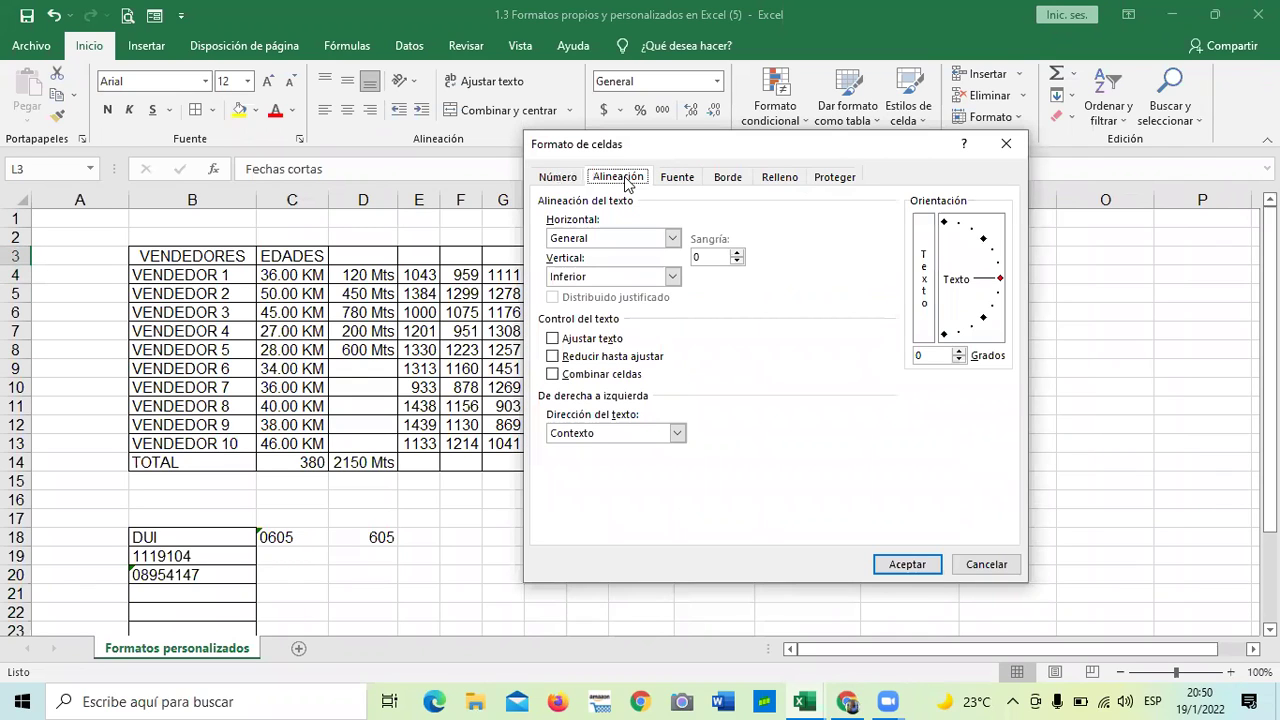
{"action": "left_click", "coordinate": [983, 241]}
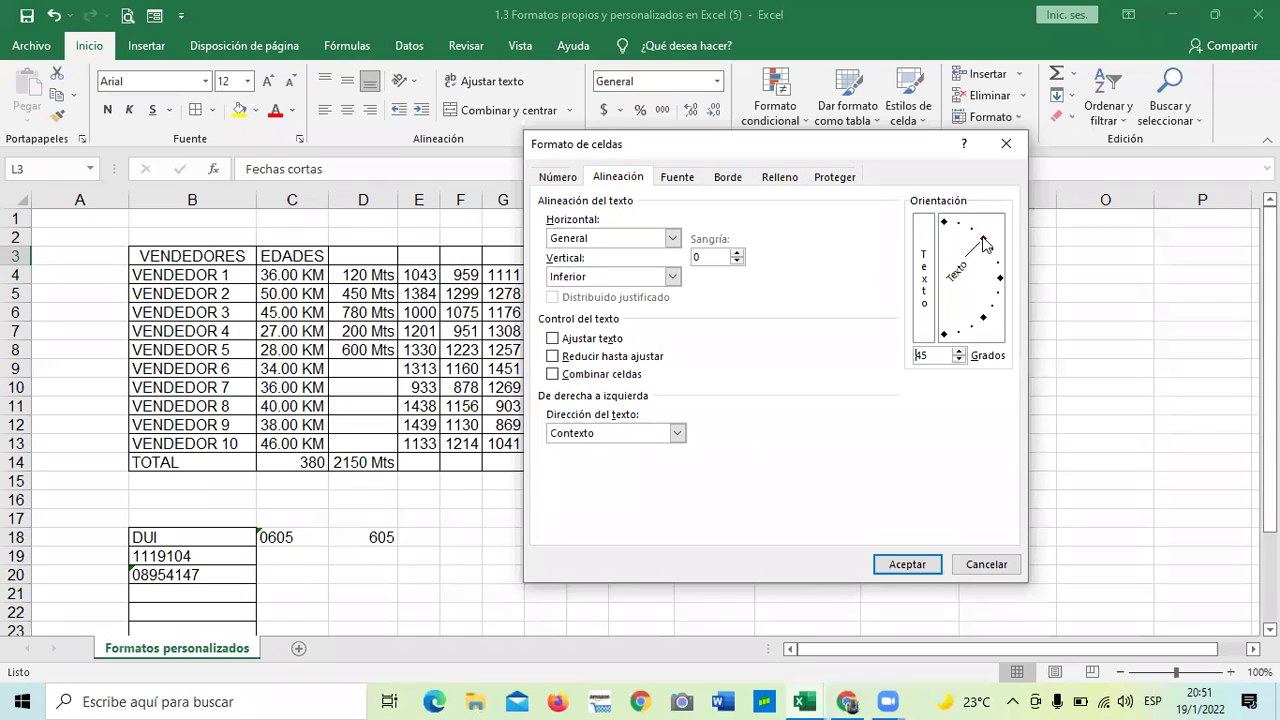
{"action": "left_click", "coordinate": [968, 231]}
{"action": "left_click", "coordinate": [958, 225]}
{"action": "mouse_move", "coordinate": [950, 232]}
{"action": "left_mouse_down"}
{"action": "mouse_move", "coordinate": [946, 246]}
{"action": "mouse_move", "coordinate": [946, 232]}
{"action": "left_mouse_up"}
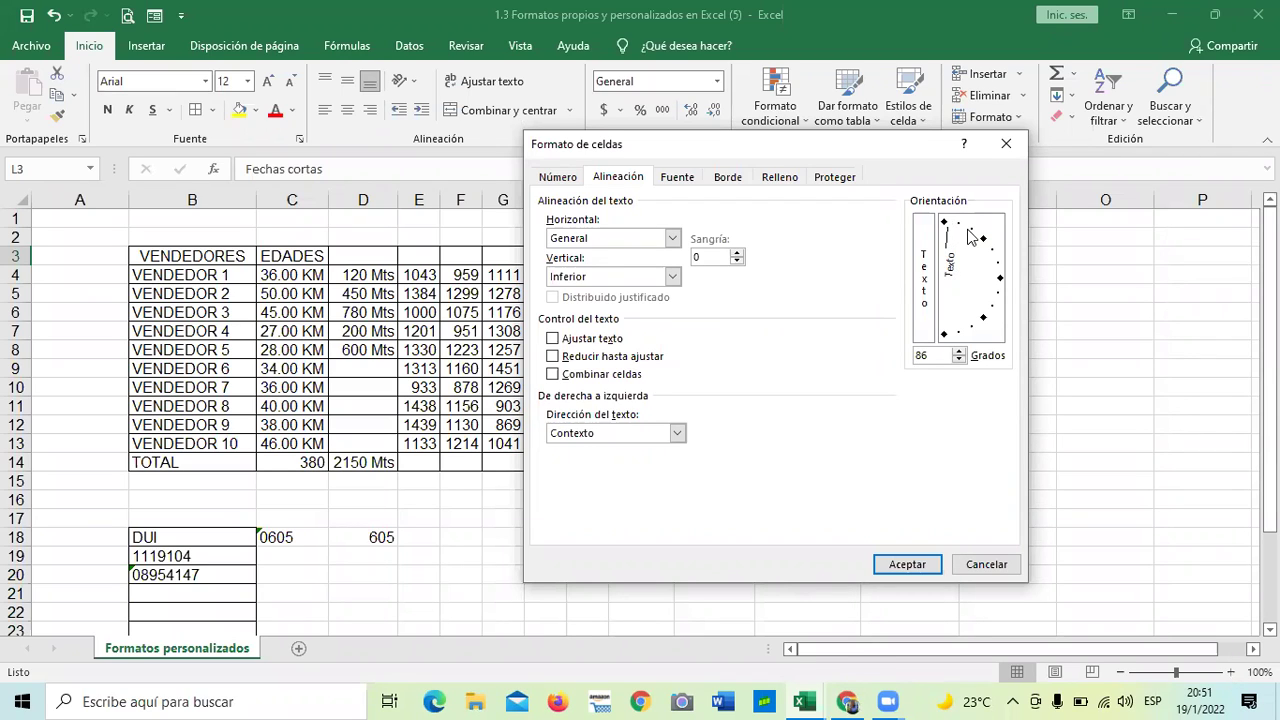
{"action": "left_click", "coordinate": [968, 234]}
{"action": "left_click", "coordinate": [944, 354]}
{"action": "left_click", "coordinate": [985, 240]}
{"action": "left_click", "coordinate": [920, 566]}
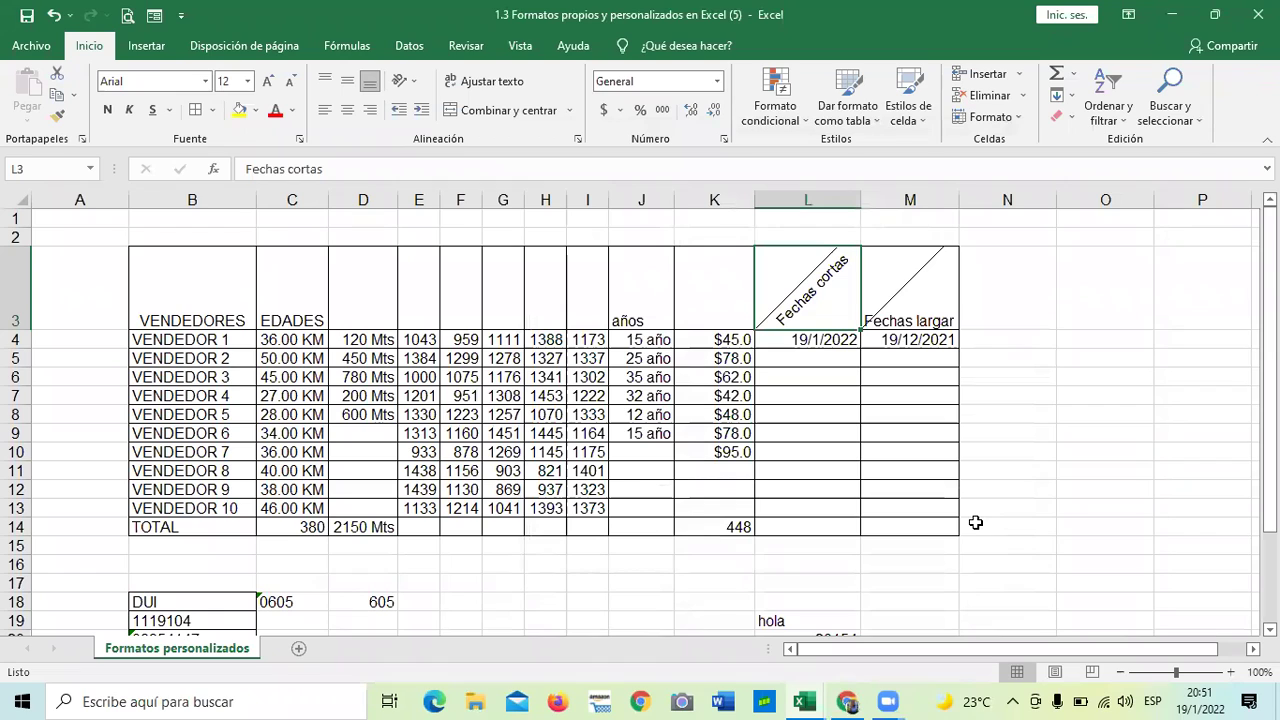
- Apply an angled text rotation to the date header using Formato de celdas > Alineación
{"action": "left_click", "coordinate": [1066, 472]}
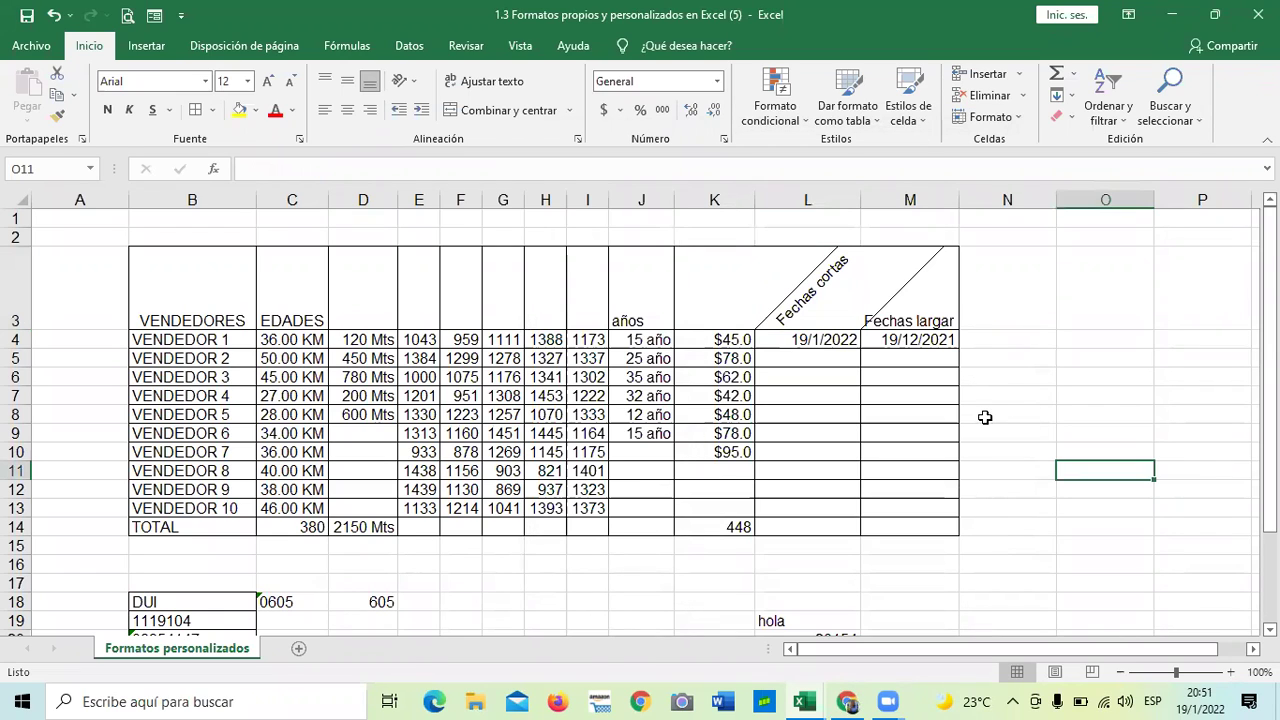
{"action": "left_click", "coordinate": [846, 280]}
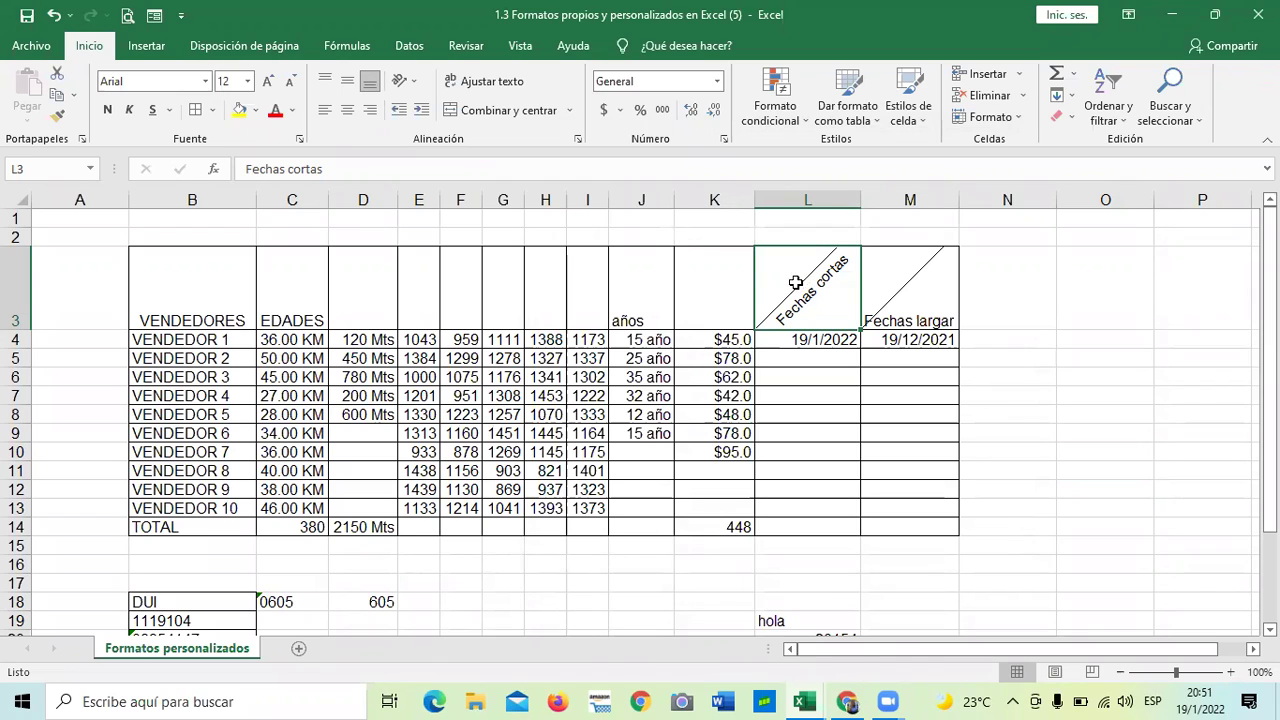
{"action": "left_click", "coordinate": [904, 279]}
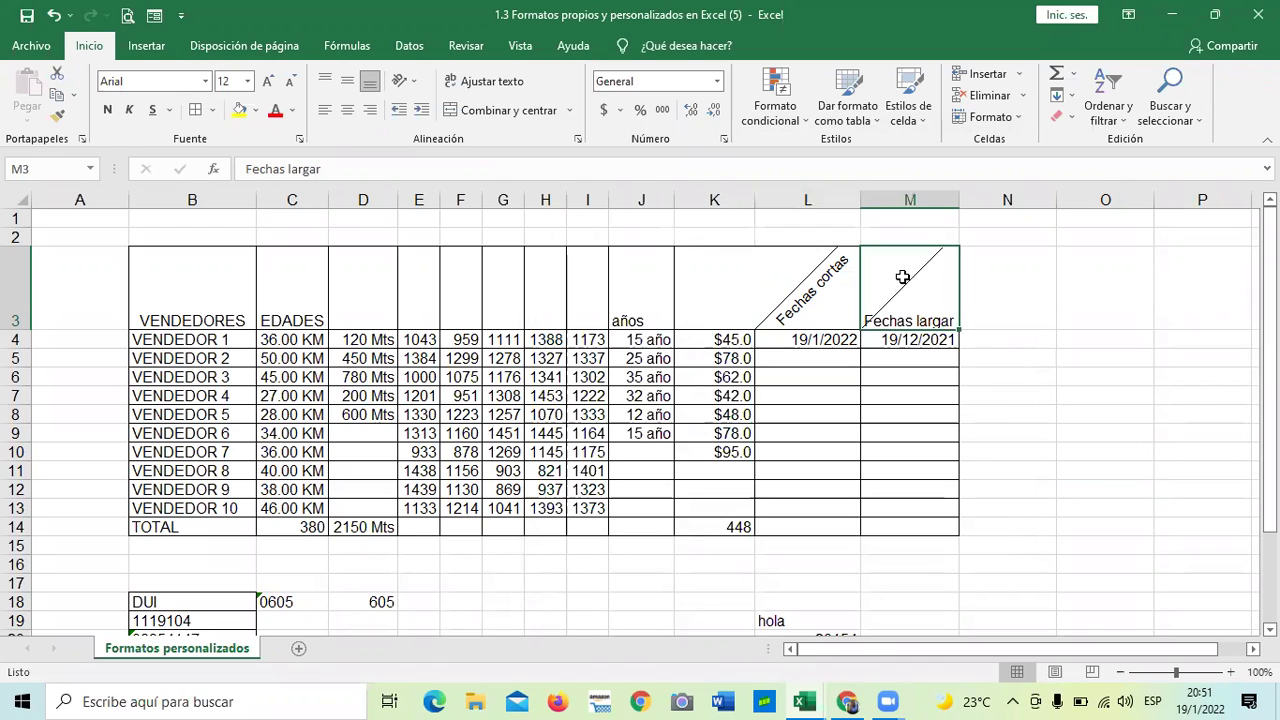
{"action": "left_click", "coordinate": [724, 139]}
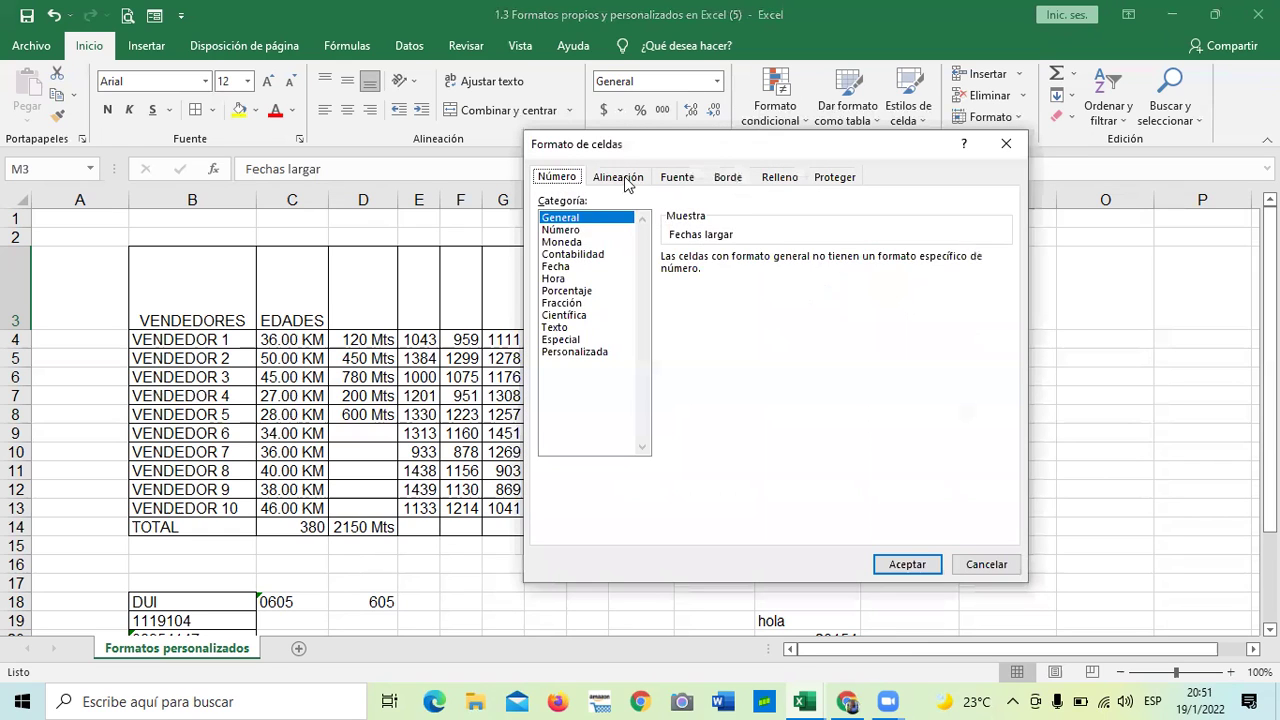
{"action": "left_click", "coordinate": [617, 177]}
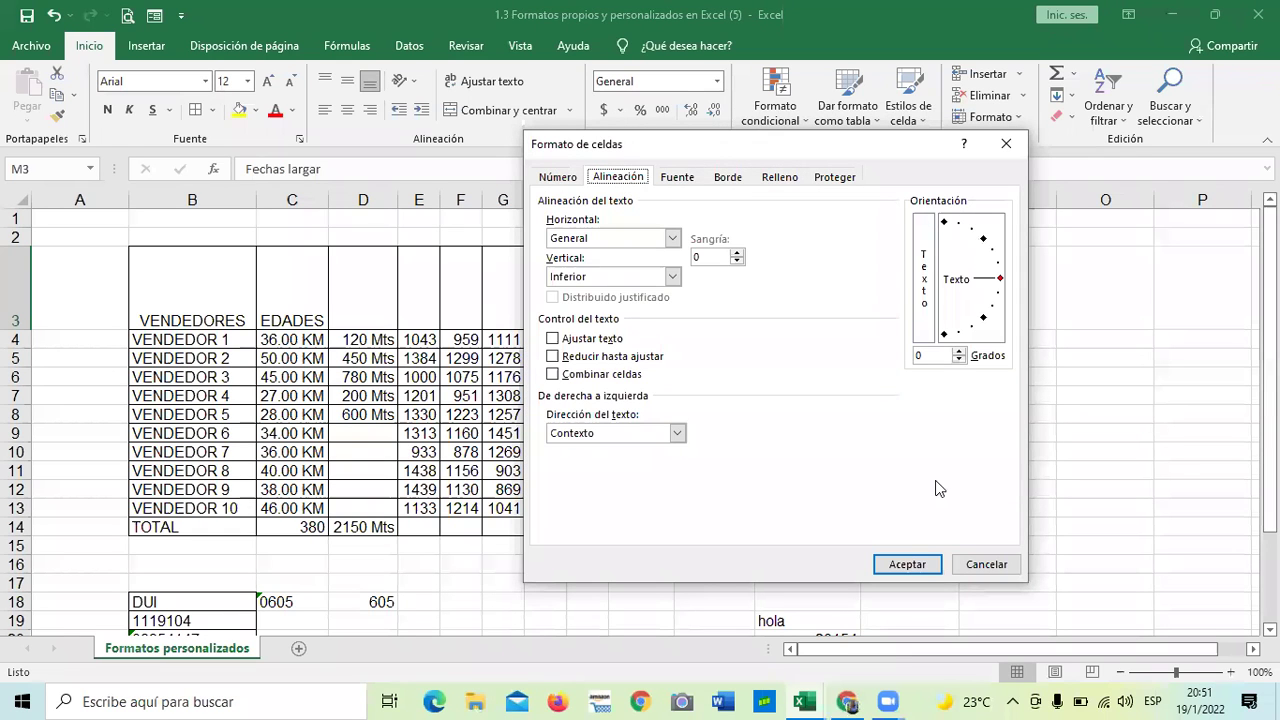
{"action": "left_click", "coordinate": [907, 565]}
{"action": "left_click", "coordinate": [1018, 451]}
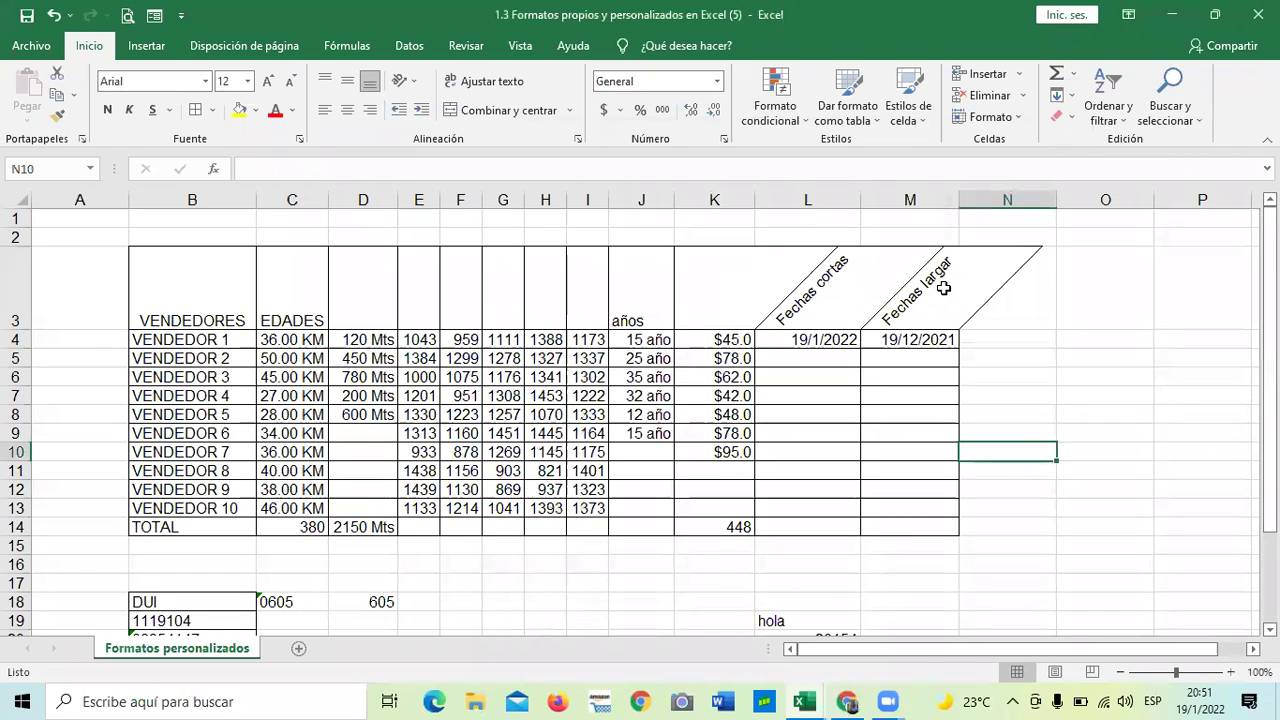
- Rotate both date headers in L3:M3 to 90 degrees vertical
{"action": "left_click_drag", "start_coordinate": [943, 288], "coordinate": [808, 290]}
{"action": "left_click", "coordinate": [724, 141]}
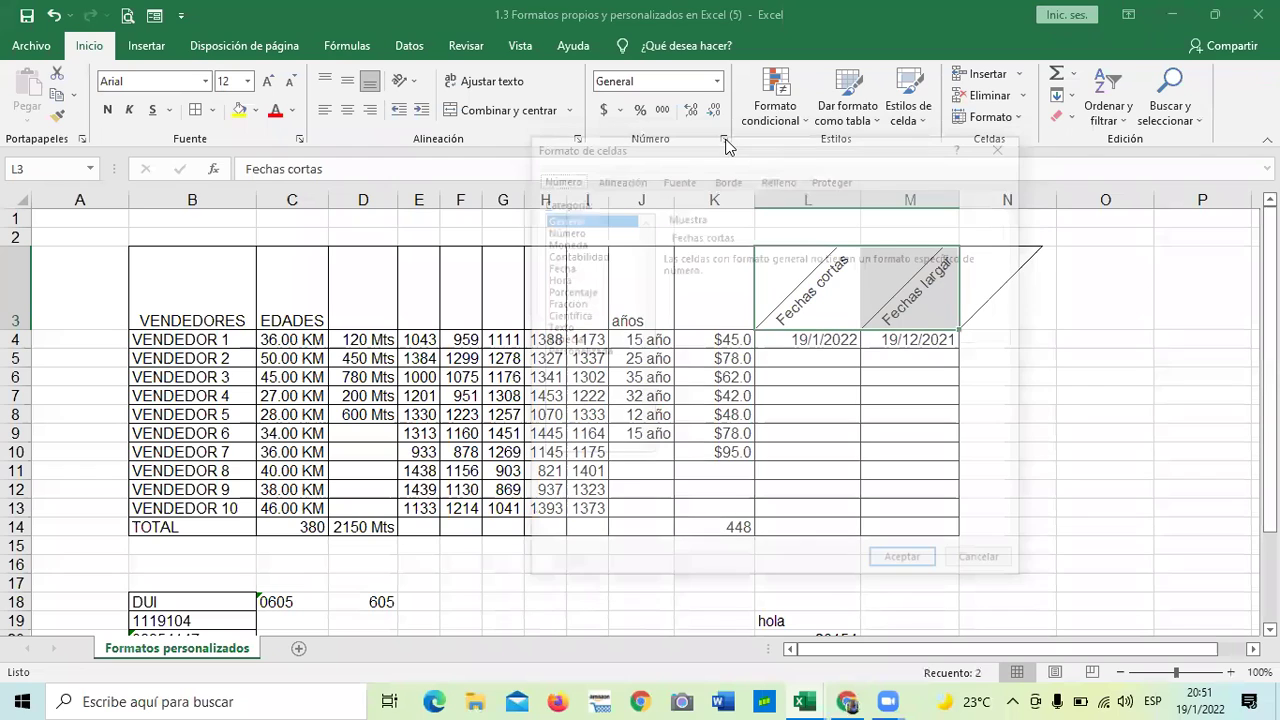
{"action": "left_click", "coordinate": [639, 178]}
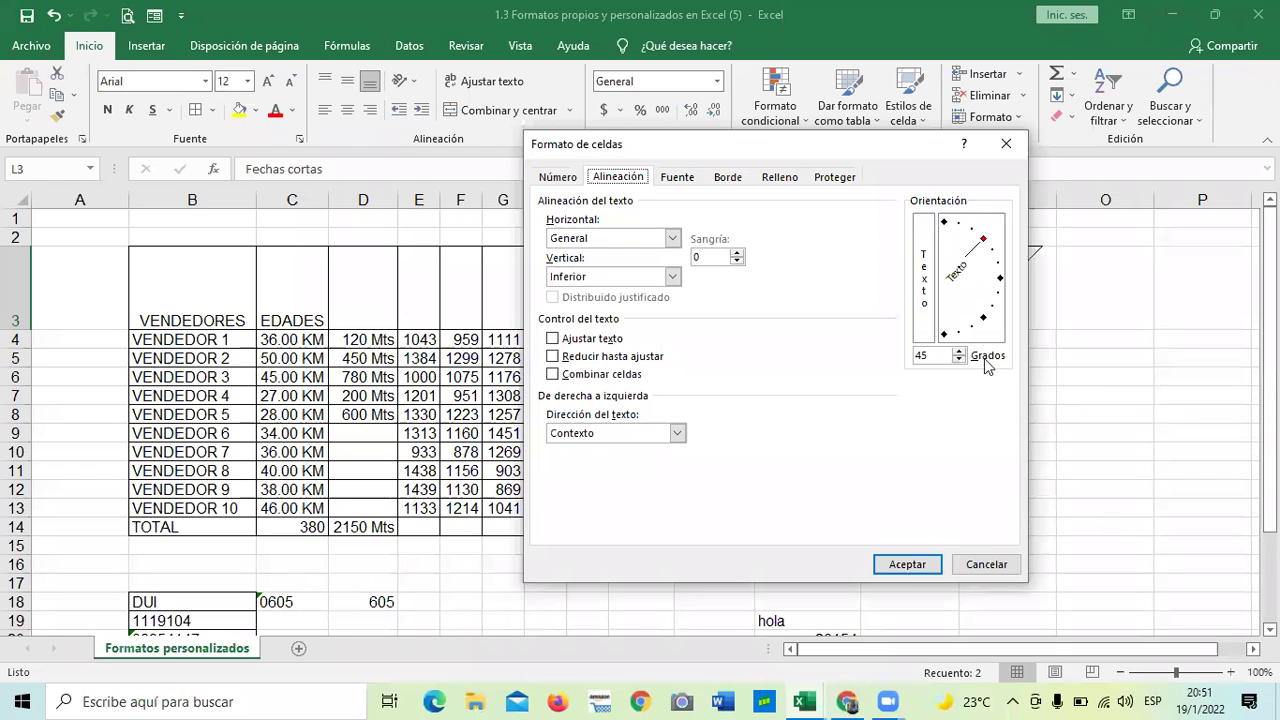
{"action": "left_click", "coordinate": [943, 223]}
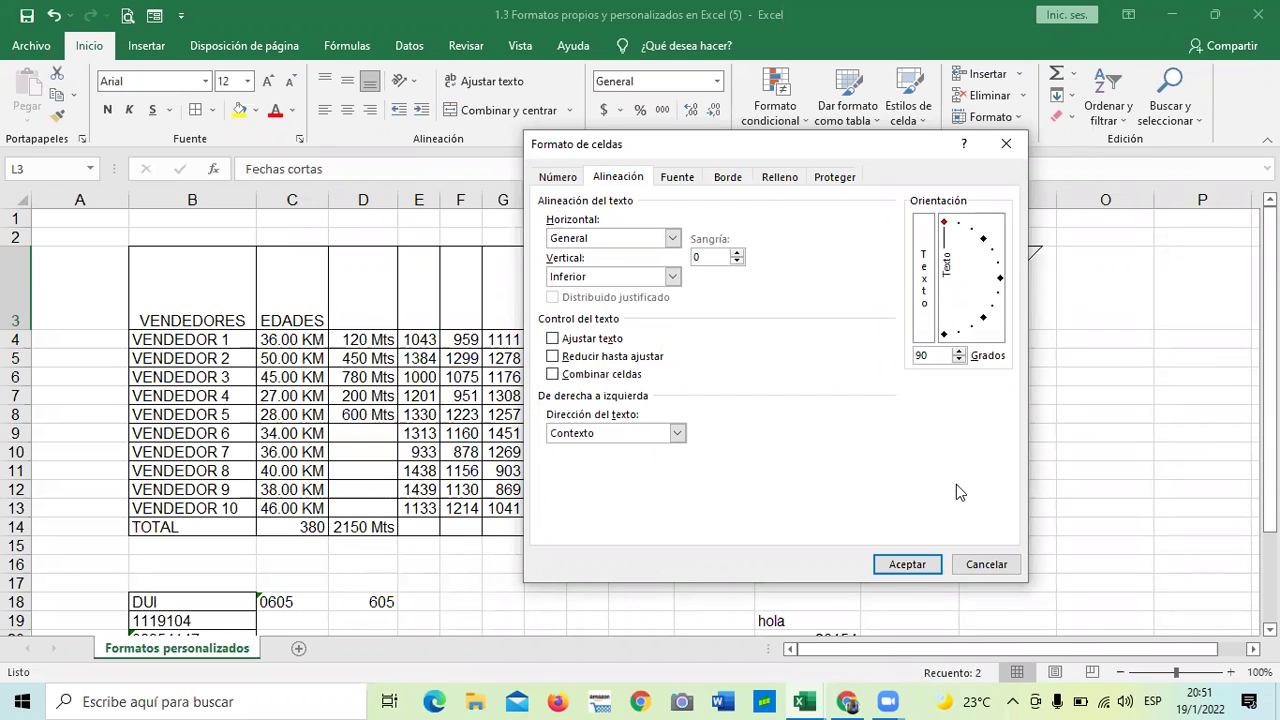
{"action": "left_click", "coordinate": [917, 563]}
{"action": "left_click", "coordinate": [1048, 511]}
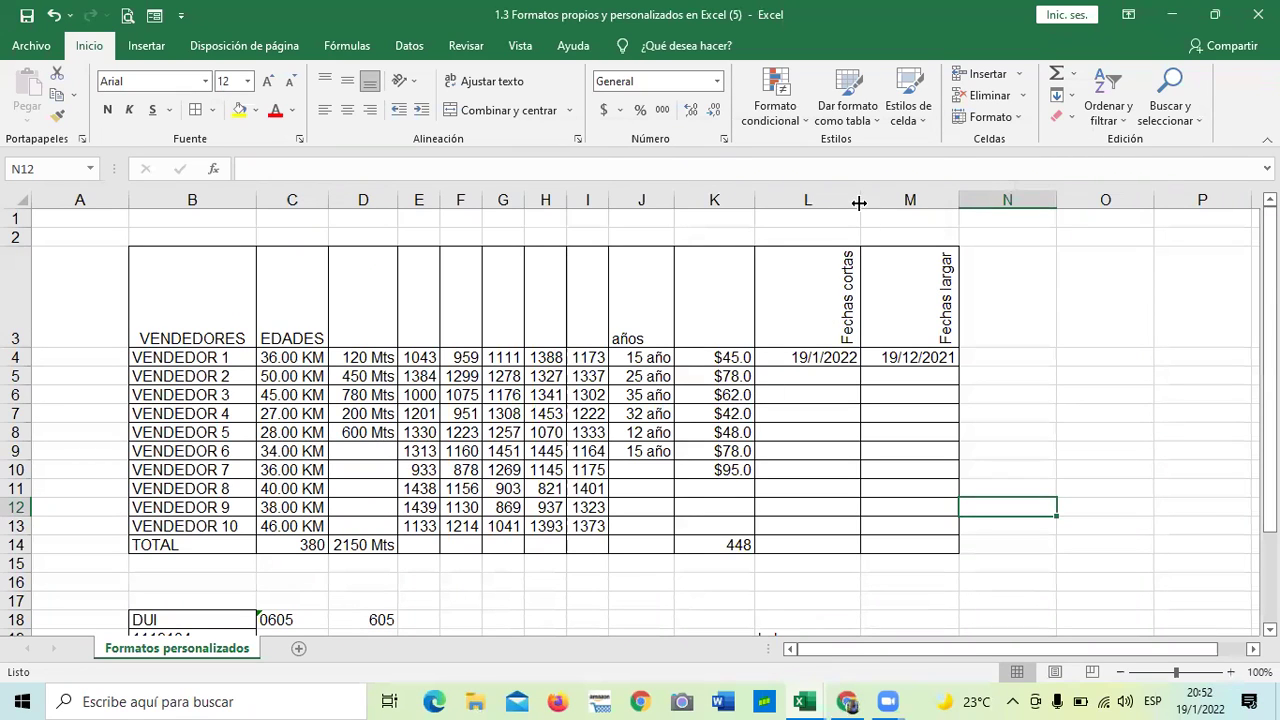
- Narrow column L to fit the vertical header and clear the date in M4
{"action": "left_click_drag", "start_coordinate": [859, 200], "coordinate": [779, 357]}
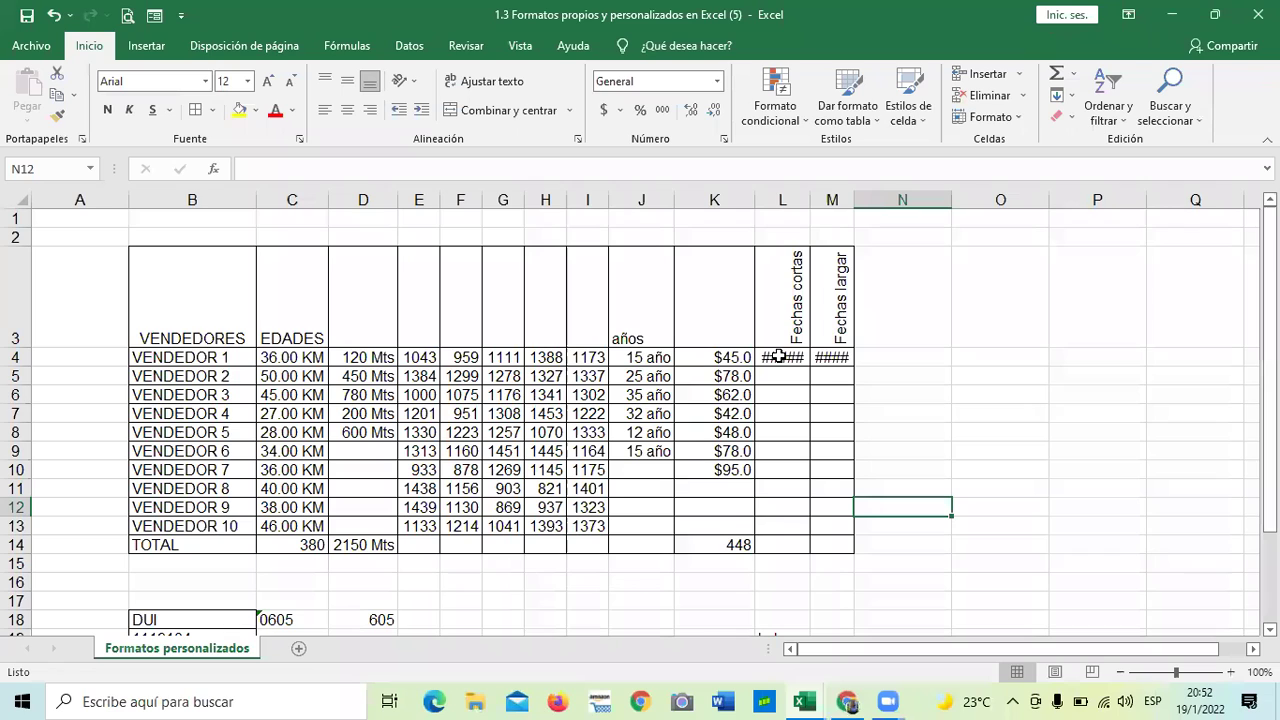
{"action": "left_click", "coordinate": [838, 360]}
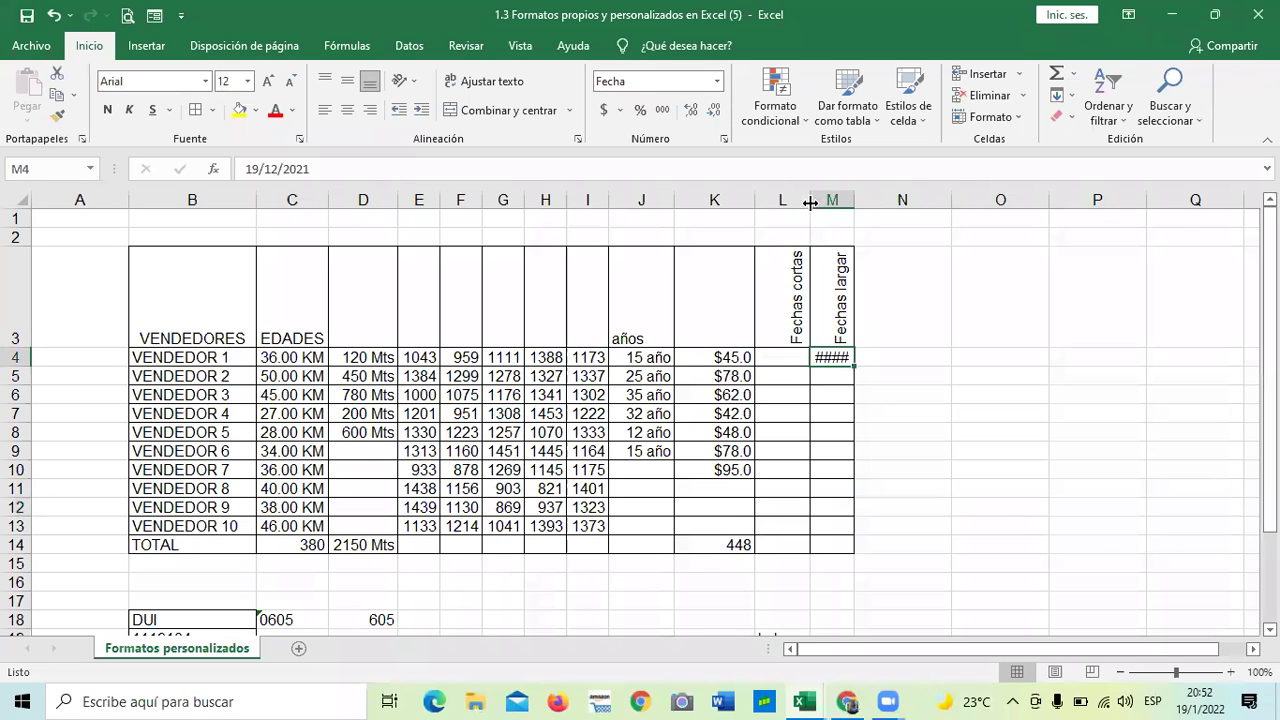
{"action": "key", "text": "Delete"}
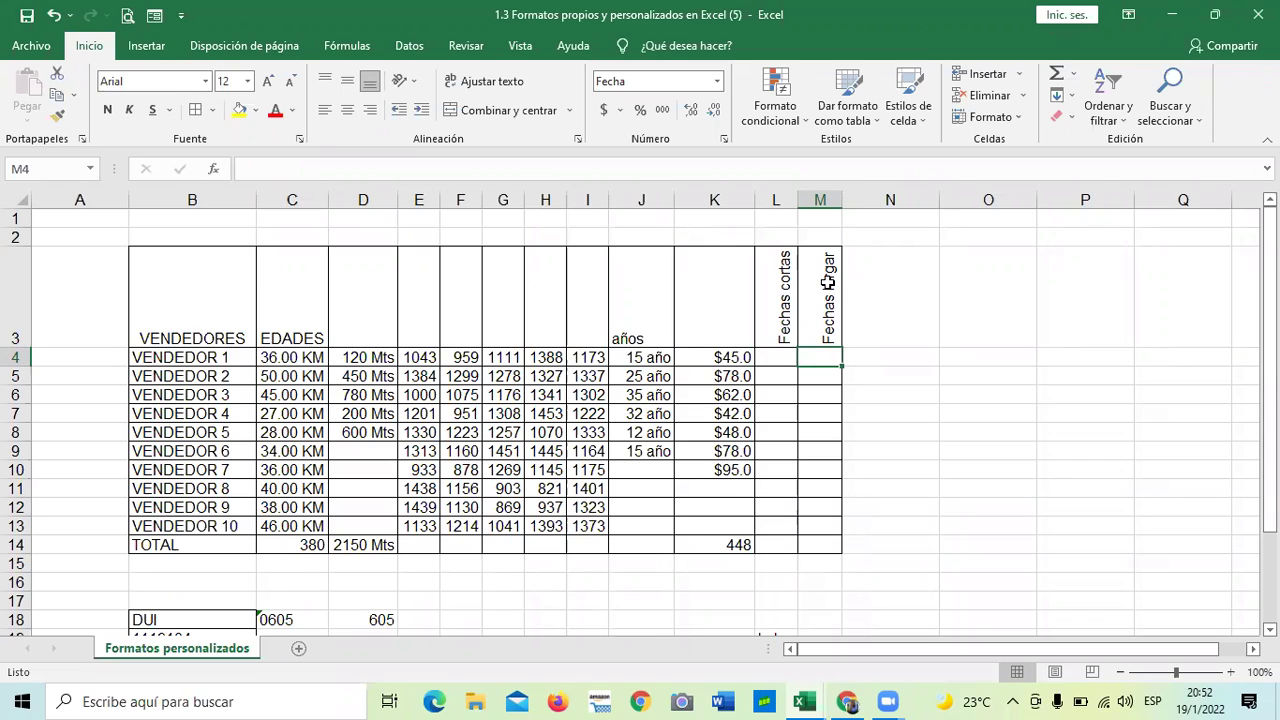
{"action": "left_click", "coordinate": [886, 449]}
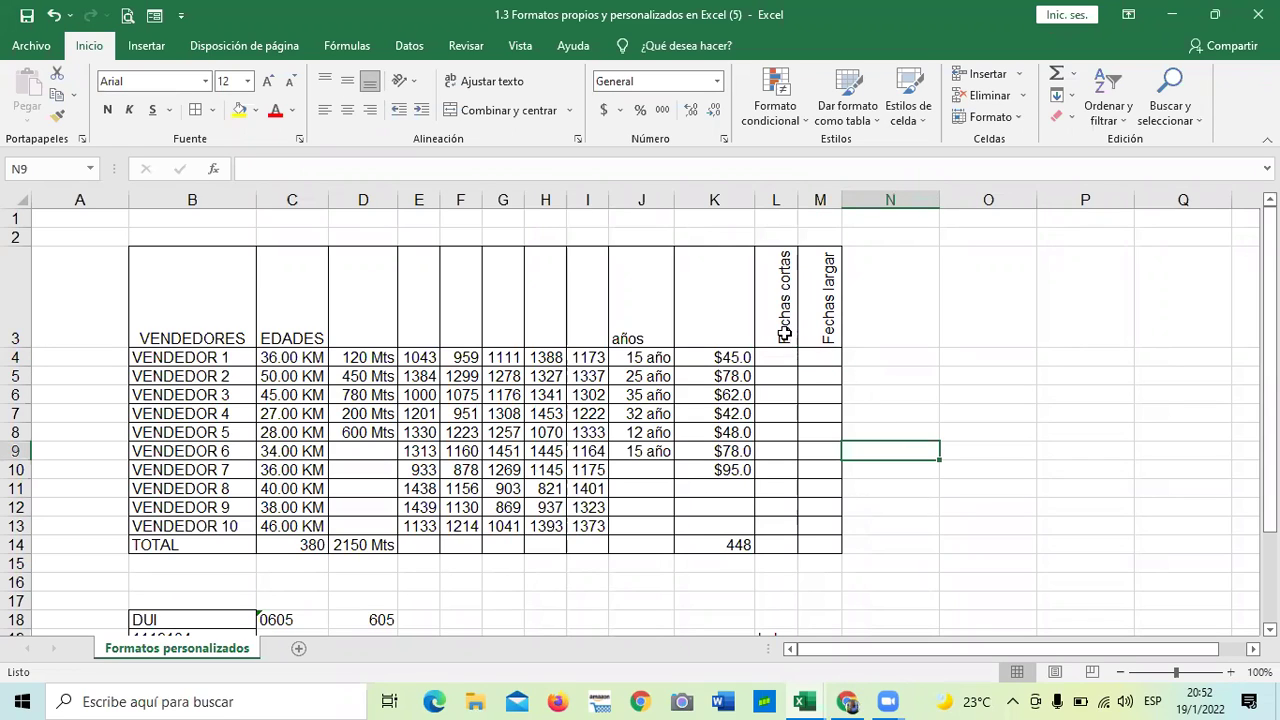
- Replace the L3 header 'Fechas cortas' with the text 'Nota final'
{"action": "left_click", "coordinate": [783, 316]}
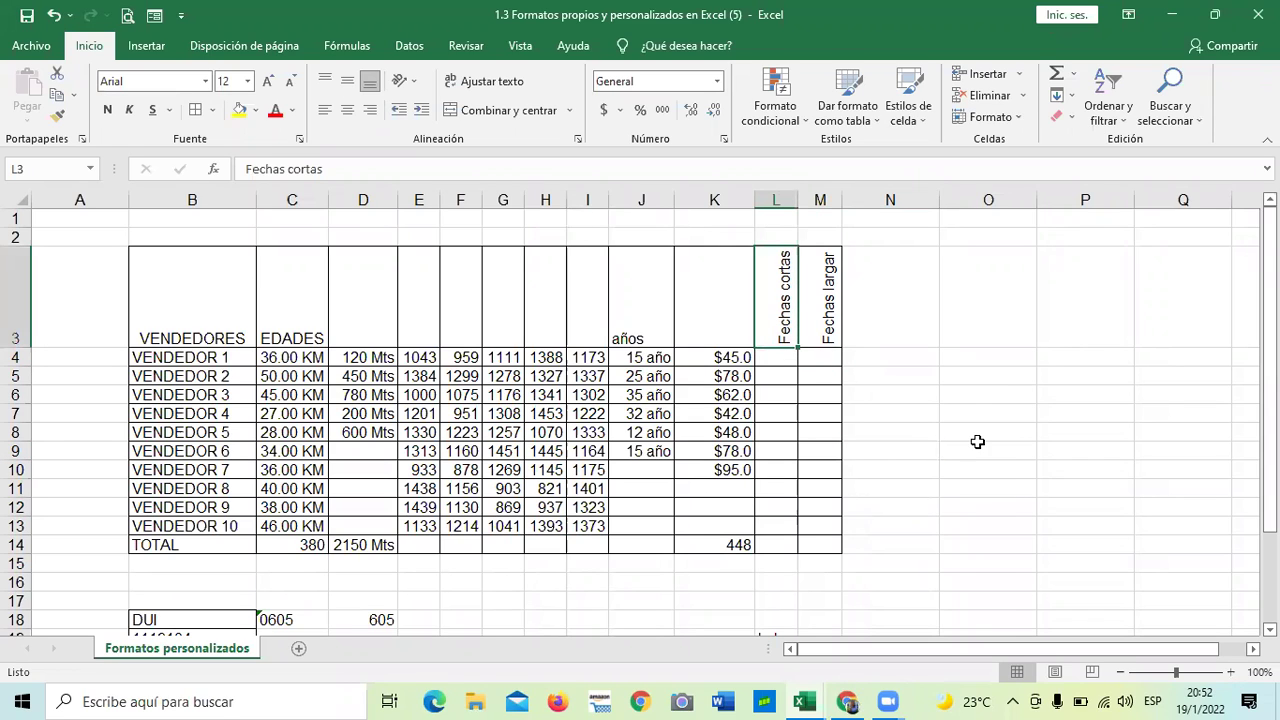
{"action": "left_click", "coordinate": [372, 168]}
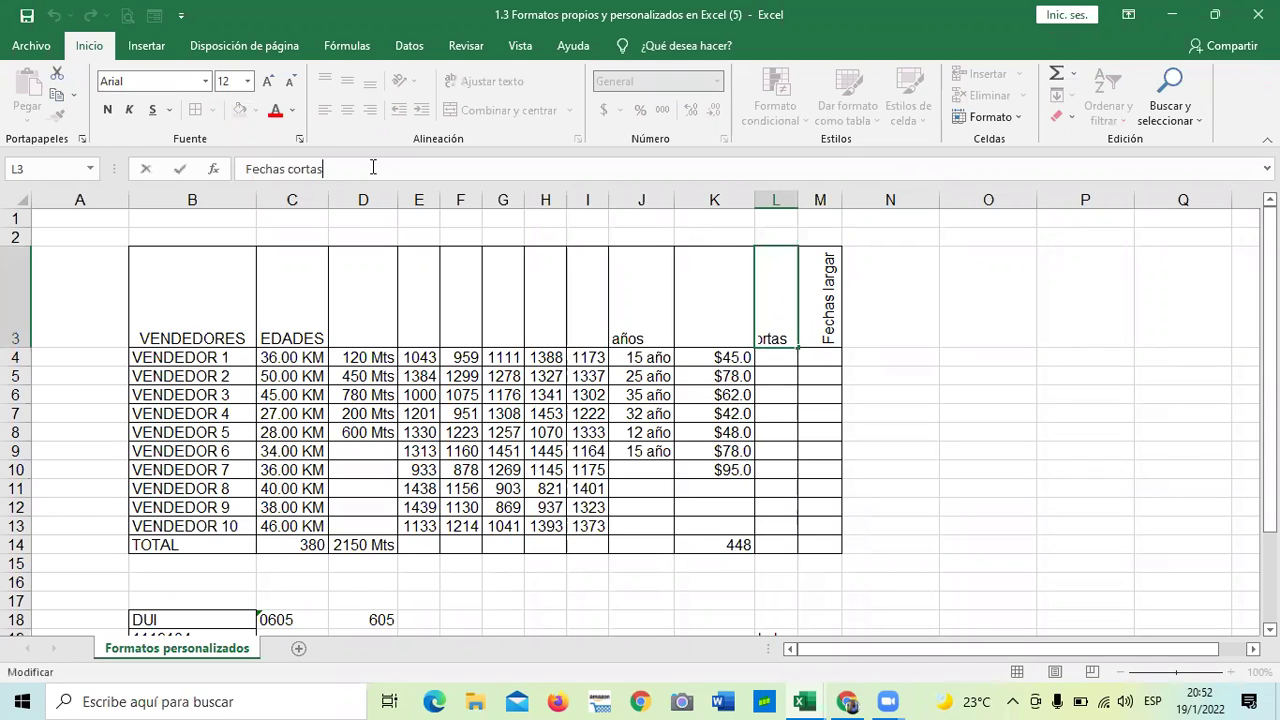
{"action": "key", "text": "BackSpace"}
{"action": "key", "text": "BackSpace"}
{"action": "key", "text": "BackSpace"}
{"action": "key", "text": "BackSpace"}
{"action": "key", "text": "BackSpace"}
{"action": "key", "text": "BackSpace"}
{"action": "key", "text": "BackSpace"}
{"action": "key", "text": "BackSpace"}
{"action": "key", "text": "BackSpace"}
{"action": "key", "text": "BackSpace"}
{"action": "key", "text": "BackSpace"}
{"action": "key", "text": "BackSpace"}
{"action": "key", "text": "BackSpace"}
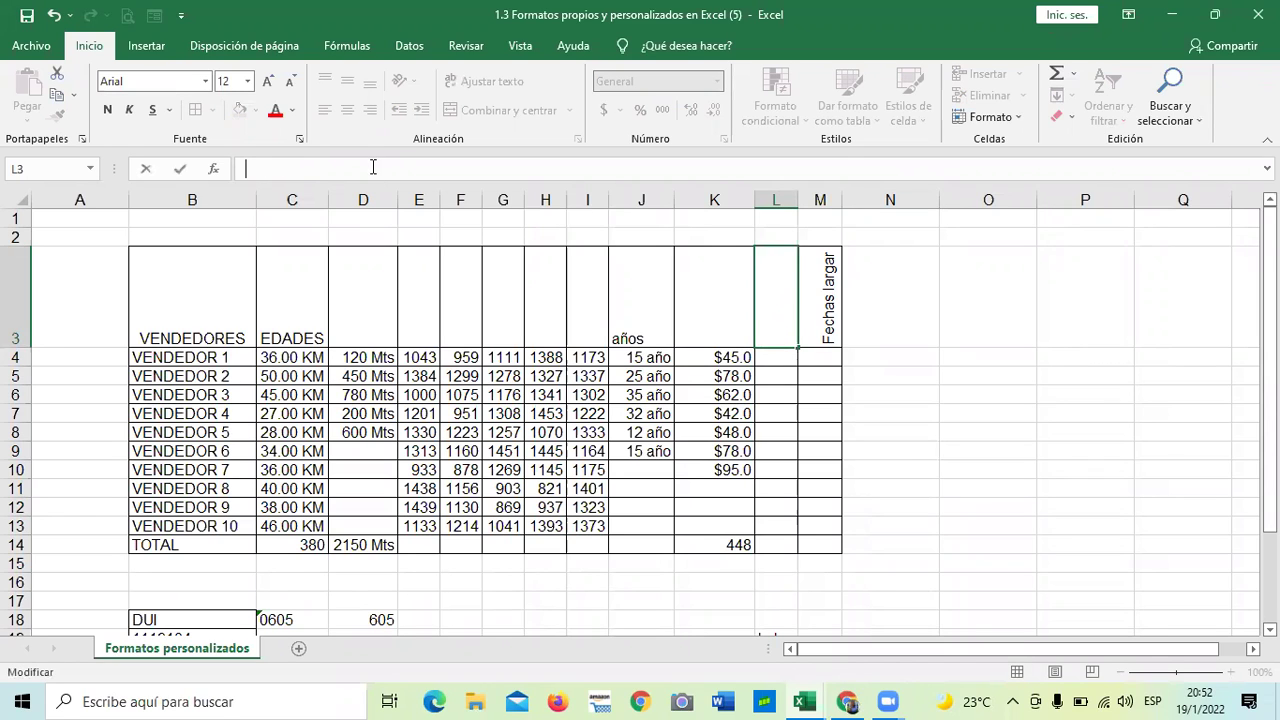
{"action": "type", "text": "not"}
{"action": "key", "text": "Caps_Lock"}
{"action": "key", "text": "BackSpace"}
{"action": "key", "text": "BackSpace"}
{"action": "key", "text": "BackSpace"}
{"action": "key", "text": "BackSpace"}
{"action": "key", "text": "Caps_Lock"}
{"action": "key", "text": "BackSpace"}
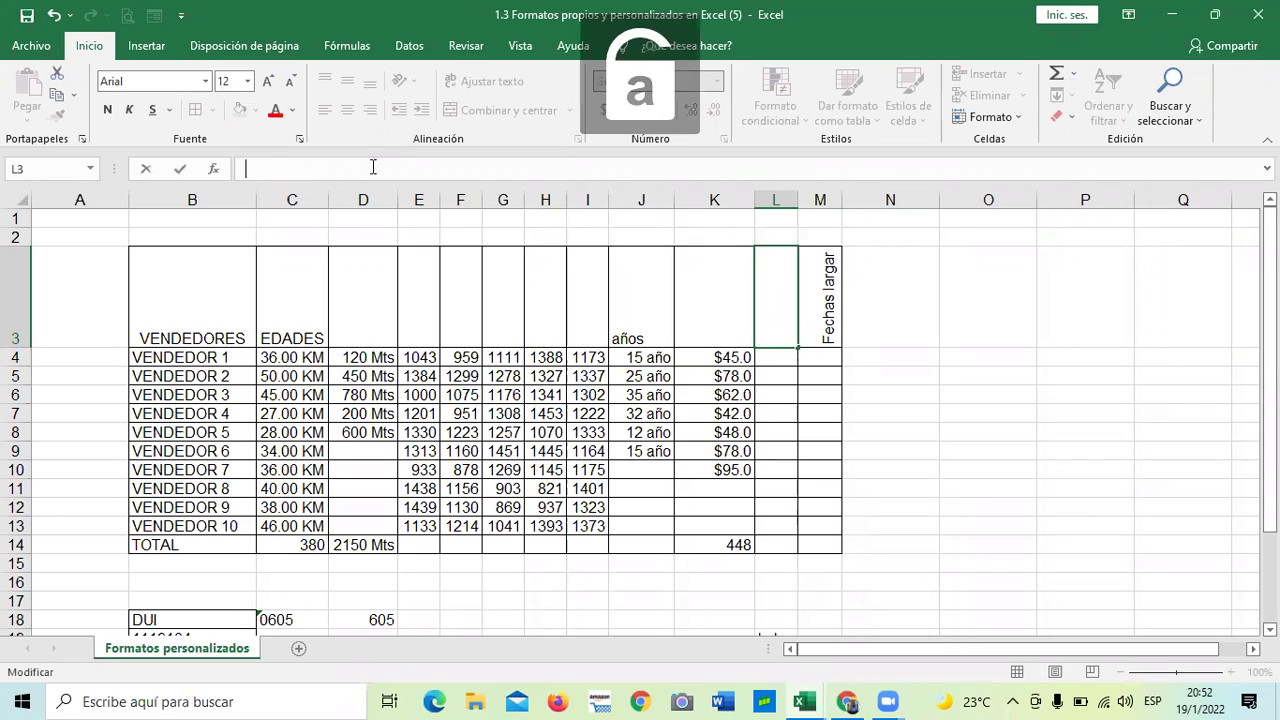
{"action": "type", "text": "Nota final"}
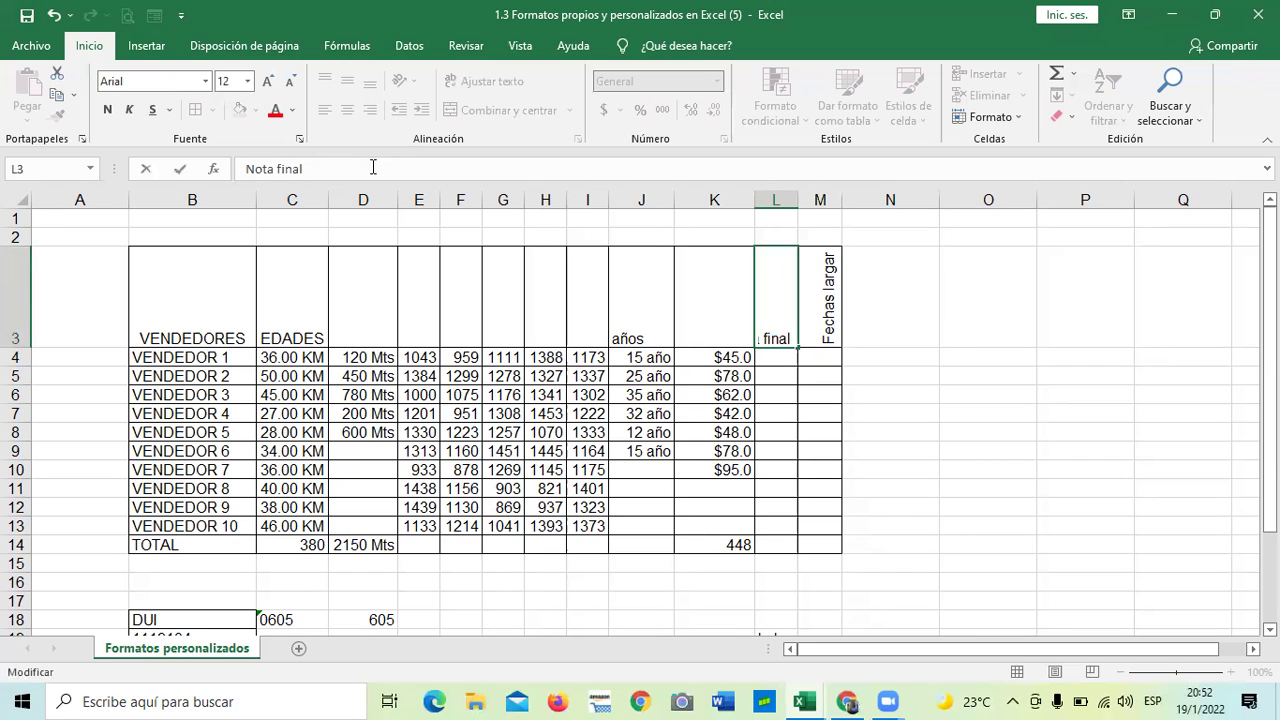
{"action": "key", "text": "Return"}
{"action": "left_click", "coordinate": [925, 390]}
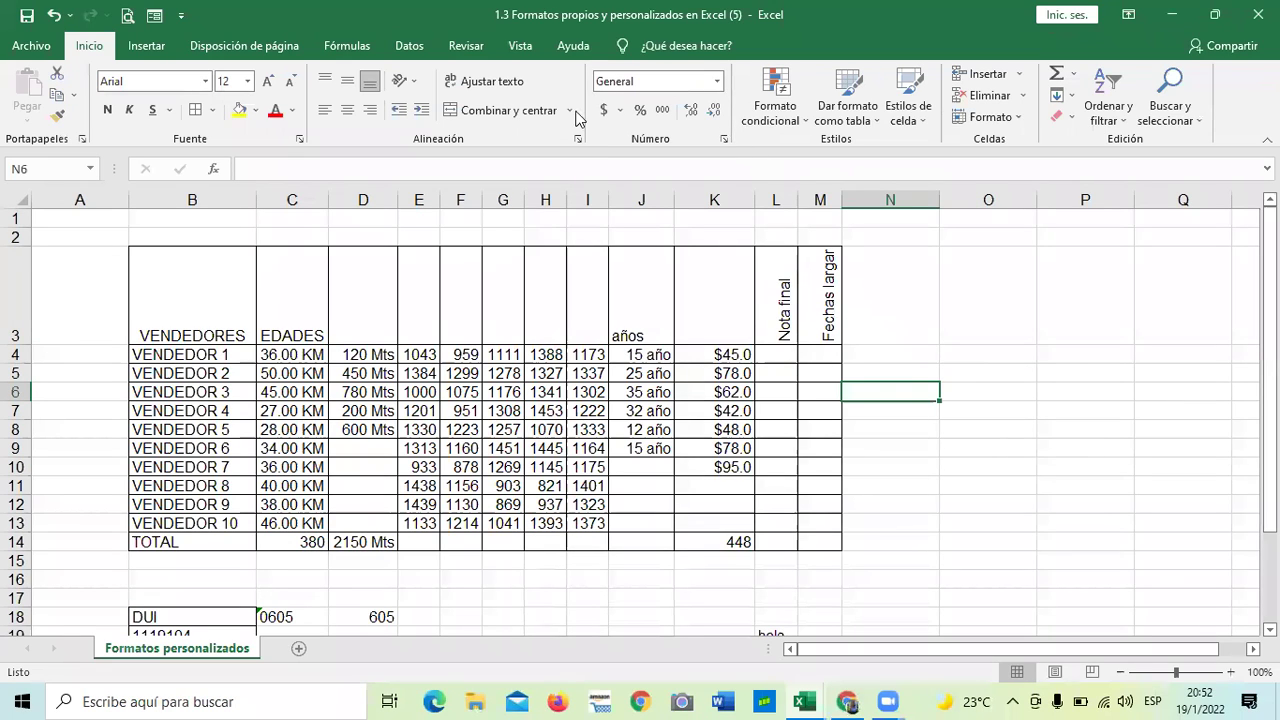
- Turn off the upward text rotation on header cell M3
{"action": "key", "text": "Left"}
{"action": "key", "text": "Up"}
{"action": "key", "text": "Up"}
{"action": "key", "text": "Up"}
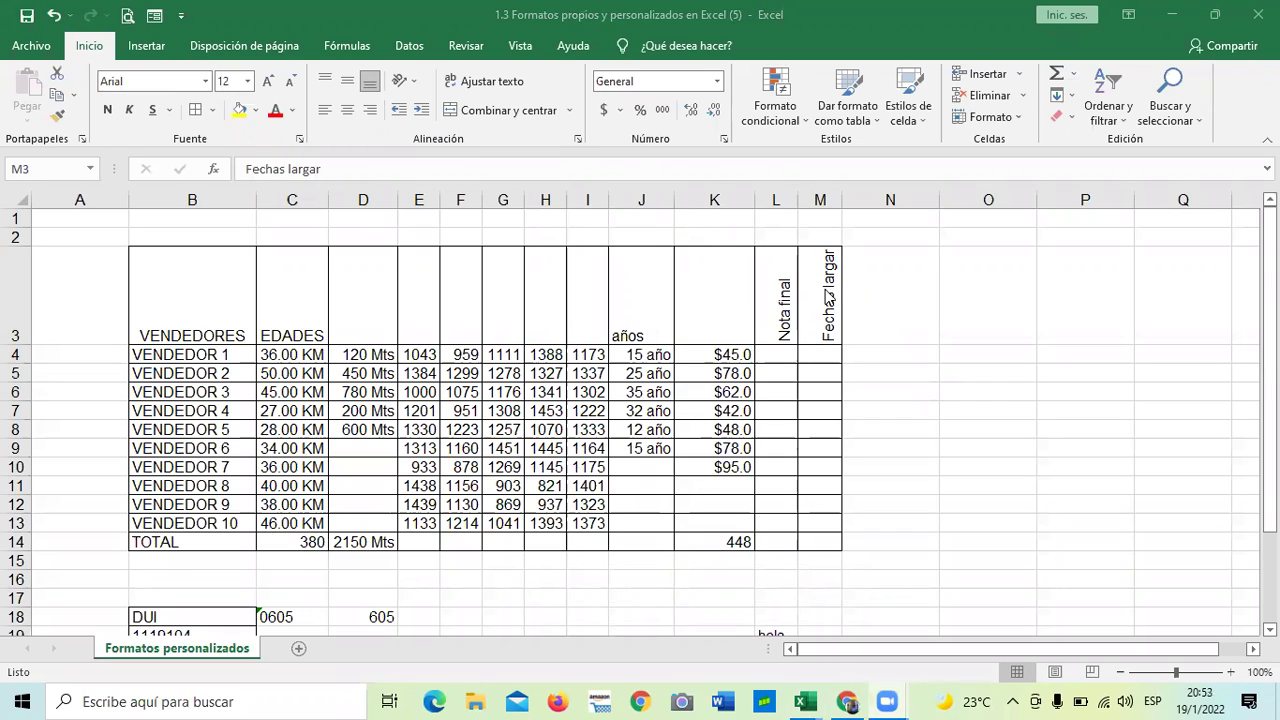
{"action": "left_click", "coordinate": [416, 82]}
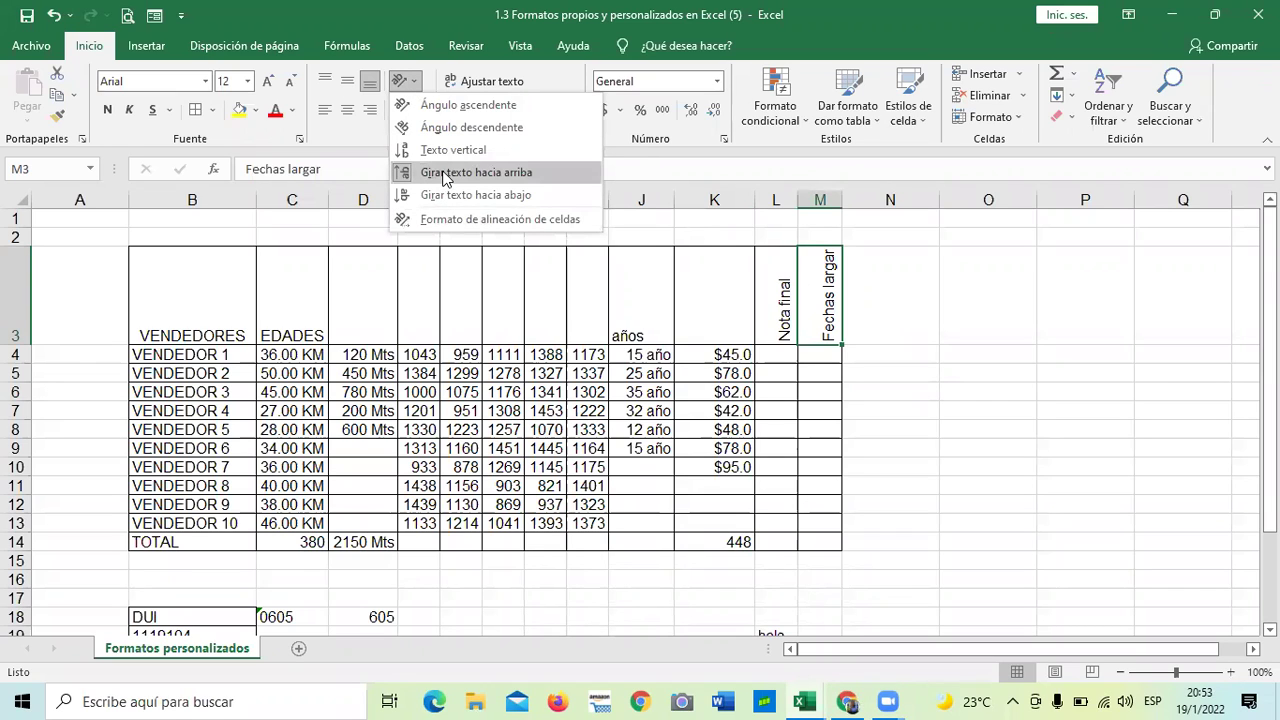
{"action": "left_click", "coordinate": [446, 174]}
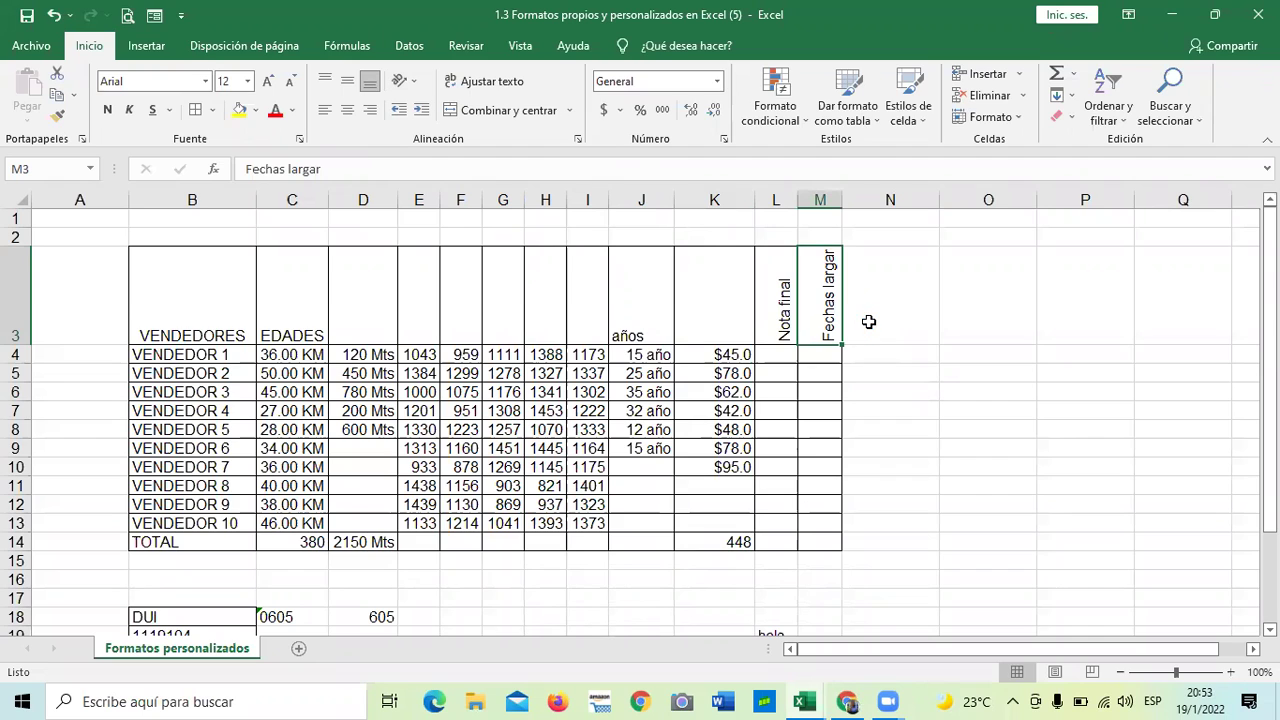
- Replace the M3 header text 'Fechas largar' with 'Nota Final'
{"action": "key", "text": "F2"}
{"action": "left_click", "coordinate": [948, 441]}
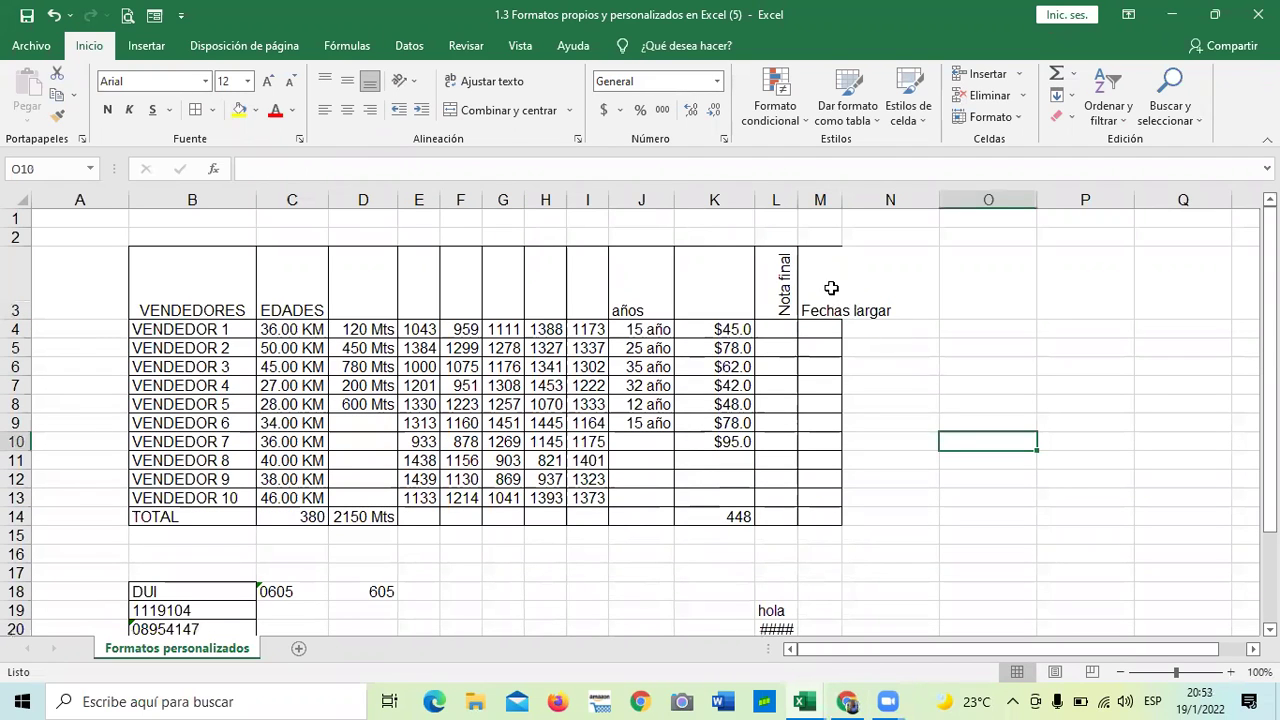
{"action": "key", "text": "ctrl+z"}
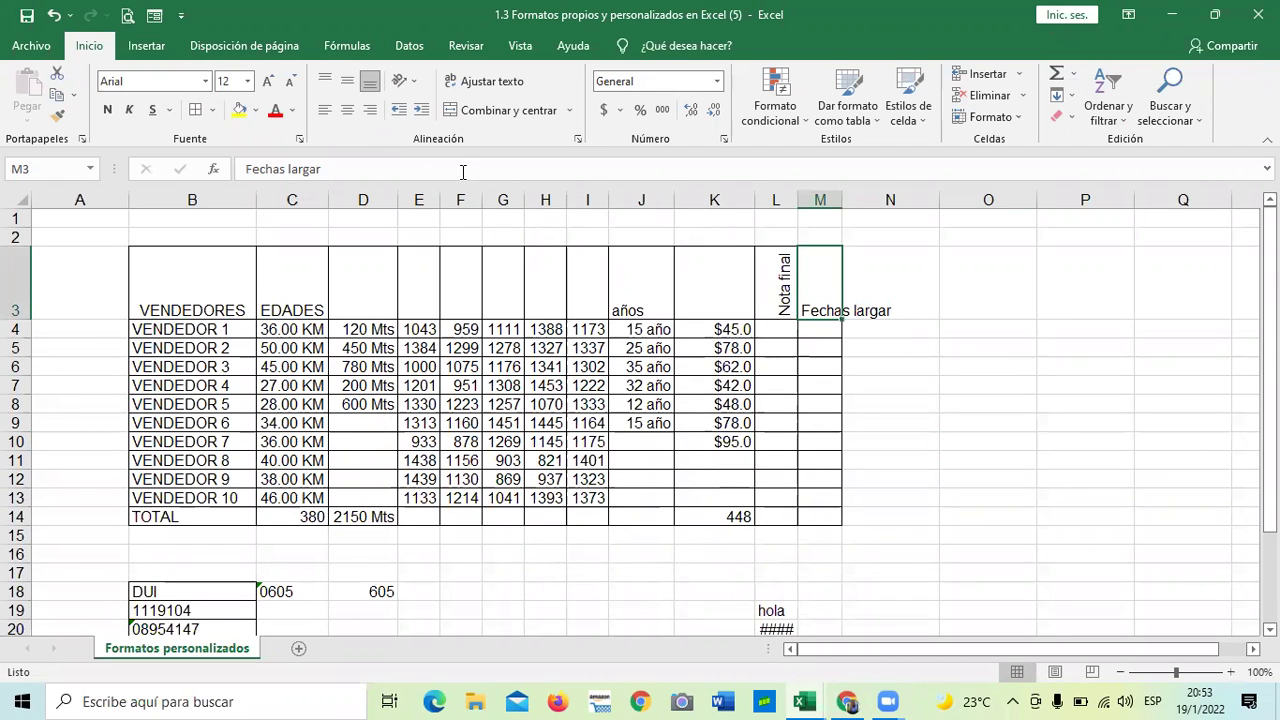
{"action": "left_click", "coordinate": [463, 172]}
{"action": "key", "text": "BackSpace"}
{"action": "key", "text": "BackSpace"}
{"action": "key", "text": "BackSpace"}
{"action": "key", "text": "BackSpace"}
{"action": "key", "text": "BackSpace"}
{"action": "key", "text": "BackSpace"}
{"action": "key", "text": "BackSpace"}
{"action": "key", "text": "BackSpace"}
{"action": "key", "text": "BackSpace"}
{"action": "key", "text": "BackSpace"}
{"action": "key", "text": "BackSpace"}
{"action": "key", "text": "BackSpace"}
{"action": "key", "text": "BackSpace"}
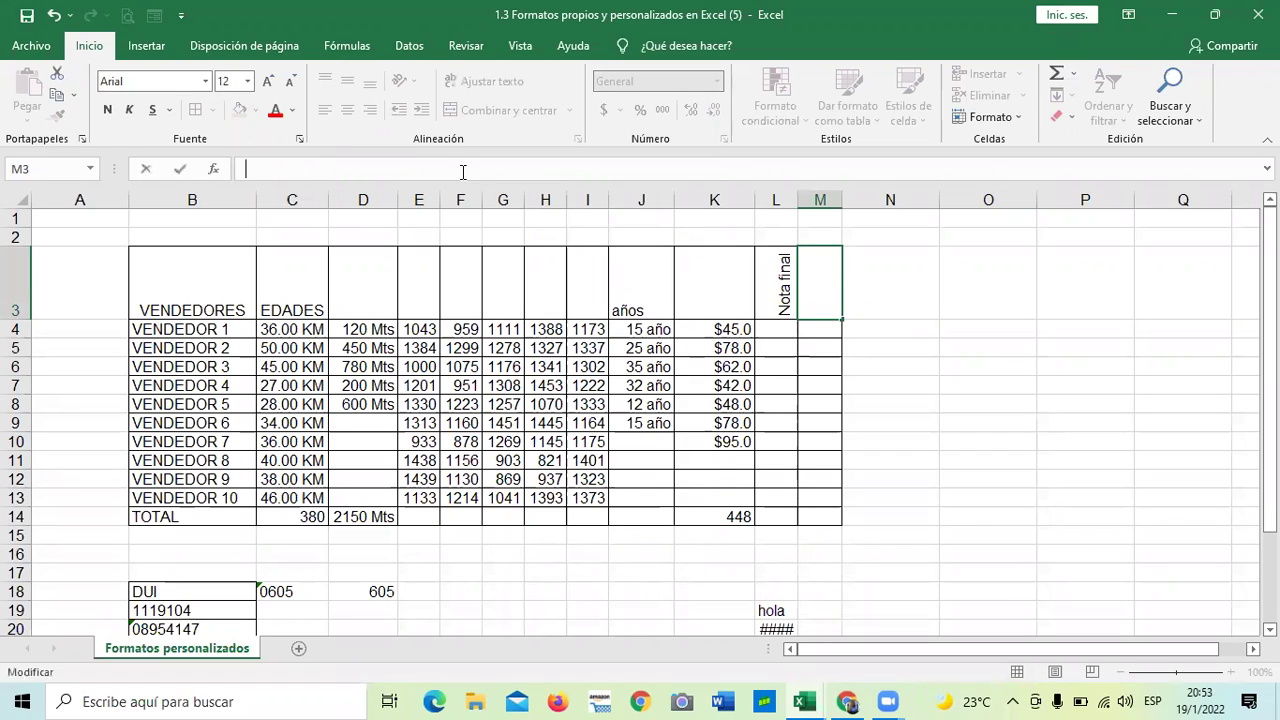
{"action": "type", "text": "Nota Final"}
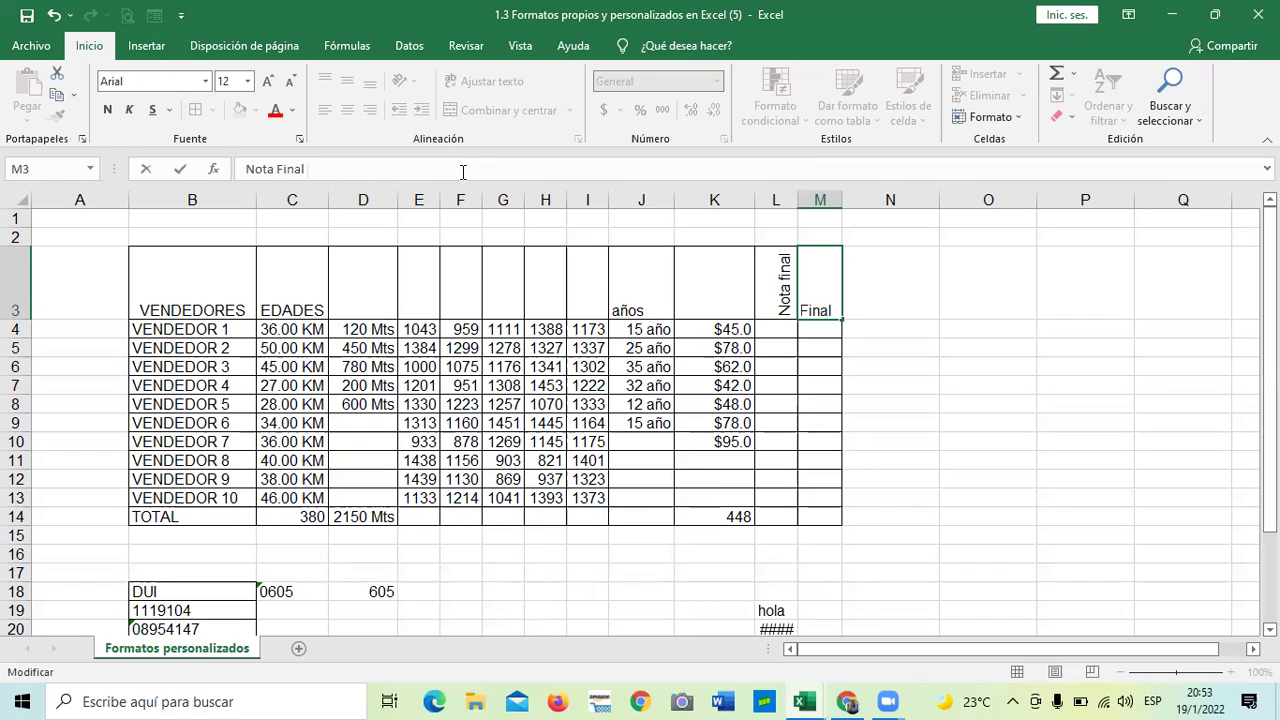
{"action": "key", "text": "Return"}
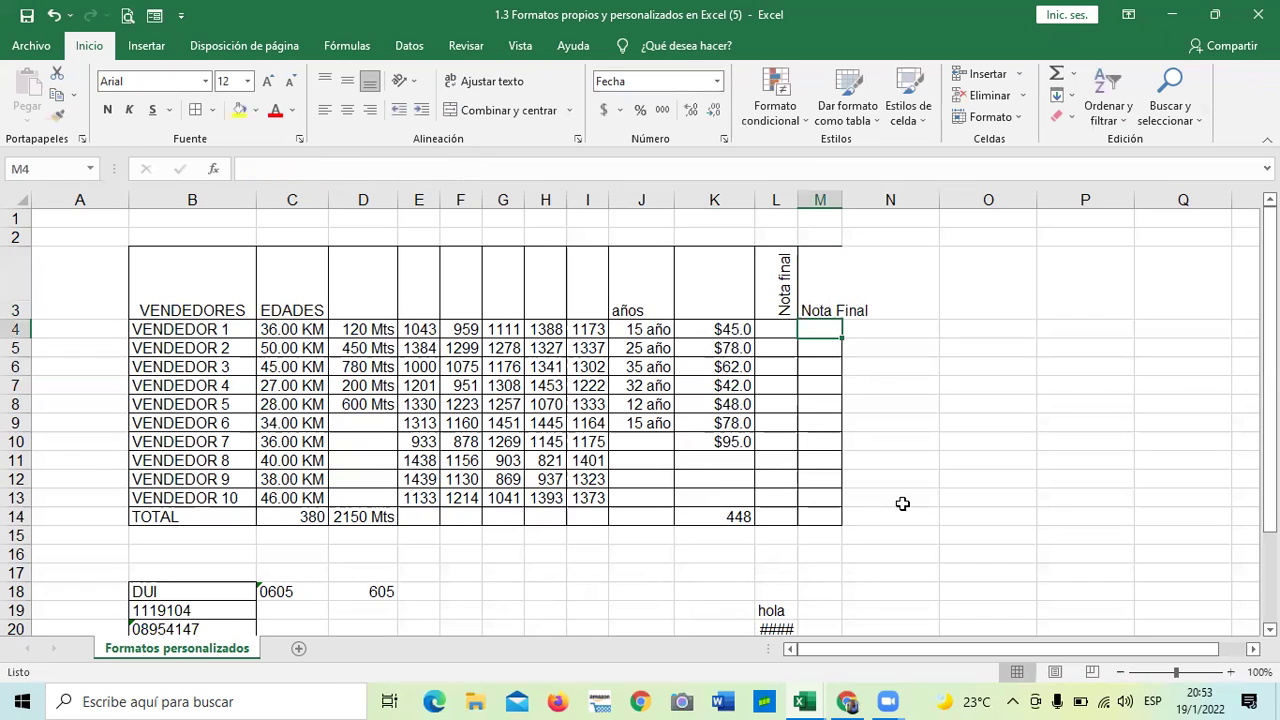
{"action": "left_click", "coordinate": [960, 402]}
- Widen column M and enter the grades 10, 8 and 9 in L4:L6
{"action": "left_click_drag", "start_coordinate": [842, 194], "coordinate": [878, 400]}
{"action": "left_click", "coordinate": [783, 320]}
{"action": "type", "text": "10"}
{"action": "key", "text": "Return"}
{"action": "type", "text": "8"}
{"action": "key", "text": "Return"}
{"action": "type", "text": "9"}
{"action": "key", "text": "Return"}
- Check the stored values in L4 and L6, then select the grade cells from L4 down
{"action": "left_click", "coordinate": [776, 329]}
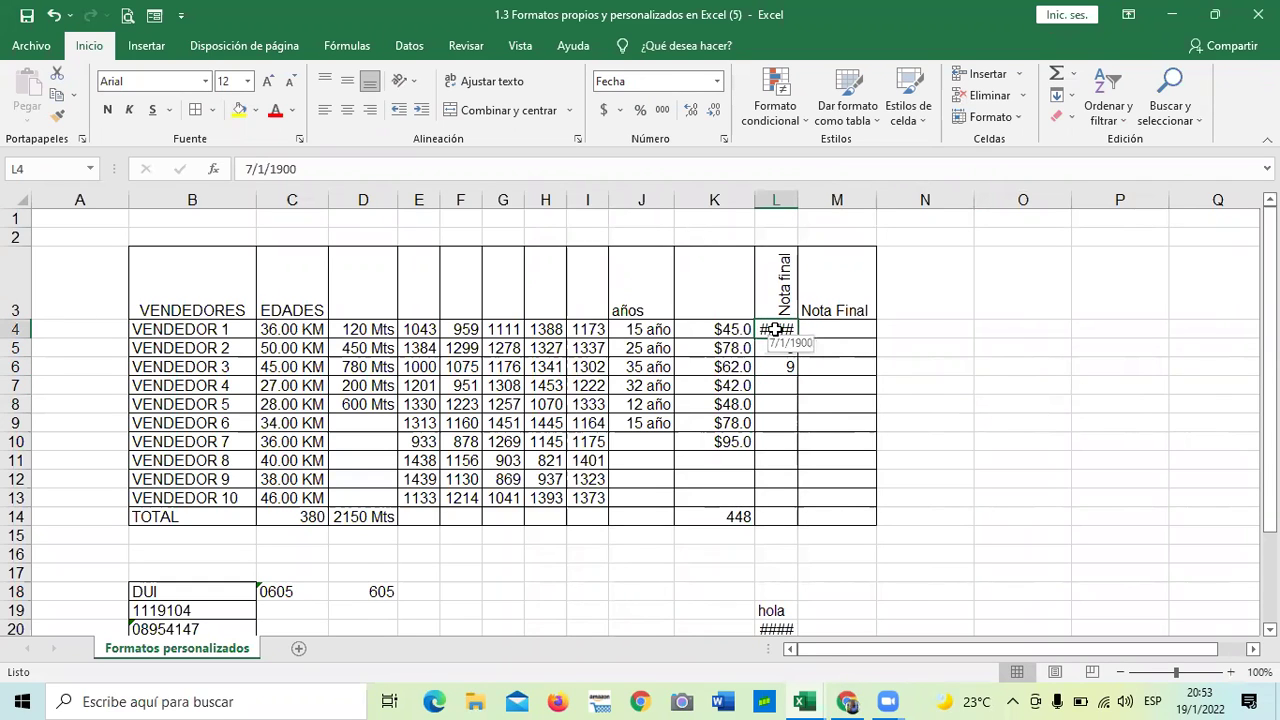
{"action": "left_click", "coordinate": [788, 446]}
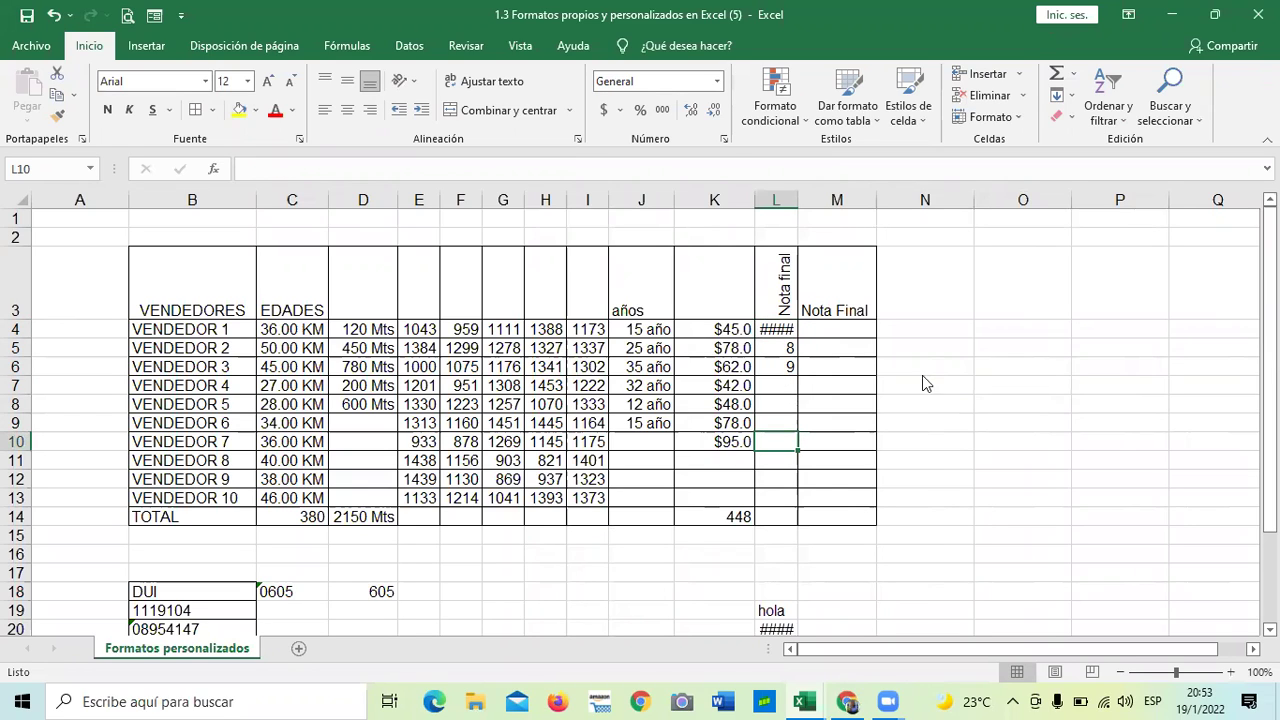
{"action": "left_click", "coordinate": [784, 337]}
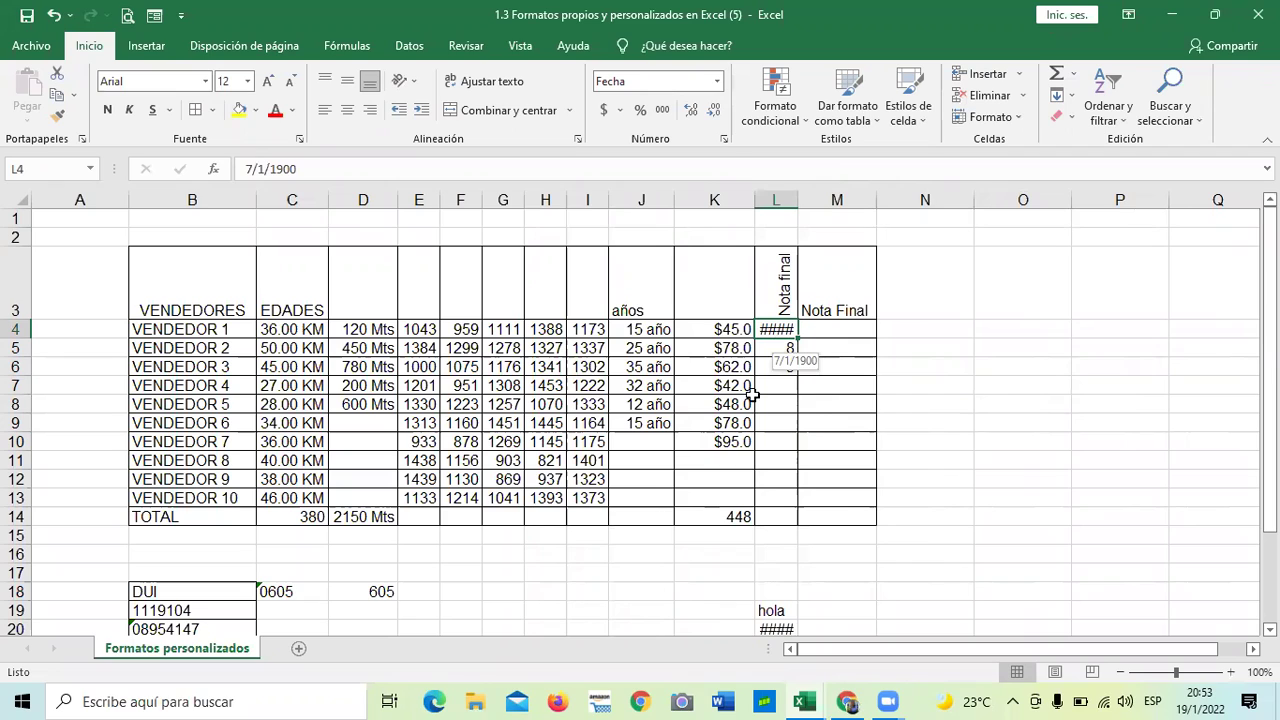
{"action": "left_click", "coordinate": [781, 367]}
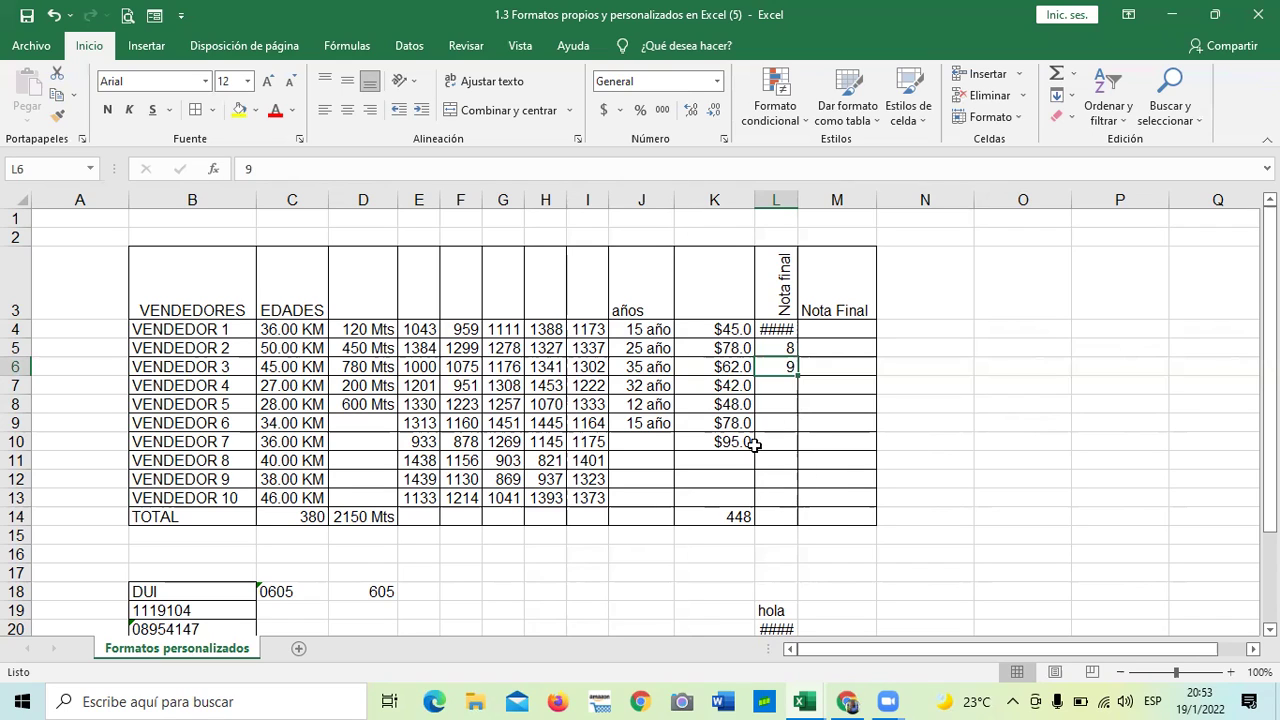
{"action": "left_click_drag", "start_coordinate": [778, 329], "coordinate": [785, 445]}
- Open and close the cell format settings for L4:L14, then re-enter 10 in L4
{"action": "left_click_drag", "start_coordinate": [785, 515], "coordinate": [785, 516]}
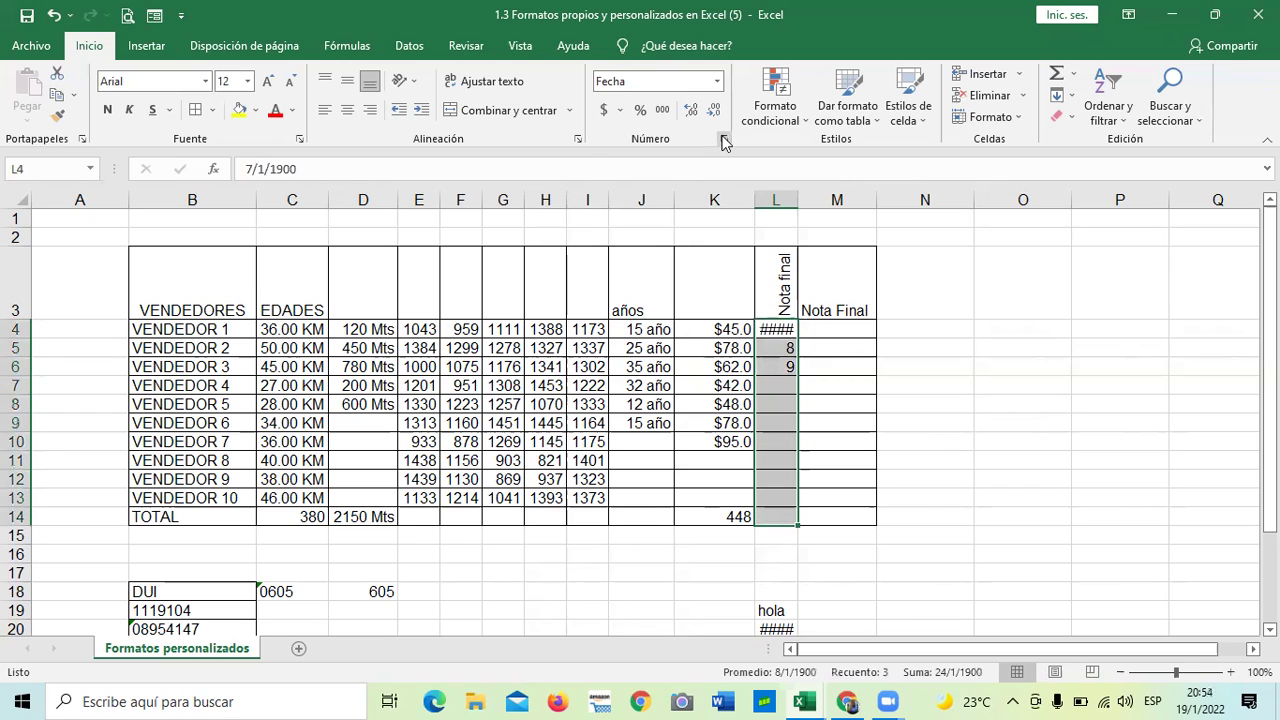
{"action": "left_click", "coordinate": [724, 140]}
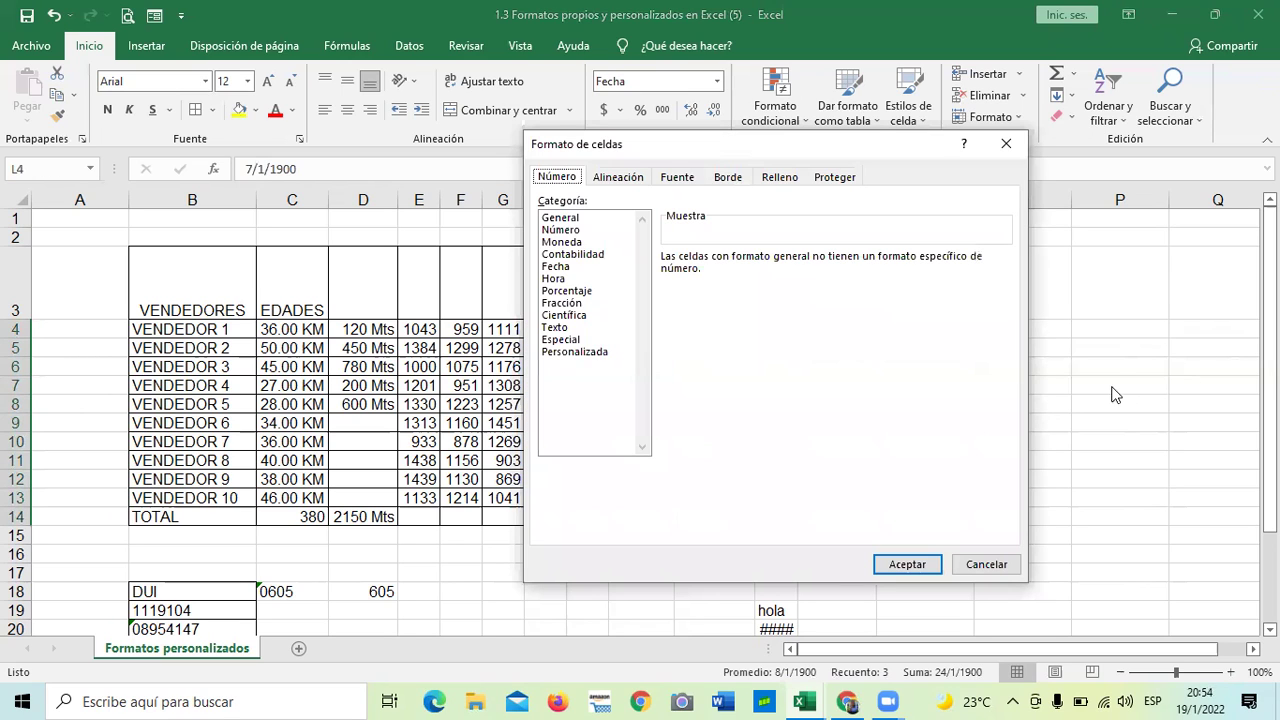
{"action": "left_click", "coordinate": [1006, 143]}
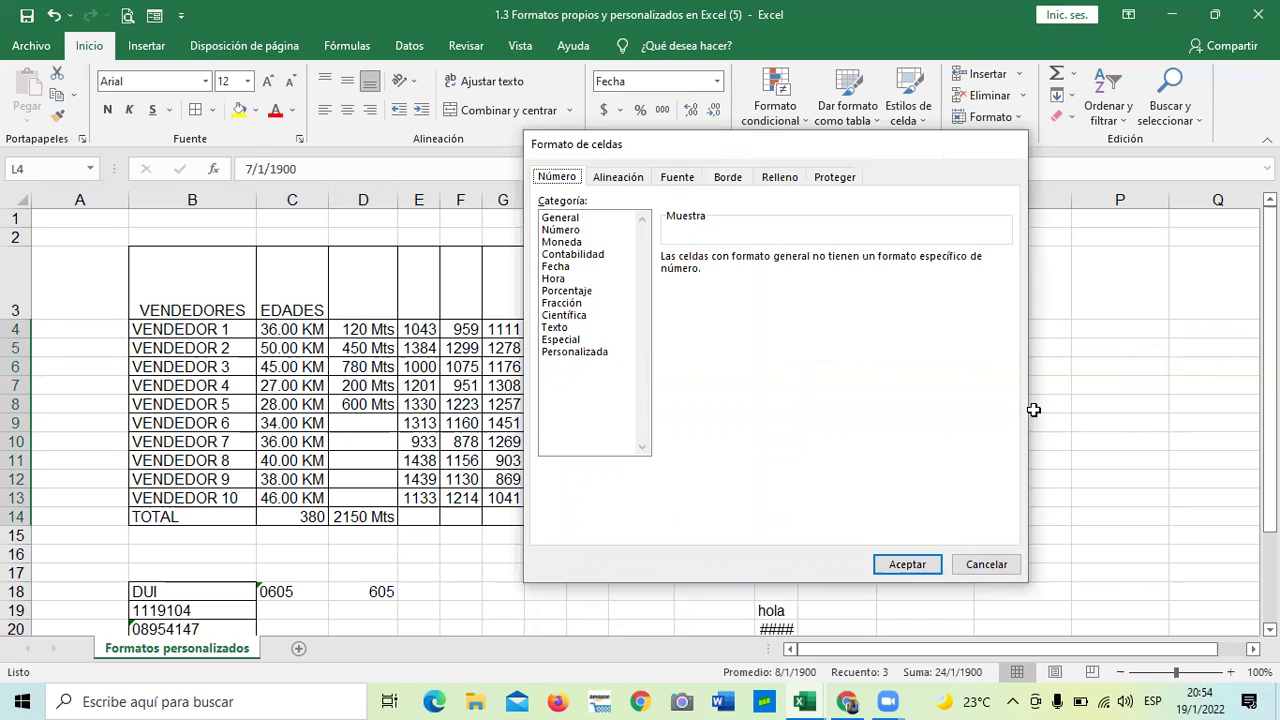
{"action": "left_click", "coordinate": [787, 330]}
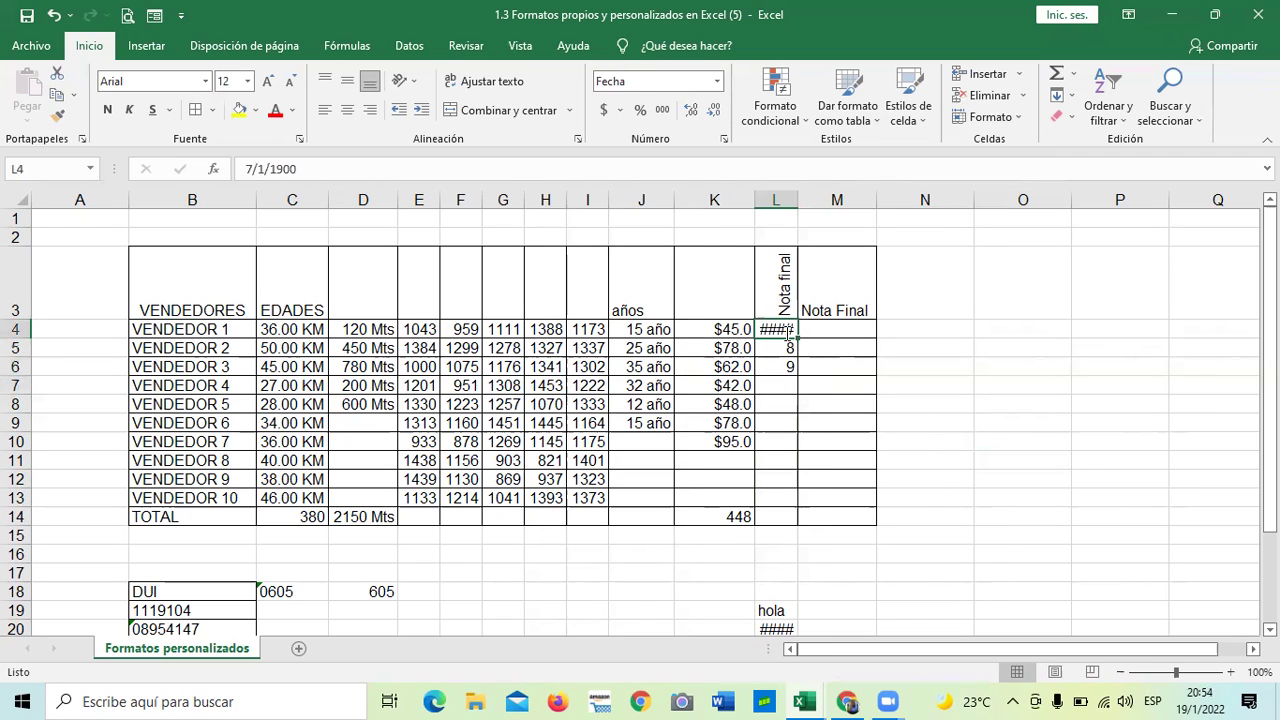
{"action": "key", "text": "BackSpace"}
{"action": "type", "text": "10"}
{"action": "key", "text": "Return"}
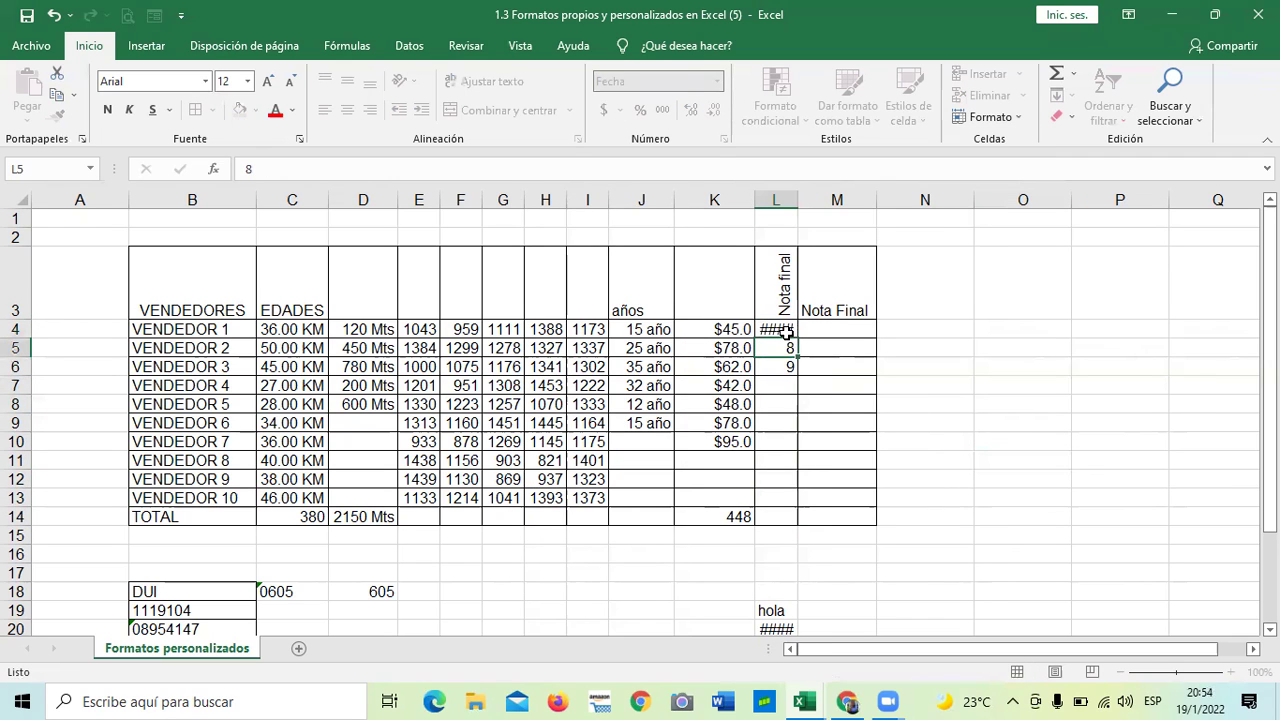
{"action": "left_click", "coordinate": [942, 392]}
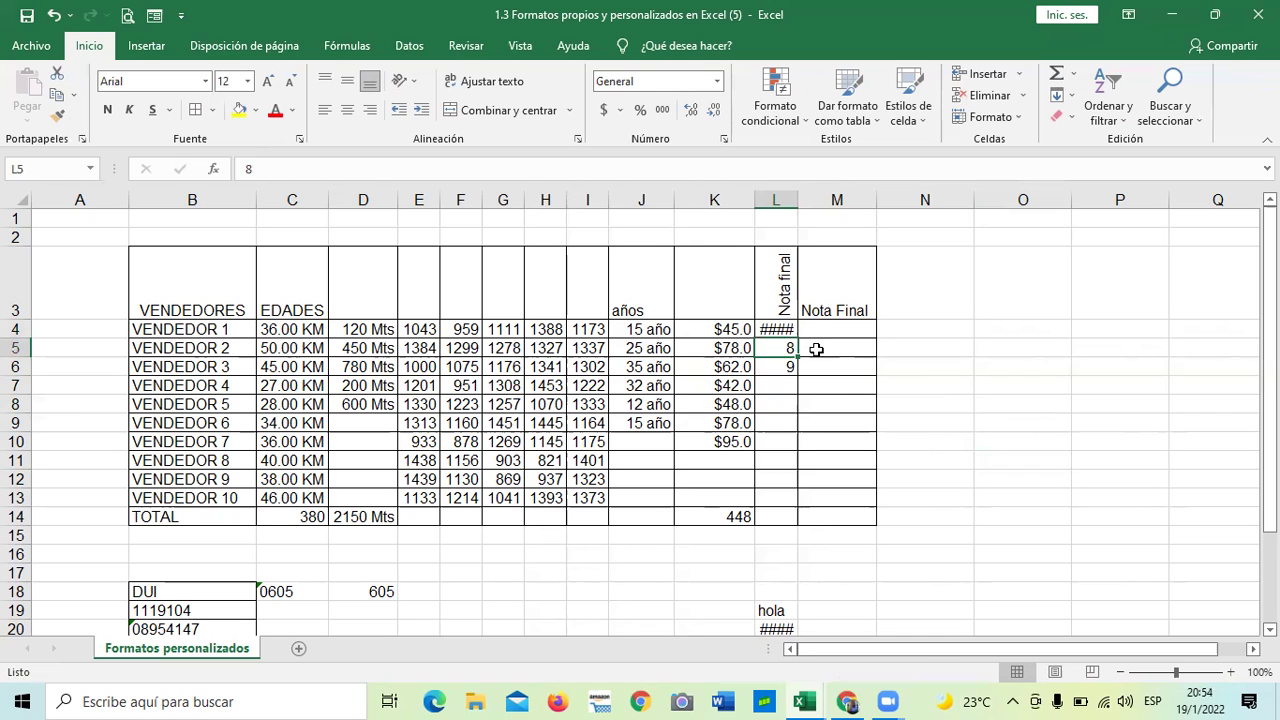
- Retype 10 in L4 and inspect its date format
{"action": "left_click", "coordinate": [787, 331]}
{"action": "key", "text": "BackSpace"}
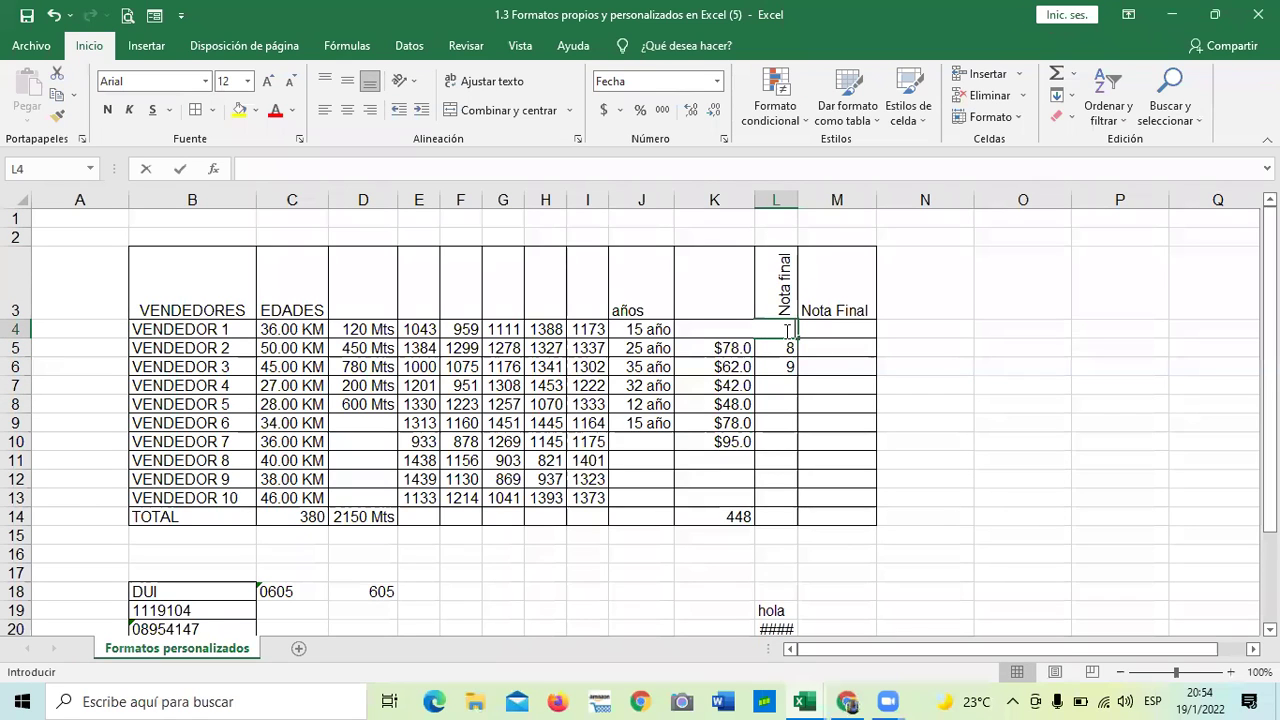
{"action": "type", "text": "10"}
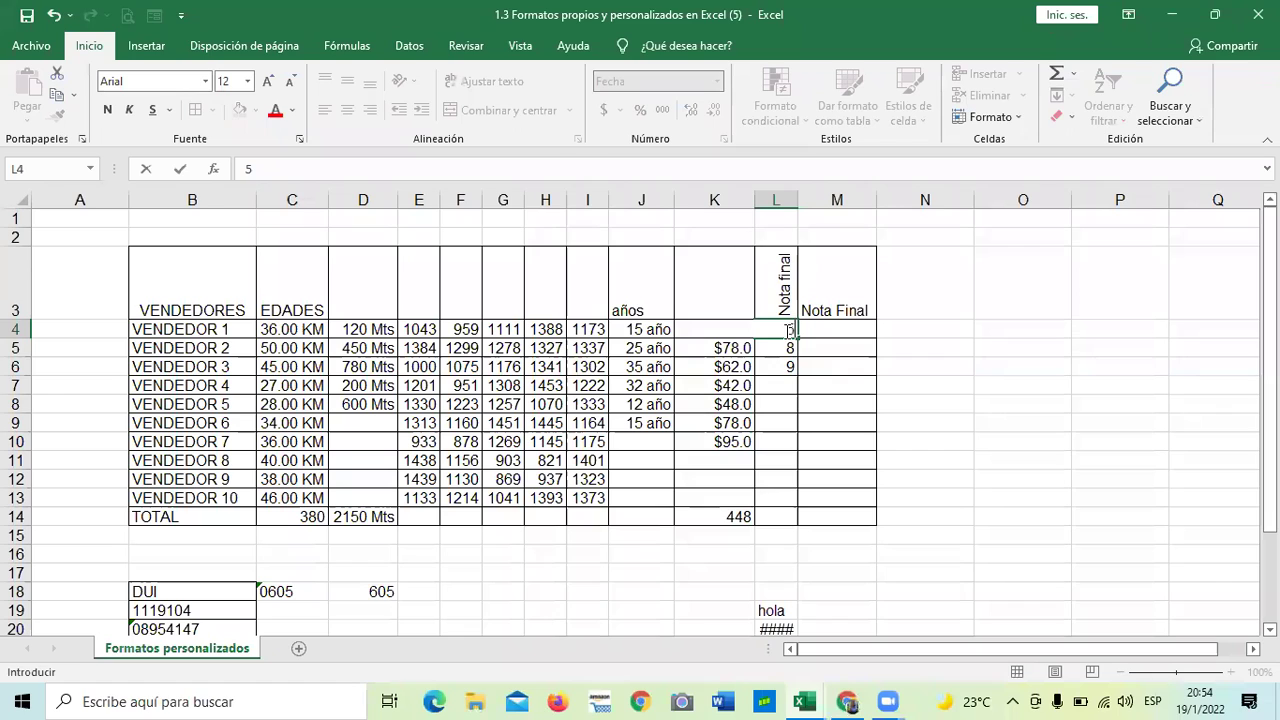
{"action": "key", "text": "Return"}
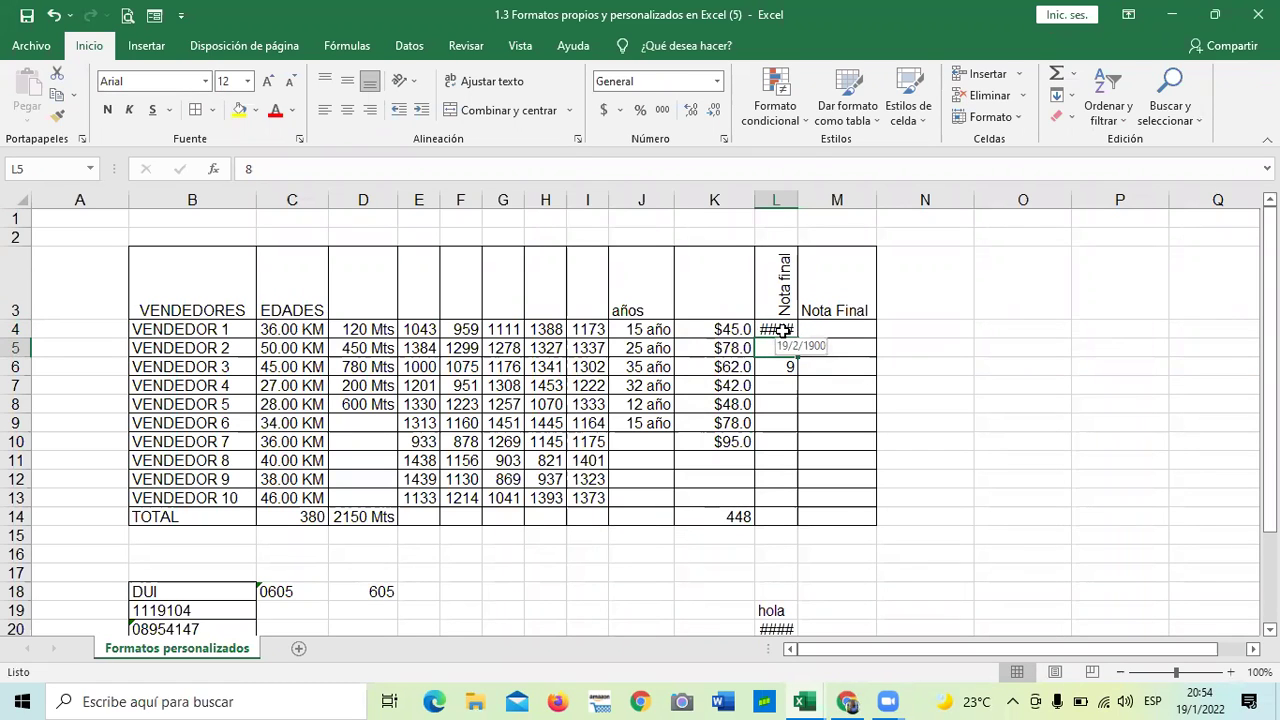
{"action": "left_click", "coordinate": [1008, 400]}
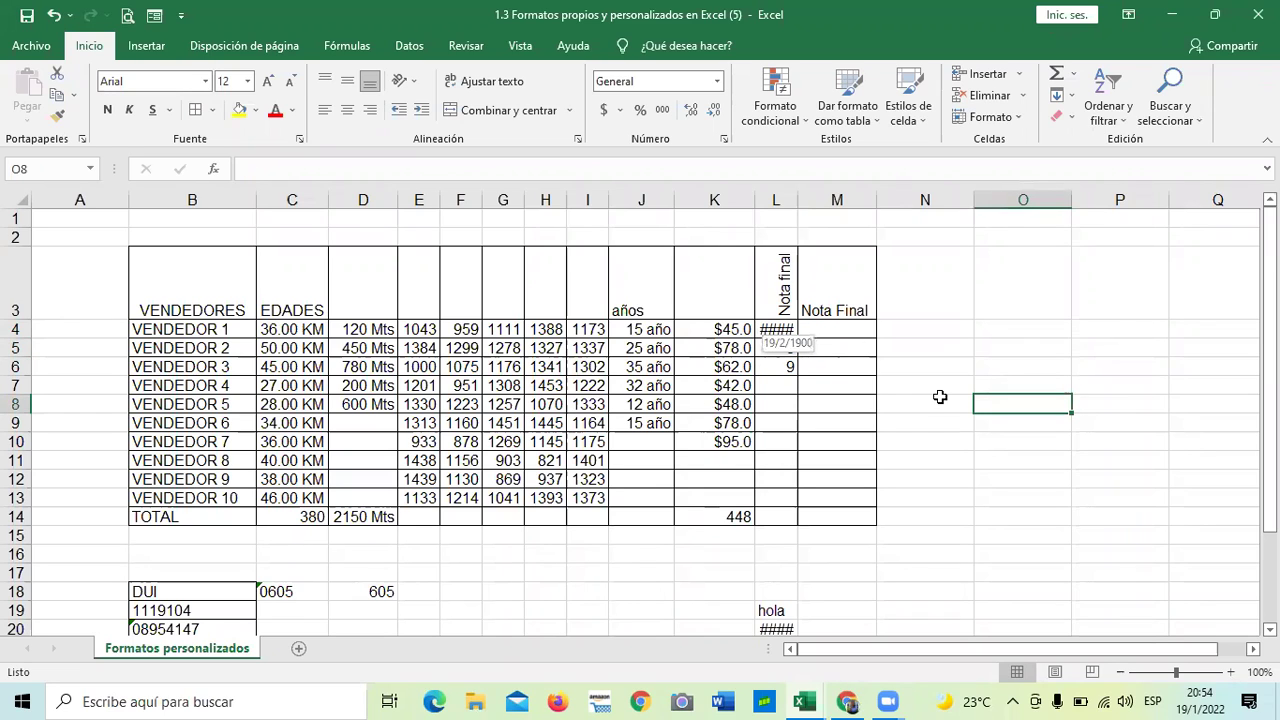
{"action": "left_click", "coordinate": [790, 329]}
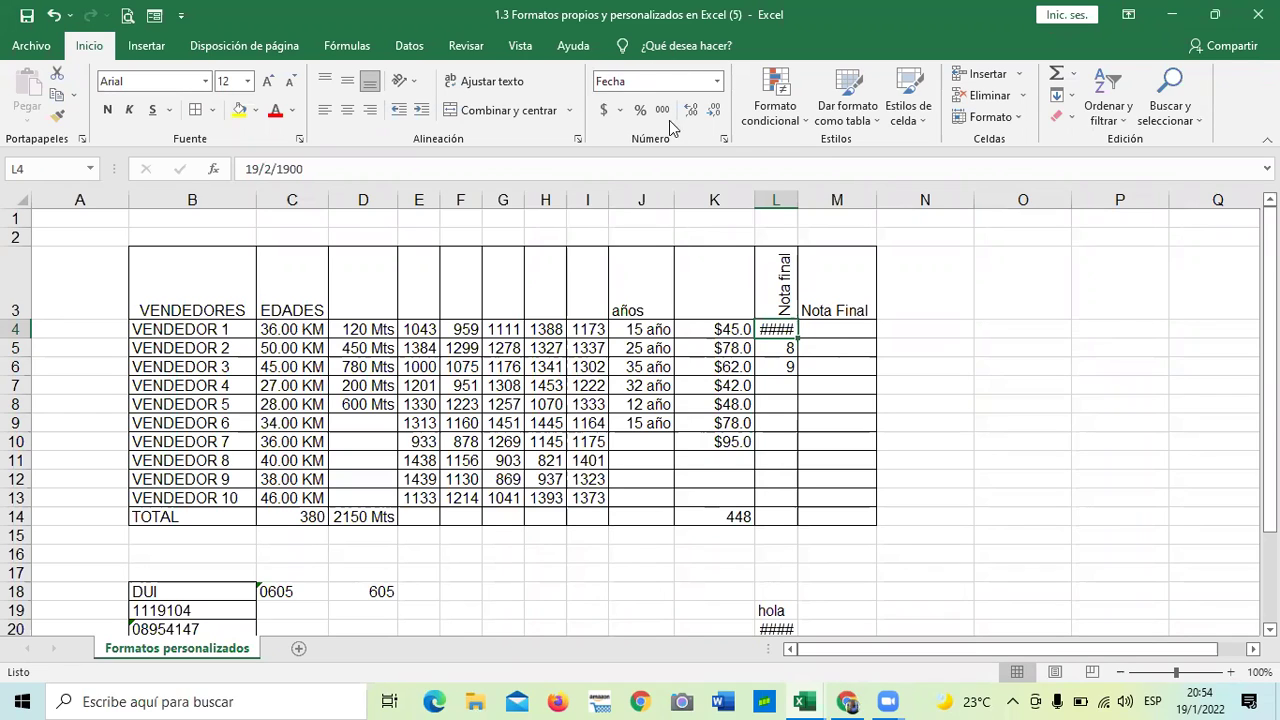
{"action": "left_click", "coordinate": [964, 409]}
- Format L4:L14 as General and enter 9 in L4
{"action": "left_click_drag", "start_coordinate": [771, 513], "coordinate": [776, 331]}
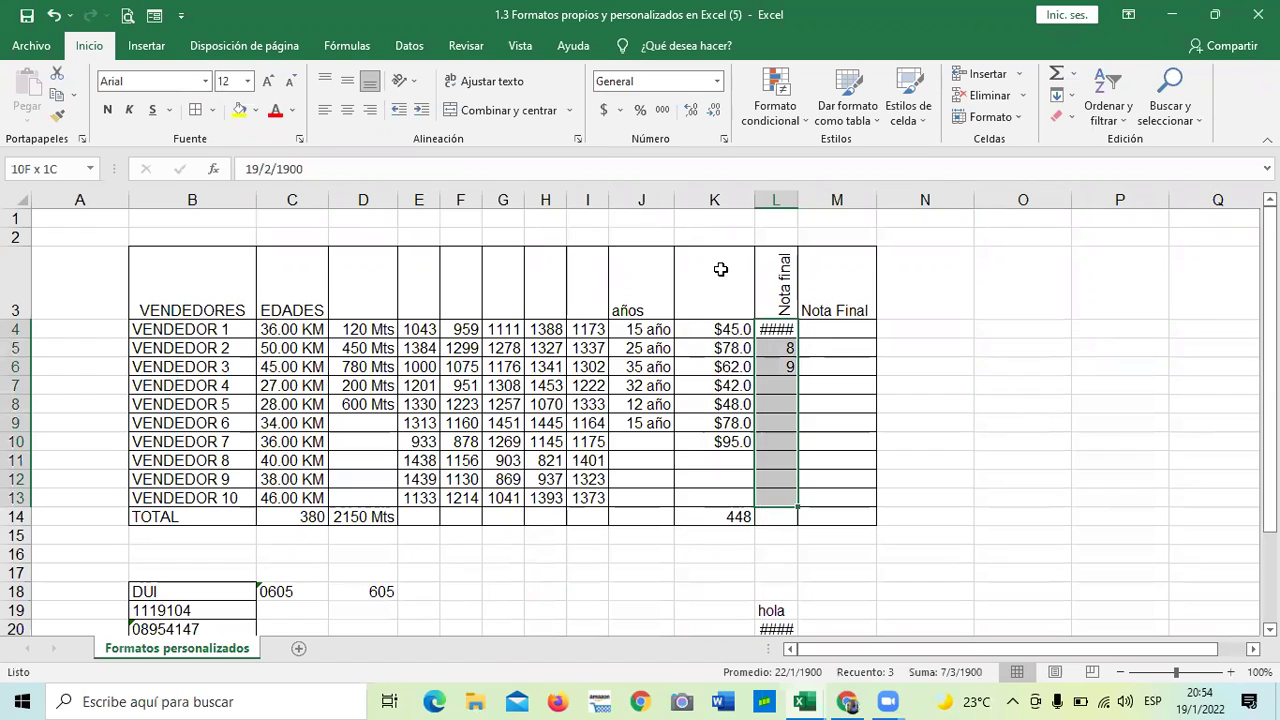
{"action": "left_click", "coordinate": [716, 81]}
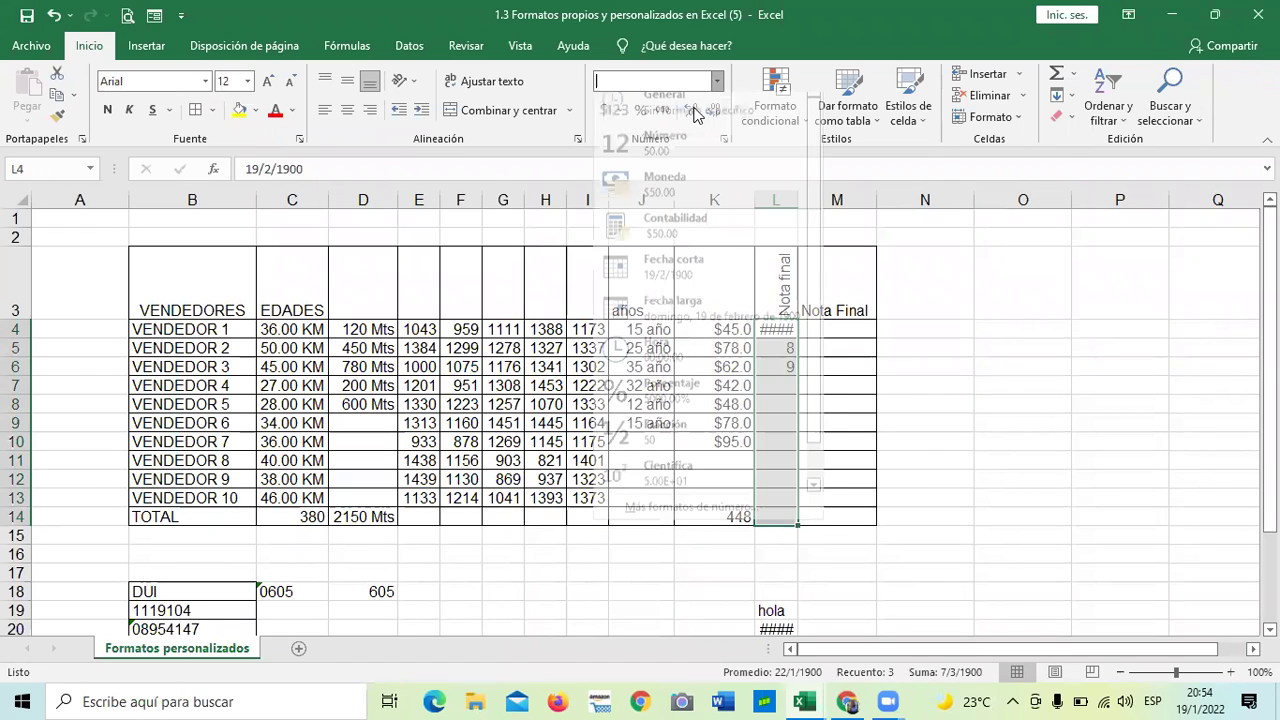
{"action": "left_click", "coordinate": [900, 468]}
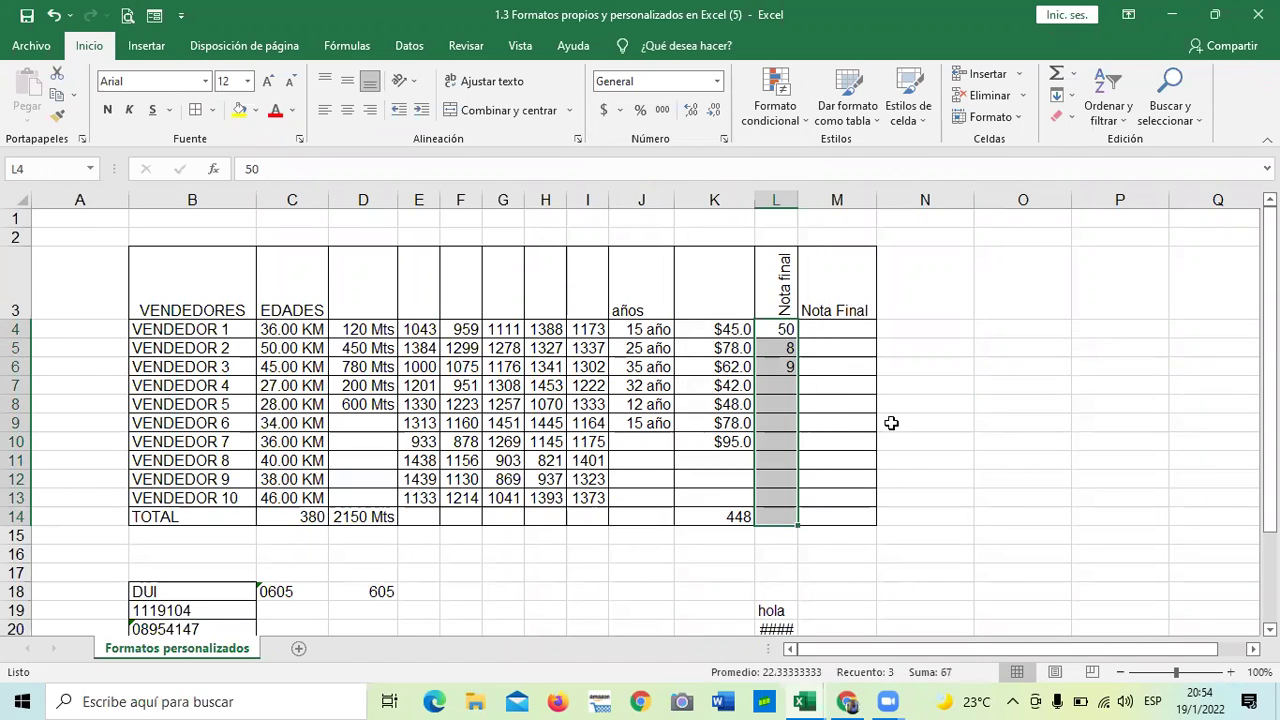
{"action": "left_click", "coordinate": [779, 327]}
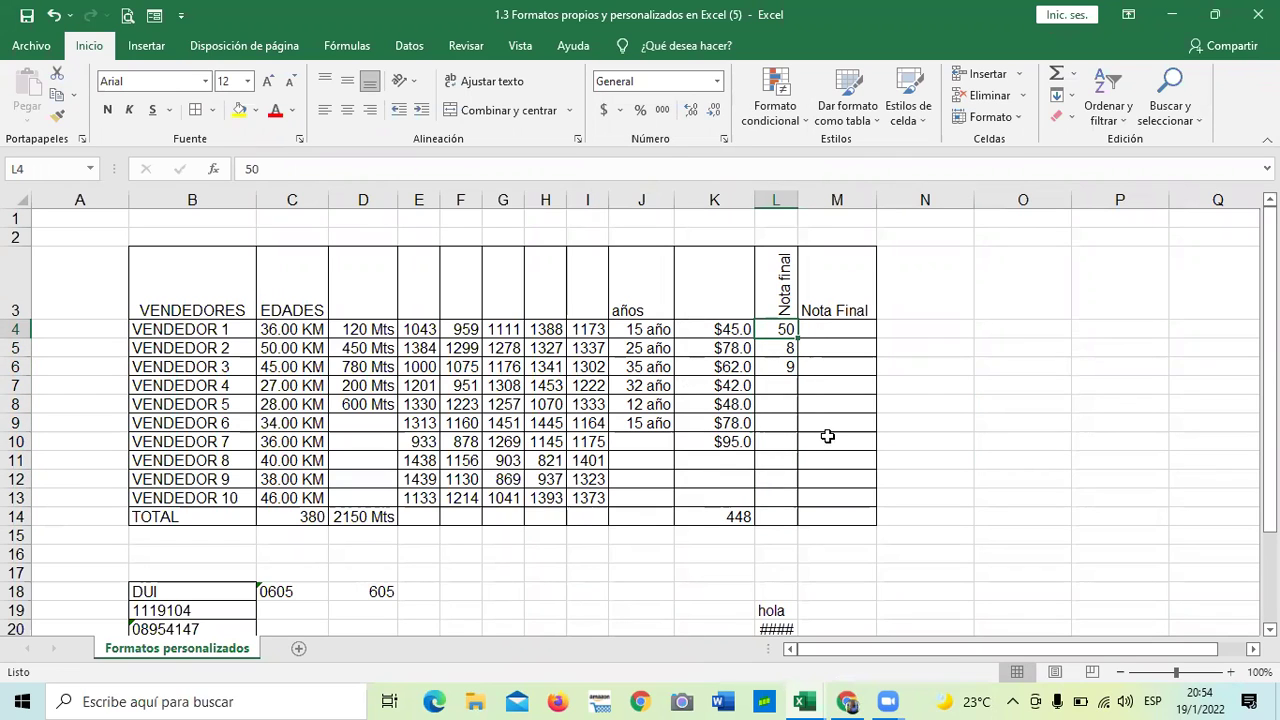
{"action": "key", "text": "BackSpace"}
{"action": "type", "text": "9"}
{"action": "key", "text": "Return"}
{"action": "left_click", "coordinate": [985, 441]}
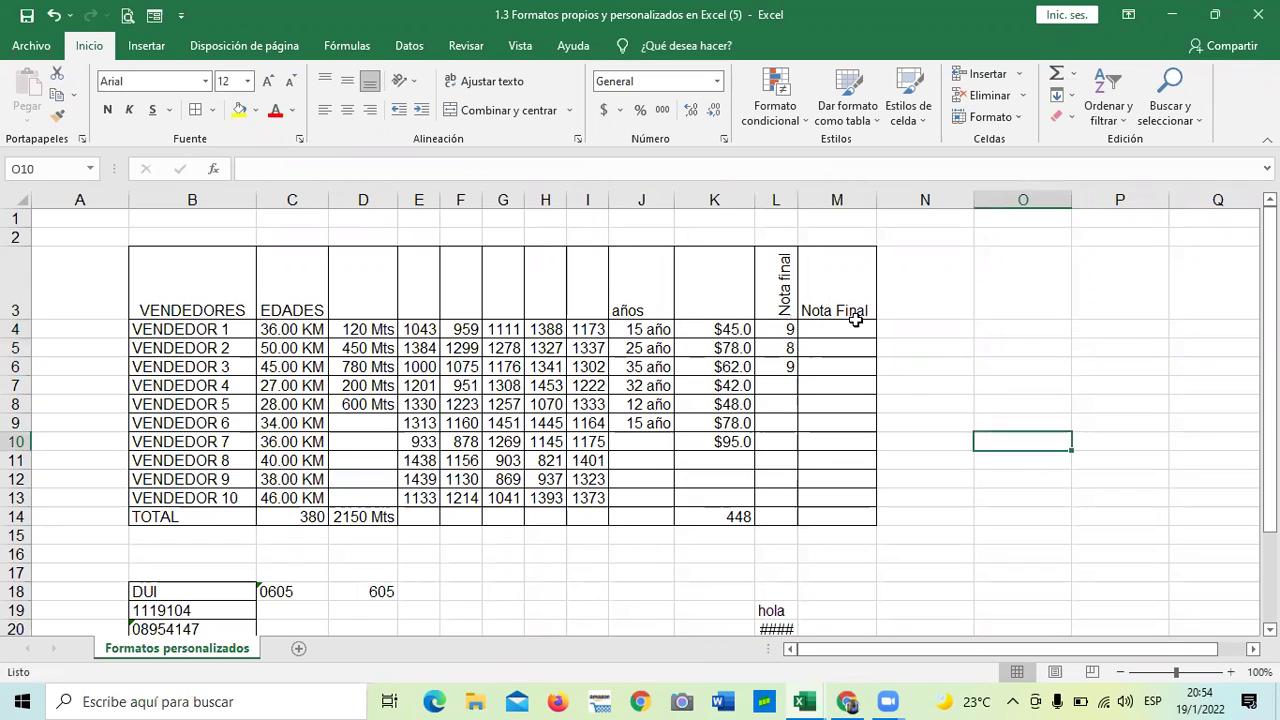
- Try downward and counterclockwise rotation on L3, then set Nota final to stacked vertical text
{"action": "left_click", "coordinate": [780, 290]}
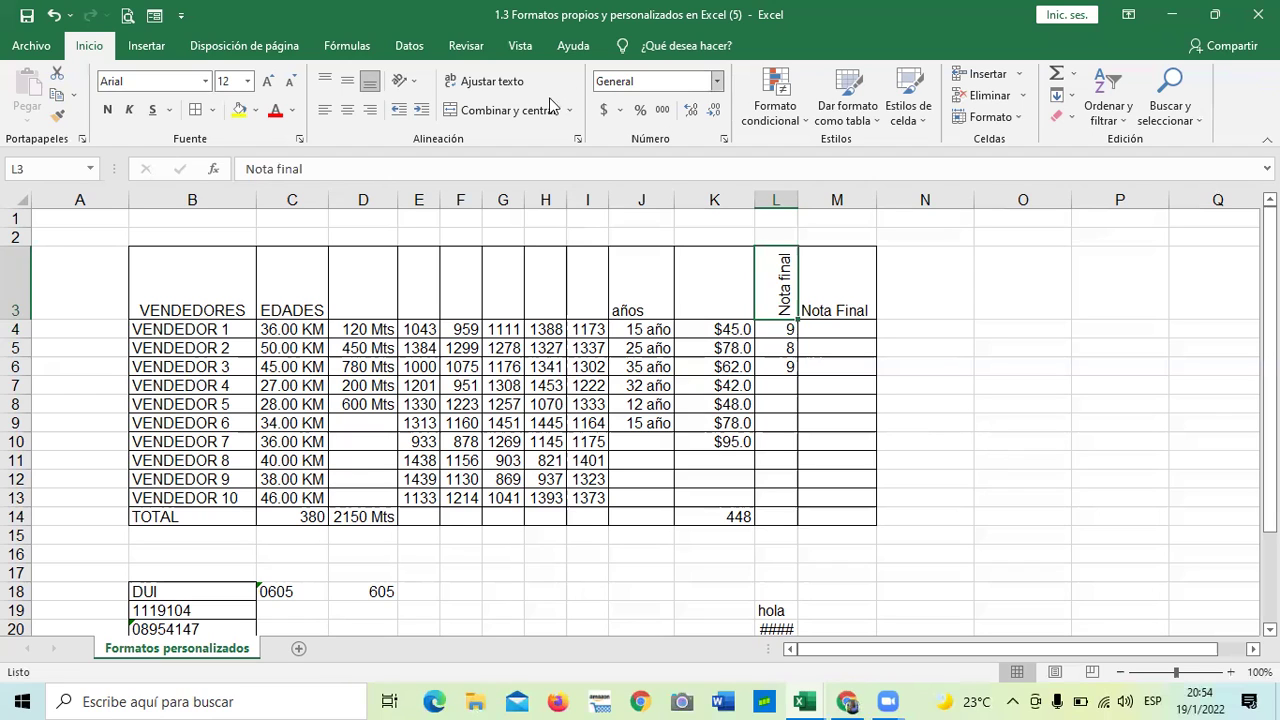
{"action": "left_click", "coordinate": [408, 81]}
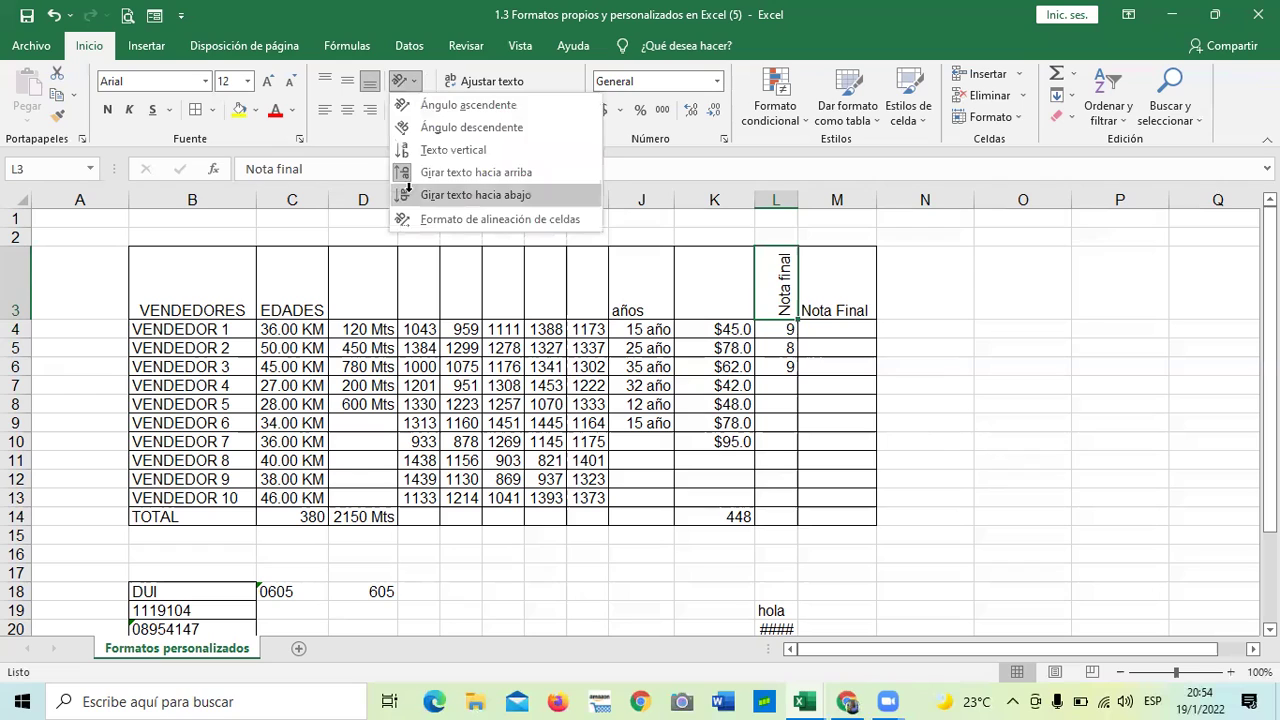
{"action": "left_click", "coordinate": [410, 195]}
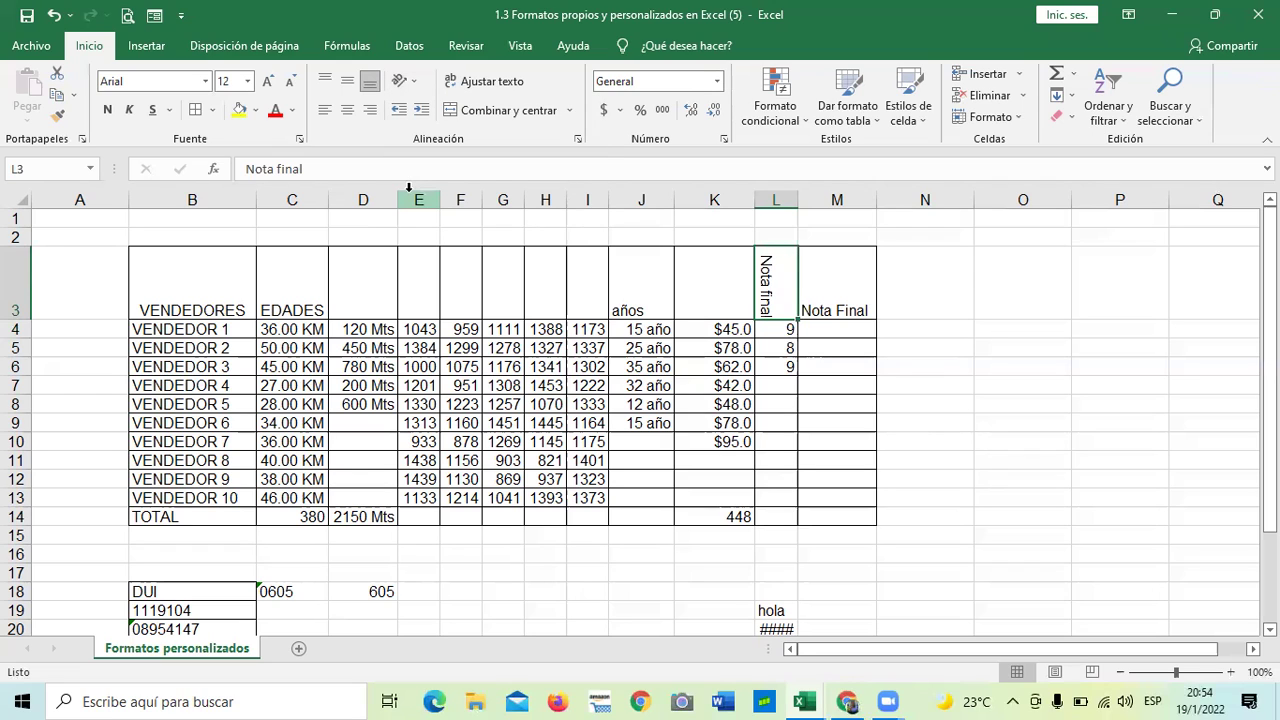
{"action": "left_click", "coordinate": [414, 82]}
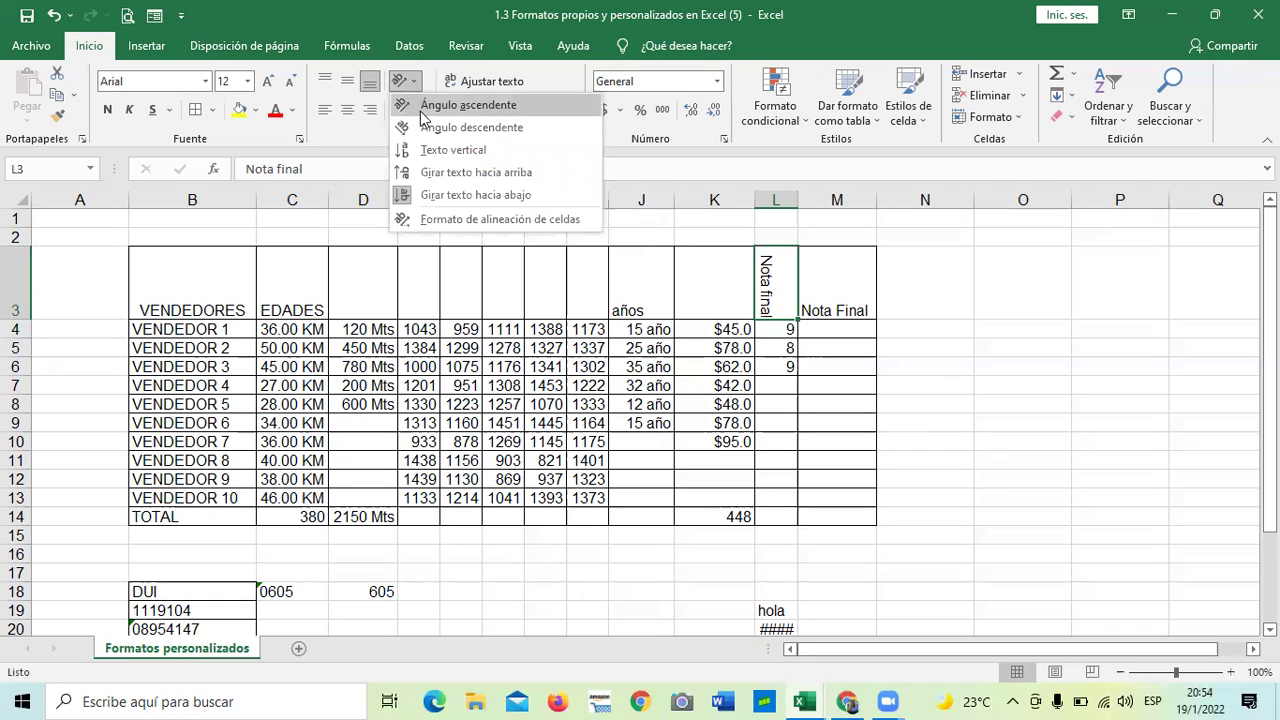
{"action": "left_click", "coordinate": [421, 108]}
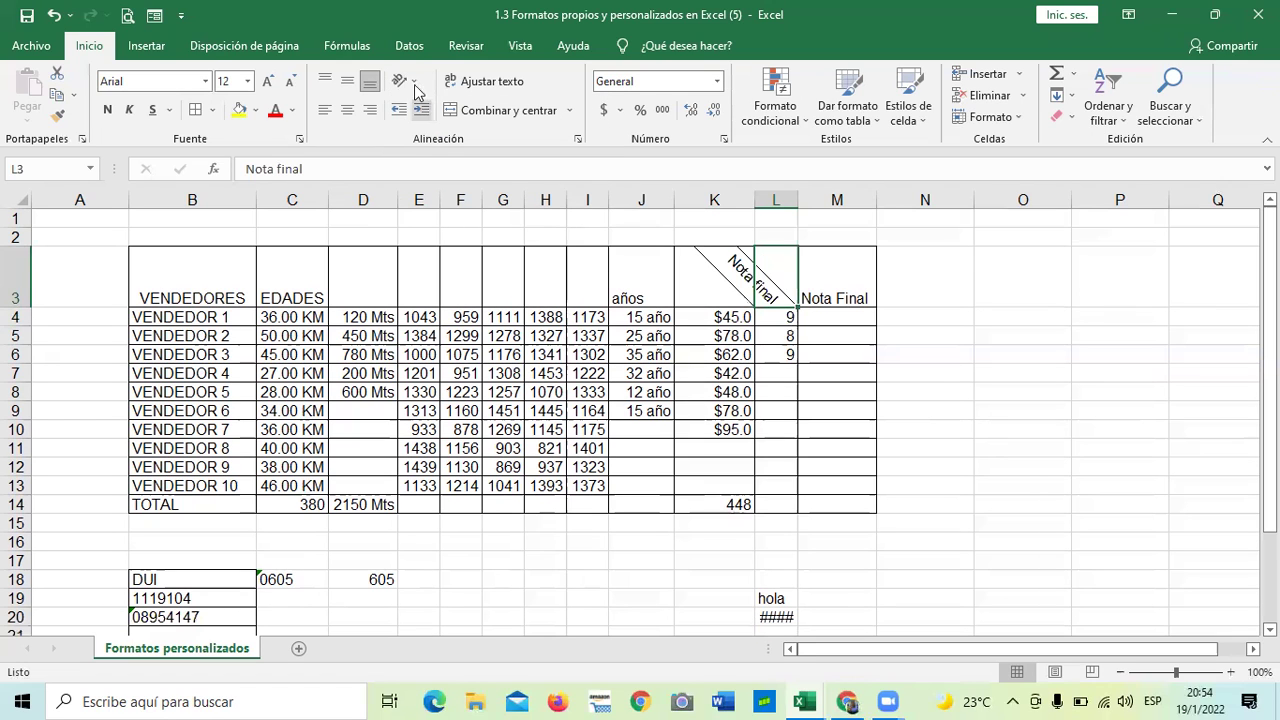
{"action": "left_click", "coordinate": [414, 83]}
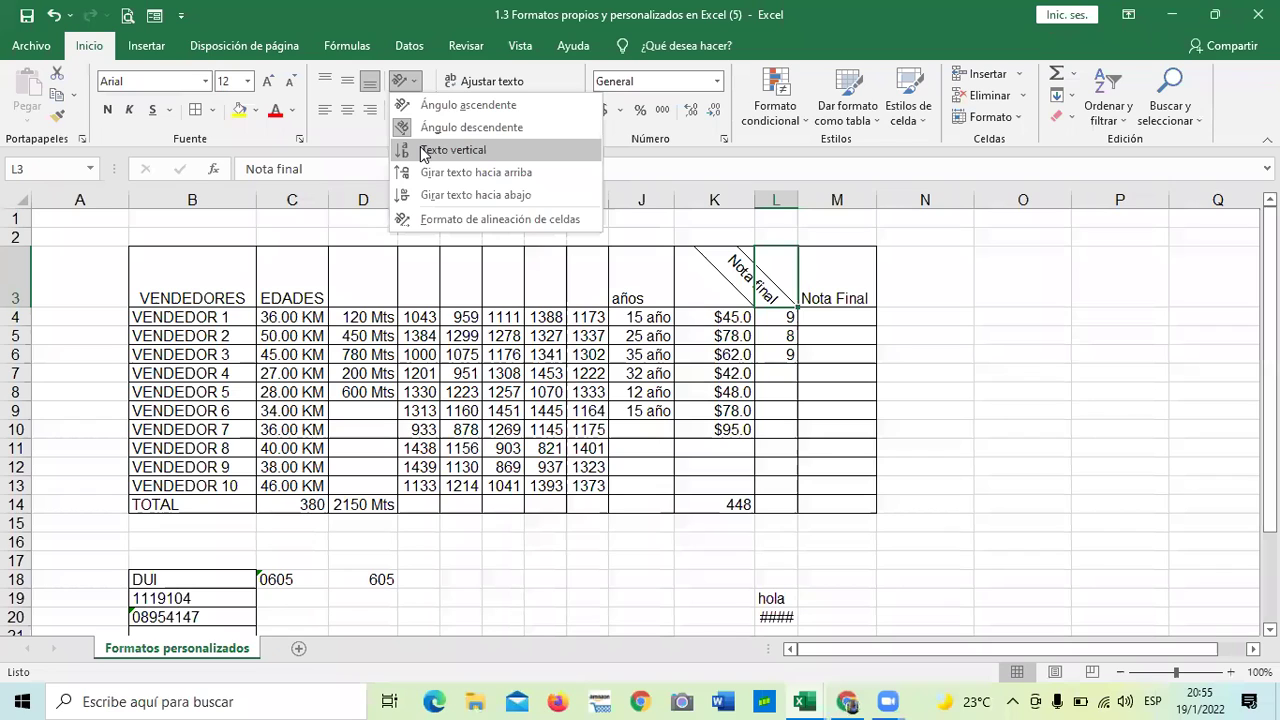
{"action": "key", "text": "Return"}
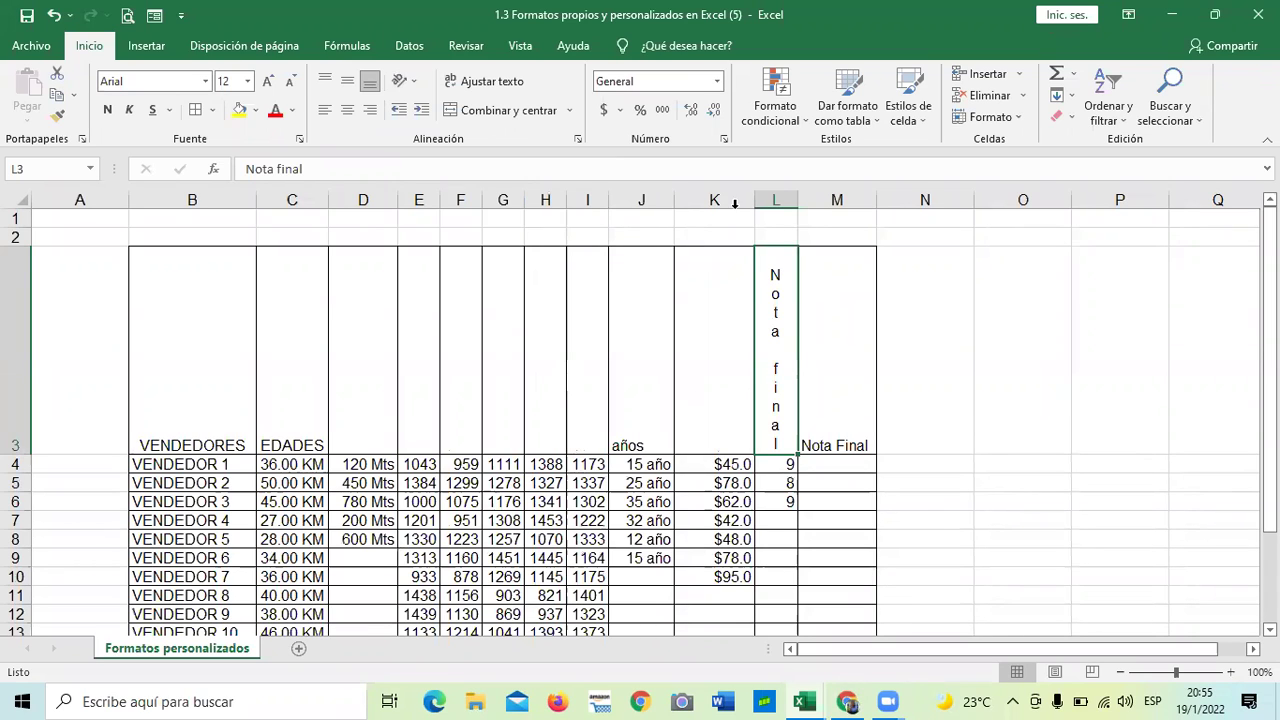
{"action": "left_click", "coordinate": [930, 367]}
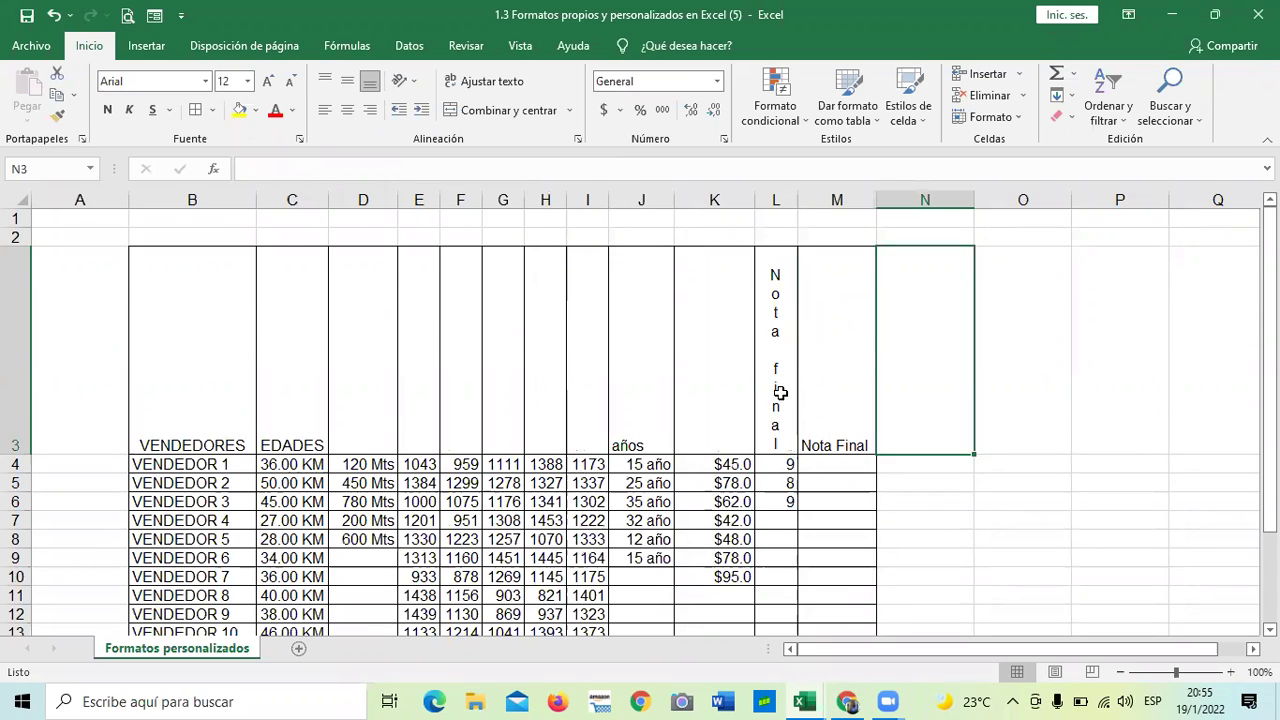
- Select cell H18 and open Formato de celdas on its alignment settings
{"action": "scroll", "coordinate": [778, 390], "scroll_direction": "down", "scroll_amount": 2}
{"action": "scroll", "coordinate": [790, 490], "scroll_direction": "up", "scroll_amount": 2}
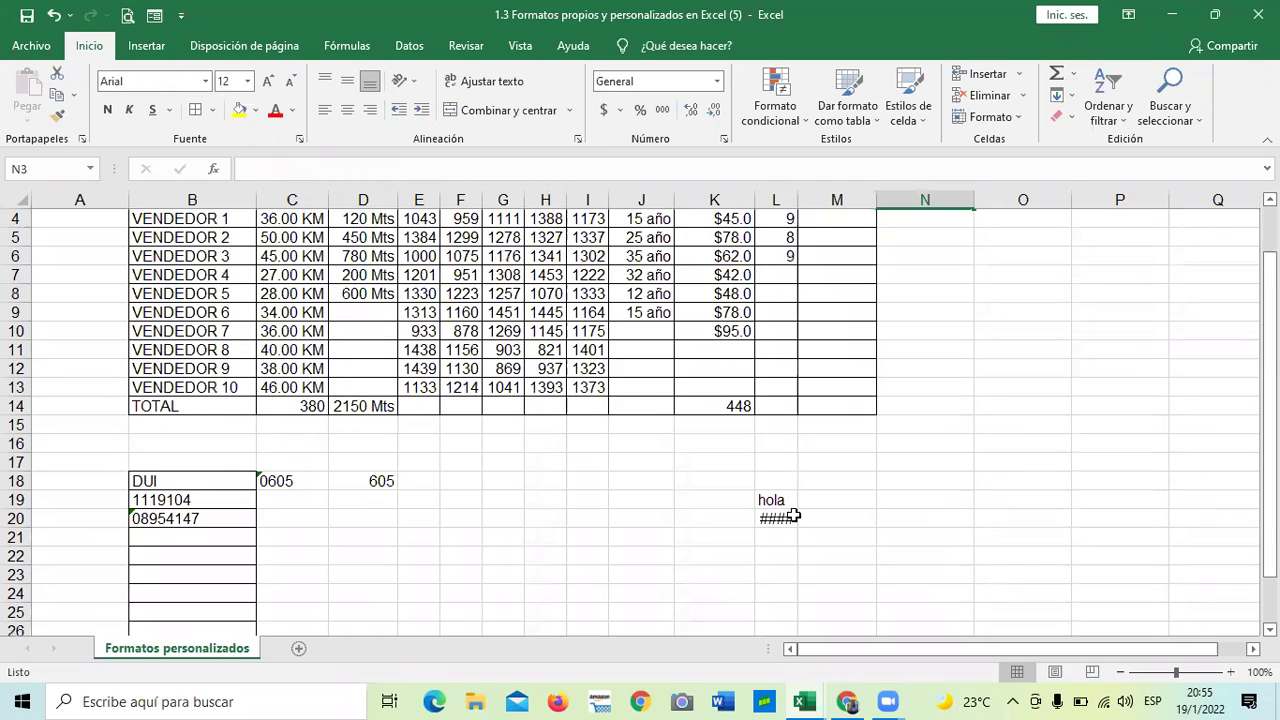
{"action": "scroll", "coordinate": [800, 495], "scroll_direction": "down", "scroll_amount": 1}
{"action": "left_click", "coordinate": [852, 465]}
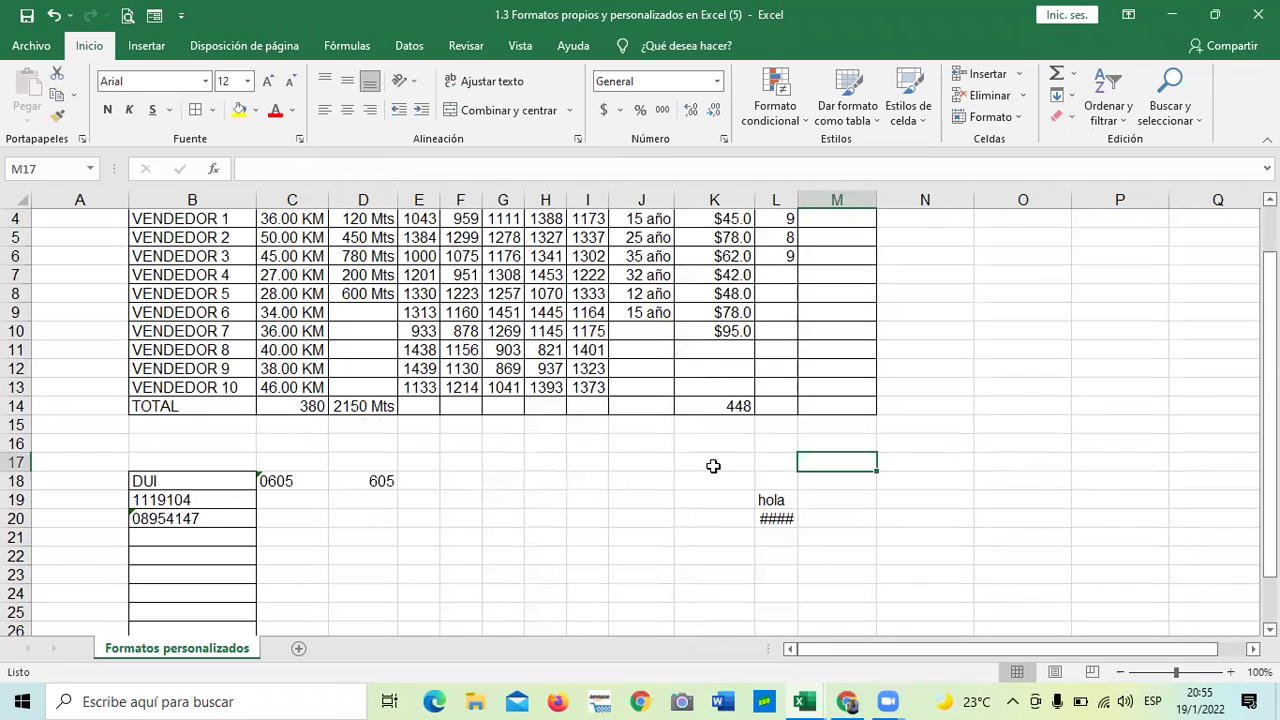
{"action": "scroll", "coordinate": [552, 313], "scroll_direction": "down", "scroll_amount": 3}
{"action": "left_click", "coordinate": [552, 313]}
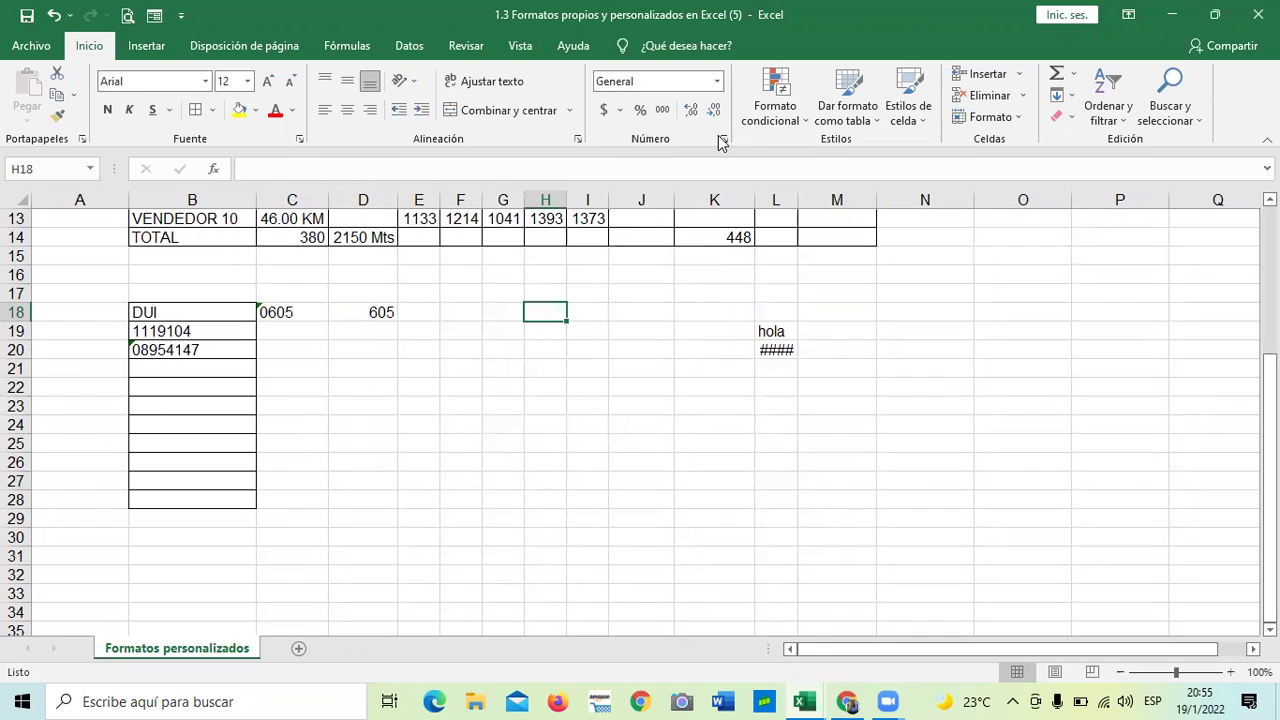
{"action": "left_click", "coordinate": [722, 140]}
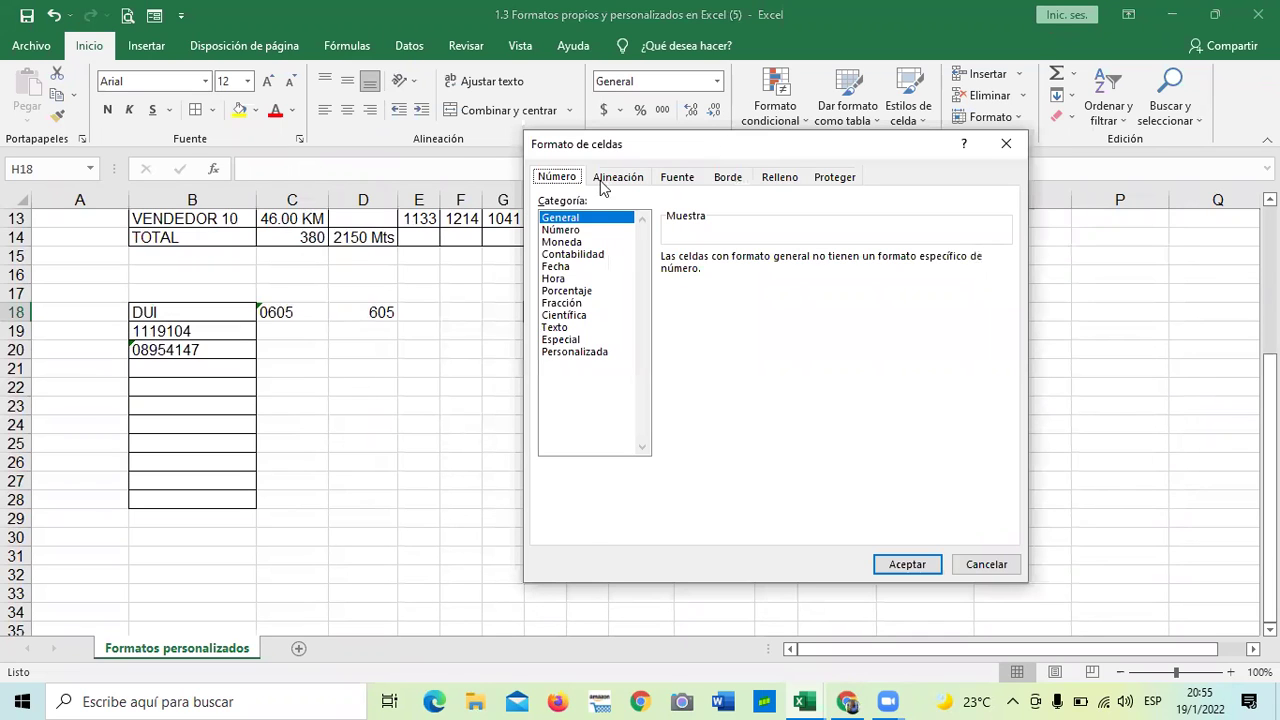
{"action": "left_click", "coordinate": [605, 183]}
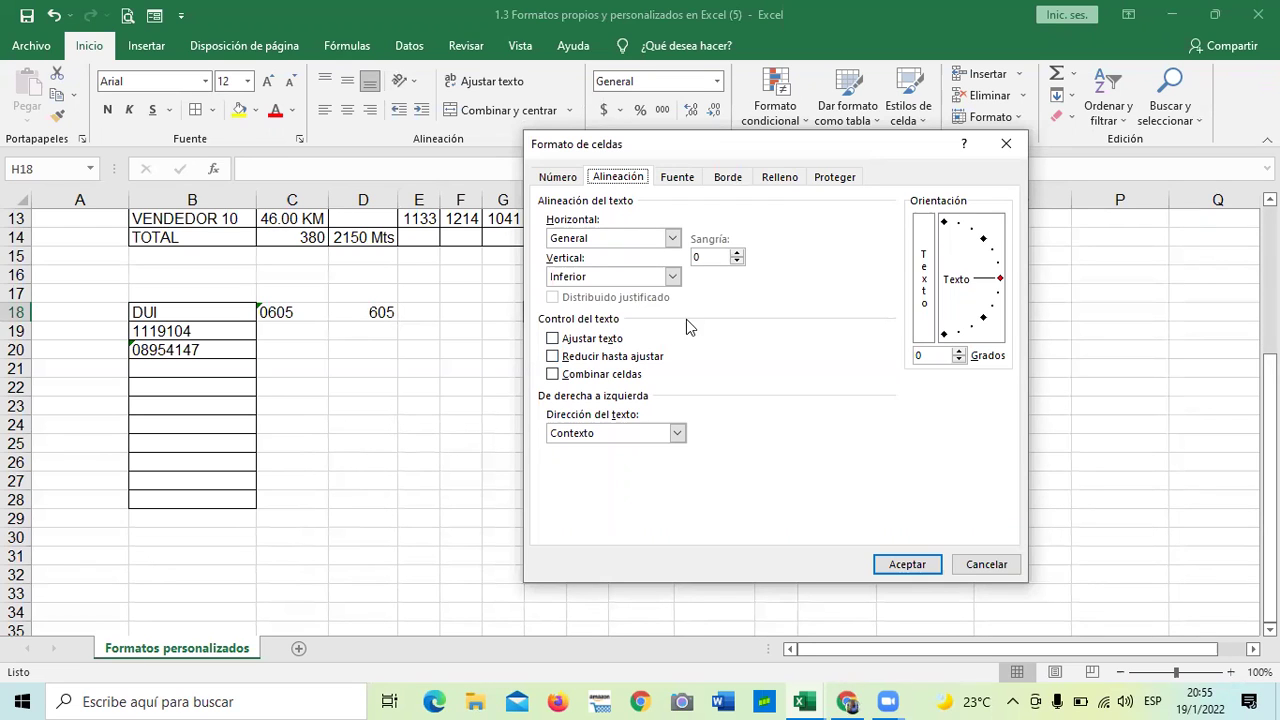
- Browse the font underline and border colour options without changing anything
{"action": "left_click", "coordinate": [681, 184]}
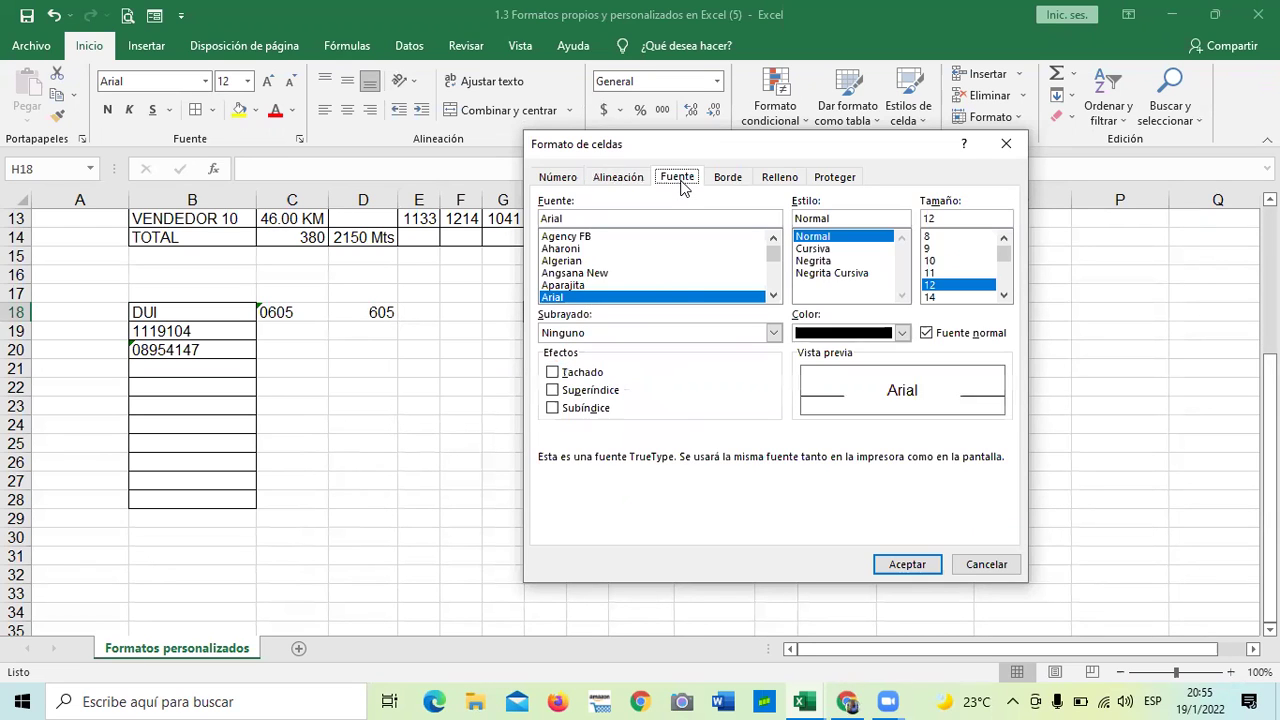
{"action": "left_click", "coordinate": [778, 335]}
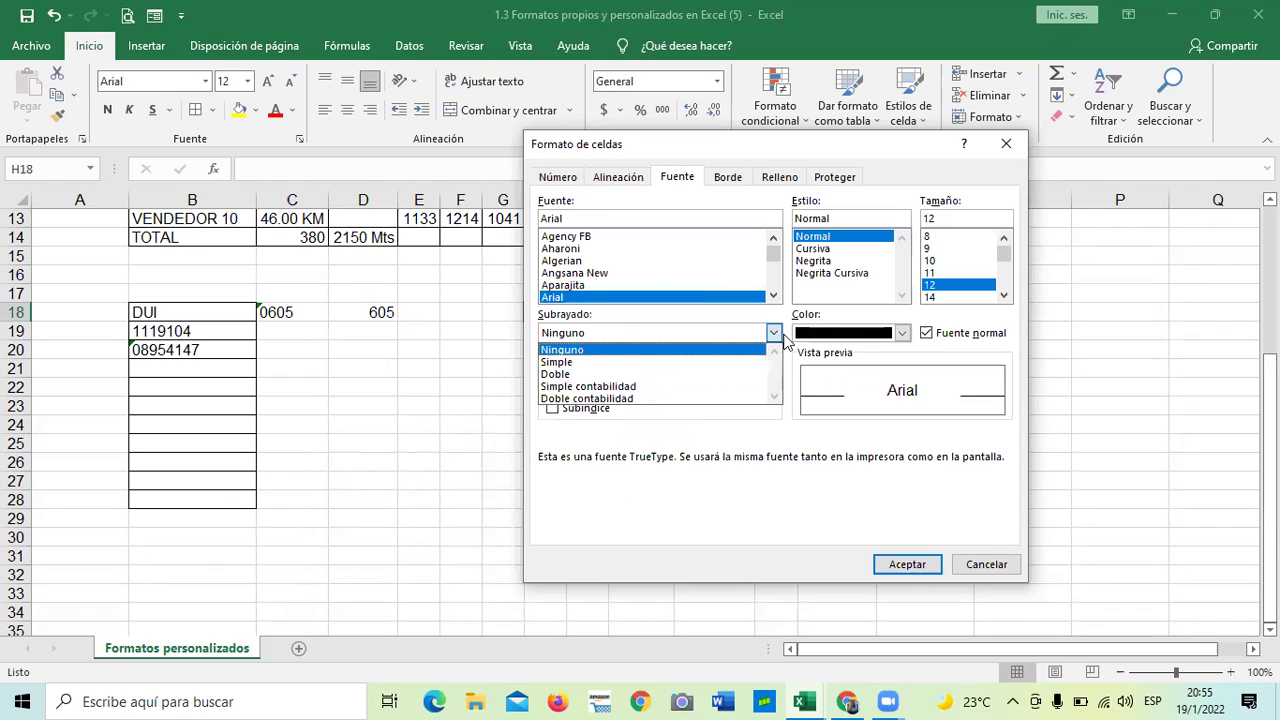
{"action": "left_click", "coordinate": [806, 388]}
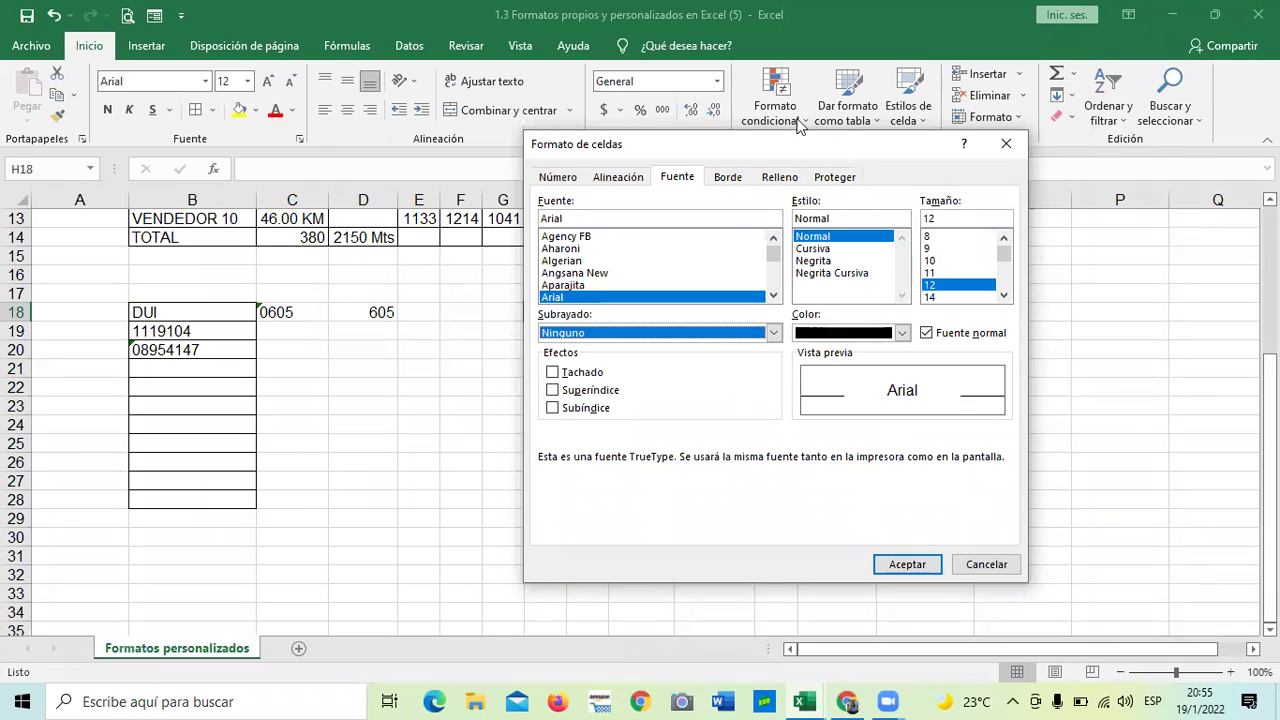
{"action": "left_click_drag", "start_coordinate": [834, 144], "coordinate": [800, 116]}
{"action": "left_click", "coordinate": [692, 148]}
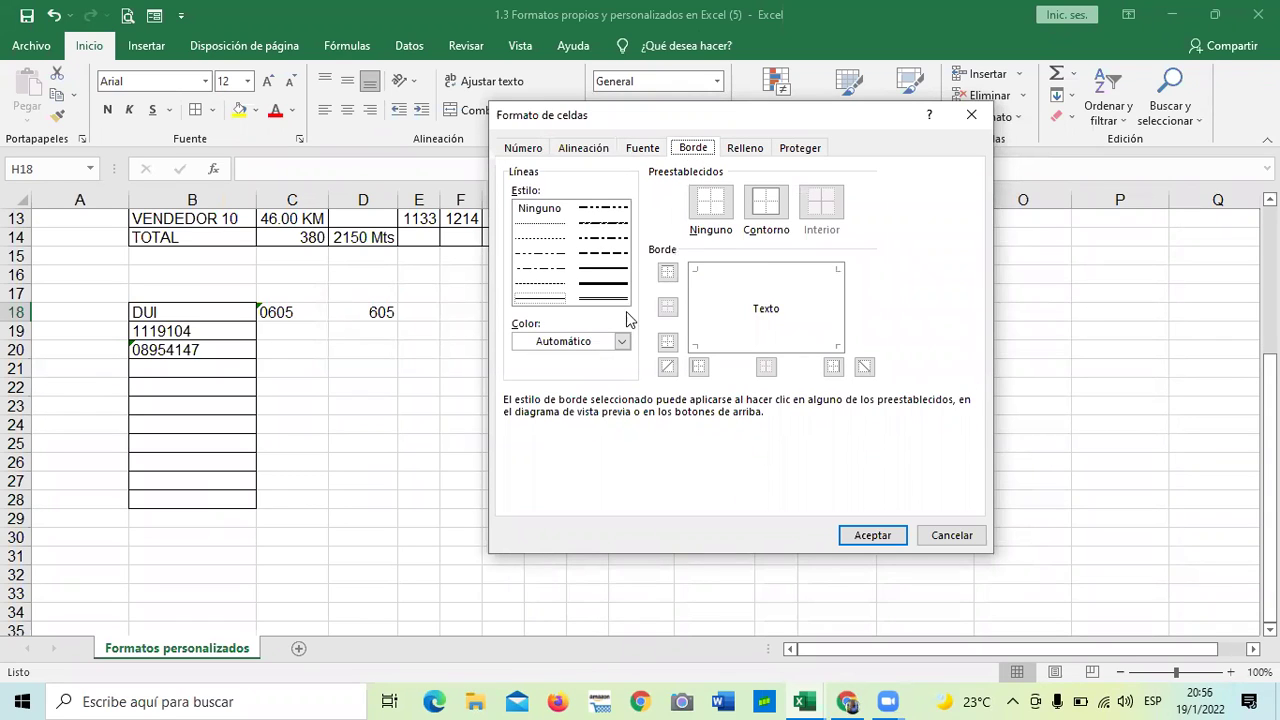
{"action": "left_click", "coordinate": [622, 343]}
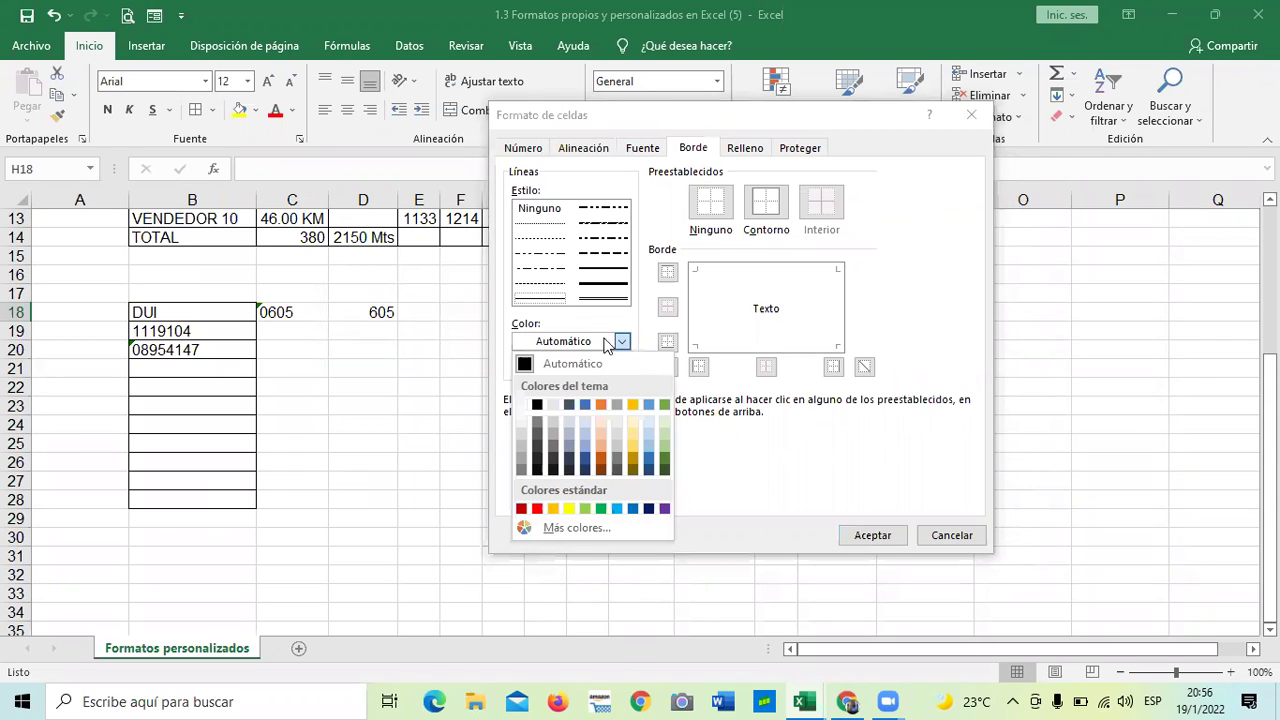
{"action": "left_click", "coordinate": [582, 312]}
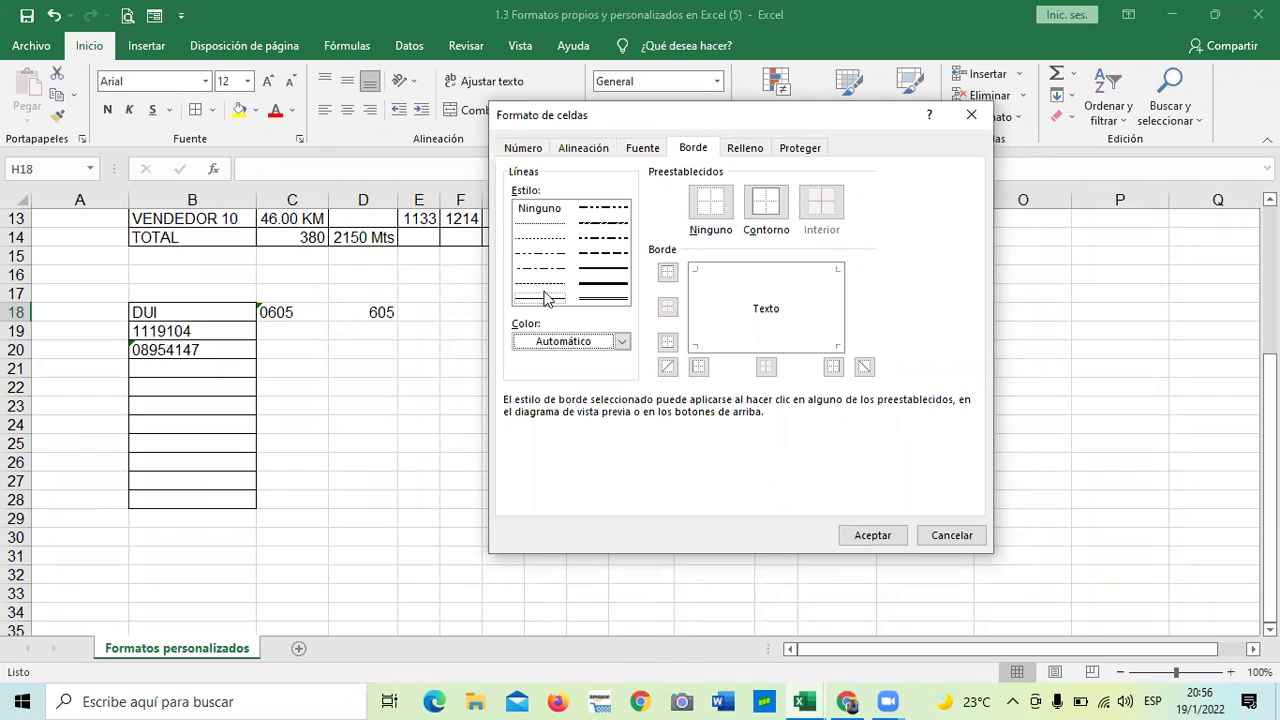
- Fill H18 with the Atenuado al 6,25% dotted pattern and widen column H
{"action": "left_click", "coordinate": [760, 150]}
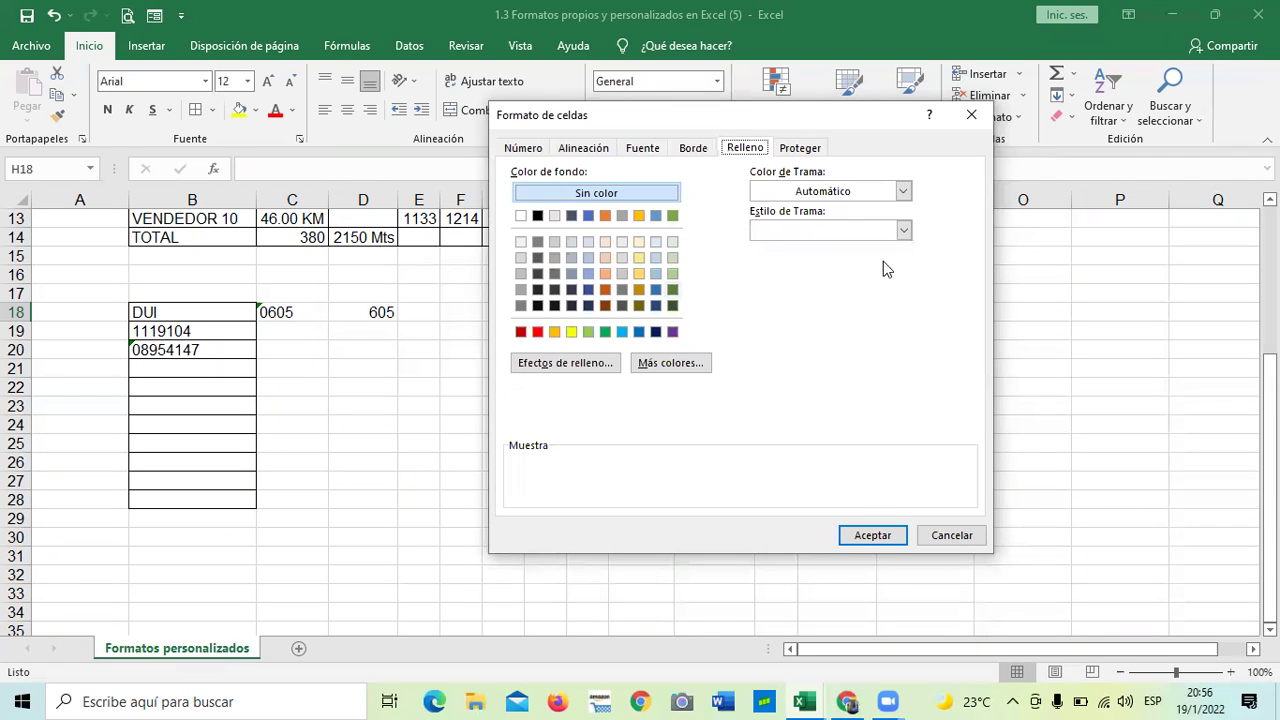
{"action": "left_click", "coordinate": [903, 231]}
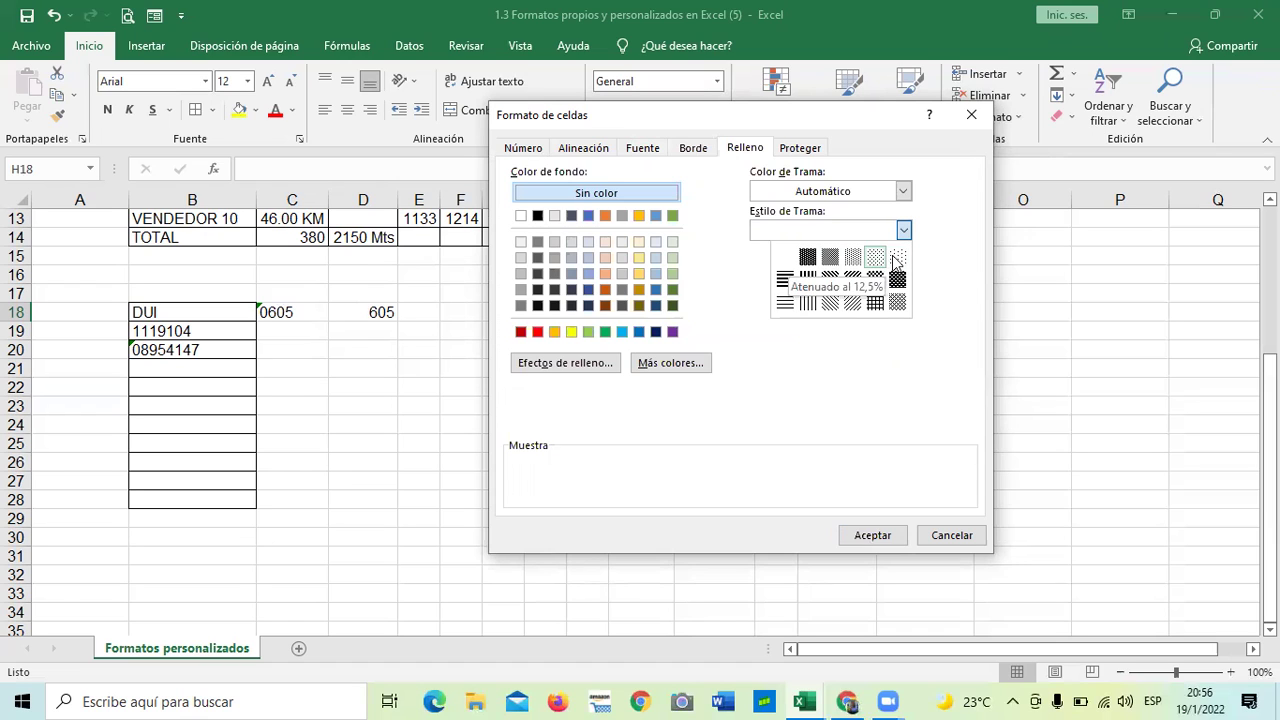
{"action": "left_click", "coordinate": [897, 257]}
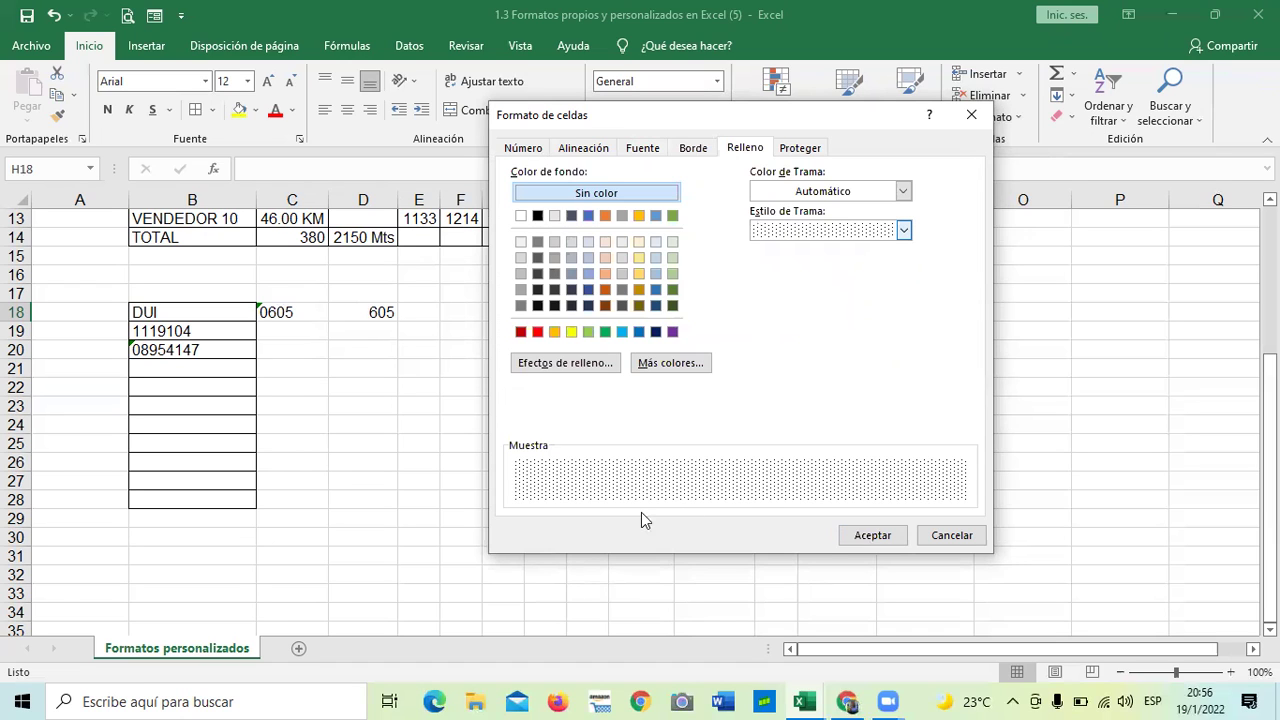
{"action": "left_click", "coordinate": [573, 366]}
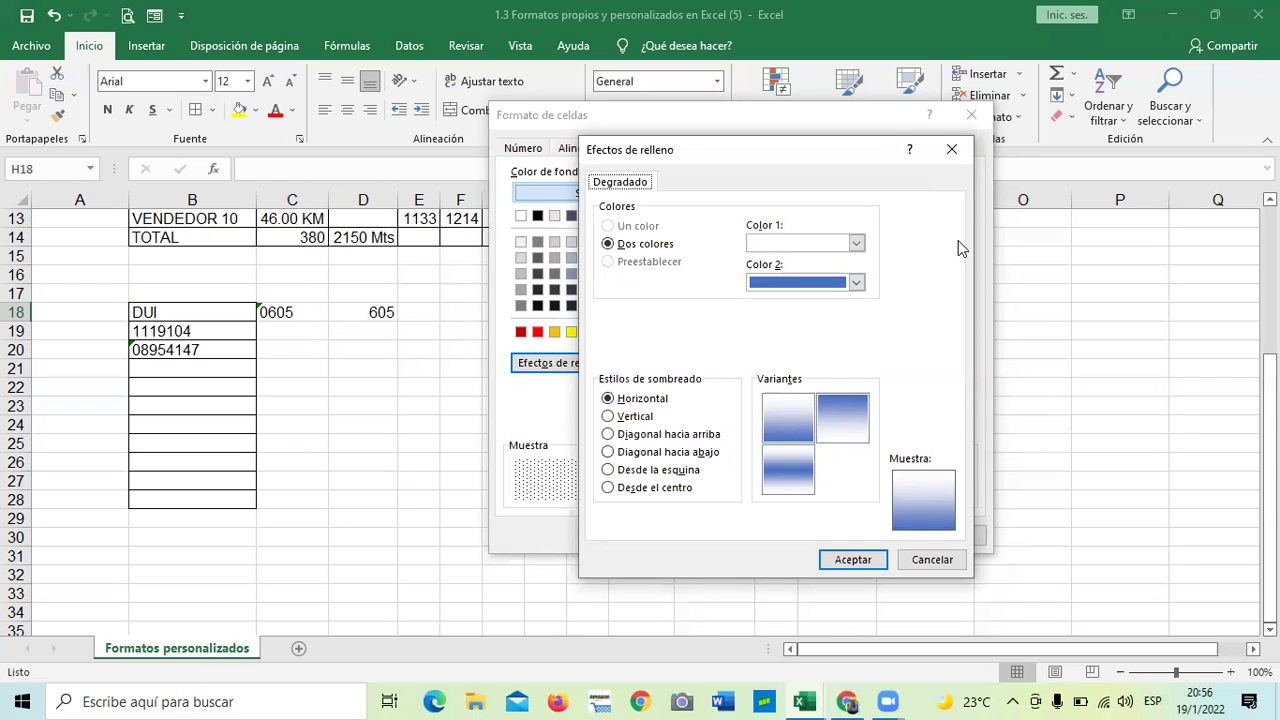
{"action": "left_click", "coordinate": [952, 151]}
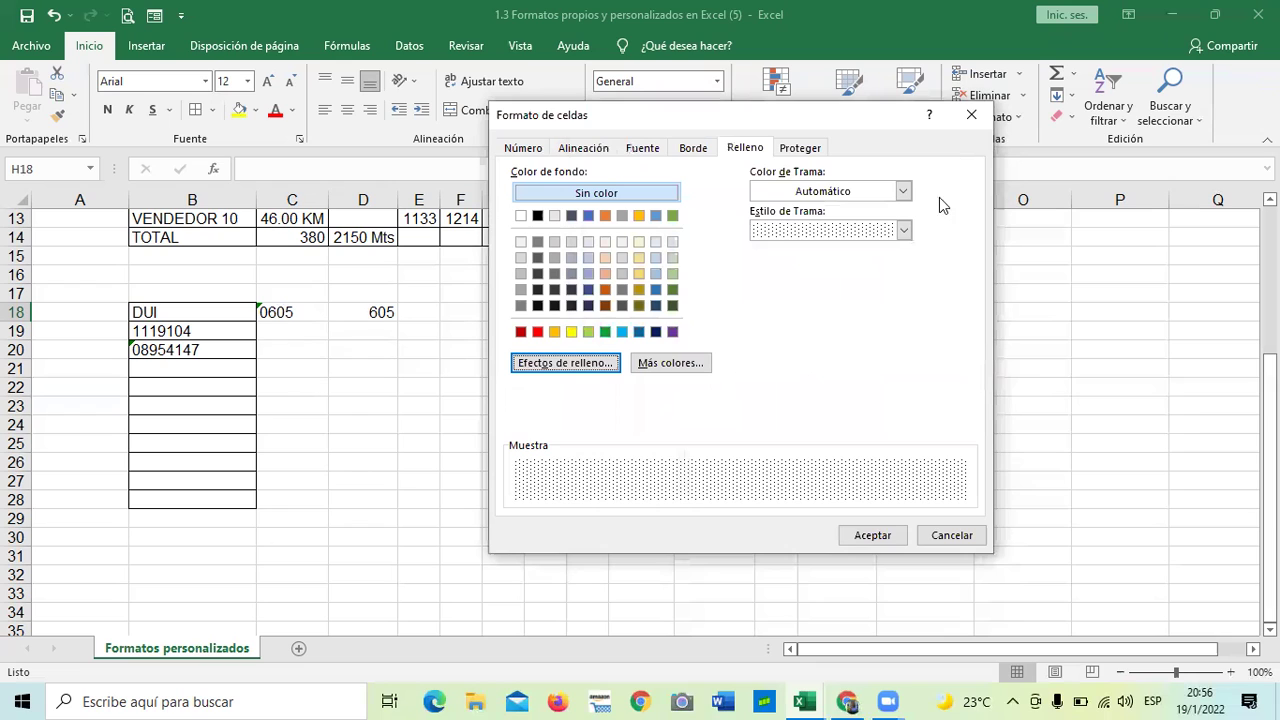
{"action": "left_click", "coordinate": [872, 535]}
{"action": "left_click", "coordinate": [862, 420]}
{"action": "left_click_drag", "start_coordinate": [570, 194], "coordinate": [603, 400]}
- Select header row B3:M3 and show its fill settings in Formato de celdas
{"action": "scroll", "coordinate": [595, 425], "scroll_direction": "up", "scroll_amount": 3}
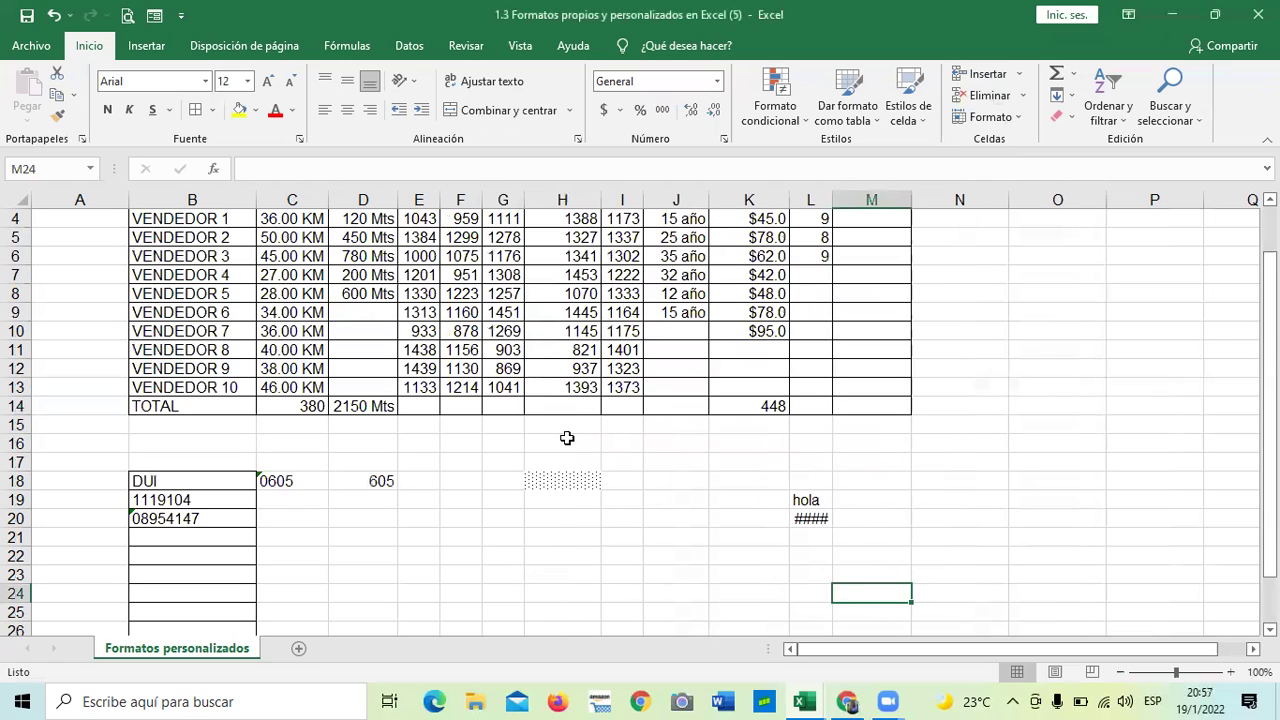
{"action": "left_click", "coordinate": [548, 473]}
{"action": "scroll", "coordinate": [548, 473], "scroll_direction": "down", "scroll_amount": 2}
{"action": "scroll", "coordinate": [548, 473], "scroll_direction": "up", "scroll_amount": 3}
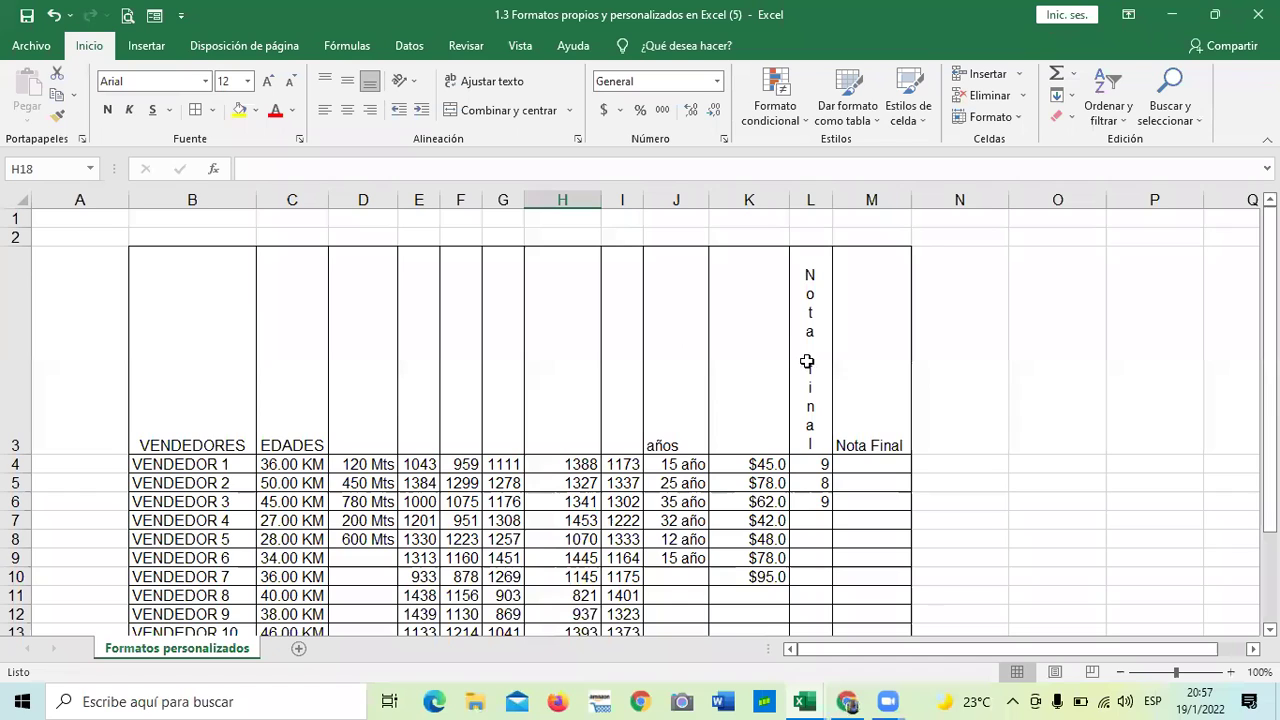
{"action": "key", "text": "ctrl+z"}
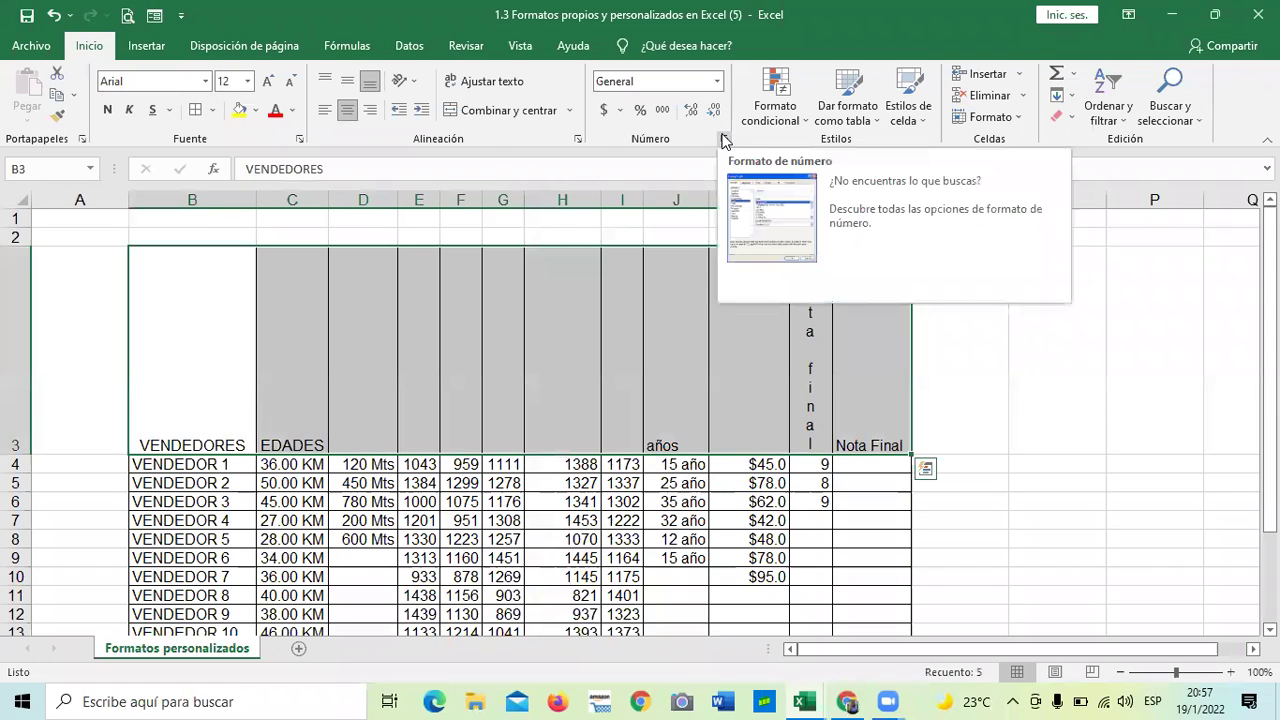
{"action": "left_click", "coordinate": [724, 141]}
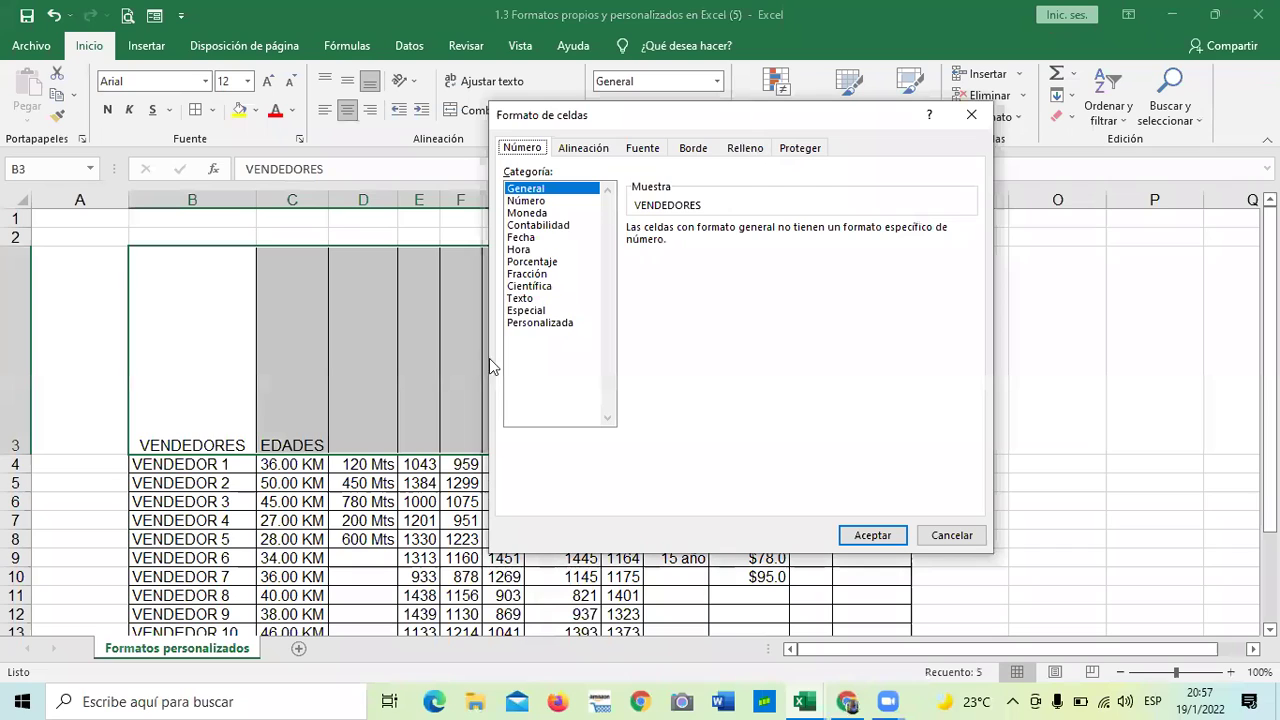
{"action": "left_click", "coordinate": [745, 148]}
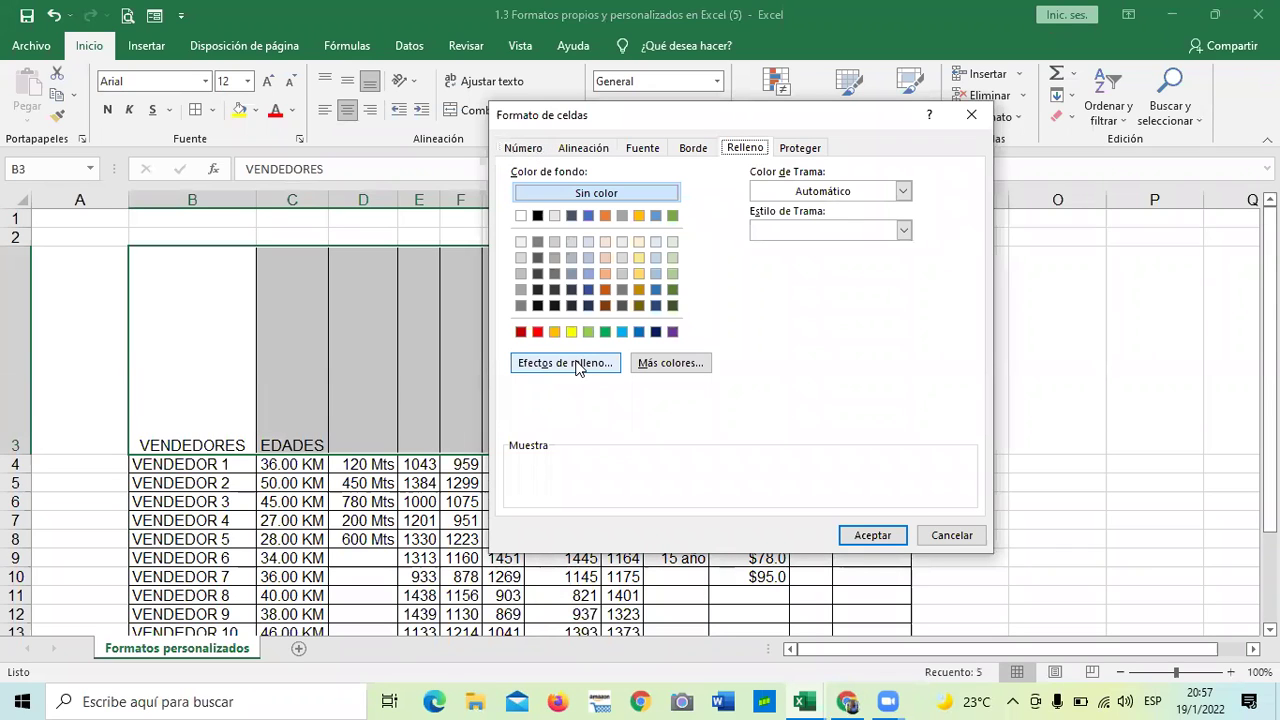
- Give B3:M3 a green-to-blue gradient radiating from the centre
{"action": "left_click", "coordinate": [580, 366]}
{"action": "left_click", "coordinate": [821, 215]}
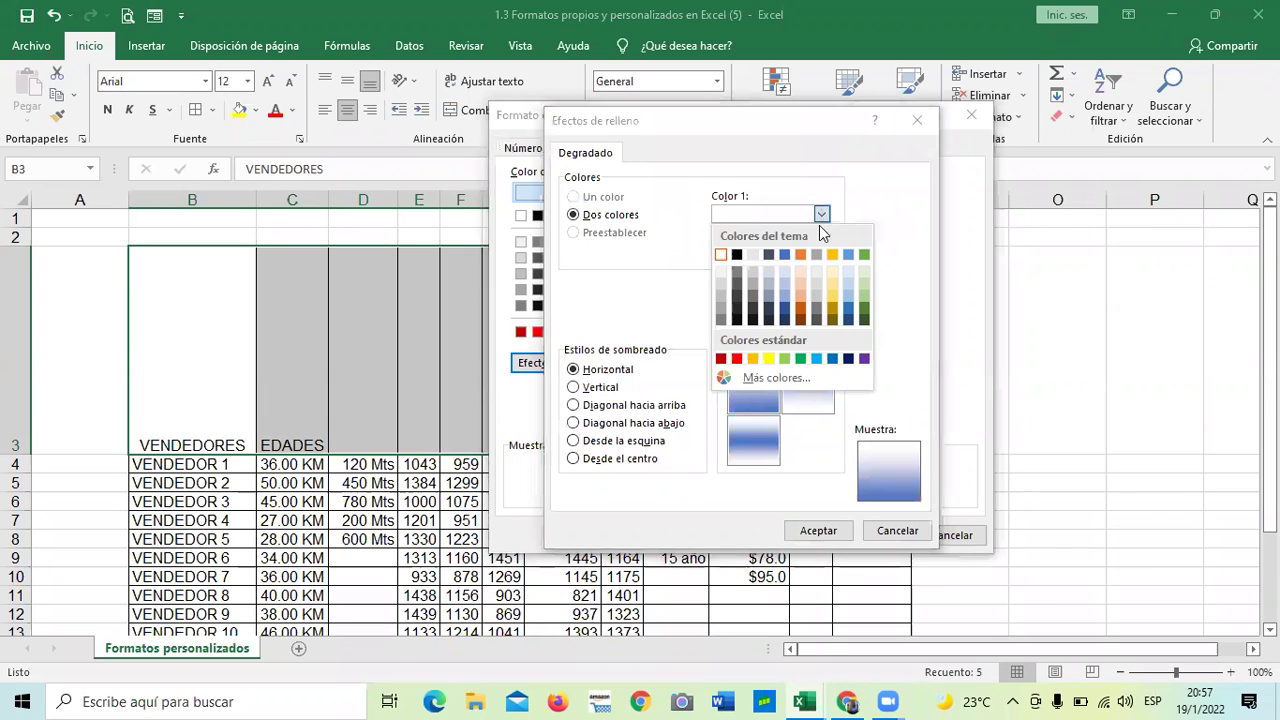
{"action": "left_click", "coordinate": [862, 256]}
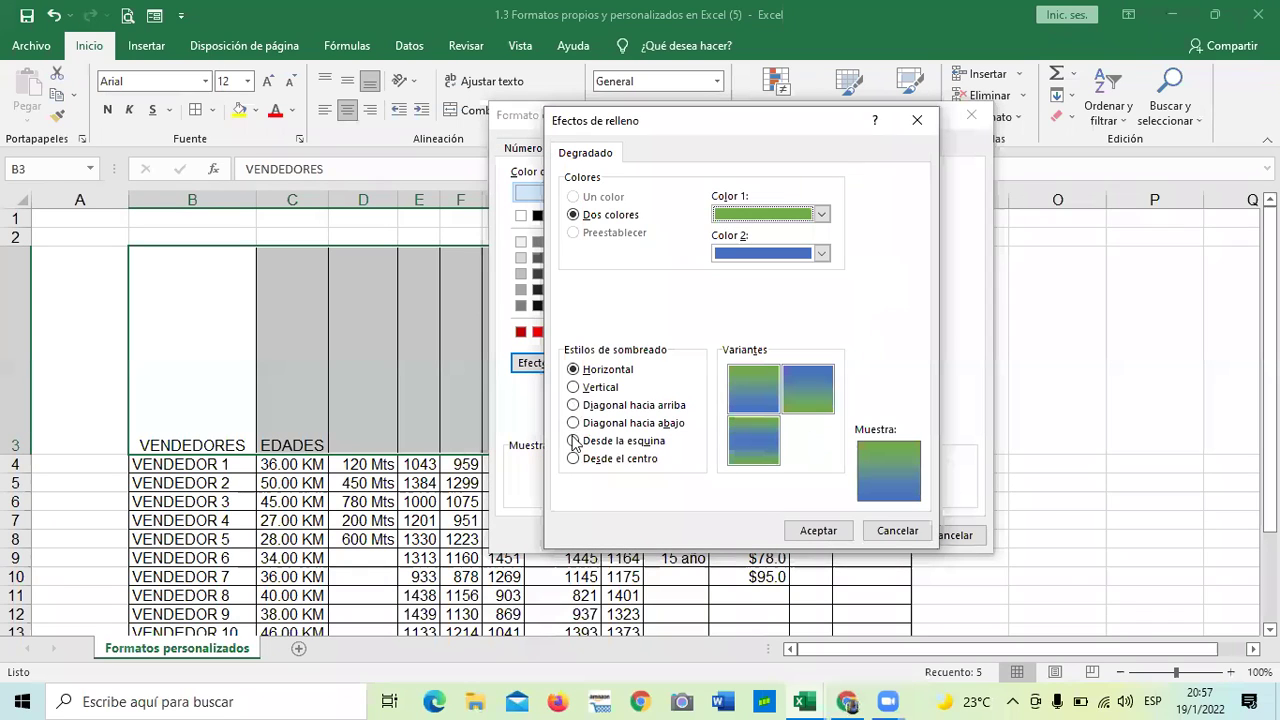
{"action": "left_click", "coordinate": [573, 460]}
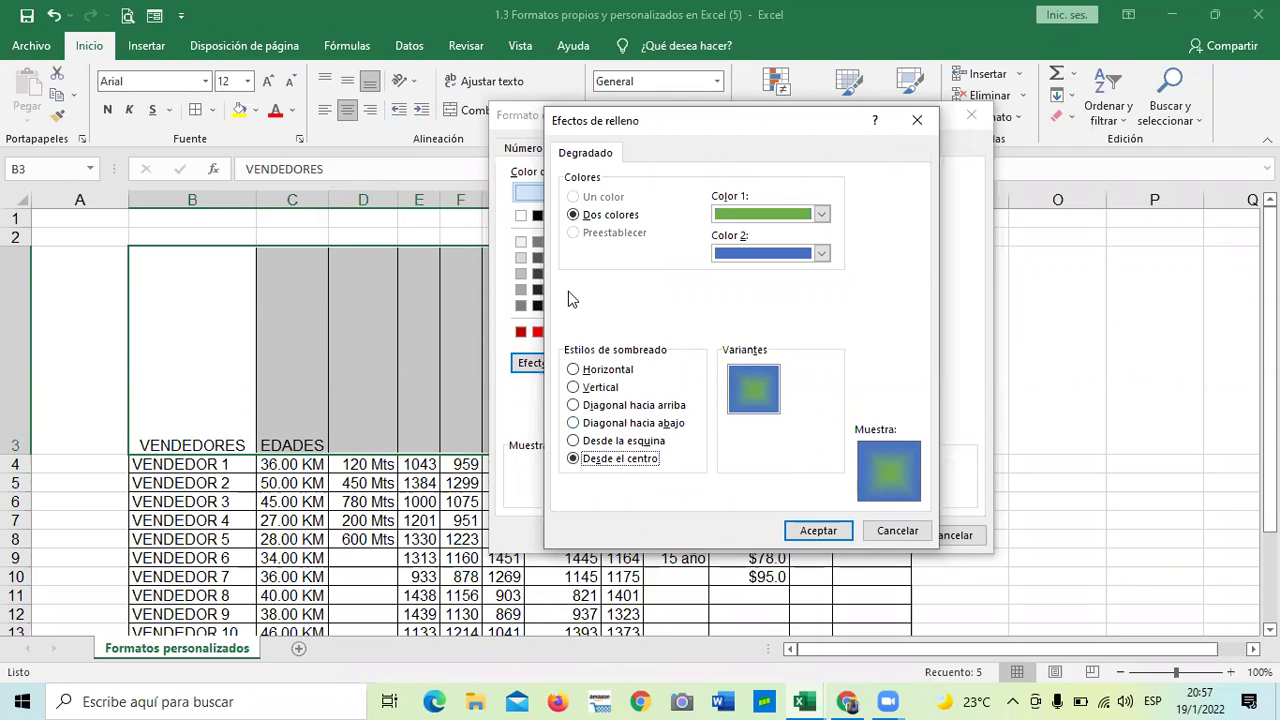
{"action": "left_click", "coordinate": [833, 532]}
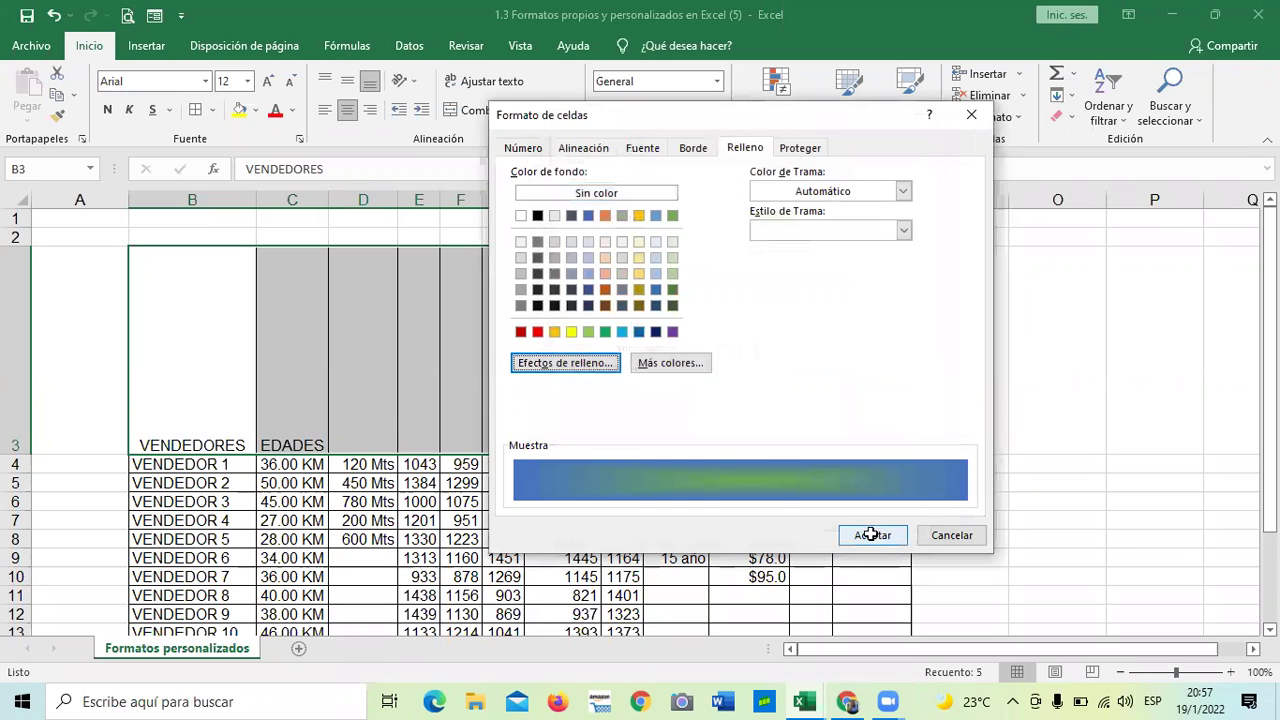
{"action": "left_click", "coordinate": [872, 536]}
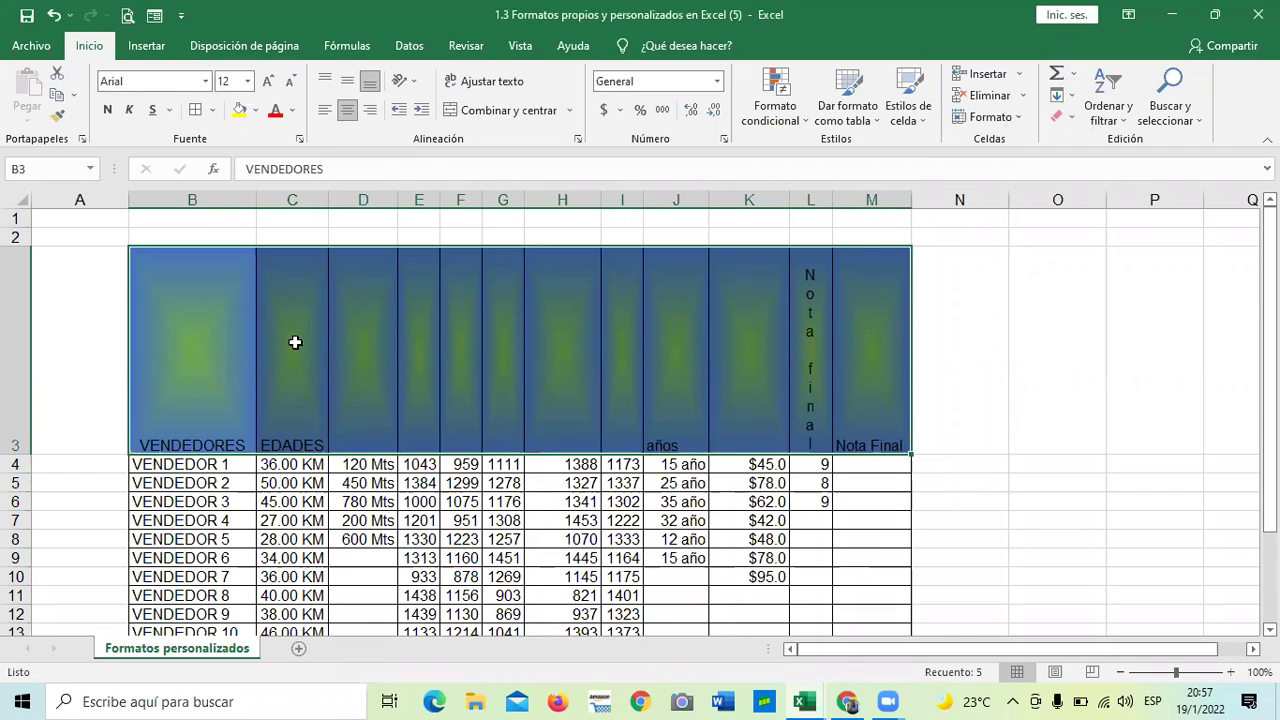
- Recolour the B3:M3 two-colour centre gradient: Color 1 light green, Color 2 light blue
{"action": "scroll", "coordinate": [305, 362], "scroll_direction": "down", "scroll_amount": 2}
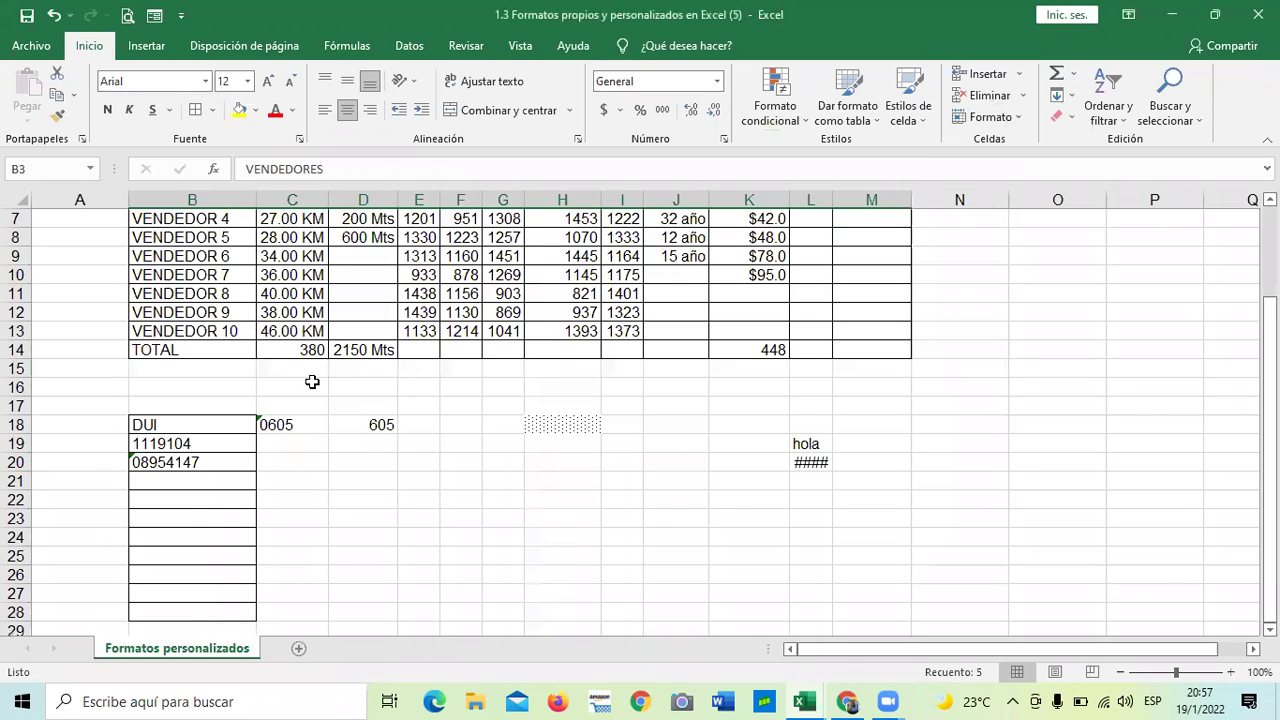
{"action": "scroll", "coordinate": [312, 382], "scroll_direction": "up", "scroll_amount": 2}
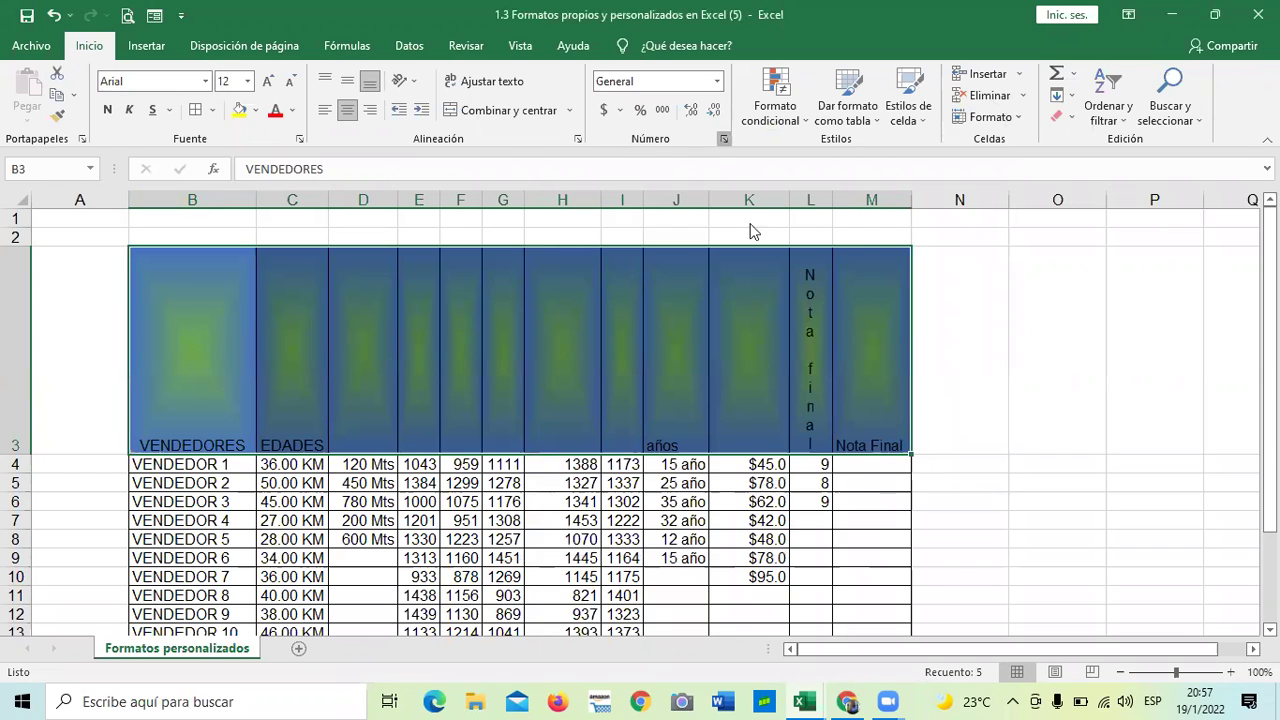
{"action": "key", "text": "ctrl+1"}
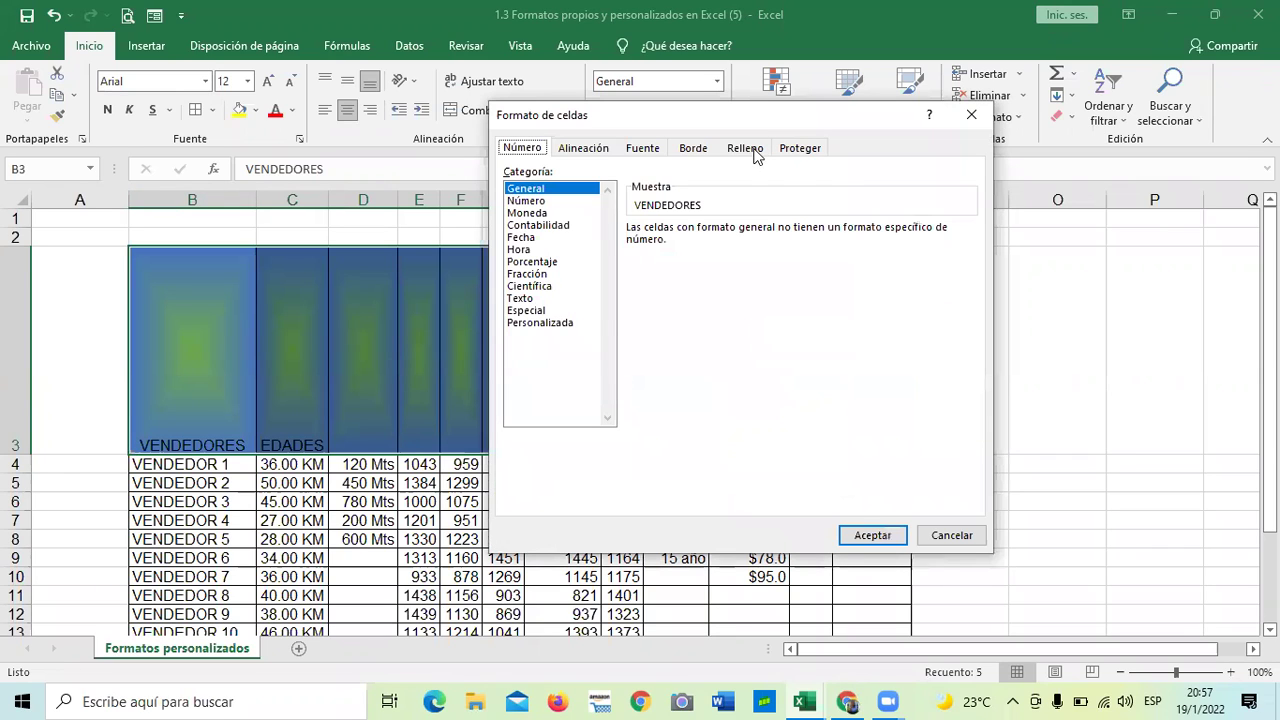
{"action": "left_click", "coordinate": [748, 149]}
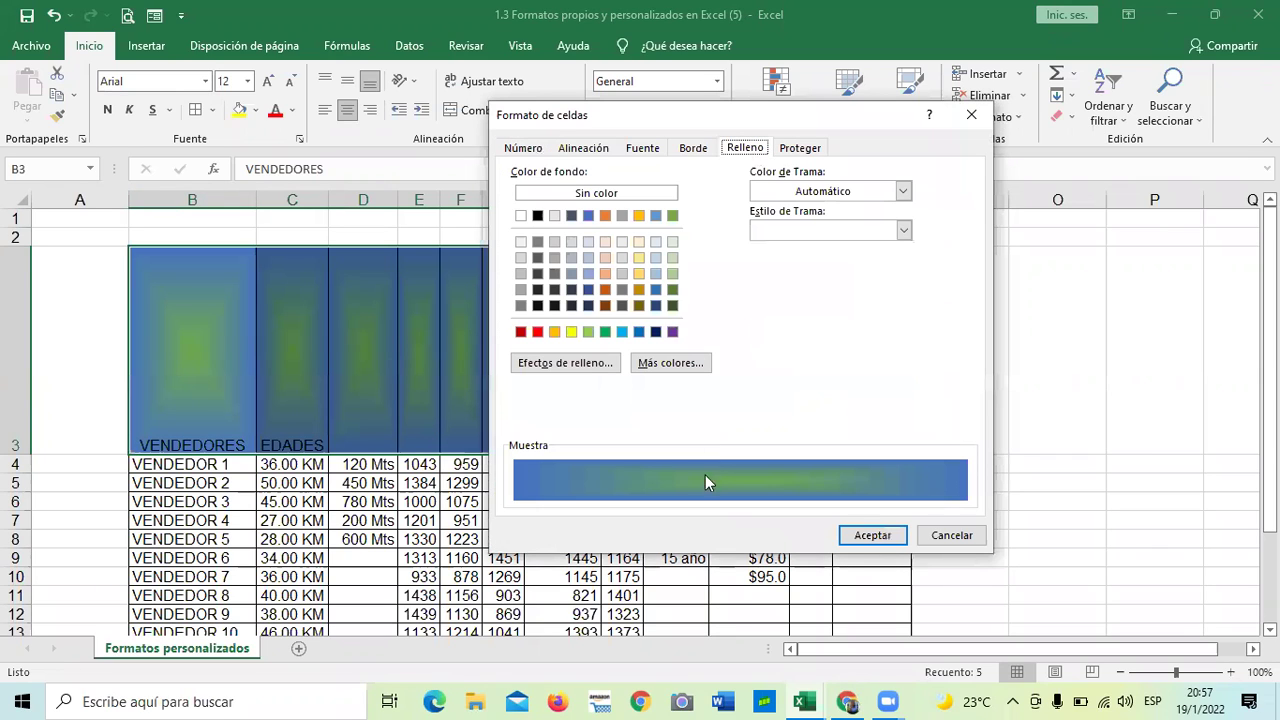
{"action": "left_click", "coordinate": [590, 364]}
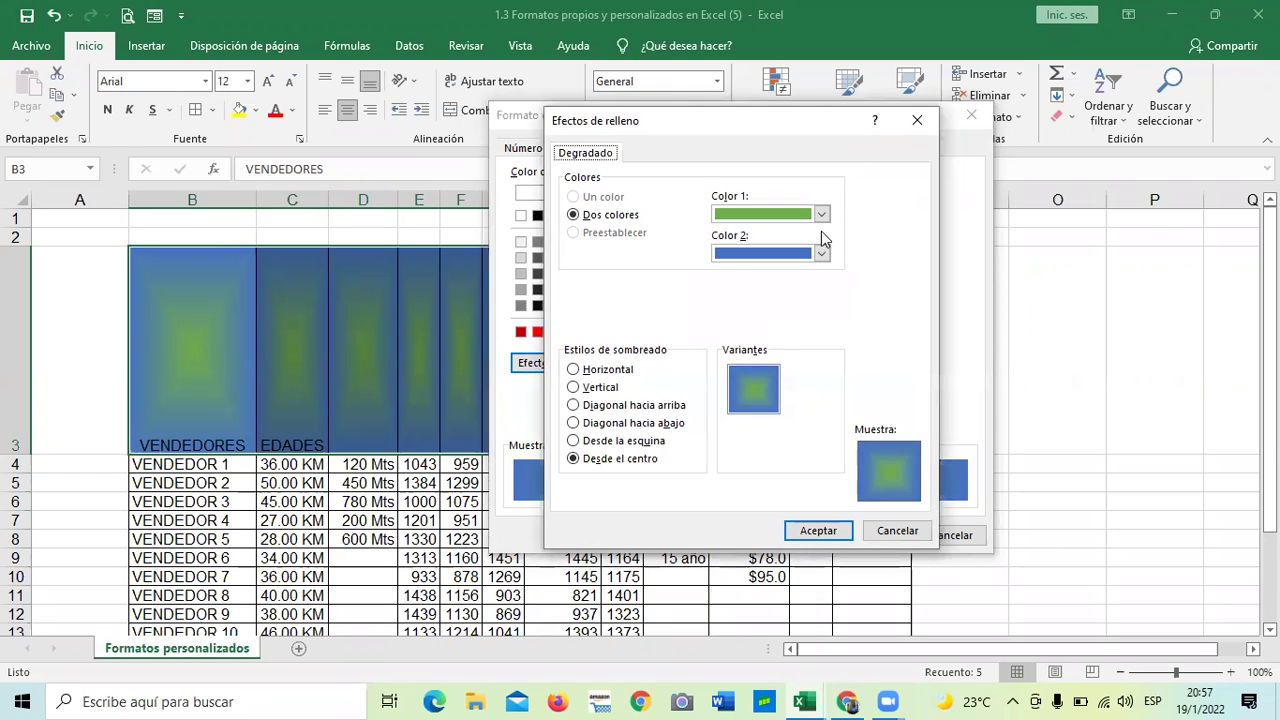
{"action": "left_click", "coordinate": [574, 216]}
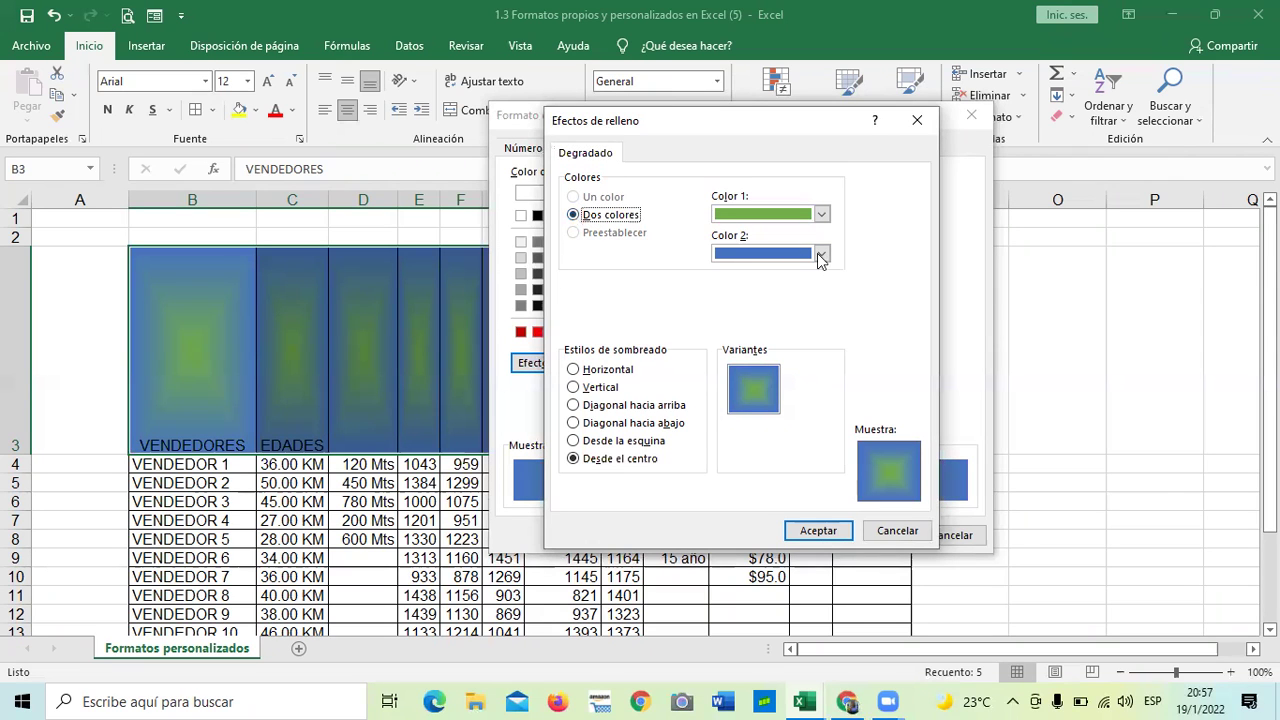
{"action": "left_click", "coordinate": [821, 253]}
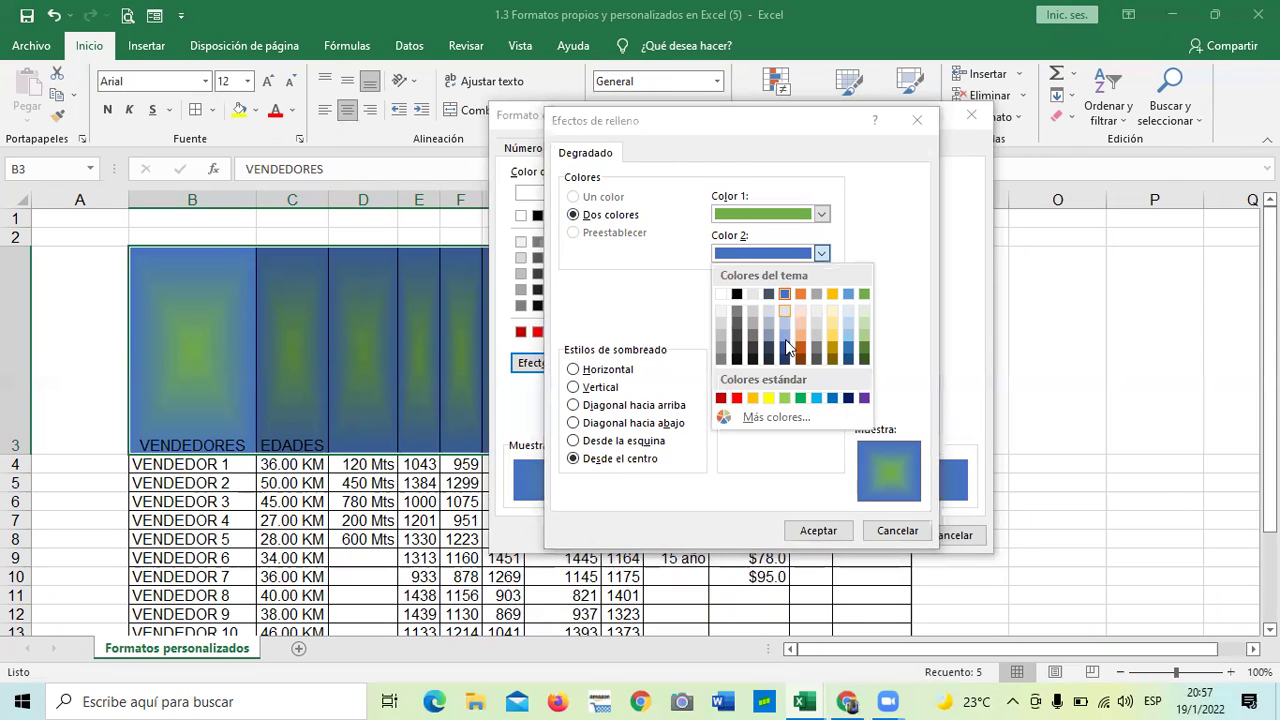
{"action": "left_click", "coordinate": [785, 320]}
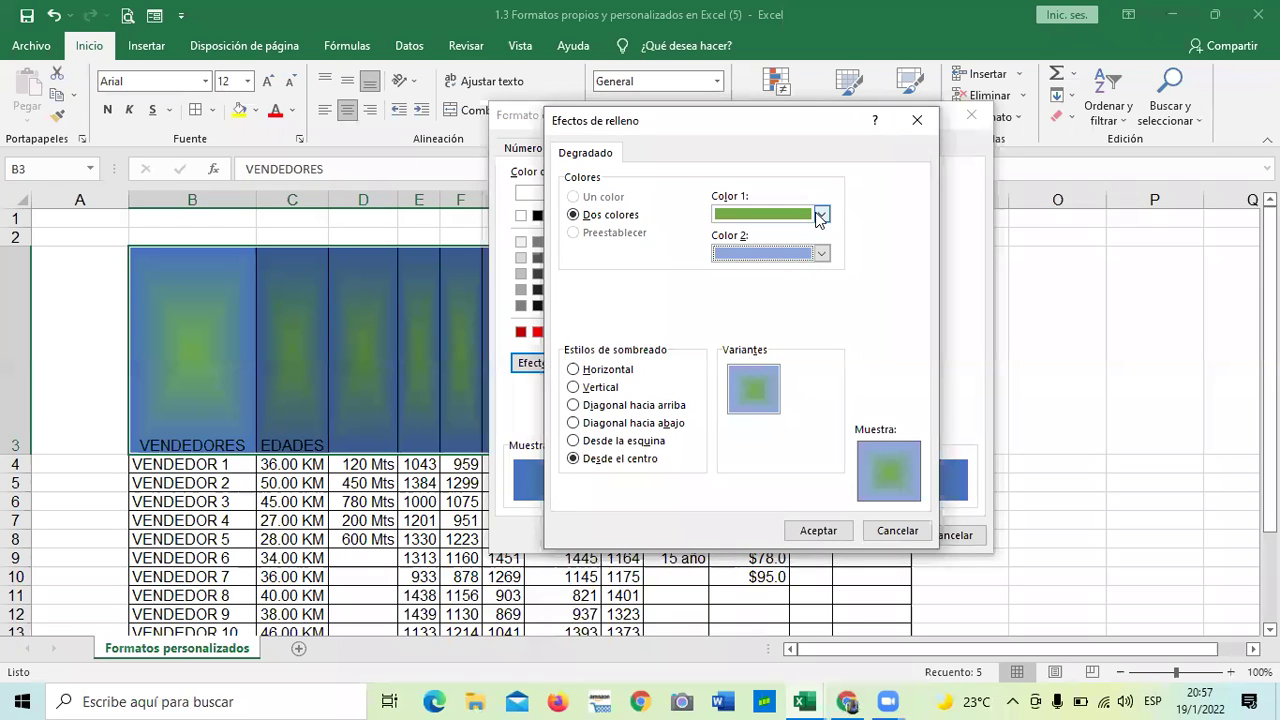
{"action": "left_click", "coordinate": [866, 300]}
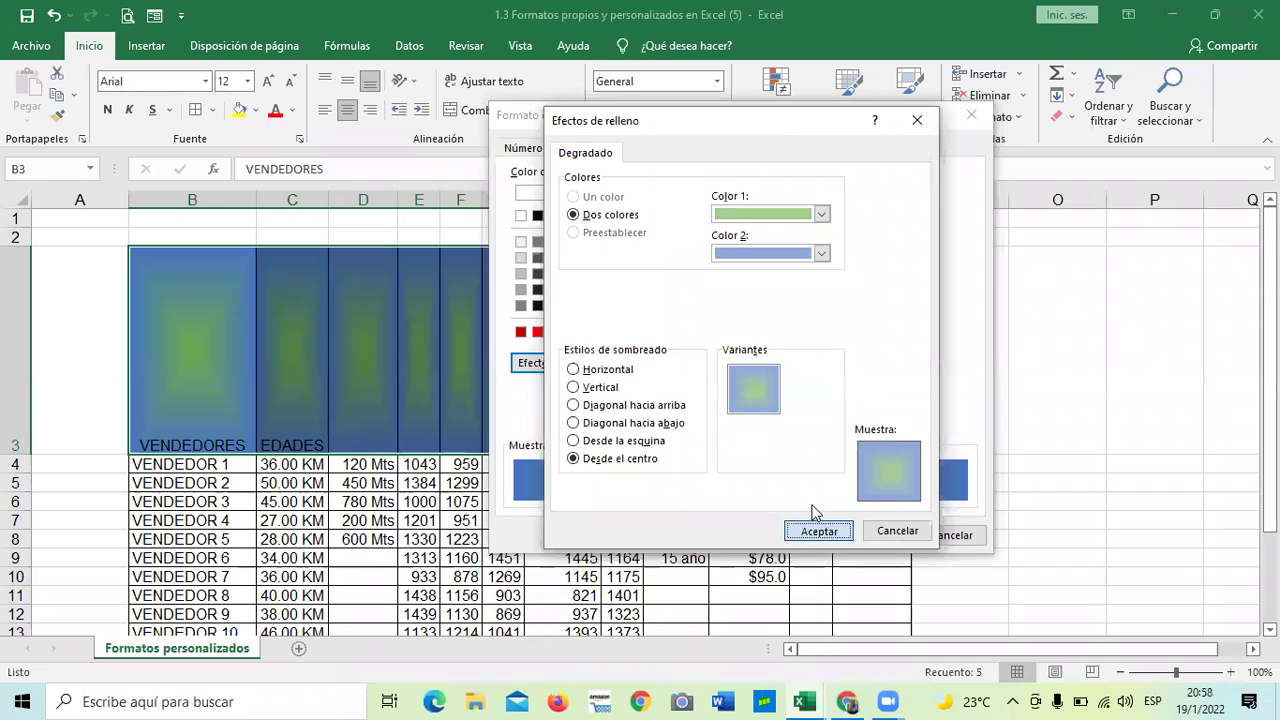
{"action": "left_click", "coordinate": [817, 529]}
{"action": "left_click", "coordinate": [880, 531]}
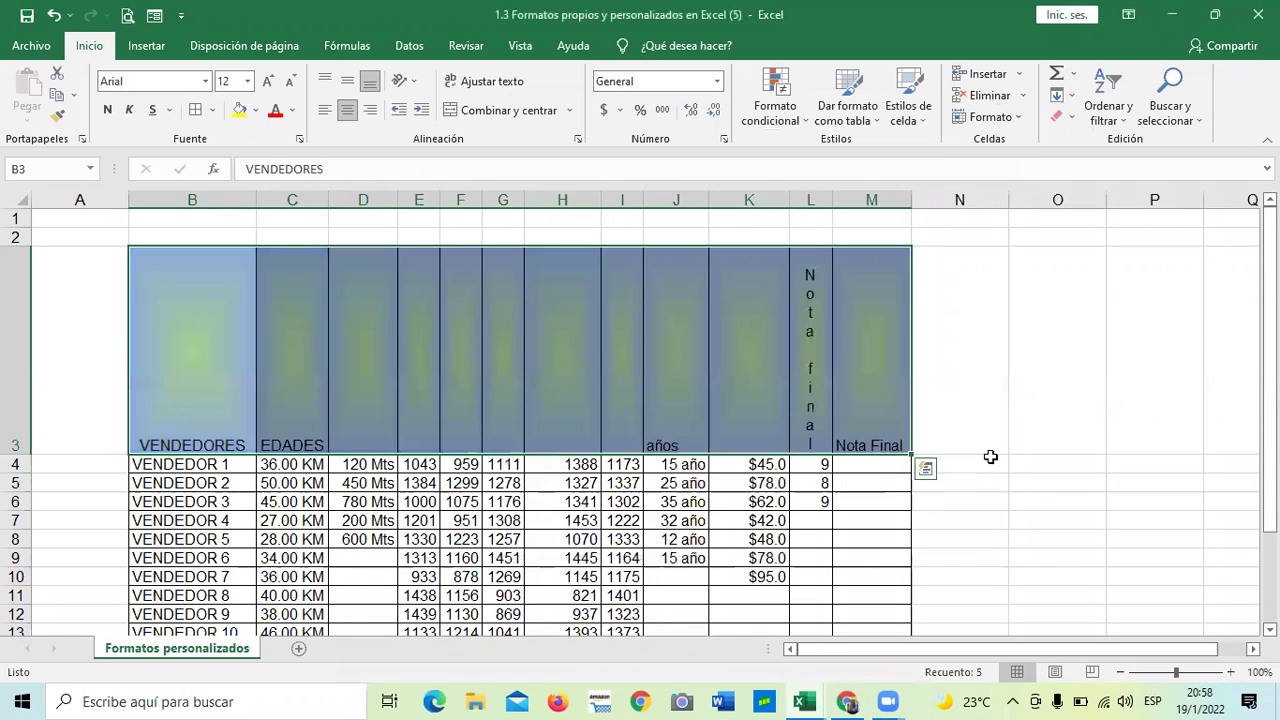
{"action": "left_click", "coordinate": [956, 463]}
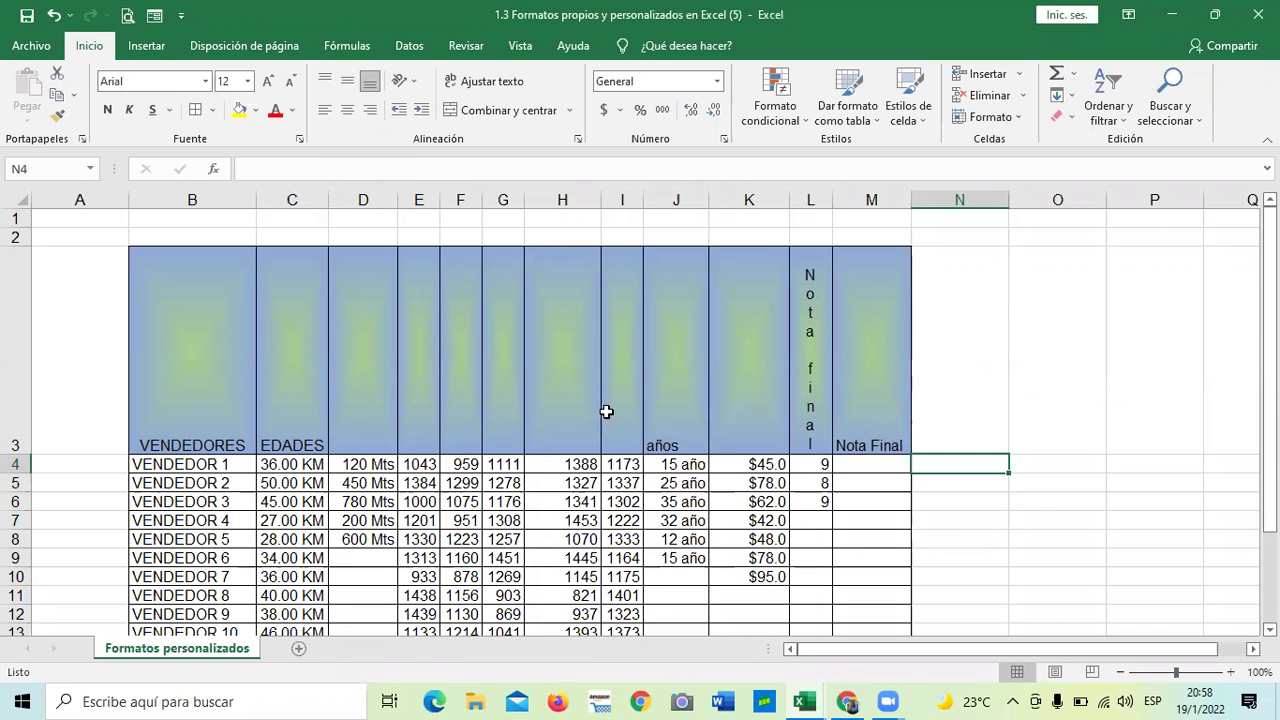
{"action": "scroll", "coordinate": [606, 411], "scroll_direction": "down", "scroll_amount": 2}
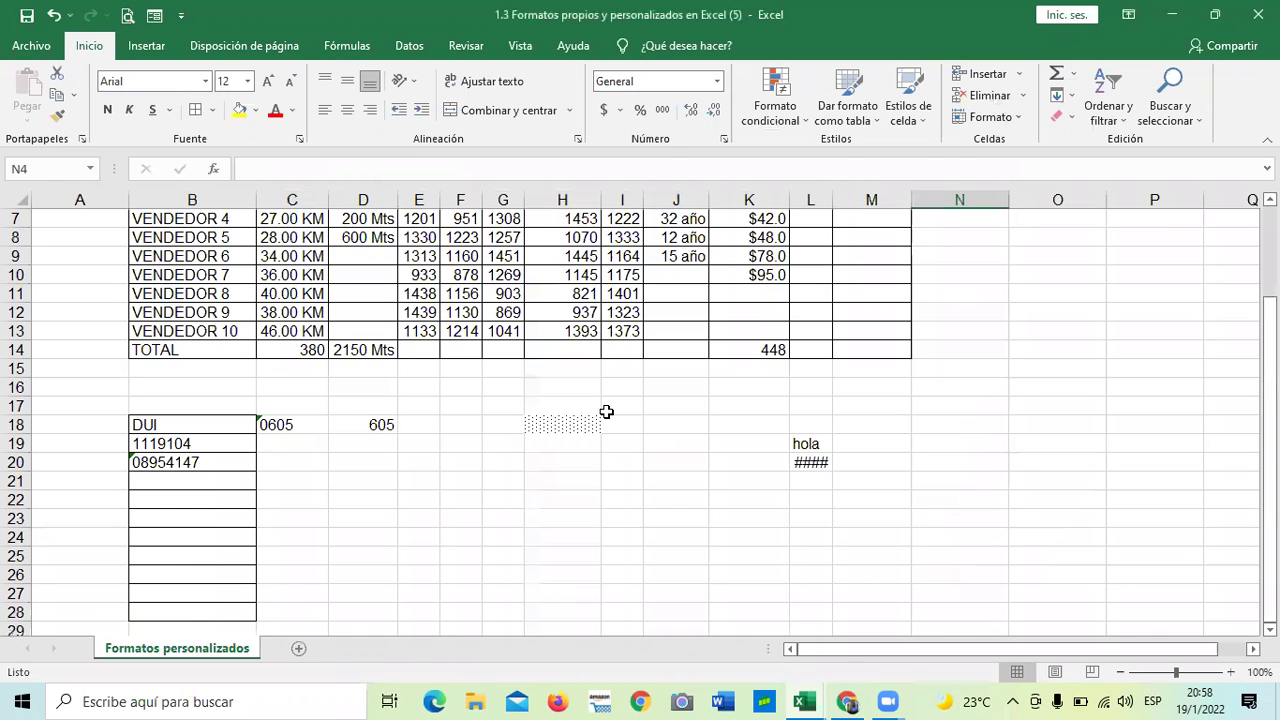
{"action": "scroll", "coordinate": [606, 411], "scroll_direction": "up", "scroll_amount": 2}
{"action": "scroll", "coordinate": [606, 411], "scroll_direction": "down", "scroll_amount": 1}
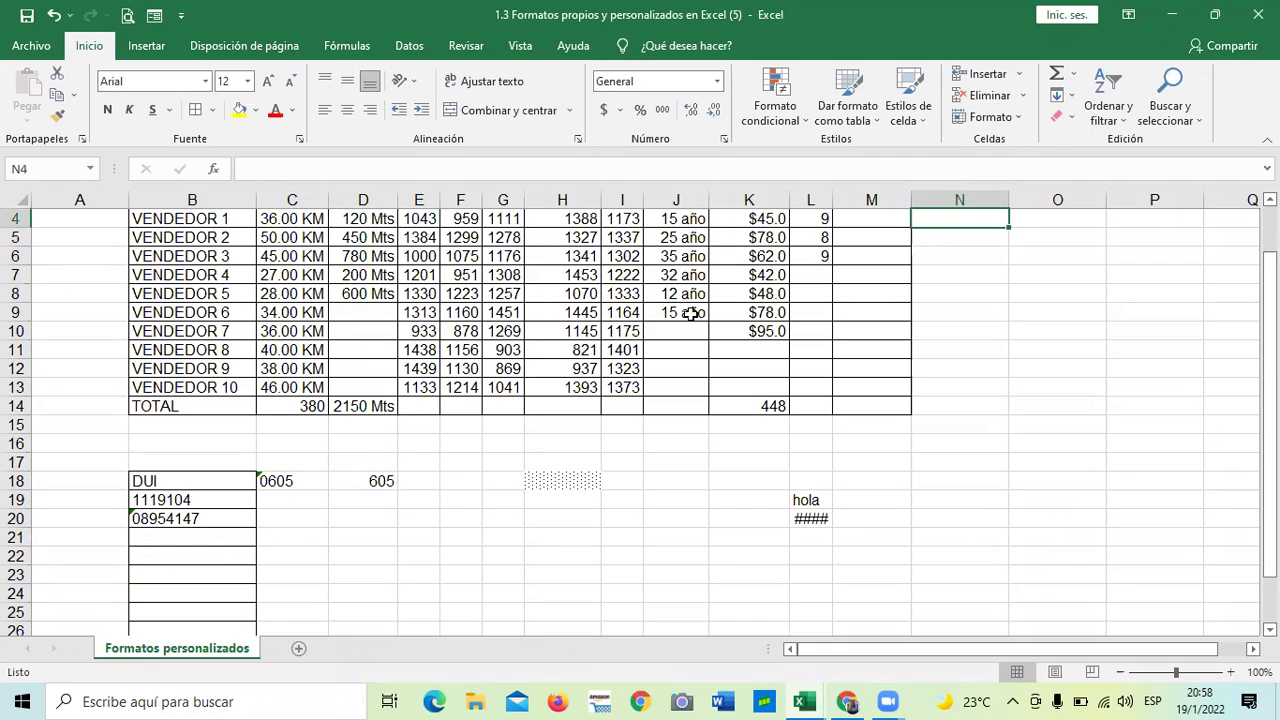
{"action": "left_click", "coordinate": [604, 489]}
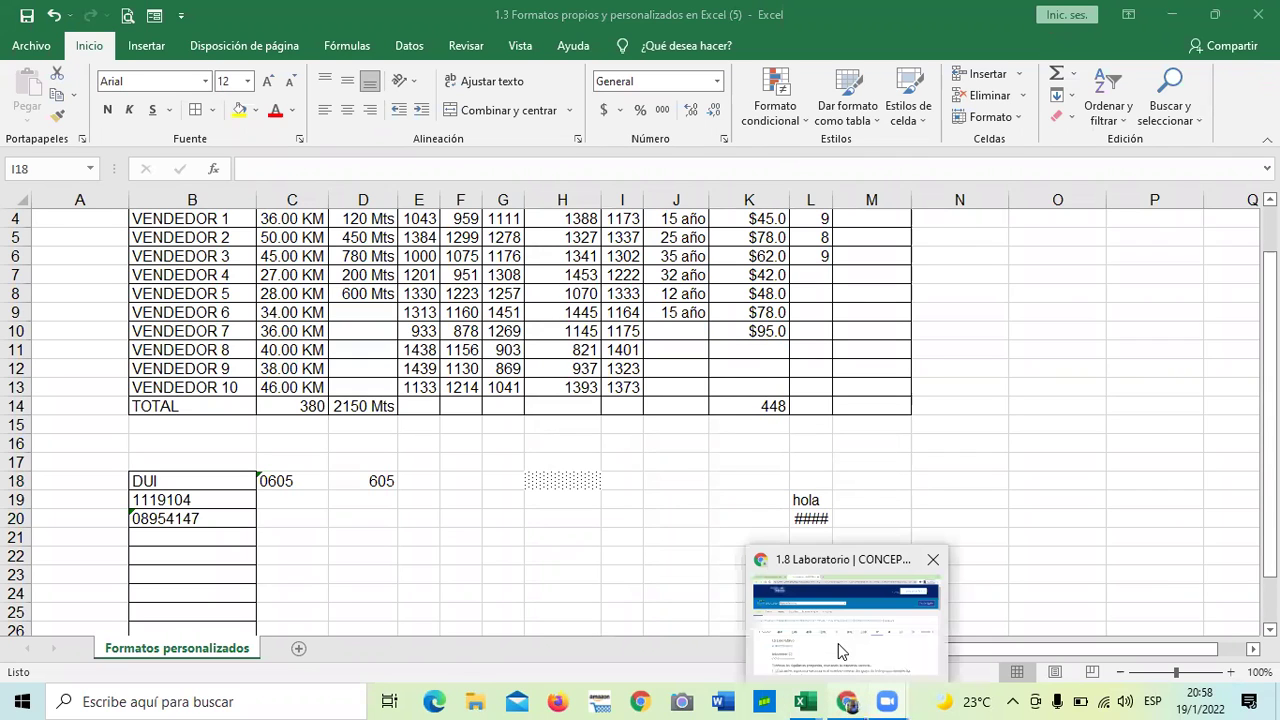
- Switch to the browser's 1.8 Laboratorio quiz and scroll through its border and number-format questions
{"action": "left_click", "coordinate": [845, 605]}
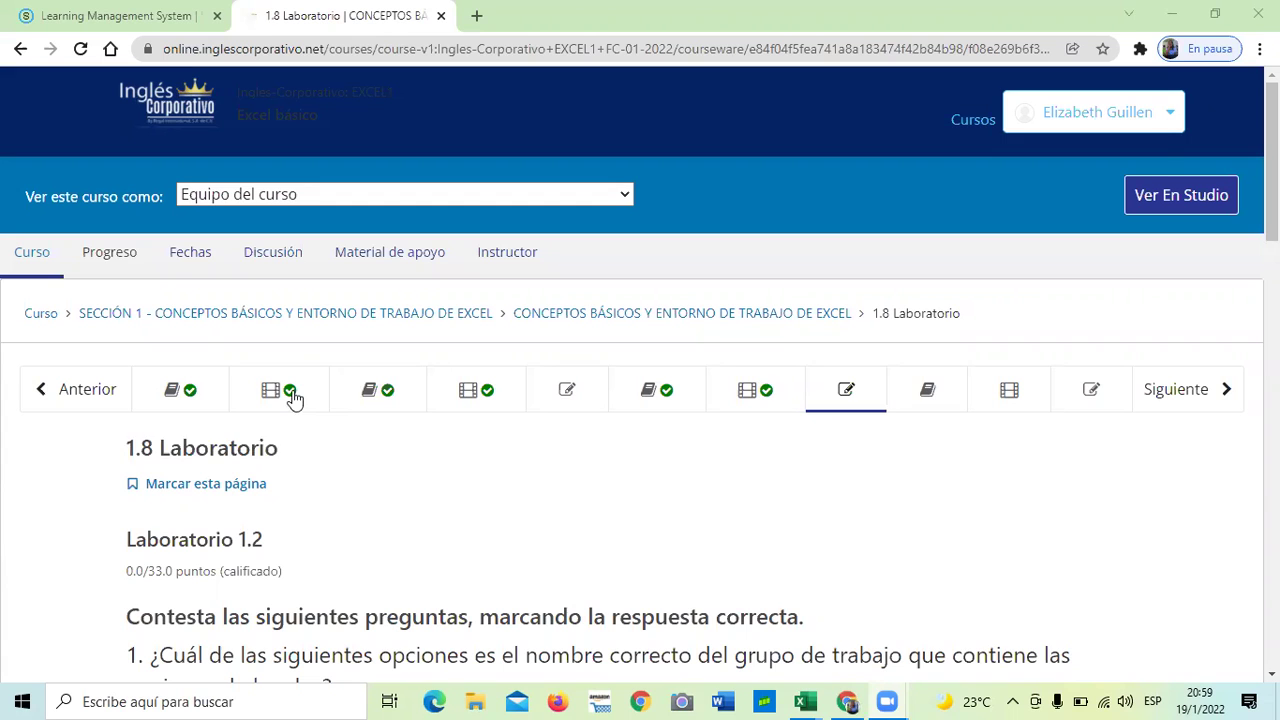
{"action": "scroll", "coordinate": [547, 515], "scroll_direction": "down", "scroll_amount": 1}
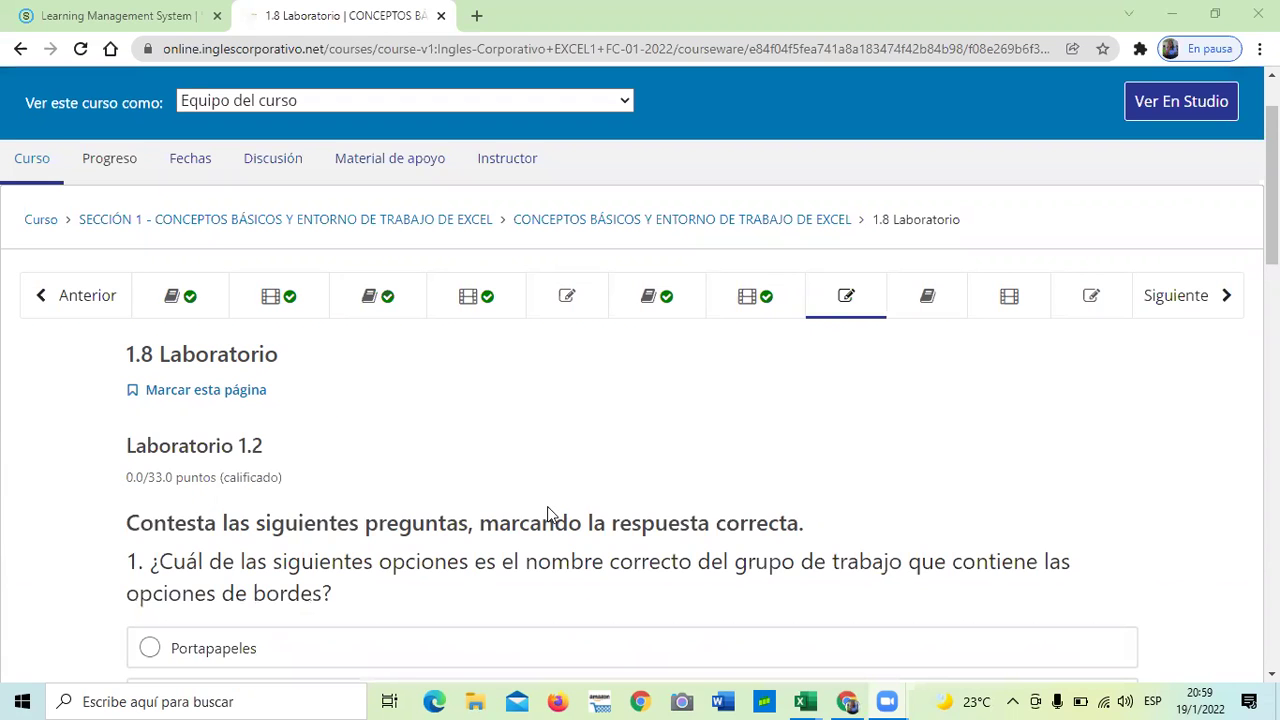
{"action": "scroll", "coordinate": [547, 515], "scroll_direction": "down", "scroll_amount": 1}
{"action": "scroll", "coordinate": [547, 515], "scroll_direction": "down", "scroll_amount": 1}
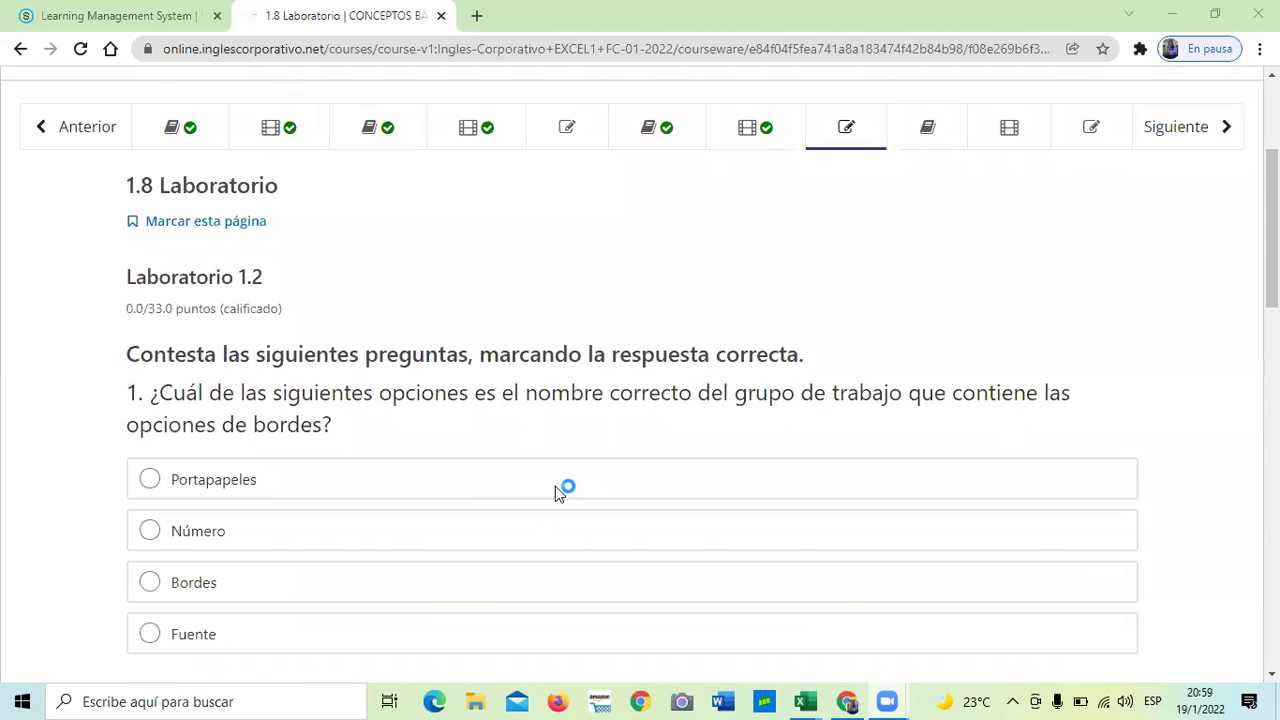
{"action": "scroll", "coordinate": [558, 492], "scroll_direction": "down", "scroll_amount": 1}
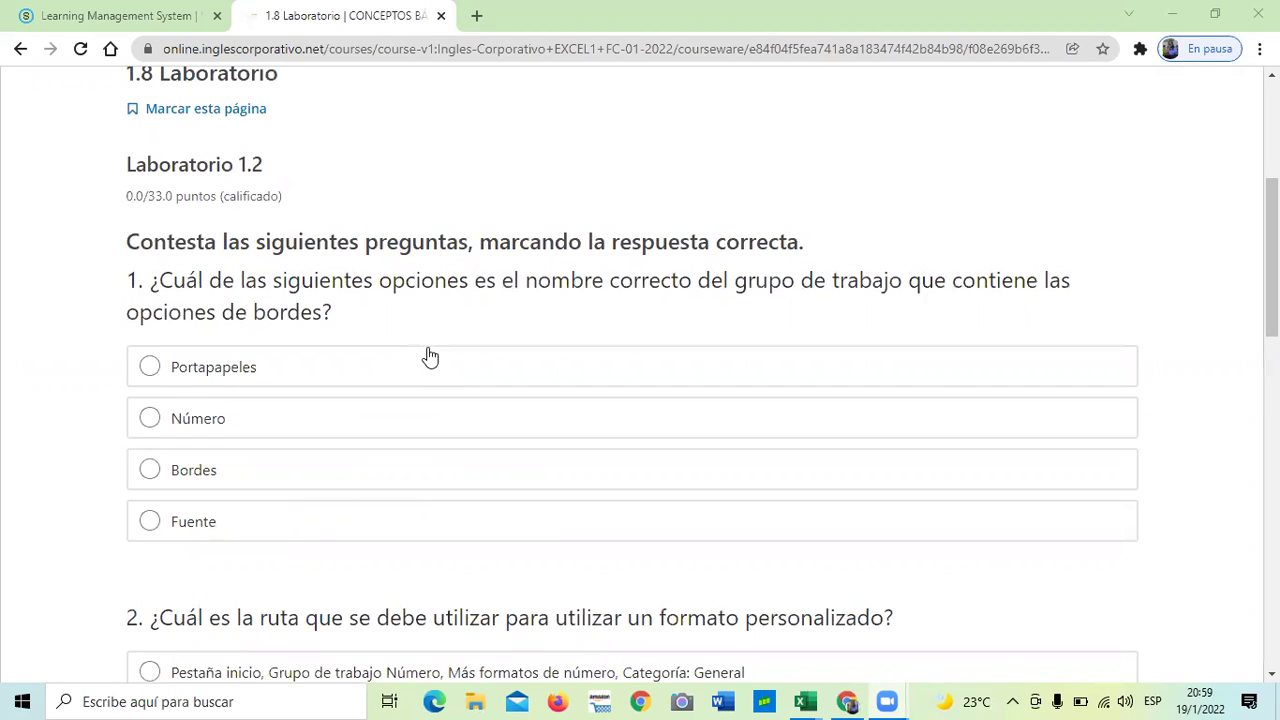
{"action": "scroll", "coordinate": [429, 357], "scroll_direction": "down", "scroll_amount": 1}
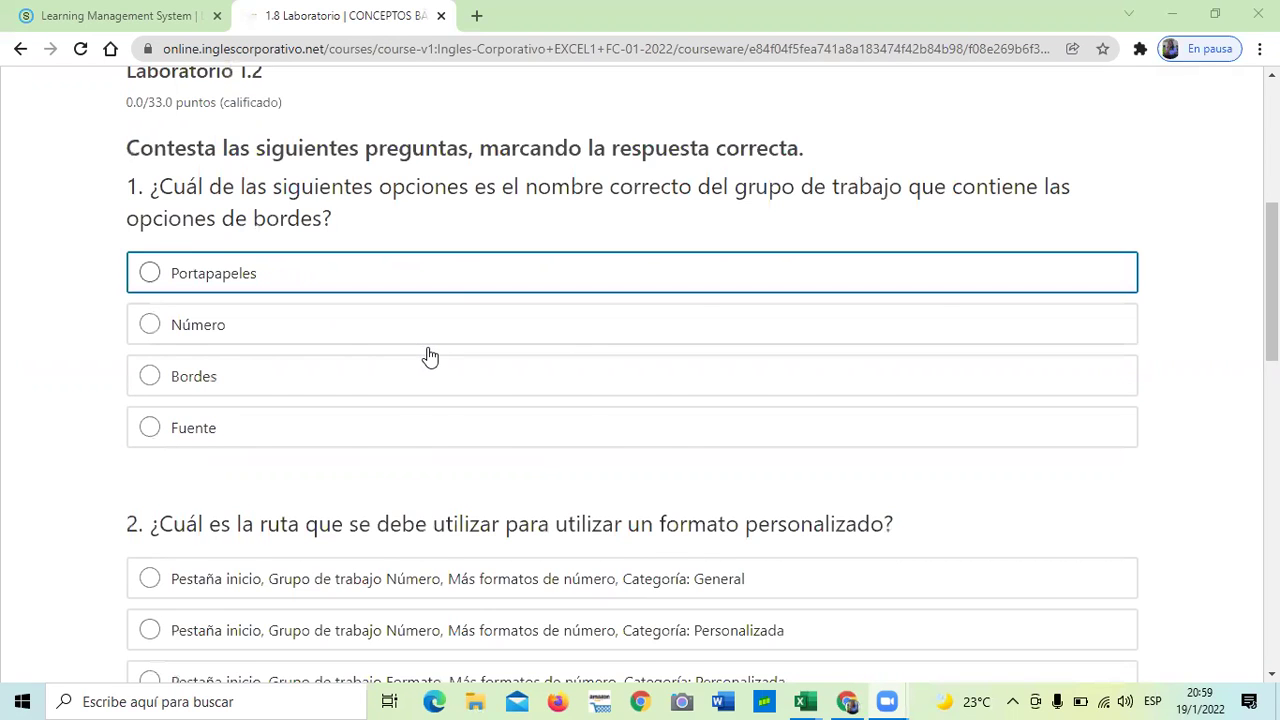
{"action": "scroll", "coordinate": [429, 357], "scroll_direction": "down", "scroll_amount": 2}
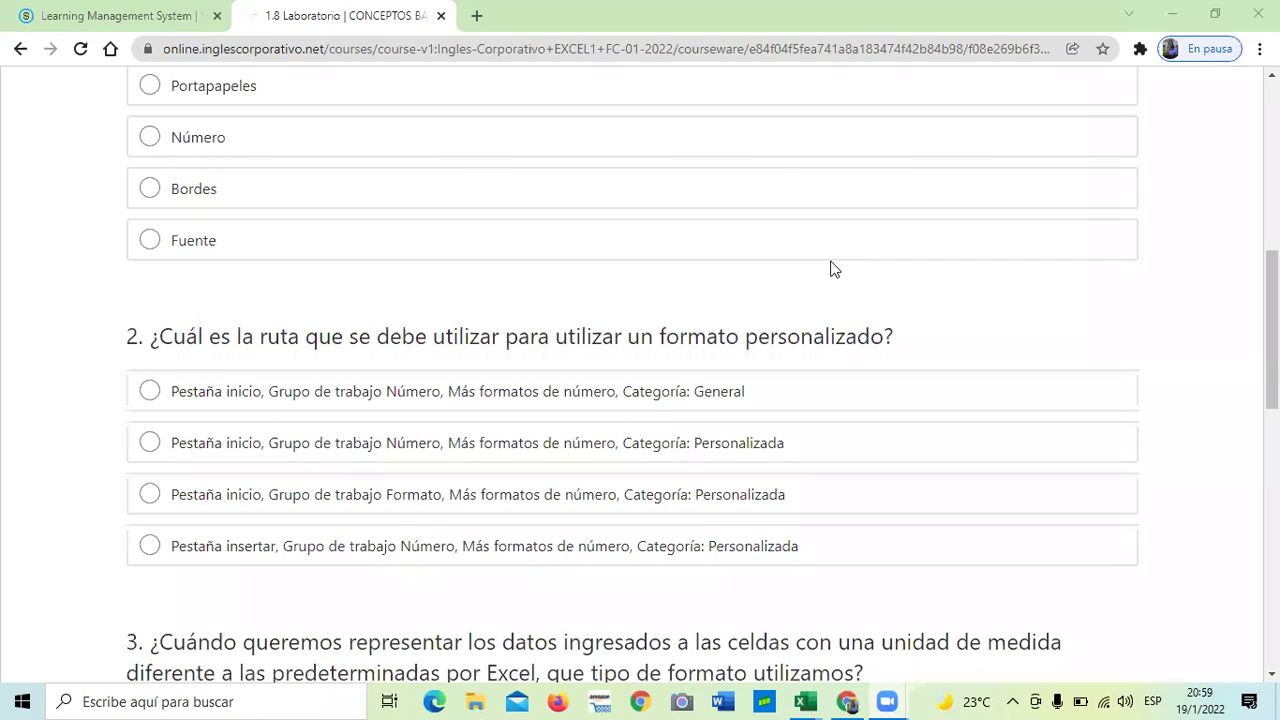
{"action": "scroll", "coordinate": [872, 272], "scroll_direction": "down", "scroll_amount": 4}
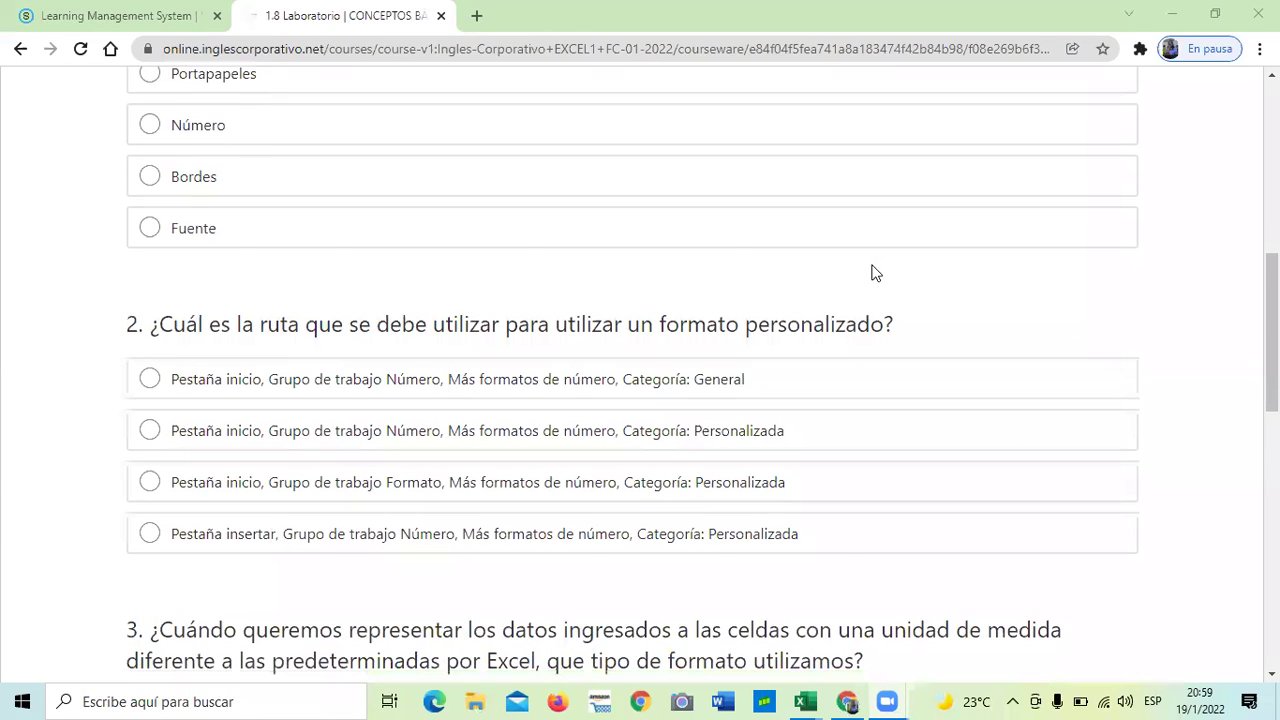